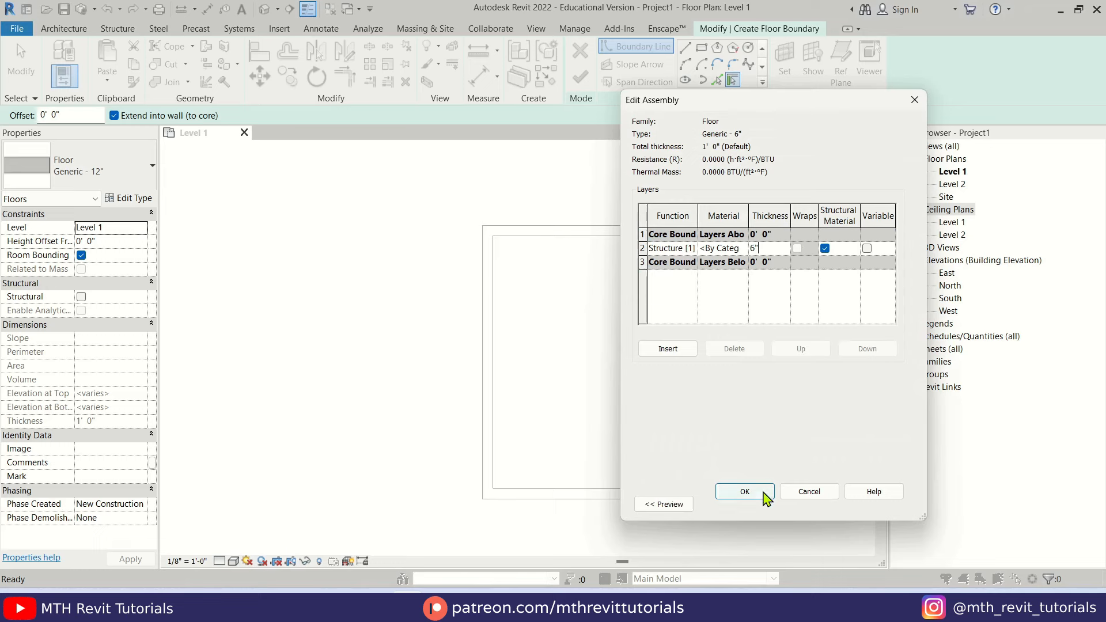
Accept the 6" floor assembly and create the Level 1 floor from a rectangular boundary along the walls' outer corners
{"action": "left_click", "coordinate": [745, 492]}
{"action": "left_click", "coordinate": [701, 47]}
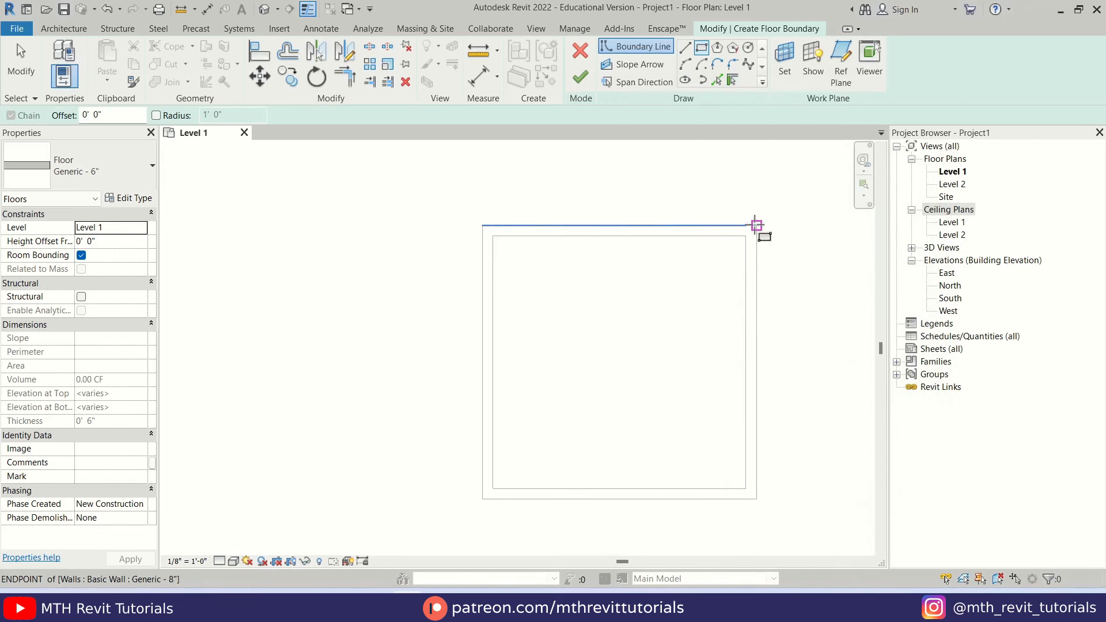
{"action": "left_click", "coordinate": [757, 225]}
{"action": "left_click", "coordinate": [482, 499]}
{"action": "left_click", "coordinate": [581, 79]}
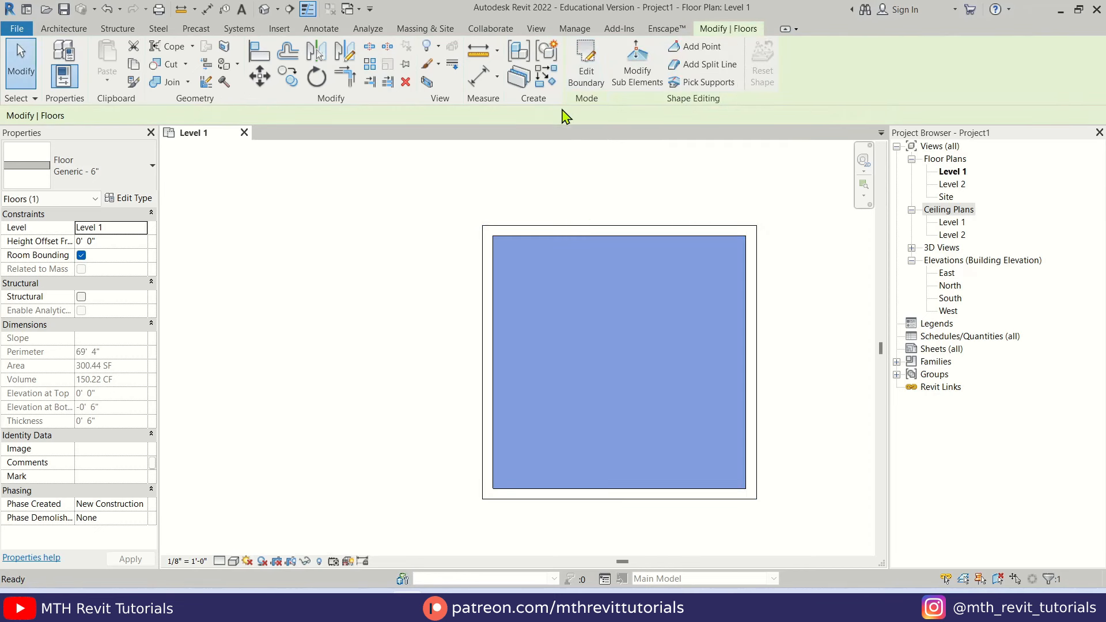
In the 3D view, copy the Level 1 floor and paste it aligned to Level 2
{"action": "left_click", "coordinate": [264, 10]}
{"action": "scroll", "coordinate": [519, 374], "scroll_direction": "up", "scroll_amount": 6}
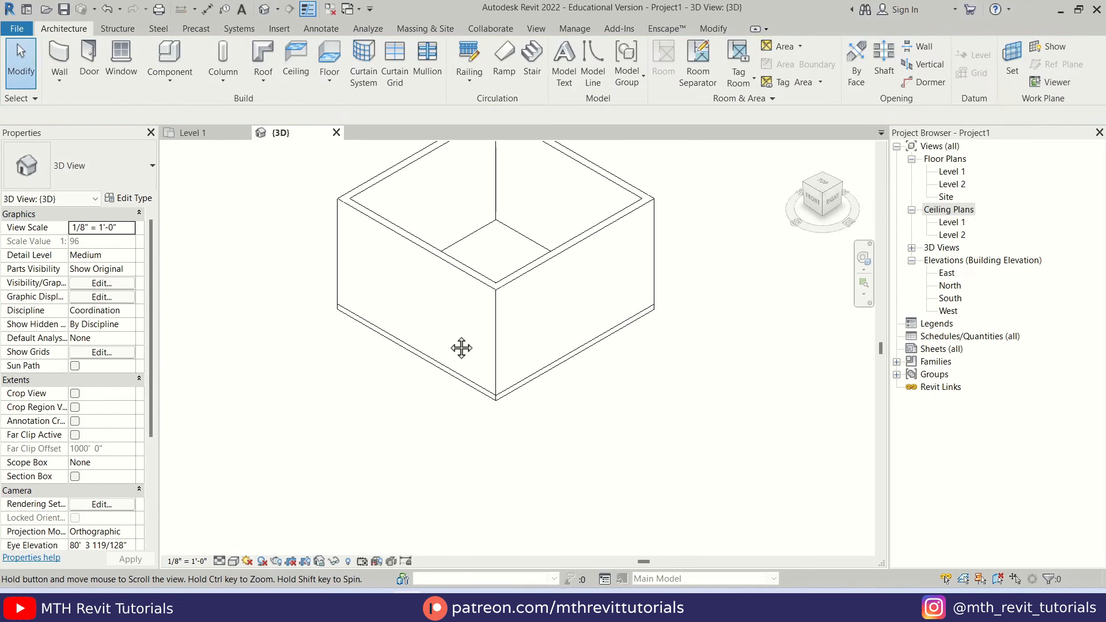
{"action": "left_click", "coordinate": [482, 467]}
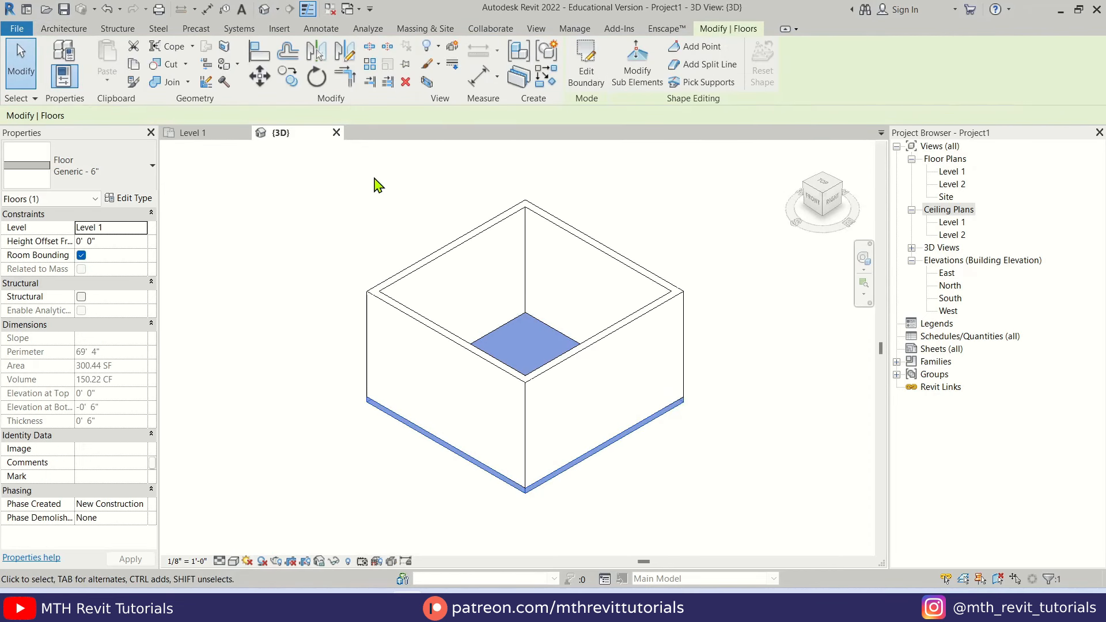
{"action": "left_click", "coordinate": [134, 66]}
{"action": "left_click", "coordinate": [108, 81]}
{"action": "left_click", "coordinate": [155, 128]}
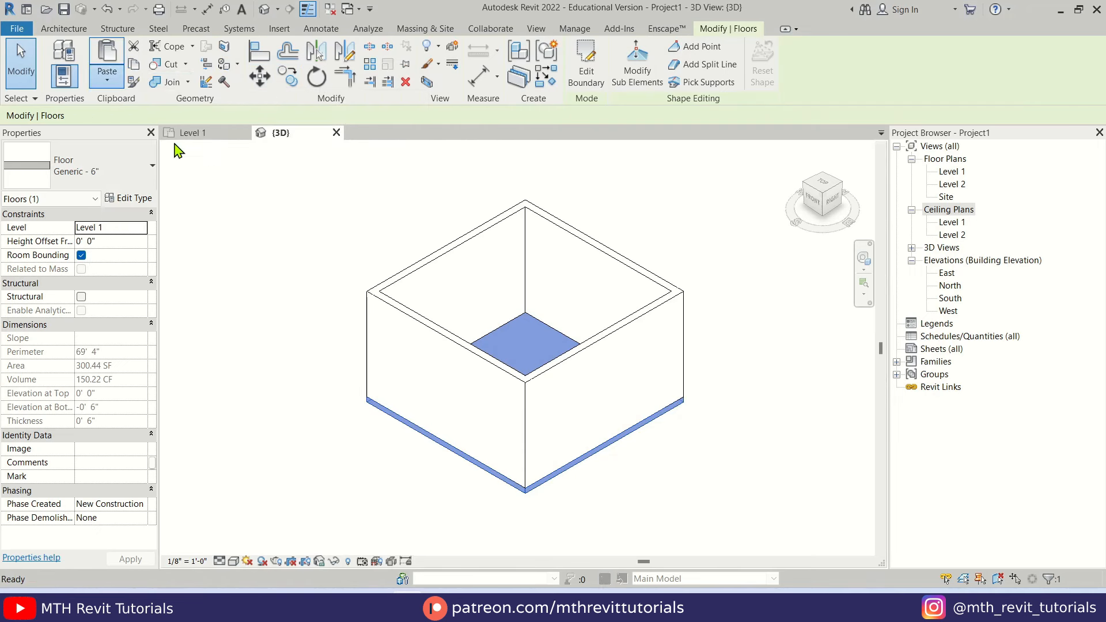
{"action": "left_click", "coordinate": [649, 243]}
{"action": "left_click", "coordinate": [704, 425]}
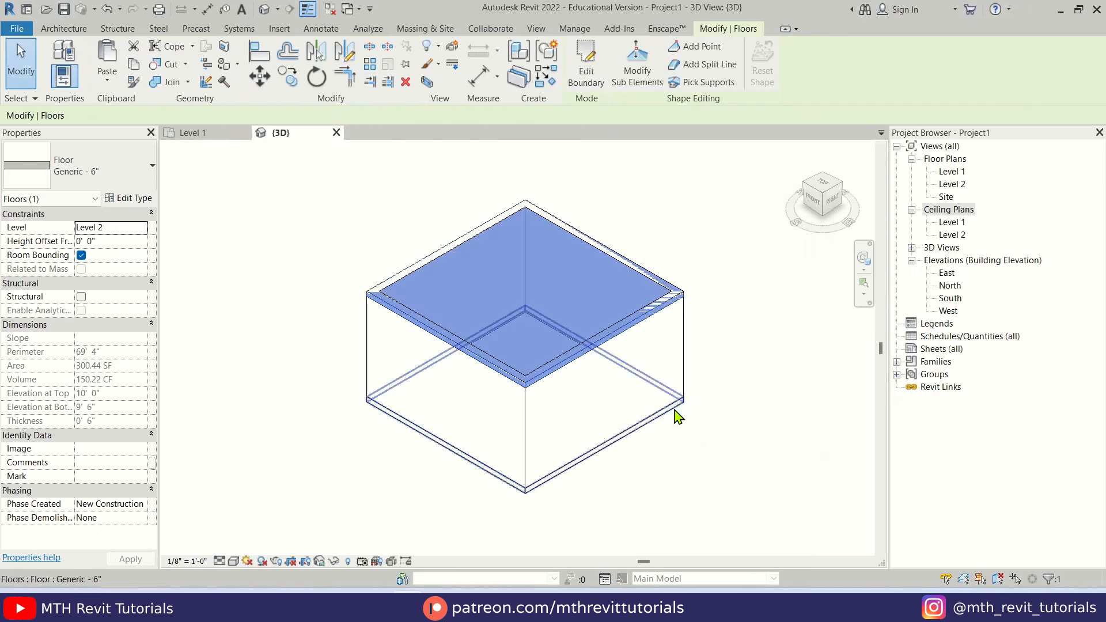
Hide the Level 2 floor in the 3D view
{"action": "right_click", "coordinate": [577, 279]}
{"action": "mouse_move", "coordinate": [594, 307]}
{"action": "left_click", "coordinate": [791, 309]}
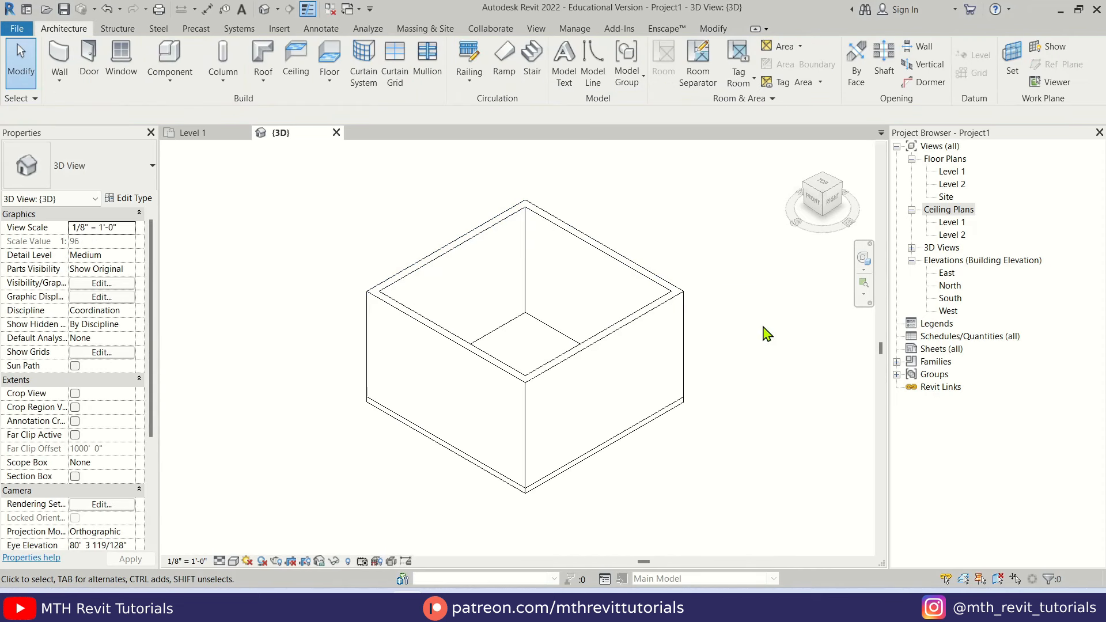
On the Level 1 floor plan, draw an 8' high Storefront curtain wall along the middle portion of the west wall
{"action": "double_click", "coordinate": [952, 171]}
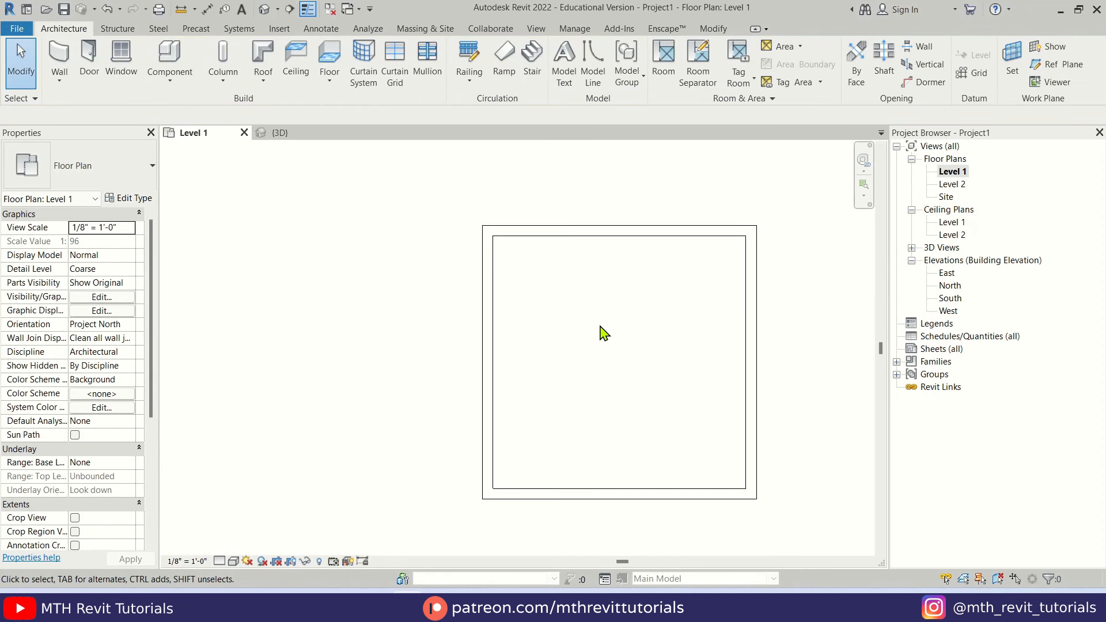
{"action": "left_click", "coordinate": [68, 61]}
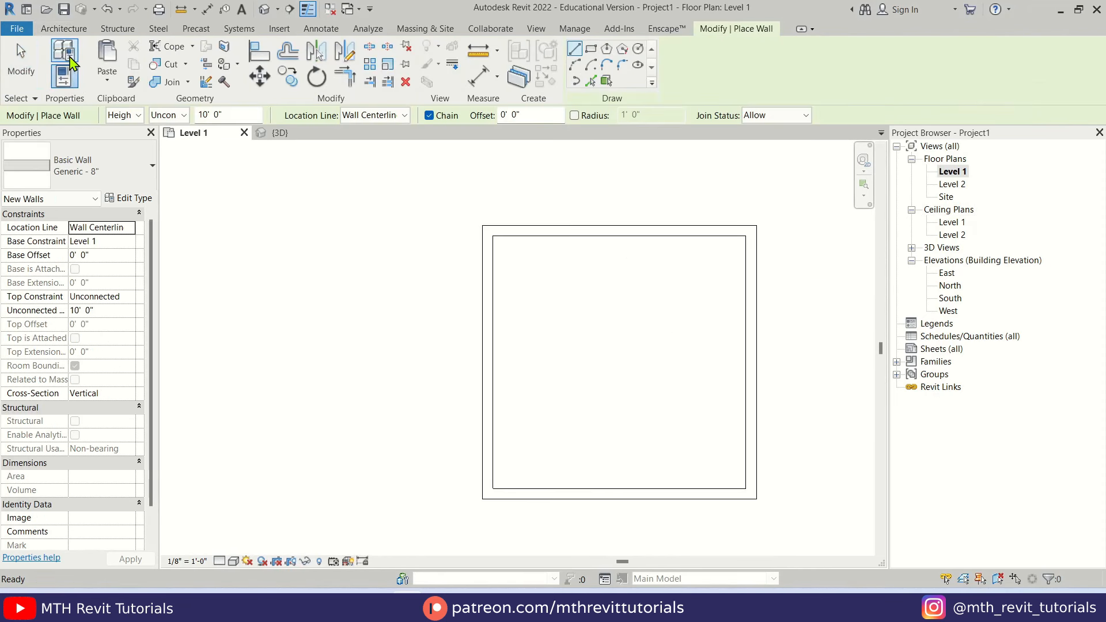
{"action": "left_click", "coordinate": [144, 190]}
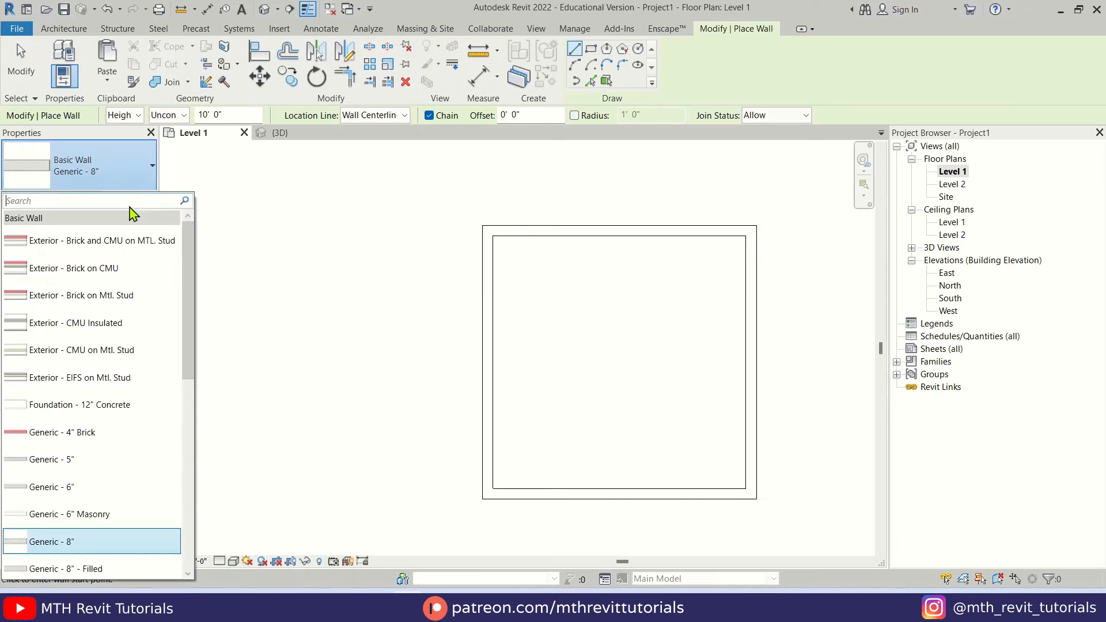
{"action": "scroll", "coordinate": [150, 398], "scroll_direction": "down", "scroll_amount": 6}
{"action": "scroll", "coordinate": [158, 473], "scroll_direction": "down", "scroll_amount": 2}
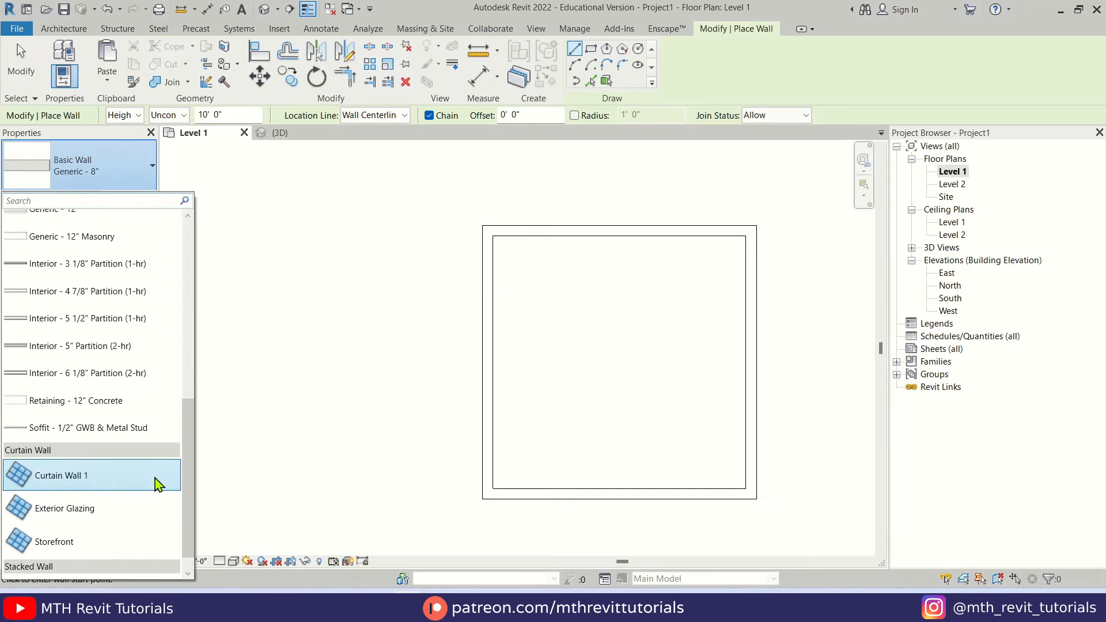
{"action": "left_click", "coordinate": [153, 550]}
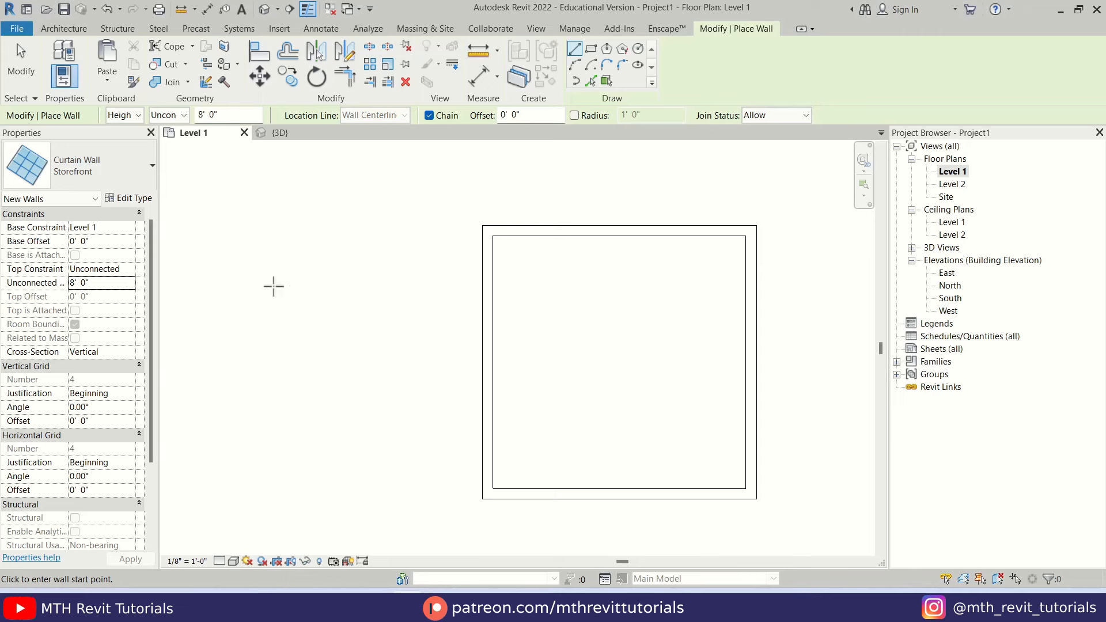
{"action": "left_click", "coordinate": [488, 263]}
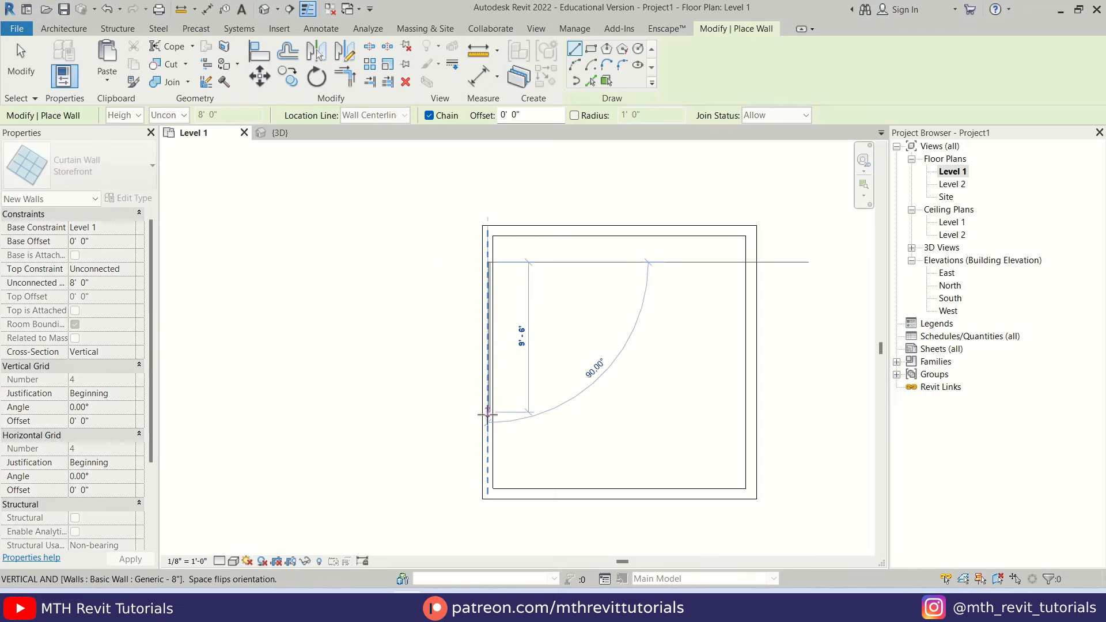
{"action": "left_click", "coordinate": [487, 453]}
{"action": "key", "text": "Escape"}
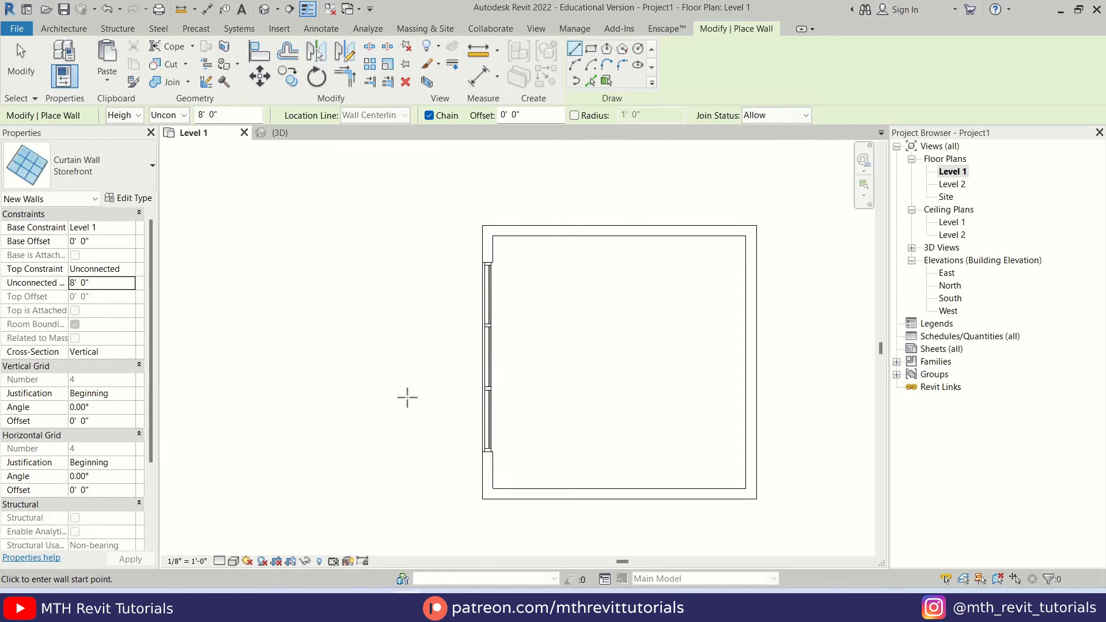
{"action": "key", "text": "Escape"}
Return to the 3D view and load the Door-Curtain-Wall-Single-Glass family from the Doors folder of the imperial library
{"action": "left_click", "coordinate": [264, 11]}
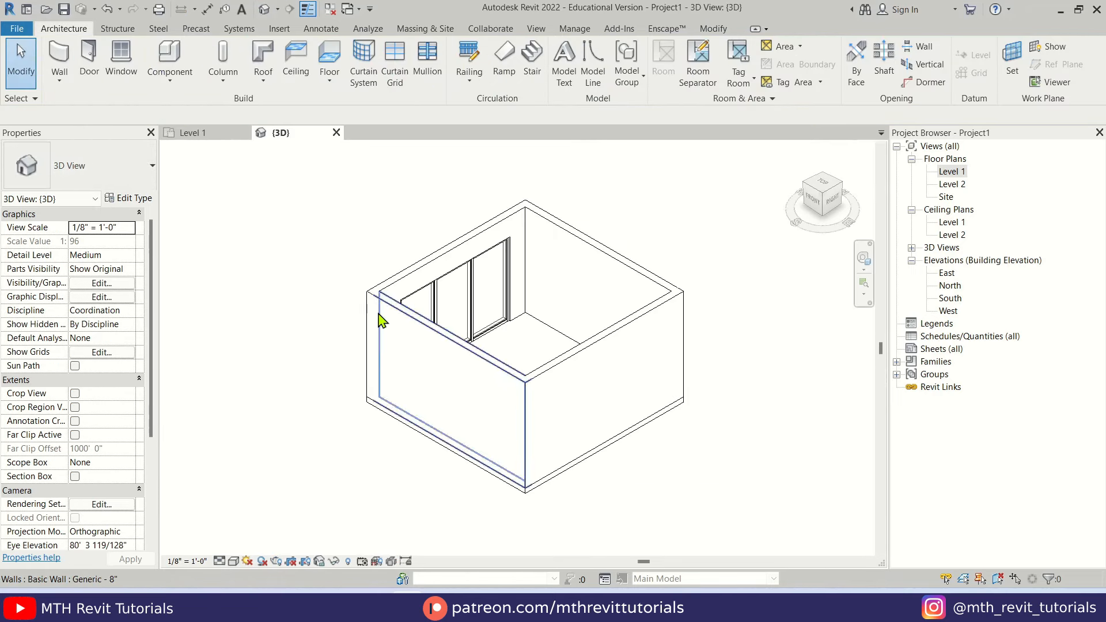
{"action": "middle_click_drag", "start_coordinate": [383, 314], "coordinate": [513, 388], "text": "shift"}
{"action": "scroll", "coordinate": [414, 477], "scroll_direction": "up", "scroll_amount": 3}
{"action": "scroll", "coordinate": [413, 477], "scroll_direction": "up", "scroll_amount": 3}
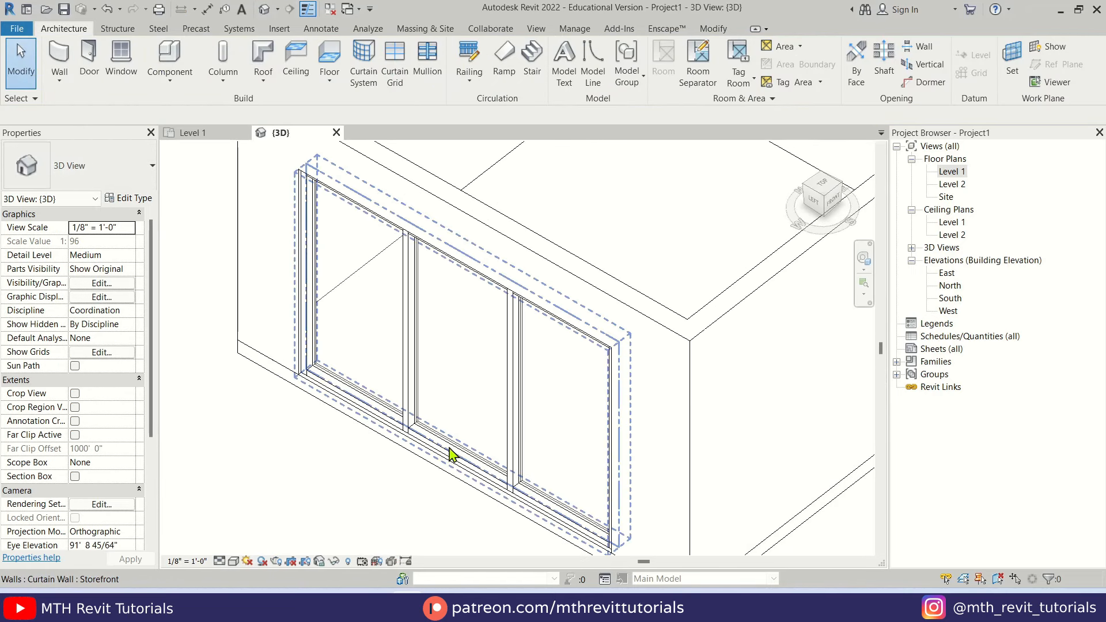
{"action": "left_click", "coordinate": [279, 28]}
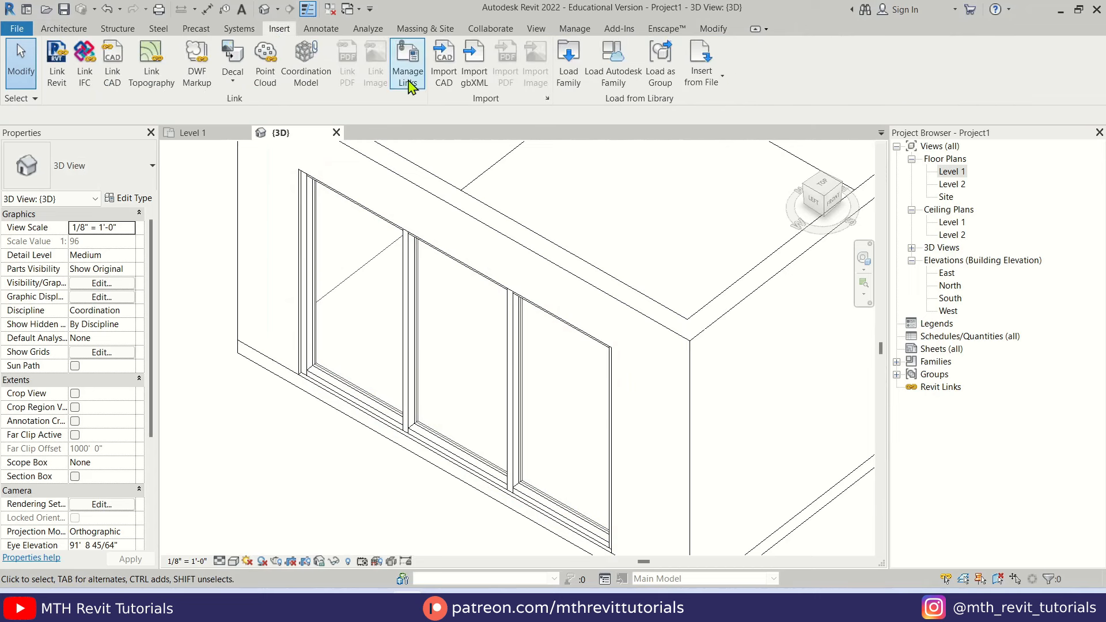
{"action": "left_click", "coordinate": [569, 62]}
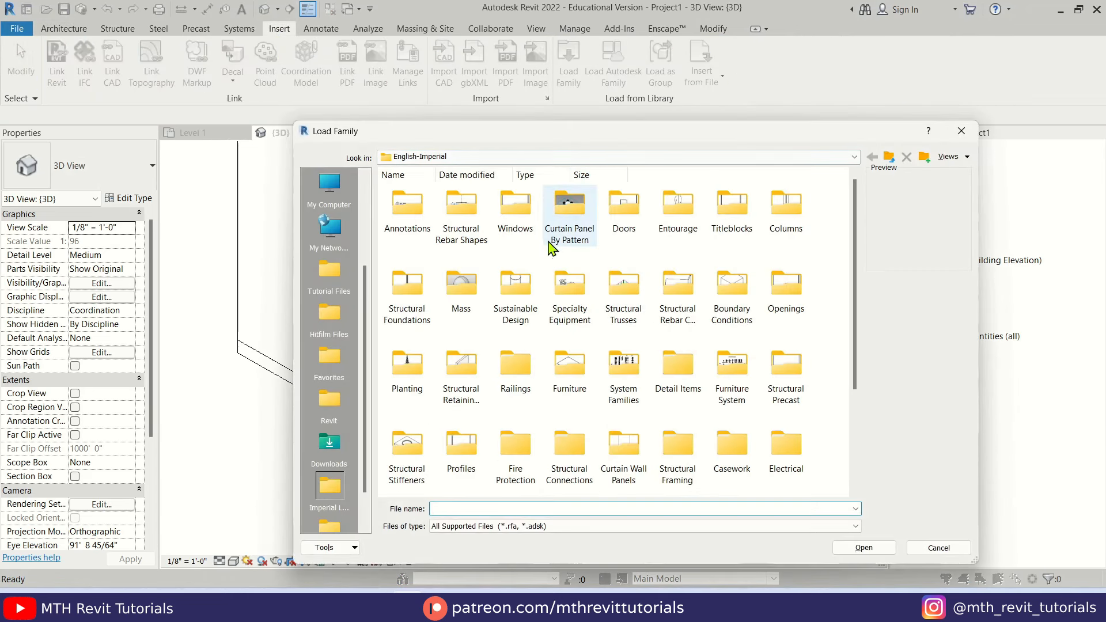
{"action": "double_click", "coordinate": [625, 228]}
{"action": "left_click", "coordinate": [570, 207]}
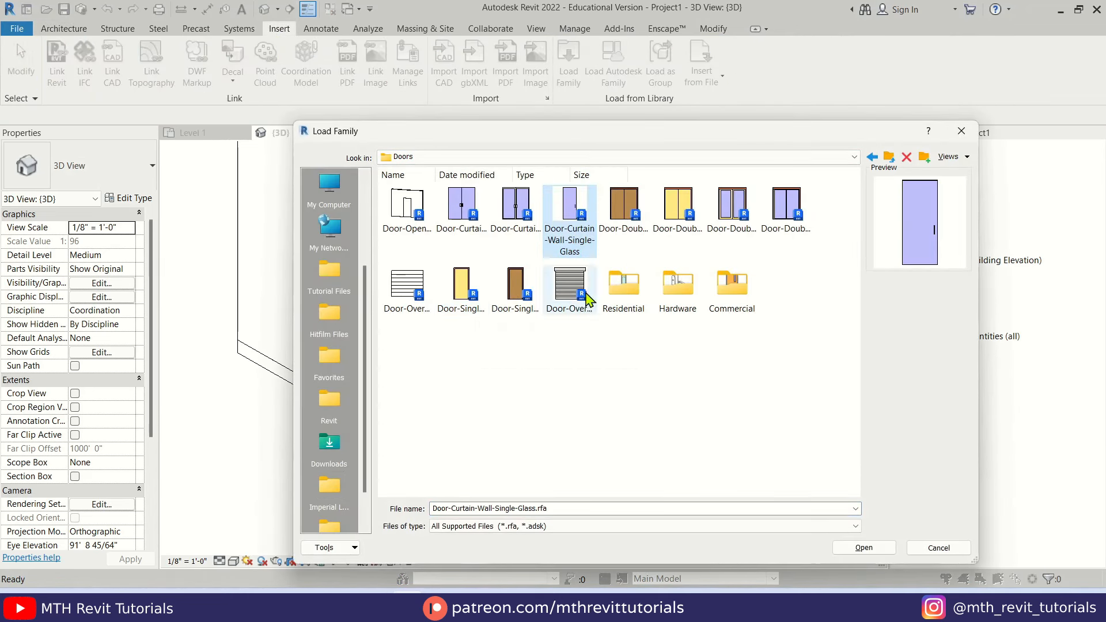
{"action": "left_click", "coordinate": [862, 548]}
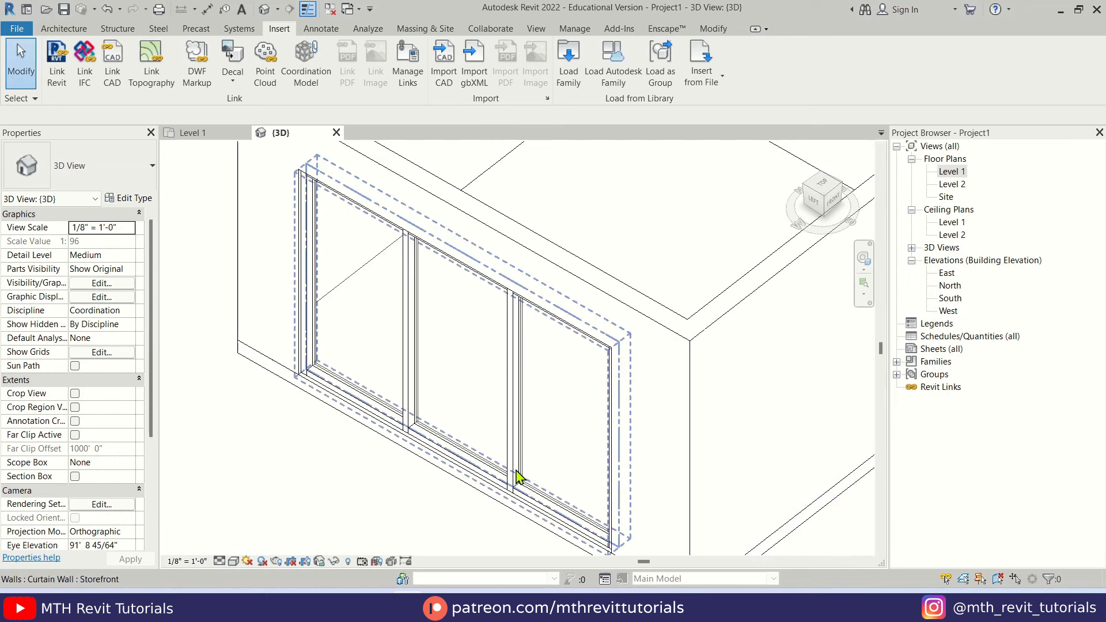
Replace the middle glazed panel of the storefront with the Door-Curtain-Wall-Single-Glass type
{"action": "key", "text": "Tab"}
{"action": "key", "text": "Tab"}
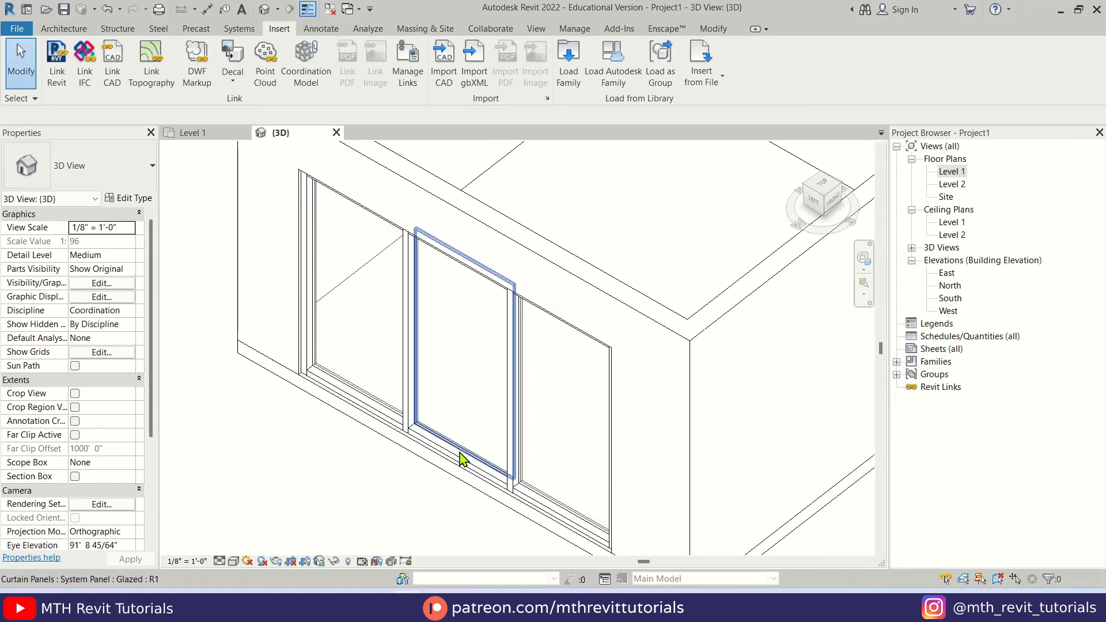
{"action": "left_click", "coordinate": [459, 451]}
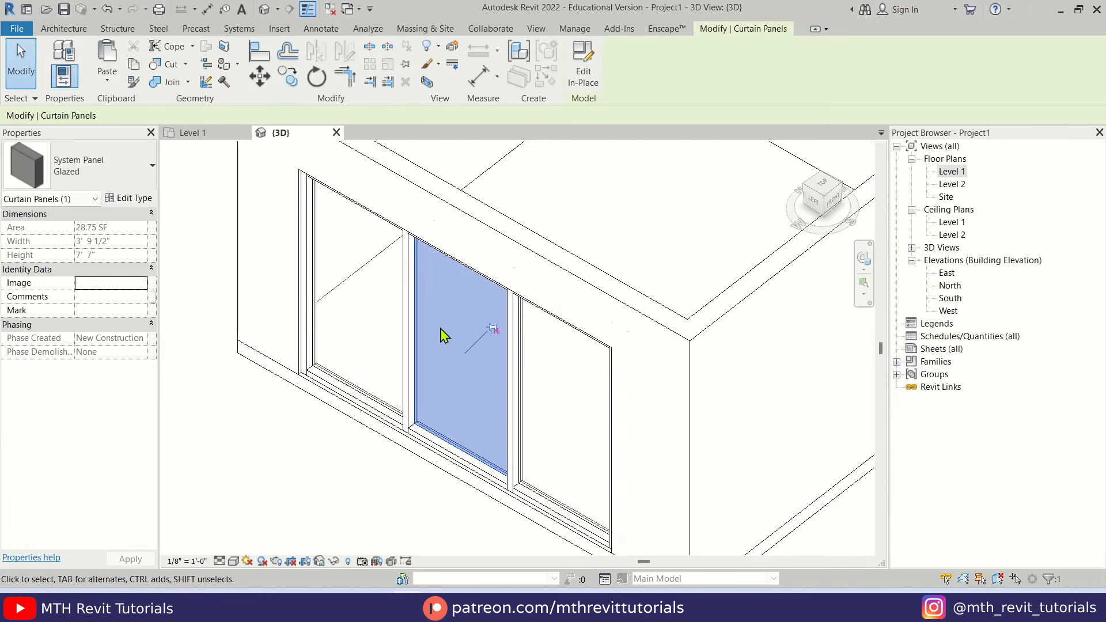
{"action": "left_click", "coordinate": [116, 186]}
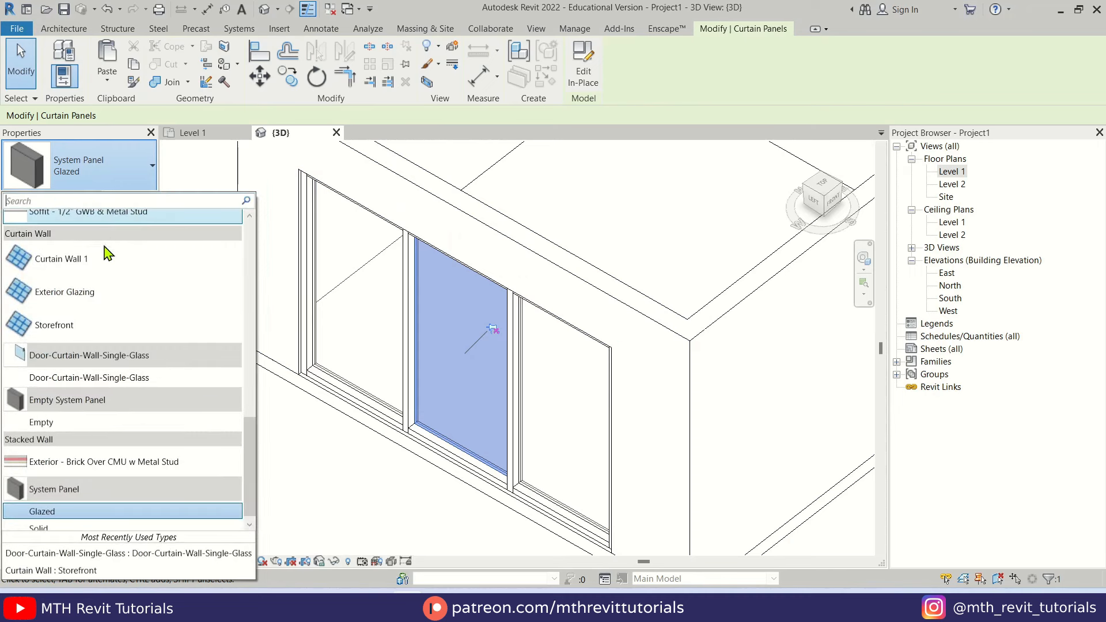
{"action": "left_click", "coordinate": [68, 379]}
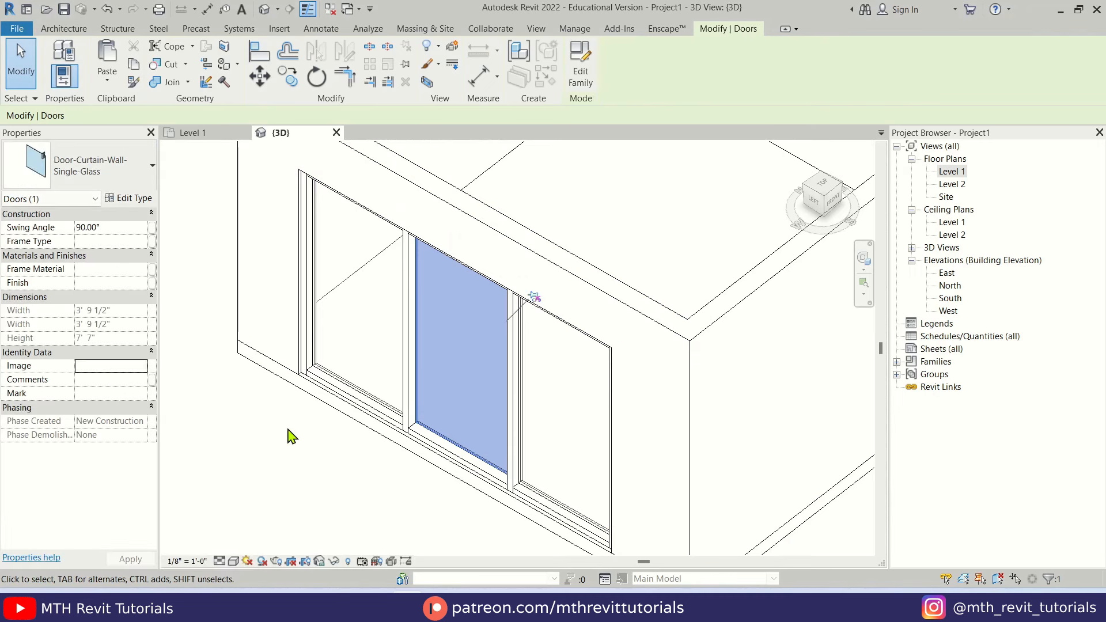
Unpin and delete the bottom mullion beneath the curtain wall door
{"action": "left_click_drag", "start_coordinate": [369, 534], "coordinate": [524, 424]}
{"action": "left_click", "coordinate": [489, 430]}
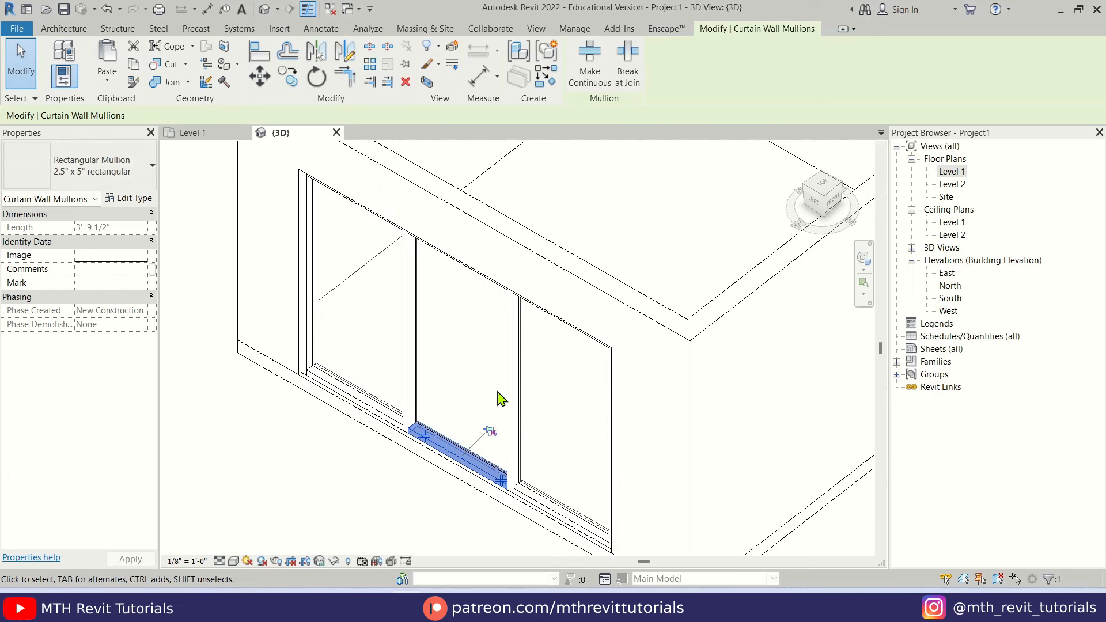
{"action": "left_click", "coordinate": [405, 81]}
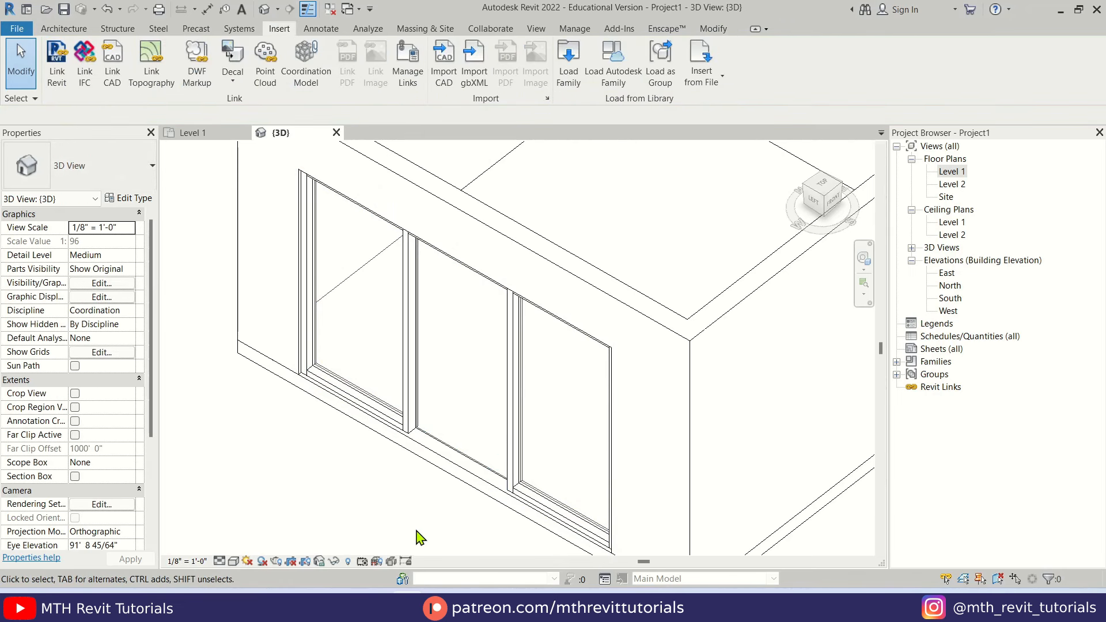
Set the 3D view's detail level to Fine and view the storefront door from outside
{"action": "left_click", "coordinate": [233, 562]}
{"action": "left_click", "coordinate": [219, 561]}
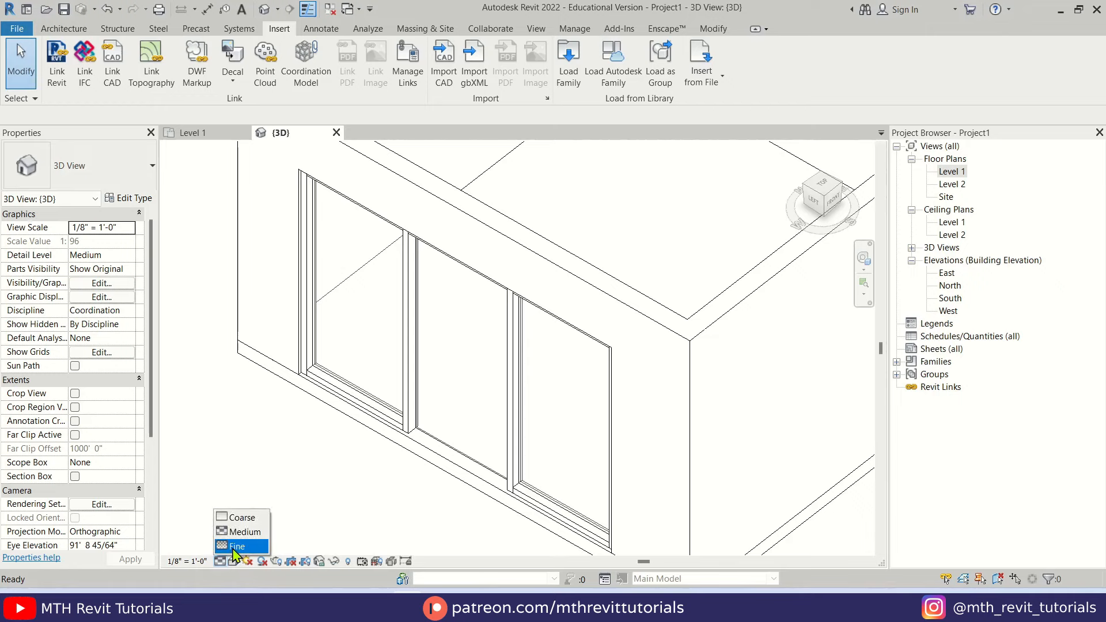
{"action": "left_click", "coordinate": [237, 546]}
{"action": "scroll", "coordinate": [403, 449], "scroll_direction": "down", "scroll_amount": 5}
{"action": "middle_click_drag", "start_coordinate": [410, 418], "coordinate": [370, 464], "text": "shift"}
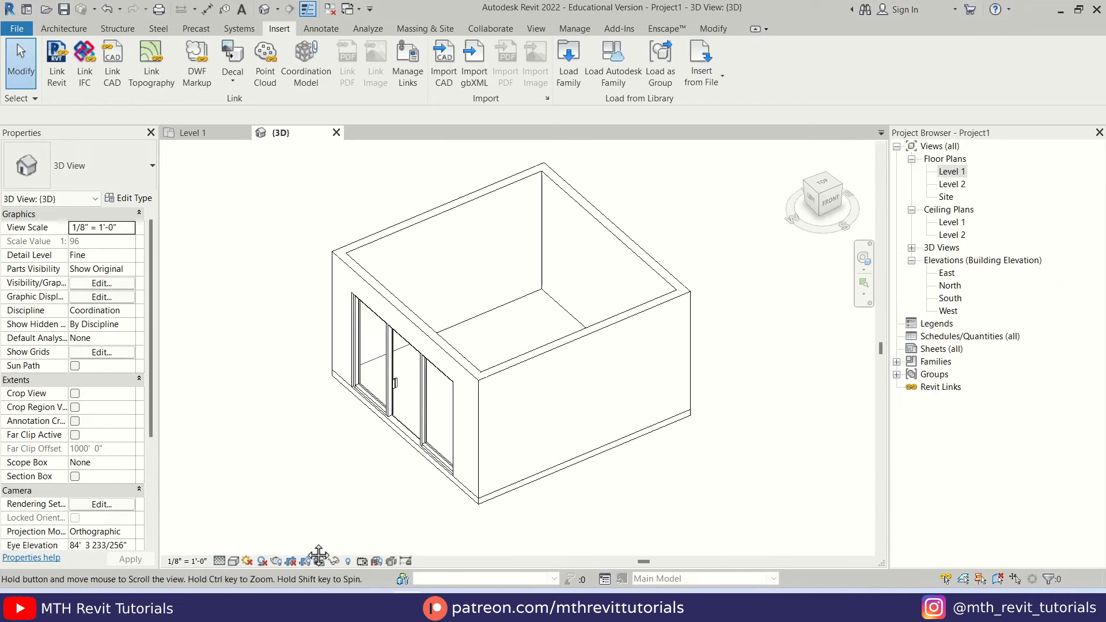
{"action": "middle_click_drag", "start_coordinate": [319, 555], "coordinate": [358, 499]}
{"action": "scroll", "coordinate": [363, 484], "scroll_direction": "up", "scroll_amount": 1}
On the Level 1 plan, sketch a rectangular floor boundary about 6' 7" wide along the full outer face of the west wall
{"action": "double_click", "coordinate": [952, 171]}
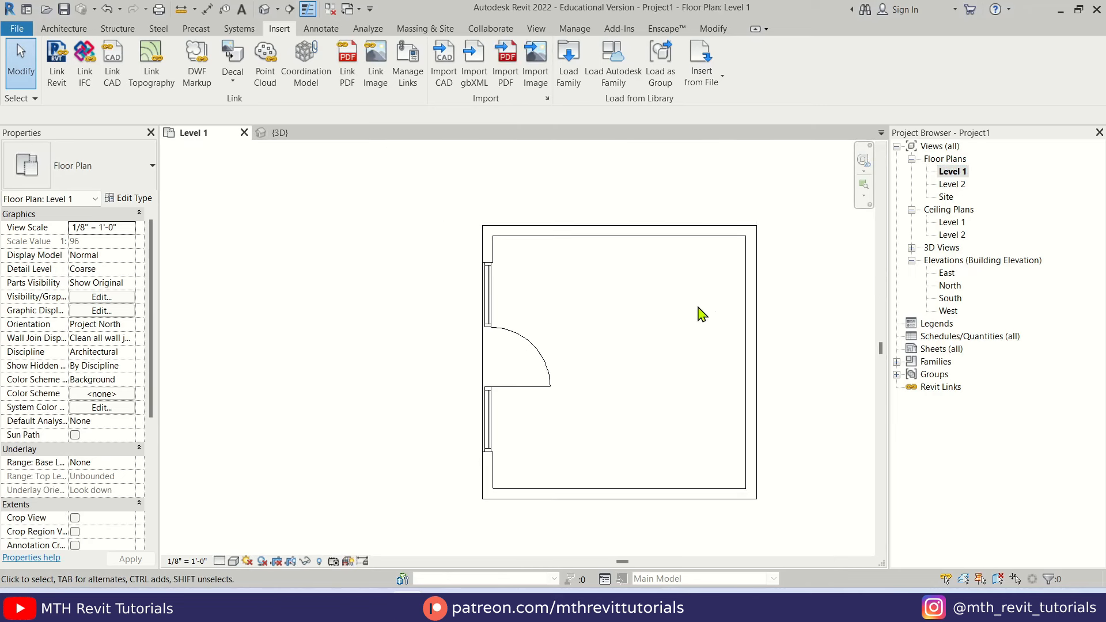
{"action": "left_click", "coordinate": [63, 28]}
{"action": "left_click", "coordinate": [325, 55]}
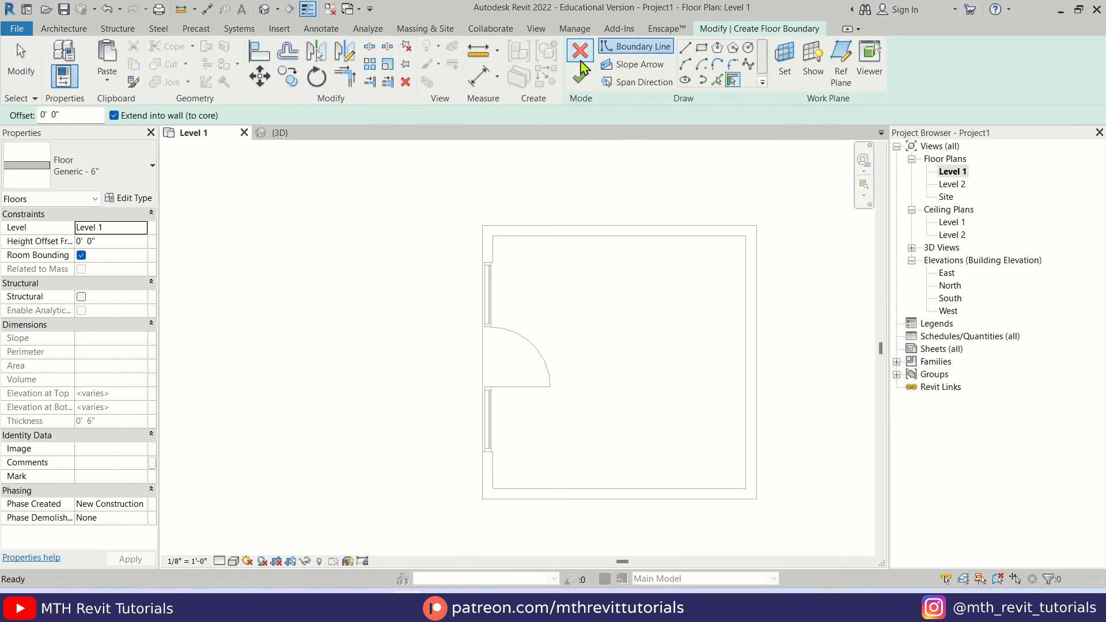
{"action": "left_click", "coordinate": [483, 225]}
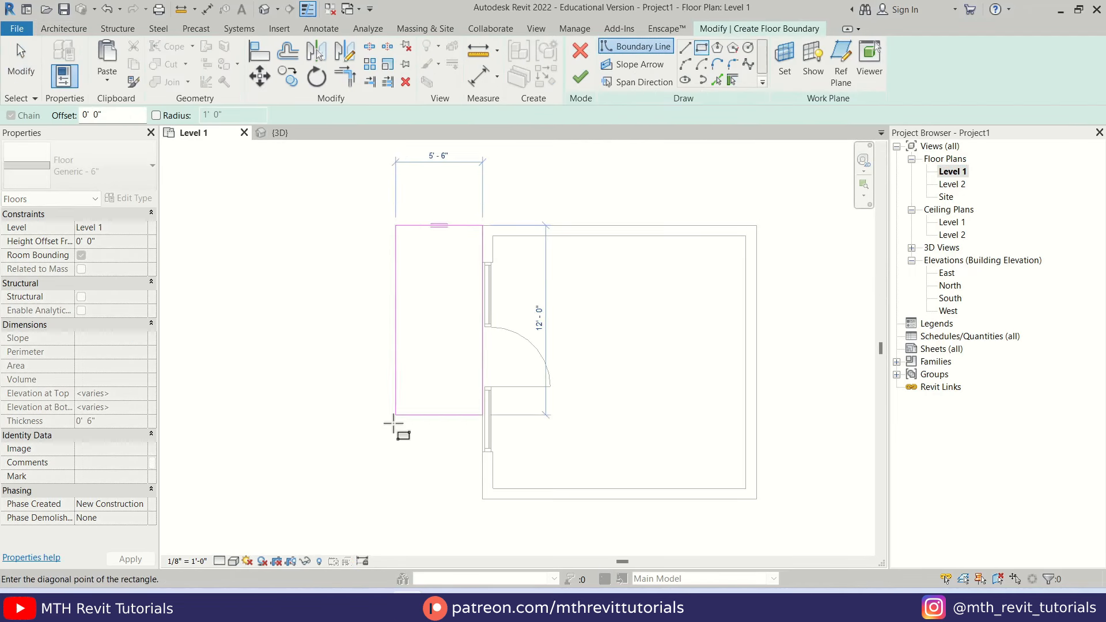
{"action": "left_click", "coordinate": [378, 499]}
{"action": "key", "text": "Escape"}
{"action": "key", "text": "Escape"}
Set the width of the sketched exterior floor boundary to 1.8 m by moving its outer edge
{"action": "left_click", "coordinate": [379, 265]}
{"action": "left_click", "coordinate": [430, 182]}
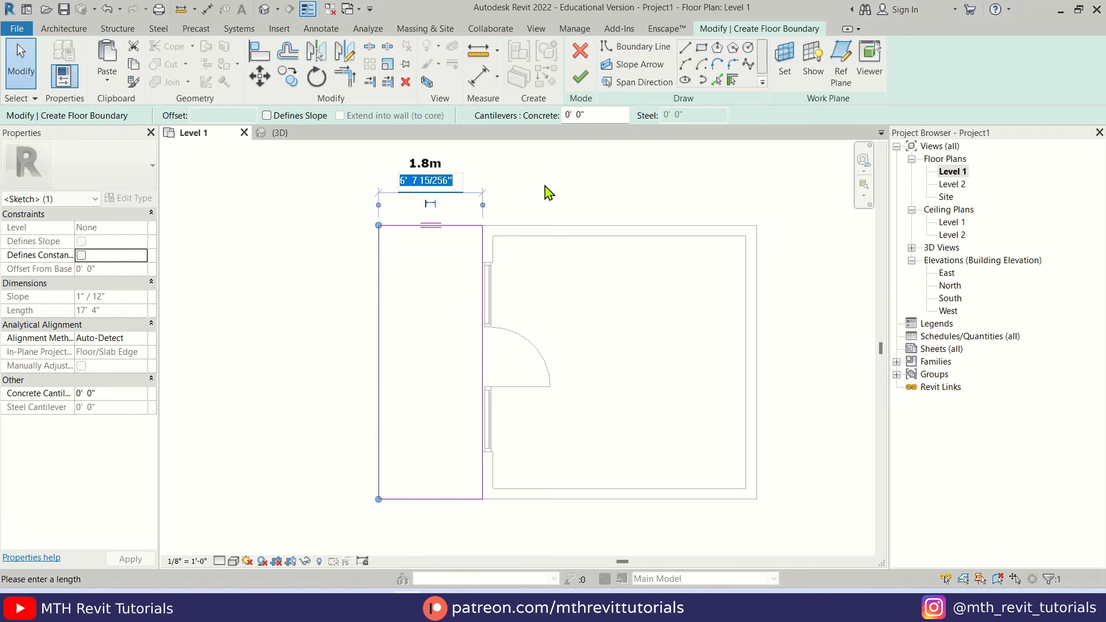
{"action": "key", "text": "Return"}
{"action": "left_click", "coordinate": [563, 191]}
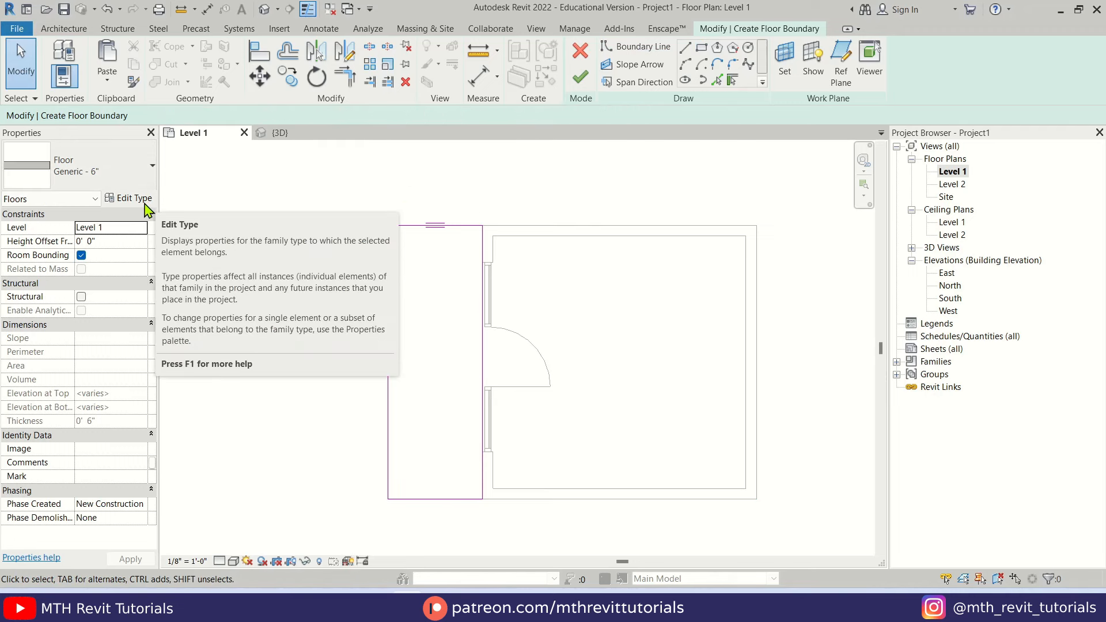
Duplicate the exterior floor's type as Generic Ext - 6" and keep its layer structure
{"action": "left_click", "coordinate": [145, 205]}
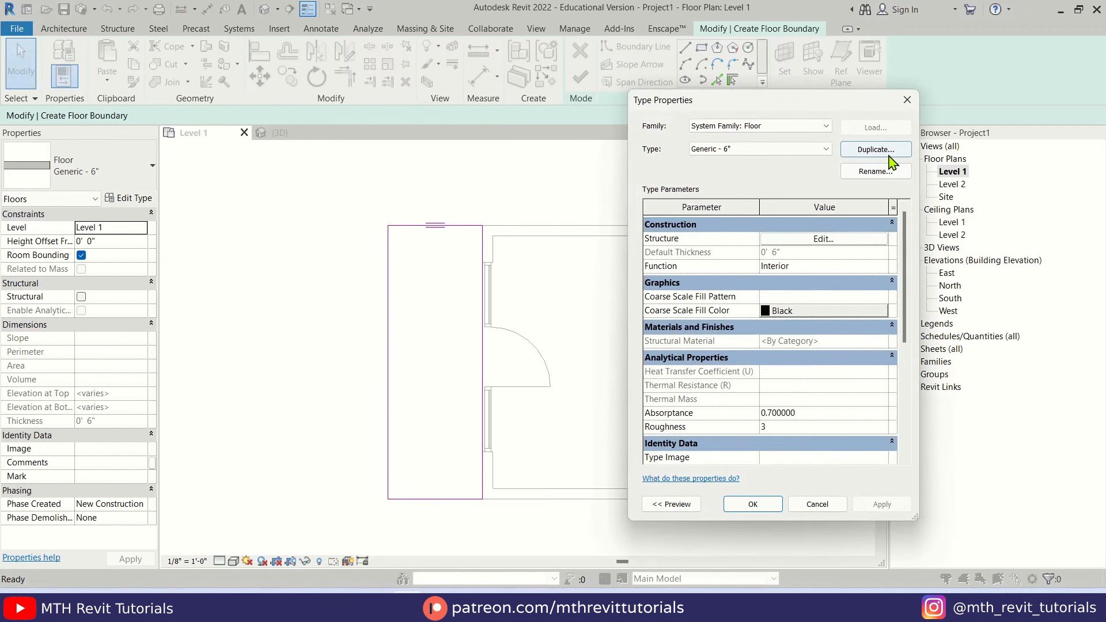
{"action": "left_click", "coordinate": [889, 153]}
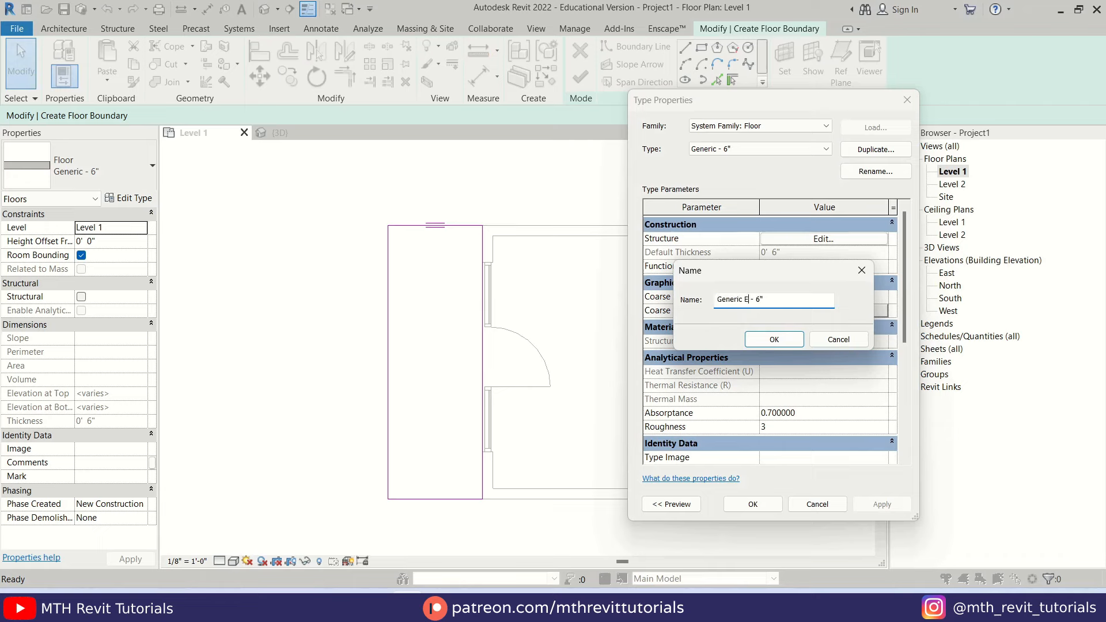
{"action": "left_click", "coordinate": [774, 339]}
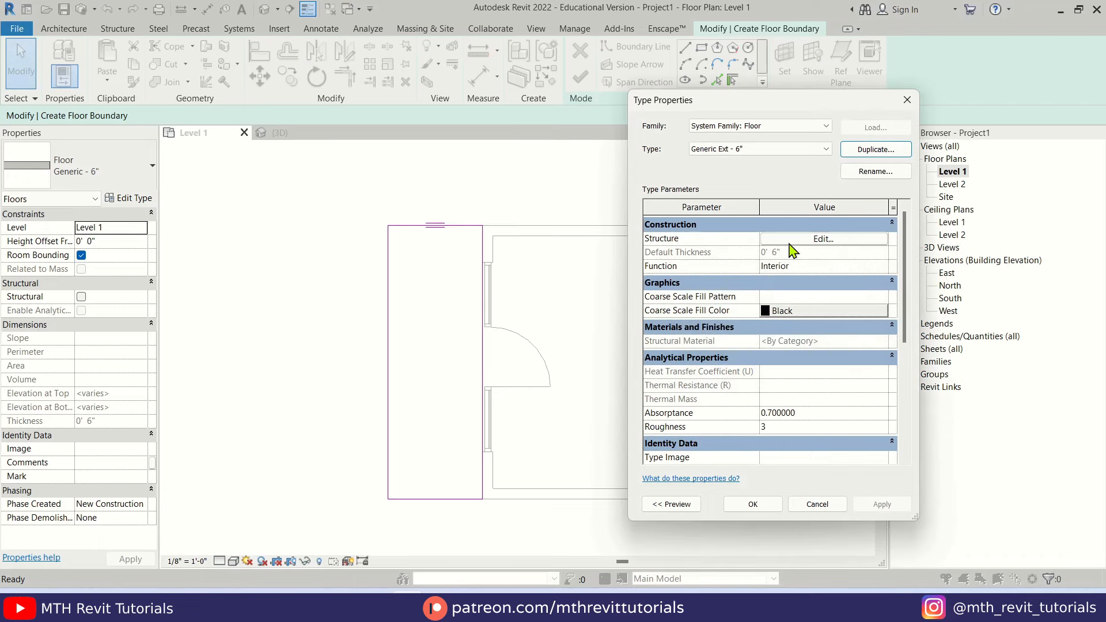
{"action": "left_click", "coordinate": [796, 240]}
{"action": "left_click", "coordinate": [745, 491]}
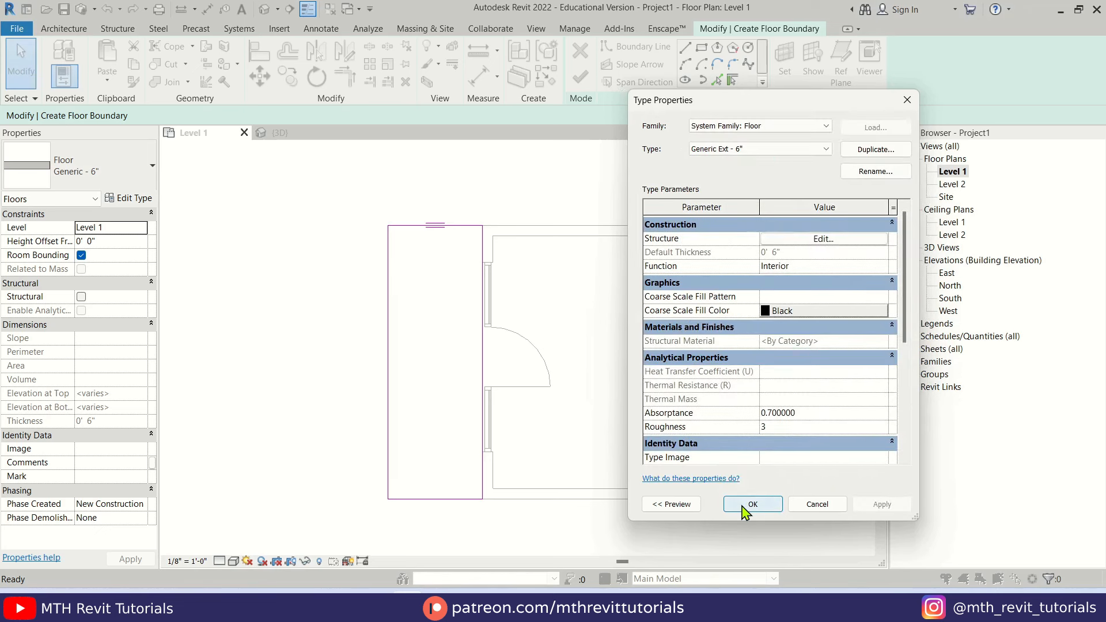
{"action": "left_click", "coordinate": [751, 573]}
Finish the exterior floor sketch with the Generic Ext - 6" type and deselect the floor
{"action": "left_click", "coordinate": [582, 80]}
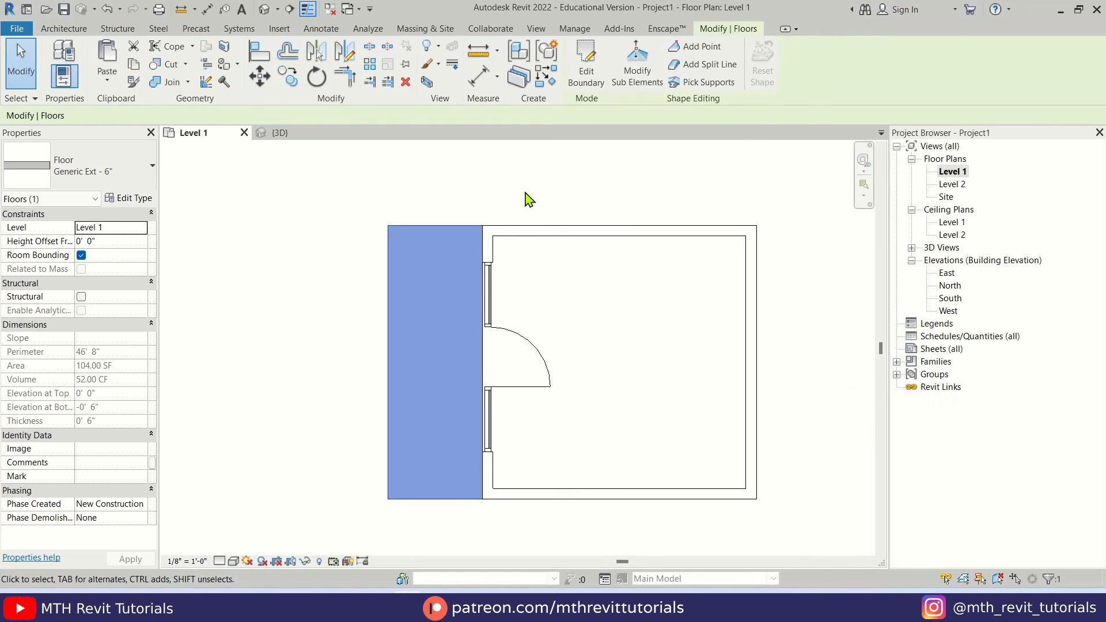
{"action": "middle_click_drag", "start_coordinate": [463, 257], "coordinate": [542, 244]}
{"action": "left_click", "coordinate": [616, 262]}
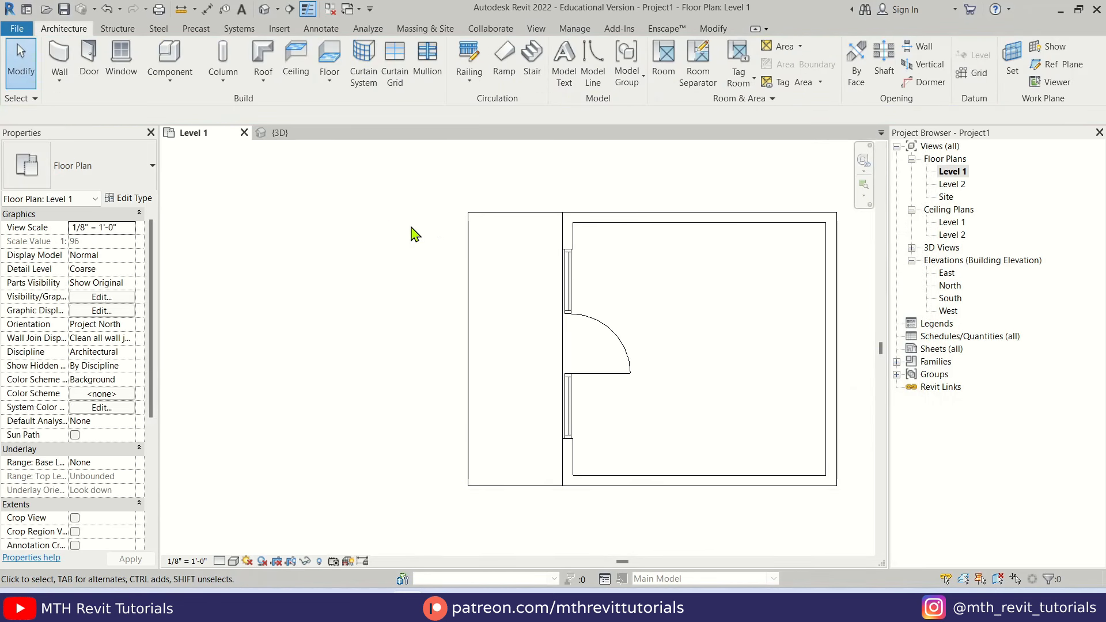
Draw 1' 0" high Generic - 6" walls with location line Finish Face: Exterior along the three free edges of the exterior floor
{"action": "left_click", "coordinate": [59, 56]}
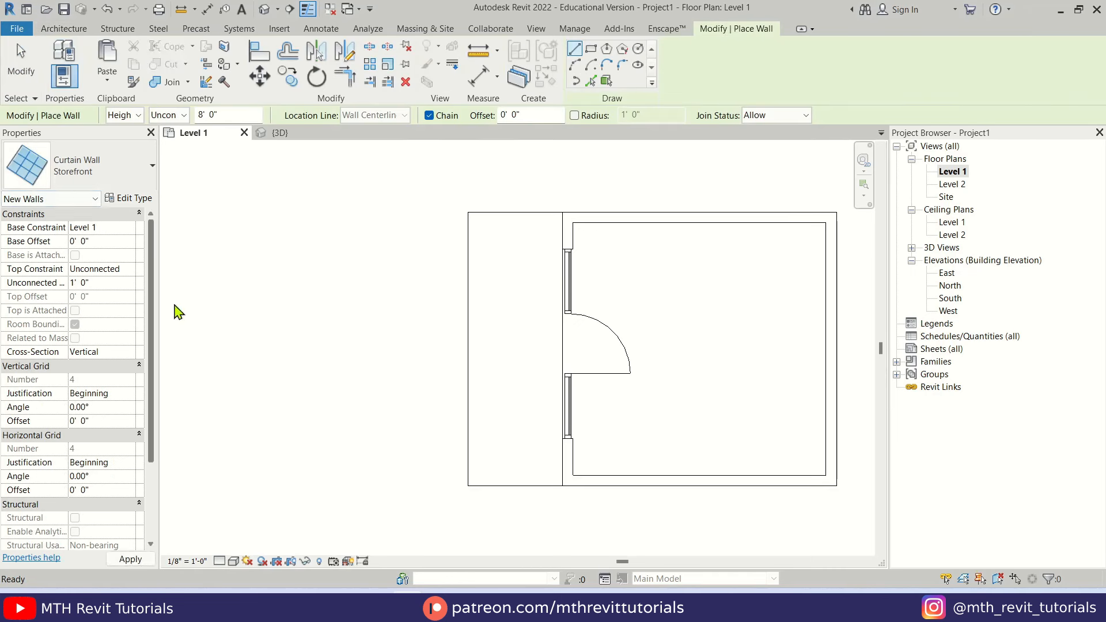
{"action": "left_click", "coordinate": [128, 179]}
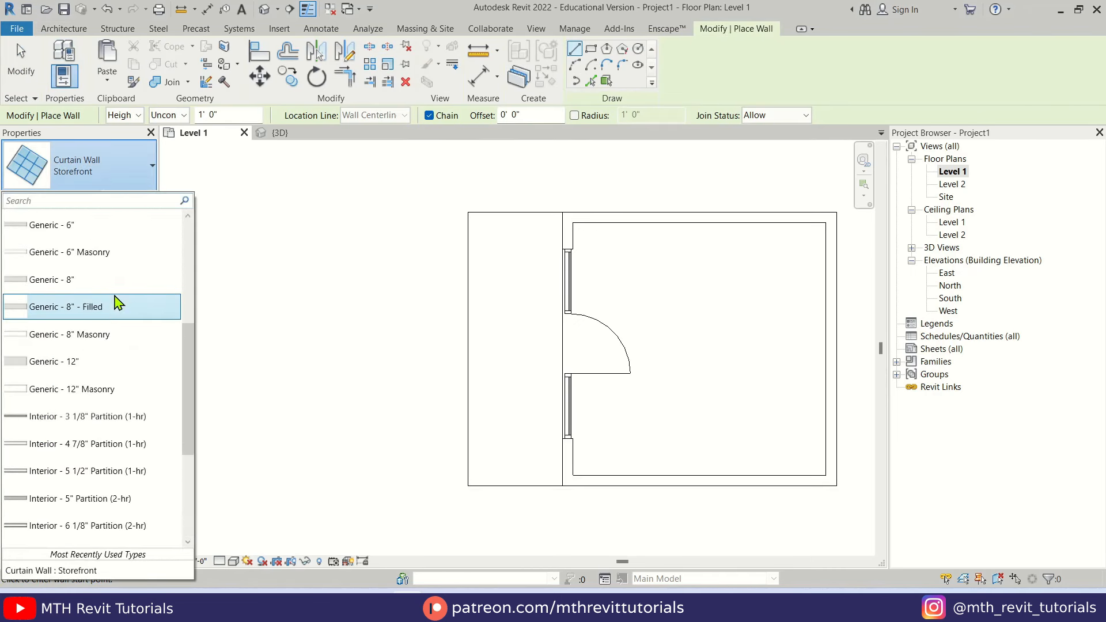
{"action": "left_click", "coordinate": [91, 233]}
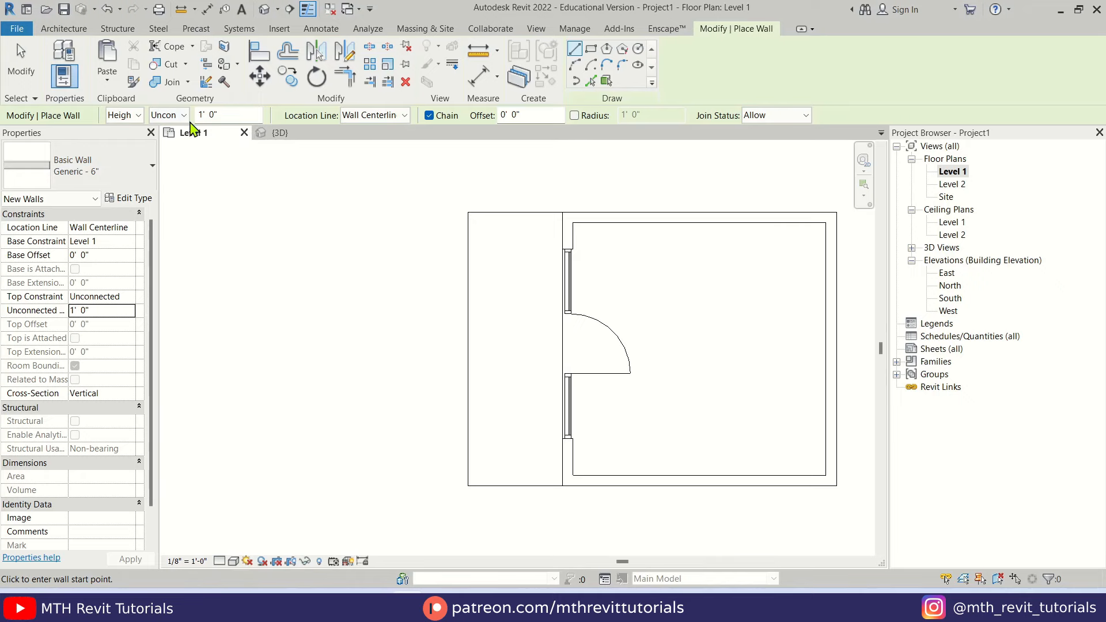
{"action": "left_click", "coordinate": [392, 118]}
{"action": "left_click", "coordinate": [426, 153]}
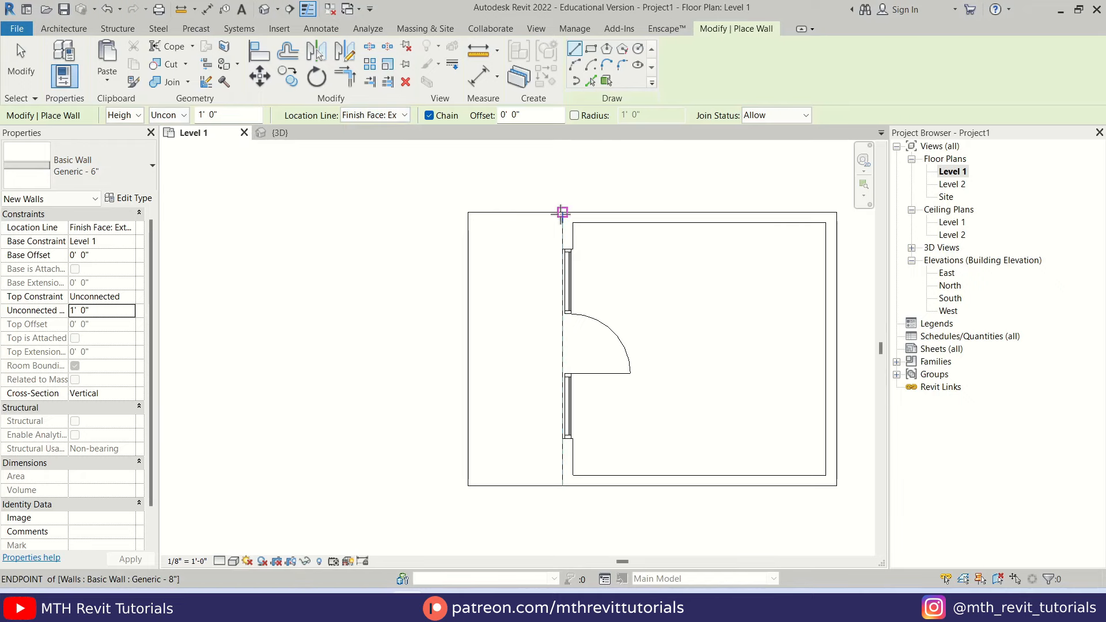
{"action": "left_click", "coordinate": [468, 212]}
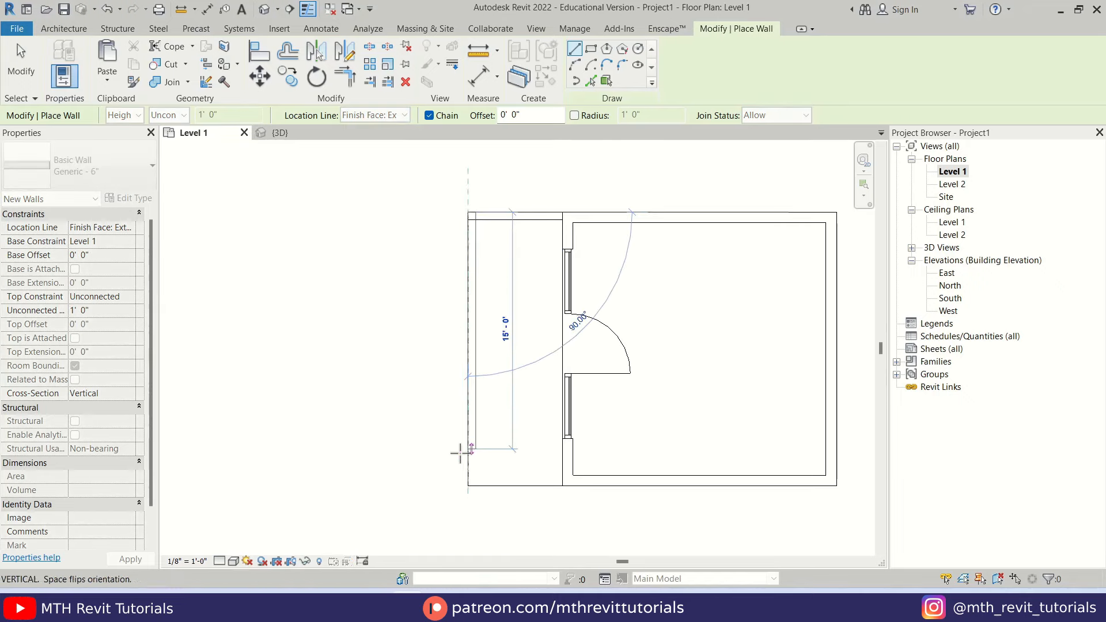
{"action": "left_click", "coordinate": [467, 486]}
{"action": "left_click", "coordinate": [563, 486]}
{"action": "key", "text": "Escape"}
{"action": "key", "text": "Escape"}
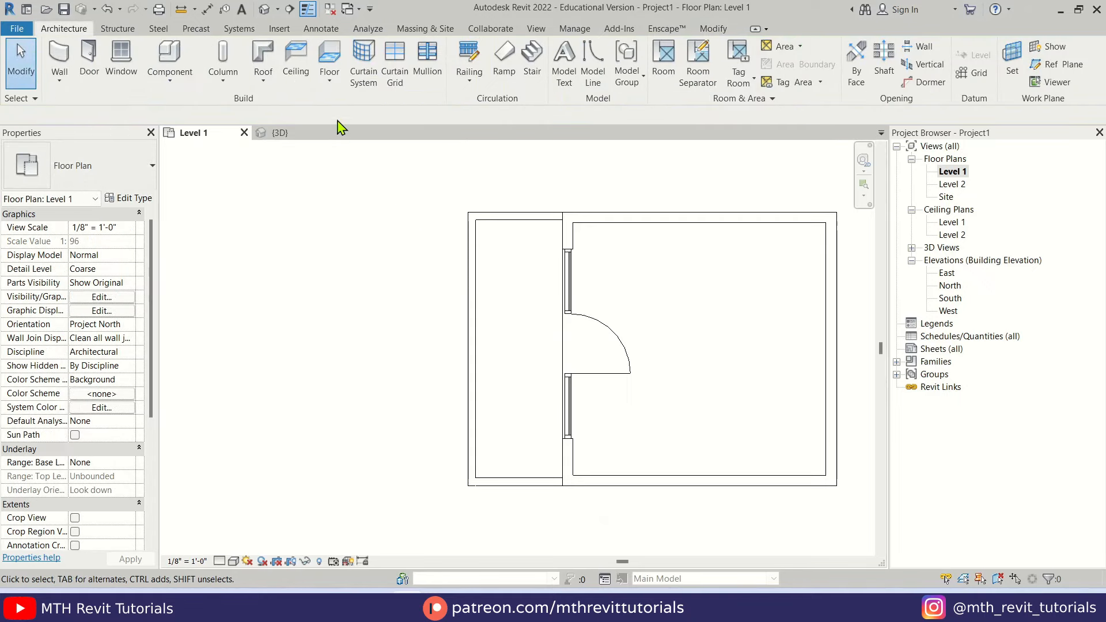
In the 3D view, set the unconnected height of the three low walls around the exterior floor to 0' 6"
{"action": "left_click", "coordinate": [270, 11]}
{"action": "middle_click_drag", "start_coordinate": [476, 453], "coordinate": [506, 492], "text": "shift"}
{"action": "scroll", "coordinate": [511, 465], "scroll_direction": "down", "scroll_amount": 2}
{"action": "scroll", "coordinate": [502, 485], "scroll_direction": "up", "scroll_amount": 3}
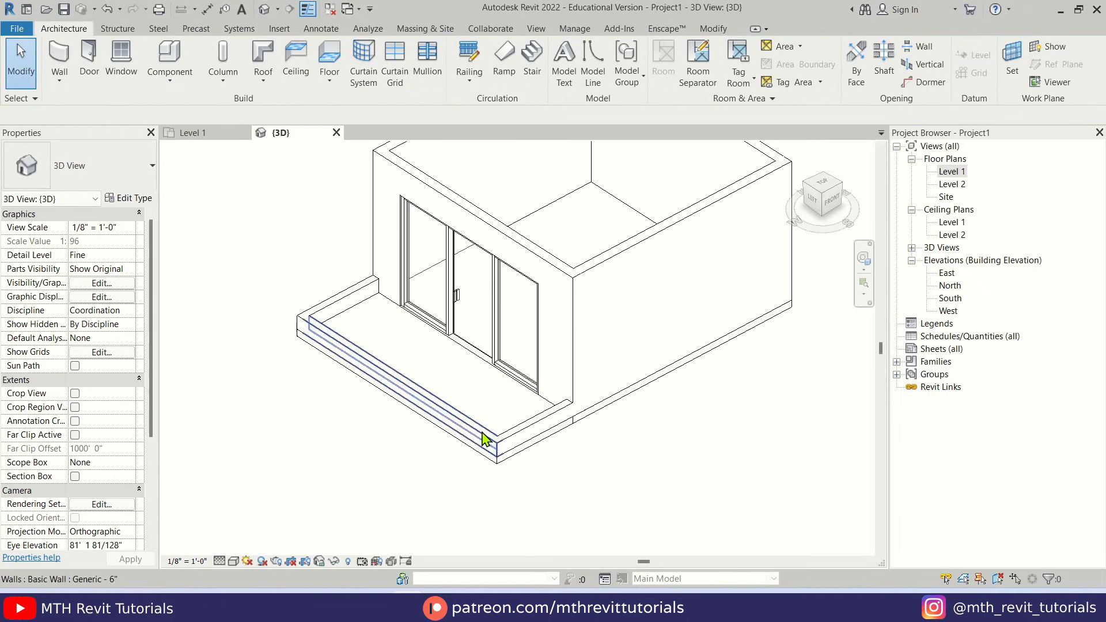
{"action": "middle_click_drag", "start_coordinate": [478, 397], "coordinate": [524, 457]}
{"action": "left_click", "coordinate": [383, 351]}
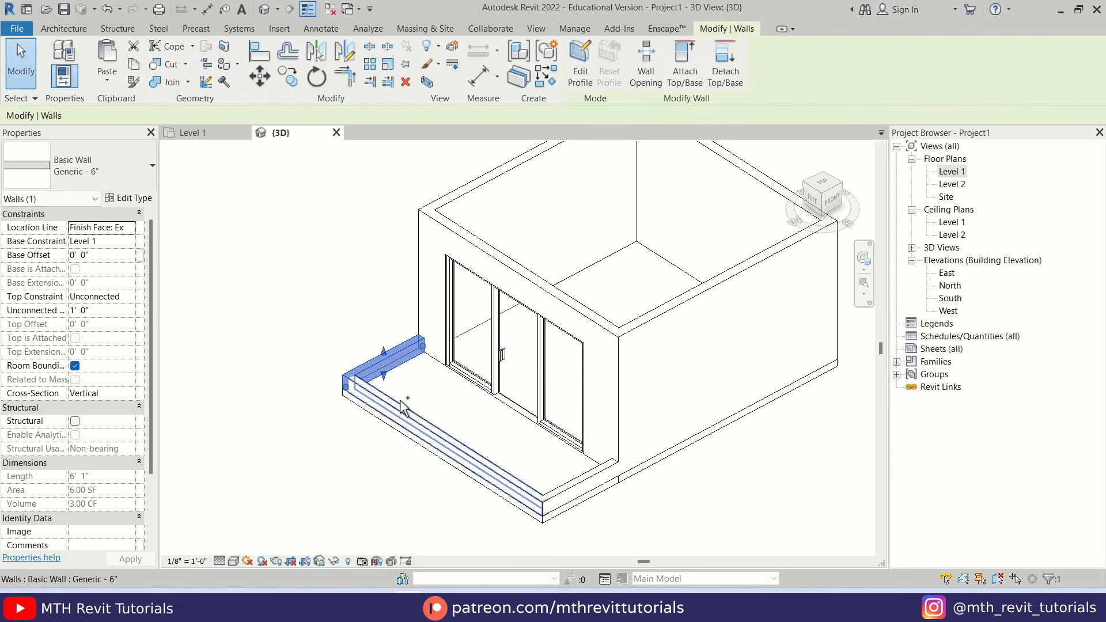
{"action": "left_click", "coordinate": [402, 407], "text": "ctrl"}
{"action": "left_click", "coordinate": [605, 491], "text": "ctrl"}
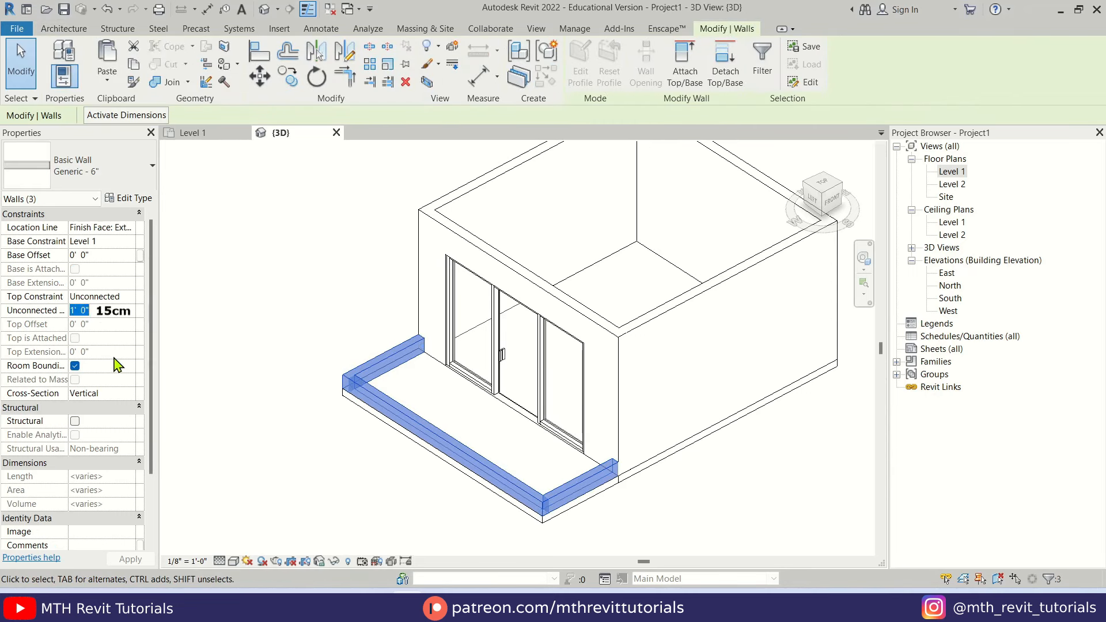
{"action": "left_click", "coordinate": [328, 434]}
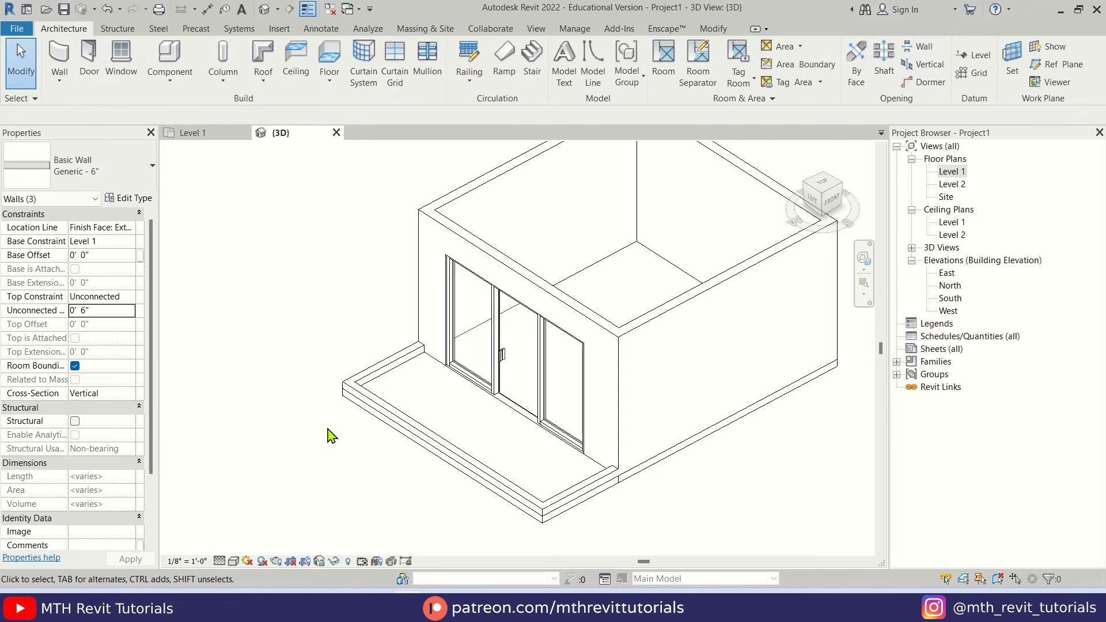
{"action": "mouse_move", "coordinate": [533, 527]}
{"action": "middle_mouse_down", "text": "shift"}
{"action": "mouse_move", "coordinate": [397, 443]}
{"action": "mouse_move", "coordinate": [541, 531]}
{"action": "middle_mouse_up", "text": "shift"}
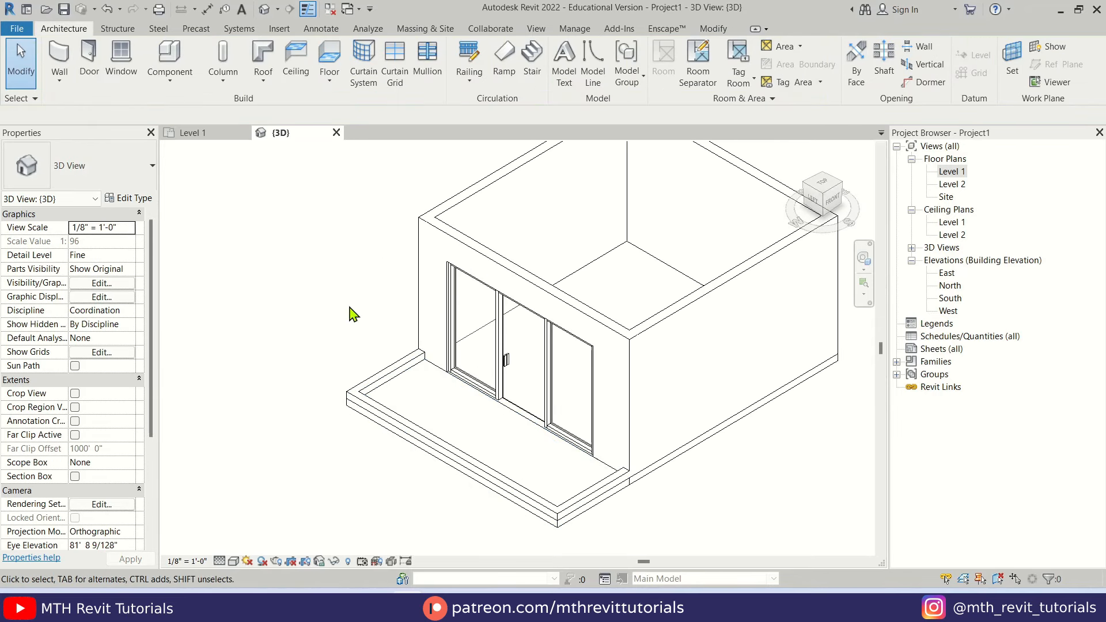
{"action": "scroll", "coordinate": [645, 348], "scroll_direction": "up", "scroll_amount": 5}
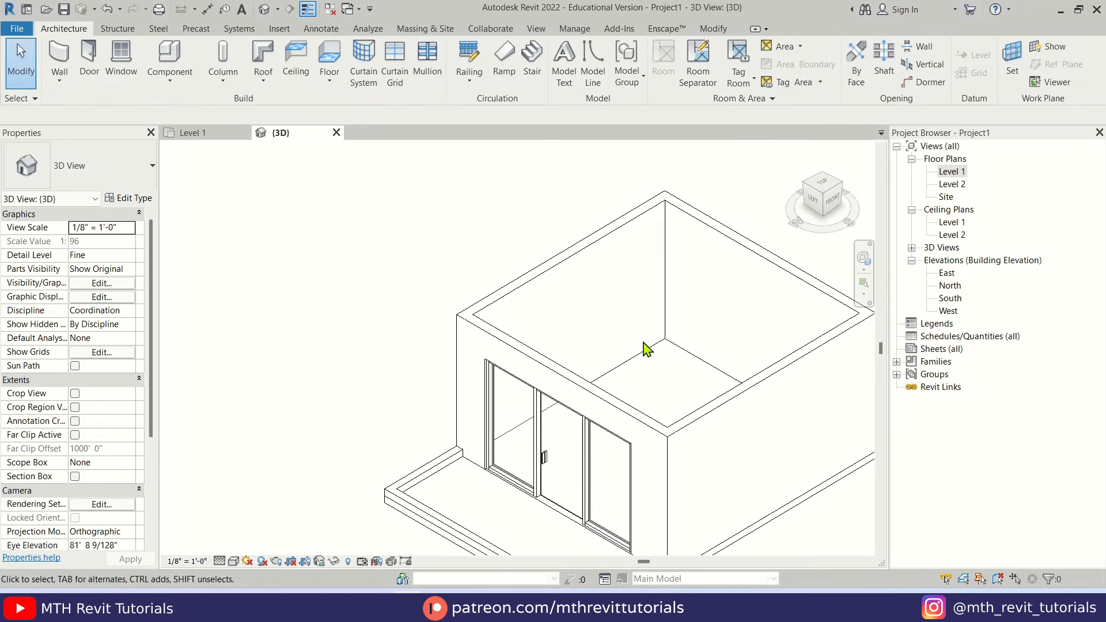
On the Level 1 plan, duplicate the Generic - 6" wall type as Generic - 2" with a 2" structure layer
{"action": "double_click", "coordinate": [960, 172]}
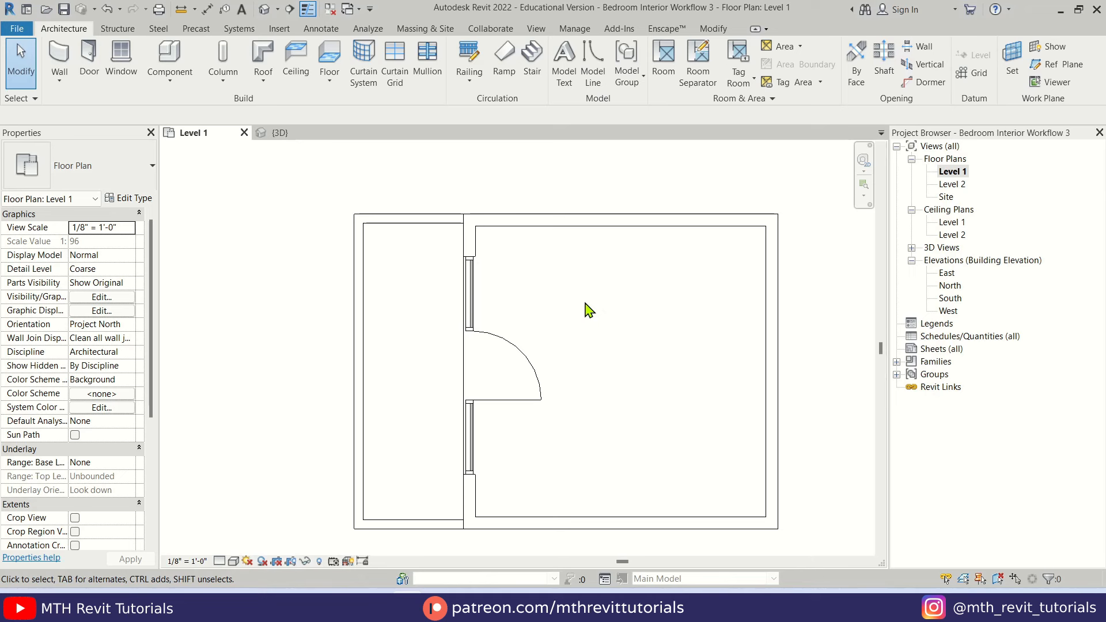
{"action": "left_click", "coordinate": [60, 60]}
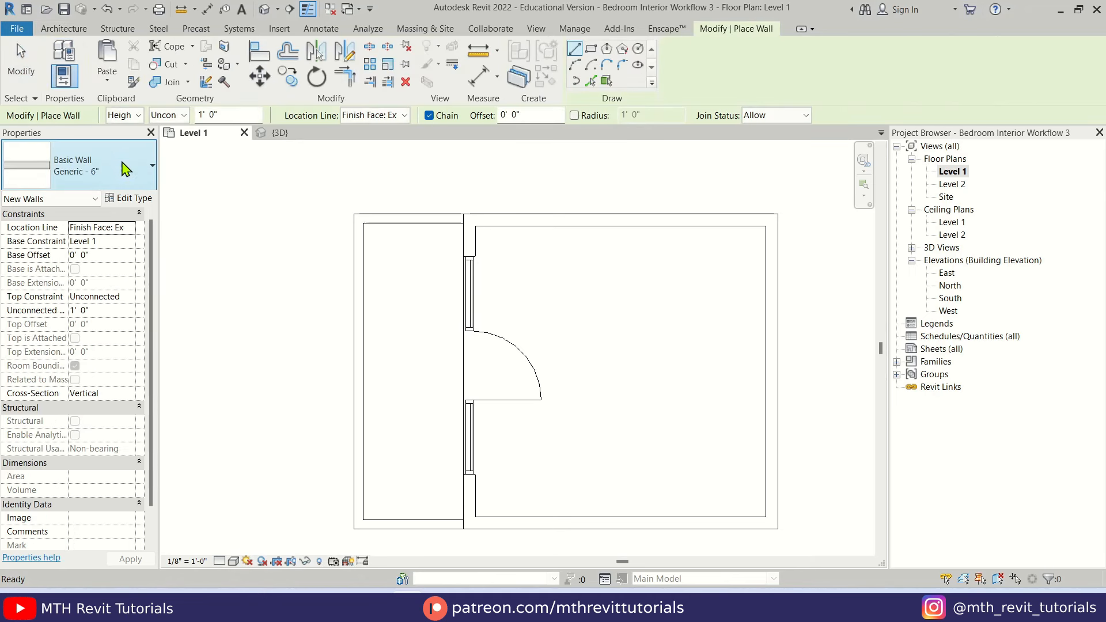
{"action": "left_click", "coordinate": [132, 199]}
{"action": "left_click", "coordinate": [877, 150]}
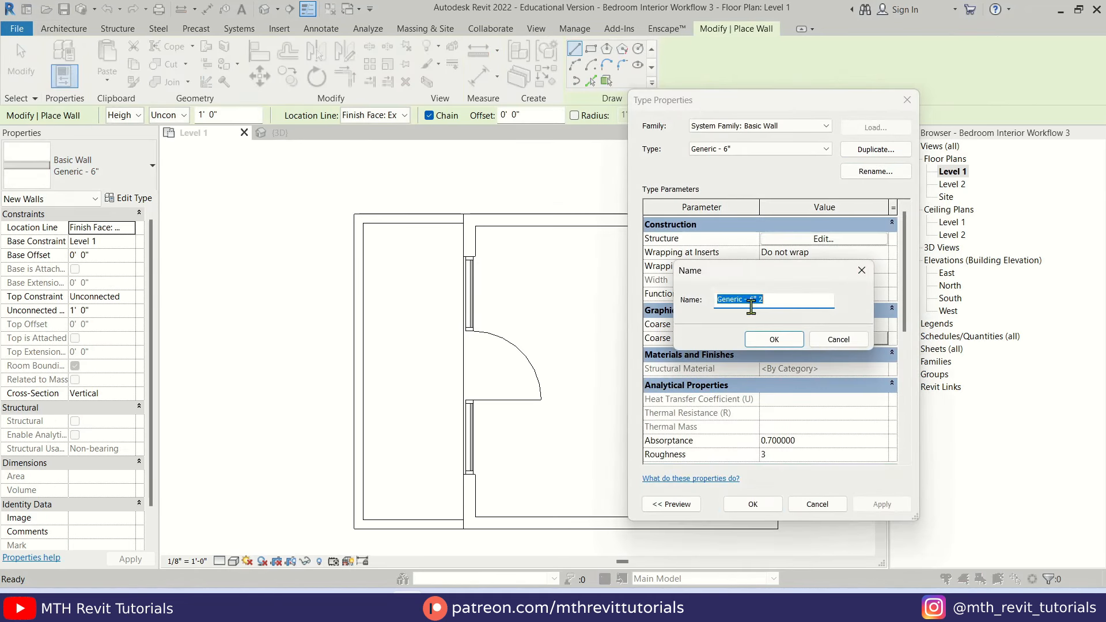
{"action": "left_click", "coordinate": [775, 339]}
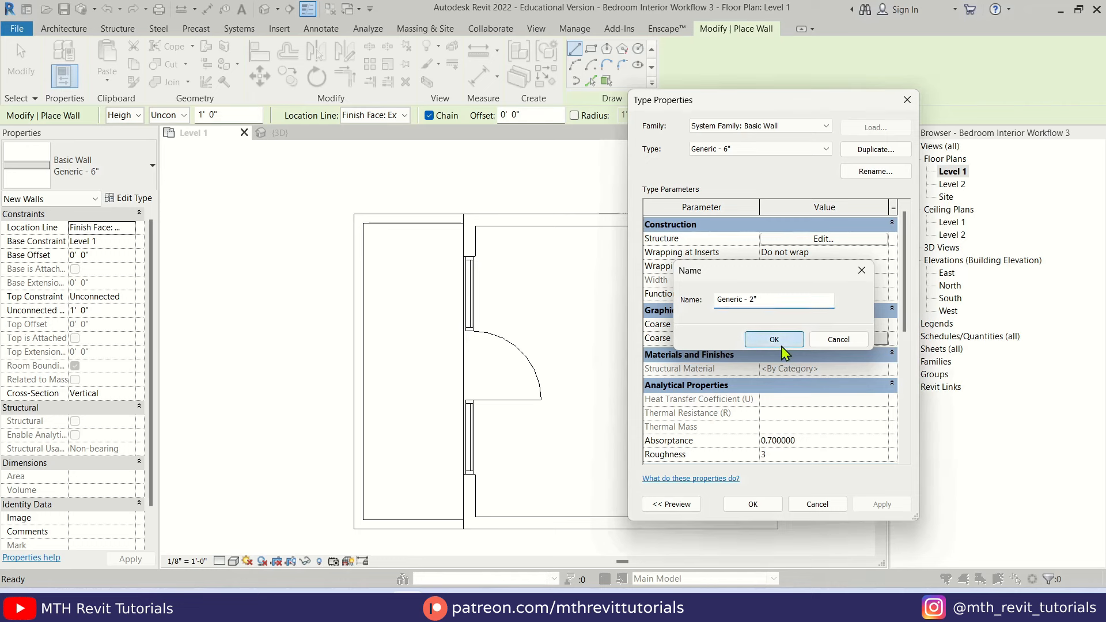
{"action": "left_click", "coordinate": [823, 239]}
{"action": "left_click", "coordinate": [762, 249]}
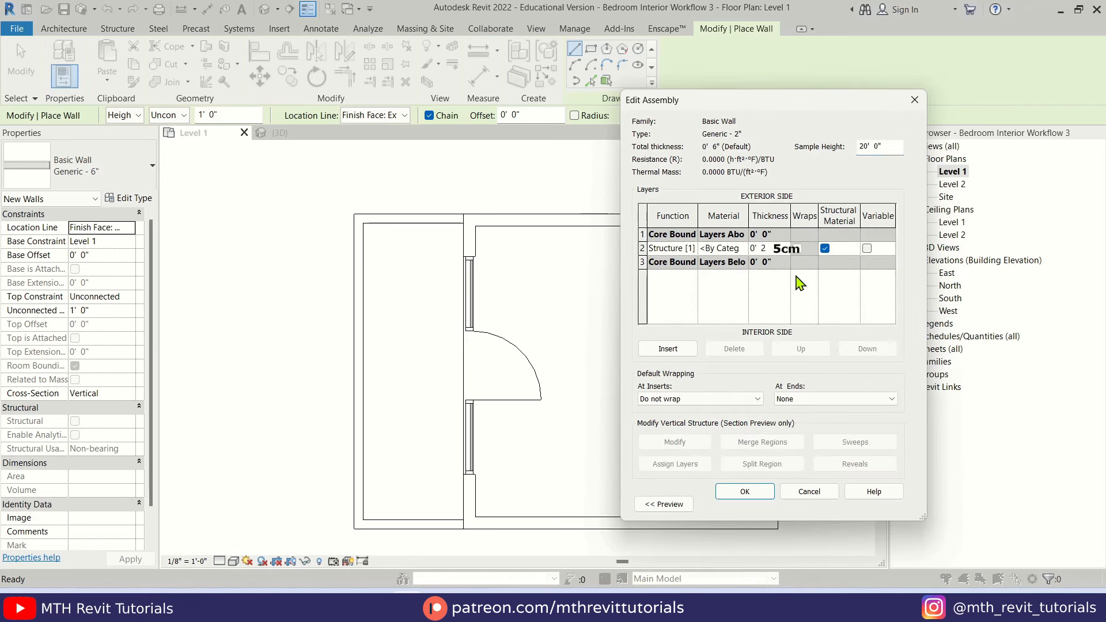
{"action": "left_click", "coordinate": [745, 492]}
{"action": "left_click", "coordinate": [745, 494]}
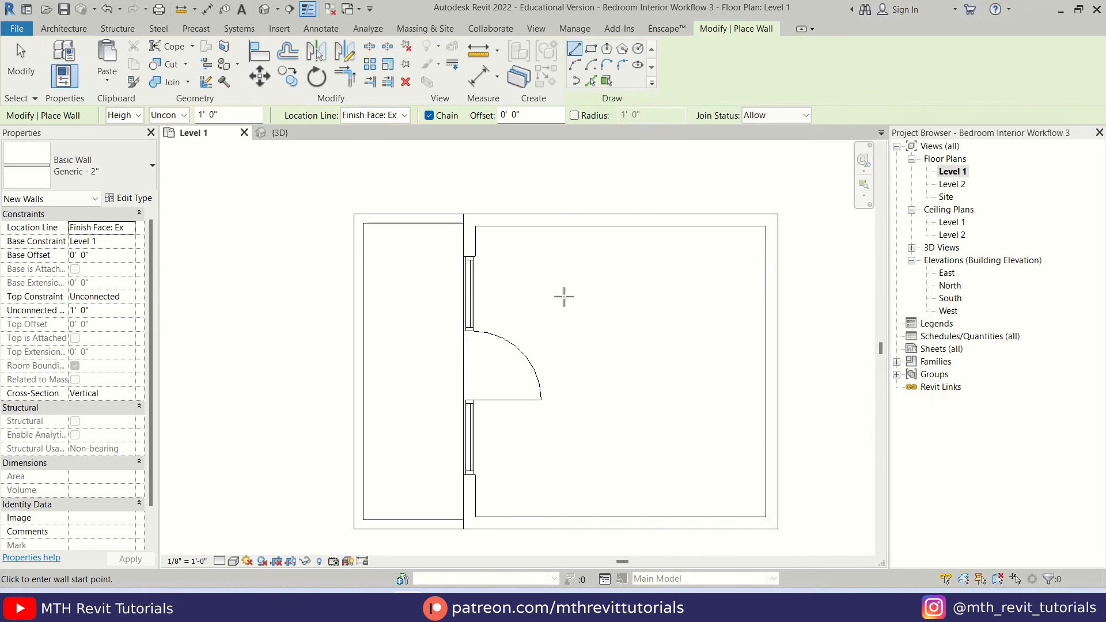
Draw a 10' 0" high Generic - 2" wall about 6' long against the north wall's inner face, with location line Finish Face: Interior
{"action": "left_click", "coordinate": [405, 115]}
{"action": "left_click", "coordinate": [375, 163]}
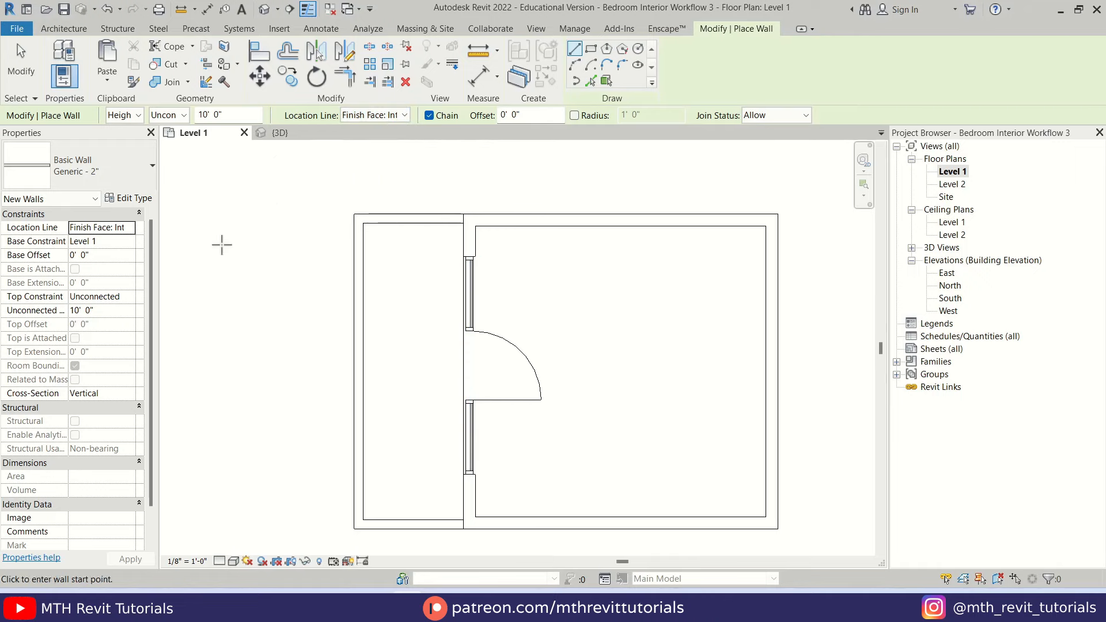
{"action": "left_click", "coordinate": [110, 310]}
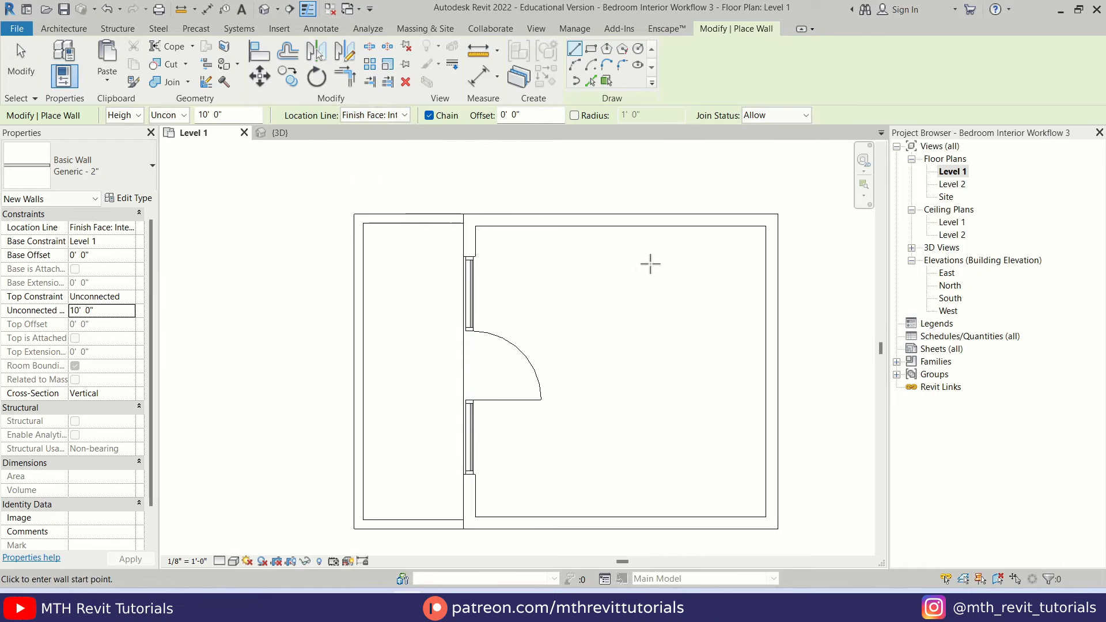
{"action": "left_click", "coordinate": [676, 226]}
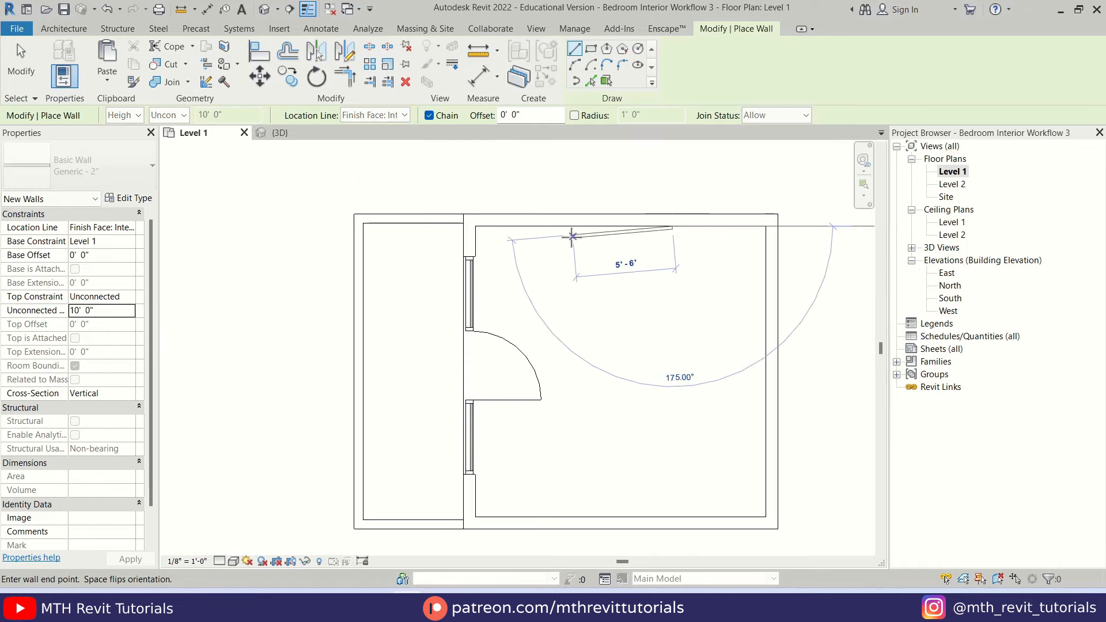
{"action": "left_click", "coordinate": [564, 227]}
{"action": "key", "text": "Escape"}
{"action": "key", "text": "Escape"}
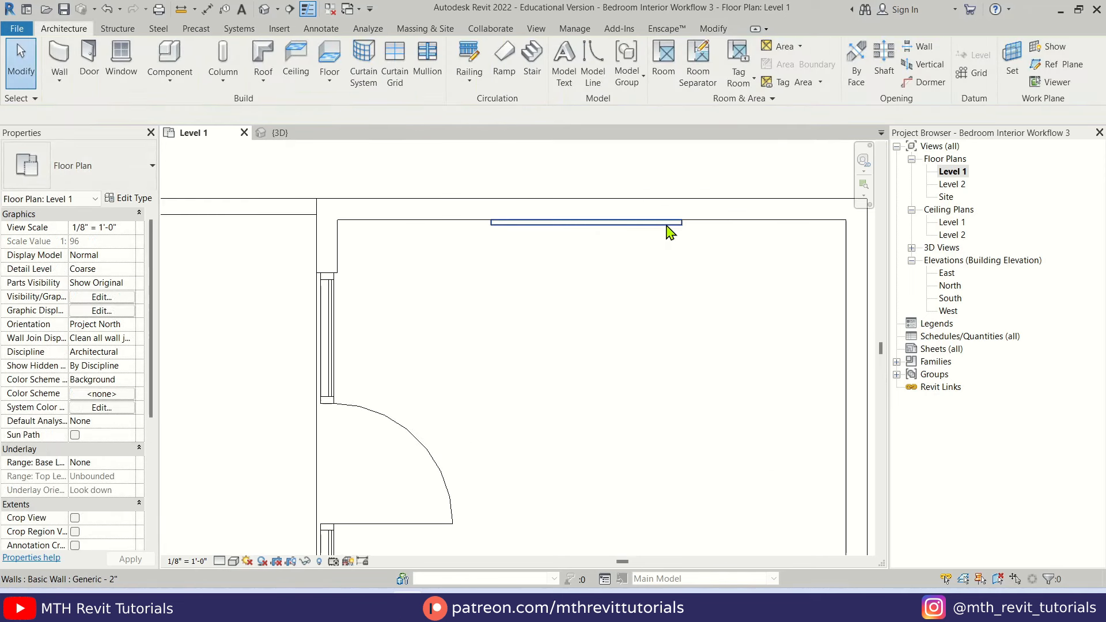
Set the distance from the thin wall's east end to the inner face of the east wall to 5'
{"action": "left_click", "coordinate": [670, 228]}
{"action": "scroll", "coordinate": [721, 363], "scroll_direction": "up", "scroll_amount": 3}
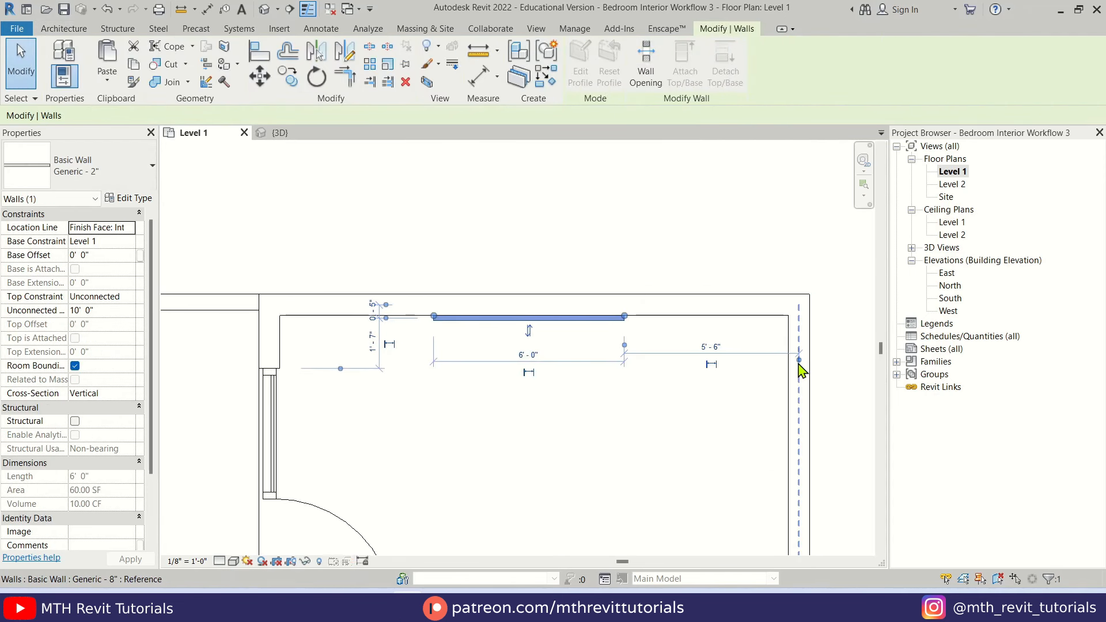
{"action": "left_click_drag", "start_coordinate": [794, 369], "coordinate": [789, 368]}
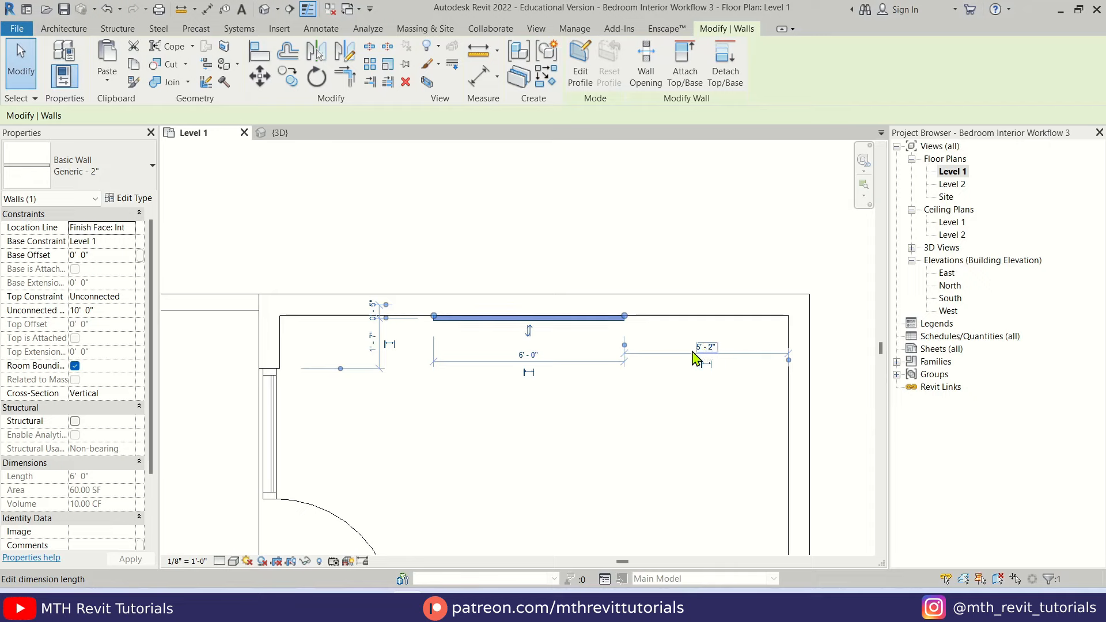
{"action": "left_click", "coordinate": [706, 348]}
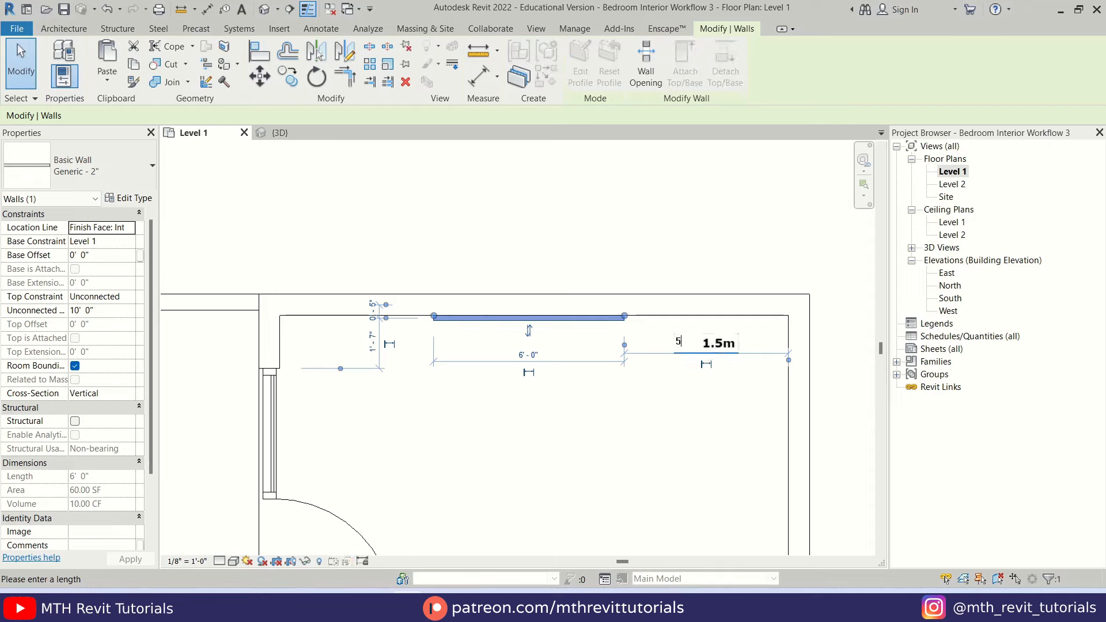
{"action": "type", "text": "5"}
{"action": "key", "text": "Return"}
Extend the thin wall's west end to about 2' 8" from the west wall's inner face and dimension that gap
{"action": "left_click_drag", "start_coordinate": [441, 324], "coordinate": [366, 317]}
{"action": "key", "text": "d"}
{"action": "key", "text": "i"}
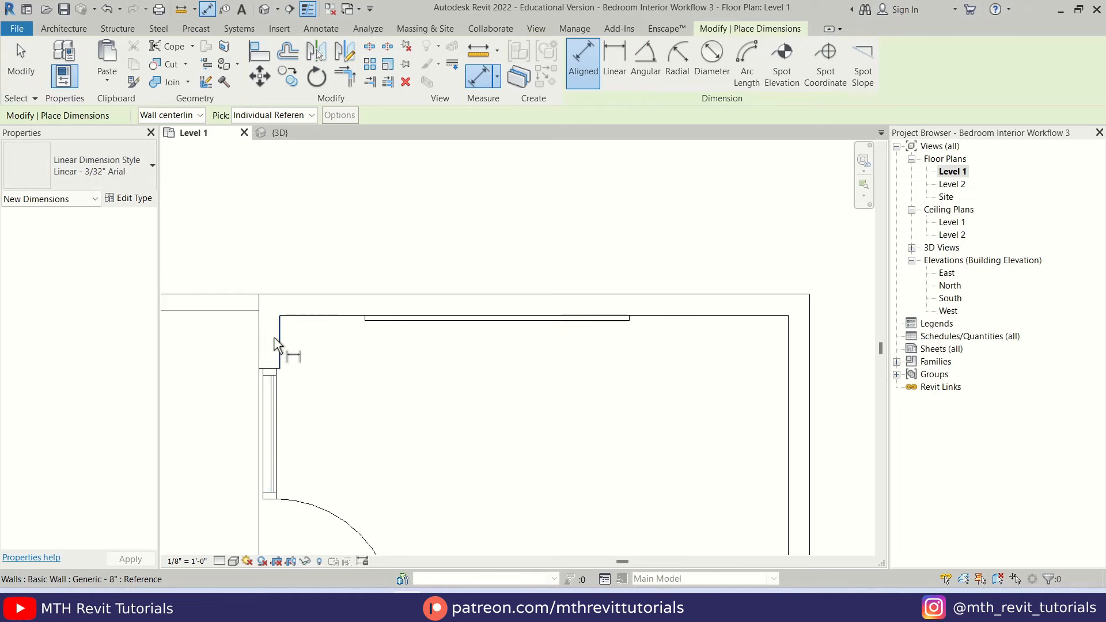
{"action": "left_click", "coordinate": [274, 344]}
{"action": "left_click", "coordinate": [364, 318]}
{"action": "left_click", "coordinate": [357, 274]}
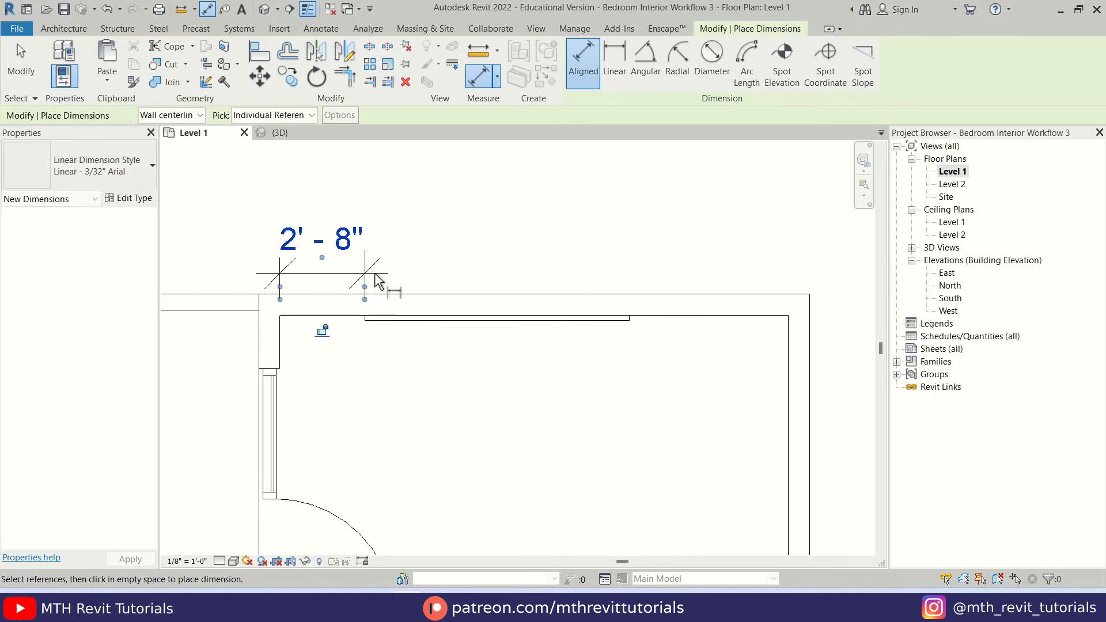
{"action": "key", "text": "Escape"}
Shorten the thin wall so its west end is 3' 7" from the west wall's inner face, and delete the dimension
{"action": "left_click", "coordinate": [389, 321]}
{"action": "left_click_drag", "start_coordinate": [365, 317], "coordinate": [393, 314]}
{"action": "left_click", "coordinate": [407, 345]}
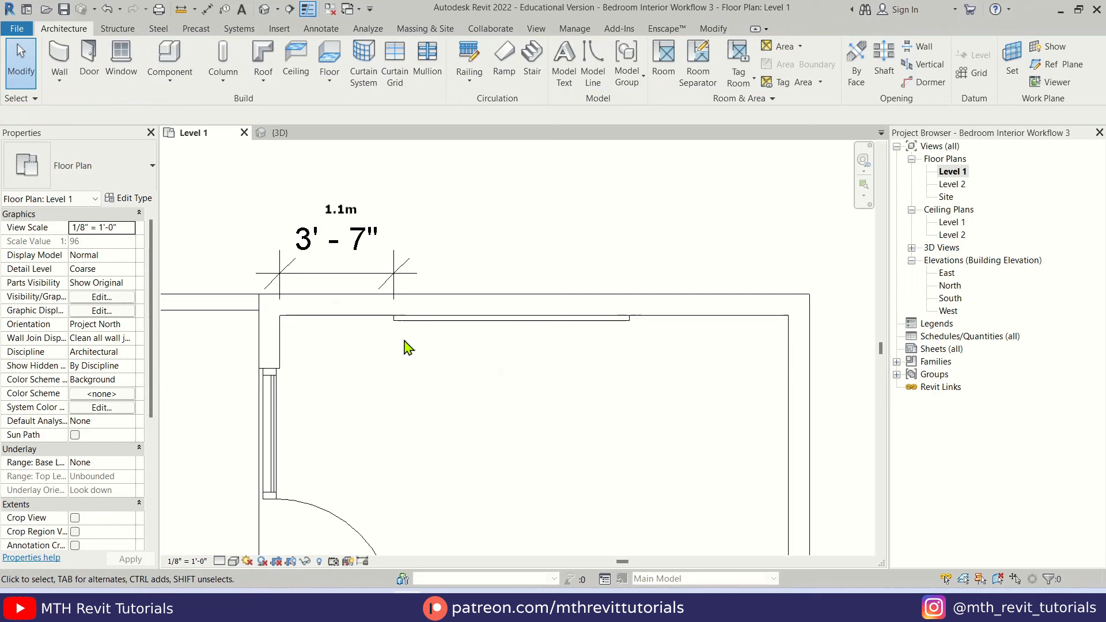
{"action": "left_click", "coordinate": [378, 282]}
{"action": "left_click", "coordinate": [405, 83]}
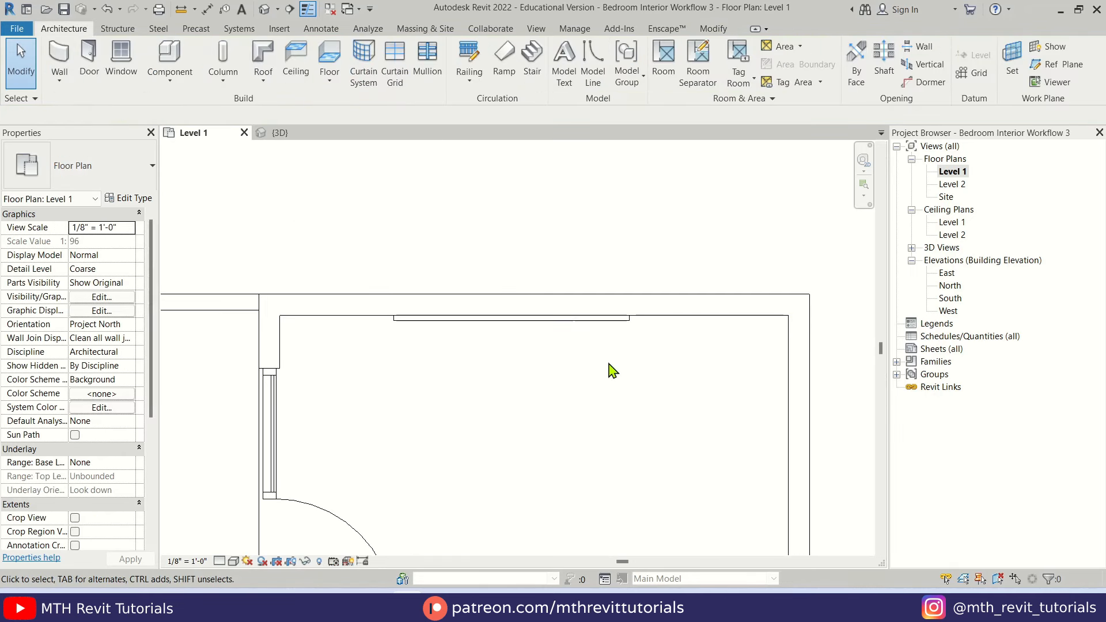
Cut a north-facing east-west section through the full width of the bedroom and exterior floor, and open its section view
{"action": "key", "text": "z"}
{"action": "key", "text": "f"}
{"action": "left_click", "coordinate": [289, 9]}
{"action": "left_click", "coordinate": [346, 360]}
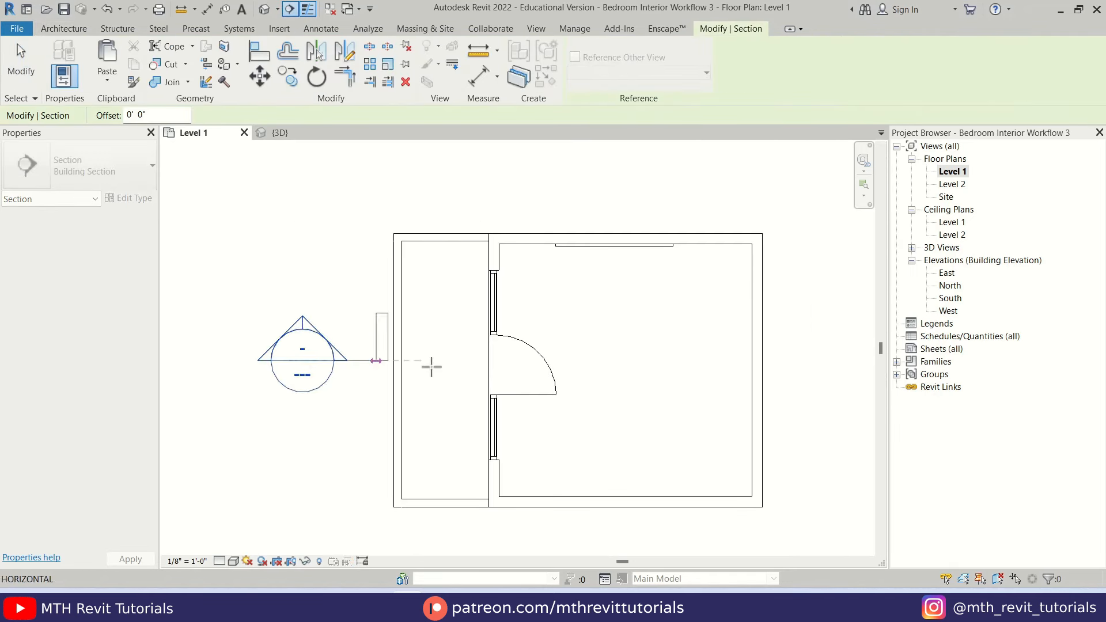
{"action": "left_click", "coordinate": [819, 361]}
{"action": "scroll", "coordinate": [583, 299], "scroll_direction": "down", "scroll_amount": 2}
{"action": "left_click", "coordinate": [638, 381]}
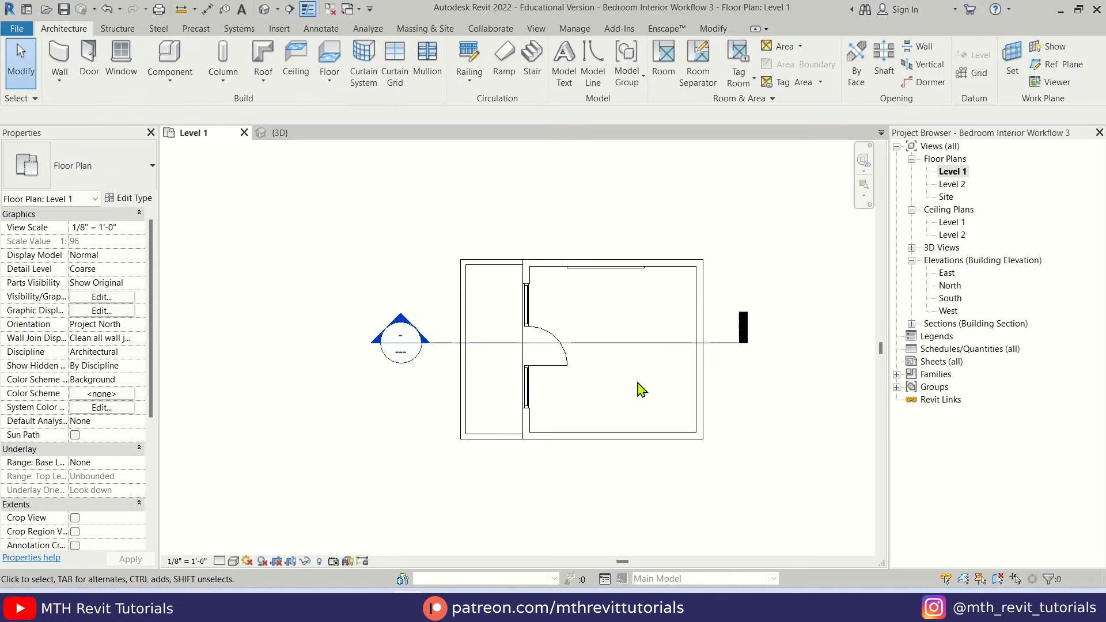
{"action": "scroll", "coordinate": [612, 338], "scroll_direction": "up", "scroll_amount": 2}
{"action": "middle_click_drag", "start_coordinate": [610, 350], "coordinate": [604, 364]}
{"action": "double_click", "coordinate": [289, 326]}
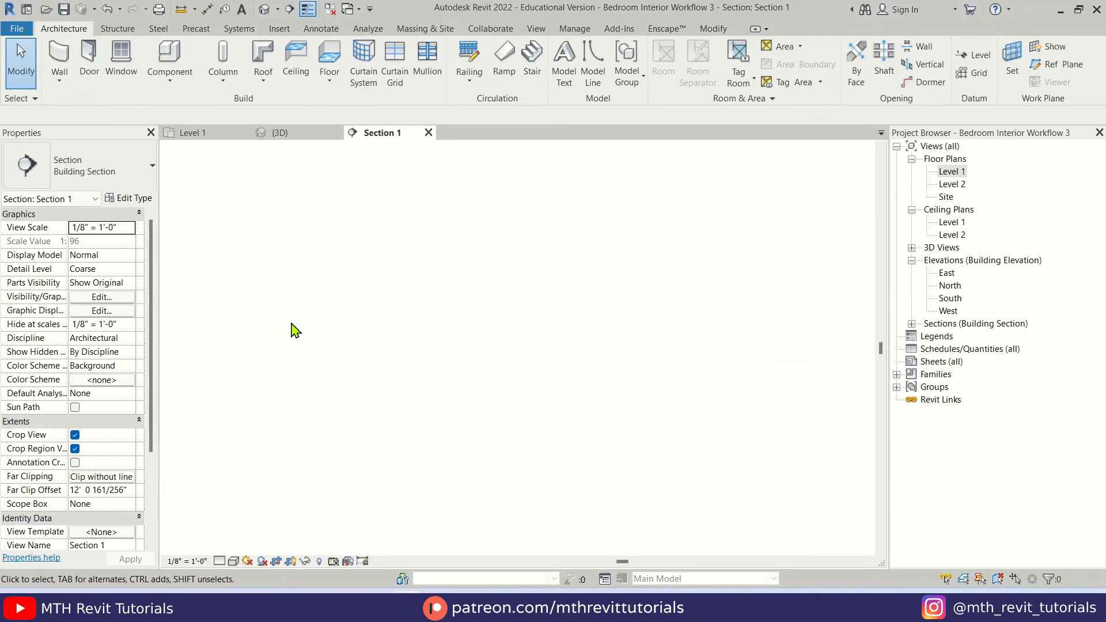
{"action": "scroll", "coordinate": [557, 404], "scroll_direction": "up", "scroll_amount": 2}
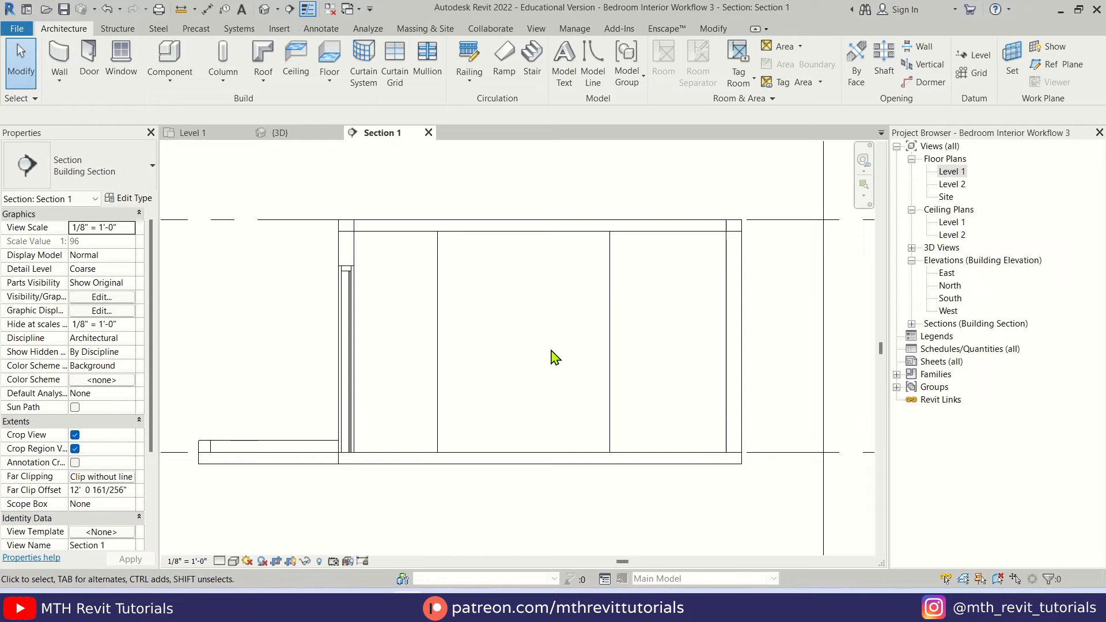
{"action": "middle_click_drag", "start_coordinate": [537, 343], "coordinate": [539, 373]}
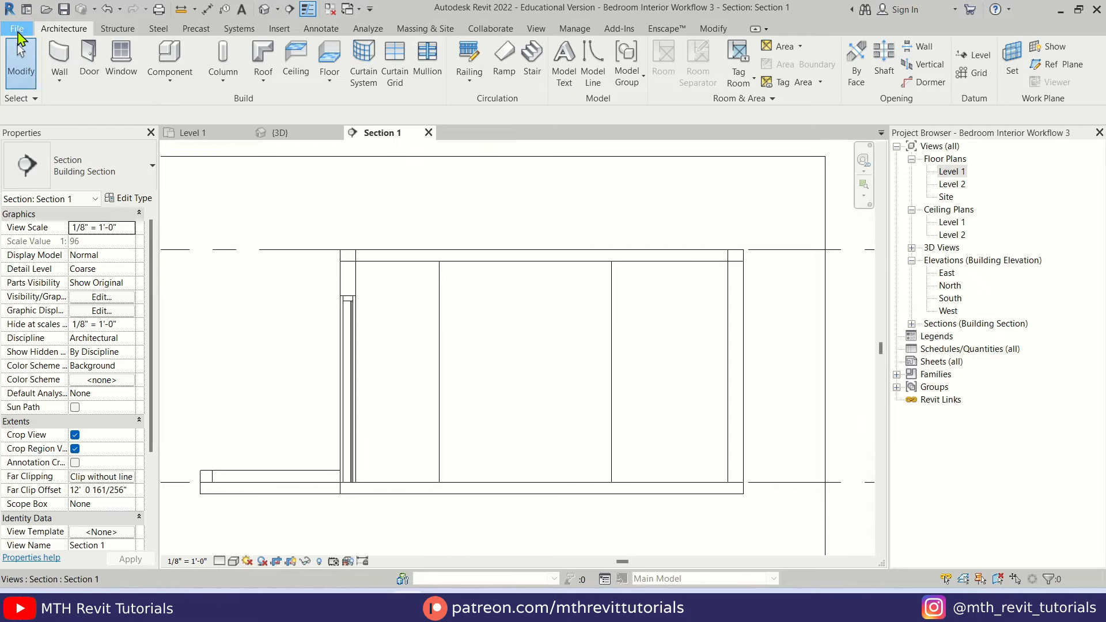
Create a new family from the Profile.rft template in the English-Imperial templates folder
{"action": "left_click", "coordinate": [17, 29]}
{"action": "mouse_move", "coordinate": [49, 87]}
{"action": "left_click", "coordinate": [162, 141]}
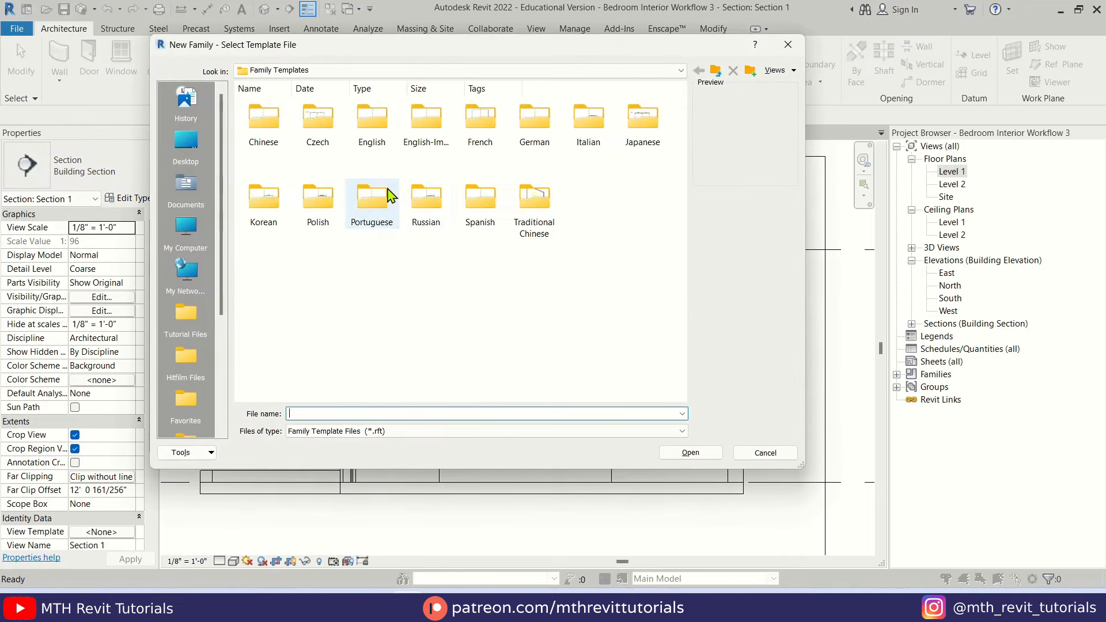
{"action": "double_click", "coordinate": [425, 138]}
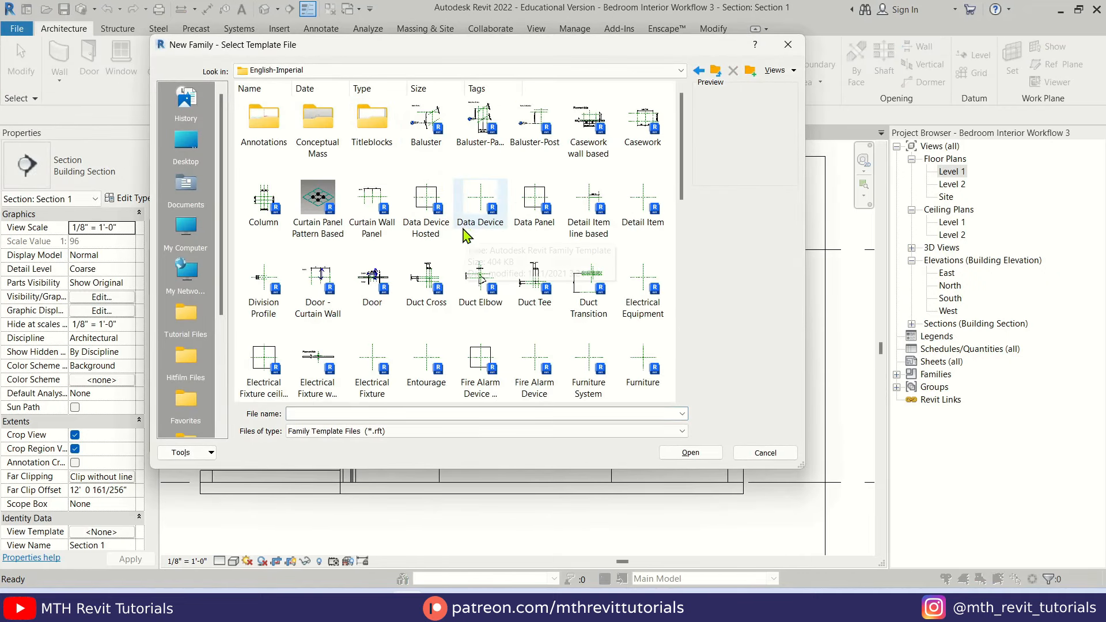
{"action": "scroll", "coordinate": [466, 235], "scroll_direction": "down", "scroll_amount": 5}
{"action": "left_click", "coordinate": [648, 254]}
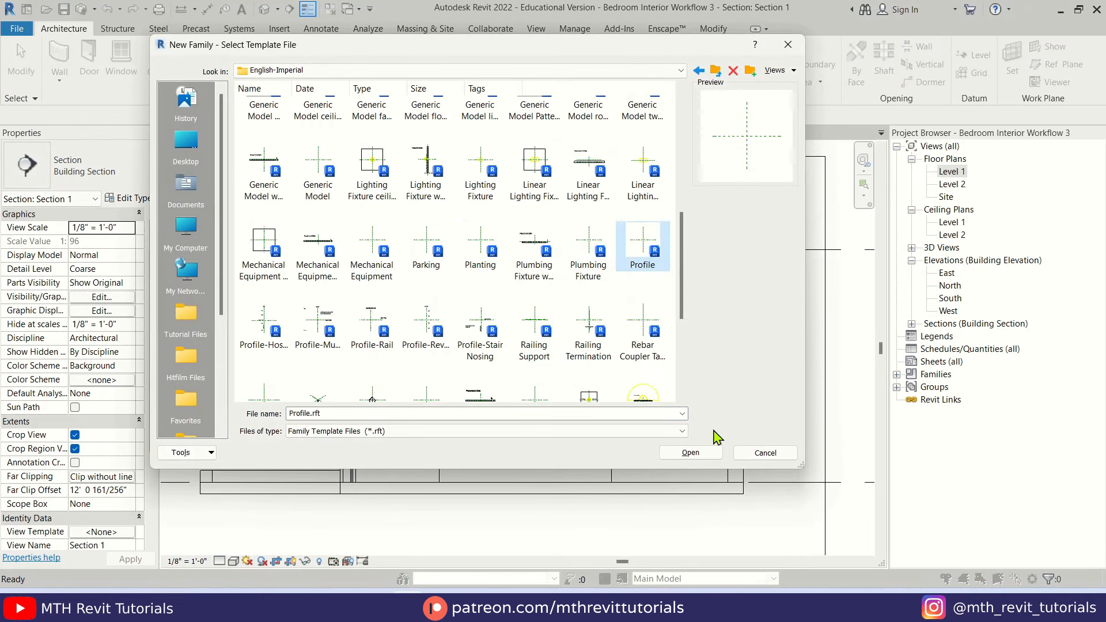
{"action": "left_click", "coordinate": [691, 452]}
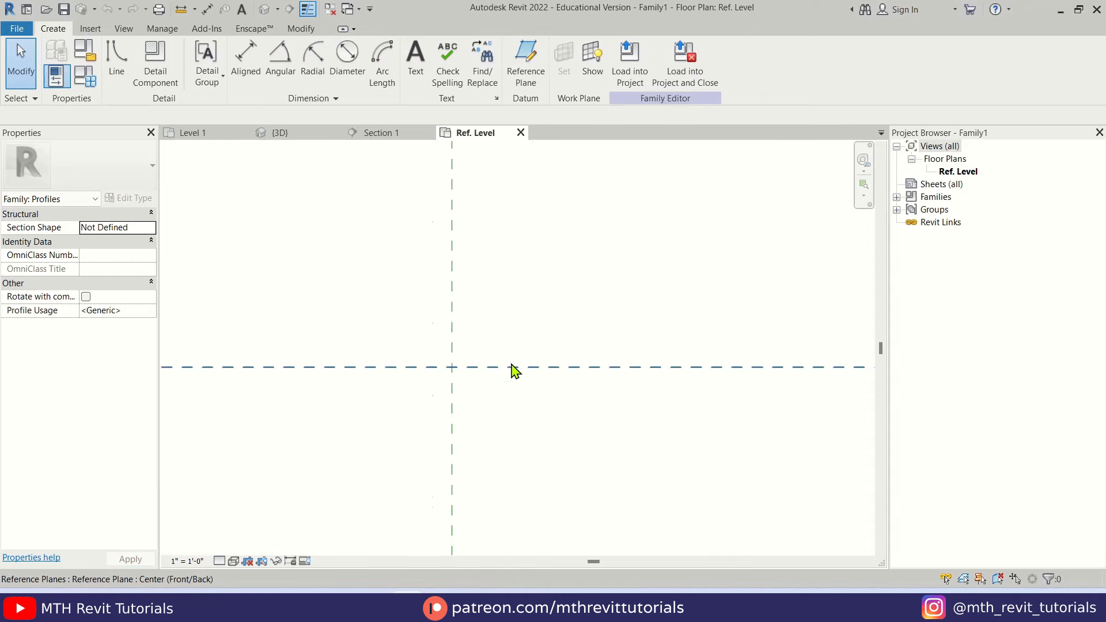
Sketch a rectangle about 21/128" wide and 1/4" high against the vertical reference plane, spanning the horizontal reference plane
{"action": "left_click", "coordinate": [116, 60]}
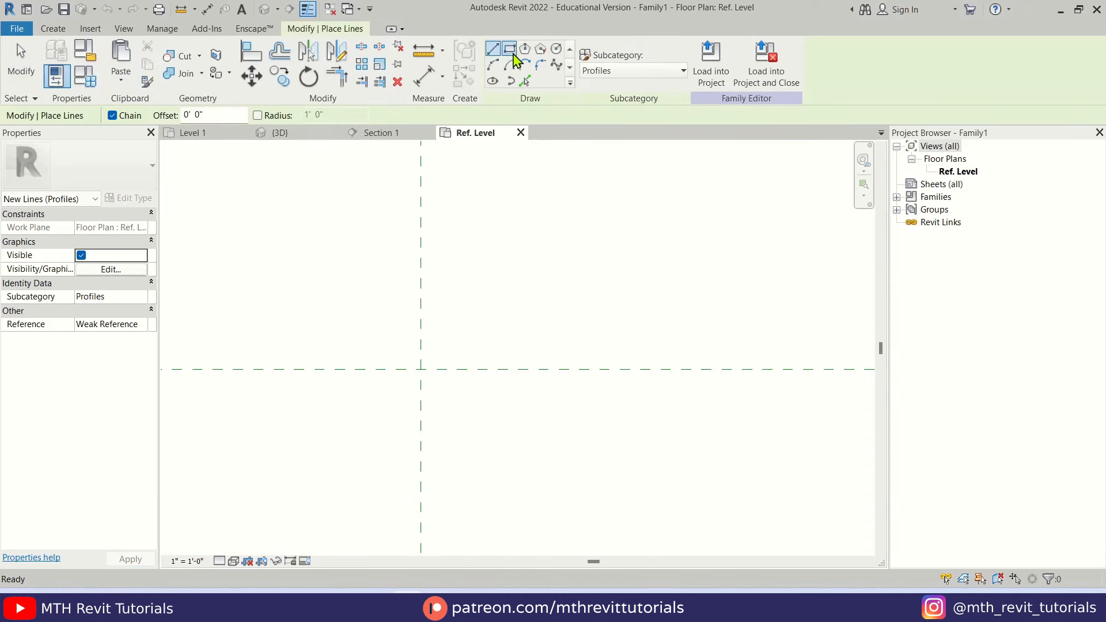
{"action": "left_click", "coordinate": [513, 54]}
{"action": "left_click", "coordinate": [421, 356]}
{"action": "left_click", "coordinate": [440, 385]}
{"action": "key", "text": "Escape"}
{"action": "key", "text": "Escape"}
{"action": "scroll", "coordinate": [432, 377], "scroll_direction": "up", "scroll_amount": 2}
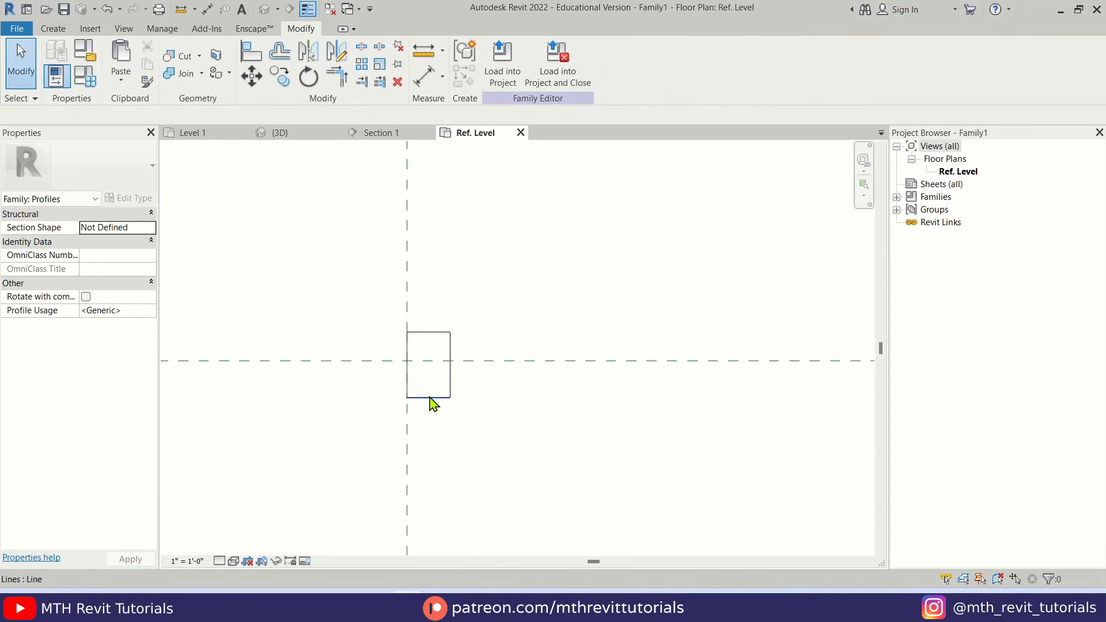
Set the rectangle's height to 1" by shifting its lower edge
{"action": "left_click", "coordinate": [432, 398]}
{"action": "left_click", "coordinate": [358, 365]}
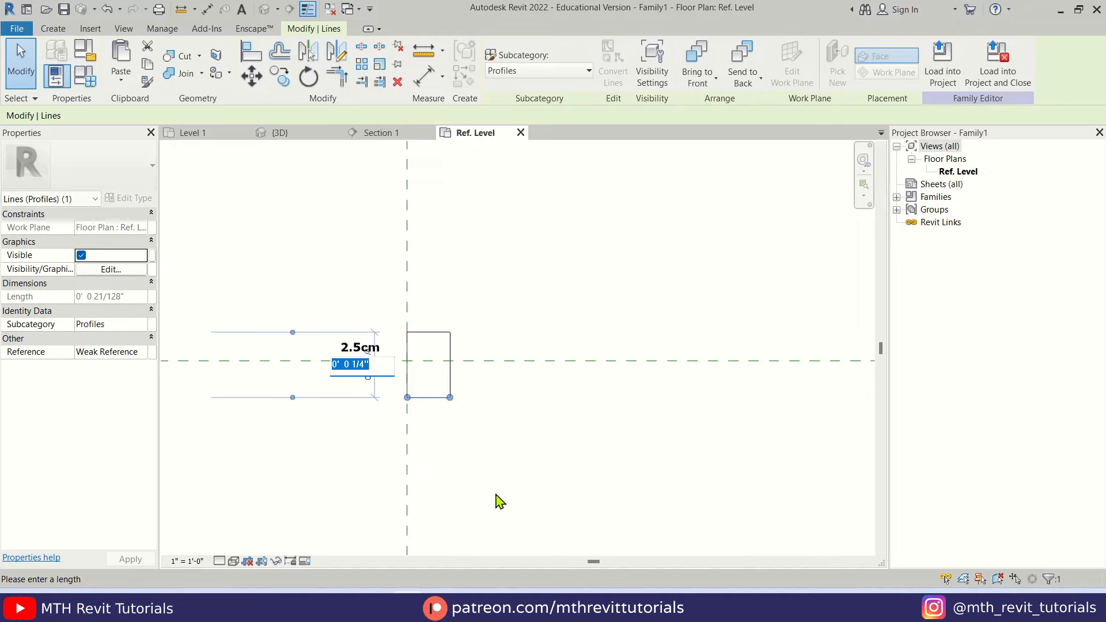
{"action": "type", "text": "0 1"}
{"action": "key", "text": "Return"}
{"action": "scroll", "coordinate": [511, 256], "scroll_direction": "down", "scroll_amount": 3}
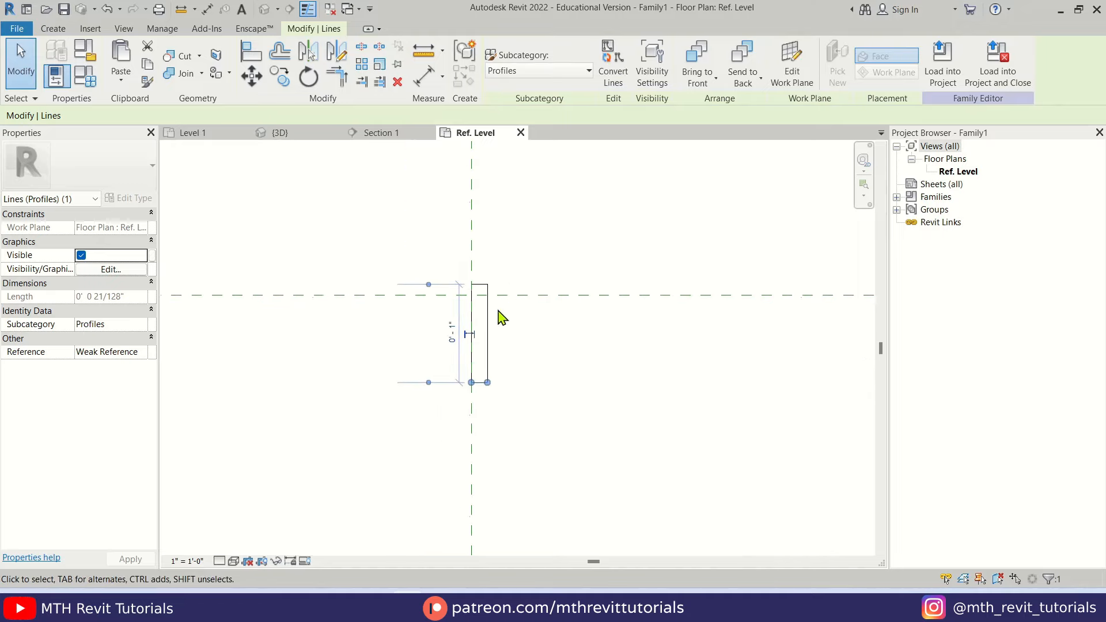
Move the whole rectangle so the midpoint of its left edge sits on the intersection of the reference planes
{"action": "middle_click_drag", "start_coordinate": [499, 314], "coordinate": [487, 432]}
{"action": "left_click", "coordinate": [472, 440]}
{"action": "key", "text": "m"}
{"action": "key", "text": "v"}
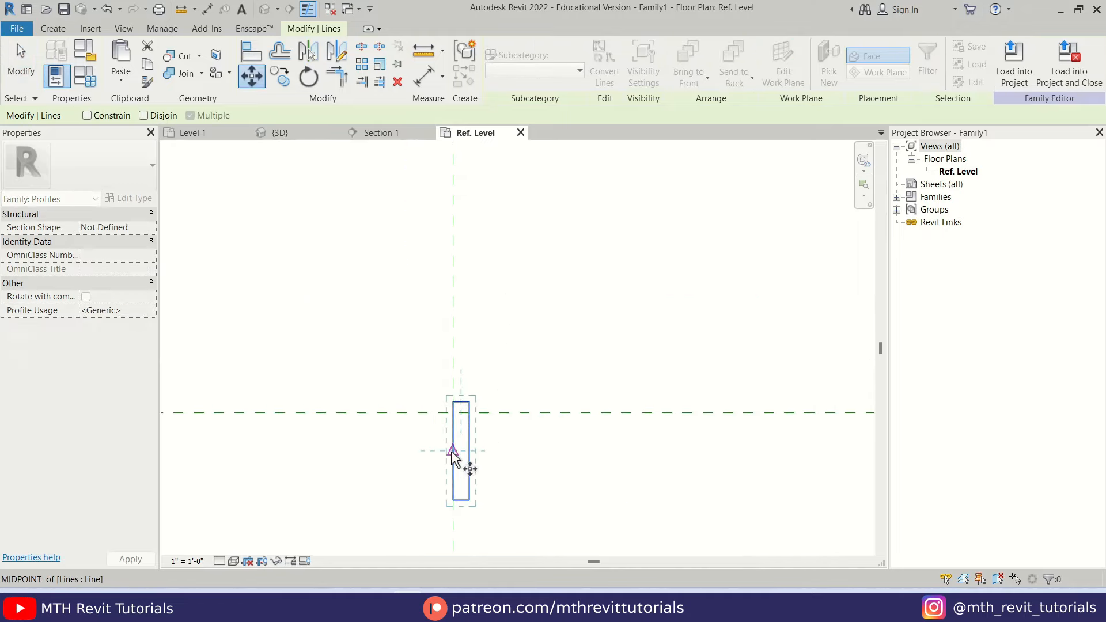
{"action": "left_click", "coordinate": [453, 451]}
{"action": "left_click", "coordinate": [453, 413]}
{"action": "scroll", "coordinate": [499, 403], "scroll_direction": "down", "scroll_amount": 4}
{"action": "key", "text": "Escape"}
{"action": "scroll", "coordinate": [494, 415], "scroll_direction": "up", "scroll_amount": 3}
Widen the rectangle to about half its height by shifting its right edge
{"action": "left_click", "coordinate": [464, 415]}
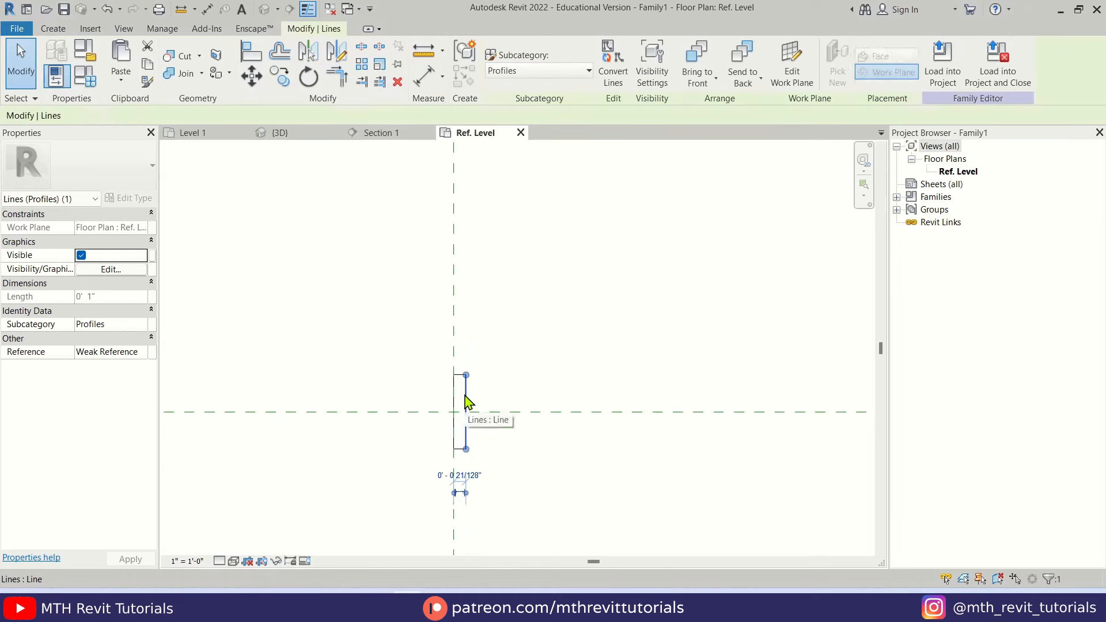
{"action": "scroll", "coordinate": [465, 415], "scroll_direction": "up", "scroll_amount": 2}
{"action": "left_click", "coordinate": [461, 461]}
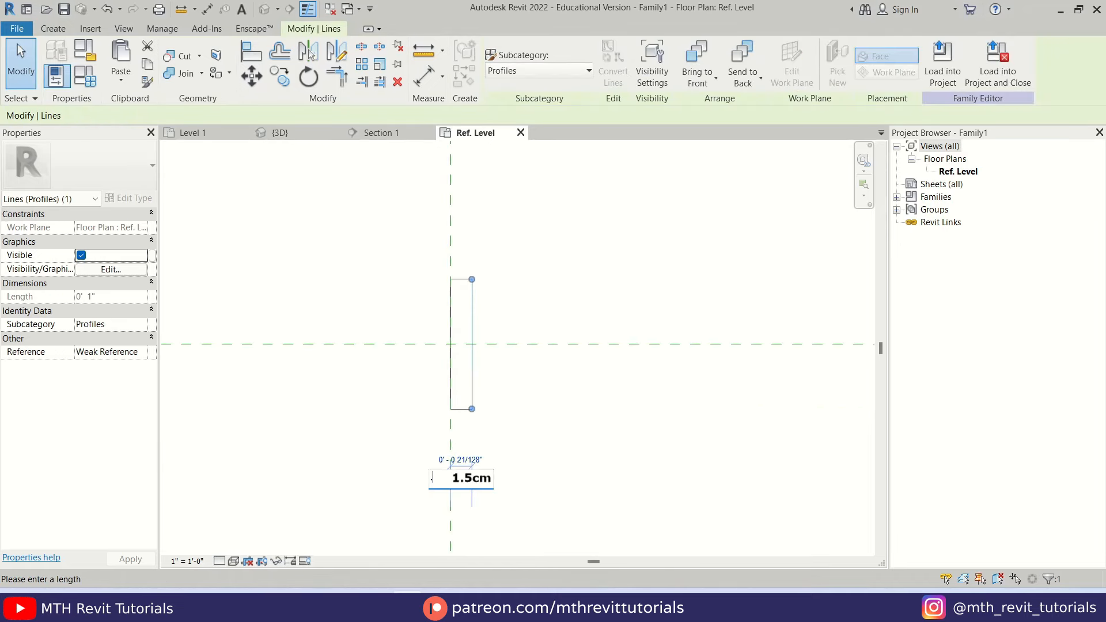
{"action": "key", "text": "Return"}
{"action": "left_click", "coordinate": [558, 495]}
{"action": "scroll", "coordinate": [541, 397], "scroll_direction": "down", "scroll_amount": 3}
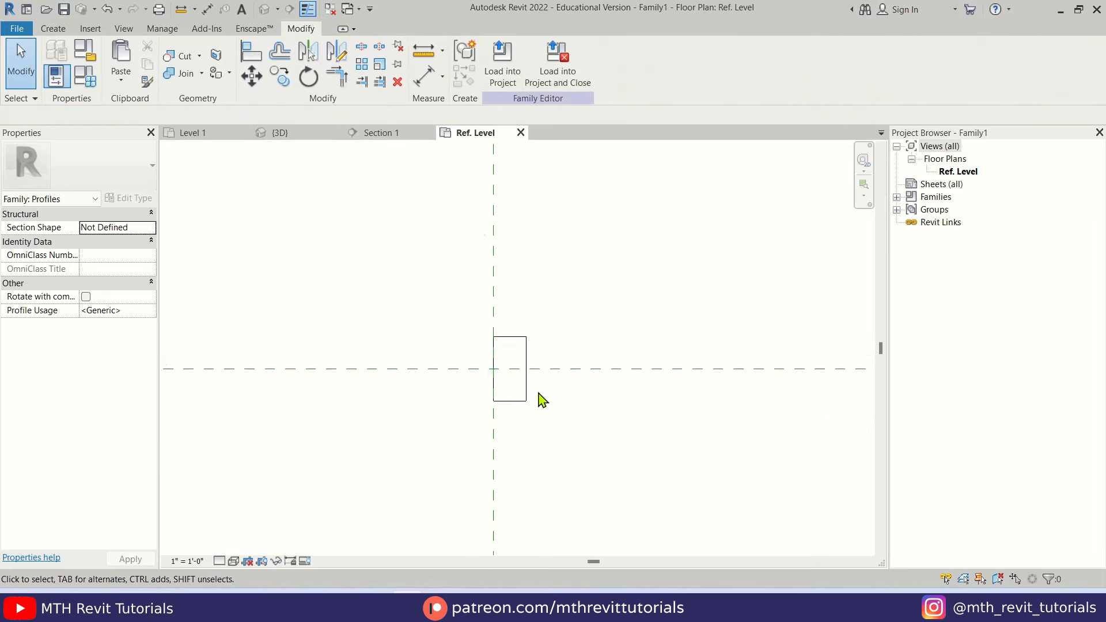
Save the family as Profile_Groove 1 in the Bedroom Interior 3 folder, then load it into the project and close it
{"action": "middle_click_drag", "start_coordinate": [587, 350], "coordinate": [484, 318]}
{"action": "scroll", "coordinate": [490, 339], "scroll_direction": "down", "scroll_amount": 1}
{"action": "left_click", "coordinate": [17, 29]}
{"action": "mouse_move", "coordinate": [69, 217]}
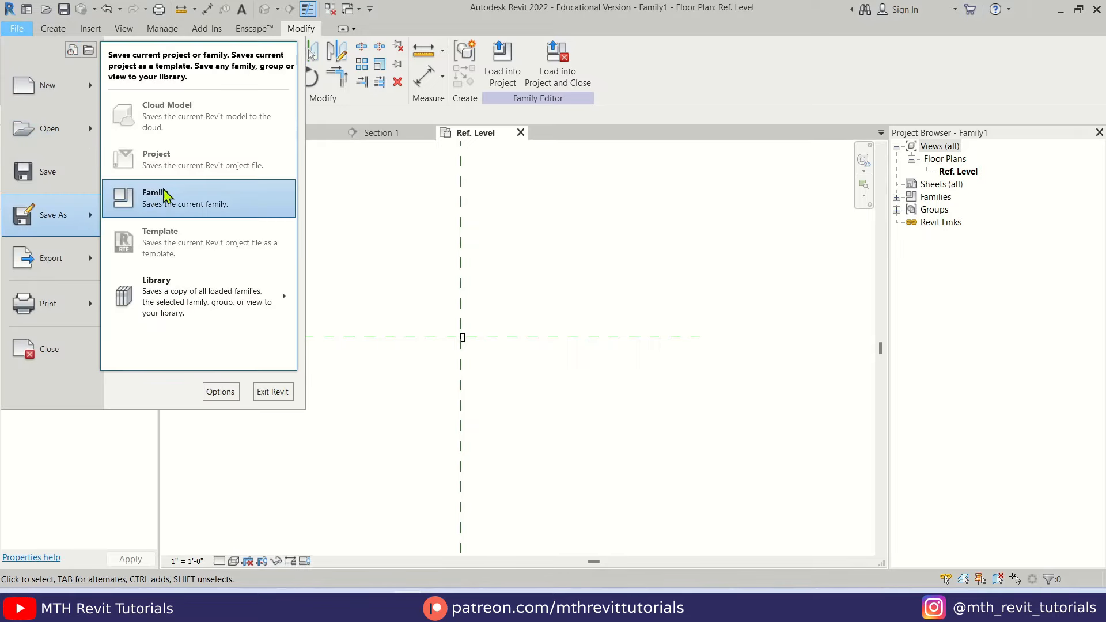
{"action": "left_click", "coordinate": [196, 207]}
{"action": "type", "text": "Profile_Groove 1"}
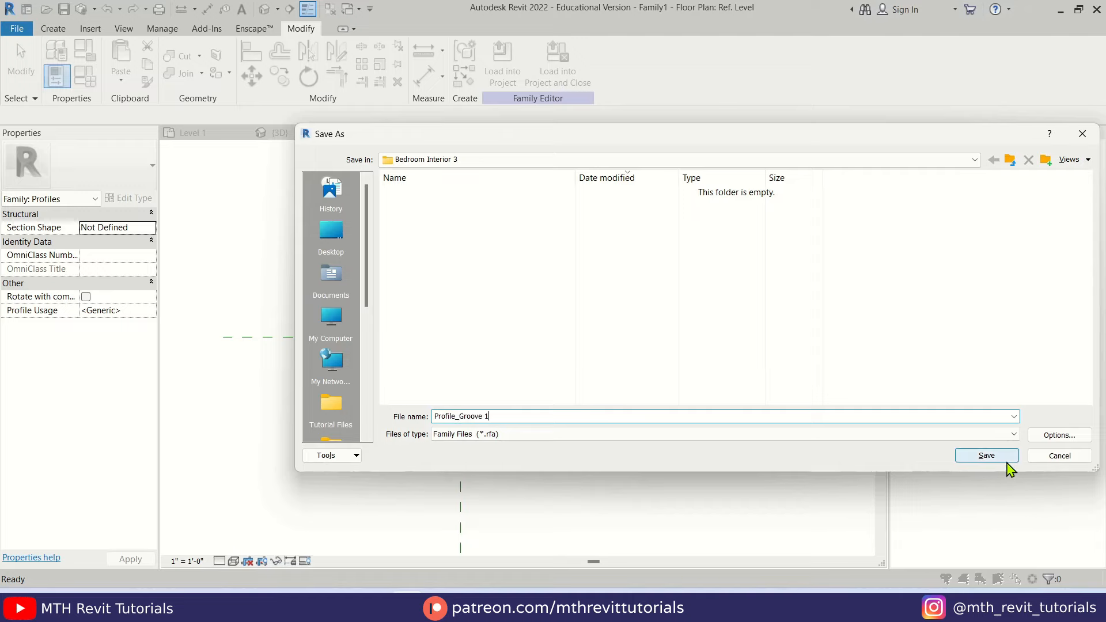
{"action": "left_click", "coordinate": [1007, 461]}
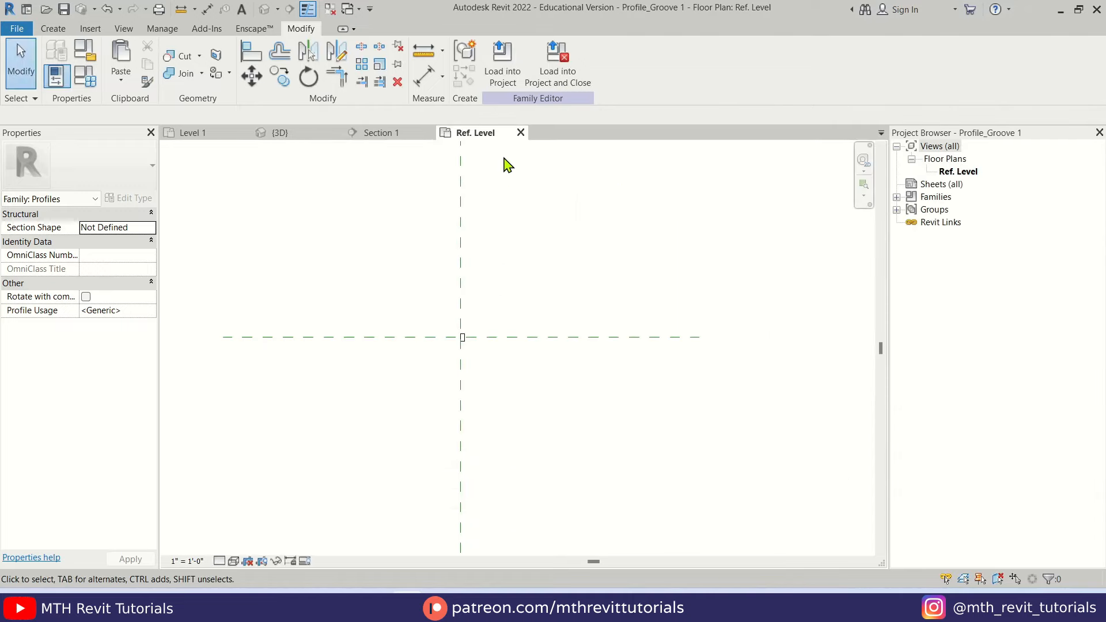
{"action": "left_click", "coordinate": [560, 72]}
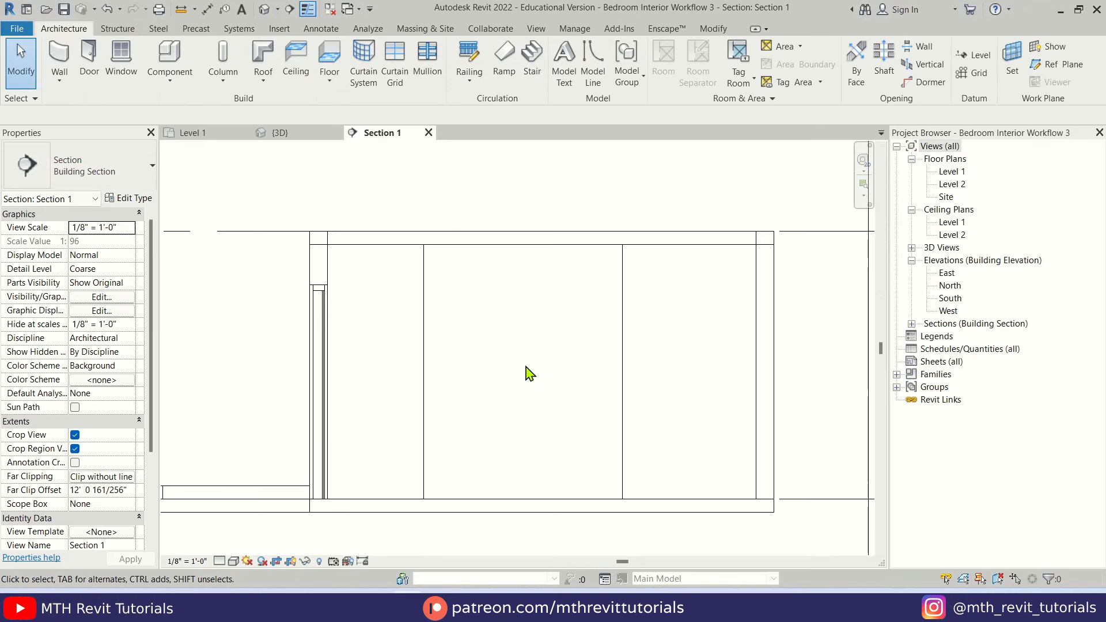
Start a wall reveal with a duplicated type named Groove 1" that uses the Profile_Groove 1 profile
{"action": "left_click", "coordinate": [60, 81]}
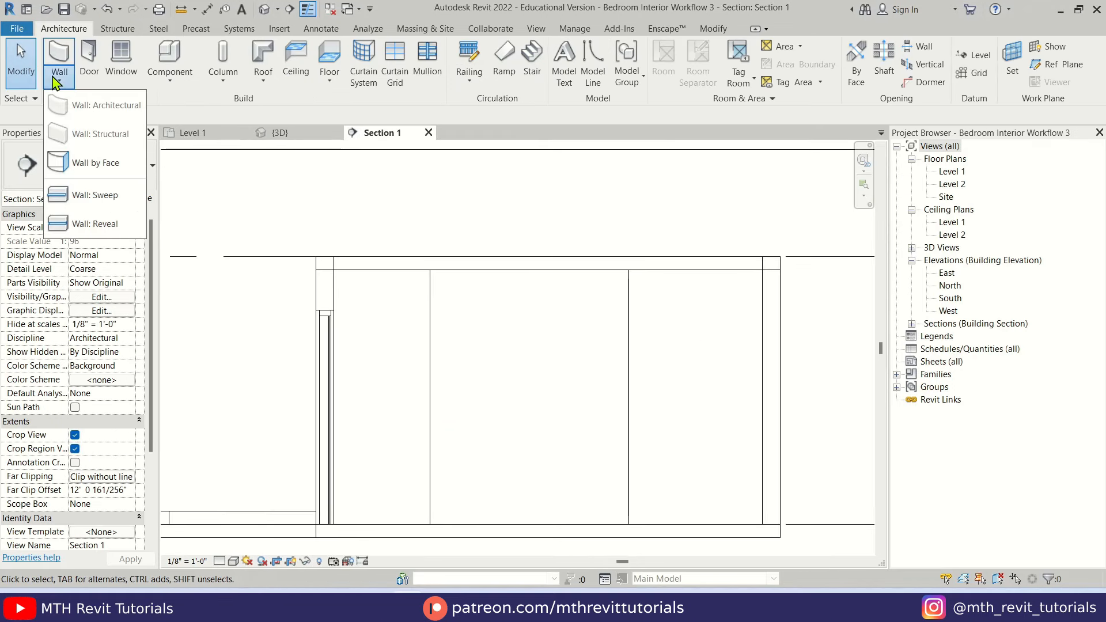
{"action": "left_click", "coordinate": [145, 223]}
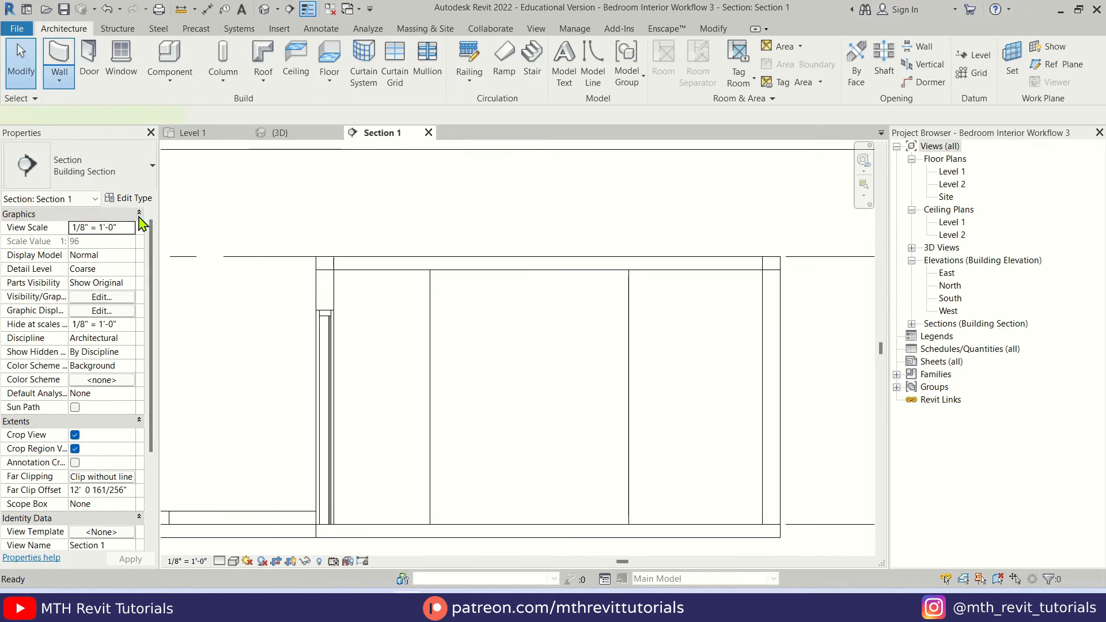
{"action": "left_click", "coordinate": [138, 199]}
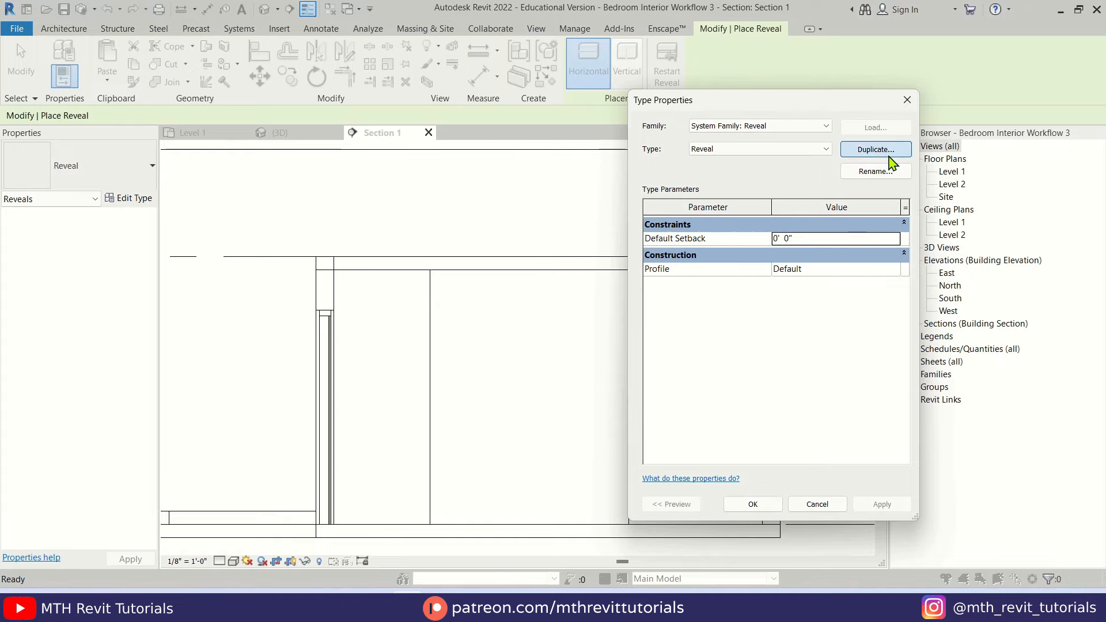
{"action": "left_click", "coordinate": [876, 149]}
{"action": "type", "text": "Groove 1\""}
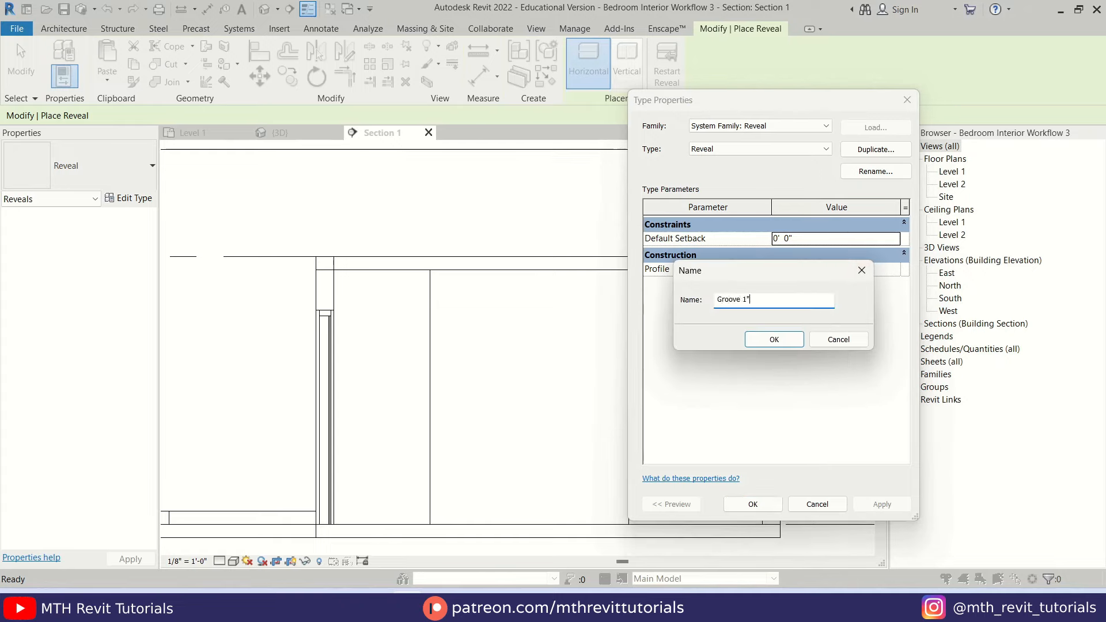
{"action": "key", "text": "Return"}
{"action": "left_click", "coordinate": [895, 269]}
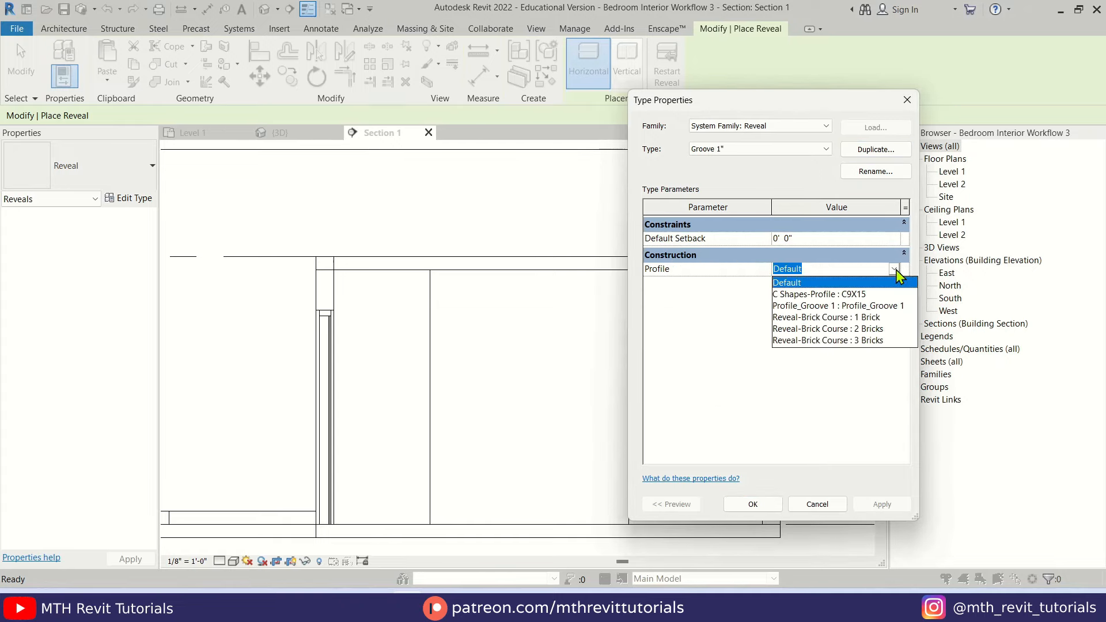
{"action": "left_click", "coordinate": [873, 306]}
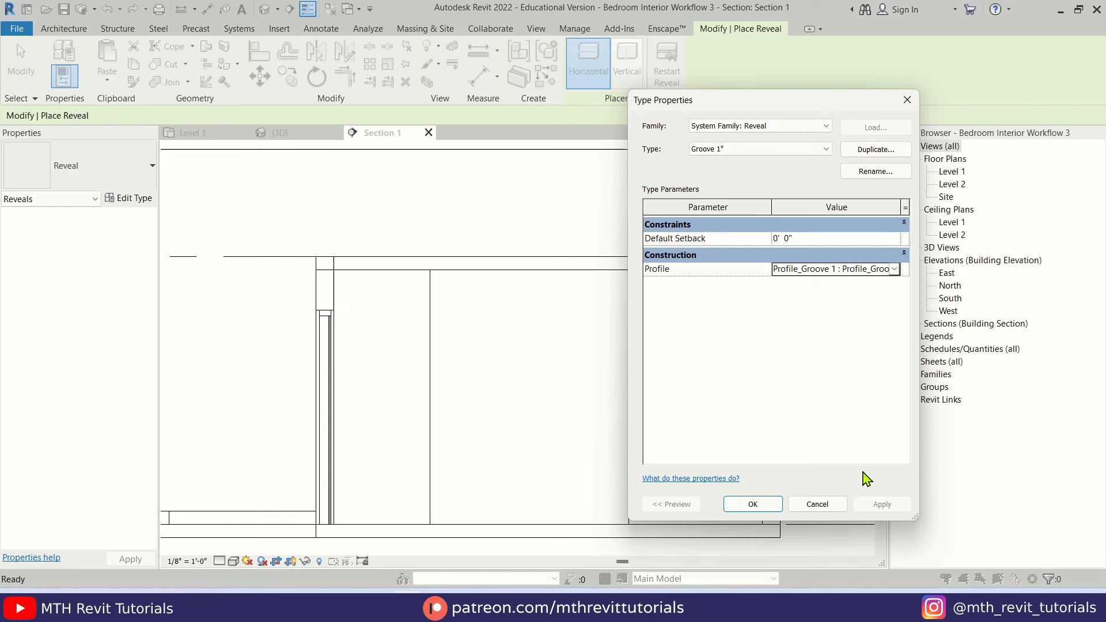
{"action": "left_click", "coordinate": [751, 504]}
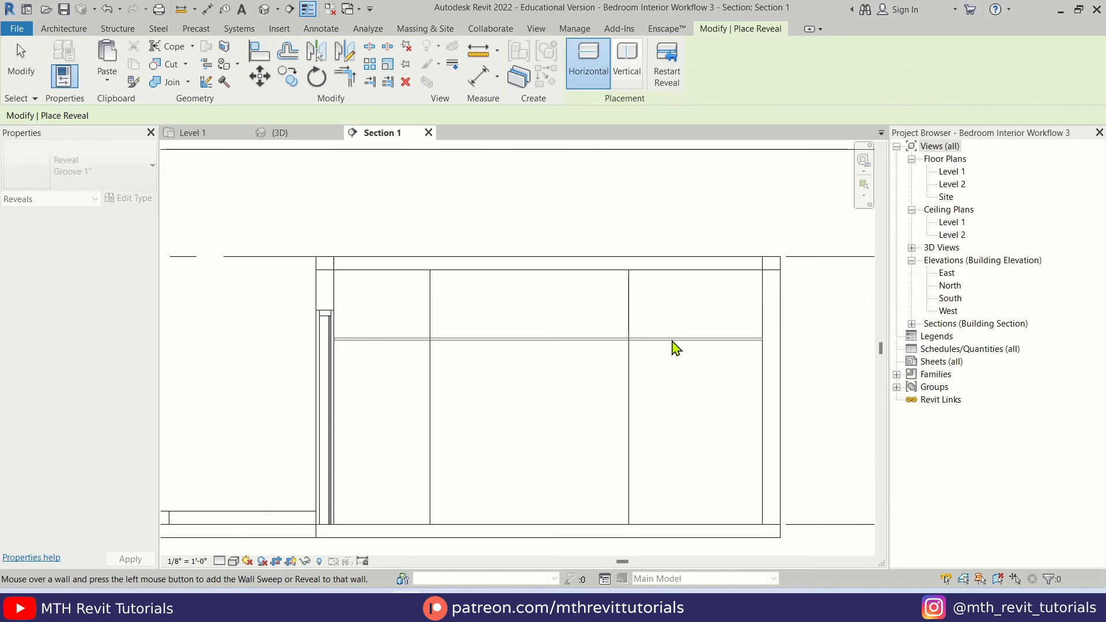
Place two vertical Groove 1" reveals on the north wall, one on each side of the thin wall
{"action": "left_click", "coordinate": [627, 65]}
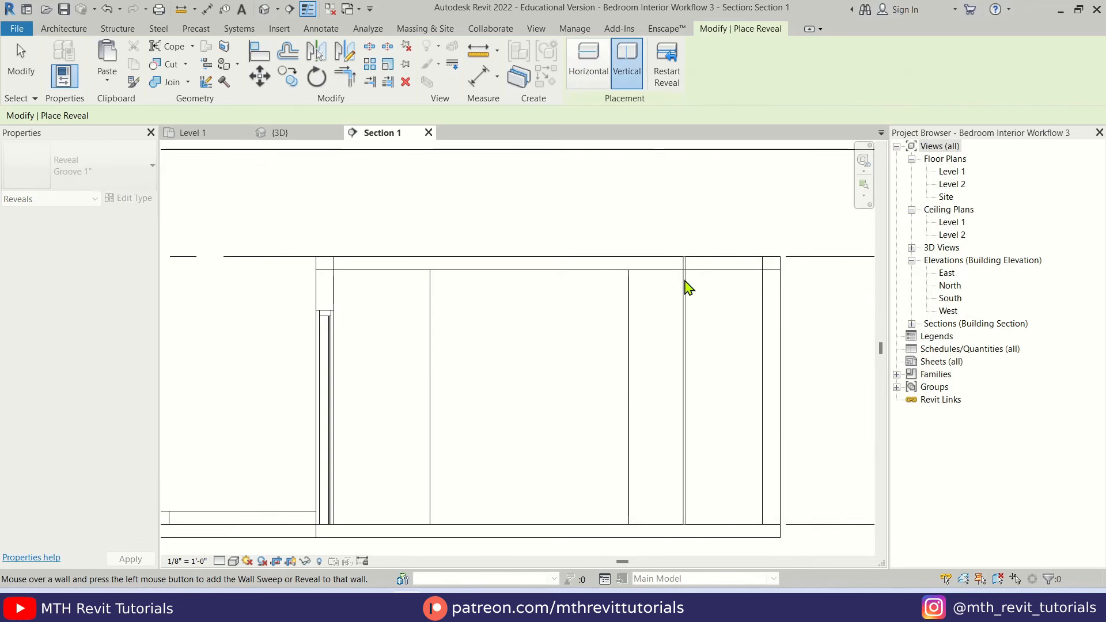
{"action": "left_click", "coordinate": [672, 285]}
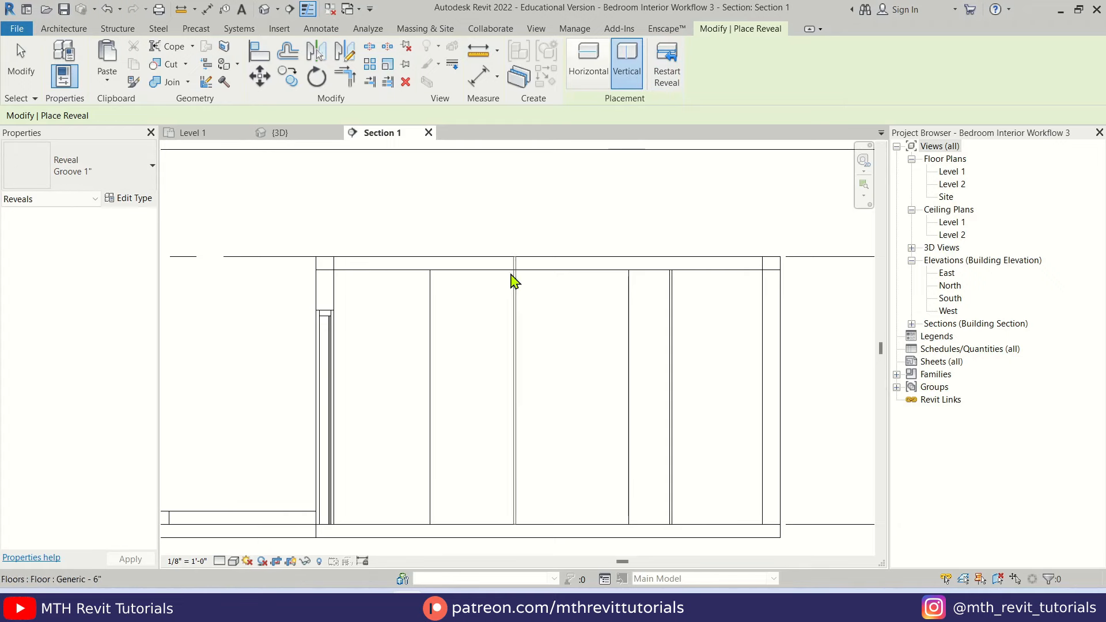
{"action": "key", "text": "Escape"}
{"action": "key", "text": "Escape"}
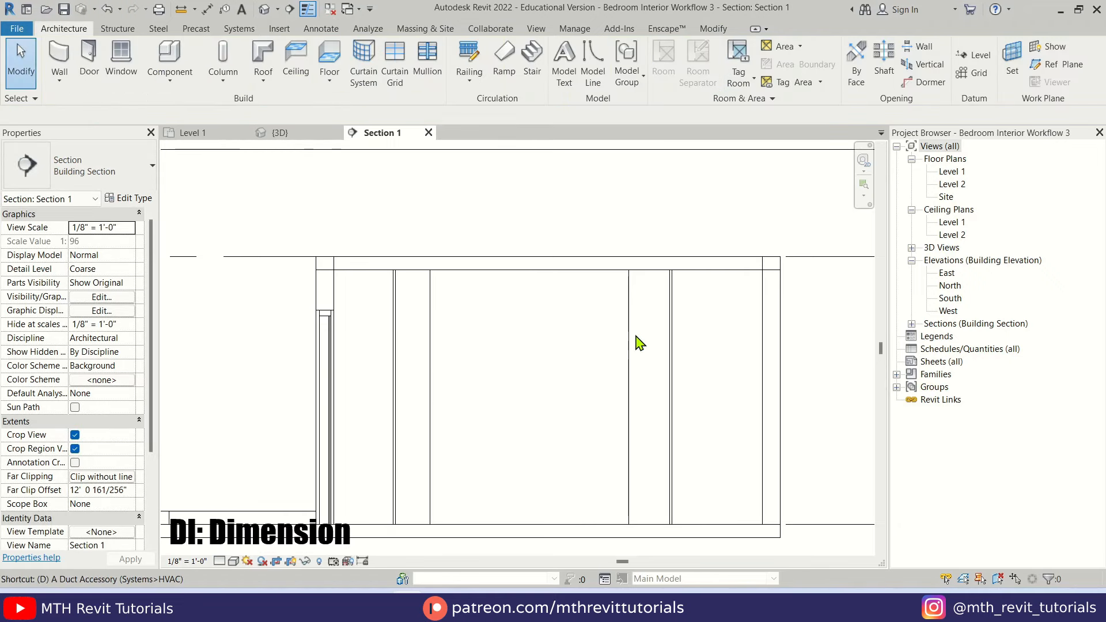
Add an aligned dimension from the thin wall's east edge to the east groove
{"action": "key", "text": "i"}
{"action": "left_click", "coordinate": [629, 310]}
{"action": "scroll", "coordinate": [649, 301], "scroll_direction": "up", "scroll_amount": 2}
{"action": "left_click", "coordinate": [681, 302]}
{"action": "left_click", "coordinate": [724, 314]}
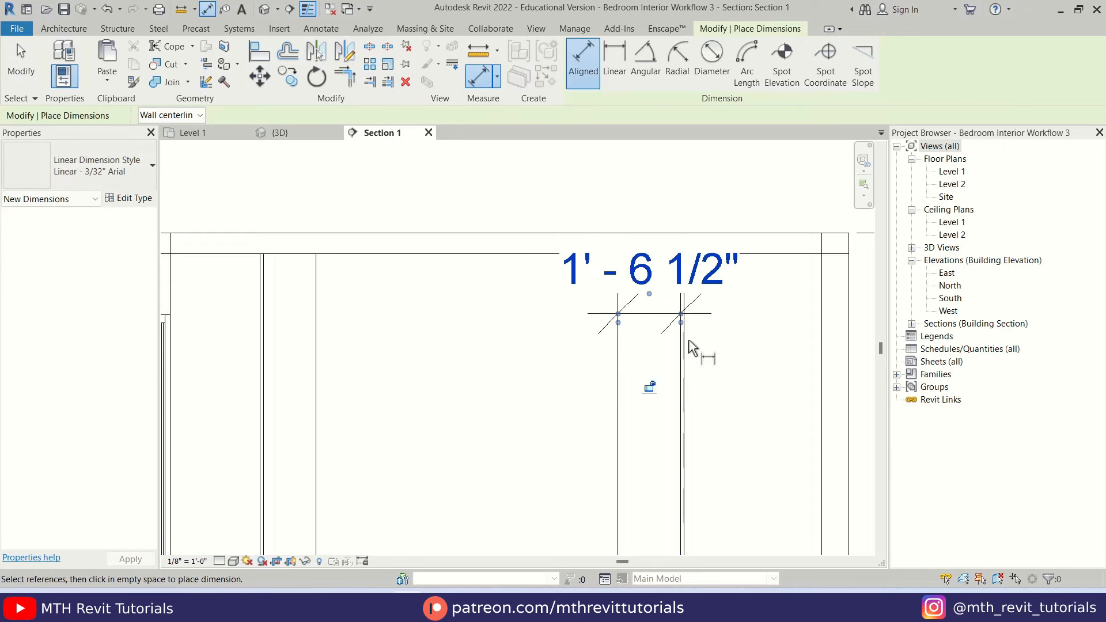
{"action": "key", "text": "Escape"}
{"action": "key", "text": "Escape"}
Set the distance between the thin wall's east edge and the east groove to 2'
{"action": "left_click", "coordinate": [683, 377]}
{"action": "left_click", "coordinate": [651, 291]}
{"action": "type", "text": "2"}
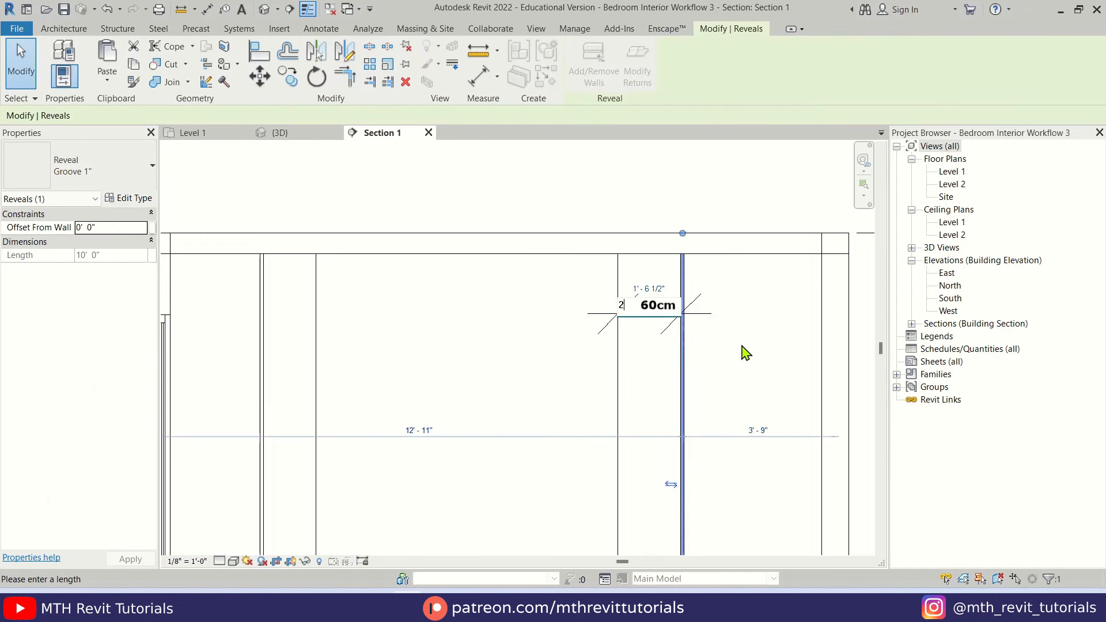
{"action": "key", "text": "Return"}
{"action": "left_click", "coordinate": [748, 335]}
{"action": "scroll", "coordinate": [749, 339], "scroll_direction": "down", "scroll_amount": 2}
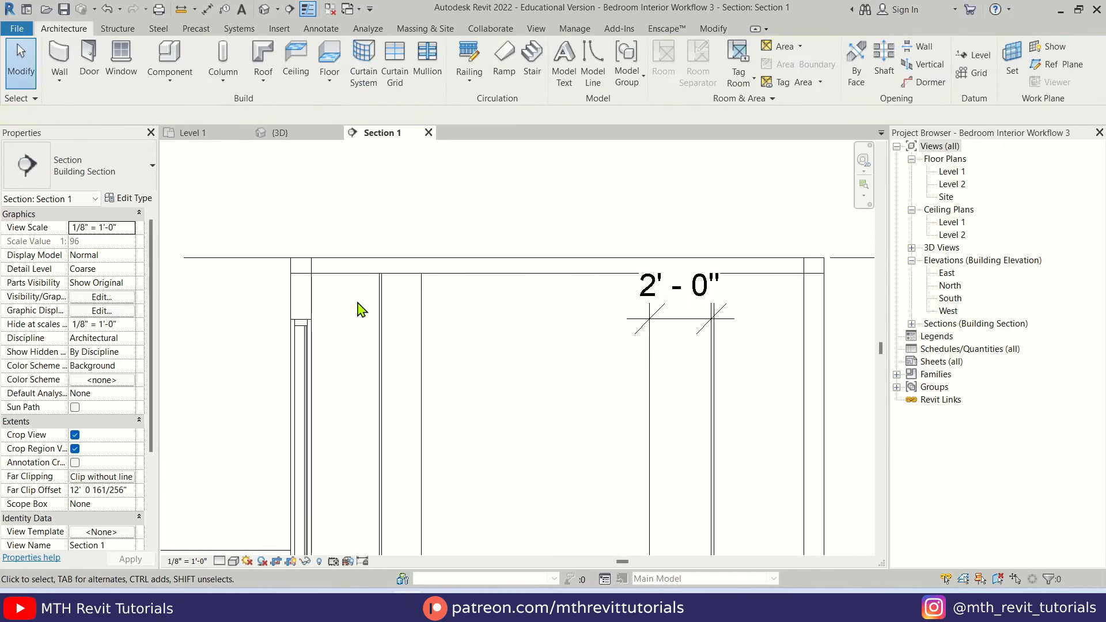
Add an aligned dimension from the west groove on the north wall to the thin wall's west edge
{"action": "scroll", "coordinate": [381, 312], "scroll_direction": "up", "scroll_amount": 1}
{"action": "key", "text": "d"}
{"action": "key", "text": "i"}
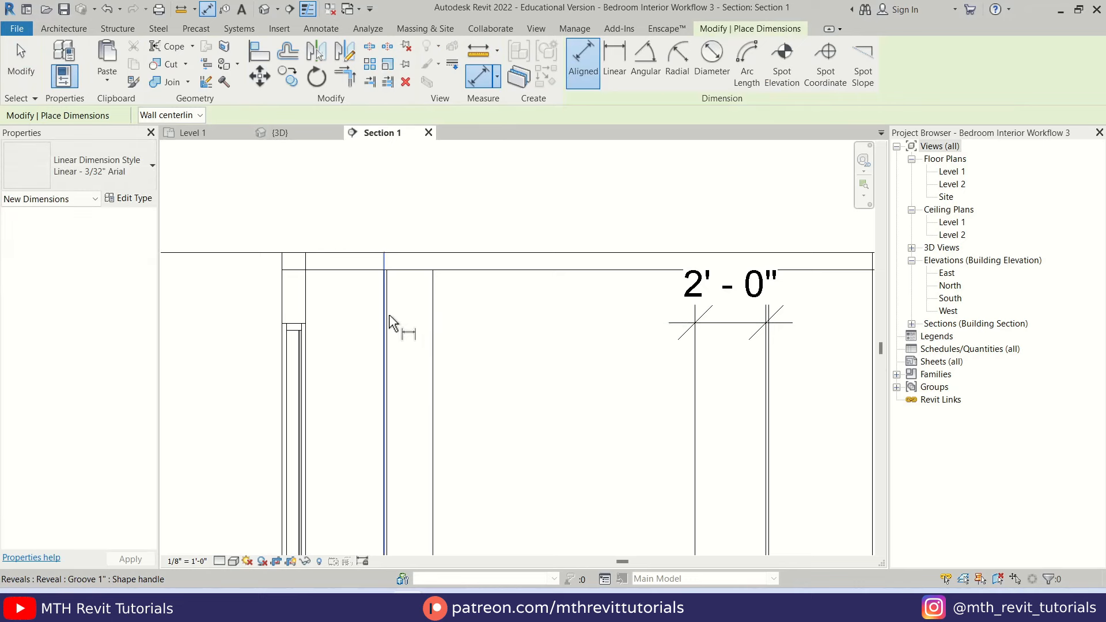
{"action": "left_click", "coordinate": [394, 315]}
{"action": "left_click", "coordinate": [431, 317]}
{"action": "left_click", "coordinate": [476, 328]}
{"action": "key", "text": "Escape"}
{"action": "key", "text": "Escape"}
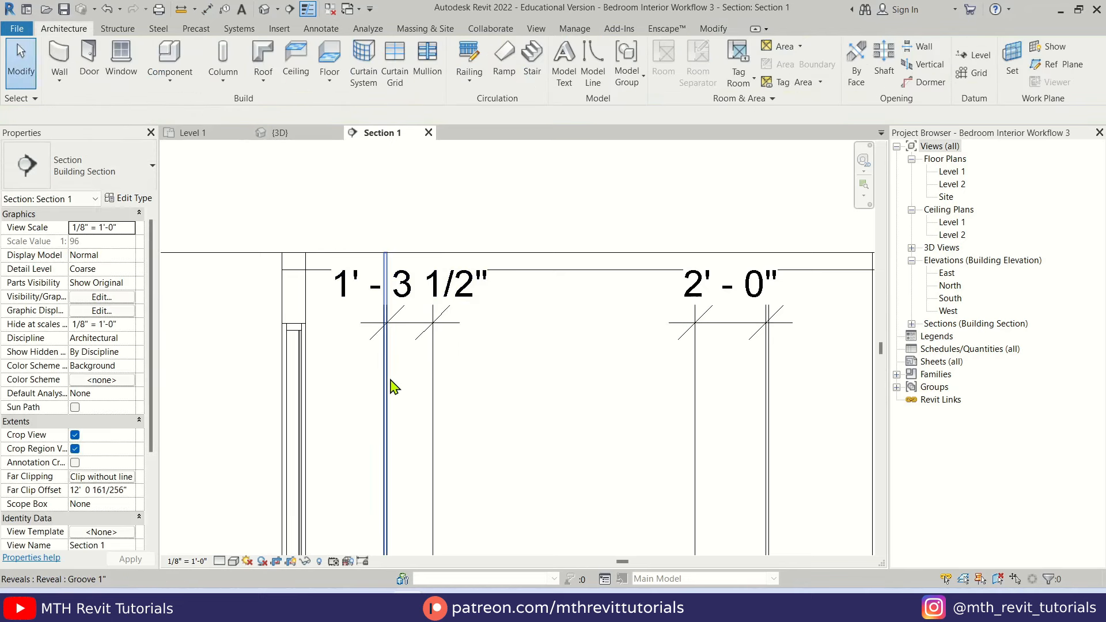
Set the distance between the west groove and the thin wall's west edge to 2'
{"action": "left_click", "coordinate": [390, 380]}
{"action": "left_click", "coordinate": [416, 310]}
{"action": "type", "text": "2"}
{"action": "key", "text": "Return"}
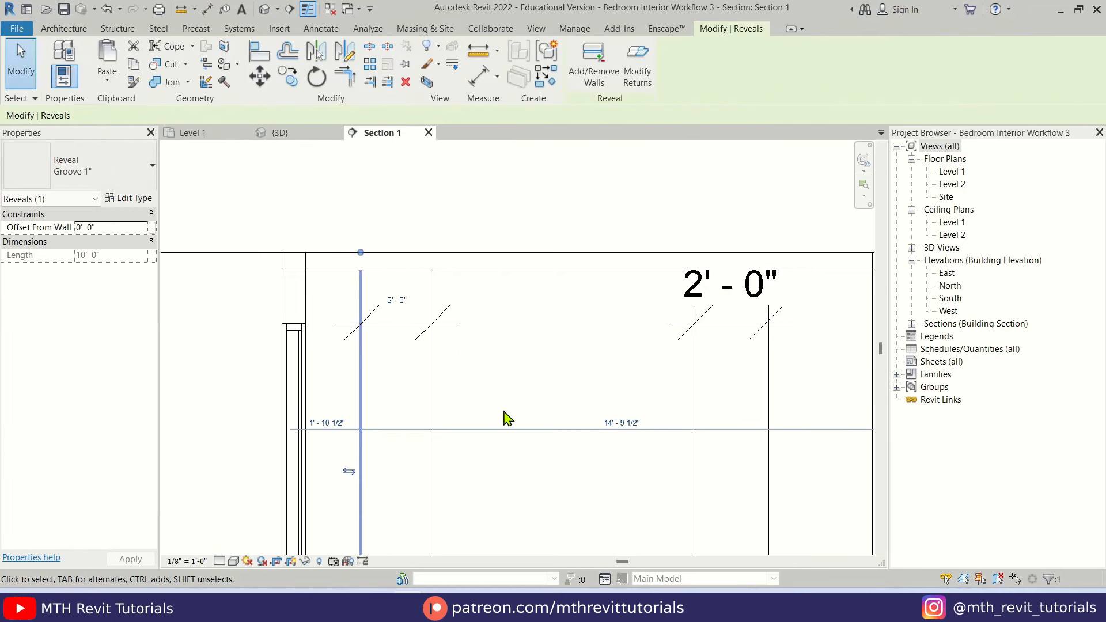
{"action": "key", "text": "Escape"}
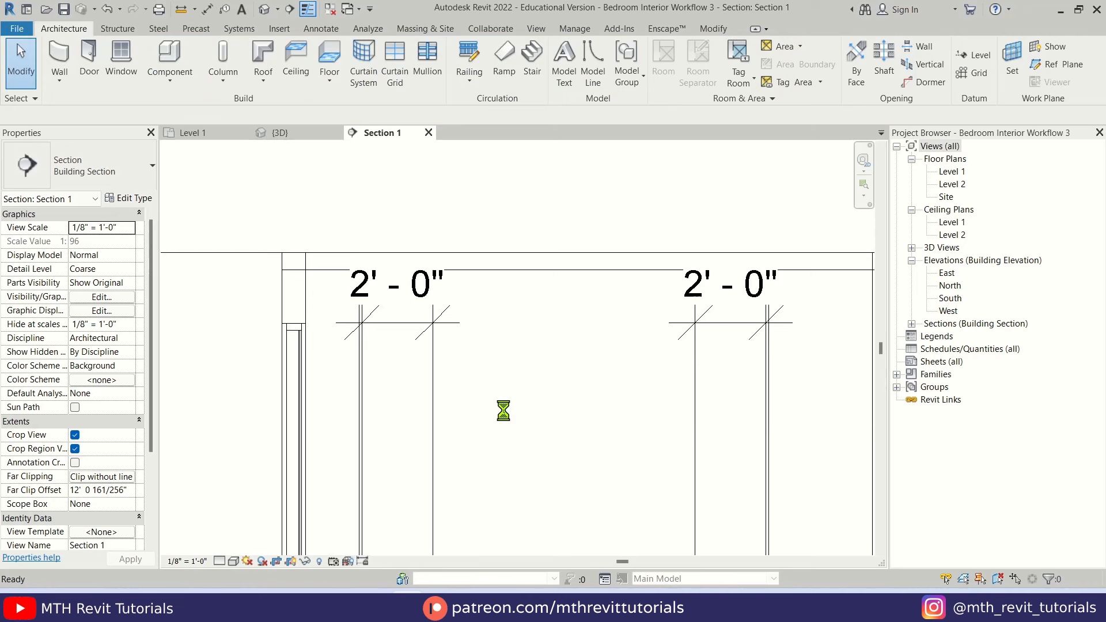
Delete both groove dimensions beside the thin wall in the section view
{"action": "left_click", "coordinate": [407, 322]}
{"action": "key", "text": "Delete"}
{"action": "left_click", "coordinate": [739, 333]}
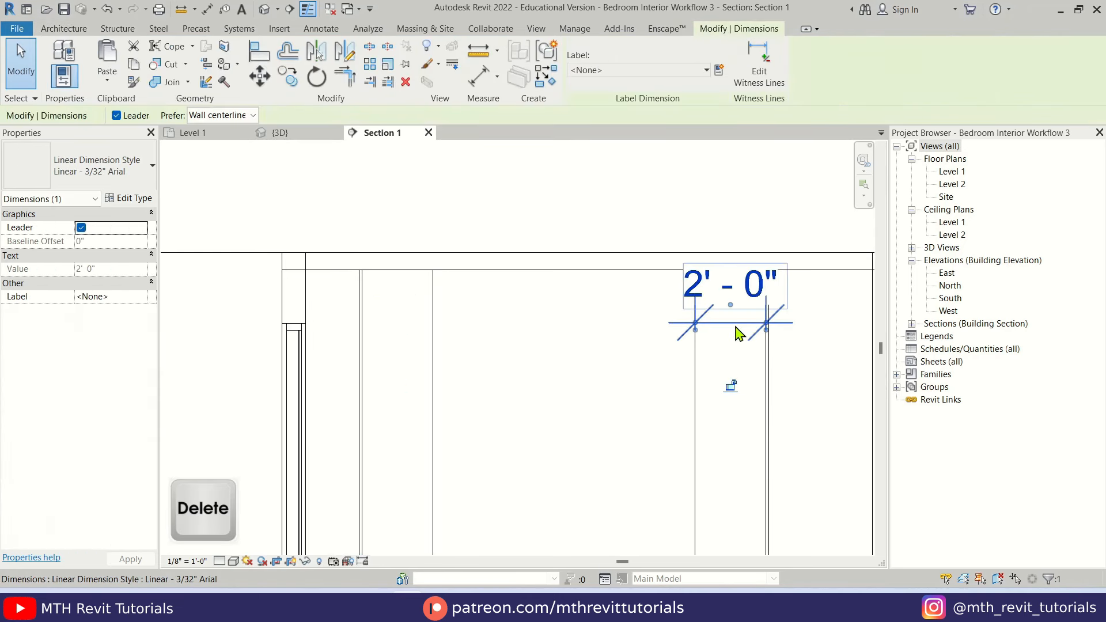
{"action": "key", "text": "Delete"}
{"action": "scroll", "coordinate": [583, 284], "scroll_direction": "down", "scroll_amount": 4}
{"action": "middle_click_drag", "start_coordinate": [584, 322], "coordinate": [569, 357]}
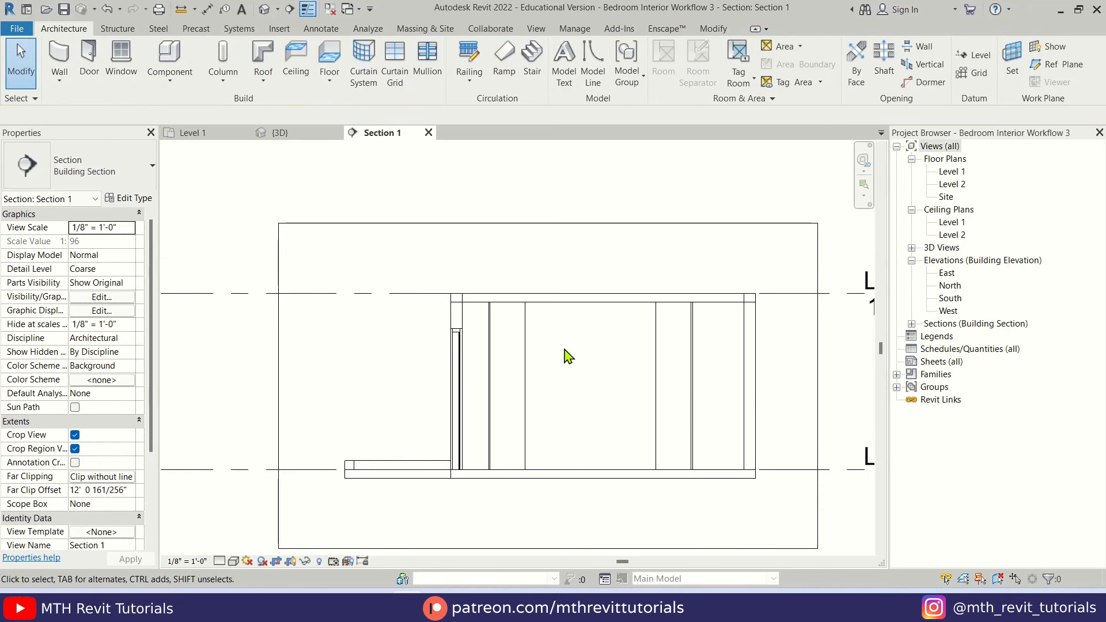
Flip the section in the Level 1 floor plan to look south, and reopen its section view
{"action": "scroll", "coordinate": [569, 356], "scroll_direction": "up", "scroll_amount": 1}
{"action": "double_click", "coordinate": [952, 171]}
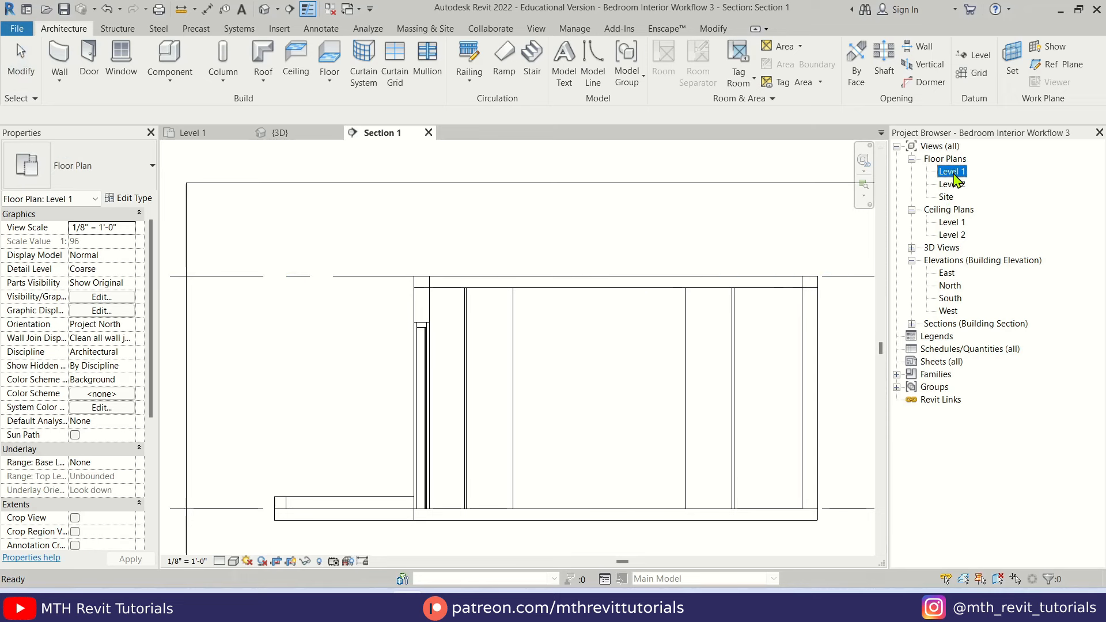
{"action": "left_click", "coordinate": [468, 375]}
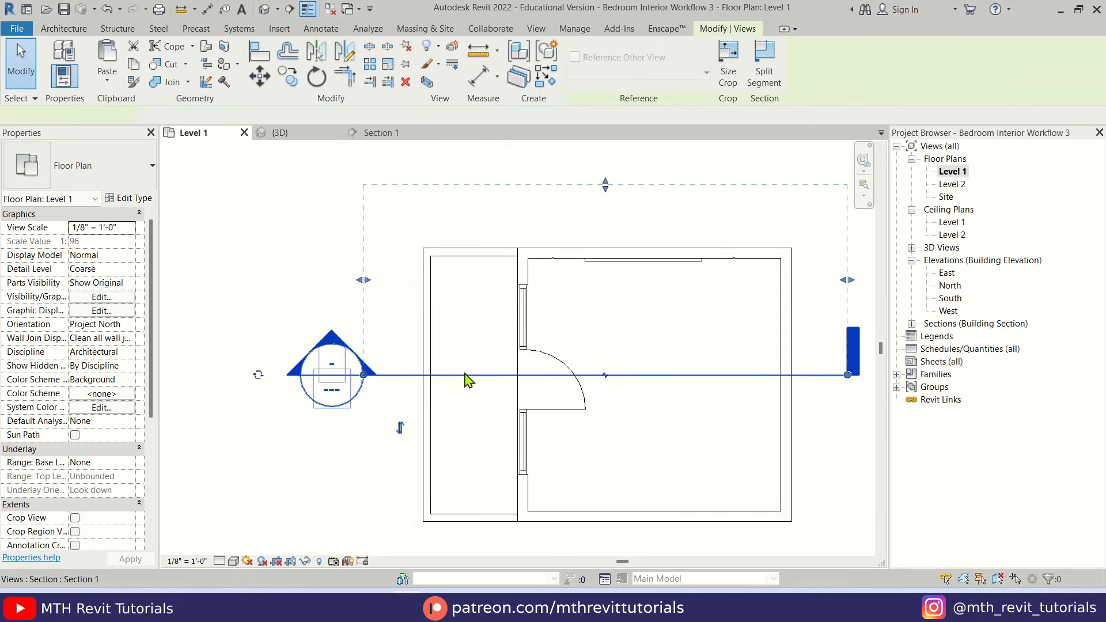
{"action": "left_click", "coordinate": [401, 428]}
{"action": "double_click", "coordinate": [330, 412]}
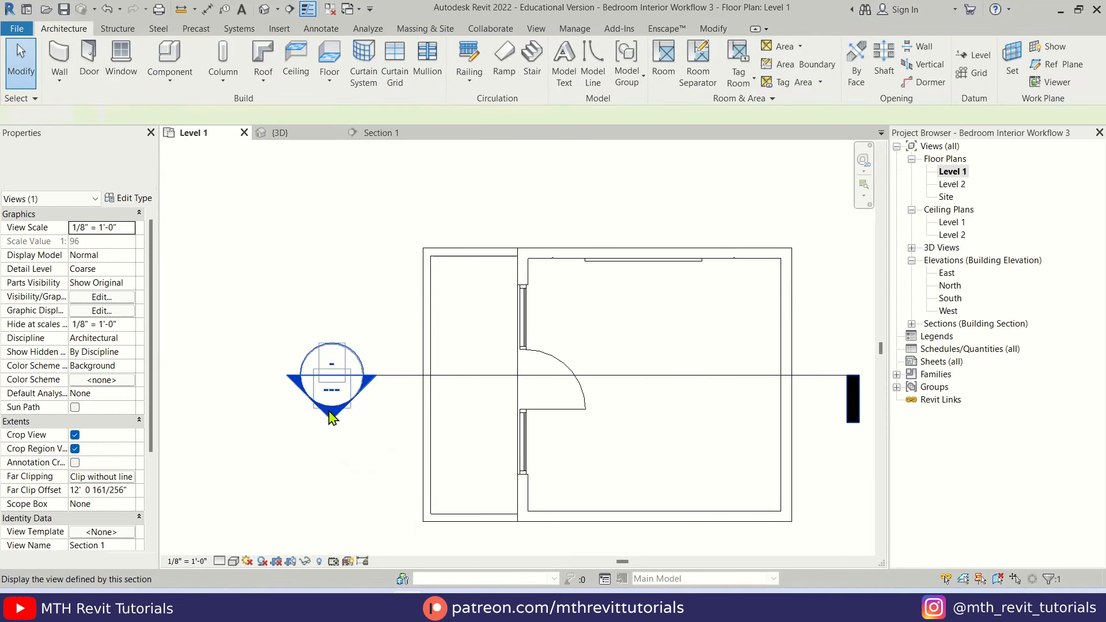
{"action": "scroll", "coordinate": [376, 439], "scroll_direction": "up", "scroll_amount": 1}
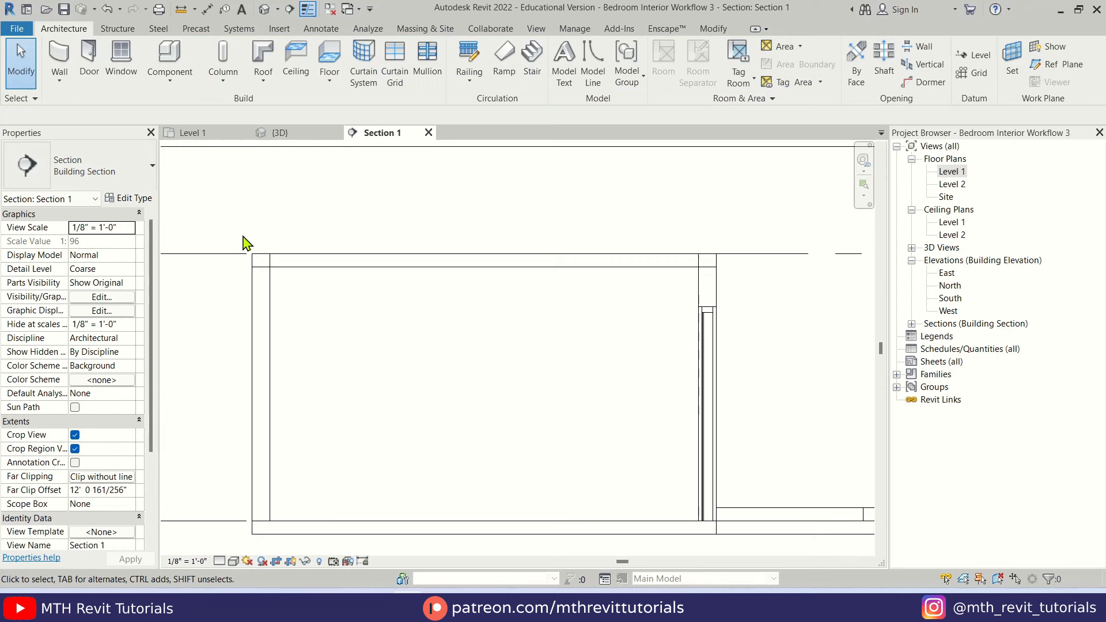
Place two vertical Groove 1" reveals and one horizontal Groove 1" reveal near the top of the south wall
{"action": "left_click", "coordinate": [60, 81]}
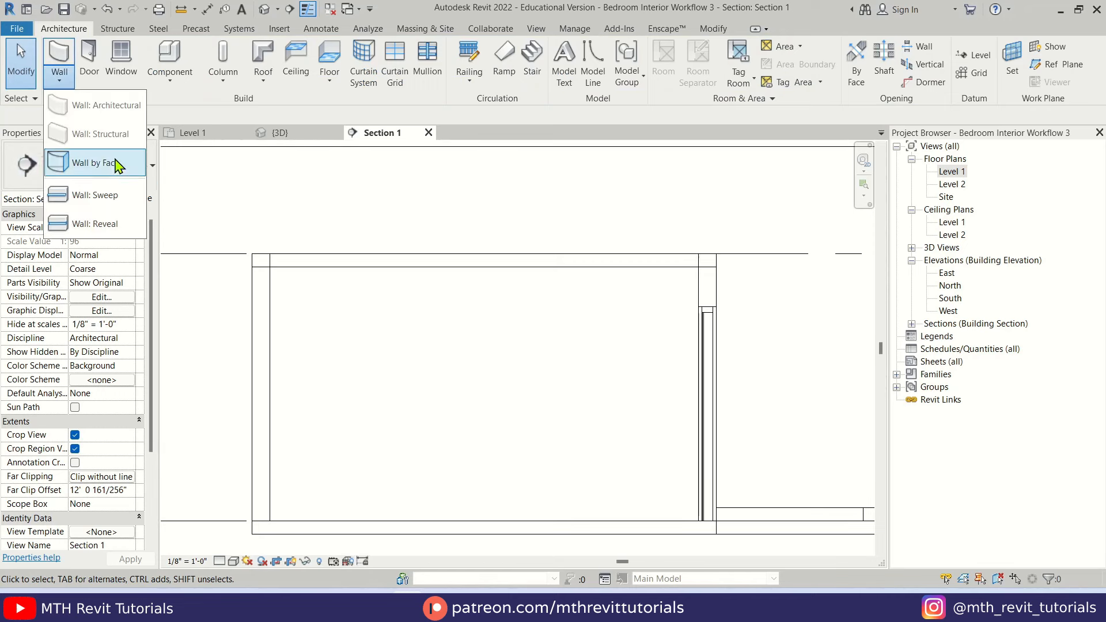
{"action": "left_click", "coordinate": [120, 224]}
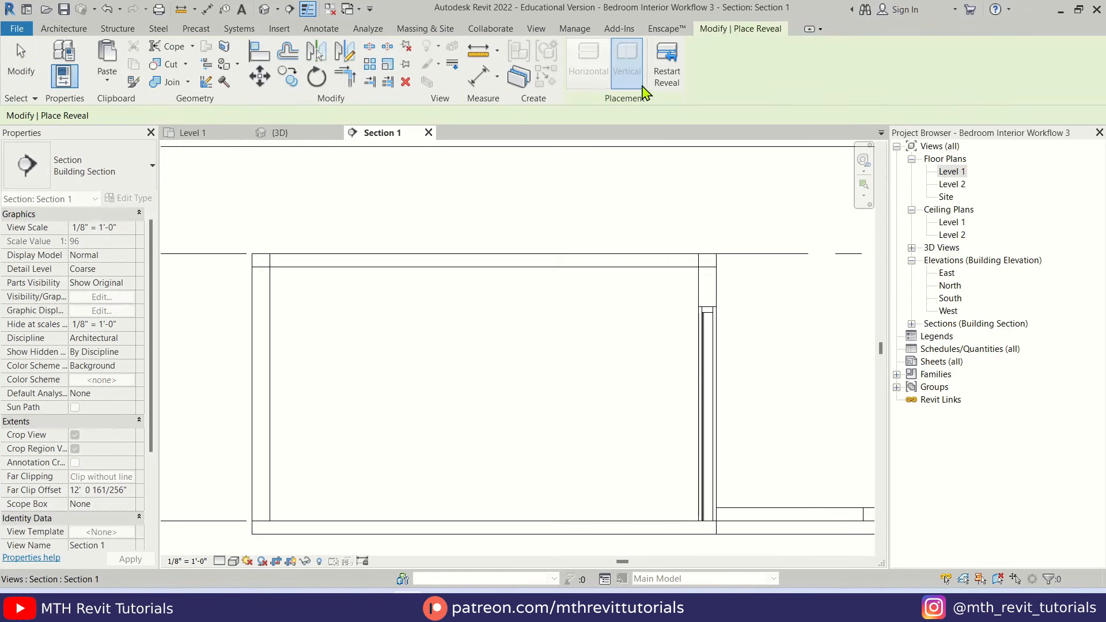
{"action": "left_click", "coordinate": [548, 358]}
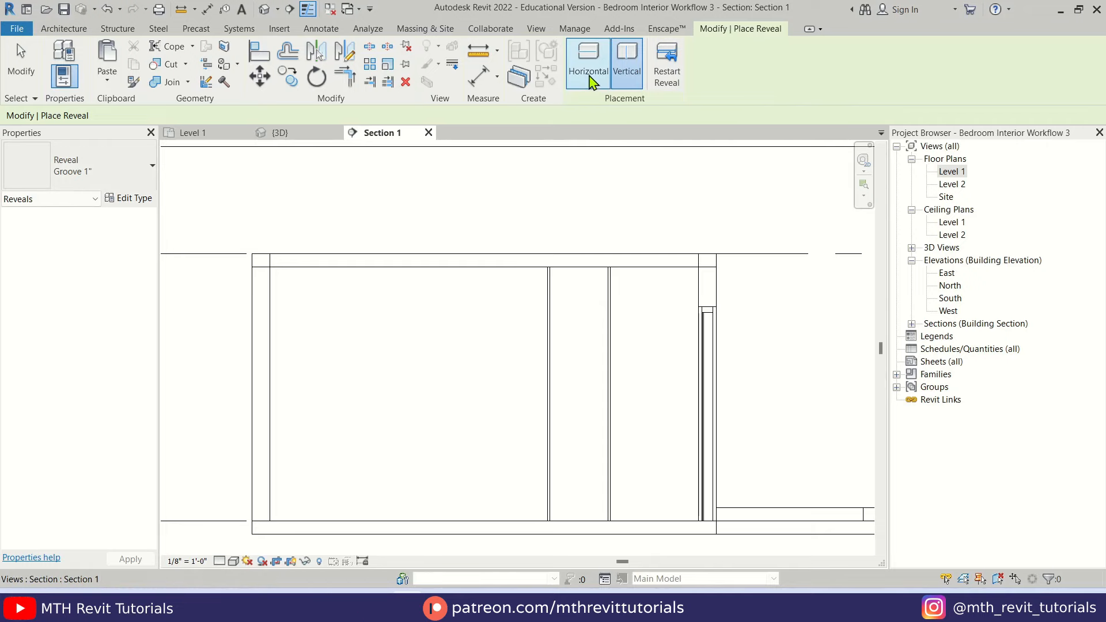
{"action": "left_click", "coordinate": [589, 70]}
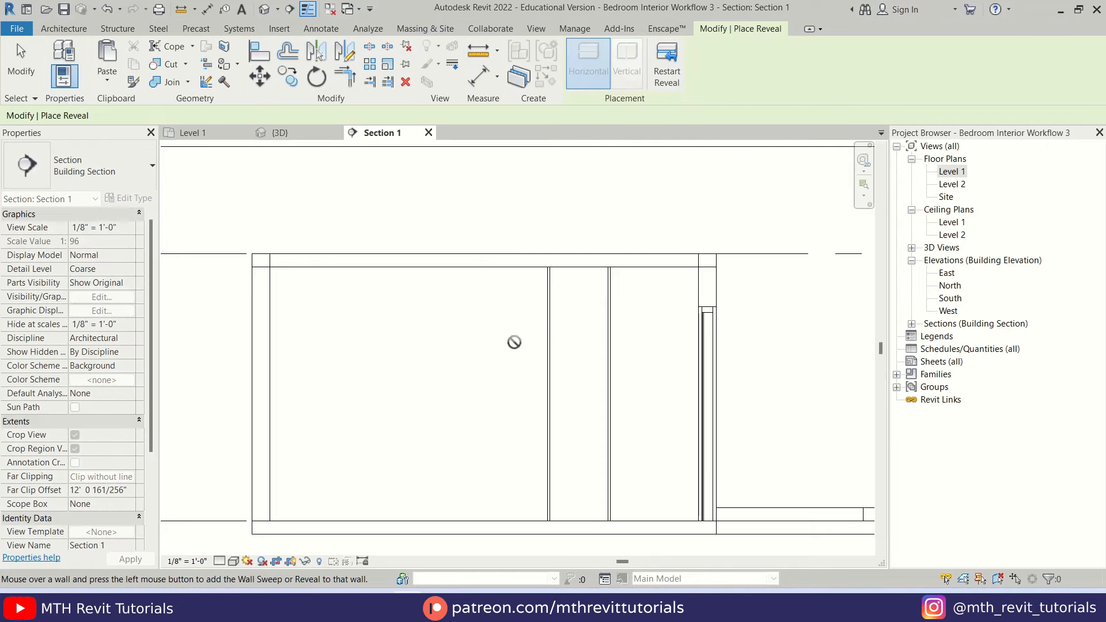
{"action": "left_click", "coordinate": [370, 325]}
Add an aligned dimension from Level 1 up to the horizontal groove on the south wall
{"action": "key", "text": "d"}
{"action": "key", "text": "i"}
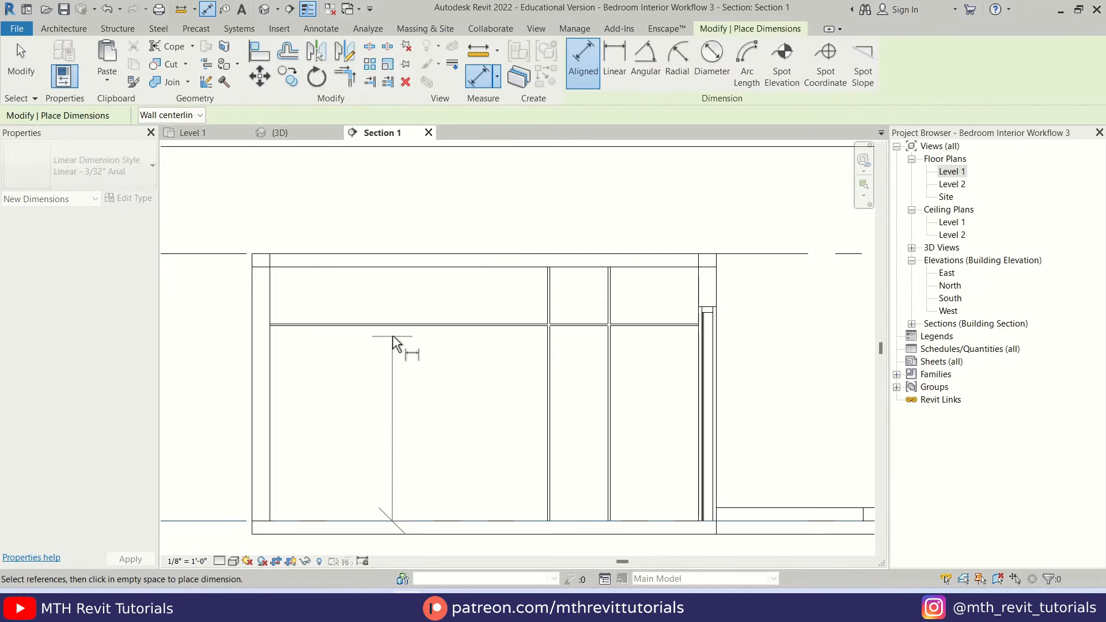
{"action": "left_click", "coordinate": [392, 329]}
{"action": "left_click", "coordinate": [387, 372]}
{"action": "key", "text": "Escape"}
{"action": "key", "text": "Escape"}
Set the horizontal groove's height above Level 1 to 8'
{"action": "left_click", "coordinate": [432, 326]}
{"action": "left_click", "coordinate": [370, 422]}
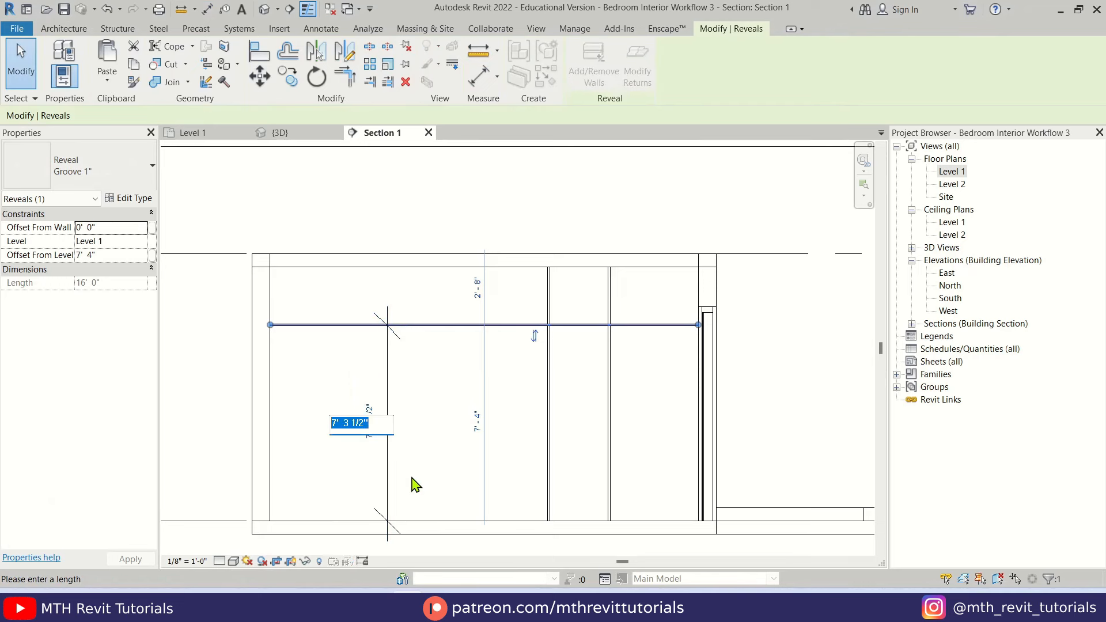
{"action": "type", "text": "8"}
{"action": "key", "text": "Return"}
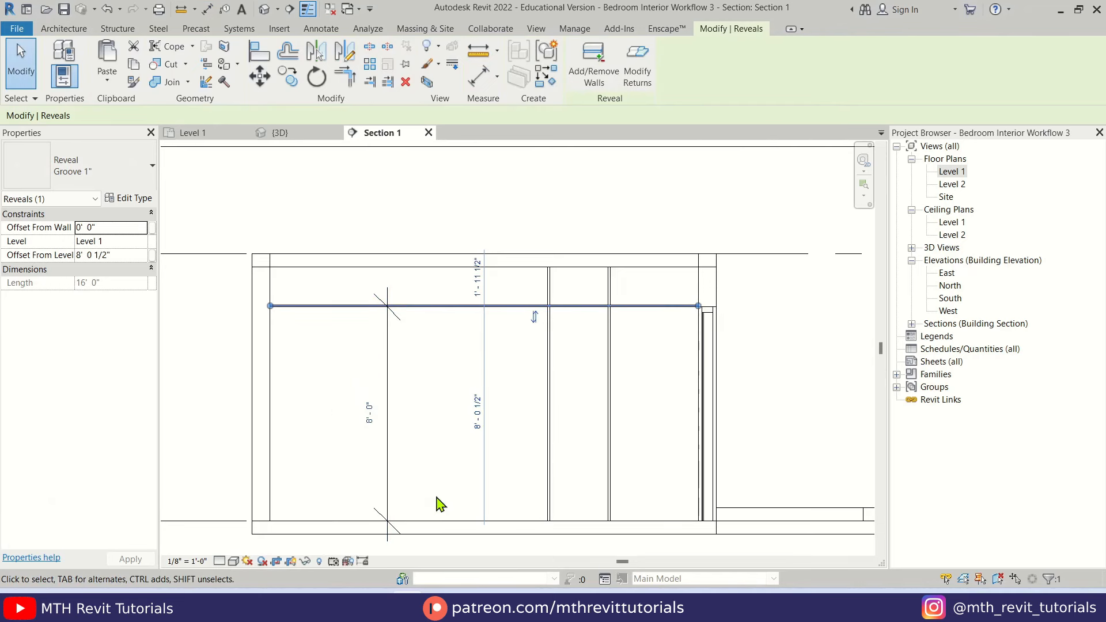
{"action": "key", "text": "Escape"}
Add an aligned dimension from the south wall's west vertical groove to the inner face of the storefront wall
{"action": "scroll", "coordinate": [618, 357], "scroll_direction": "up", "scroll_amount": 2}
{"action": "key", "text": "d"}
{"action": "key", "text": "i"}
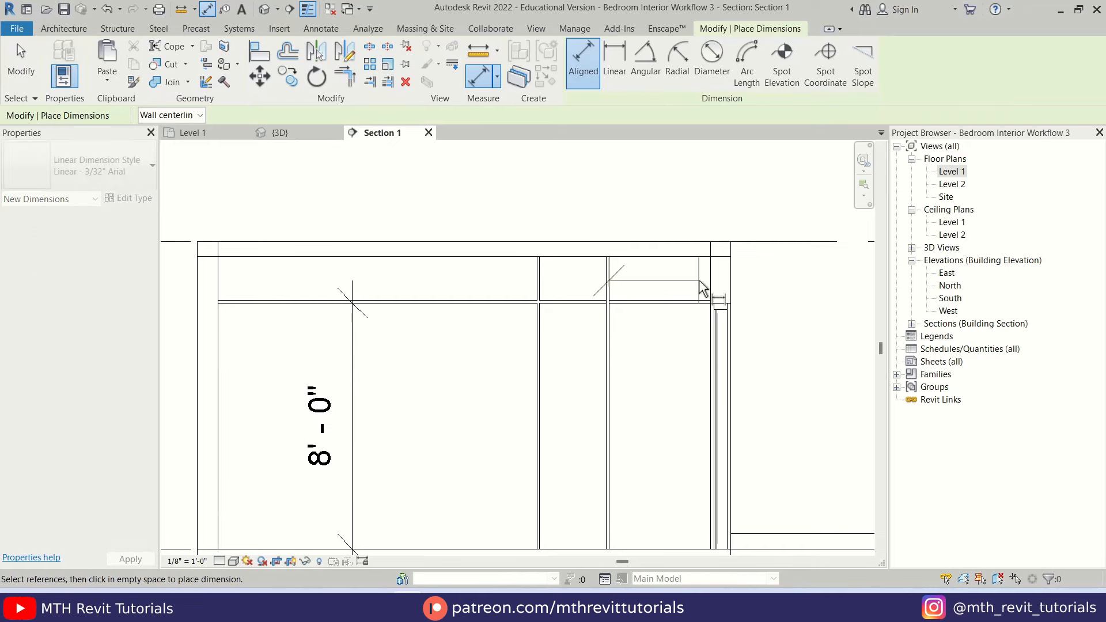
{"action": "left_click", "coordinate": [712, 286]}
{"action": "left_click", "coordinate": [725, 291]}
{"action": "key", "text": "Escape"}
{"action": "key", "text": "Escape"}
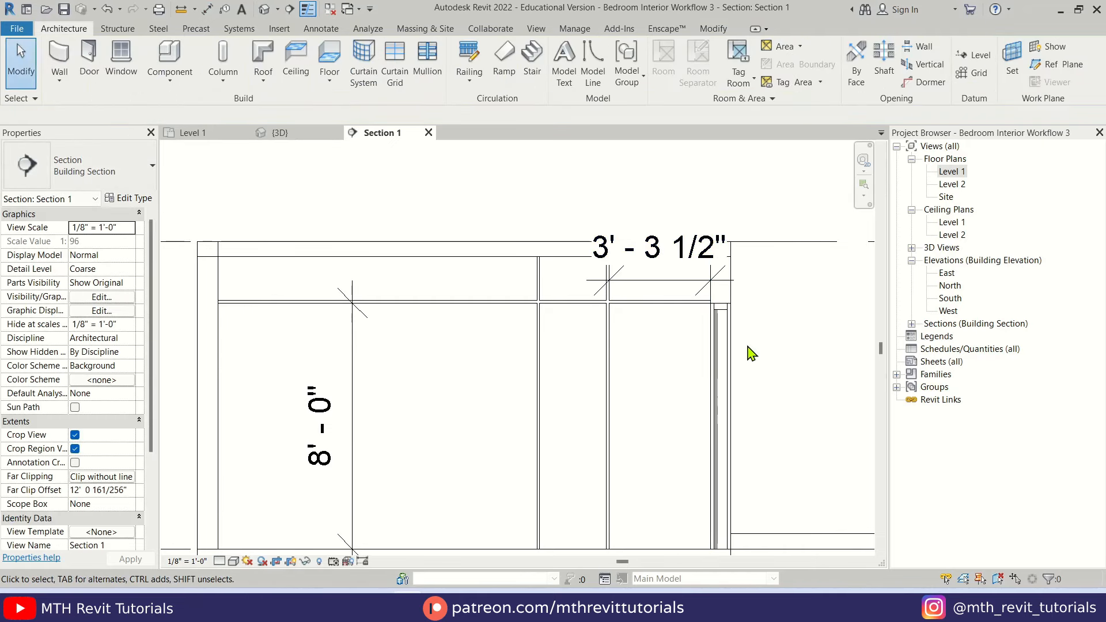
Set the distance between the west vertical groove and the storefront wall's inner face to 3'
{"action": "left_click", "coordinate": [607, 383]}
{"action": "left_click", "coordinate": [659, 261]}
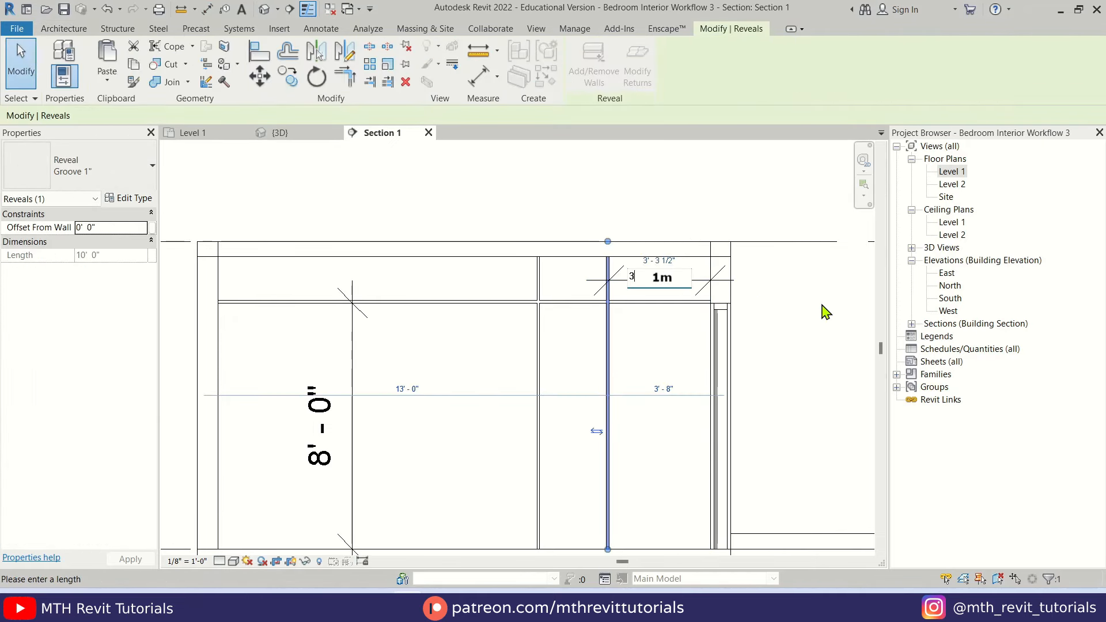
{"action": "type", "text": "3"}
{"action": "key", "text": "Return"}
{"action": "left_click", "coordinate": [798, 339]}
Add an aligned dimension between the two vertical grooves on the south wall
{"action": "left_click", "coordinate": [541, 391]}
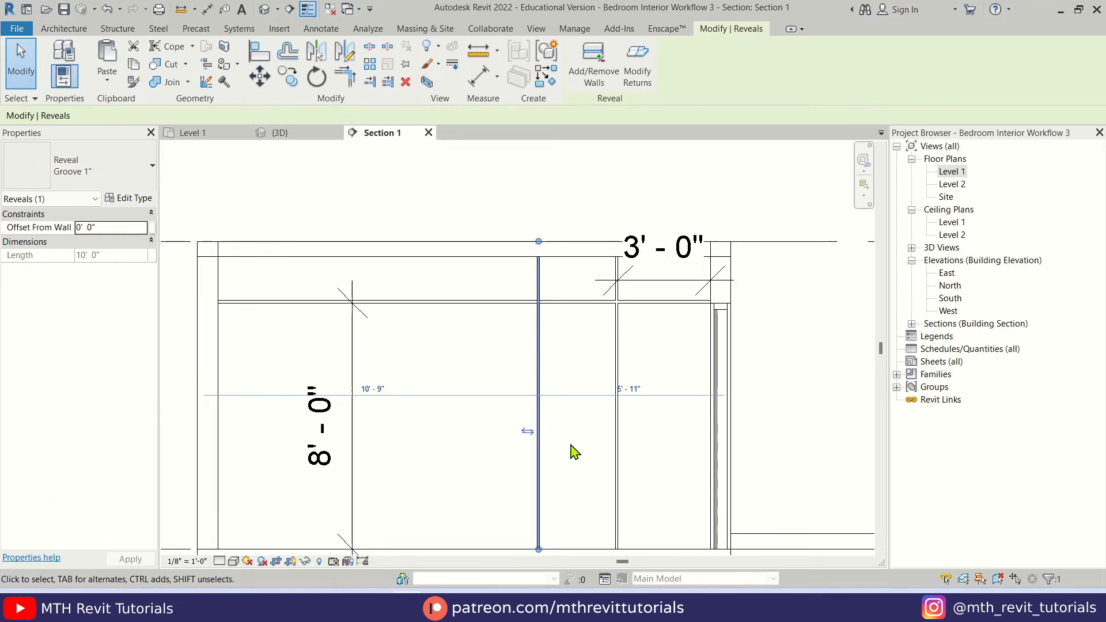
{"action": "left_click", "coordinate": [572, 410]}
{"action": "key", "text": "d"}
{"action": "key", "text": "i"}
{"action": "left_click", "coordinate": [539, 415]}
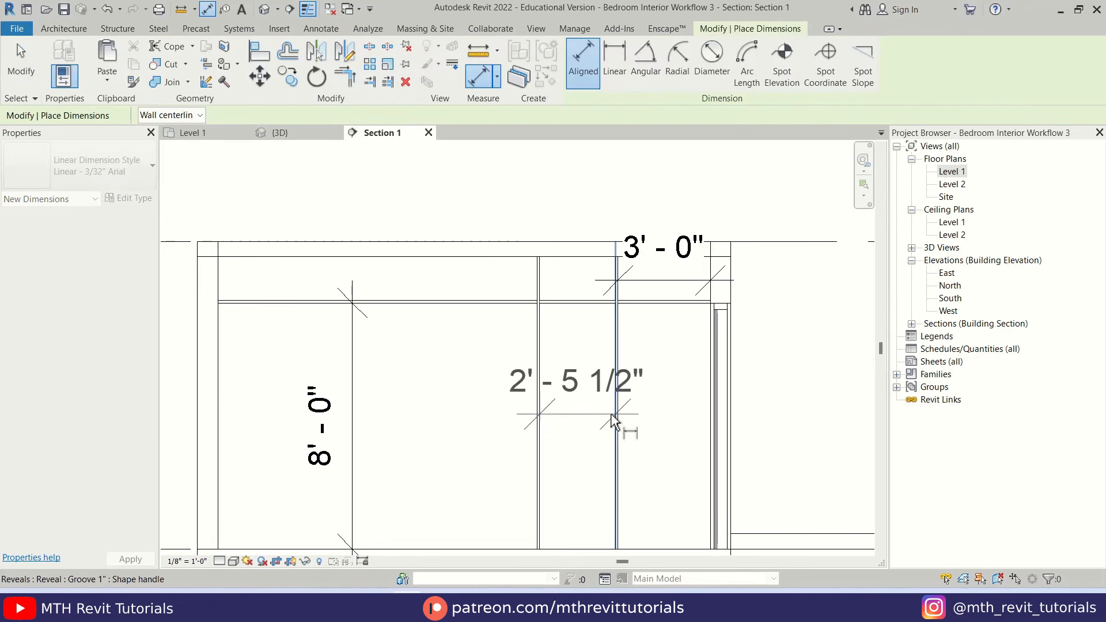
{"action": "key", "text": "Escape"}
{"action": "key", "text": "Escape"}
Set the spacing between the south wall's two vertical grooves to 2' by moving the east groove
{"action": "left_click", "coordinate": [539, 484]}
{"action": "left_click", "coordinate": [577, 398]}
{"action": "type", "text": "2"}
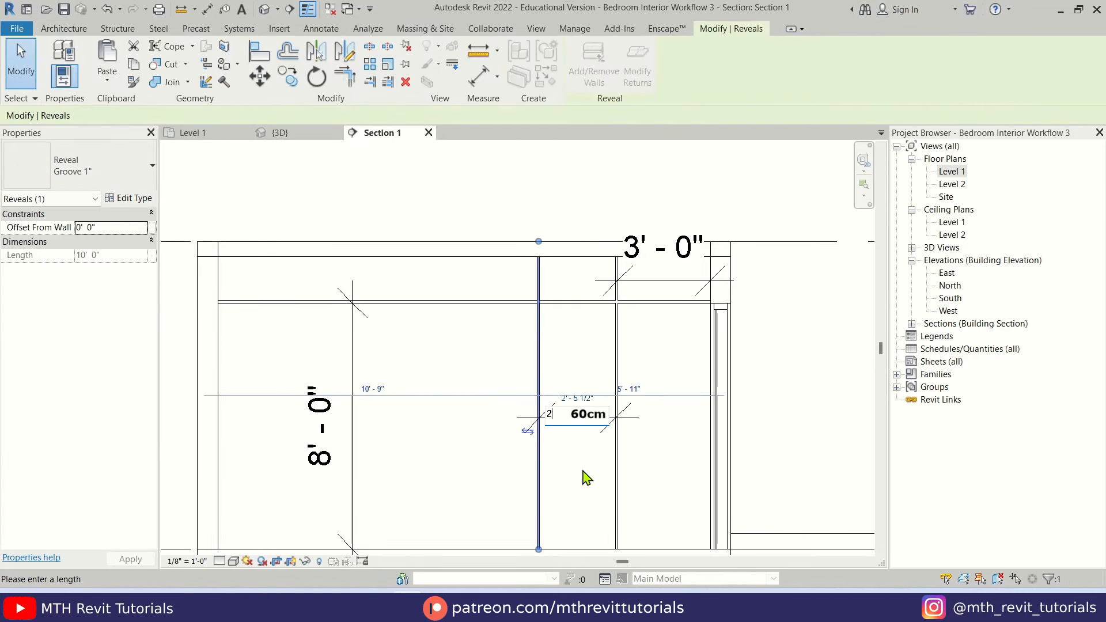
{"action": "key", "text": "Return"}
{"action": "left_click", "coordinate": [584, 477]}
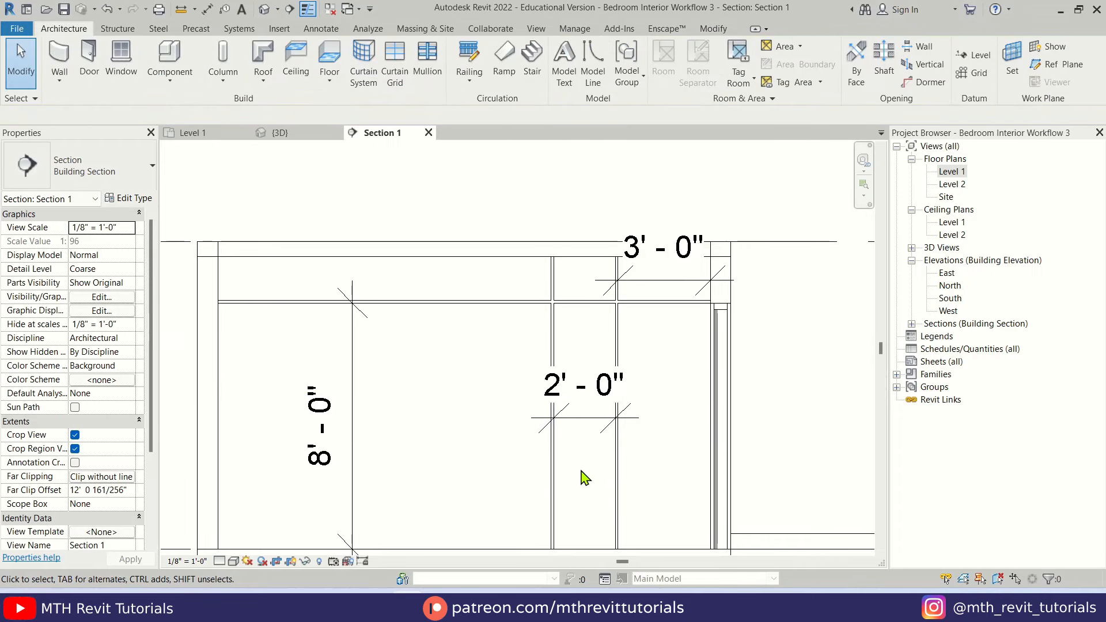
Delete the three groove dimensions on the south wall: the 8' height, the 2' spacing and the 3' offset
{"action": "scroll", "coordinate": [591, 288], "scroll_direction": "down", "scroll_amount": 1}
{"action": "left_click", "coordinate": [374, 379]}
{"action": "key", "text": "Delete"}
{"action": "left_click", "coordinate": [577, 388]}
{"action": "key", "text": "Delete"}
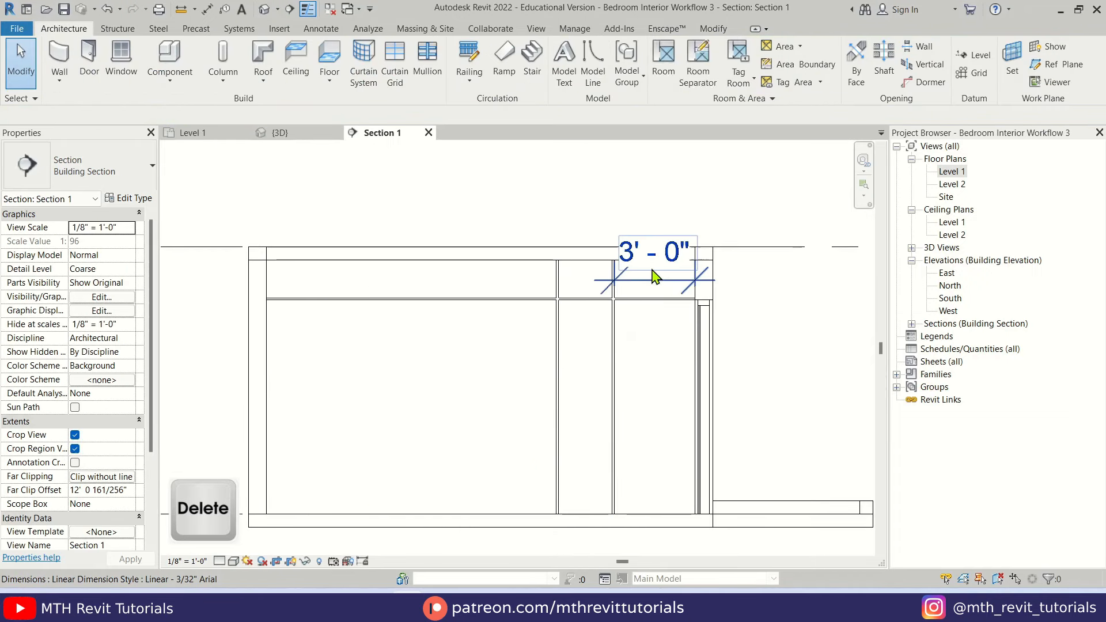
{"action": "left_click", "coordinate": [654, 269]}
{"action": "key", "text": "Delete"}
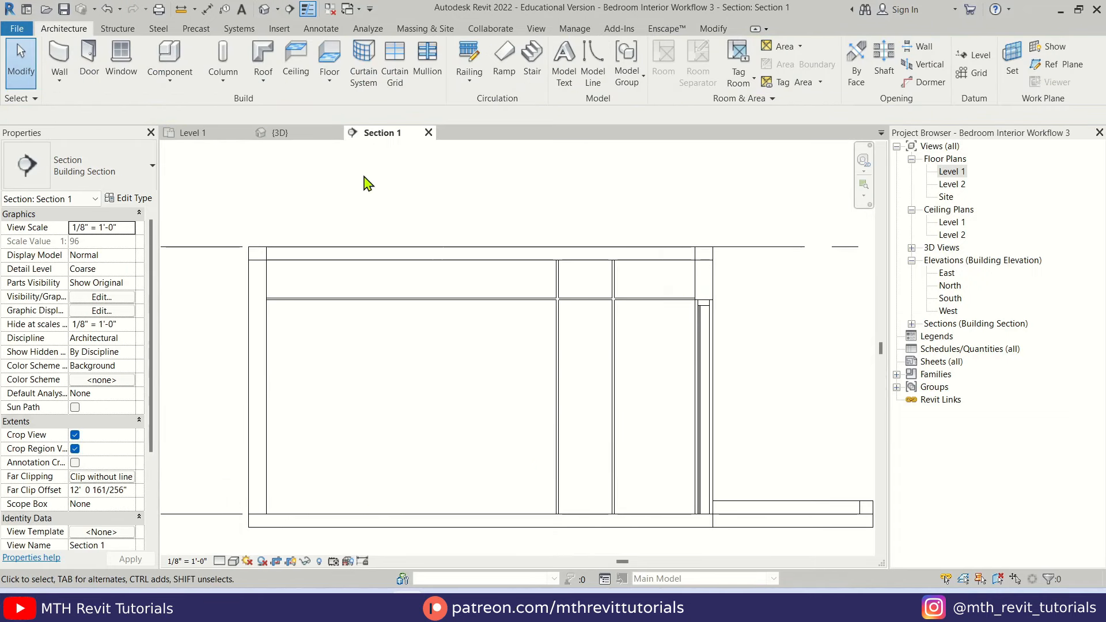
Open the default 3D view in shaded style and examine the grooves on the room's interior walls
{"action": "left_click", "coordinate": [264, 9]}
{"action": "key", "text": "s"}
{"action": "key", "text": "d"}
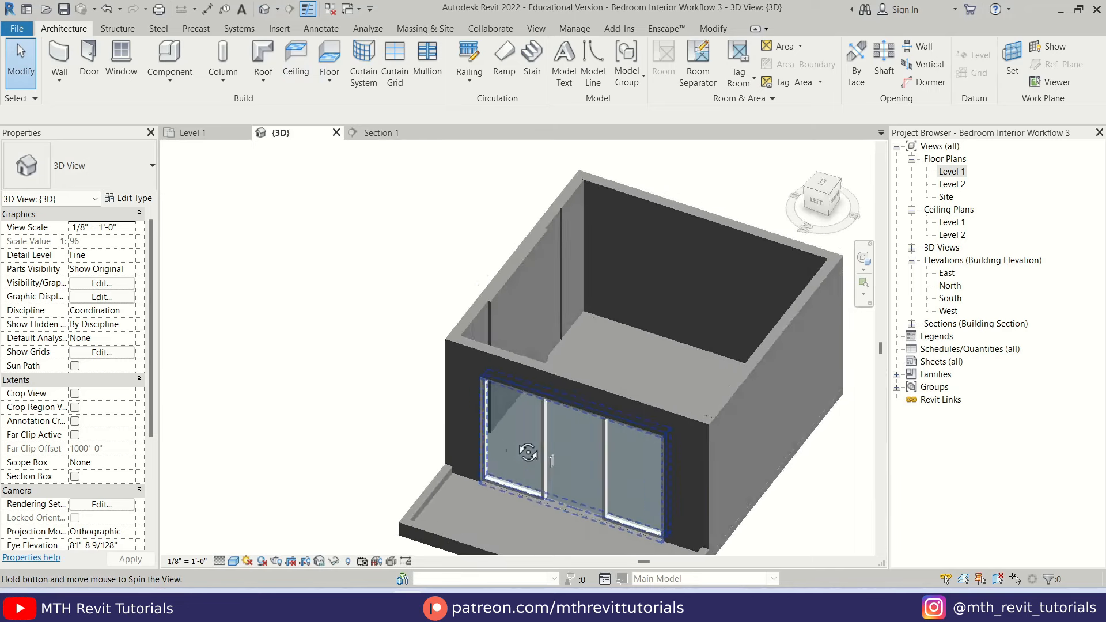
{"action": "mouse_move", "coordinate": [521, 451]}
{"action": "middle_mouse_down", "text": "shift"}
{"action": "mouse_move", "coordinate": [734, 452]}
{"action": "mouse_move", "coordinate": [769, 427]}
{"action": "mouse_move", "coordinate": [849, 318]}
{"action": "middle_mouse_up", "text": "shift"}
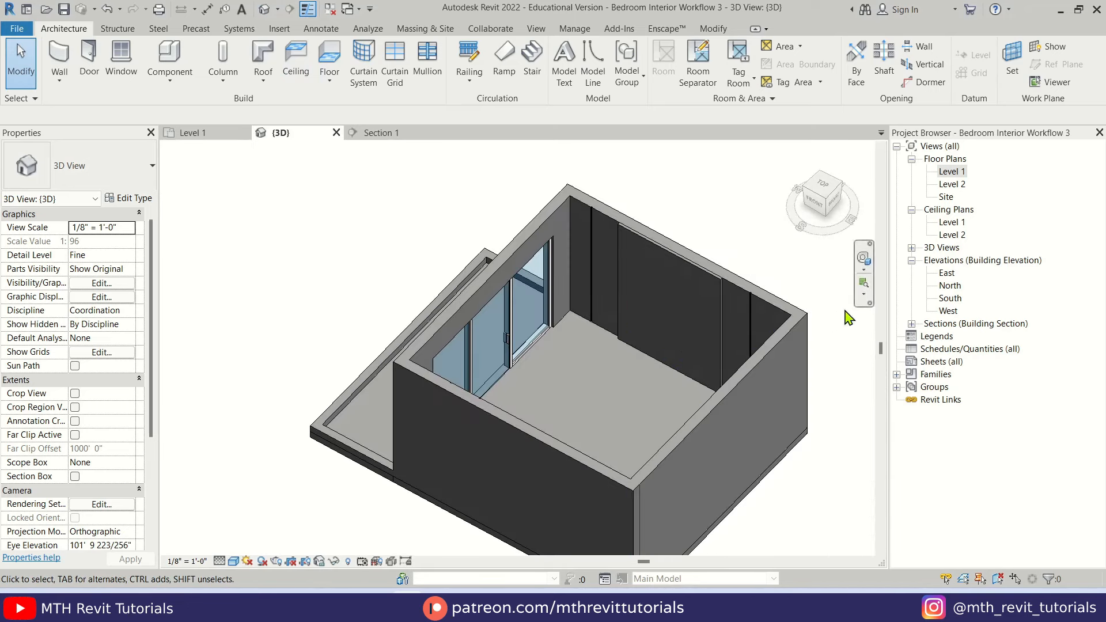
Start a sketched ceiling in the Level 1 ceiling plan and draw its rectangular boundary offset 5" inside the room walls
{"action": "double_click", "coordinate": [955, 223]}
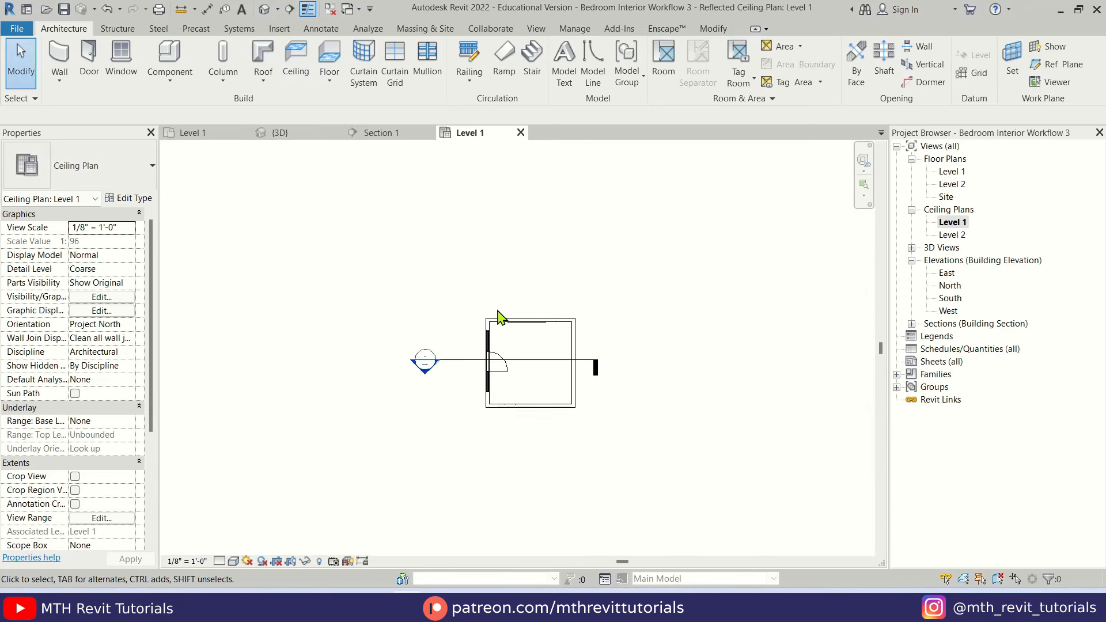
{"action": "scroll", "coordinate": [499, 316], "scroll_direction": "up", "scroll_amount": 6}
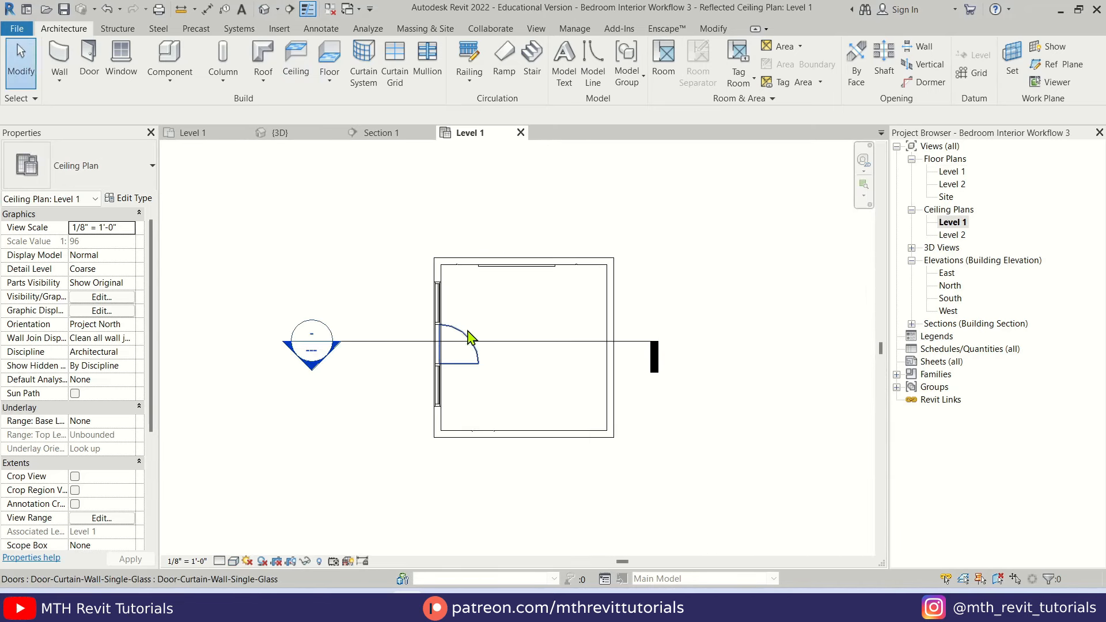
{"action": "left_click", "coordinate": [305, 80]}
{"action": "left_click", "coordinate": [625, 65]}
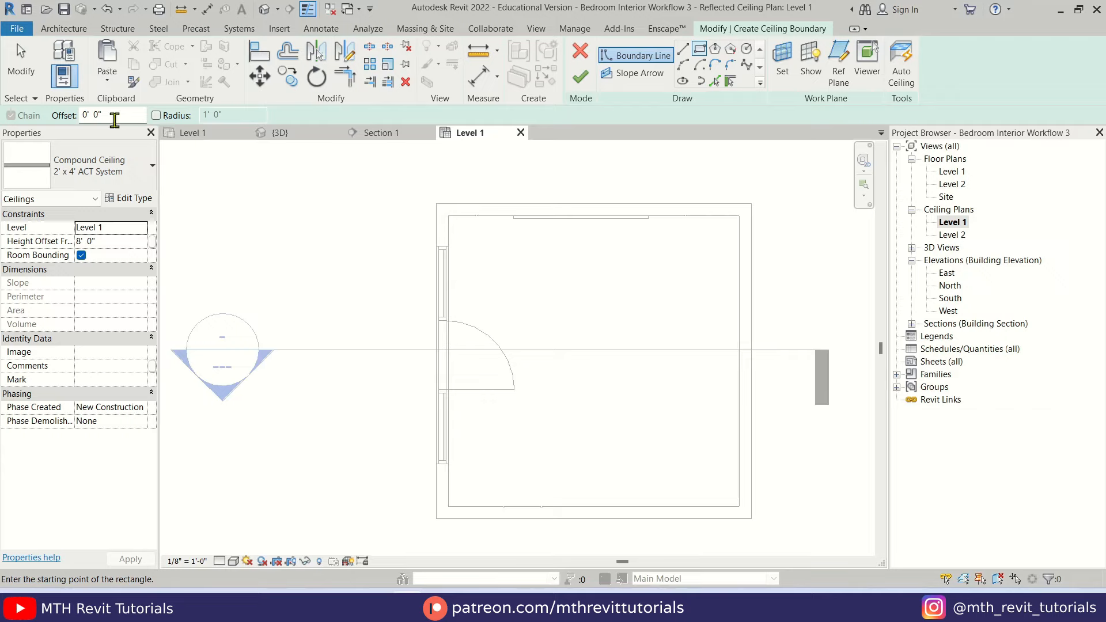
{"action": "left_click", "coordinate": [110, 117]}
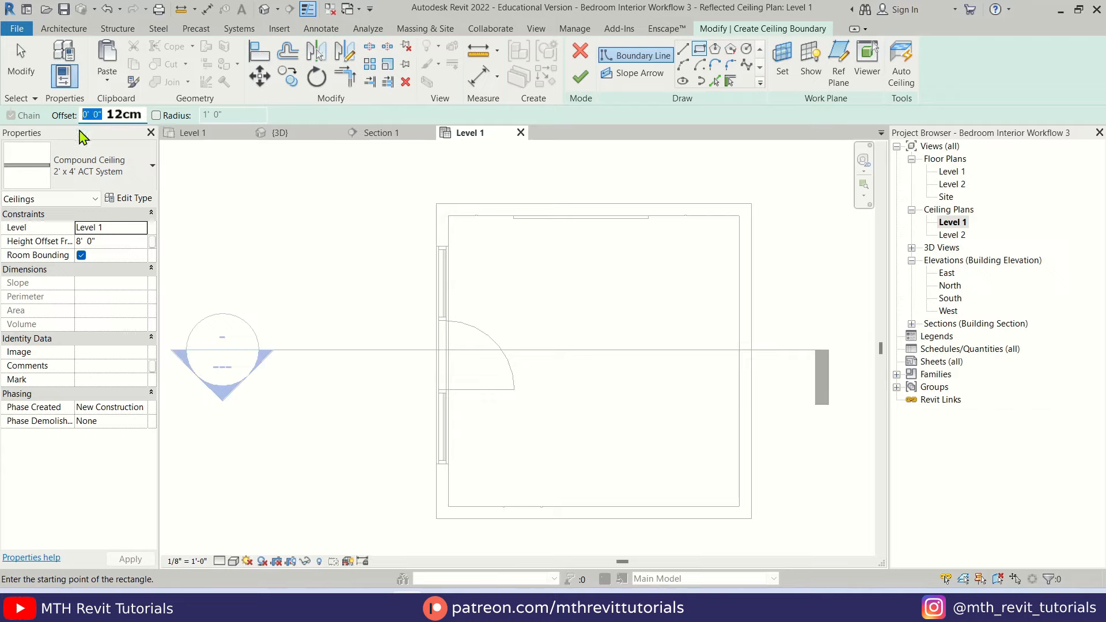
{"action": "type", "text": "5\""}
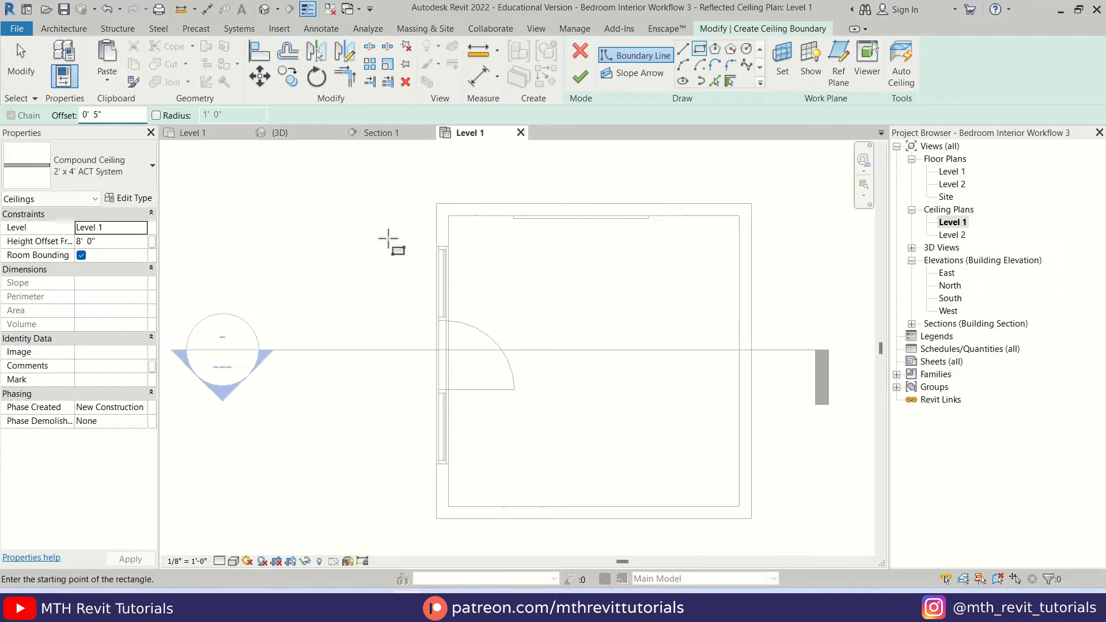
{"action": "left_click", "coordinate": [456, 223]}
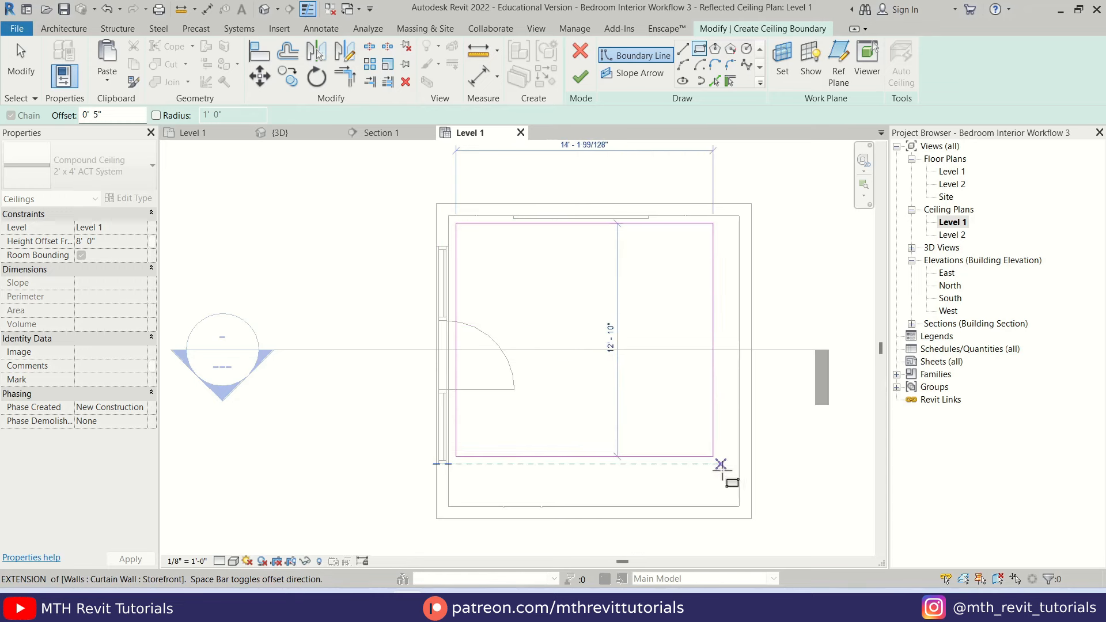
{"action": "left_click", "coordinate": [739, 507]}
{"action": "key", "text": "Escape"}
{"action": "key", "text": "Escape"}
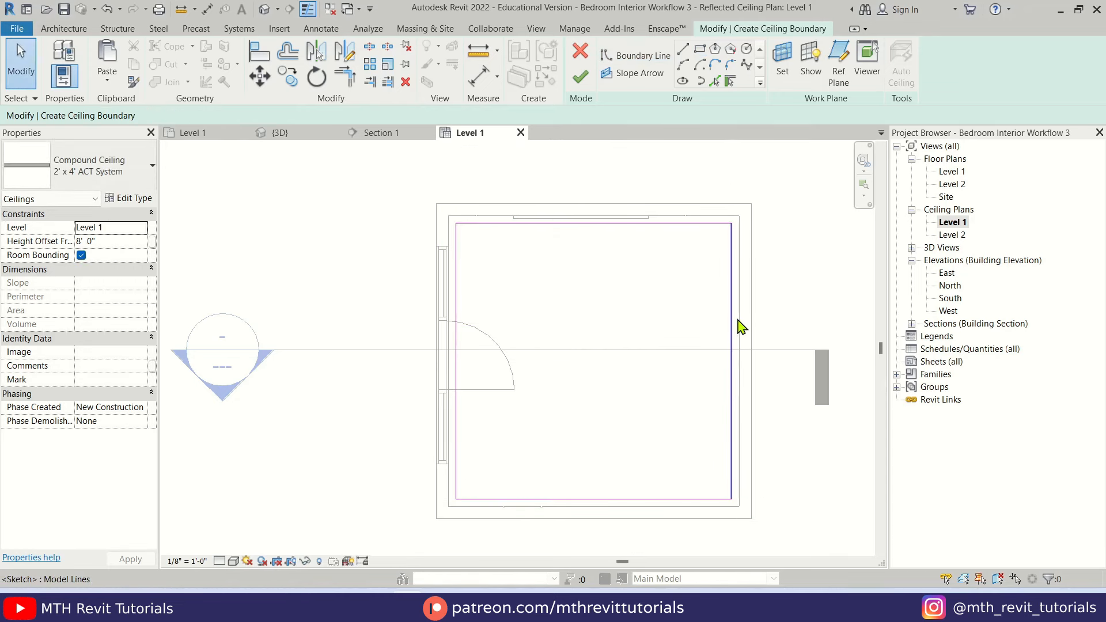
Extend the ceiling boundary's east edge to the east wall's inner face and duplicate the ceiling type as 1"
{"action": "mouse_move", "coordinate": [732, 319]}
{"action": "left_mouse_down"}
{"action": "mouse_move", "coordinate": [751, 321]}
{"action": "mouse_move", "coordinate": [741, 330]}
{"action": "left_mouse_up"}
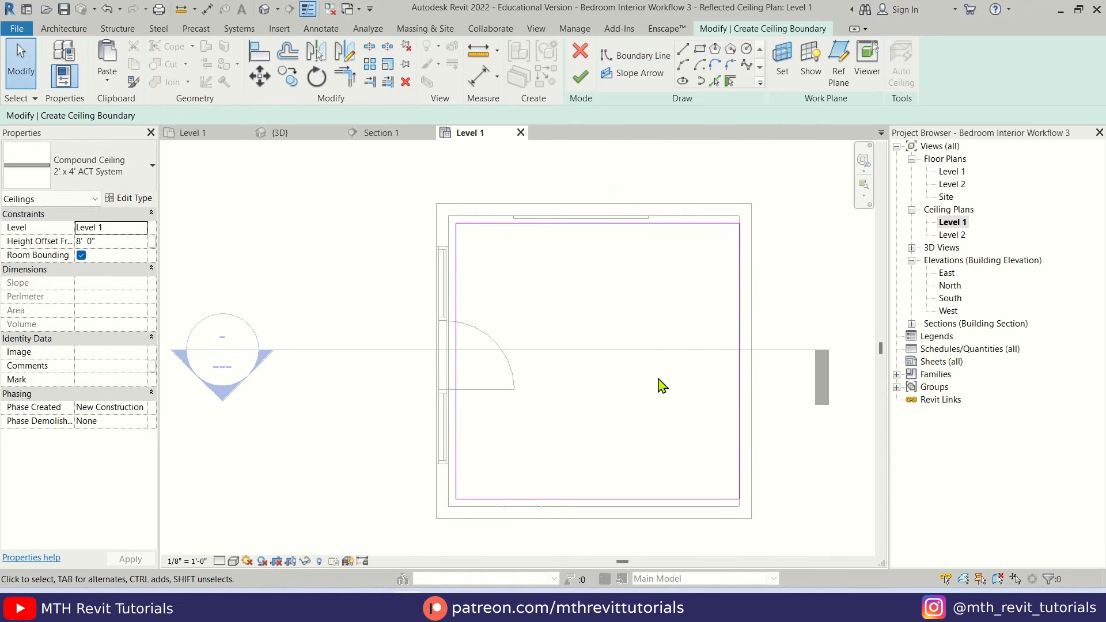
{"action": "middle_click_drag", "start_coordinate": [663, 386], "coordinate": [704, 381]}
{"action": "left_click", "coordinate": [134, 199]}
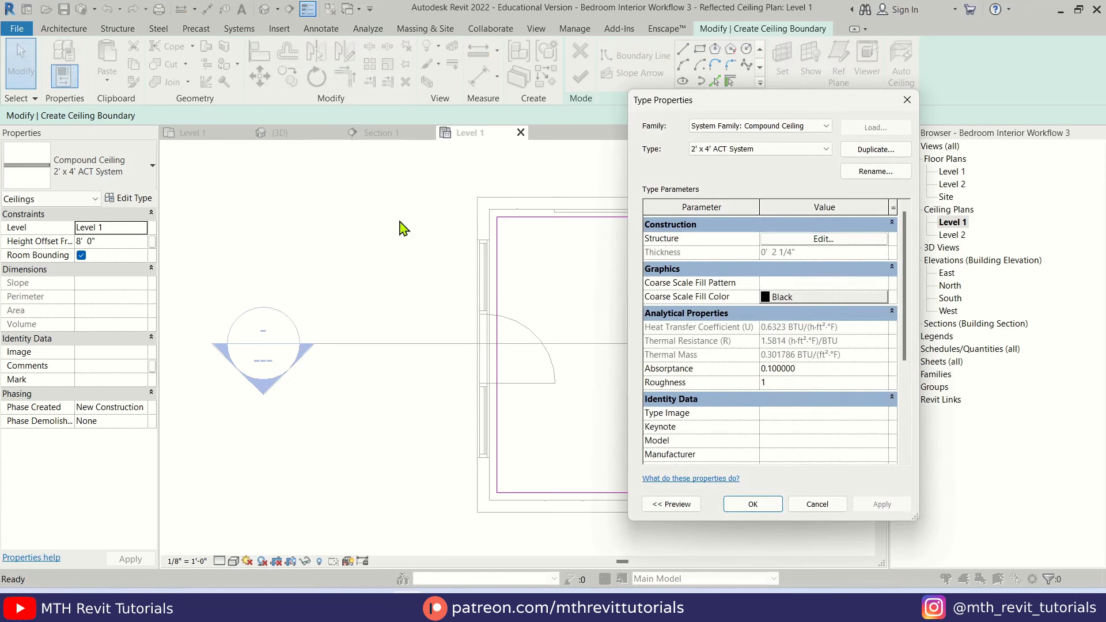
{"action": "left_click", "coordinate": [872, 149]}
{"action": "type", "text": "1"}
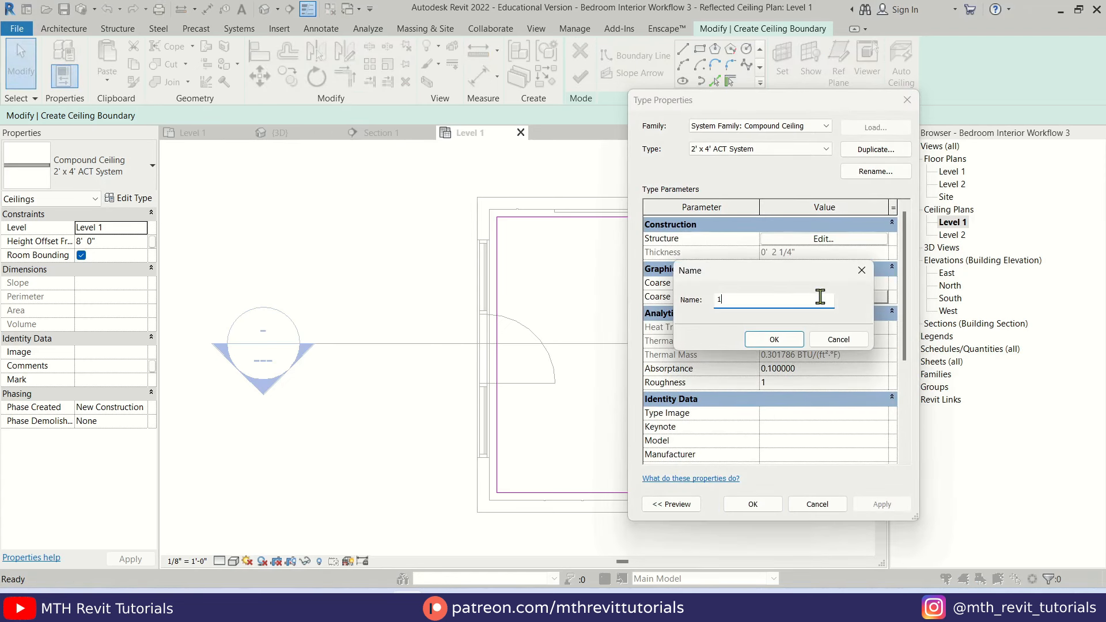
{"action": "left_click", "coordinate": [774, 340]}
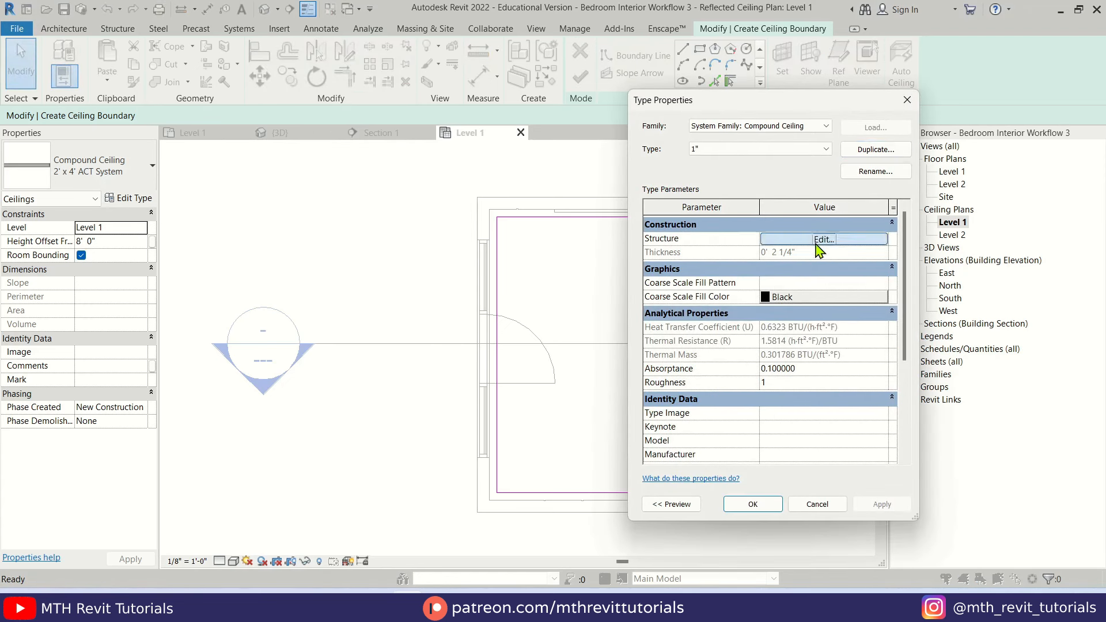
Reduce the 1" ceiling type's assembly to a single 1" thick structure layer and finish the ceiling
{"action": "left_click", "coordinate": [818, 240]}
{"action": "left_click", "coordinate": [735, 349]}
{"action": "left_click", "coordinate": [793, 240]}
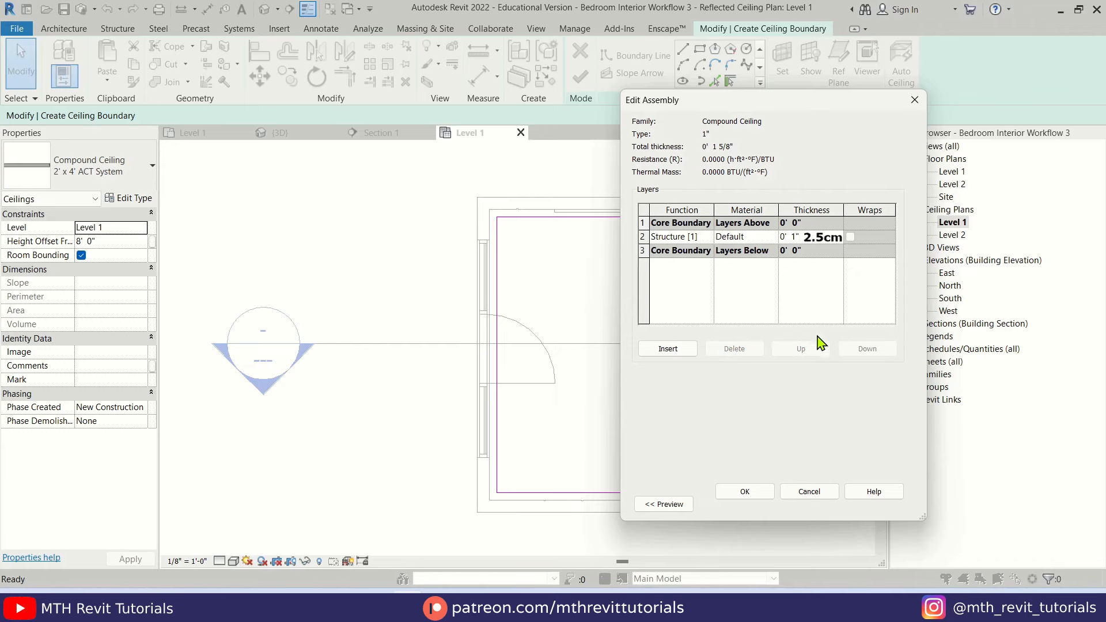
{"action": "left_click", "coordinate": [745, 491]}
{"action": "left_click", "coordinate": [759, 502]}
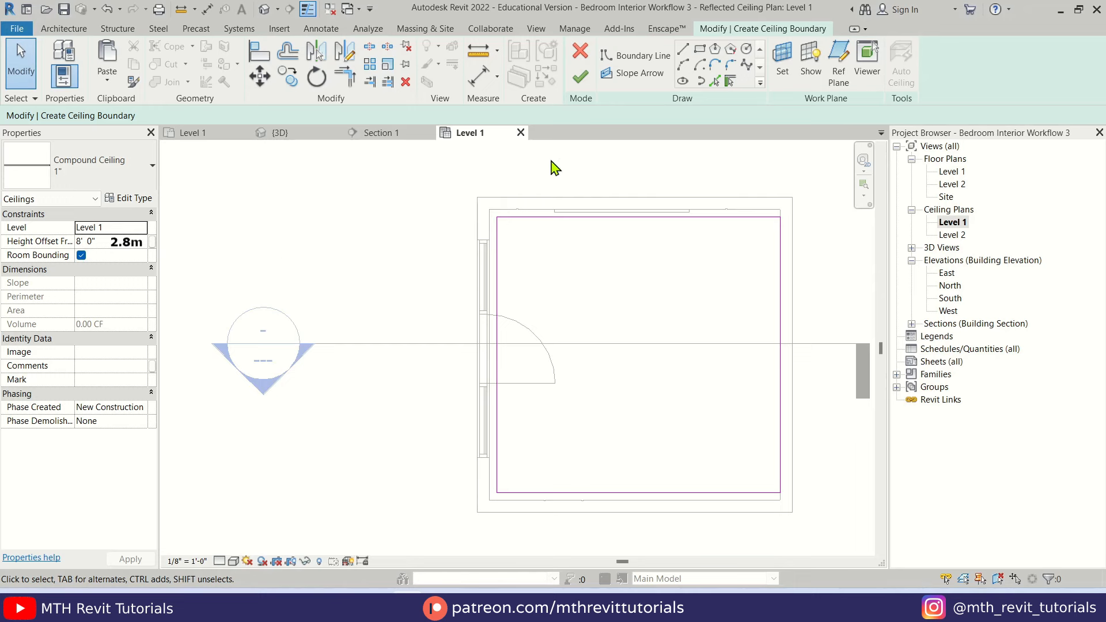
{"action": "left_click", "coordinate": [584, 85]}
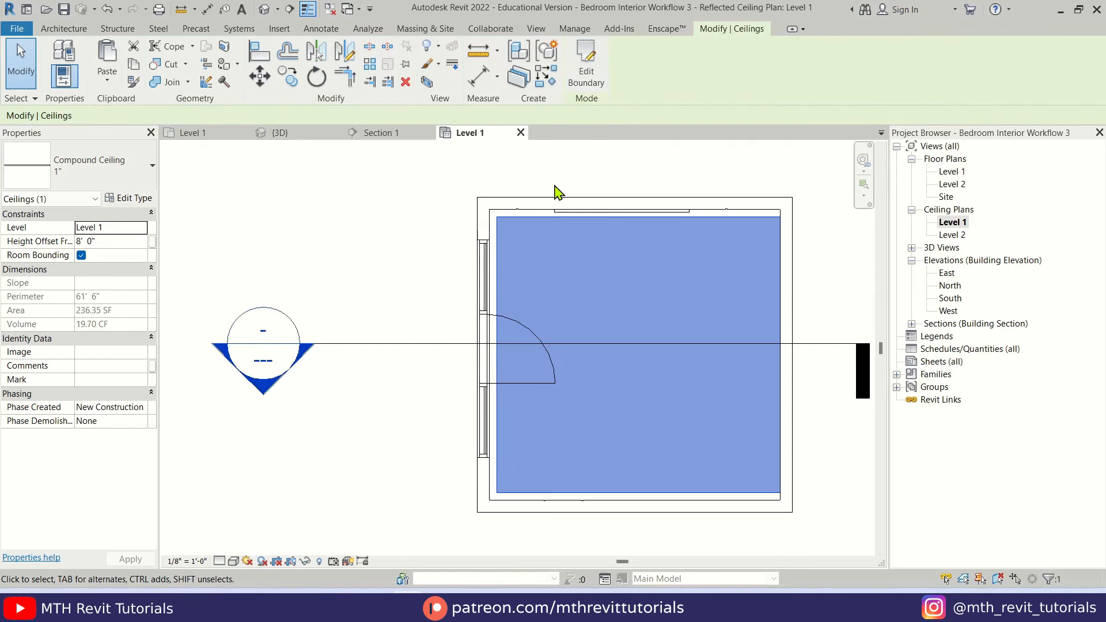
{"action": "left_click", "coordinate": [557, 192]}
{"action": "middle_click_drag", "start_coordinate": [704, 294], "coordinate": [666, 314]}
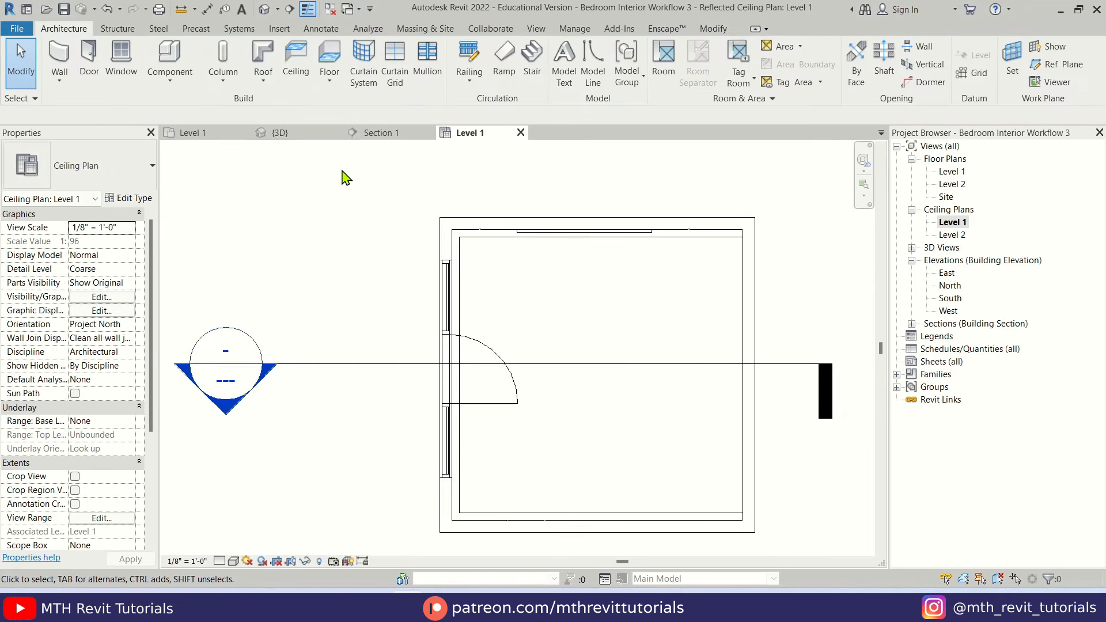
Start a second sketched ceiling with a rectangle offset 2" inside the first ceiling's edges, extending its east edge to the east wall
{"action": "left_click", "coordinate": [295, 60]}
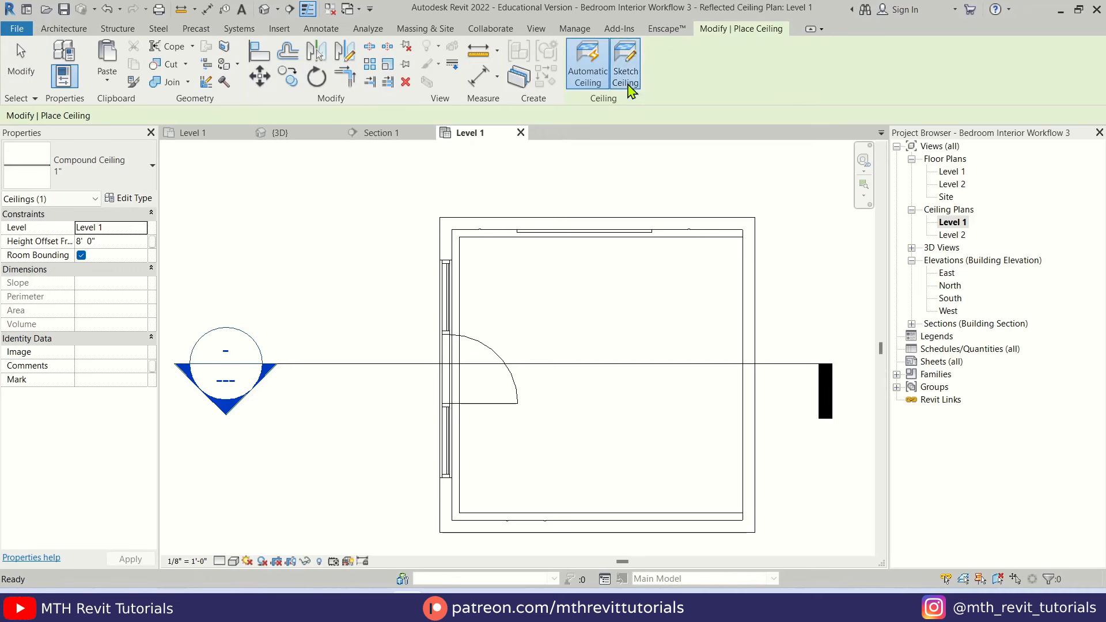
{"action": "left_click", "coordinate": [629, 87]}
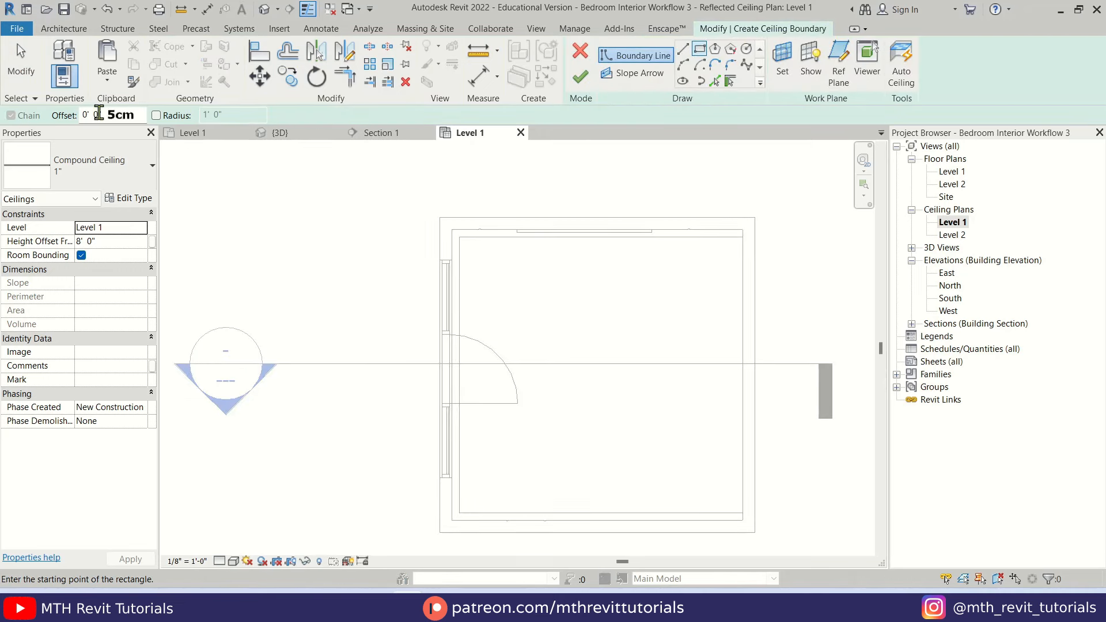
{"action": "type", "text": "5cm"}
{"action": "left_click", "coordinate": [459, 238]}
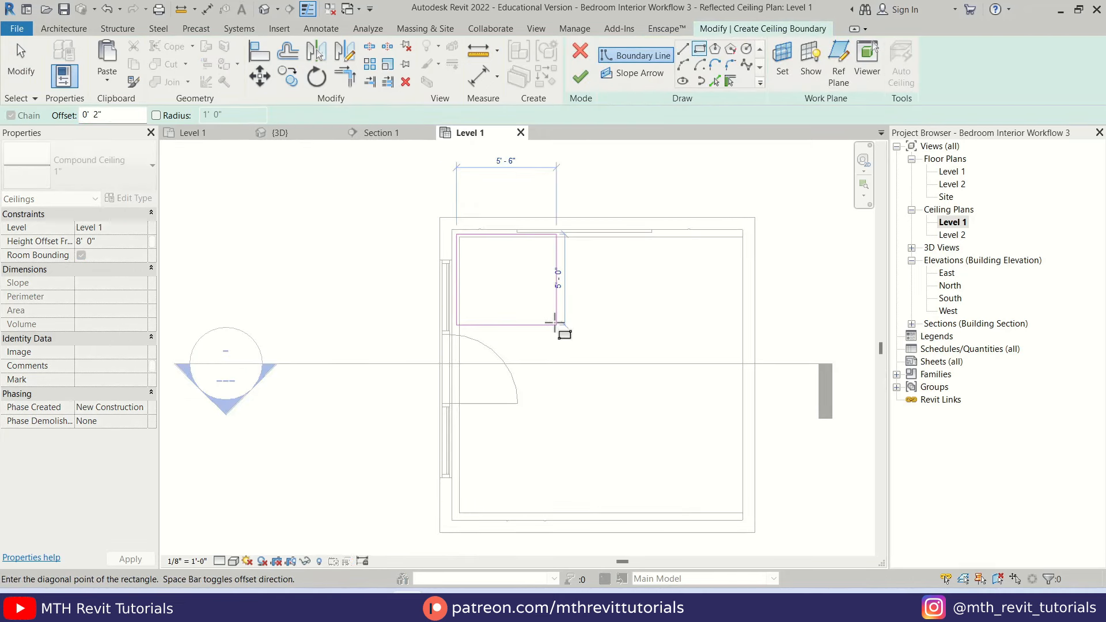
{"action": "left_click", "coordinate": [742, 513]}
{"action": "key", "text": "Escape"}
{"action": "key", "text": "Escape"}
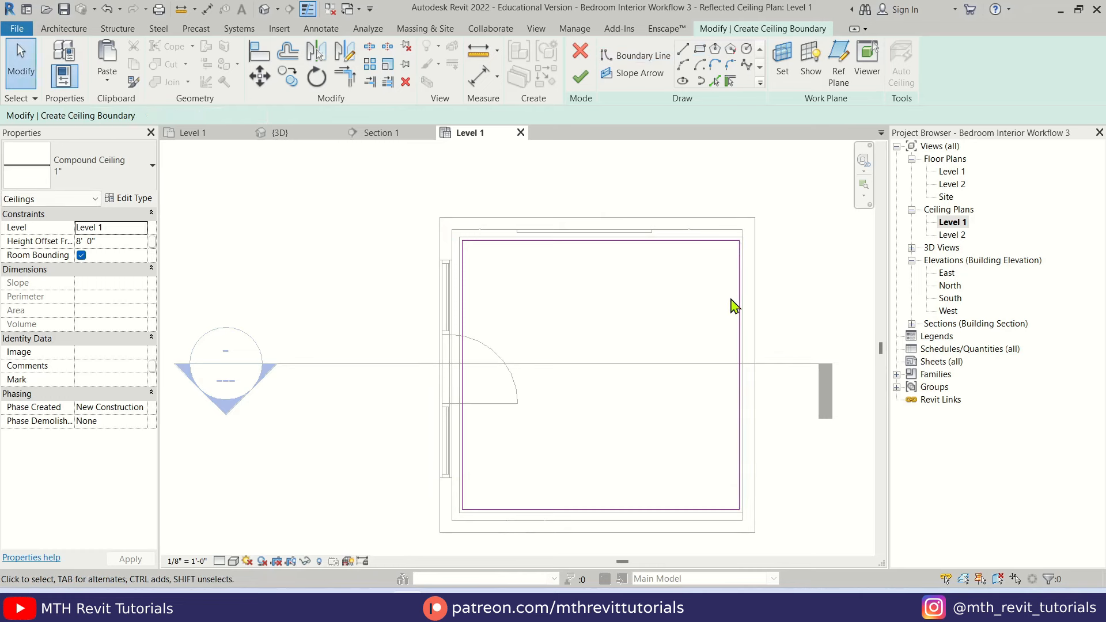
{"action": "left_click_drag", "start_coordinate": [740, 301], "coordinate": [744, 299]}
{"action": "left_click", "coordinate": [600, 306]}
Draw a second boundary rectangle offset 1" inside the first one, from its northwest to its southeast corner
{"action": "left_click", "coordinate": [700, 49]}
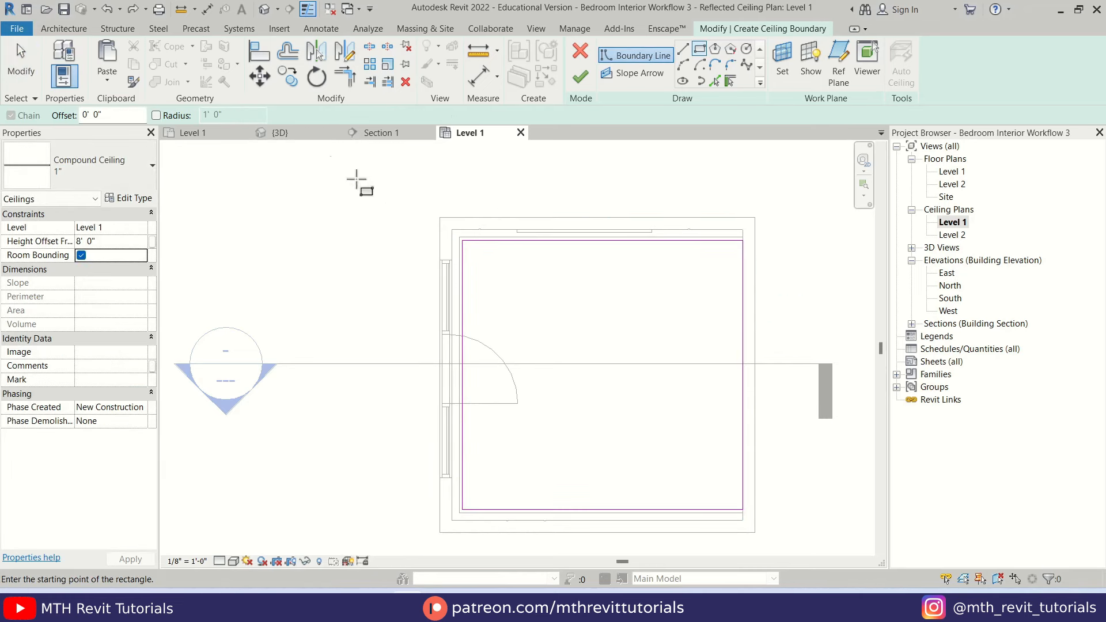
{"action": "left_click", "coordinate": [464, 242]}
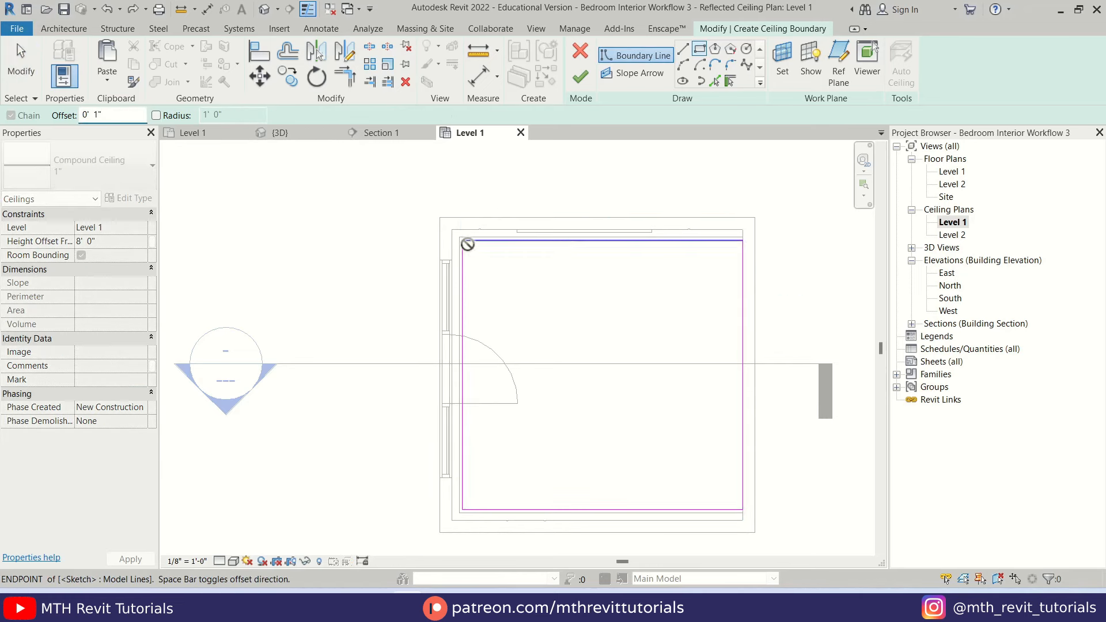
{"action": "scroll", "coordinate": [737, 505], "scroll_direction": "up", "scroll_amount": 4}
{"action": "left_click", "coordinate": [730, 494]}
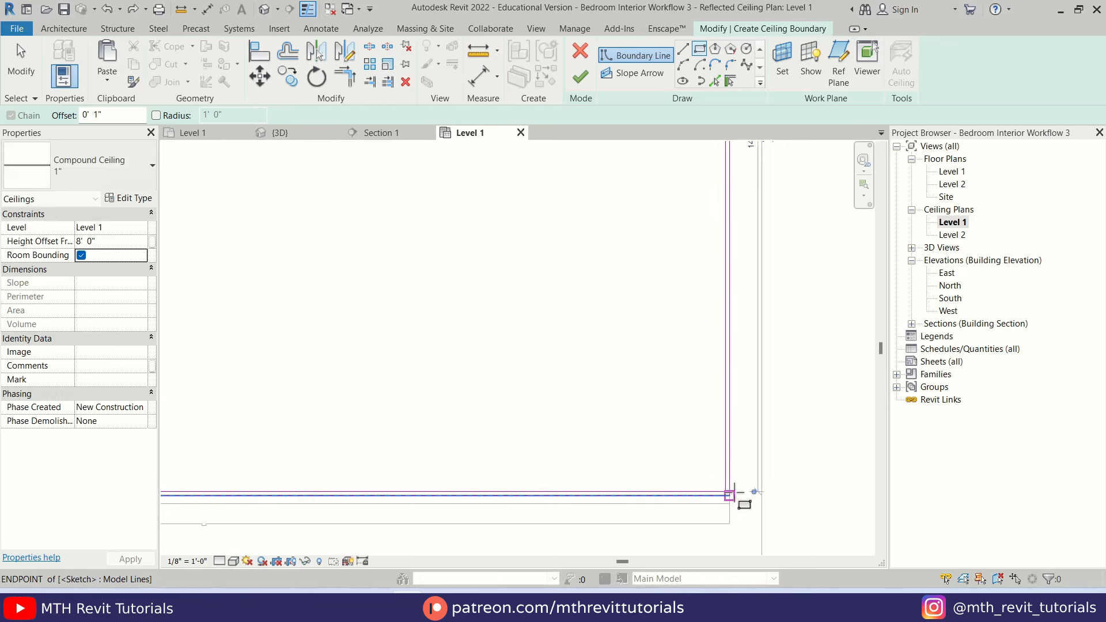
{"action": "key", "text": "Escape"}
{"action": "key", "text": "Escape"}
{"action": "scroll", "coordinate": [725, 515], "scroll_direction": "down", "scroll_amount": 4}
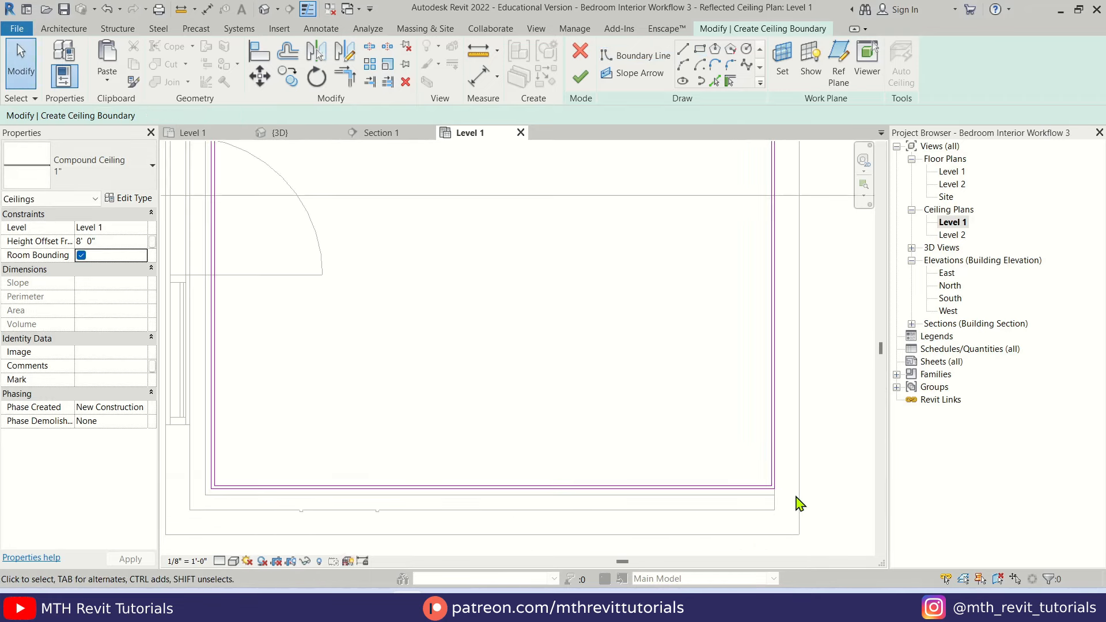
Trim the inner south line to the outer east edge and move the inner east edge onto the east wall
{"action": "key", "text": "t"}
{"action": "key", "text": "r"}
{"action": "scroll", "coordinate": [780, 509], "scroll_direction": "up", "scroll_amount": 2}
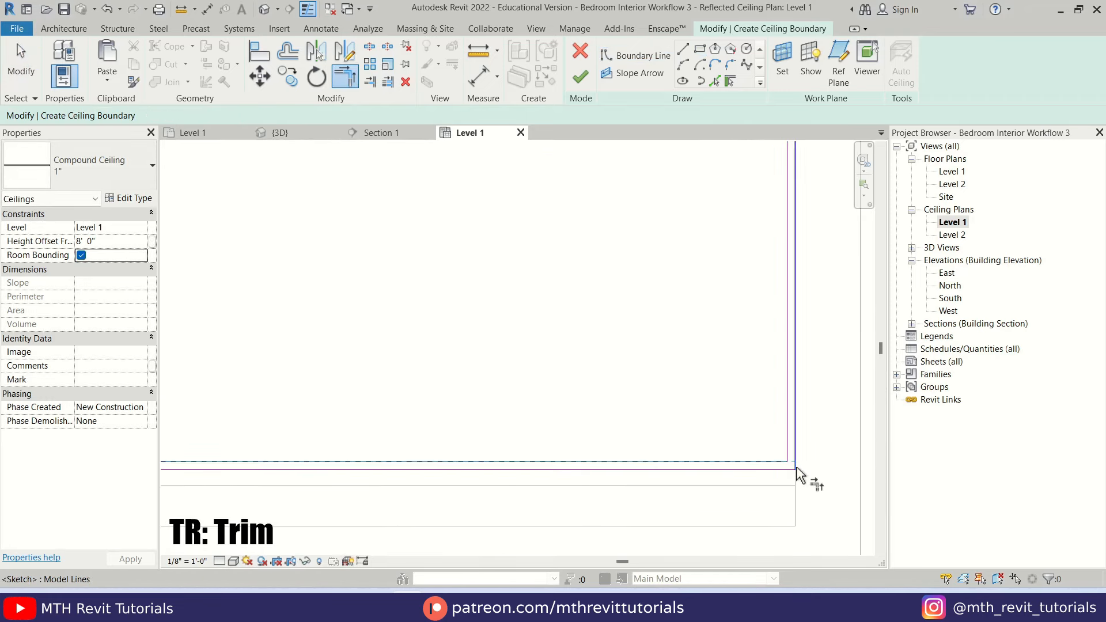
{"action": "scroll", "coordinate": [754, 502], "scroll_direction": "down", "scroll_amount": 4}
{"action": "scroll", "coordinate": [769, 206], "scroll_direction": "up", "scroll_amount": 3}
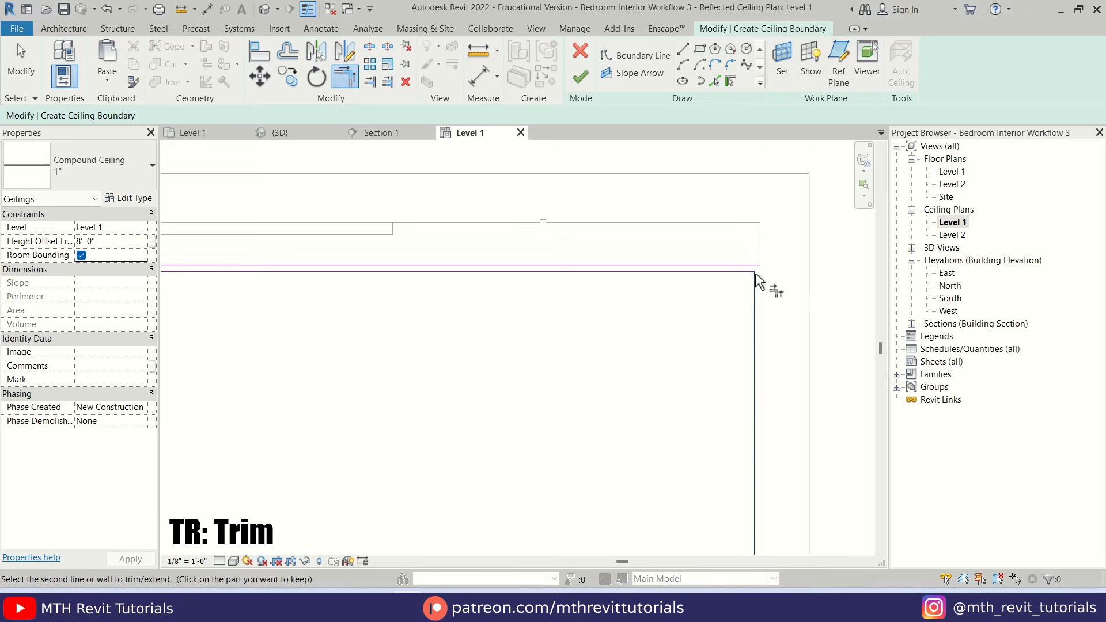
{"action": "key", "text": "Escape"}
{"action": "left_click_drag", "start_coordinate": [759, 297], "coordinate": [767, 292]}
Trim the northeast corner lines to close the boundary as a thin U-shaped strip along the north, west and south sides
{"action": "key", "text": "t"}
{"action": "key", "text": "r"}
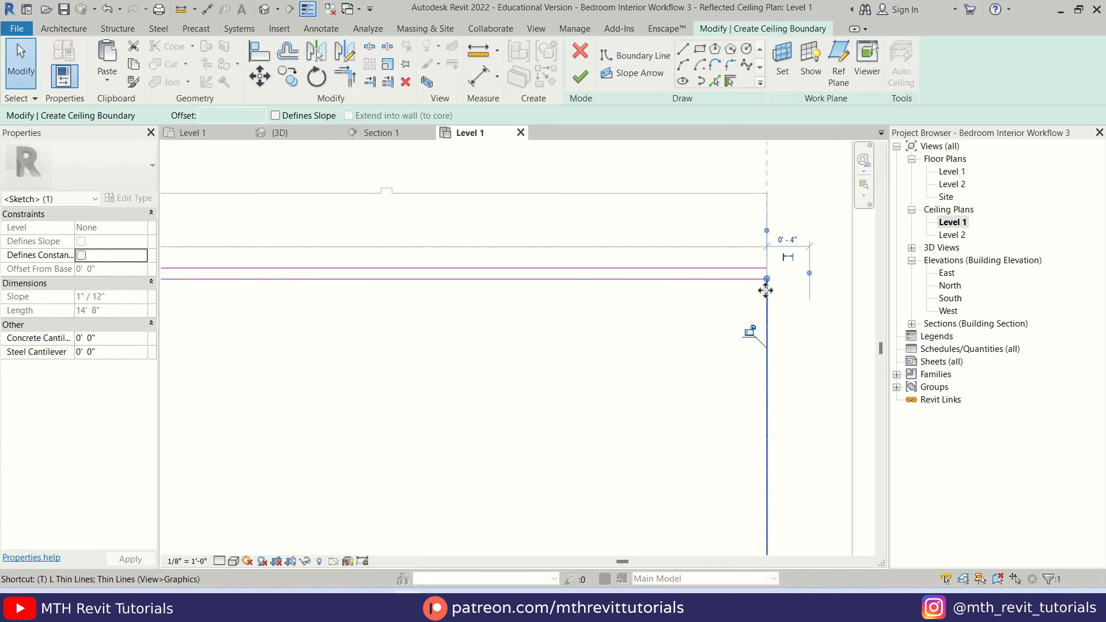
{"action": "left_click", "coordinate": [767, 292]}
{"action": "left_click", "coordinate": [760, 269]}
{"action": "left_click", "coordinate": [756, 280]}
{"action": "left_click", "coordinate": [767, 274]}
{"action": "scroll", "coordinate": [773, 227], "scroll_direction": "down", "scroll_amount": 7}
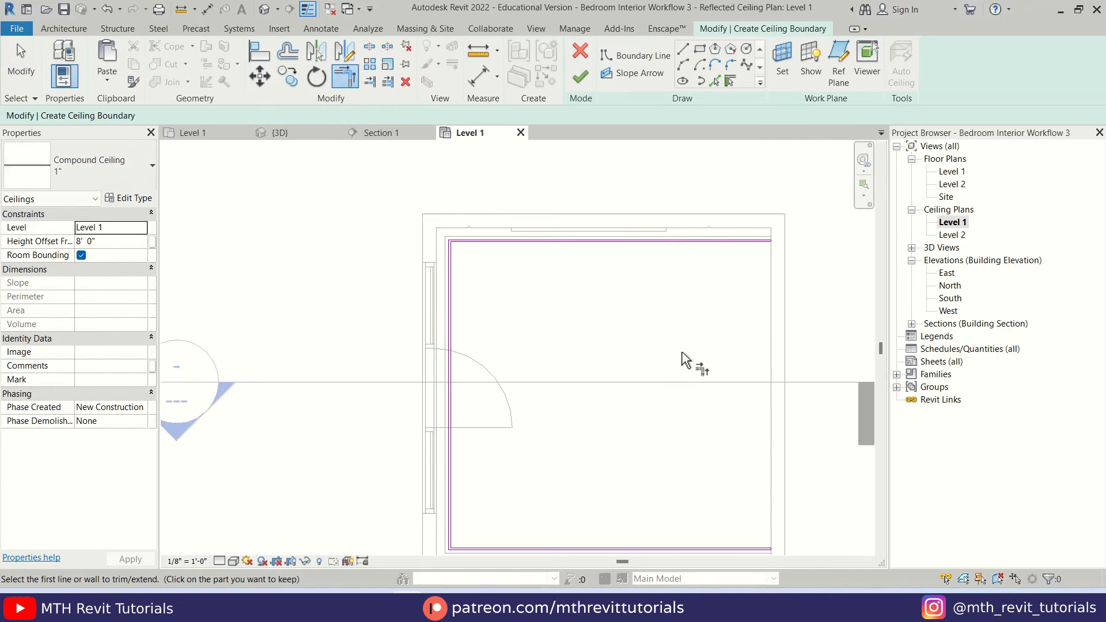
{"action": "scroll", "coordinate": [682, 359], "scroll_direction": "down", "scroll_amount": 1}
{"action": "middle_click_drag", "start_coordinate": [679, 372], "coordinate": [699, 341]}
{"action": "key", "text": "Escape"}
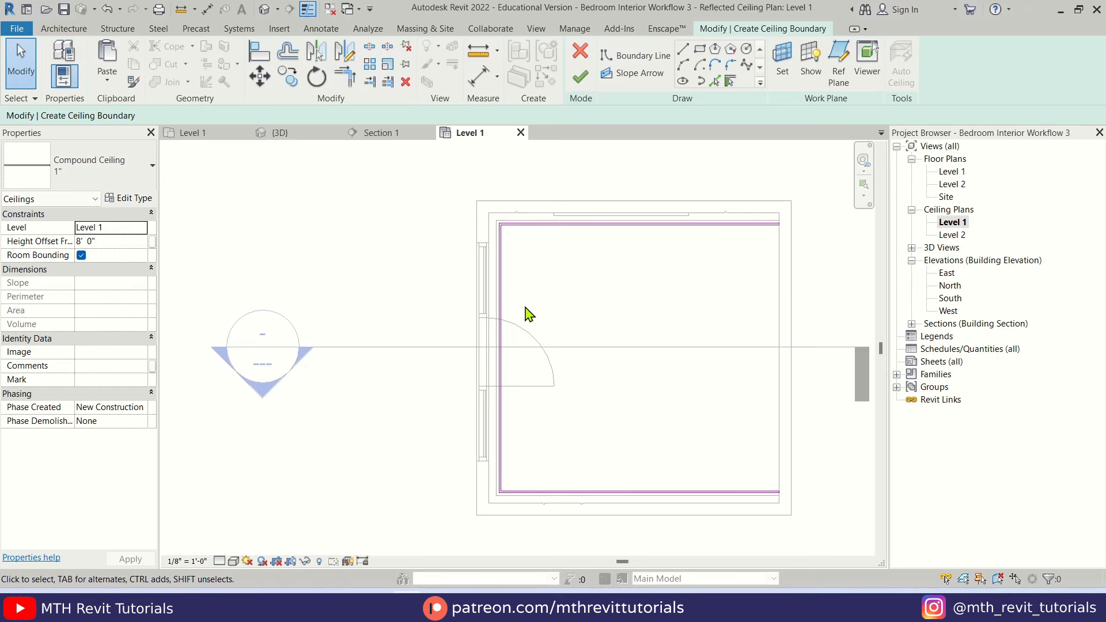
Finish the ceiling strip with a duplicated type named 3" whose structure layer is 3" thick
{"action": "left_click", "coordinate": [136, 198]}
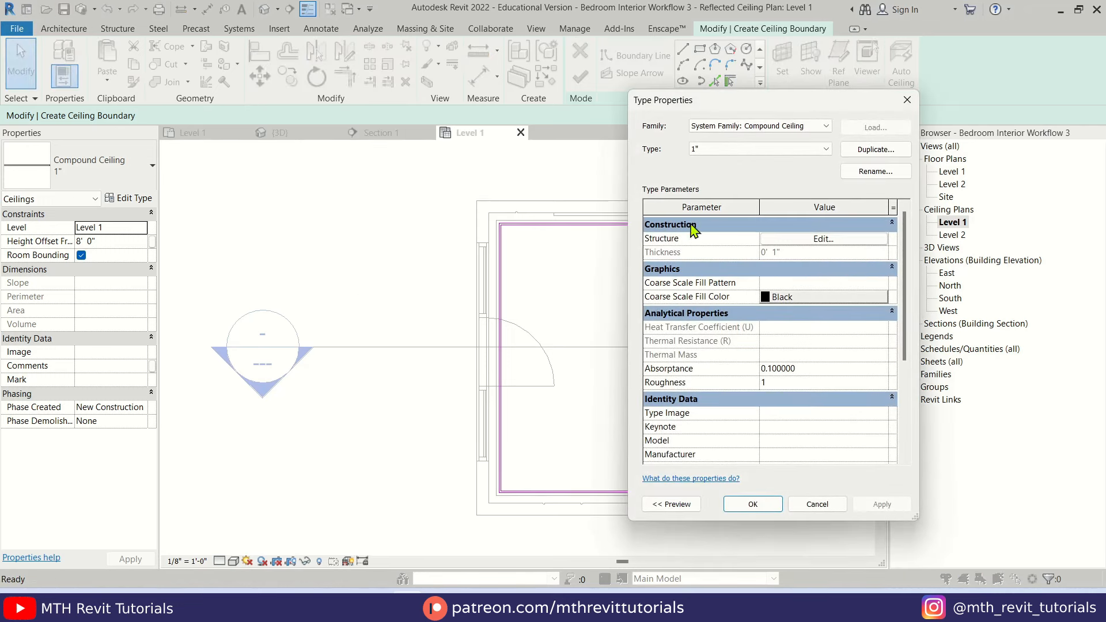
{"action": "left_click", "coordinate": [865, 149]}
{"action": "type", "text": "3\""}
{"action": "left_click", "coordinate": [769, 340]}
{"action": "left_click", "coordinate": [824, 238]}
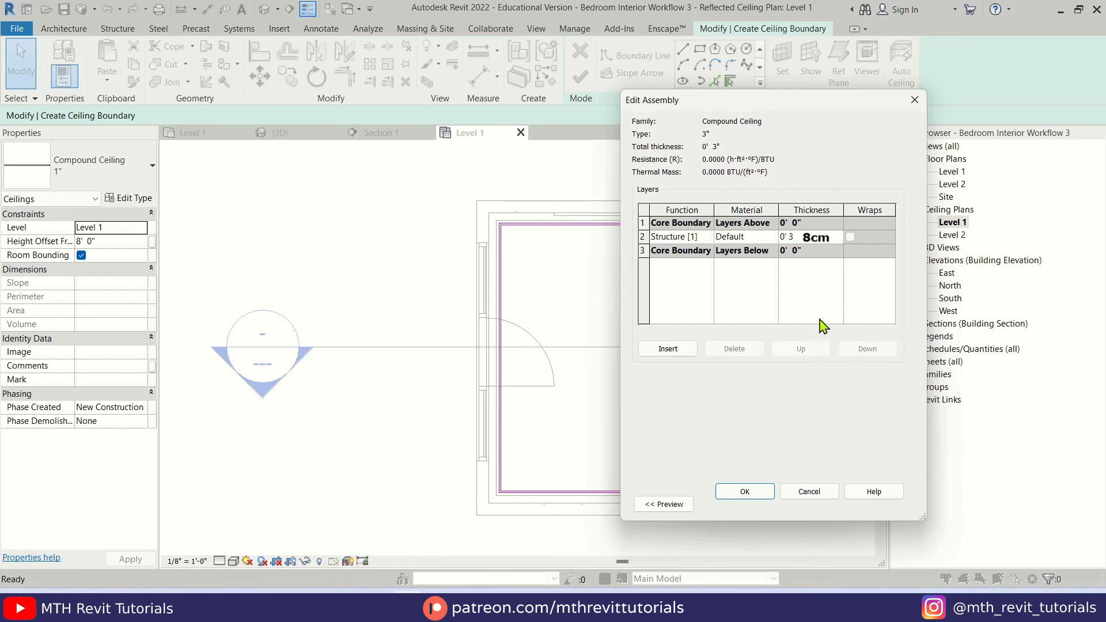
{"action": "left_click", "coordinate": [744, 492]}
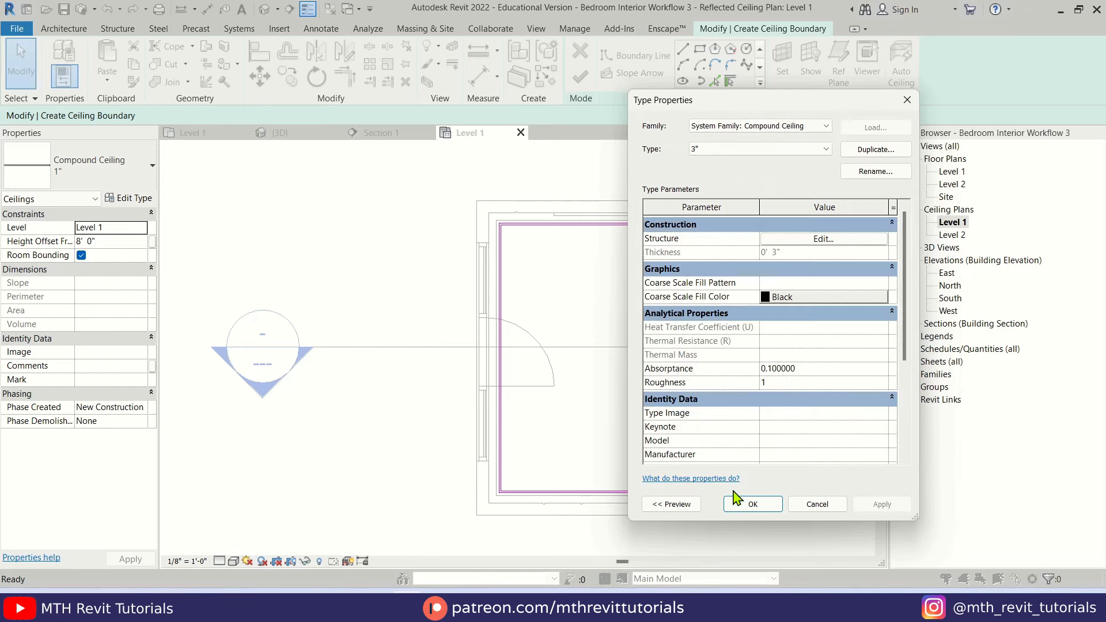
{"action": "left_click", "coordinate": [747, 504]}
{"action": "left_click", "coordinate": [580, 76]}
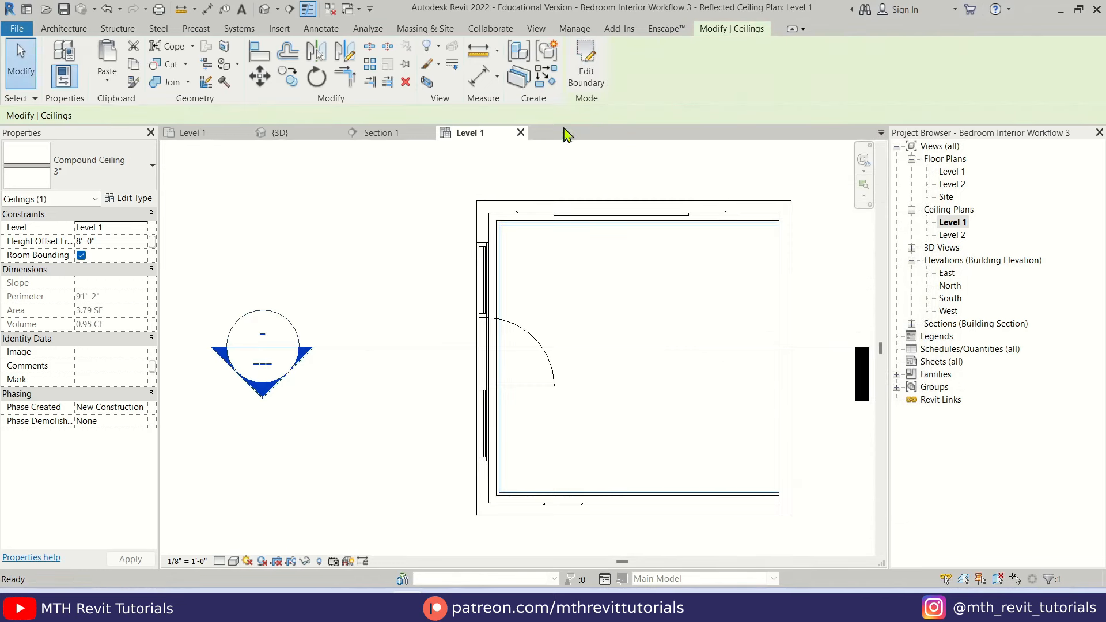
Examine the stepped ceiling in the Section 1 view and the whole room in the default 3D view
{"action": "double_click", "coordinate": [277, 400]}
{"action": "scroll", "coordinate": [708, 247], "scroll_direction": "up", "scroll_amount": 7}
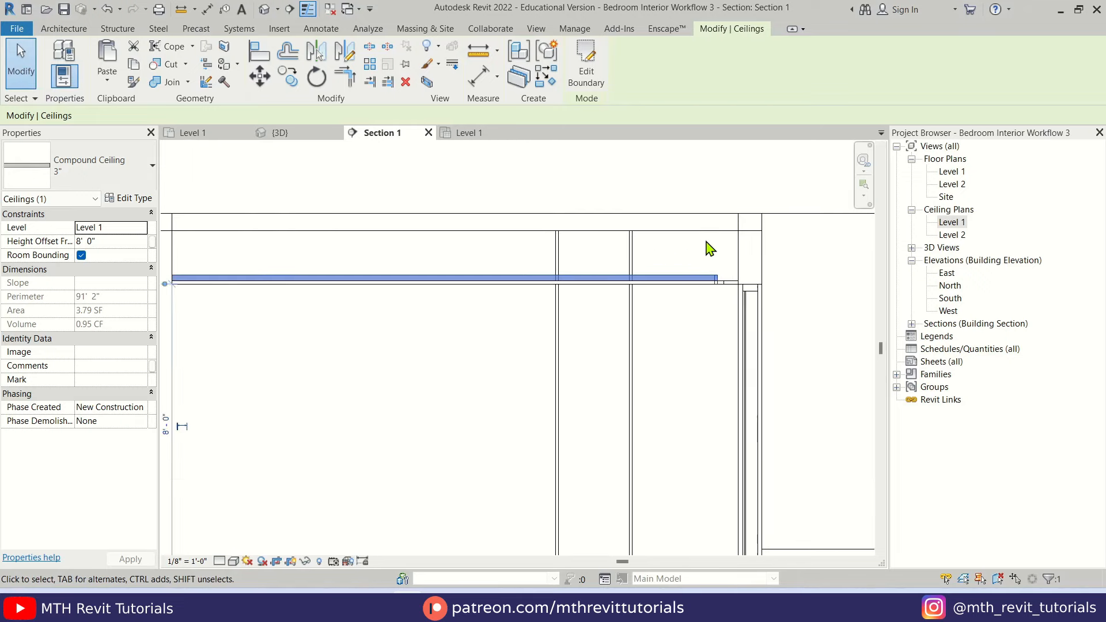
{"action": "left_click", "coordinate": [748, 222]}
{"action": "scroll", "coordinate": [717, 254], "scroll_direction": "down", "scroll_amount": 4}
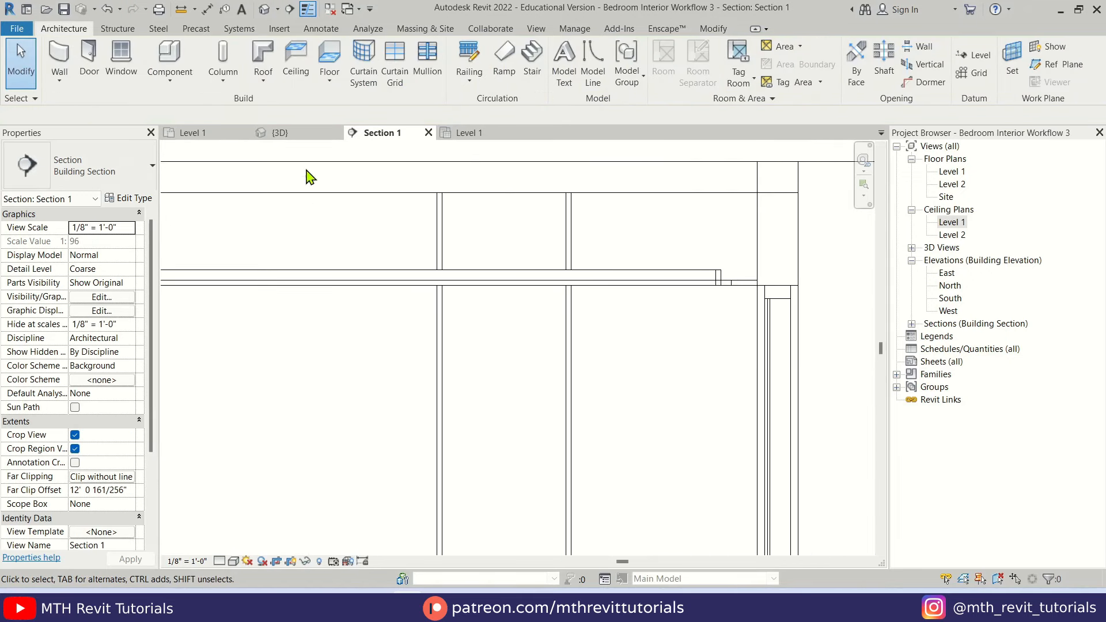
{"action": "left_click", "coordinate": [305, 134]}
{"action": "middle_click_drag", "start_coordinate": [392, 323], "coordinate": [554, 397], "text": "shift"}
{"action": "middle_click_drag", "start_coordinate": [632, 387], "coordinate": [635, 350]}
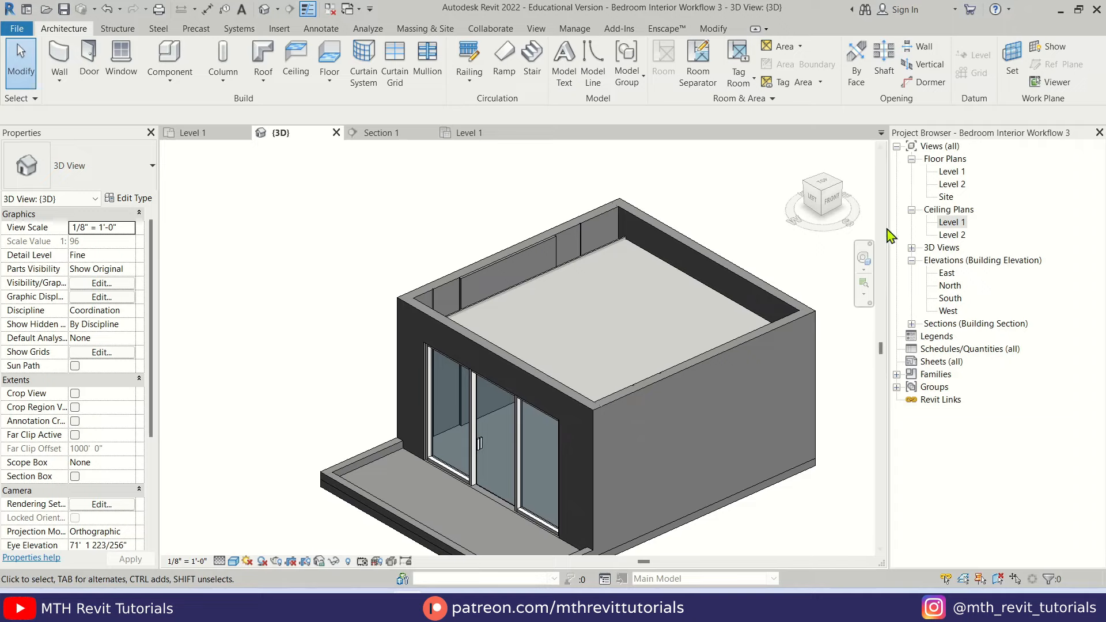
Start the Enscape render window and set the camera's horizontal field of view to 74° in the visual settings
{"action": "left_click", "coordinate": [667, 28]}
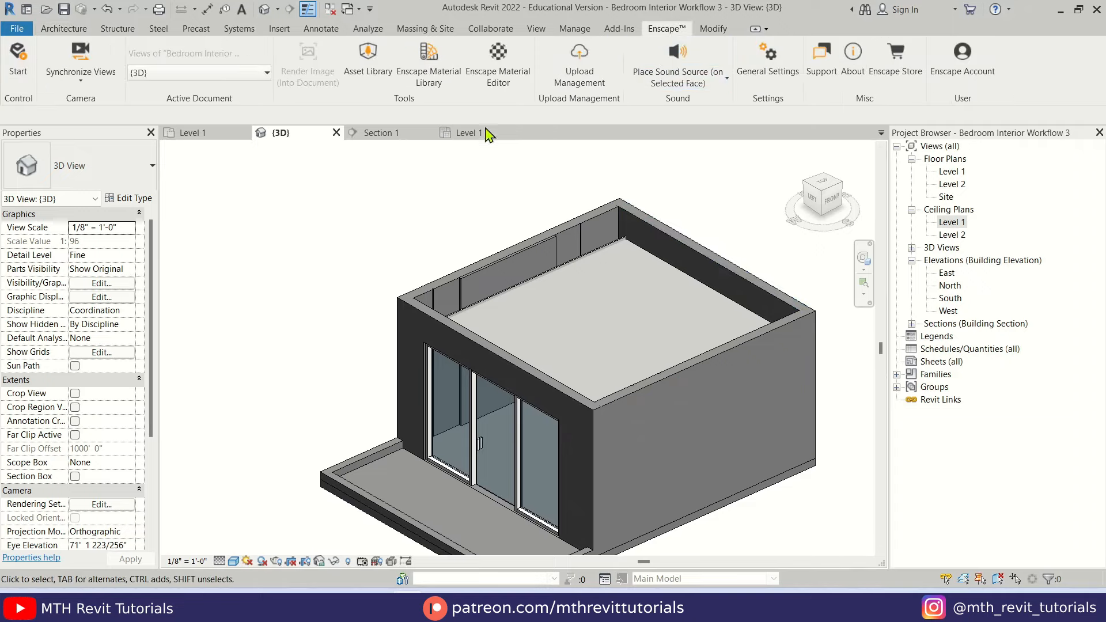
{"action": "left_click", "coordinate": [18, 57]}
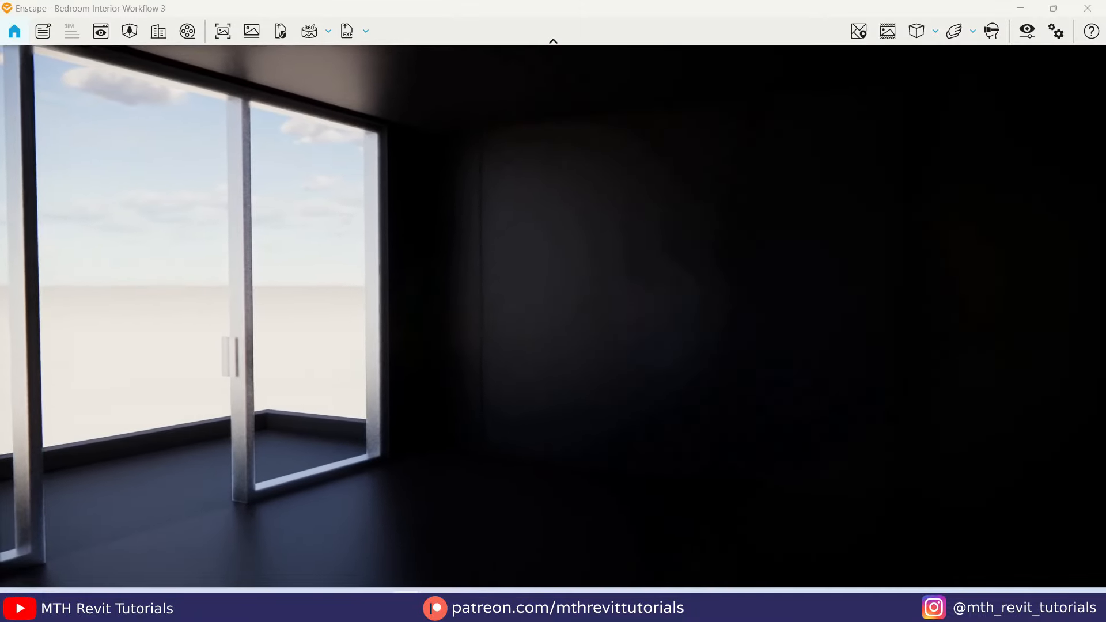
{"action": "left_click", "coordinate": [1028, 32]}
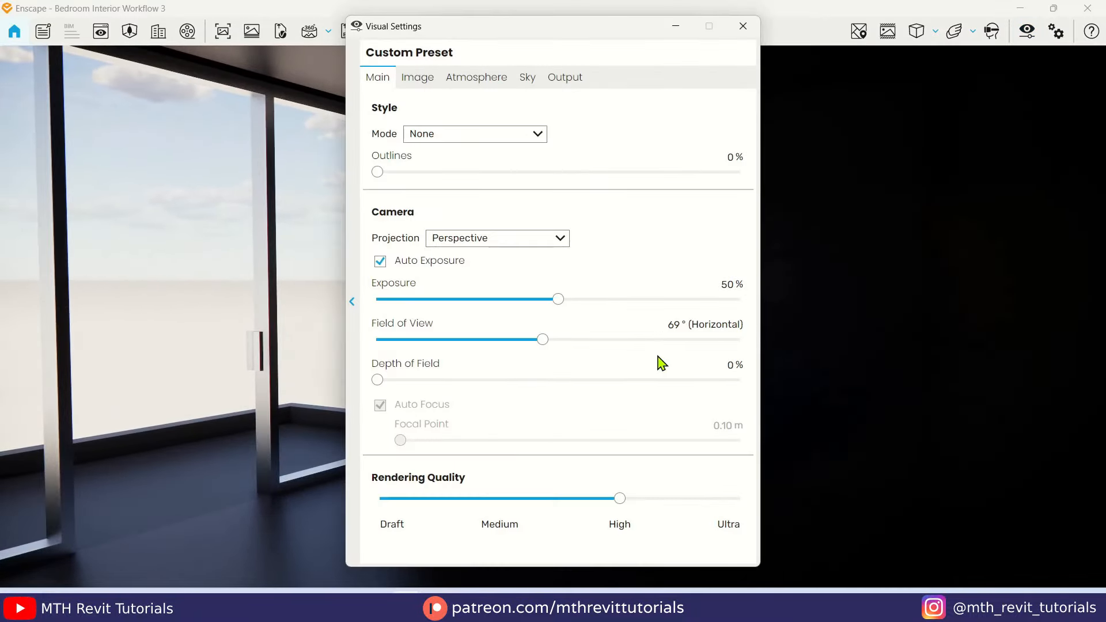
{"action": "left_click_drag", "start_coordinate": [547, 340], "coordinate": [561, 343]}
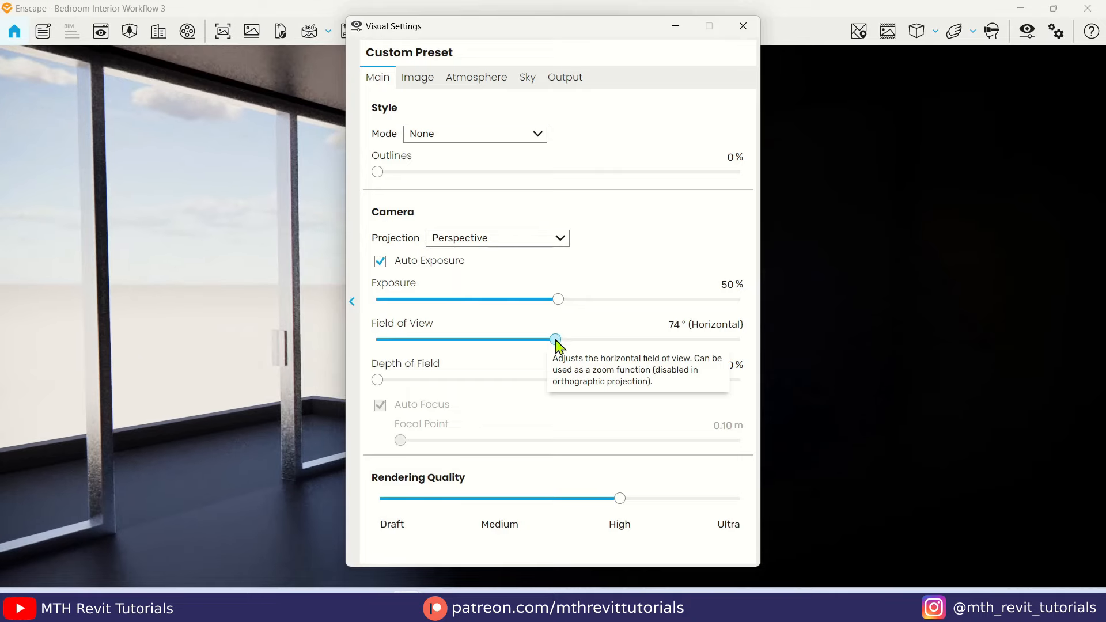
Rename the custom visual preset as V1 and close the visual settings
{"action": "left_click", "coordinate": [352, 301]}
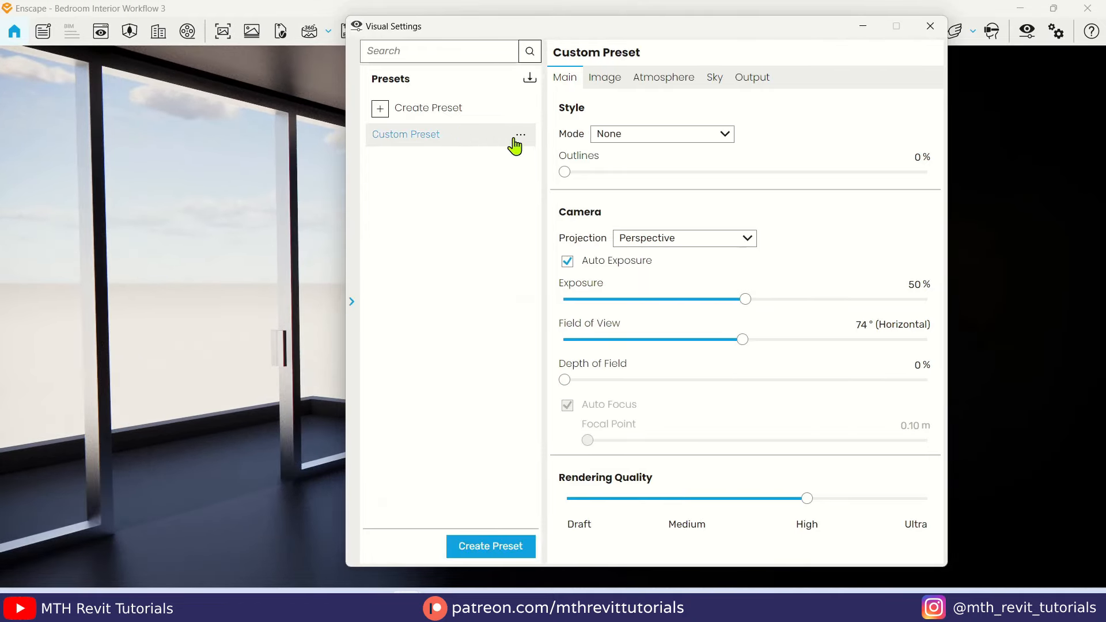
{"action": "left_click", "coordinate": [520, 136]}
{"action": "left_click", "coordinate": [534, 151]}
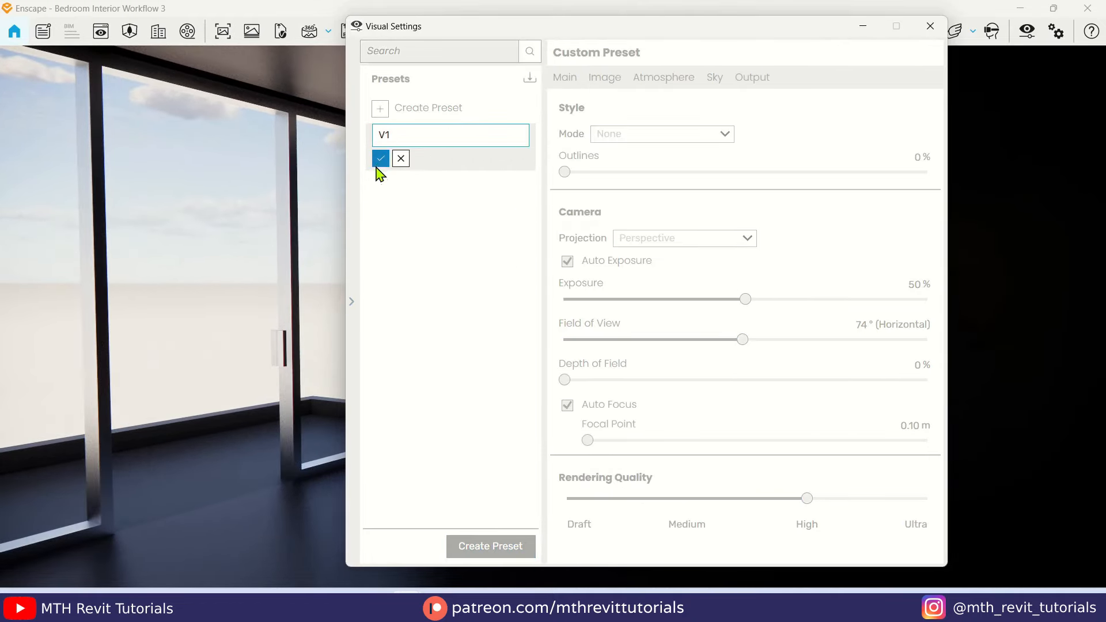
{"action": "left_click", "coordinate": [380, 159]}
{"action": "left_click", "coordinate": [931, 27]}
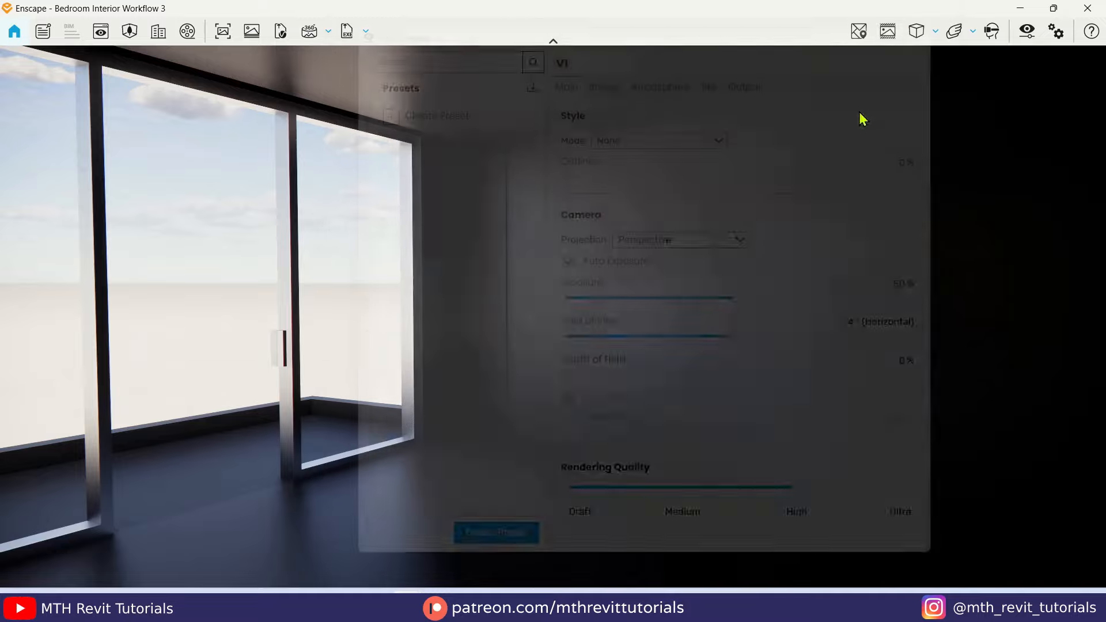
Frame the storefront corner in the render window and save it as a view named V1 linked to visual preset V1
{"action": "left_click_drag", "start_coordinate": [593, 233], "coordinate": [613, 228]}
{"action": "left_click_drag", "start_coordinate": [466, 233], "coordinate": [475, 232]}
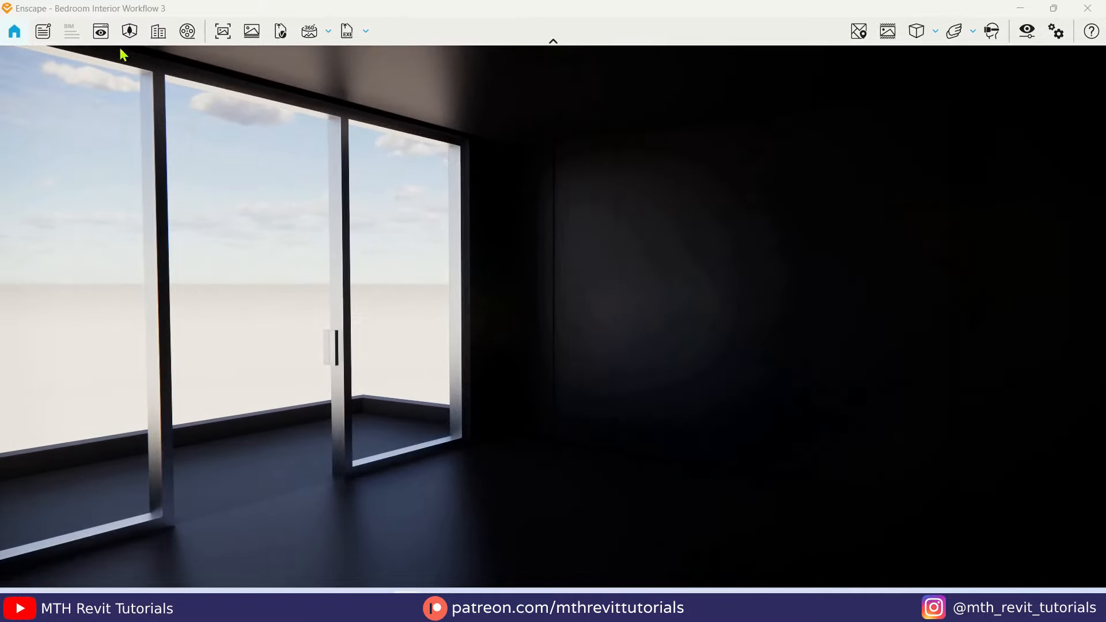
{"action": "left_click", "coordinate": [101, 31]}
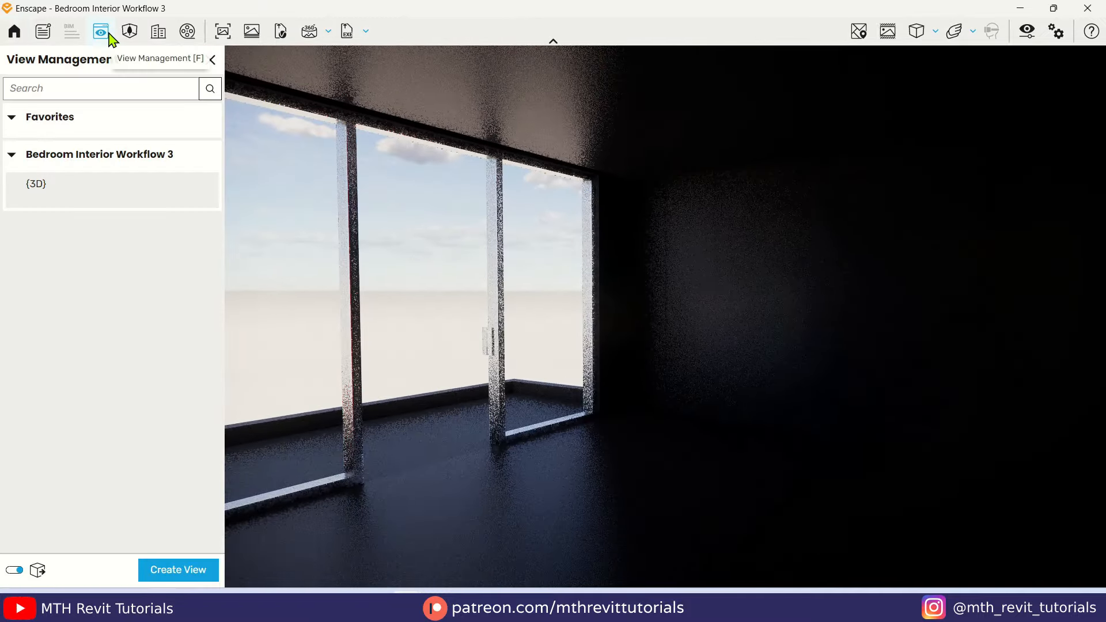
{"action": "left_click", "coordinate": [178, 570]}
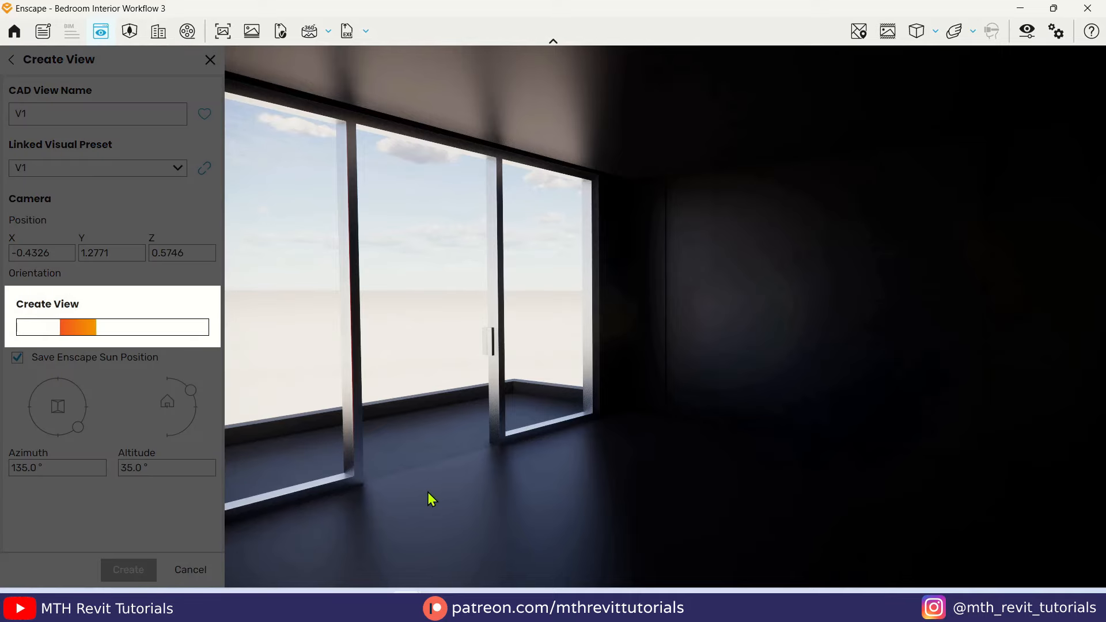
Switch to Revit, pause Enscape's live updates and hide the roof floor at Level 2 in the 3D view
{"action": "left_click", "coordinate": [332, 524]}
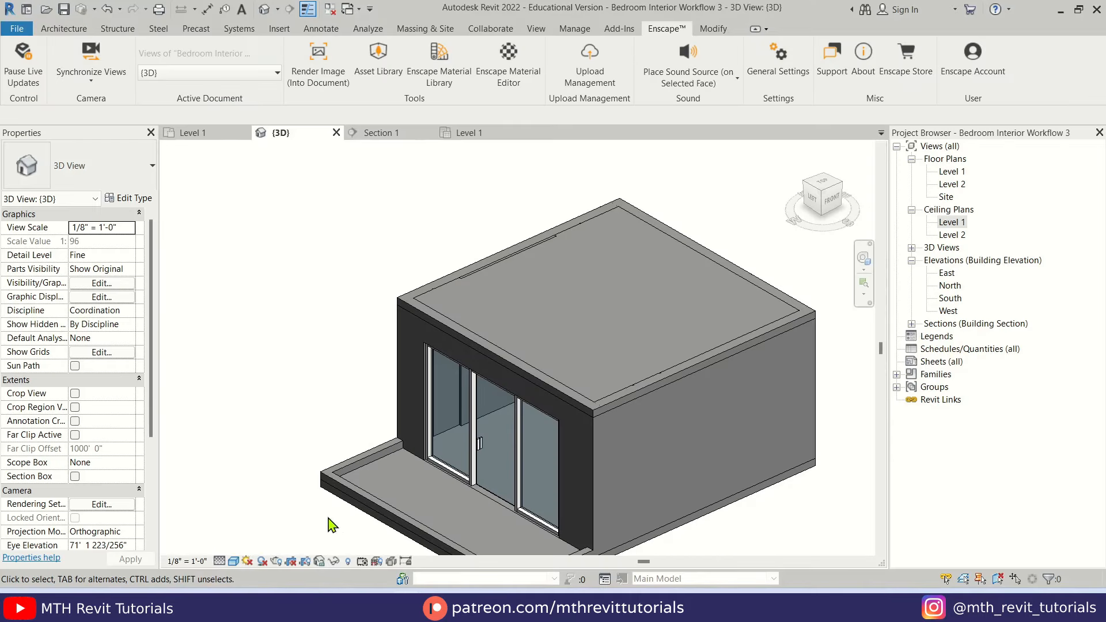
{"action": "left_click", "coordinate": [23, 72]}
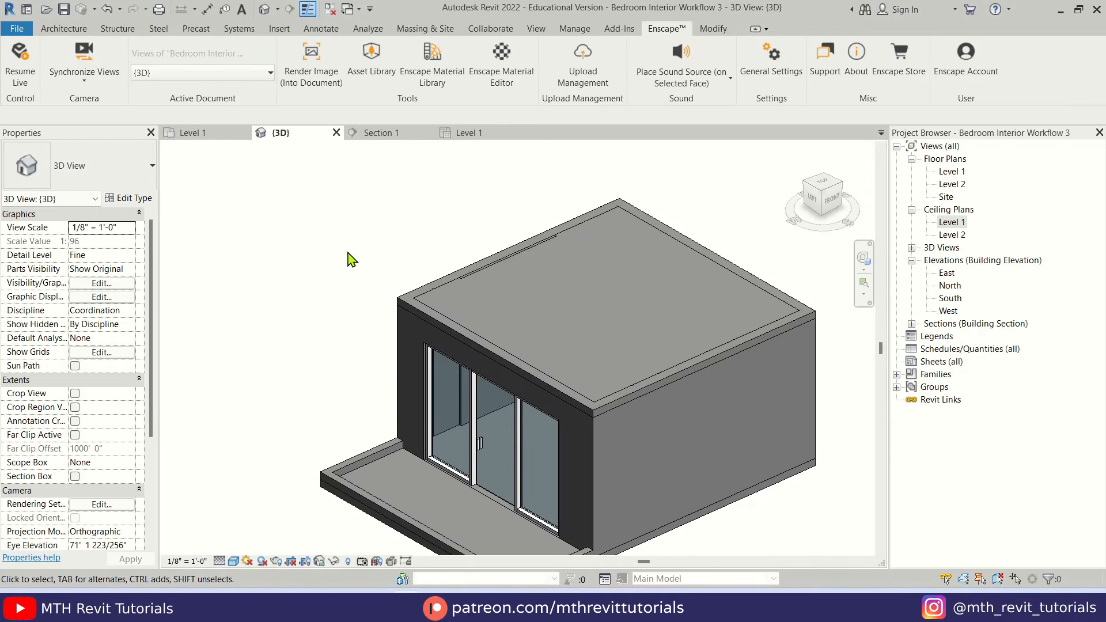
{"action": "scroll", "coordinate": [602, 420], "scroll_direction": "up", "scroll_amount": 5}
{"action": "left_click", "coordinate": [643, 340]}
{"action": "right_click", "coordinate": [642, 340]}
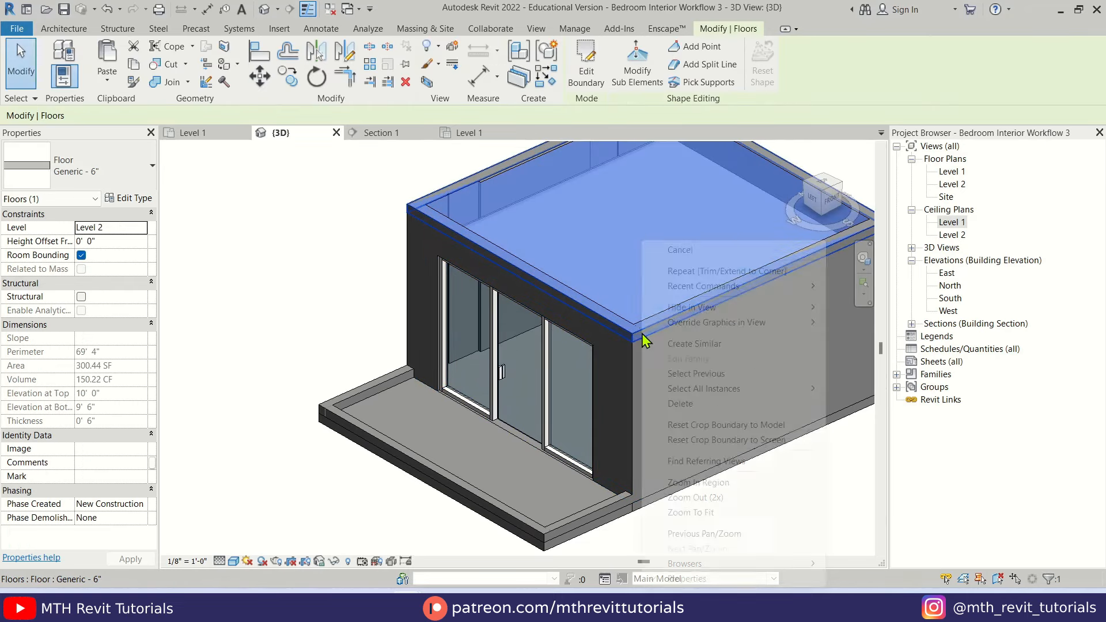
{"action": "left_click", "coordinate": [866, 308]}
Create a material named 00 Floor - Ext and assign it to the structure layer of the Generic Ext - 6" floor
{"action": "scroll", "coordinate": [689, 492], "scroll_direction": "up", "scroll_amount": 5}
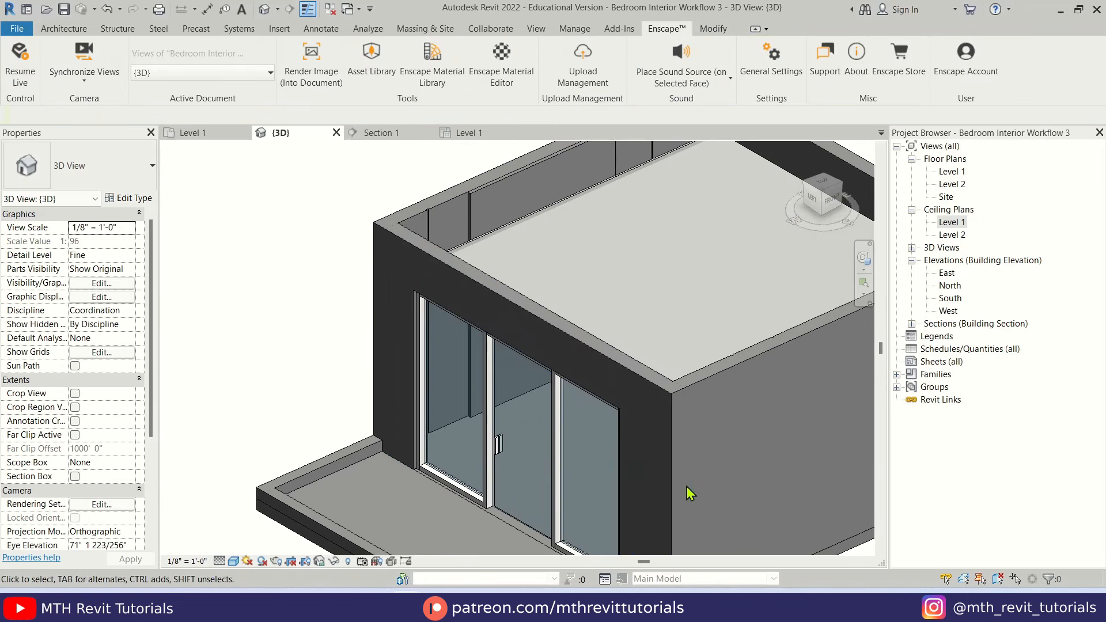
{"action": "middle_click_drag", "start_coordinate": [669, 467], "coordinate": [539, 422]}
{"action": "left_click", "coordinate": [548, 454]}
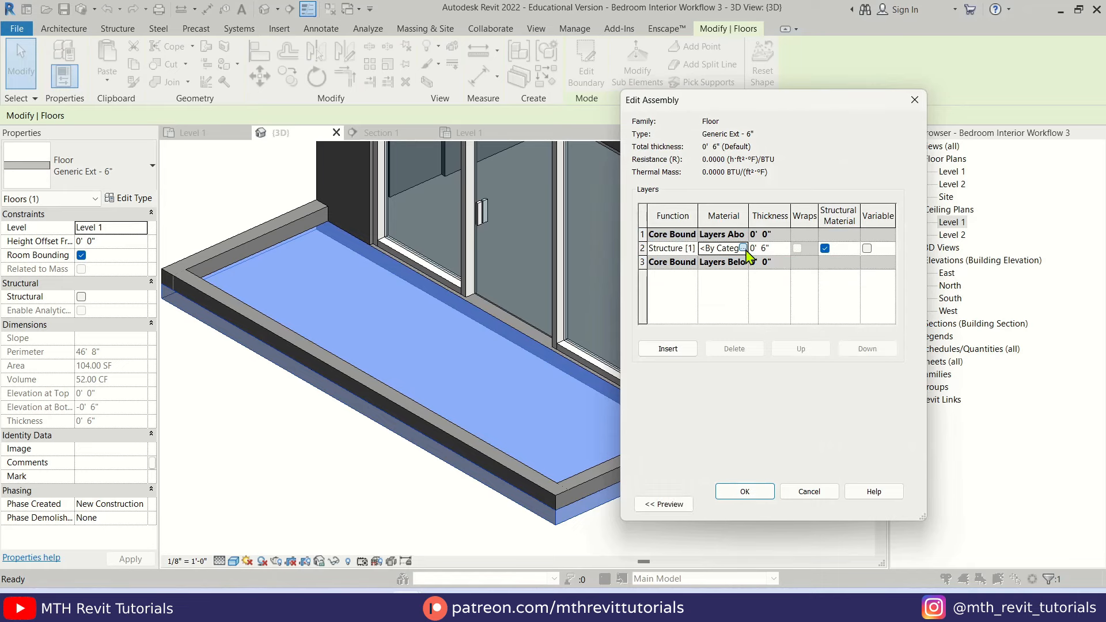
{"action": "left_click", "coordinate": [744, 248]}
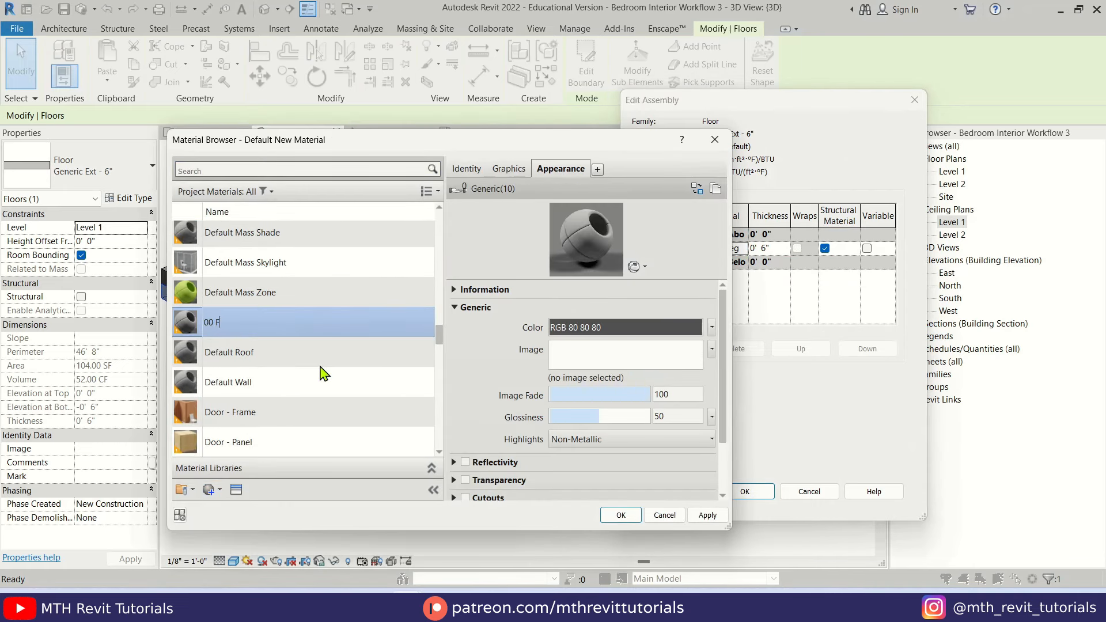
{"action": "key", "text": "Return"}
{"action": "left_click", "coordinate": [621, 515]}
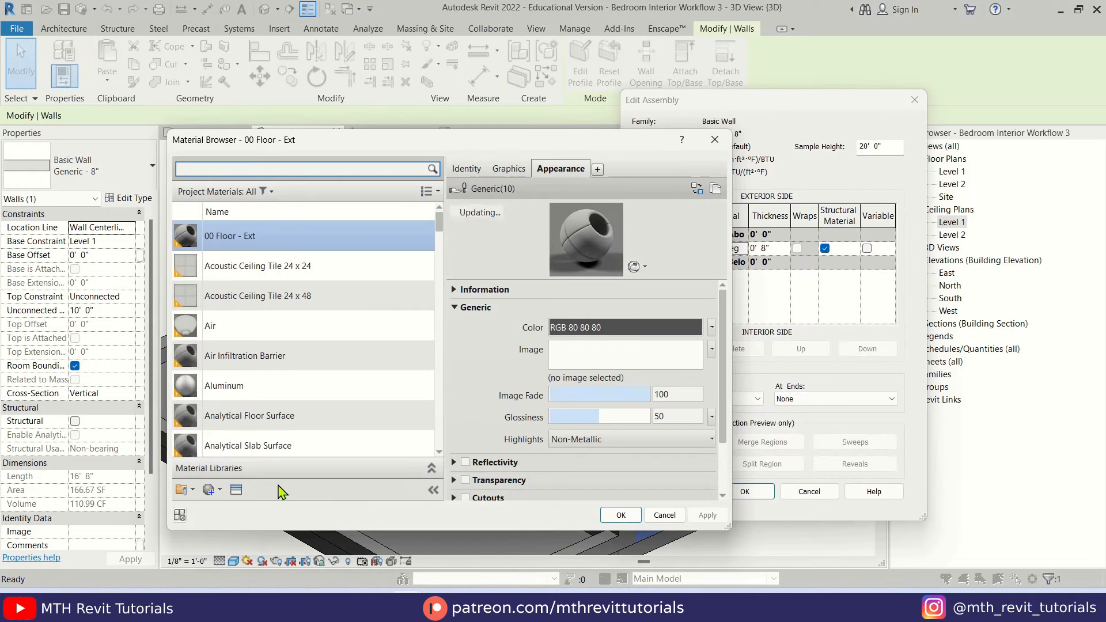
Create the materials 00 Wall for the Generic - 8" wall and 00 Floor - Int for the Generic - 6" interior floor
{"action": "right_click", "coordinate": [271, 341]}
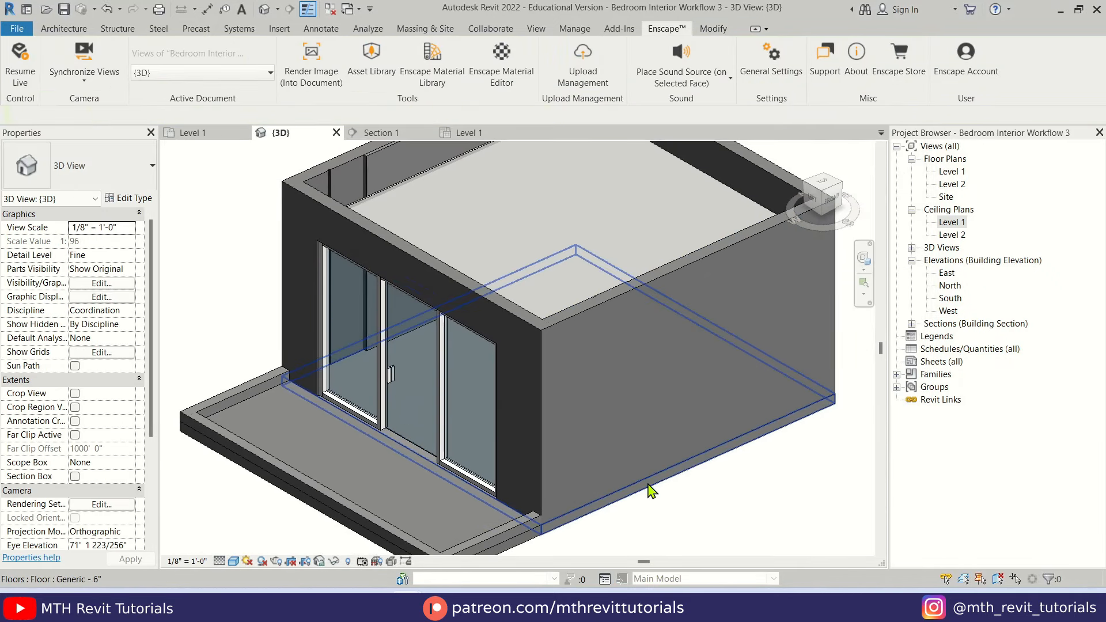
{"action": "left_click", "coordinate": [655, 486]}
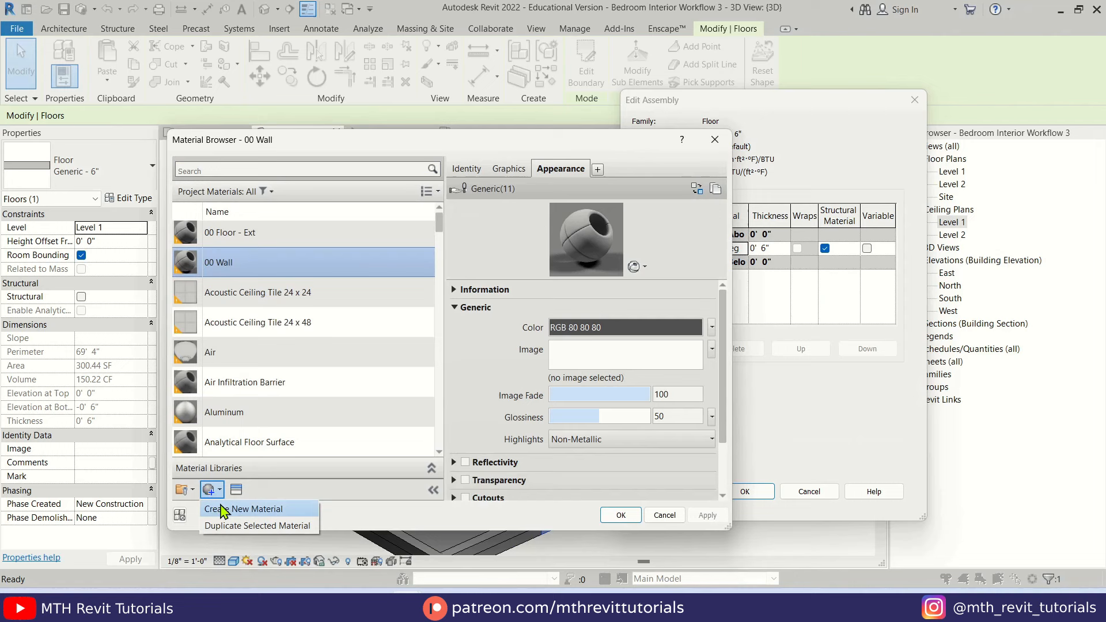
{"action": "left_click", "coordinate": [222, 505]}
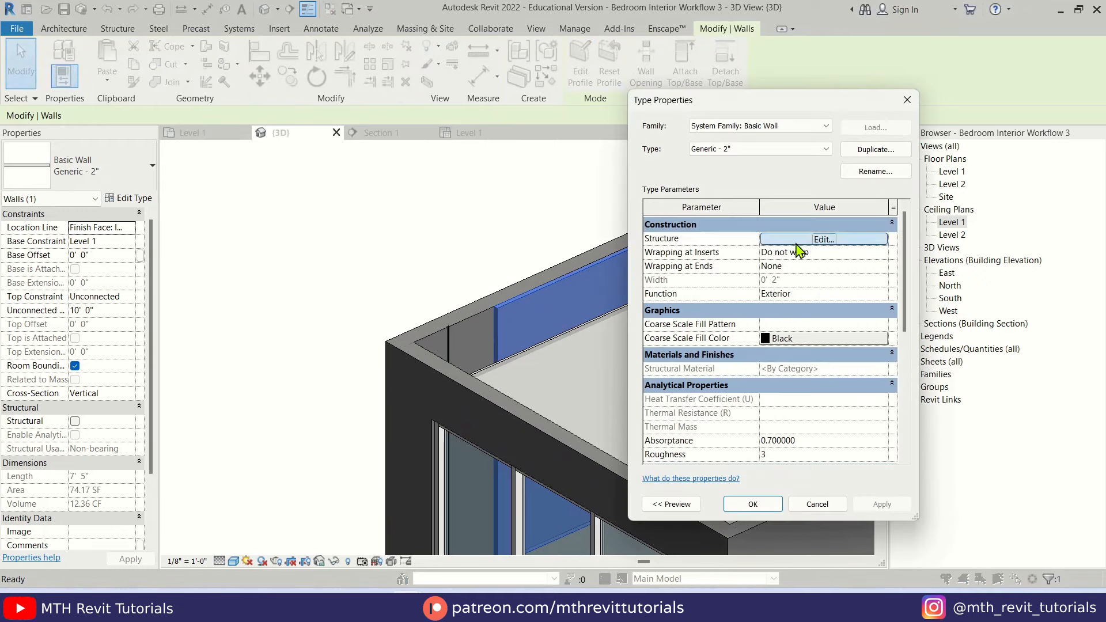
Assign a structure material to the Generic - 2" feature wall type
{"action": "left_click", "coordinate": [797, 241]}
{"action": "left_click", "coordinate": [745, 492]}
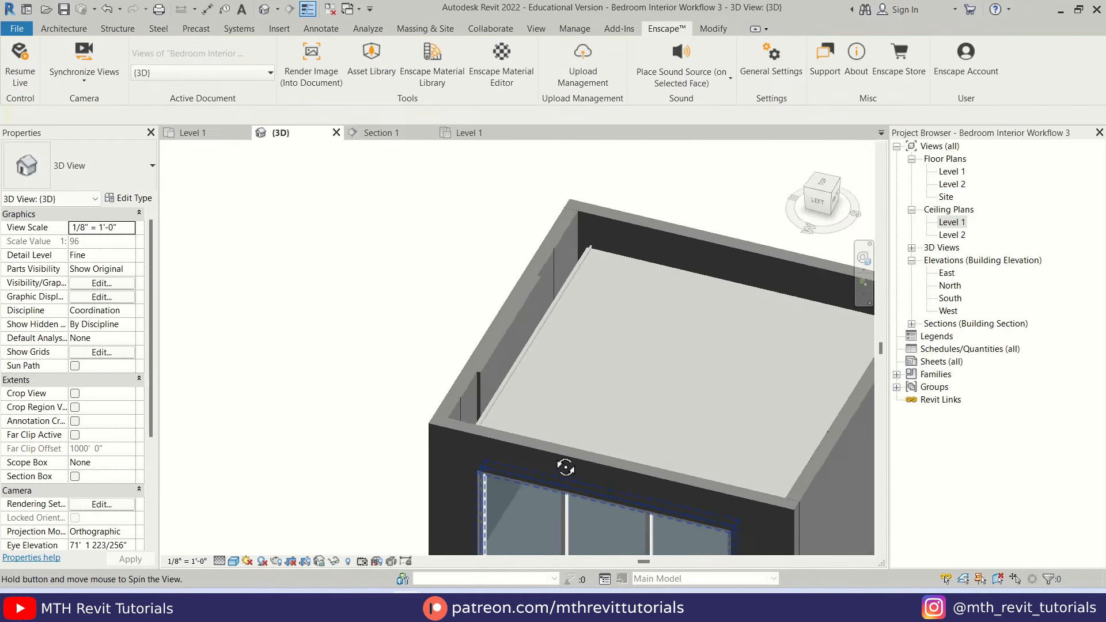
Create a material named 00 - Ceiling and assign it to the structure layer of the 3" compound ceiling
{"action": "scroll", "coordinate": [506, 309], "scroll_direction": "up", "scroll_amount": 3}
{"action": "left_click", "coordinate": [501, 310]}
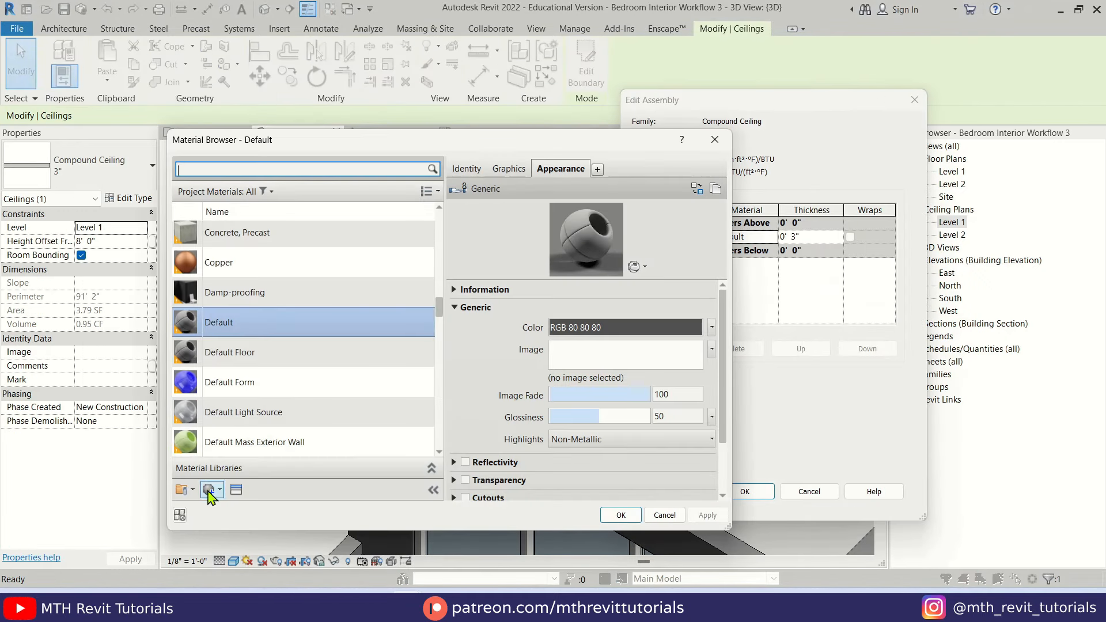
{"action": "left_click", "coordinate": [208, 490]}
{"action": "right_click", "coordinate": [271, 340]}
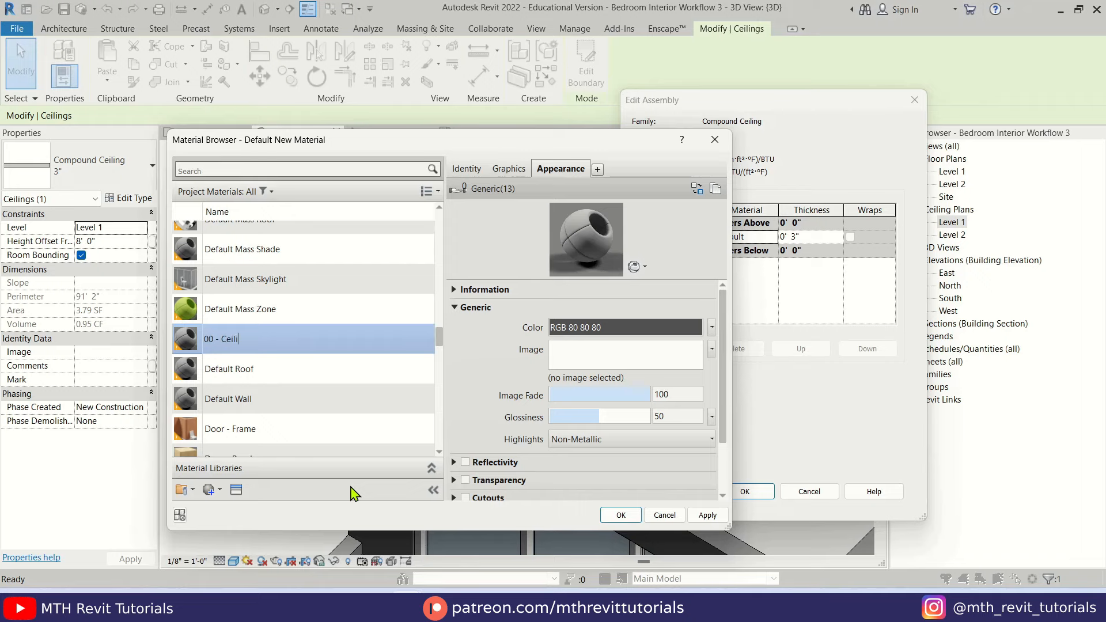
{"action": "key", "text": "Return"}
{"action": "left_click", "coordinate": [621, 516]}
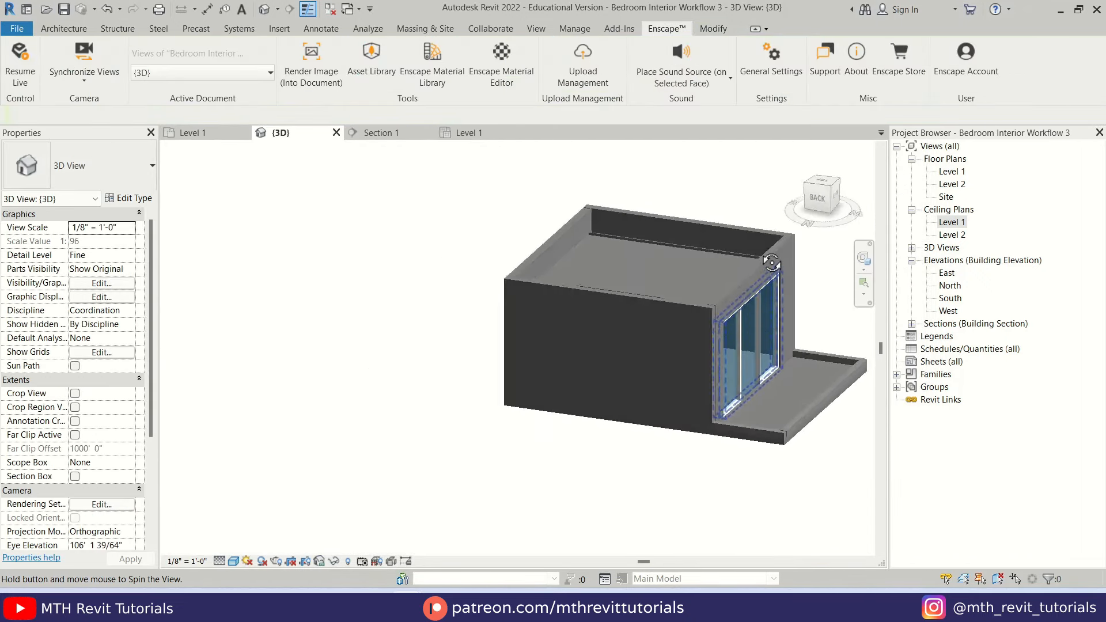
Arrange Revit and Enscape side by side with Revit wider, close the view management list, and resume live updates
{"action": "middle_click_drag", "start_coordinate": [773, 262], "coordinate": [528, 357], "text": "shift"}
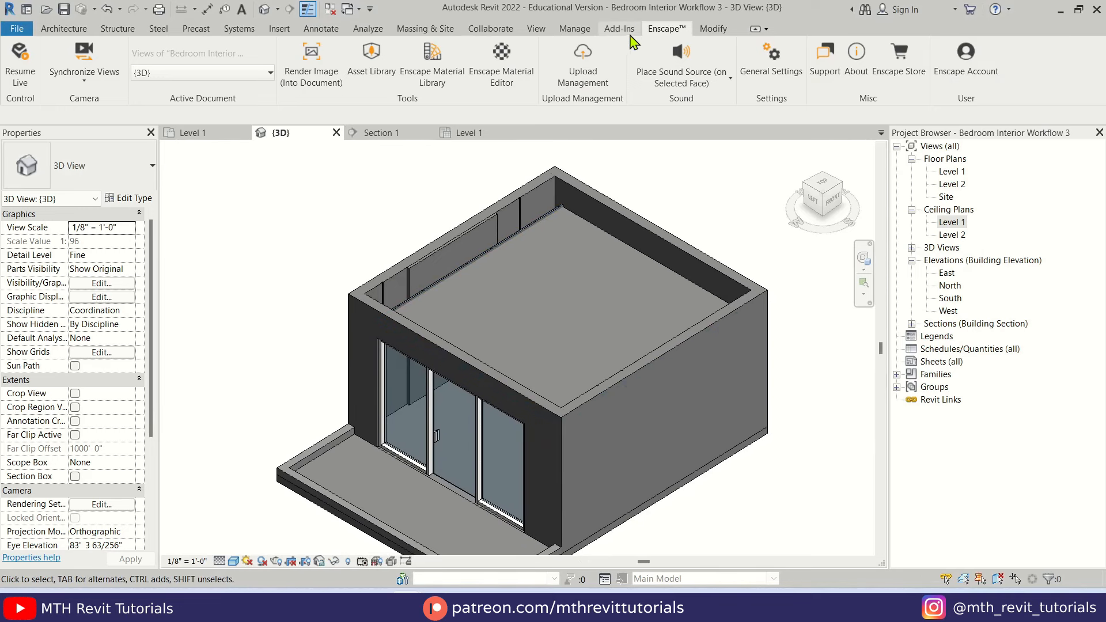
{"action": "left_click_drag", "start_coordinate": [643, 9], "coordinate": [374, 38]}
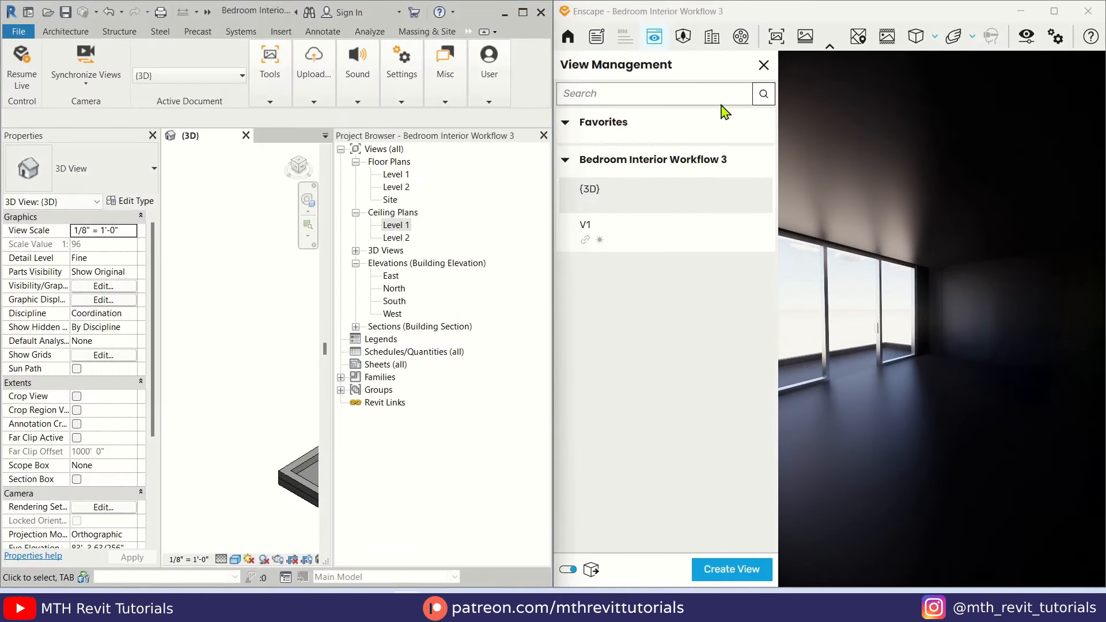
{"action": "left_click", "coordinate": [764, 65]}
{"action": "left_click_drag", "start_coordinate": [544, 338], "coordinate": [755, 331]}
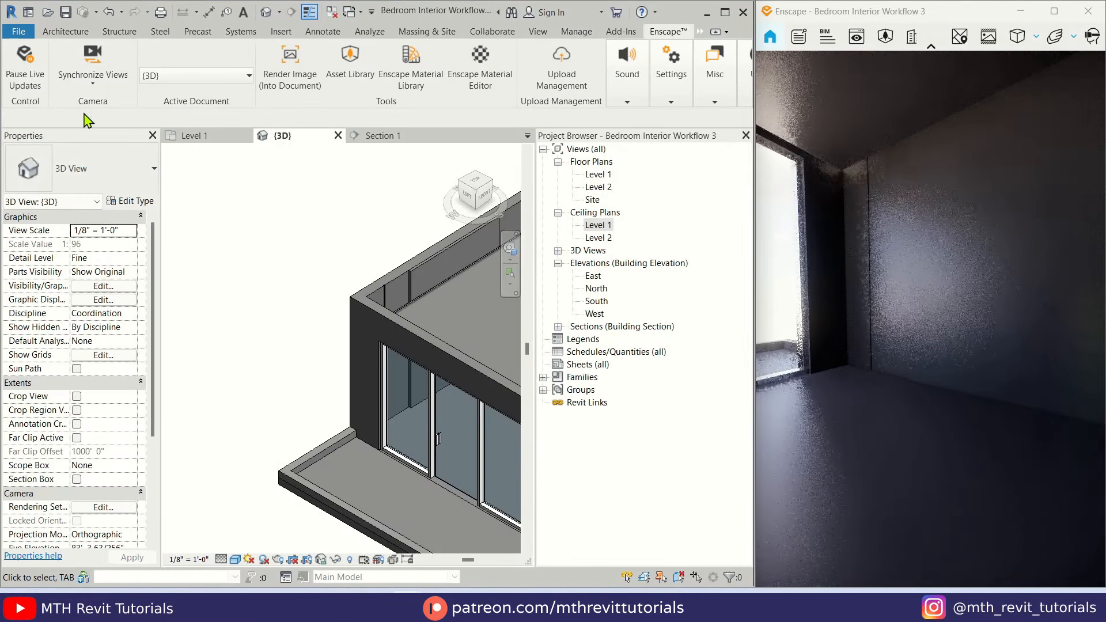
Replace the 00 - Ceiling material with Plaster 01 from the Enscape material library and look at it in the render
{"action": "left_click", "coordinate": [474, 63]}
{"action": "left_click", "coordinate": [167, 89]}
{"action": "left_click", "coordinate": [285, 63]}
{"action": "left_click", "coordinate": [363, 153]}
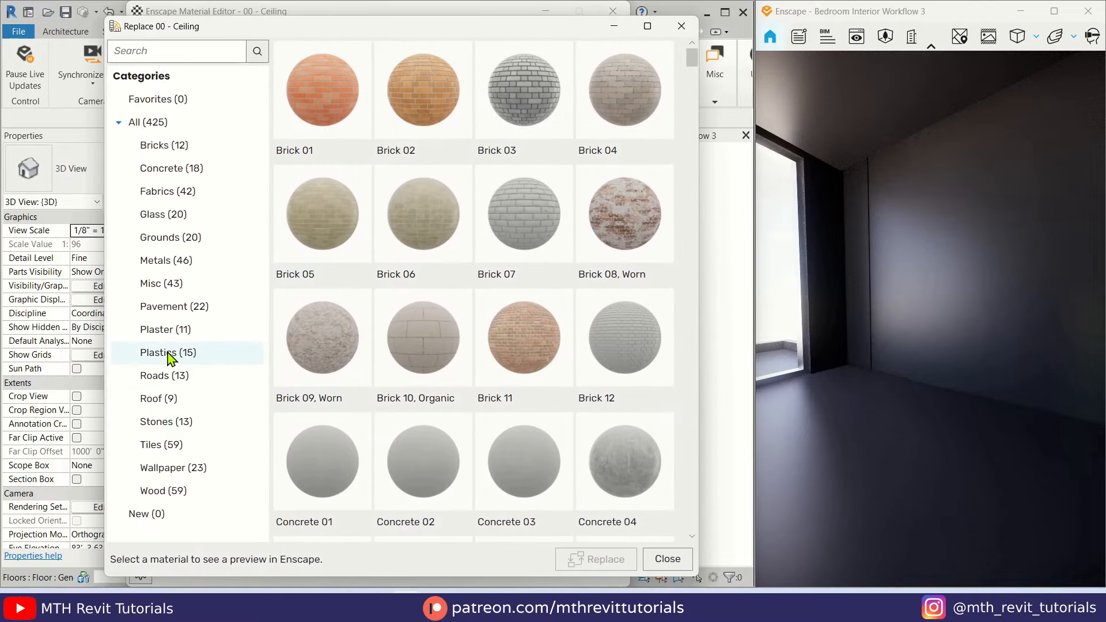
{"action": "left_click", "coordinate": [167, 336]}
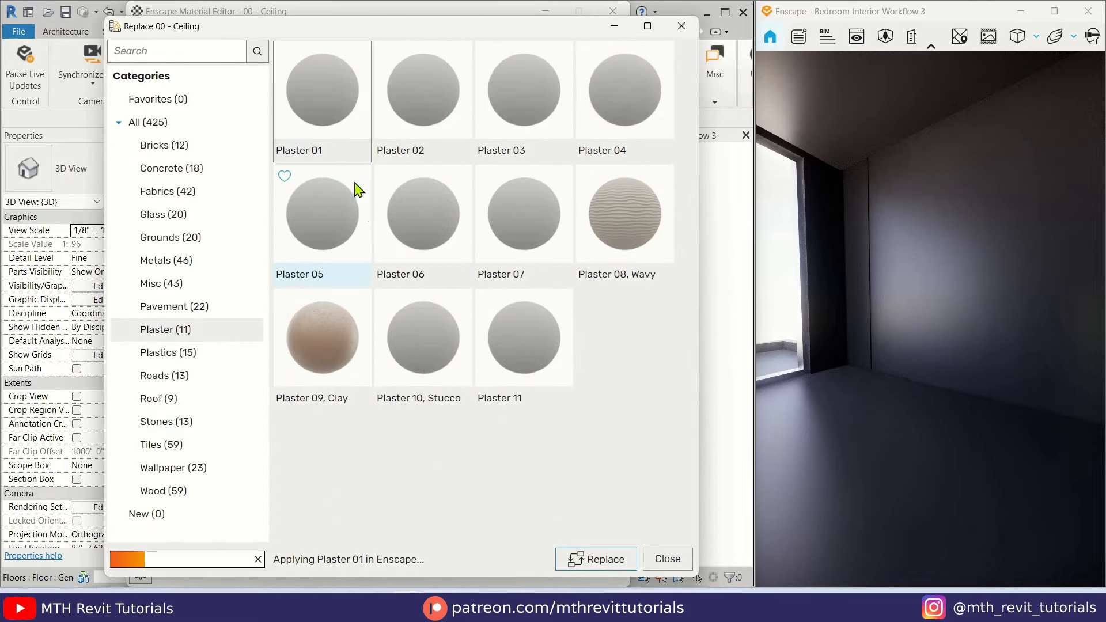
{"action": "left_click", "coordinate": [599, 564]}
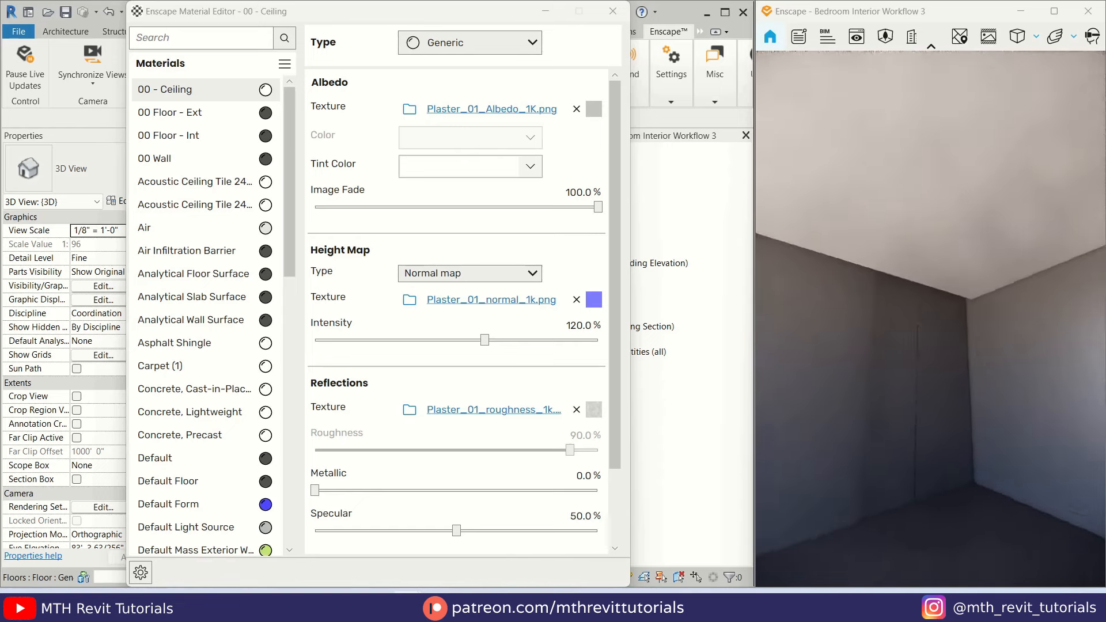
{"action": "mouse_move", "coordinate": [967, 346]}
{"action": "left_mouse_down"}
{"action": "mouse_move", "coordinate": [969, 392]}
{"action": "mouse_move", "coordinate": [969, 346]}
{"action": "left_mouse_up"}
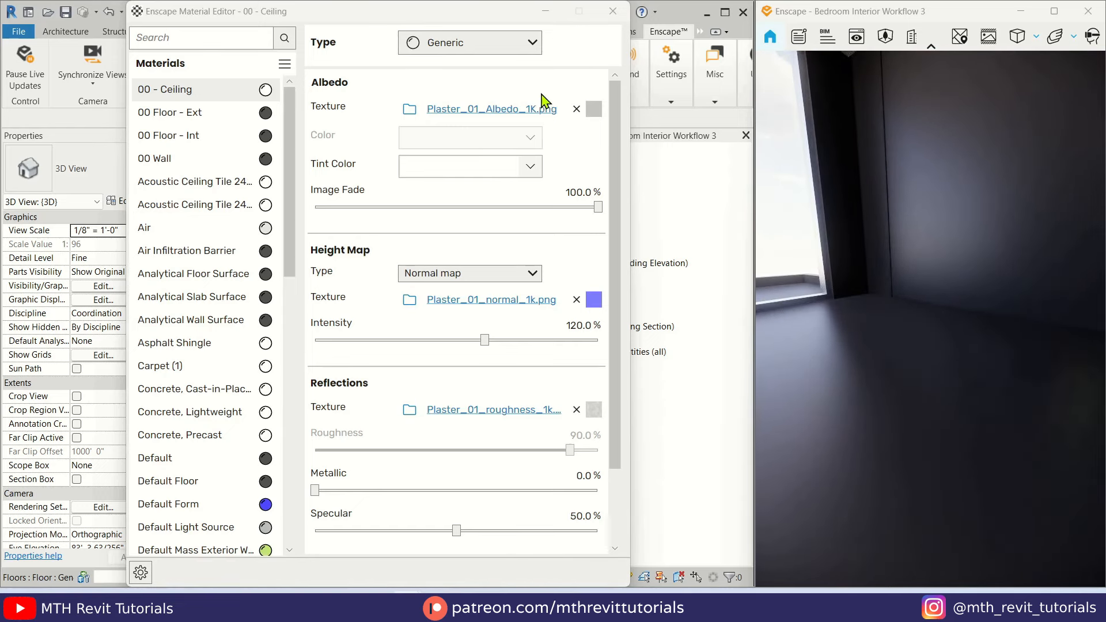
Replace the 00 Floor - Ext material with Gravel 02 from the Grounds category, checking the preview on the terrace
{"action": "left_click", "coordinate": [265, 112]}
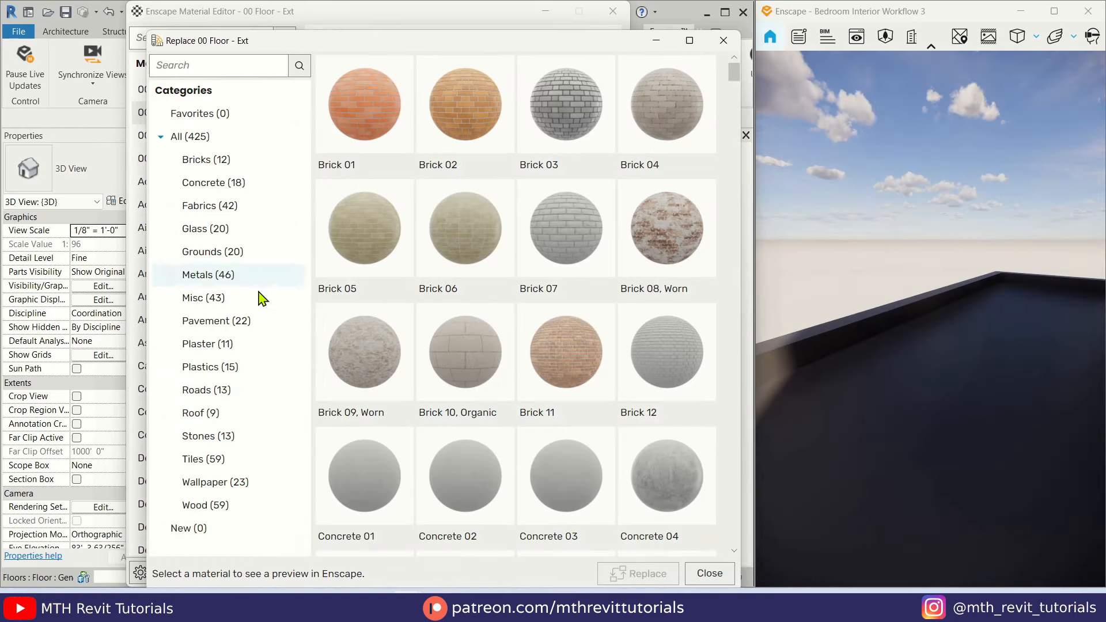
{"action": "left_click", "coordinate": [216, 252]}
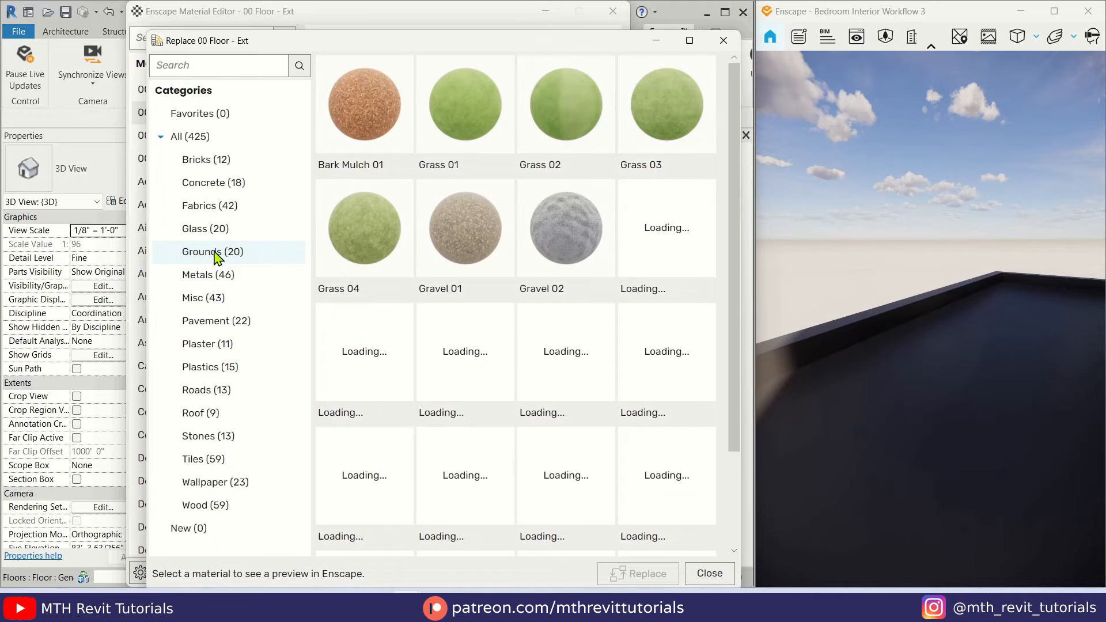
{"action": "left_click", "coordinate": [571, 249]}
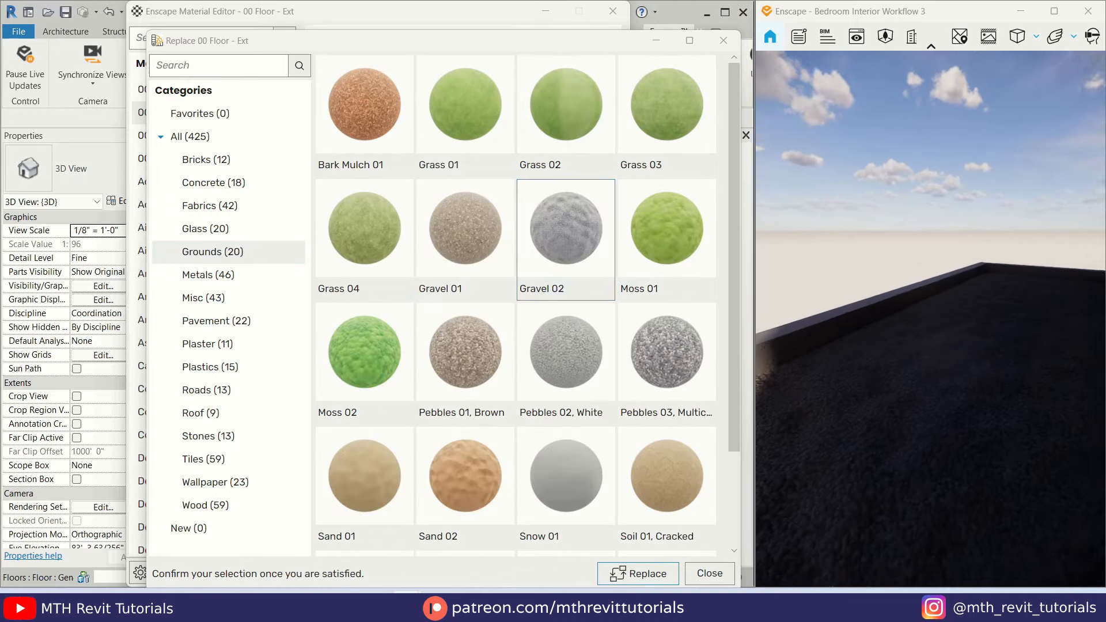
{"action": "scroll", "coordinate": [939, 346], "scroll_direction": "up", "scroll_amount": 5}
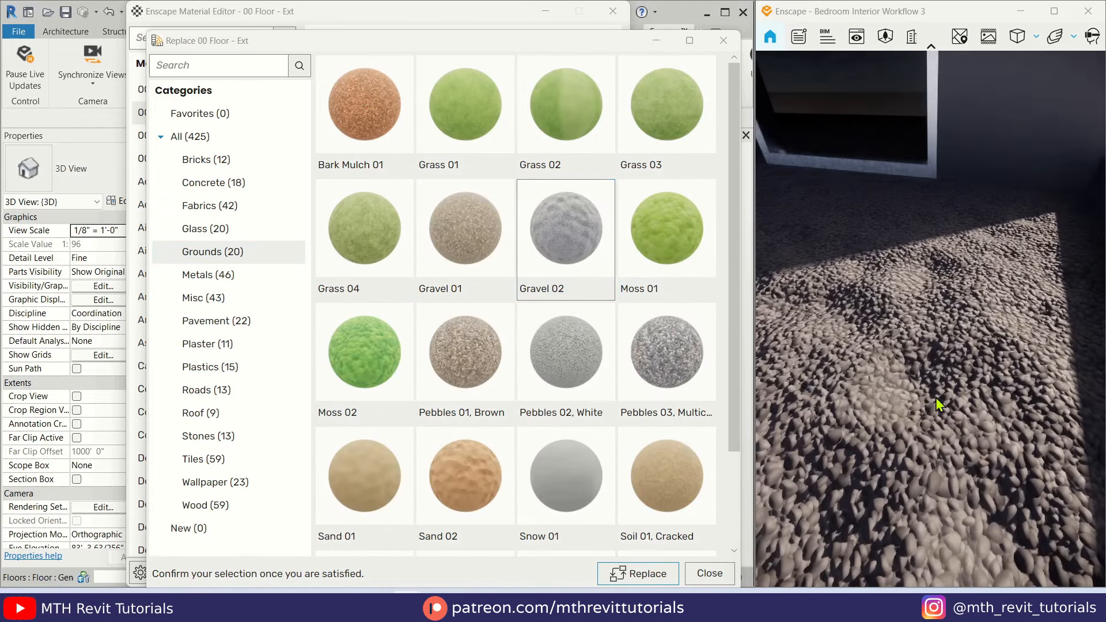
{"action": "right_click_drag", "start_coordinate": [939, 405], "coordinate": [945, 323]}
{"action": "left_click_drag", "start_coordinate": [853, 382], "coordinate": [916, 388]}
{"action": "scroll", "coordinate": [895, 386], "scroll_direction": "up", "scroll_amount": 4}
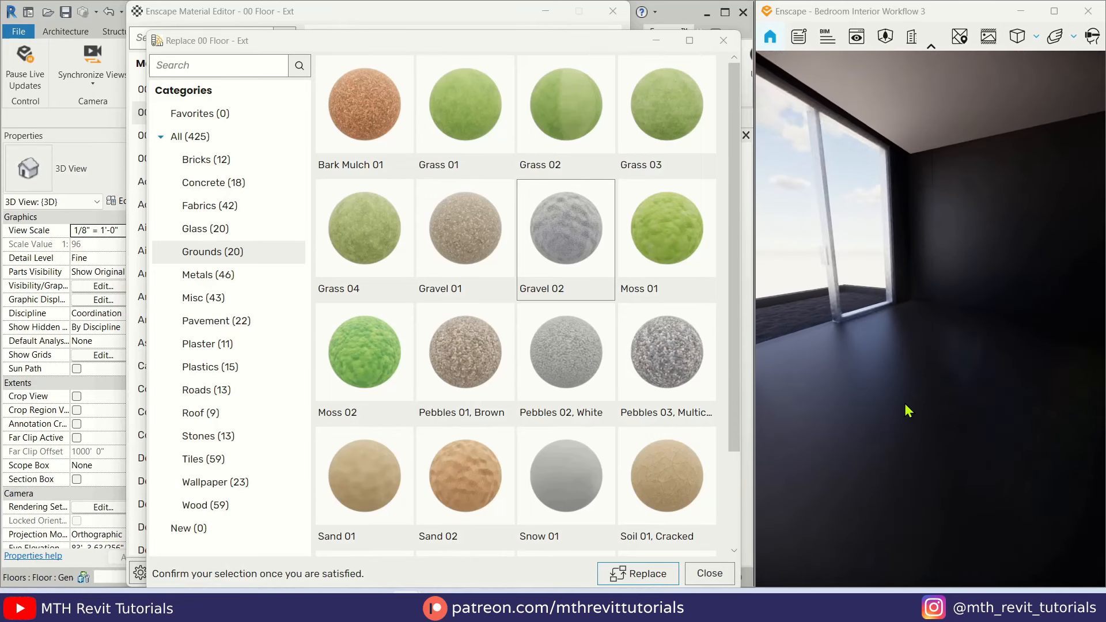
{"action": "left_click", "coordinate": [657, 571]}
Choose Velour 02 from the Fabrics category as the replacement for the 00 Floor - Int material, previewing Fabric 11 first
{"action": "left_click", "coordinate": [191, 136]}
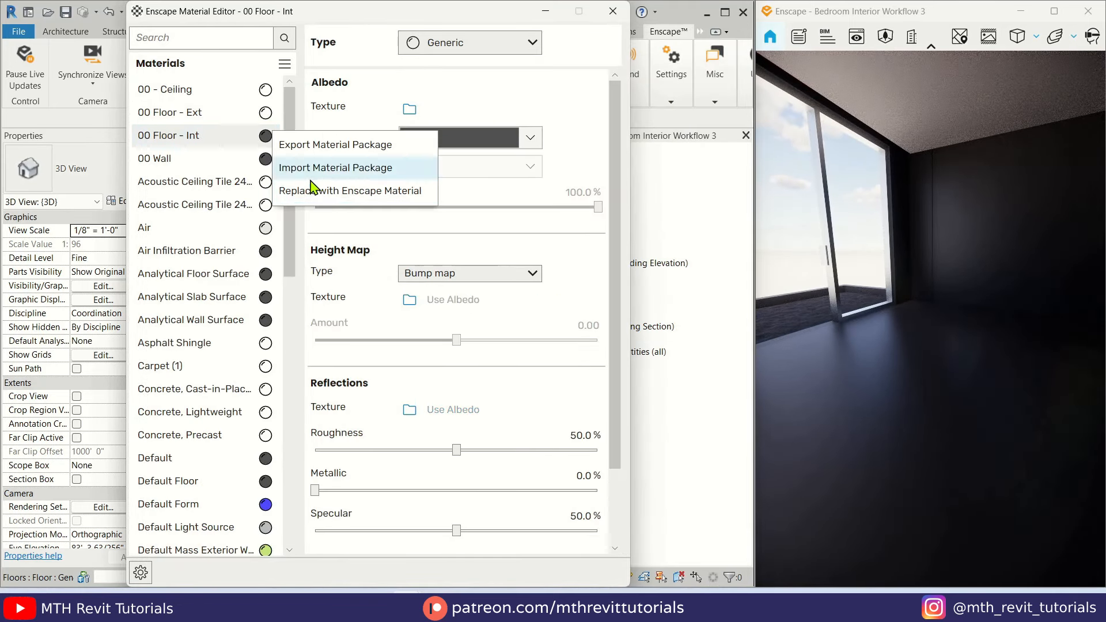
{"action": "left_click", "coordinate": [316, 191]}
{"action": "left_click", "coordinate": [104, 213]}
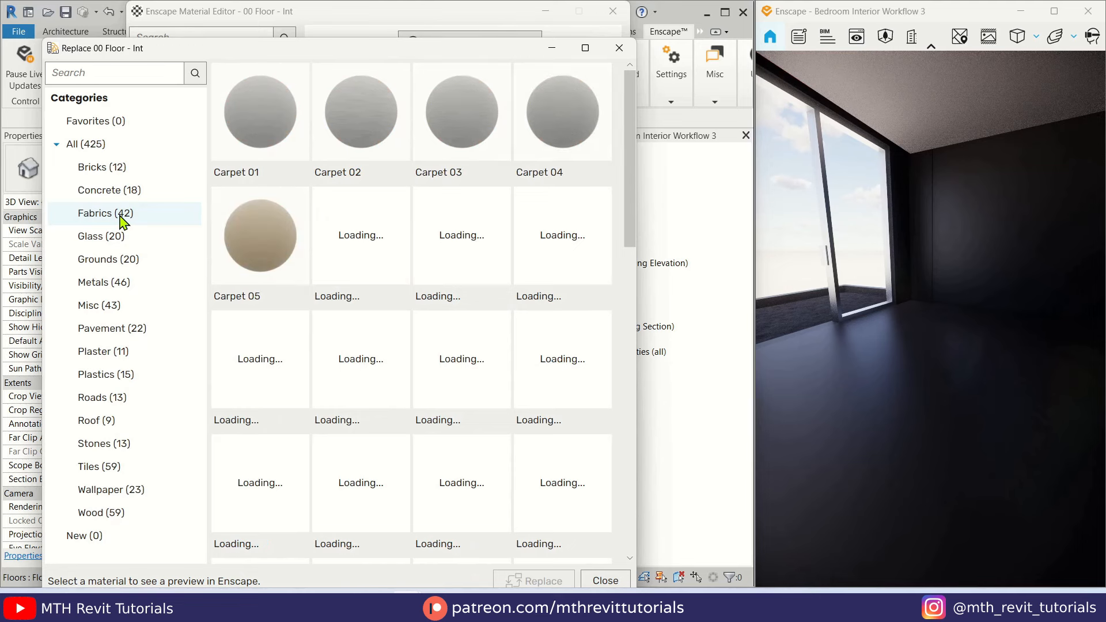
{"action": "scroll", "coordinate": [390, 345], "scroll_direction": "down", "scroll_amount": 10}
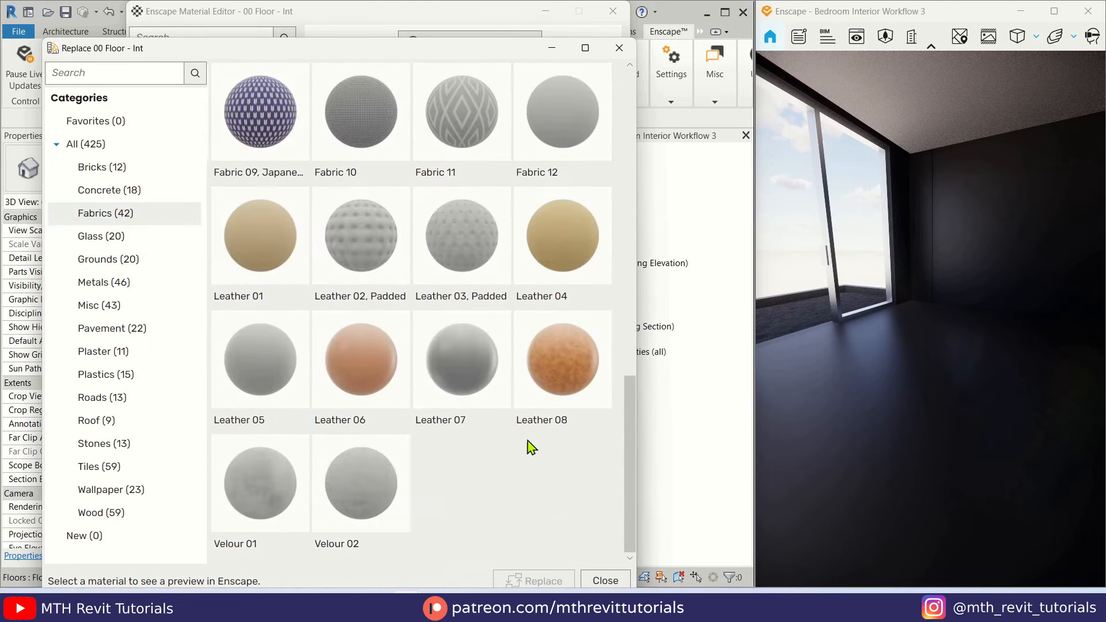
{"action": "scroll", "coordinate": [925, 375], "scroll_direction": "up", "scroll_amount": 4}
{"action": "left_click_drag", "start_coordinate": [925, 375], "coordinate": [929, 449]}
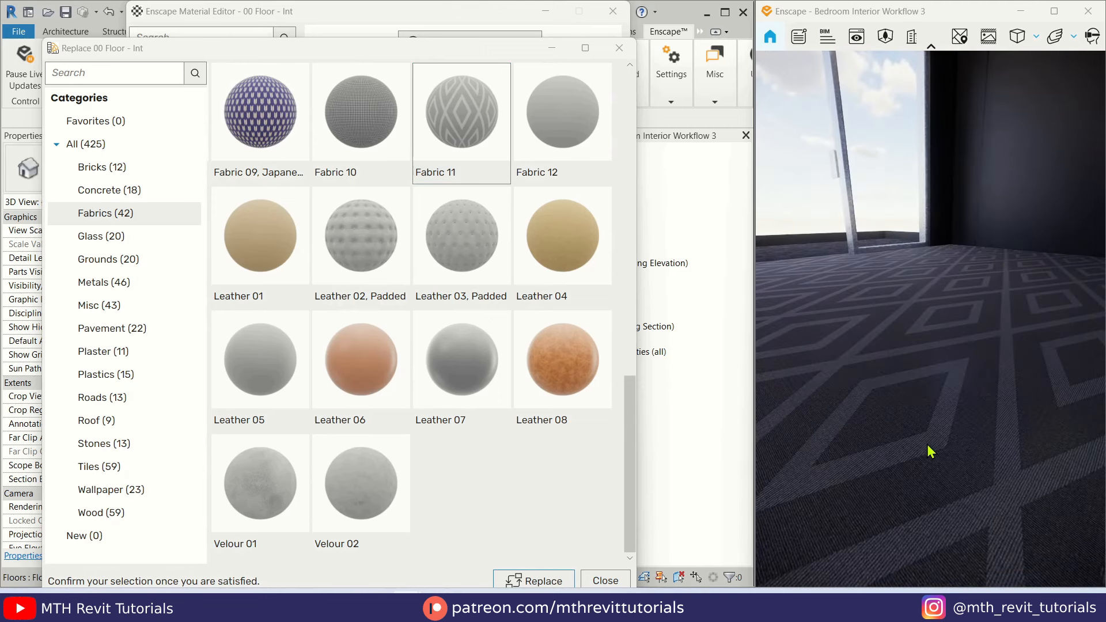
{"action": "left_click", "coordinate": [397, 496]}
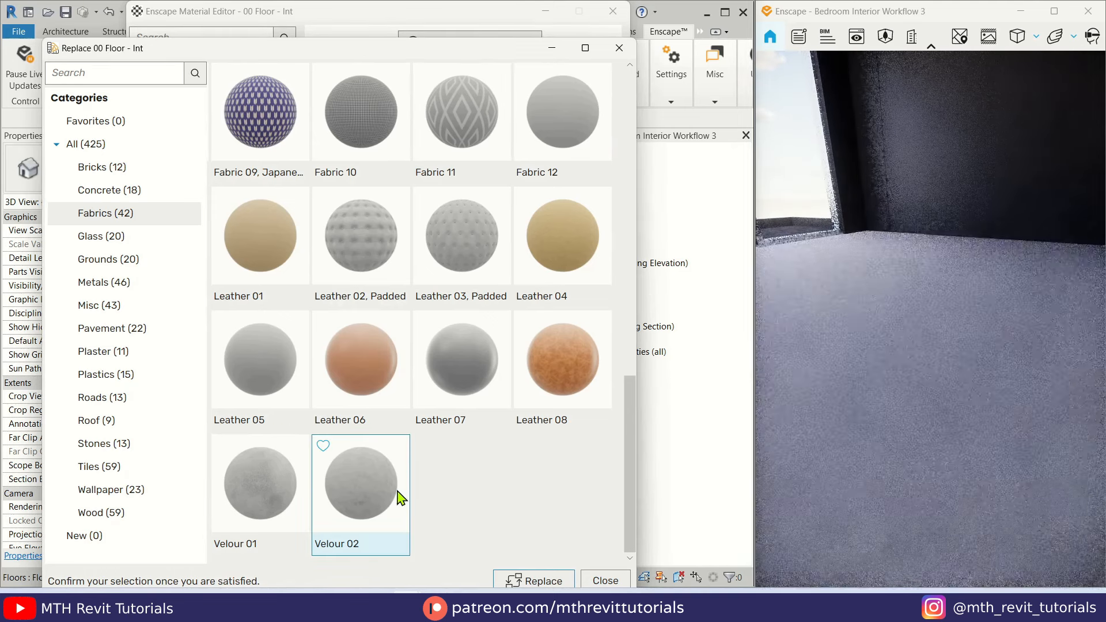
{"action": "left_click_drag", "start_coordinate": [1003, 78], "coordinate": [1030, 65]}
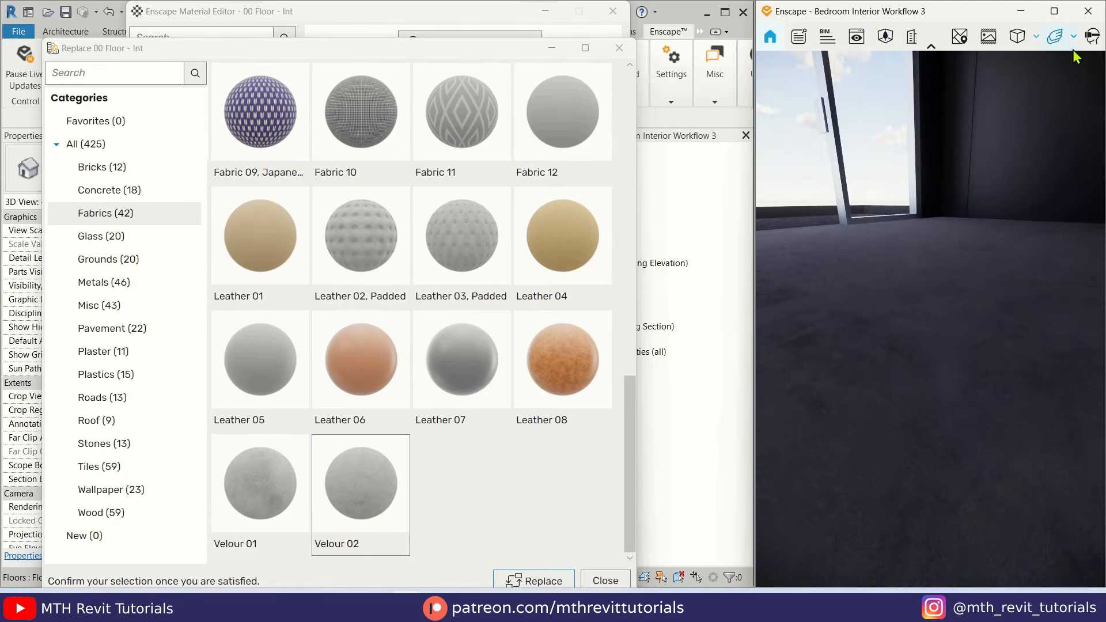
Widen the Enscape window, raise the V1 preset's exposure to 70%, and confirm the Velour 02 replacement for the interior floor
{"action": "left_click", "coordinate": [750, 89]}
{"action": "left_click_drag", "start_coordinate": [753, 91], "coordinate": [686, 83]}
{"action": "left_click", "coordinate": [1091, 35]}
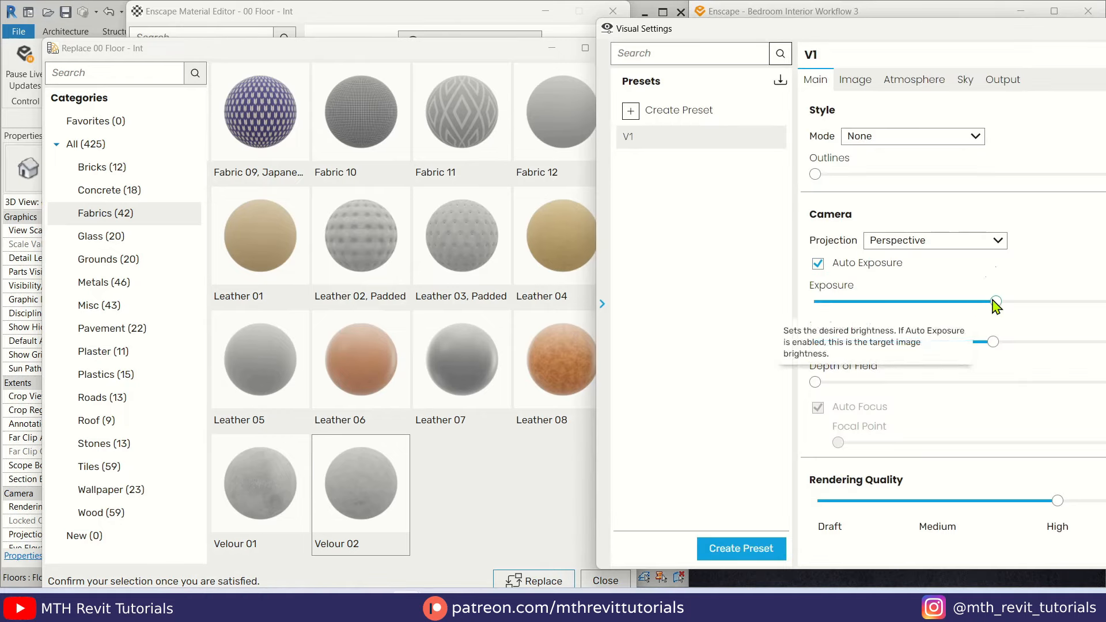
{"action": "left_click_drag", "start_coordinate": [923, 31], "coordinate": [454, 26]}
{"action": "left_click_drag", "start_coordinate": [524, 294], "coordinate": [600, 295]}
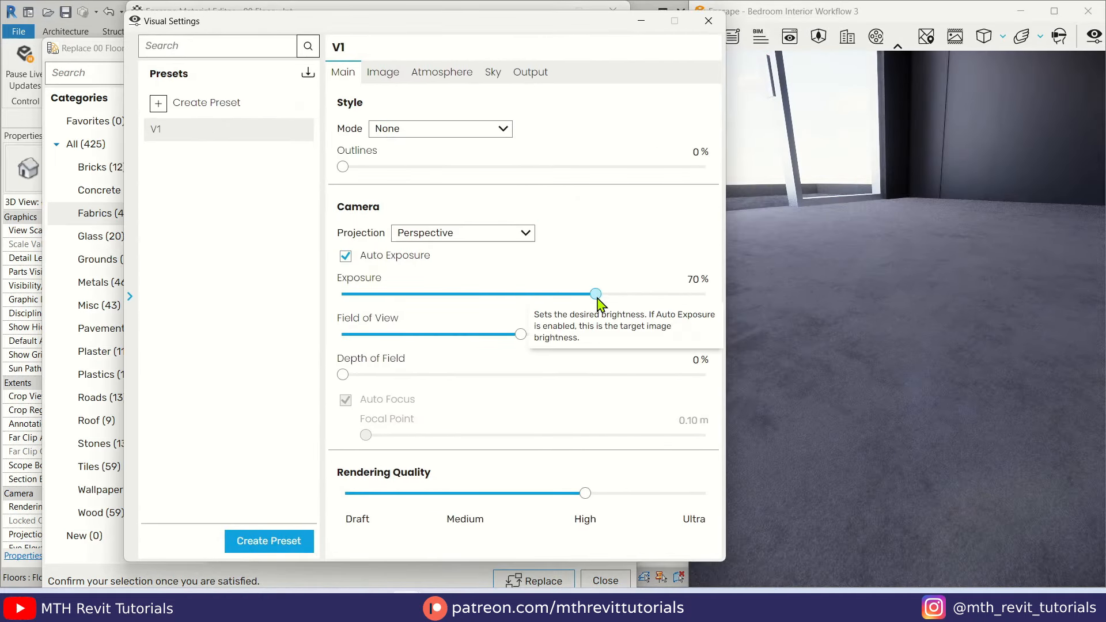
{"action": "left_click", "coordinate": [707, 22]}
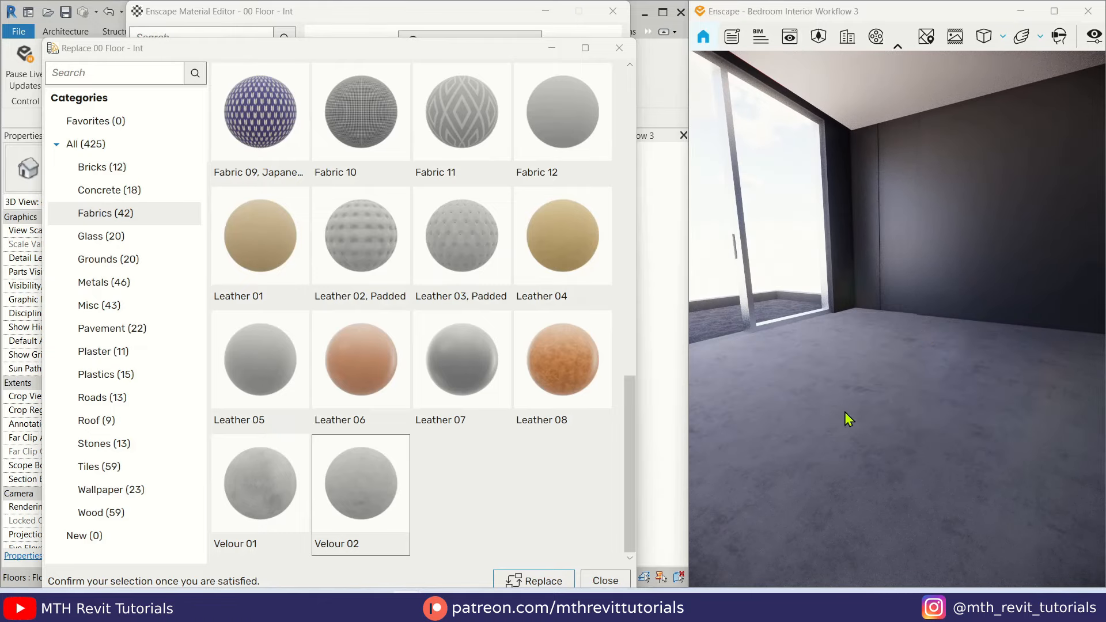
{"action": "left_click", "coordinate": [536, 582]}
Replace the 00 Wall material with Plaster 01 from the Plaster category of the Enscape material library
{"action": "left_click", "coordinate": [266, 159]}
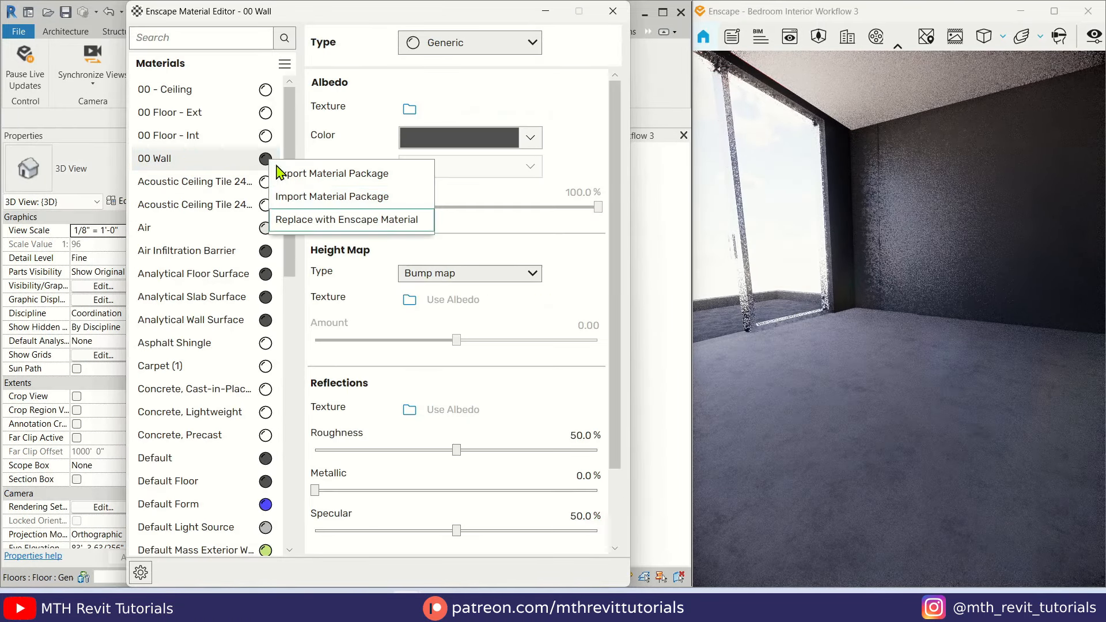
{"action": "left_click", "coordinate": [369, 220]}
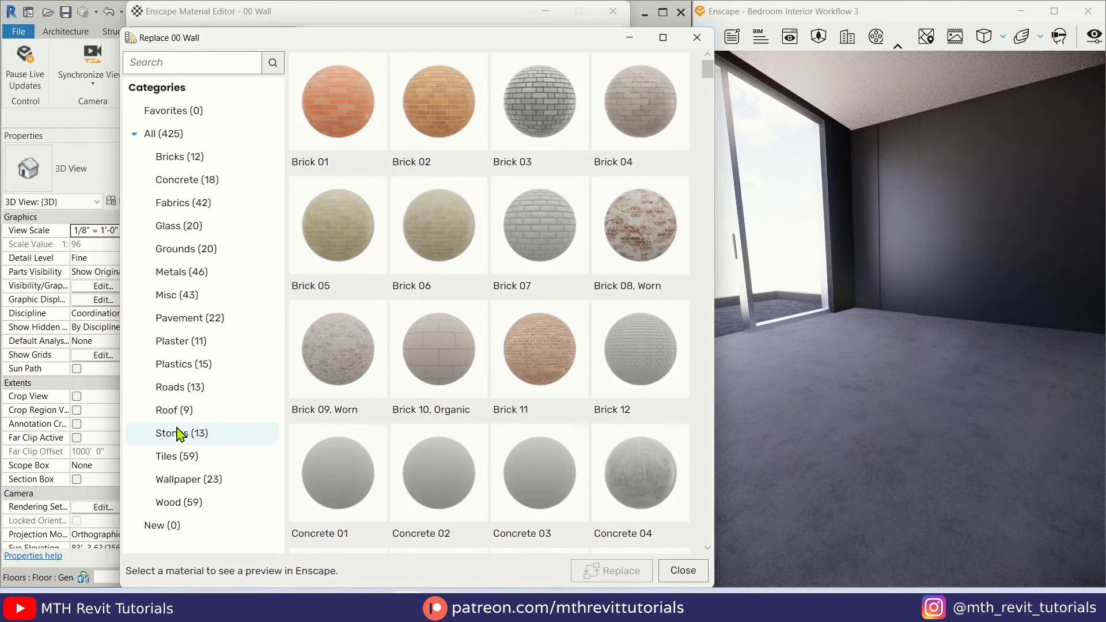
{"action": "left_click", "coordinate": [185, 340]}
{"action": "left_click", "coordinate": [359, 147]}
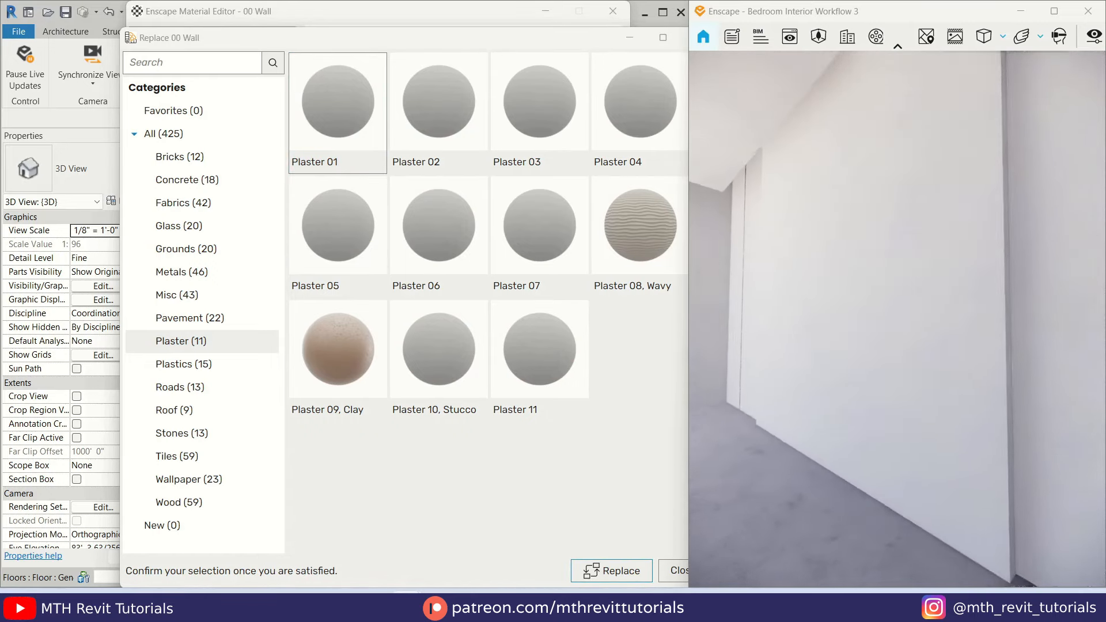
{"action": "left_click", "coordinate": [612, 571]}
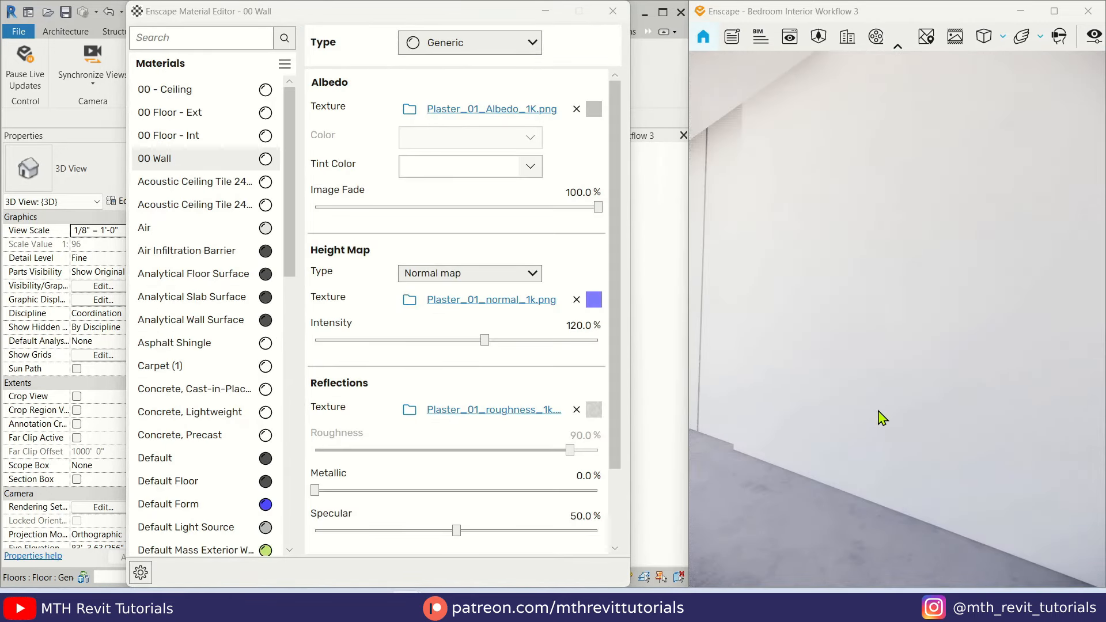
Swap the 00 Wall albedo texture for the White Paint image from the project's Texture folder
{"action": "left_click", "coordinate": [514, 302]}
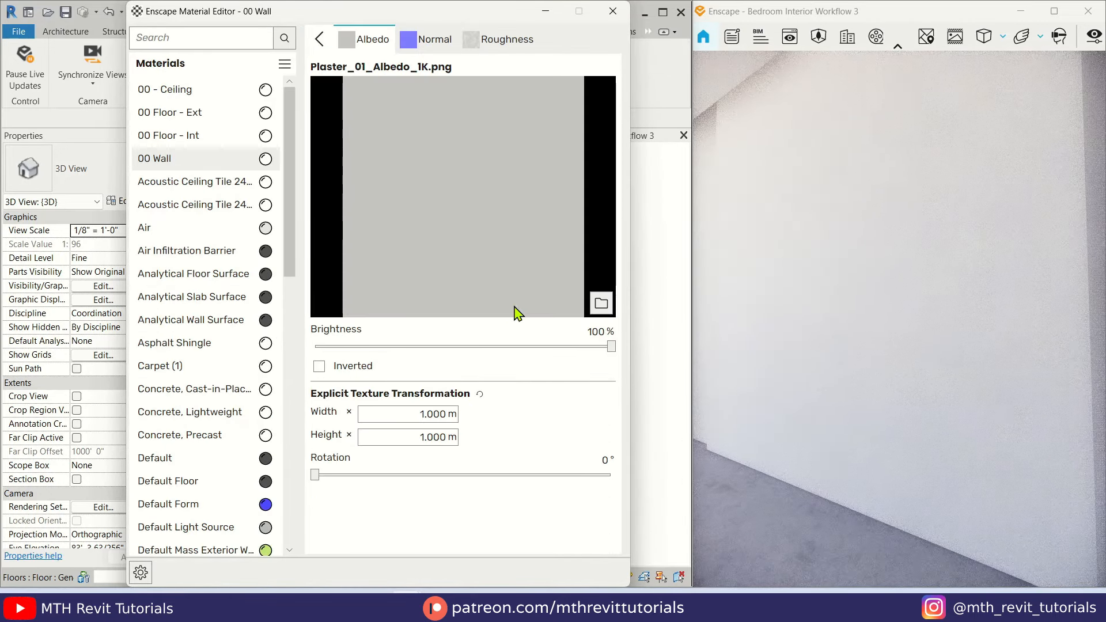
{"action": "left_click", "coordinate": [600, 303]}
{"action": "double_click", "coordinate": [346, 143]}
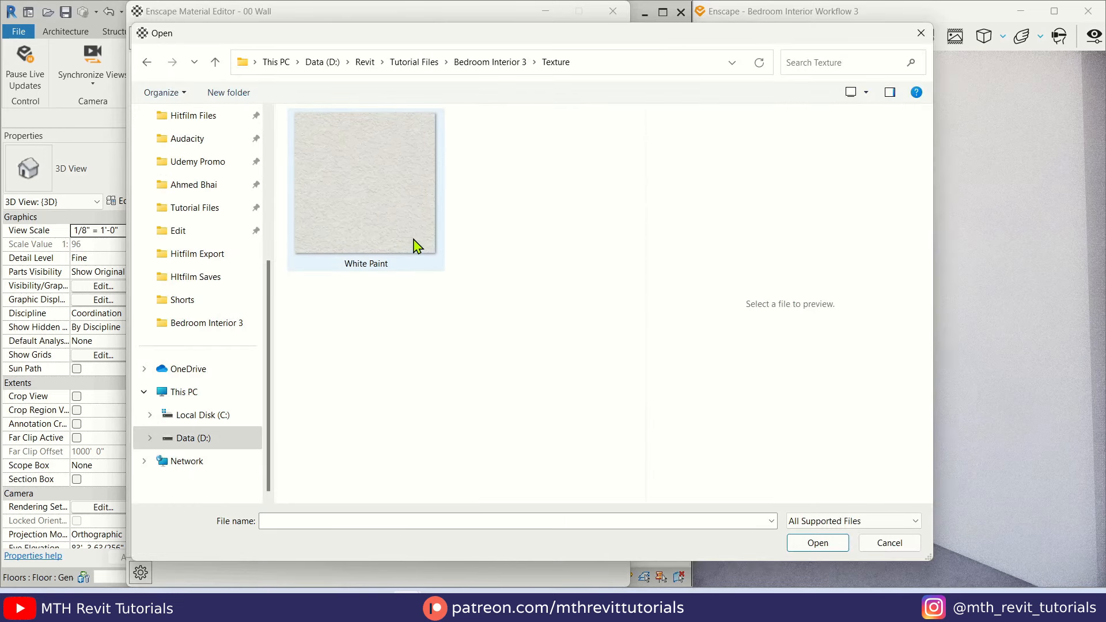
{"action": "left_click", "coordinate": [417, 246]}
{"action": "left_click", "coordinate": [815, 542]}
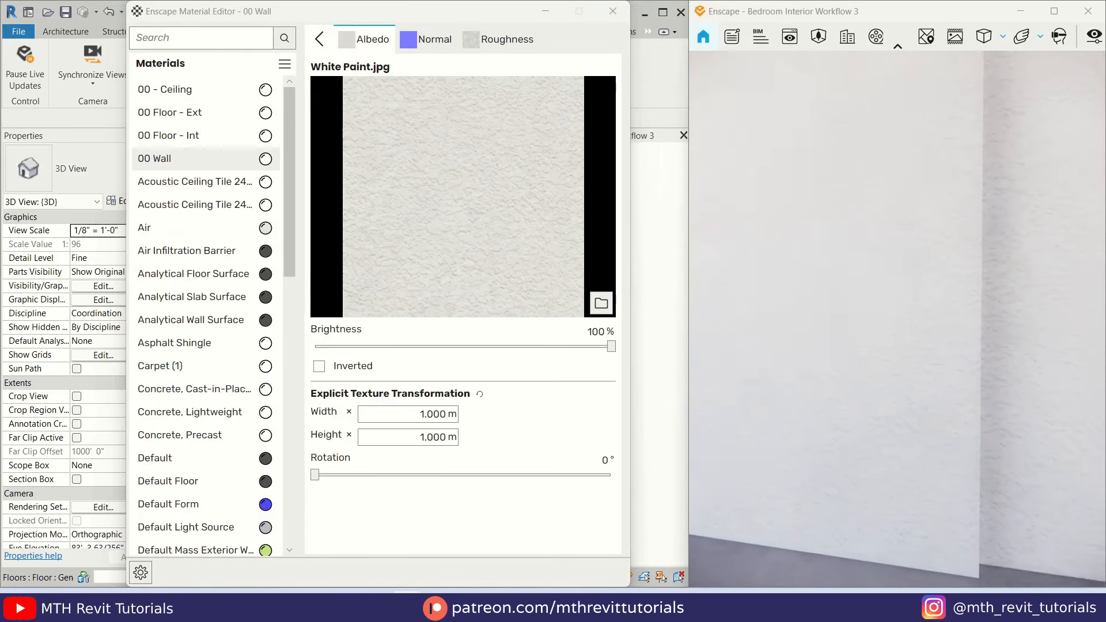
Set the White Paint texture's width and height to 0.5 m and check its scale on the wall
{"action": "left_click_drag", "start_coordinate": [430, 415], "coordinate": [433, 405]}
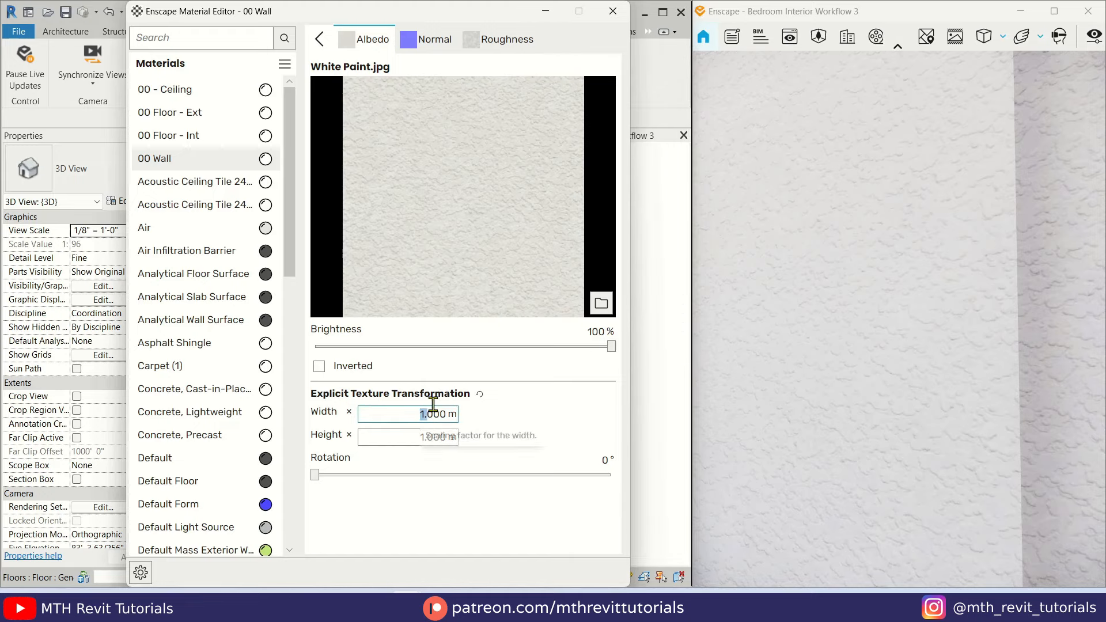
{"action": "type", "text": "0.5"}
{"action": "key", "text": "Tab"}
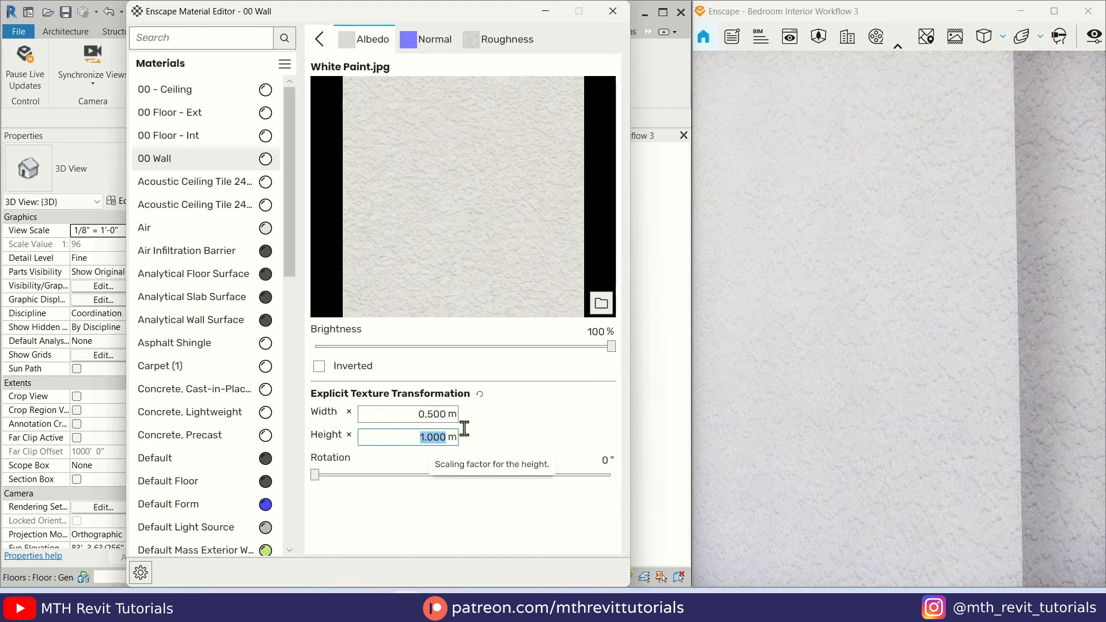
{"action": "type", "text": "0.5"}
{"action": "key", "text": "Tab"}
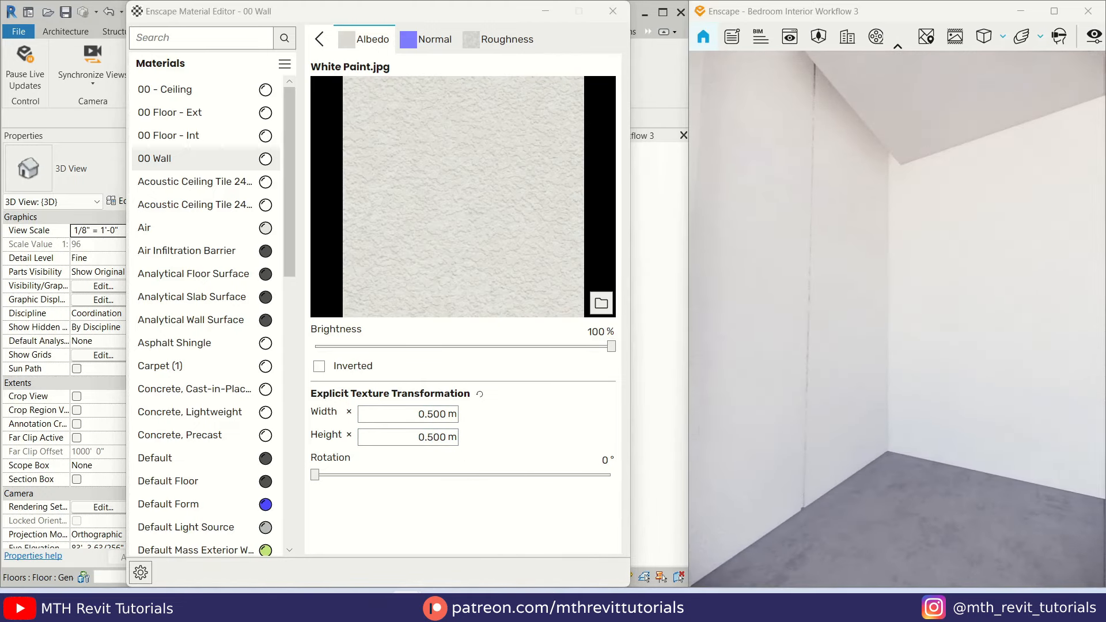
{"action": "key", "text": "w"}
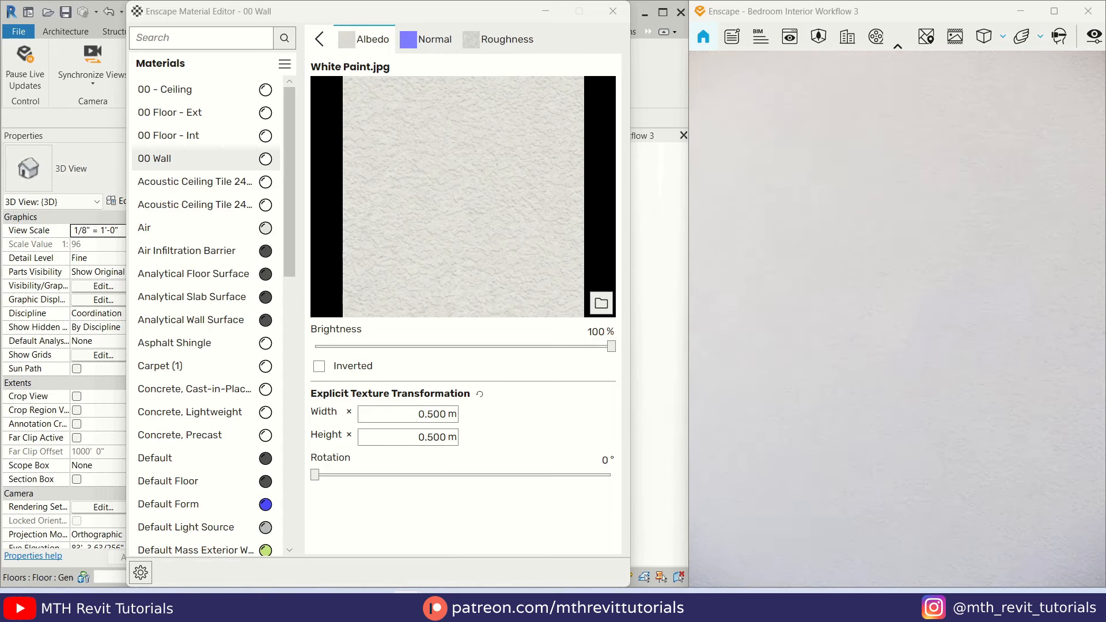
Lower the White Paint texture's brightness to 81%, look over the walls, and close the material editor
{"action": "left_click_drag", "start_coordinate": [609, 347], "coordinate": [556, 348]}
{"action": "mouse_move", "coordinate": [824, 408]}
{"action": "left_mouse_down"}
{"action": "mouse_move", "coordinate": [731, 412]}
{"action": "mouse_move", "coordinate": [835, 412]}
{"action": "mouse_move", "coordinate": [822, 408]}
{"action": "left_mouse_up"}
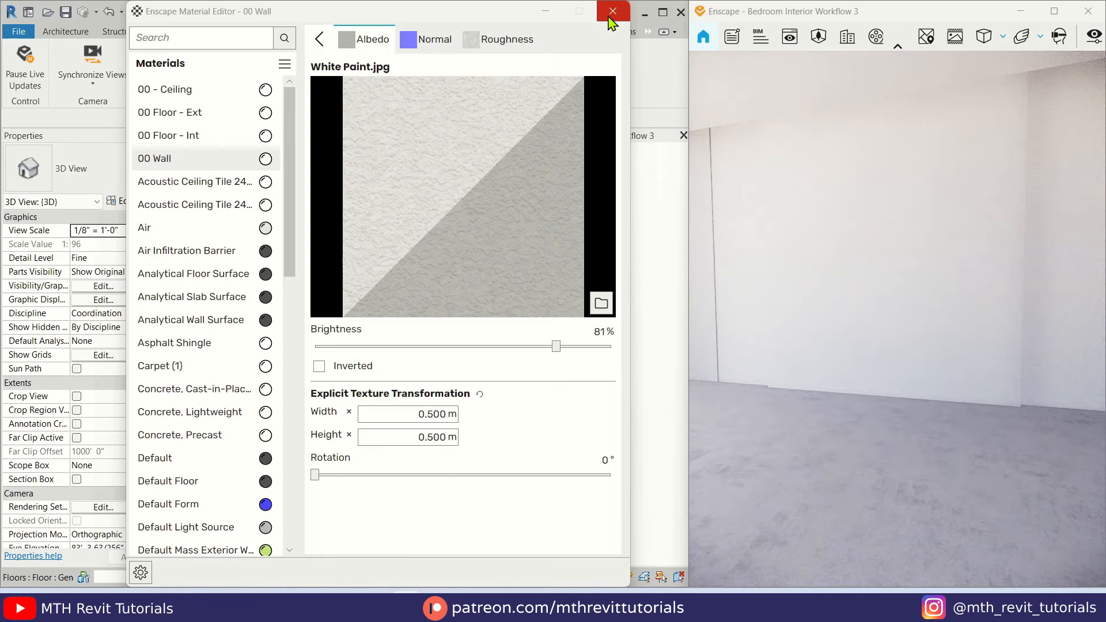
{"action": "left_click", "coordinate": [612, 12]}
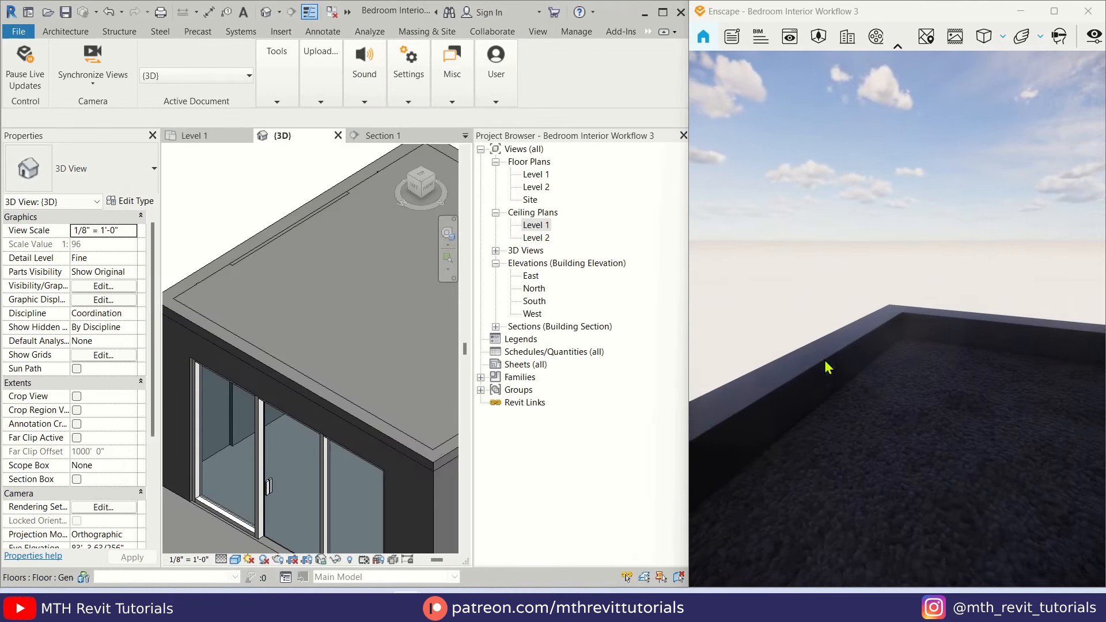
Assign the 00 Wall material to the structure layer of the Generic - 6" terrace parapet wall
{"action": "scroll", "coordinate": [346, 311], "scroll_direction": "down", "scroll_amount": 3}
{"action": "scroll", "coordinate": [180, 452], "scroll_direction": "up", "scroll_amount": 1}
{"action": "left_click", "coordinate": [195, 418]}
{"action": "left_click", "coordinate": [135, 202]}
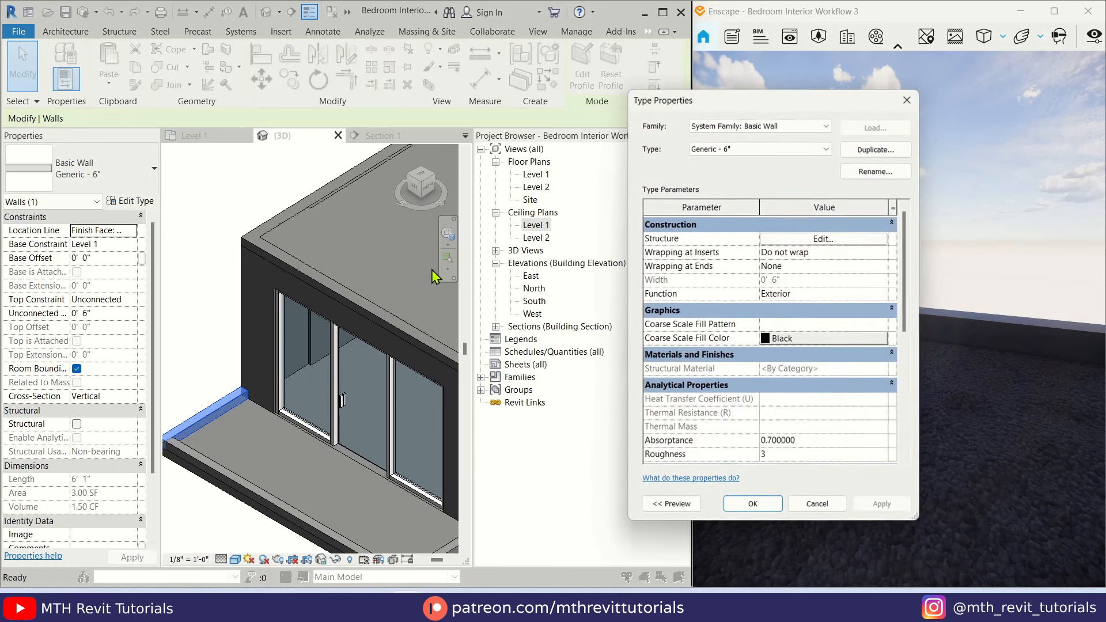
{"action": "left_click", "coordinate": [830, 242]}
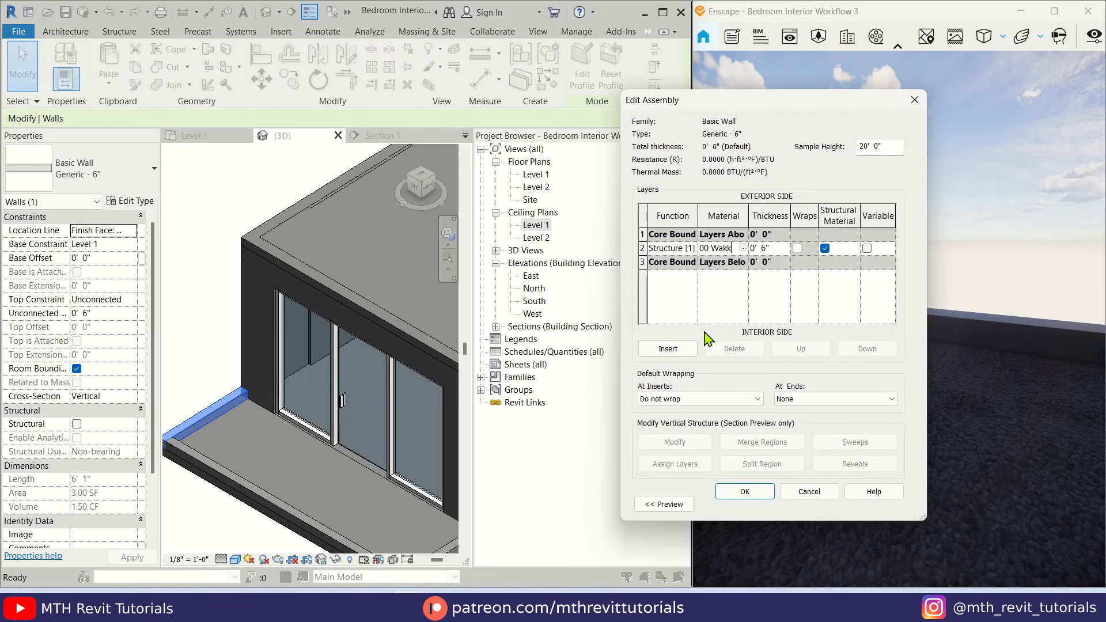
{"action": "left_click", "coordinate": [745, 492]}
{"action": "left_click", "coordinate": [750, 501]}
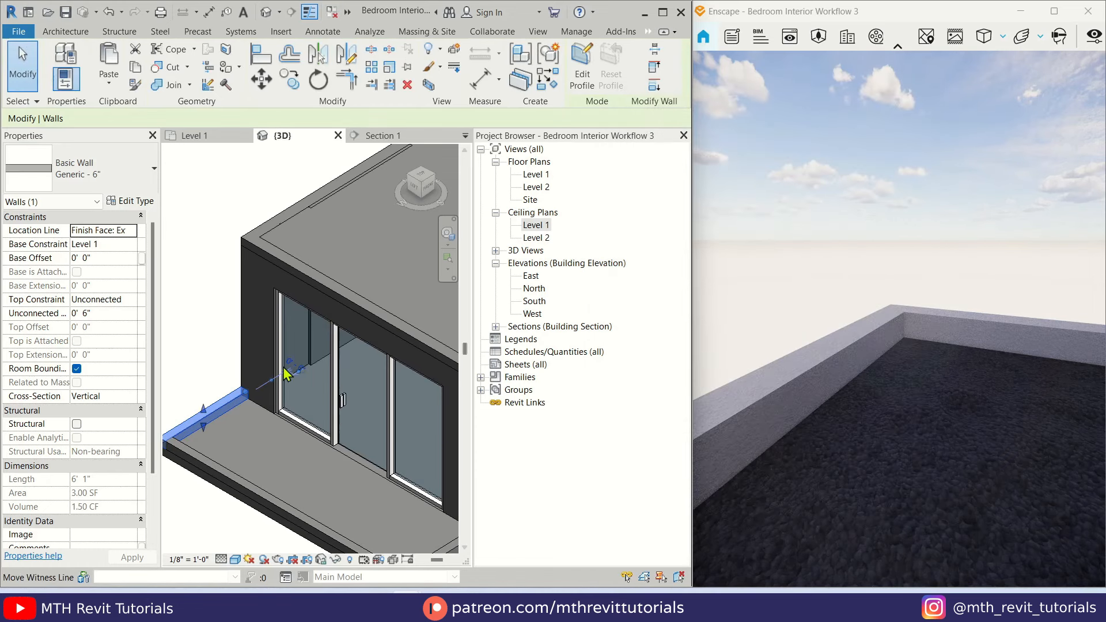
{"action": "key", "text": "Escape"}
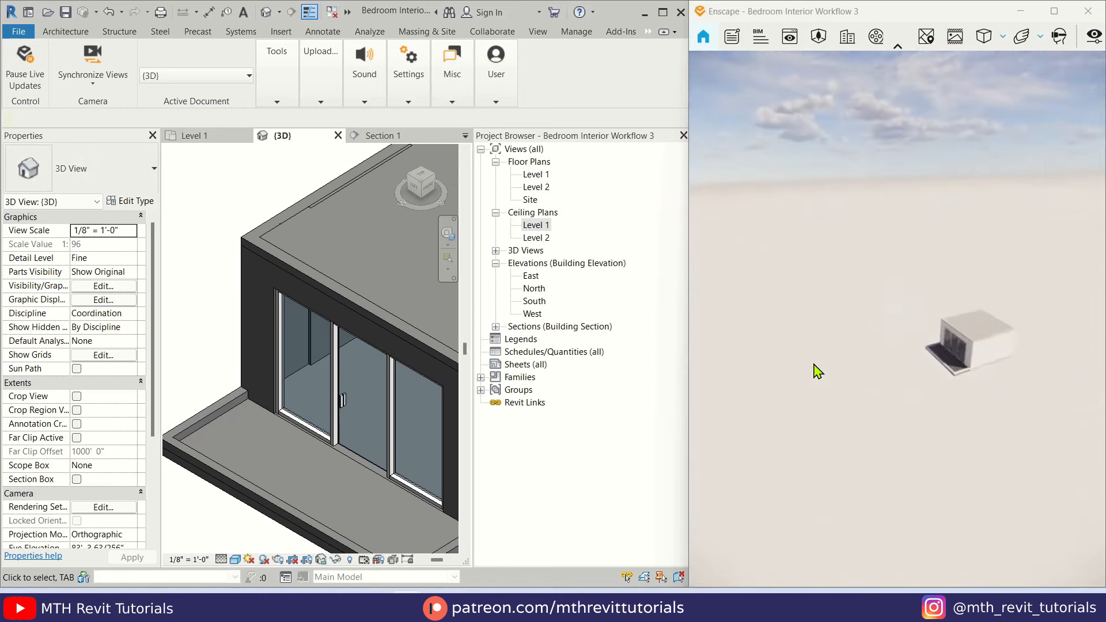
Return the Enscape camera to the saved view V1 and look over the room's finishes
{"action": "left_click", "coordinate": [790, 36]}
{"action": "left_click", "coordinate": [770, 243]}
{"action": "left_click", "coordinate": [900, 65]}
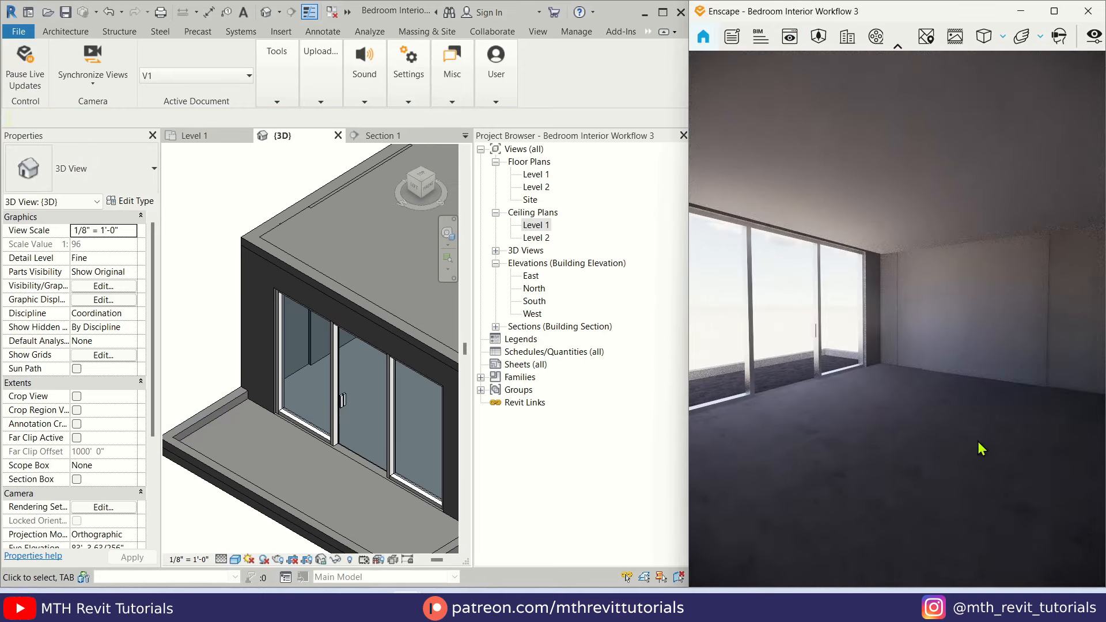
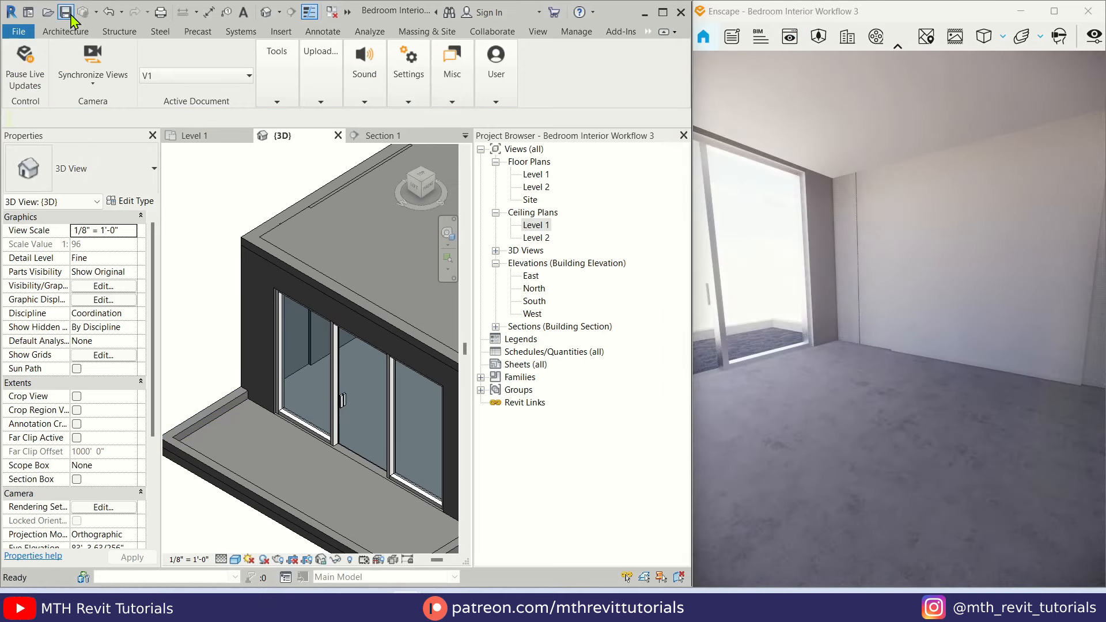
{"action": "left_click_drag", "start_coordinate": [886, 403], "coordinate": [858, 429]}
Pause Enscape live updates and open the Level 1 floor plan in a maximized Revit window
{"action": "left_click", "coordinate": [26, 80]}
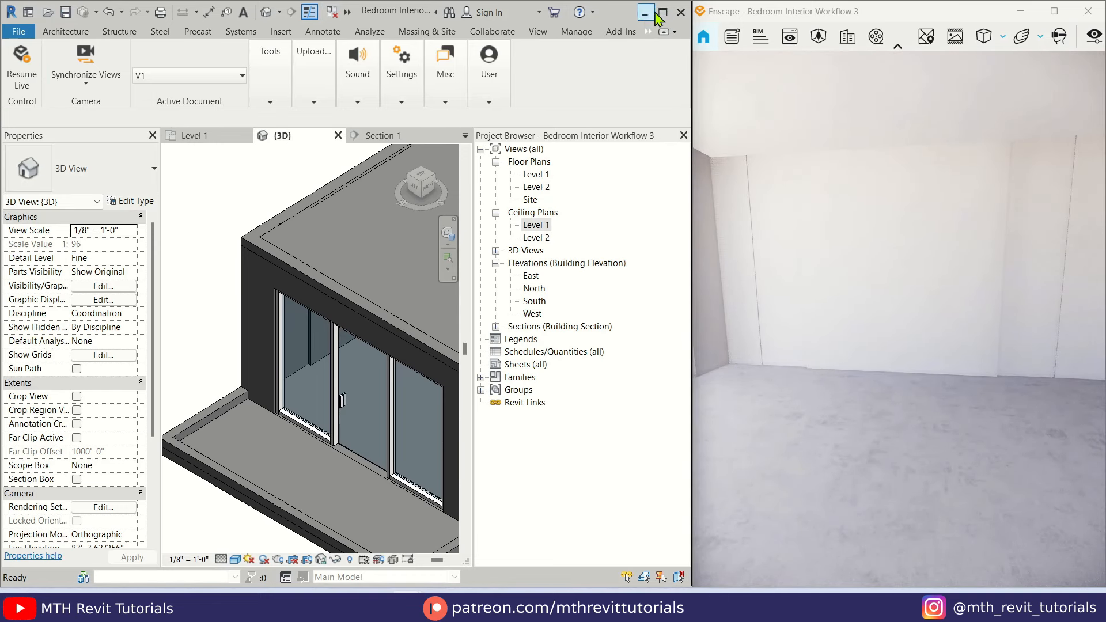
{"action": "left_click", "coordinate": [661, 13]}
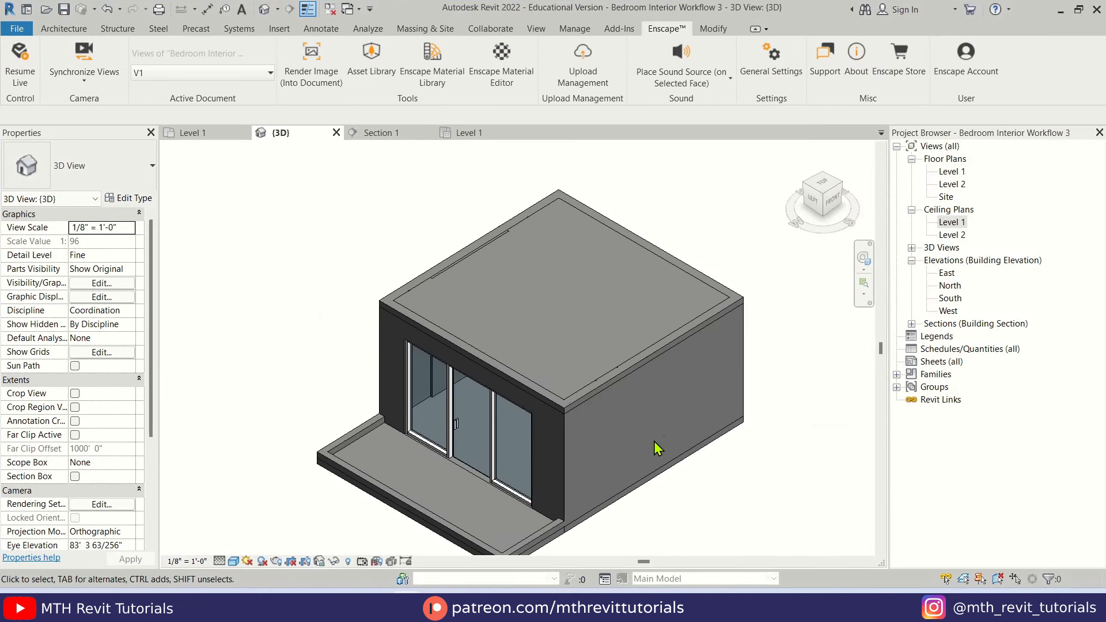
{"action": "double_click", "coordinate": [948, 173]}
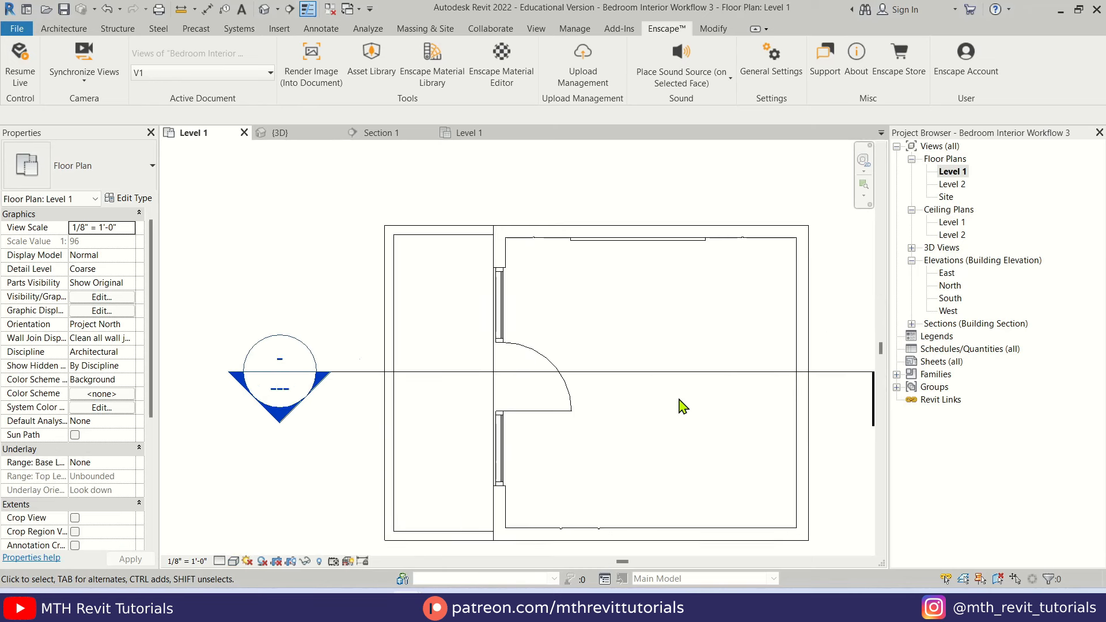
Find Bed 003 (248 x 281 cm) among the asset library's furniture, place it inside the bedroom, and close the library
{"action": "left_click", "coordinate": [390, 87]}
{"action": "left_click", "coordinate": [294, 235]}
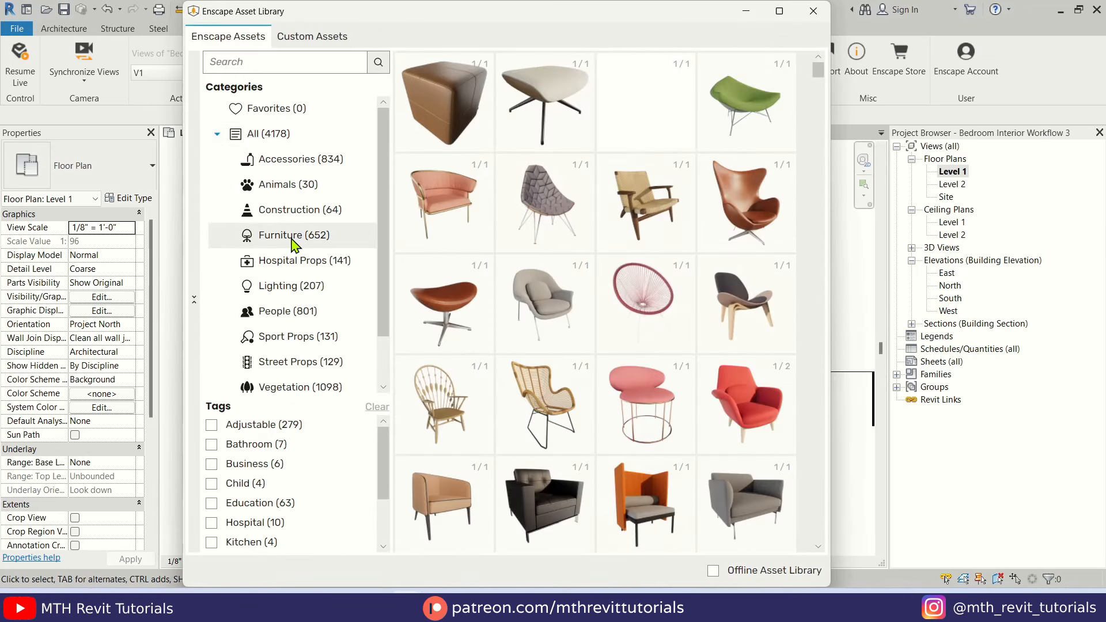
{"action": "type", "text": "bed"}
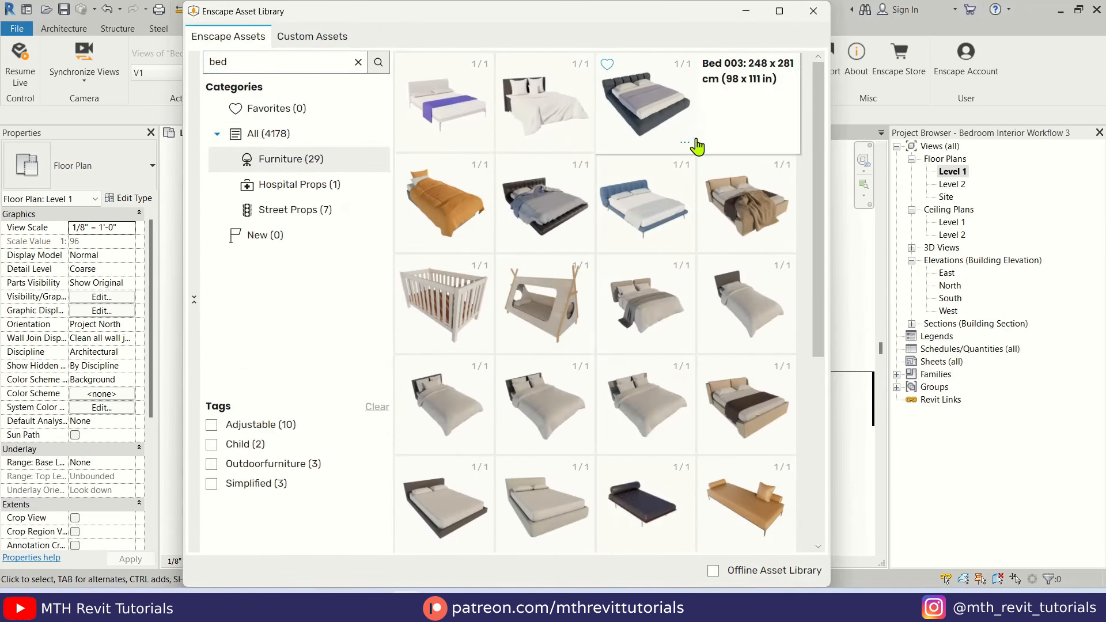
{"action": "left_click", "coordinate": [654, 106]}
{"action": "left_click", "coordinate": [641, 325]}
{"action": "scroll", "coordinate": [593, 254], "scroll_direction": "up", "scroll_amount": 2}
{"action": "key", "text": "Escape"}
{"action": "key", "text": "Escape"}
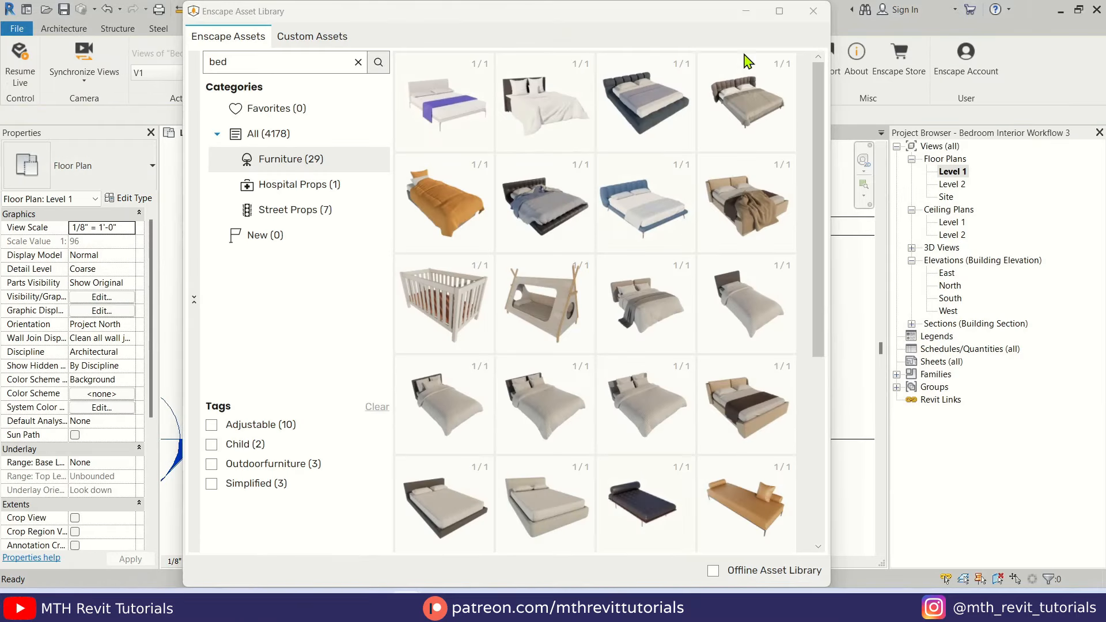
{"action": "left_click", "coordinate": [814, 11]}
Move the bed so its headboard sits against the feature wall panel
{"action": "left_click", "coordinate": [662, 274]}
{"action": "left_click", "coordinate": [259, 76]}
{"action": "scroll", "coordinate": [715, 249], "scroll_direction": "up", "scroll_amount": 4}
{"action": "left_click", "coordinate": [708, 221]}
{"action": "left_click", "coordinate": [708, 210]}
{"action": "key", "text": "Escape"}
{"action": "scroll", "coordinate": [689, 305], "scroll_direction": "down", "scroll_amount": 4}
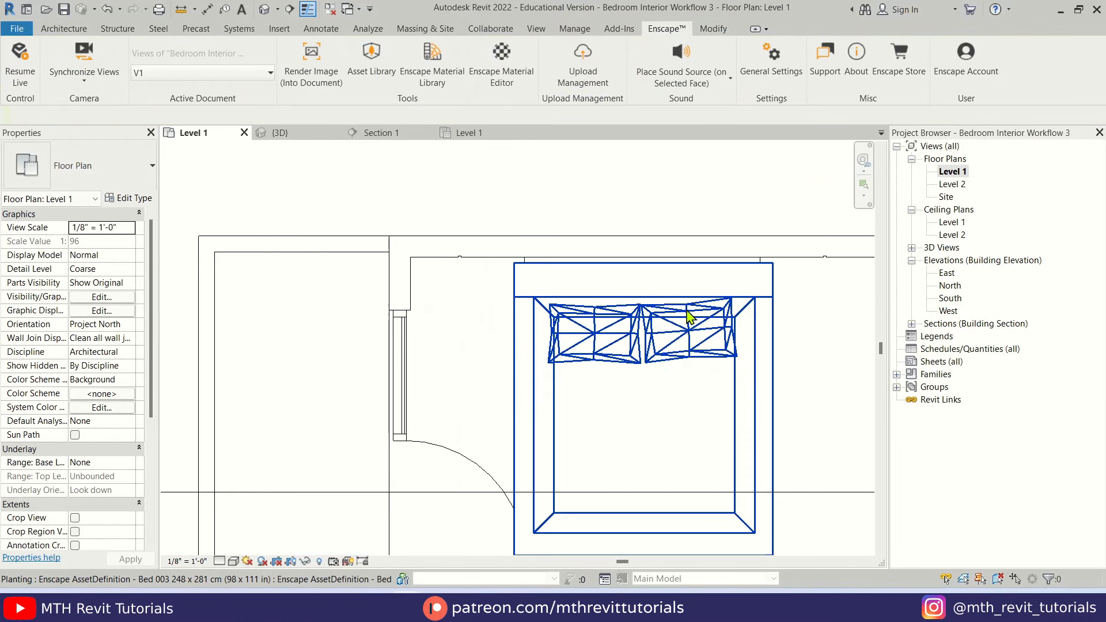
{"action": "left_click", "coordinate": [691, 320]}
{"action": "scroll", "coordinate": [680, 300], "scroll_direction": "down", "scroll_amount": 3}
{"action": "scroll", "coordinate": [607, 404], "scroll_direction": "up", "scroll_amount": 3}
{"action": "left_click", "coordinate": [480, 313]}
{"action": "scroll", "coordinate": [479, 313], "scroll_direction": "up", "scroll_amount": 1}
{"action": "left_click", "coordinate": [481, 316]}
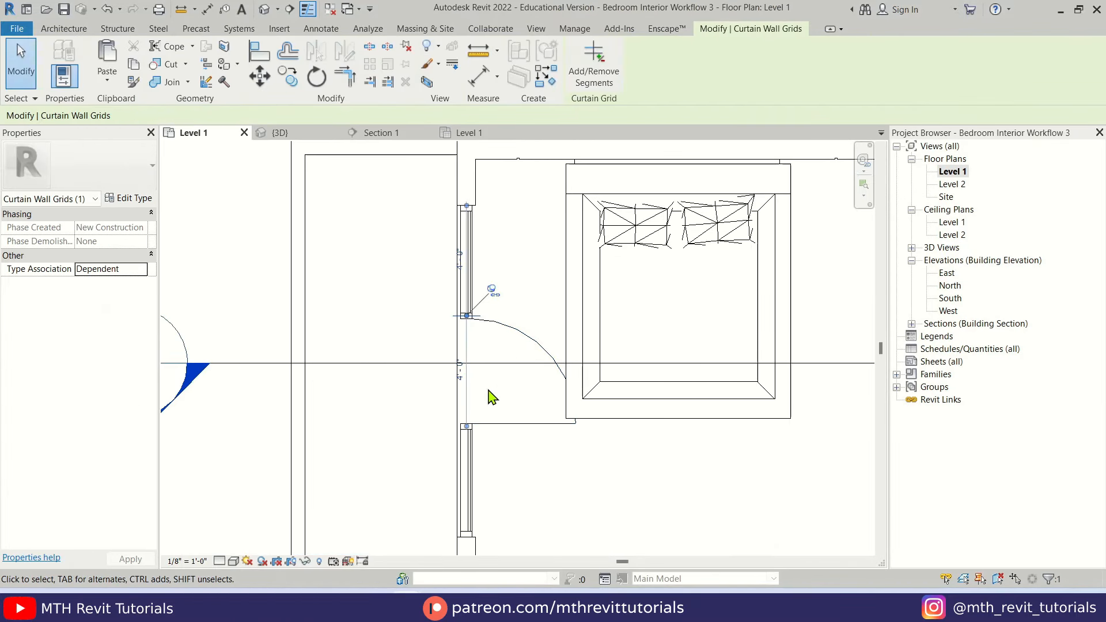
{"action": "key", "text": "Escape"}
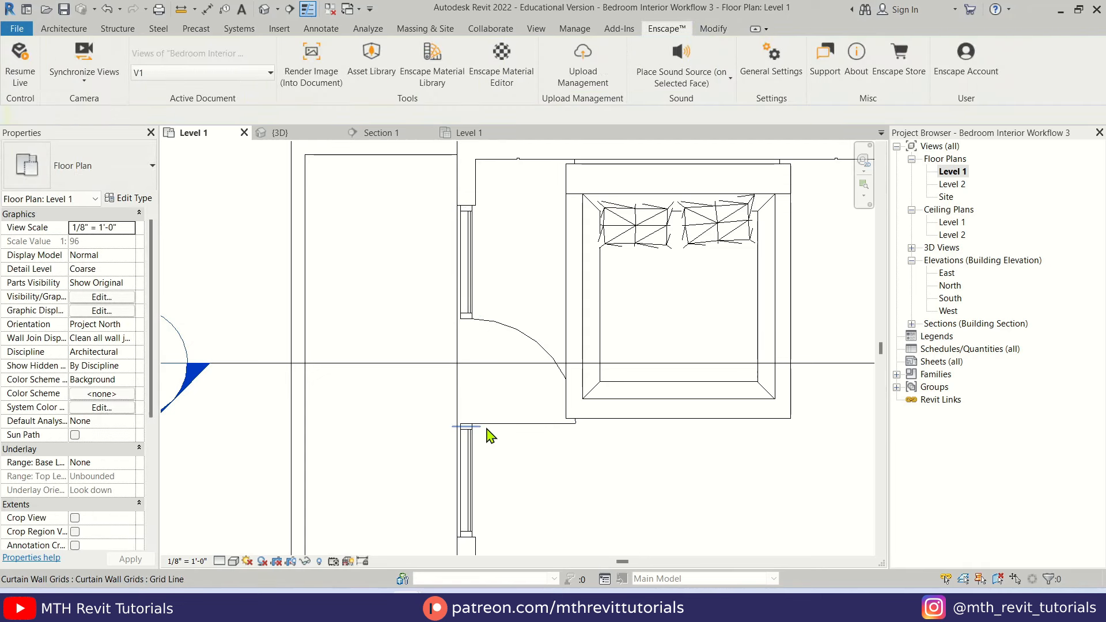
Set the vertical grid spacing of the Storefront curtain wall type to 3'
{"action": "left_click", "coordinate": [472, 468]}
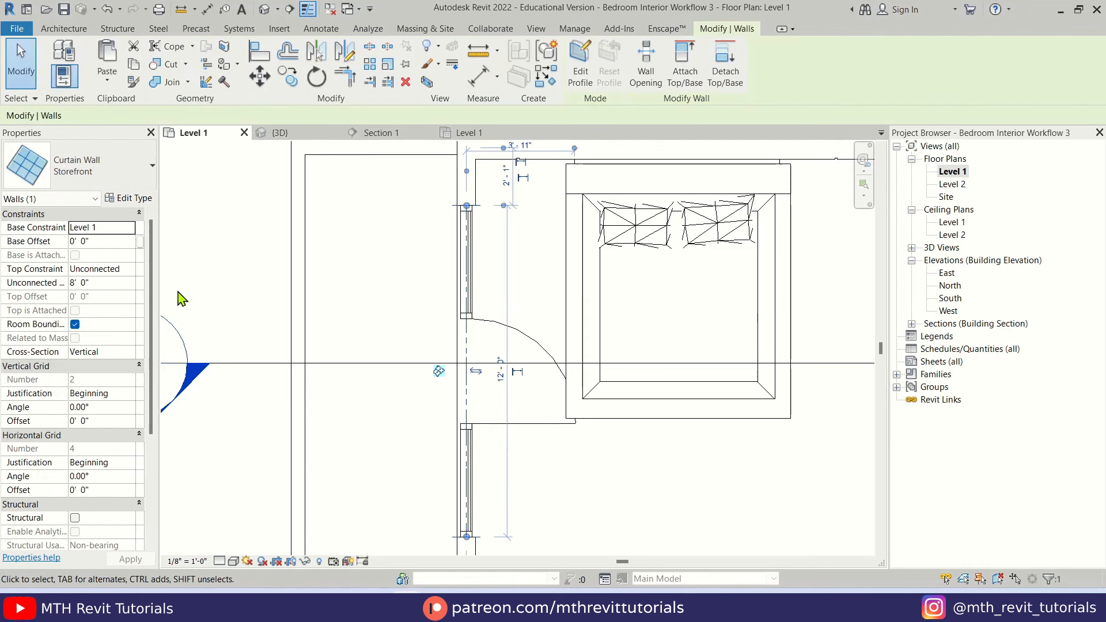
{"action": "left_click", "coordinate": [129, 199]}
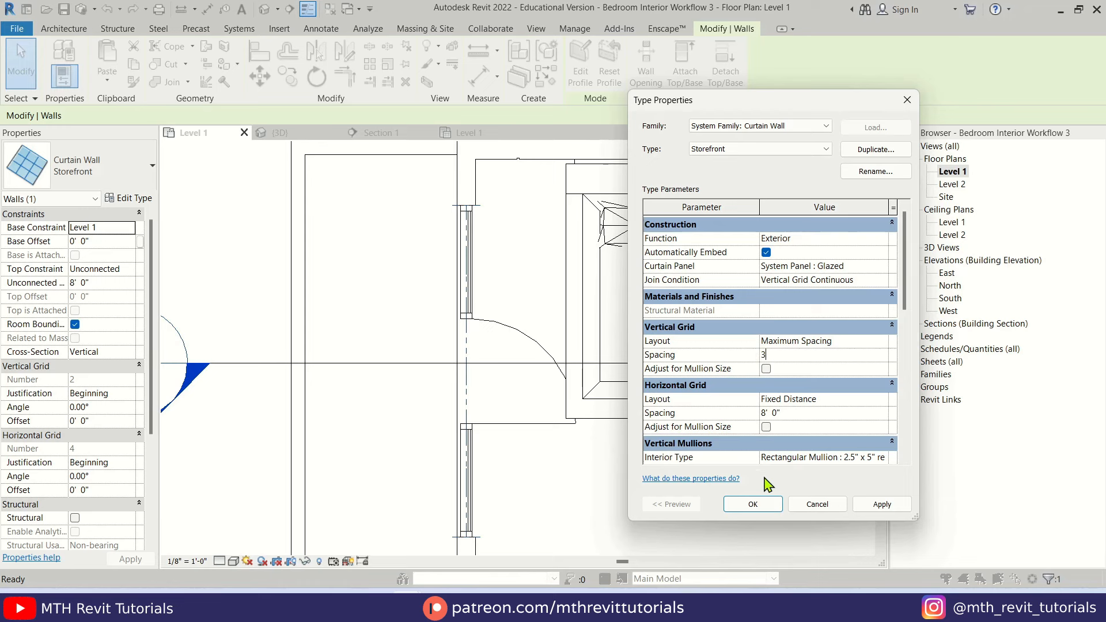
{"action": "left_click", "coordinate": [753, 505]}
{"action": "left_click", "coordinate": [397, 401]}
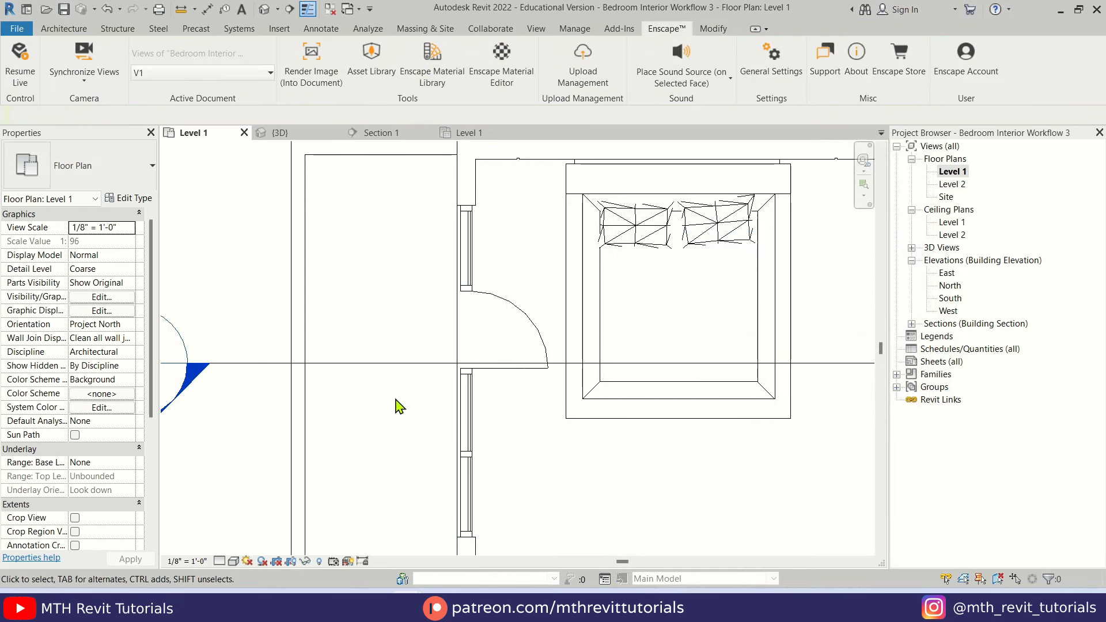
Replace the storefront's Door-Curtain-Wall-Single-Glass panel with the Glazed system panel
{"action": "left_click", "coordinate": [474, 413]}
{"action": "key", "text": "Escape"}
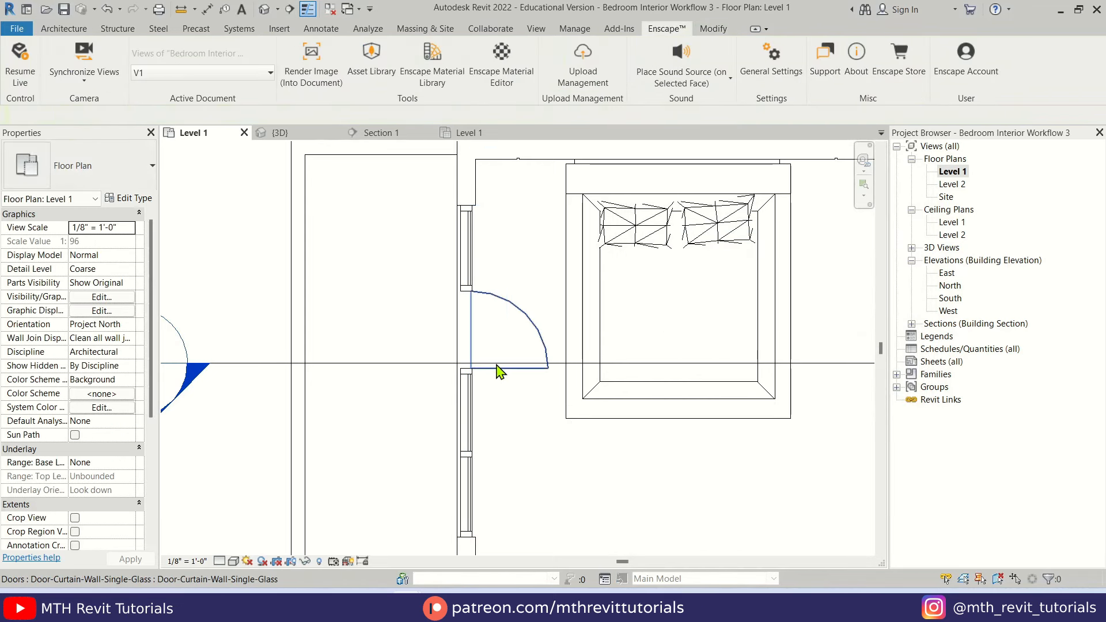
{"action": "left_click", "coordinate": [499, 369]}
{"action": "left_click", "coordinate": [121, 163]}
{"action": "scroll", "coordinate": [54, 343], "scroll_direction": "down", "scroll_amount": 3}
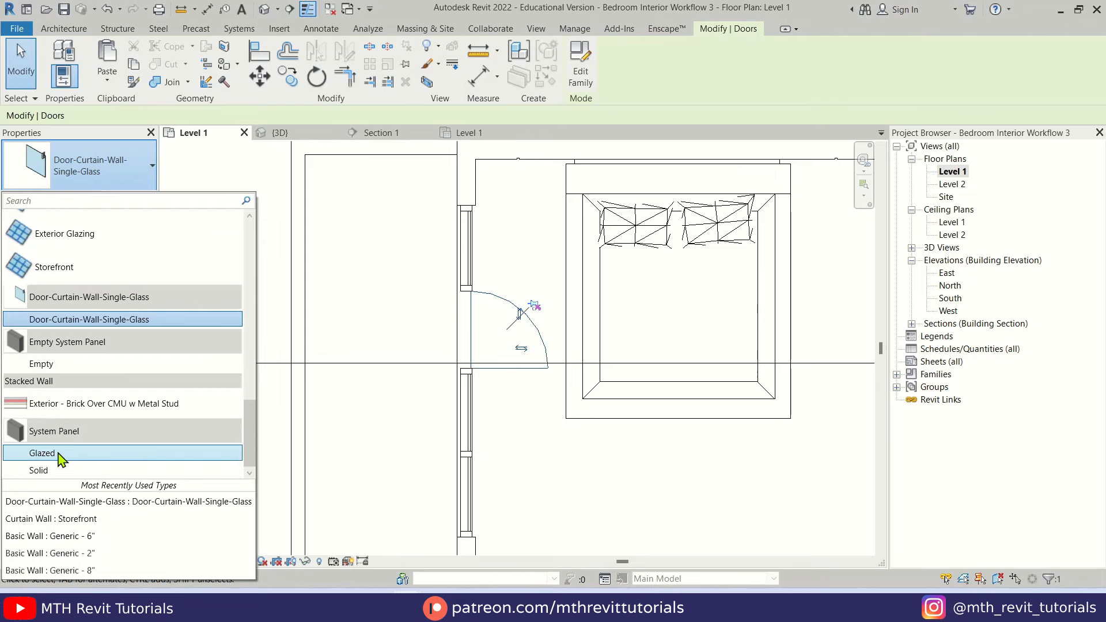
{"action": "left_click", "coordinate": [60, 455]}
{"action": "left_click", "coordinate": [399, 410]}
Change the storefront's adjacent glazed panel, the third from the bed wall, to Door-Curtain-Wall-Single-Glass
{"action": "left_click", "coordinate": [470, 406]}
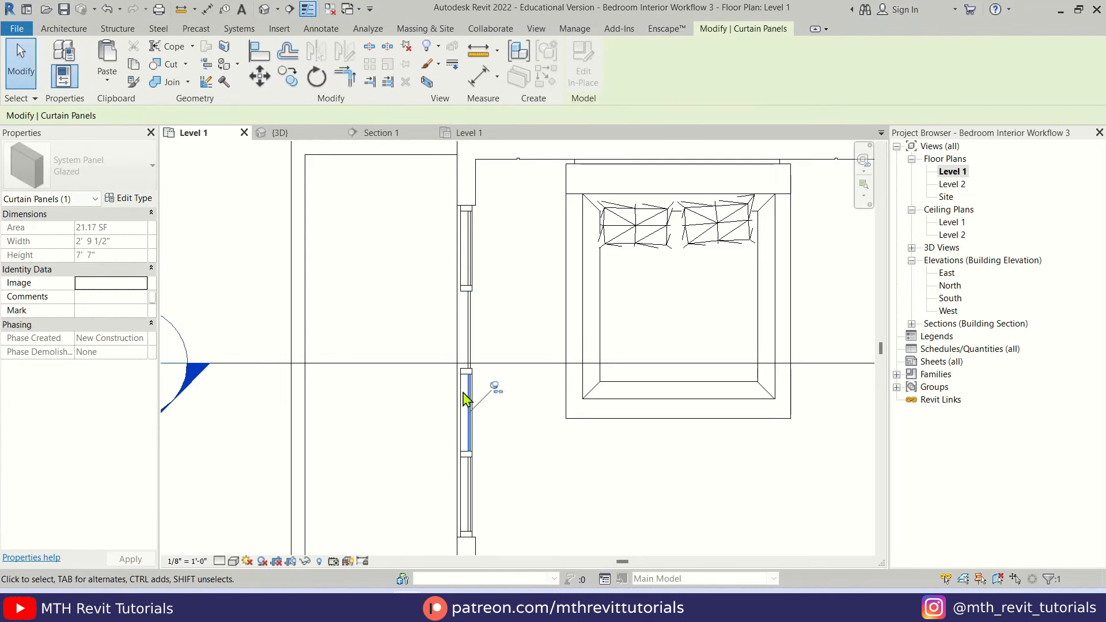
{"action": "left_click", "coordinate": [115, 165]}
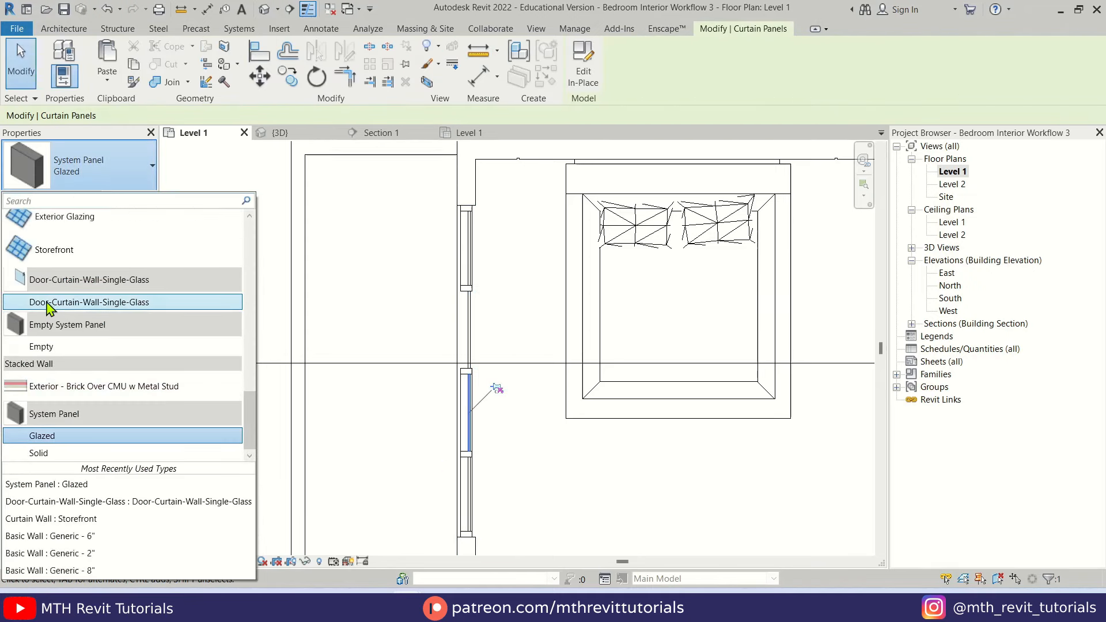
{"action": "left_click", "coordinate": [49, 303]}
{"action": "key", "text": "Escape"}
Open the 3D view and delete the bottom mullion running under the storefront's new door panel
{"action": "left_click", "coordinate": [280, 132]}
{"action": "scroll", "coordinate": [471, 418], "scroll_direction": "up", "scroll_amount": 5}
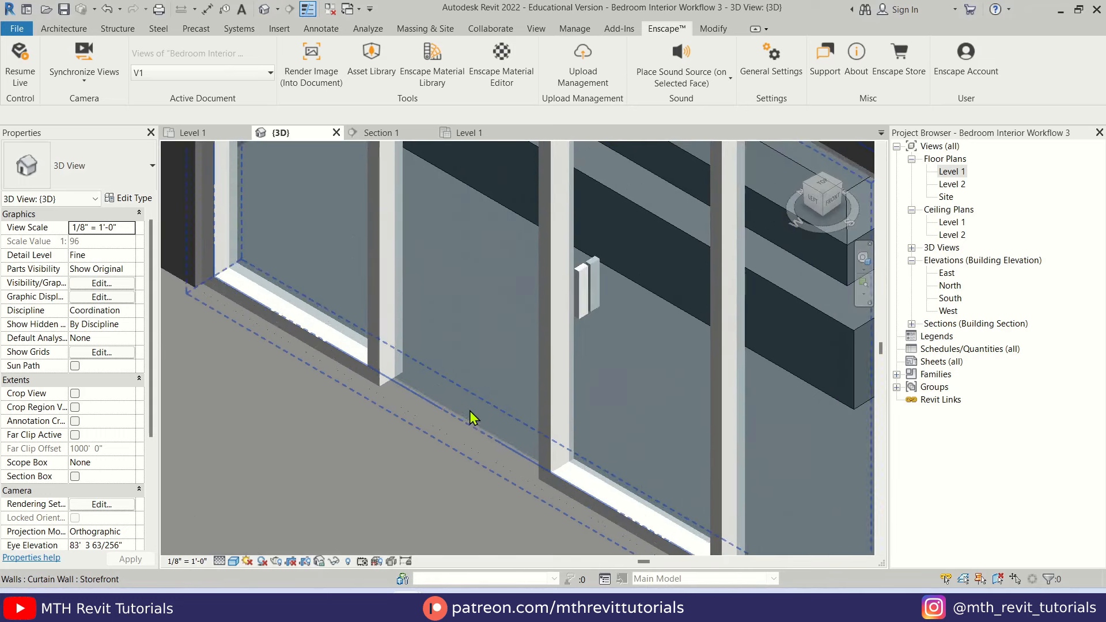
{"action": "left_click", "coordinate": [660, 496]}
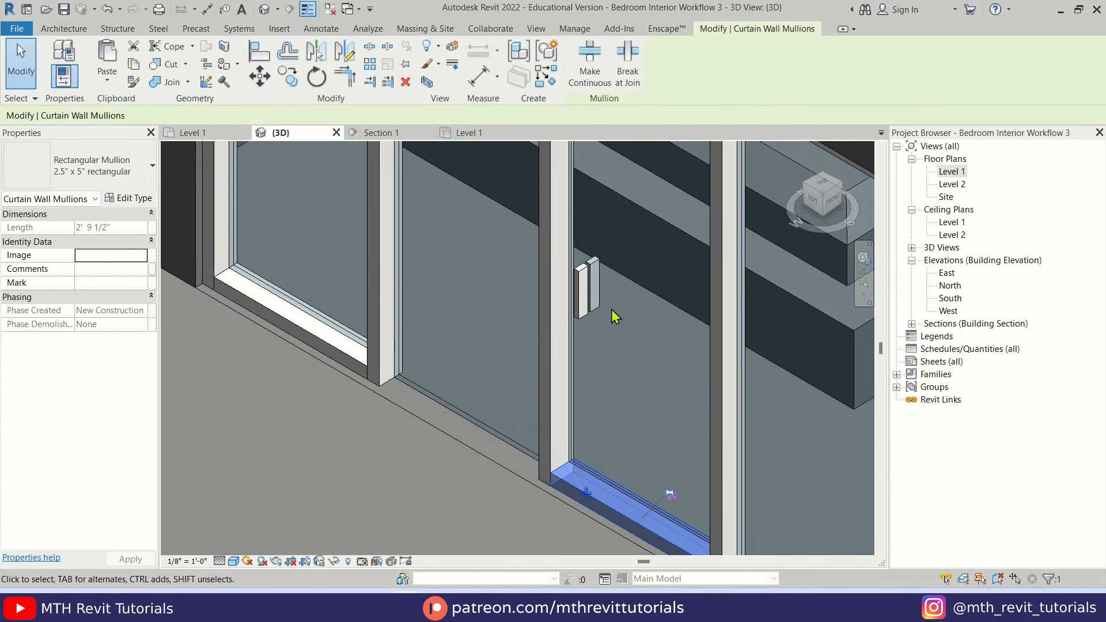
{"action": "left_click", "coordinate": [406, 82]}
Place a 2.5" x 5" rectangular mullion along the sill of the glazed panel that previously held the door
{"action": "left_click", "coordinate": [73, 28]}
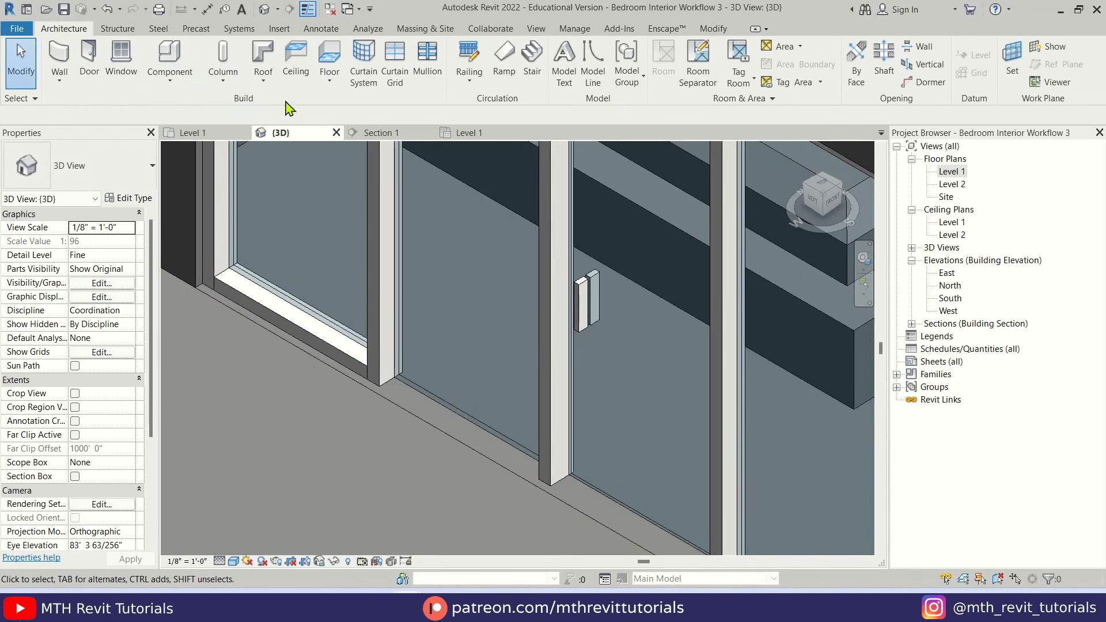
{"action": "left_click", "coordinate": [419, 77]}
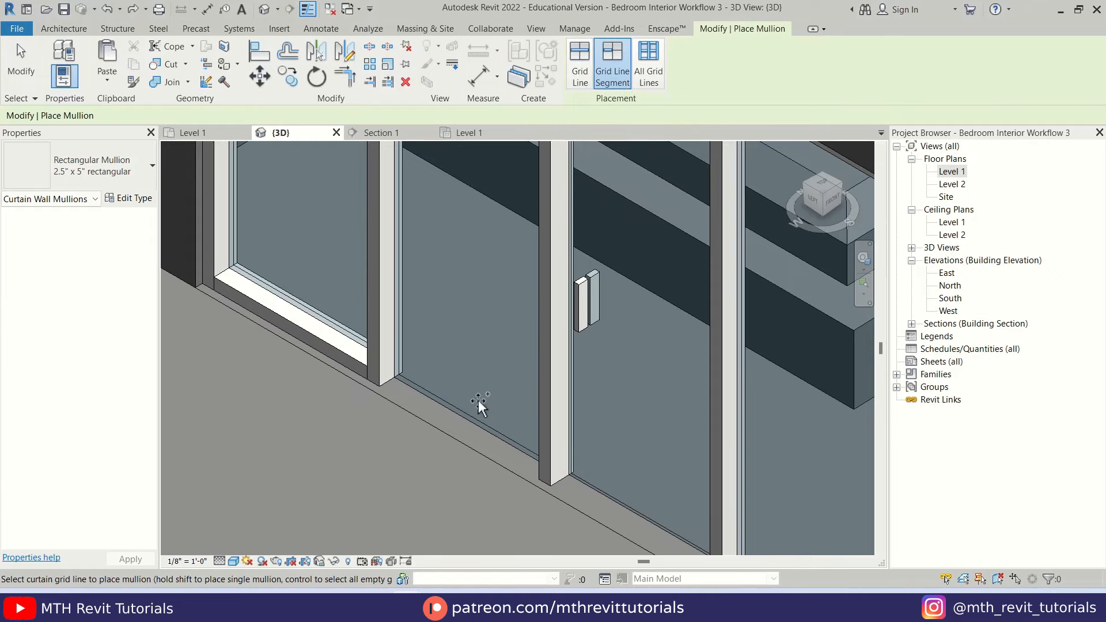
{"action": "scroll", "coordinate": [455, 438], "scroll_direction": "down", "scroll_amount": 2}
{"action": "key", "text": "Escape"}
{"action": "scroll", "coordinate": [477, 425], "scroll_direction": "down", "scroll_amount": 4}
Open the Level 1 floor plan and reduce the height in the bed's type properties to scale the bed down
{"action": "left_click", "coordinate": [951, 172]}
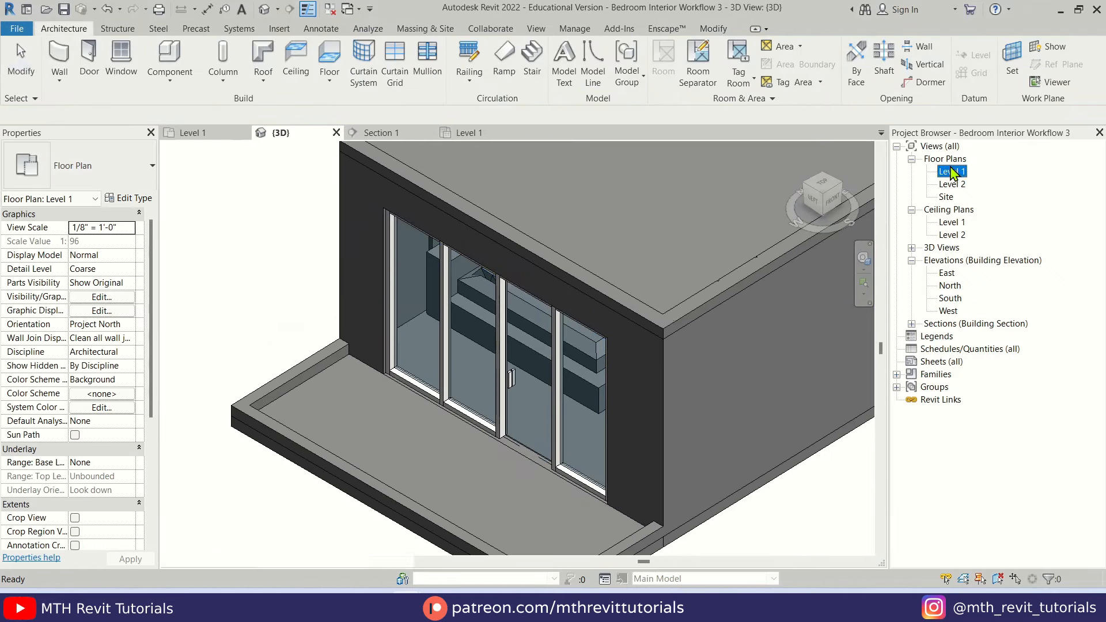
{"action": "double_click", "coordinate": [951, 172]}
{"action": "left_click", "coordinate": [574, 403]}
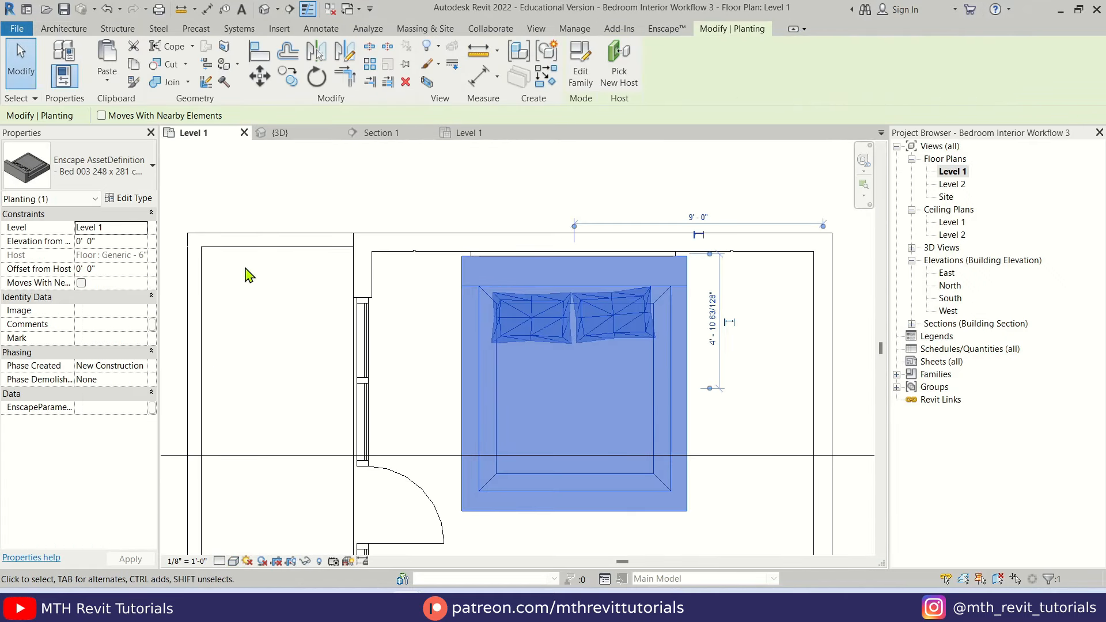
{"action": "left_click", "coordinate": [138, 199]}
{"action": "left_click", "coordinate": [778, 270]}
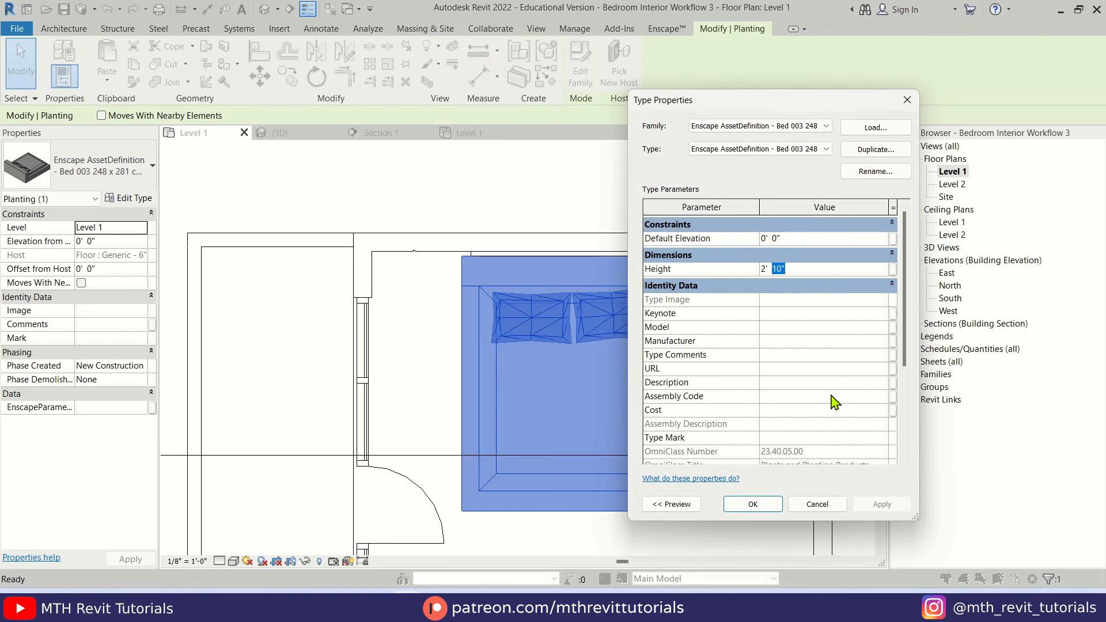
{"action": "left_click", "coordinate": [753, 504]}
Move the resized bed closer to the feature wall panel behind its headboard
{"action": "scroll", "coordinate": [590, 260], "scroll_direction": "up", "scroll_amount": 1}
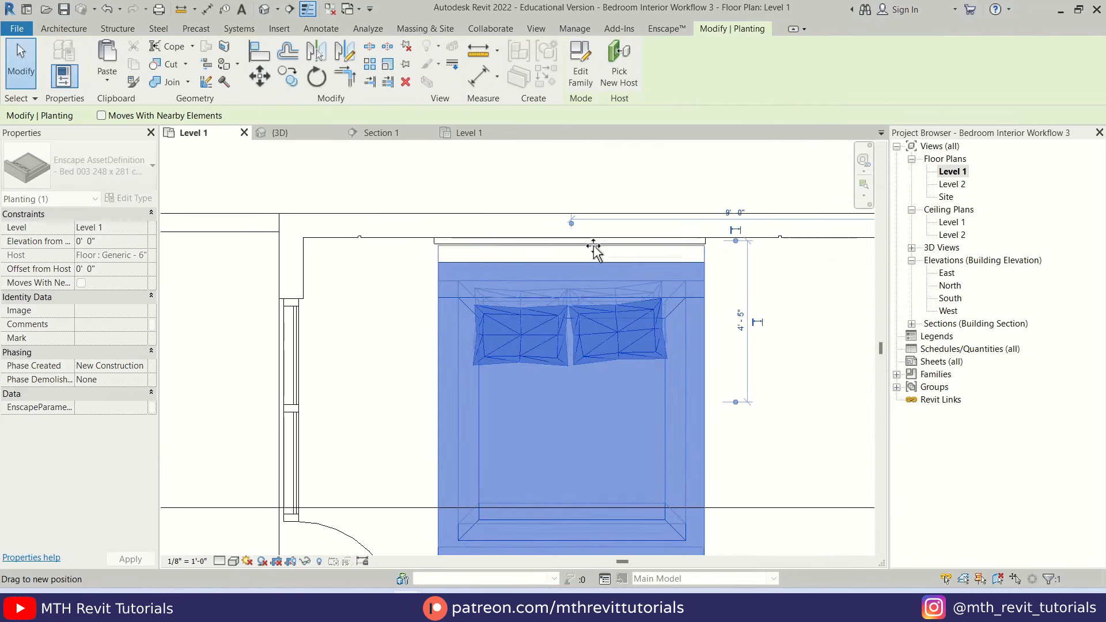
{"action": "scroll", "coordinate": [560, 230], "scroll_direction": "up", "scroll_amount": 1}
{"action": "scroll", "coordinate": [672, 207], "scroll_direction": "up", "scroll_amount": 2}
{"action": "key", "text": "a"}
{"action": "key", "text": "l"}
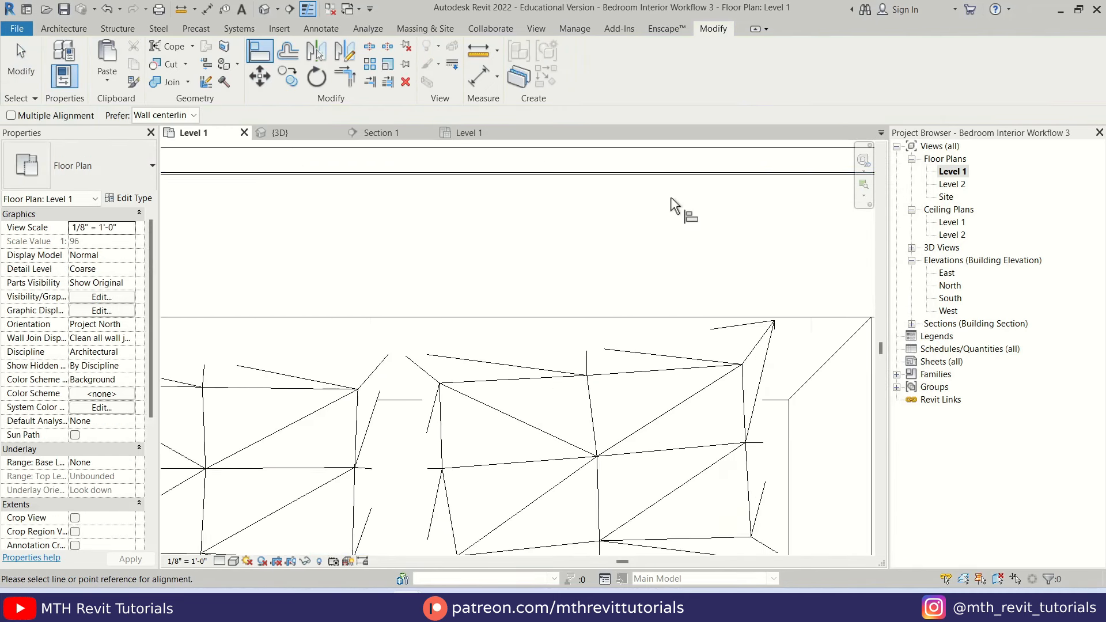
{"action": "key", "text": "Escape"}
{"action": "key", "text": "Escape"}
Move the bed from its headboard edge to the face of the feature wall panel, closing the remaining gap
{"action": "scroll", "coordinate": [672, 178], "scroll_direction": "up", "scroll_amount": 2}
{"action": "left_click", "coordinate": [665, 177]}
{"action": "key", "text": "m"}
{"action": "key", "text": "v"}
{"action": "left_click", "coordinate": [665, 175]}
{"action": "left_click", "coordinate": [667, 167]}
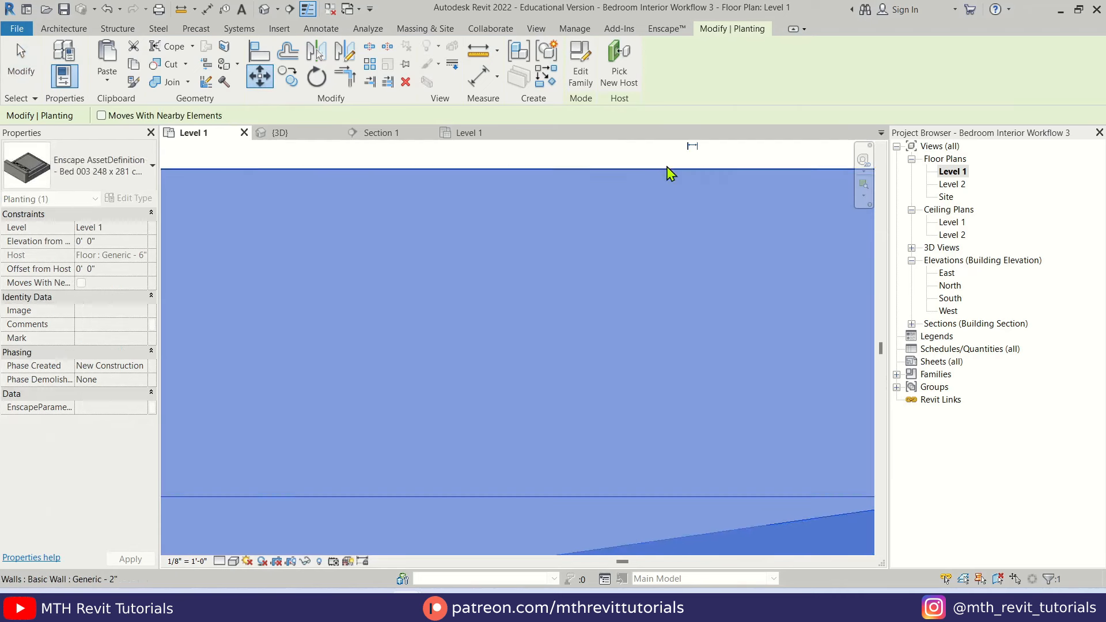
{"action": "key", "text": "Escape"}
{"action": "scroll", "coordinate": [680, 188], "scroll_direction": "down", "scroll_amount": 6}
{"action": "key", "text": "d"}
{"action": "key", "text": "i"}
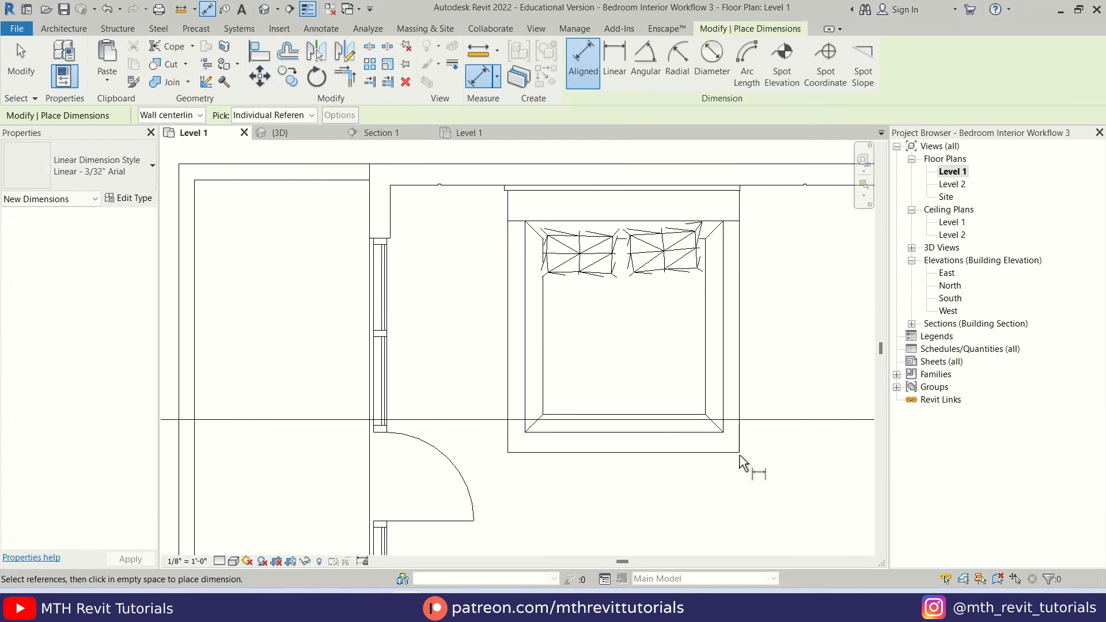
{"action": "key", "text": "Escape"}
{"action": "left_click", "coordinate": [182, 10]}
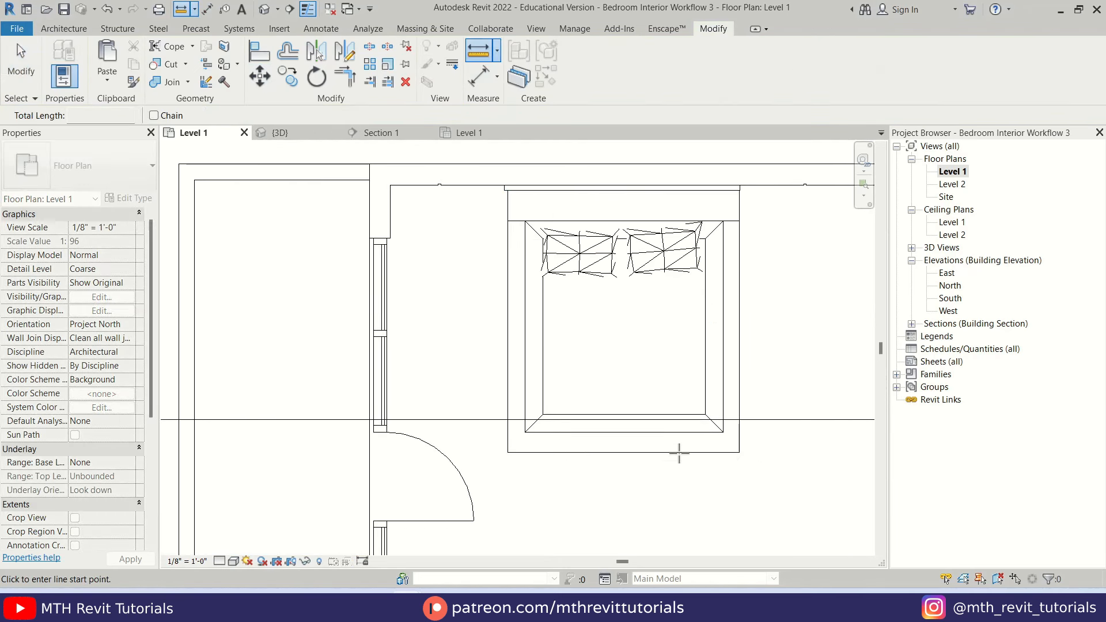
{"action": "left_click", "coordinate": [680, 453]}
{"action": "key", "text": "Escape"}
{"action": "key", "text": "Escape"}
Search the Enscape asset library's furniture for "armchair" and place Armchair 021 at an angle in the corner beside the storefront
{"action": "scroll", "coordinate": [655, 343], "scroll_direction": "down", "scroll_amount": 4}
{"action": "scroll", "coordinate": [566, 360], "scroll_direction": "up", "scroll_amount": 3}
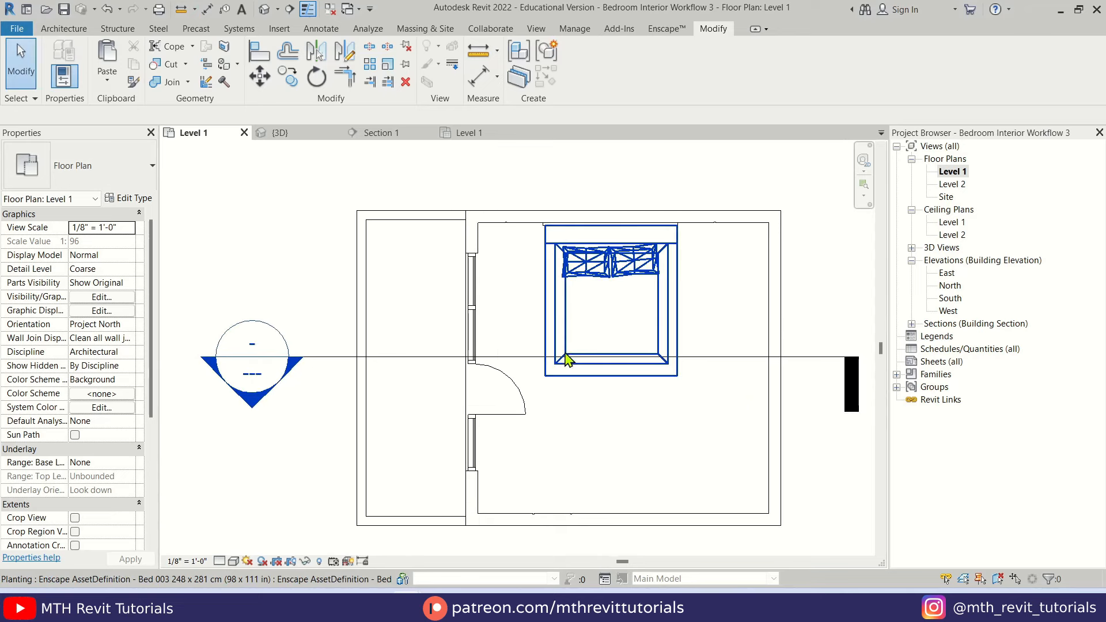
{"action": "scroll", "coordinate": [615, 329], "scroll_direction": "up", "scroll_amount": 4}
{"action": "mouse_move", "coordinate": [482, 554]}
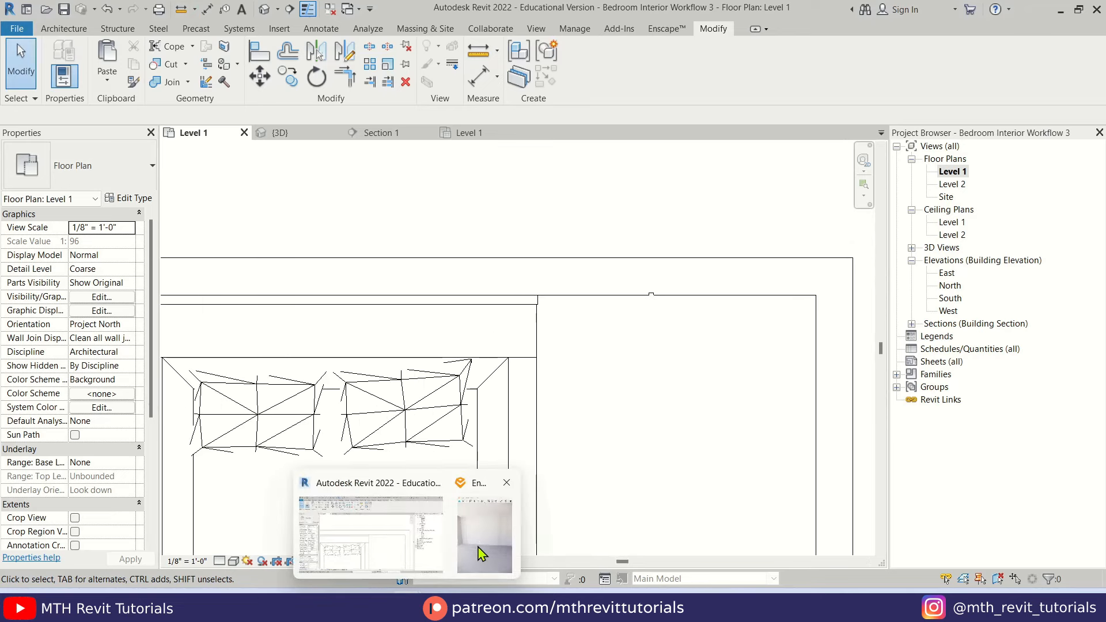
{"action": "left_click", "coordinate": [666, 28]}
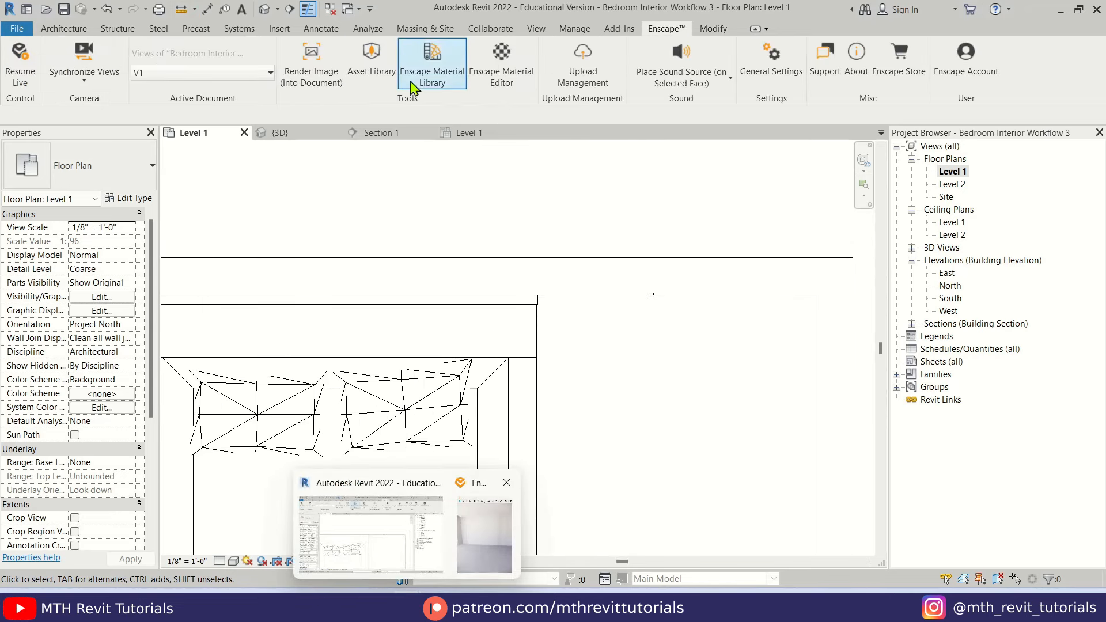
{"action": "left_click", "coordinate": [411, 52]}
{"action": "left_click", "coordinate": [270, 65]}
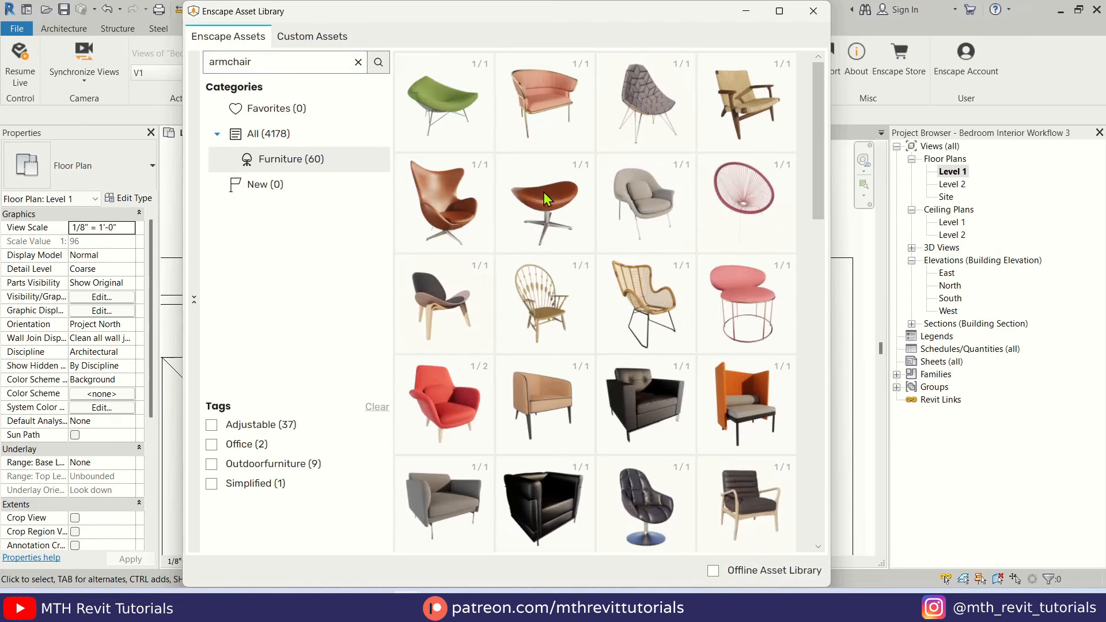
{"action": "scroll", "coordinate": [722, 412], "scroll_direction": "down", "scroll_amount": 2}
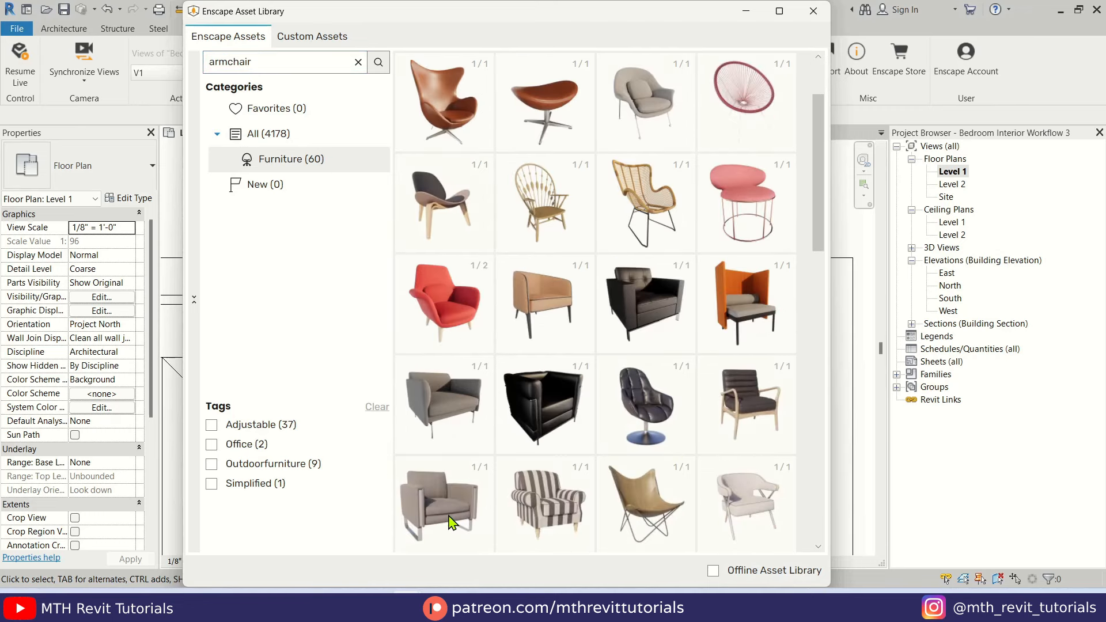
{"action": "scroll", "coordinate": [444, 515], "scroll_direction": "down", "scroll_amount": 2}
{"action": "left_click", "coordinate": [470, 450]}
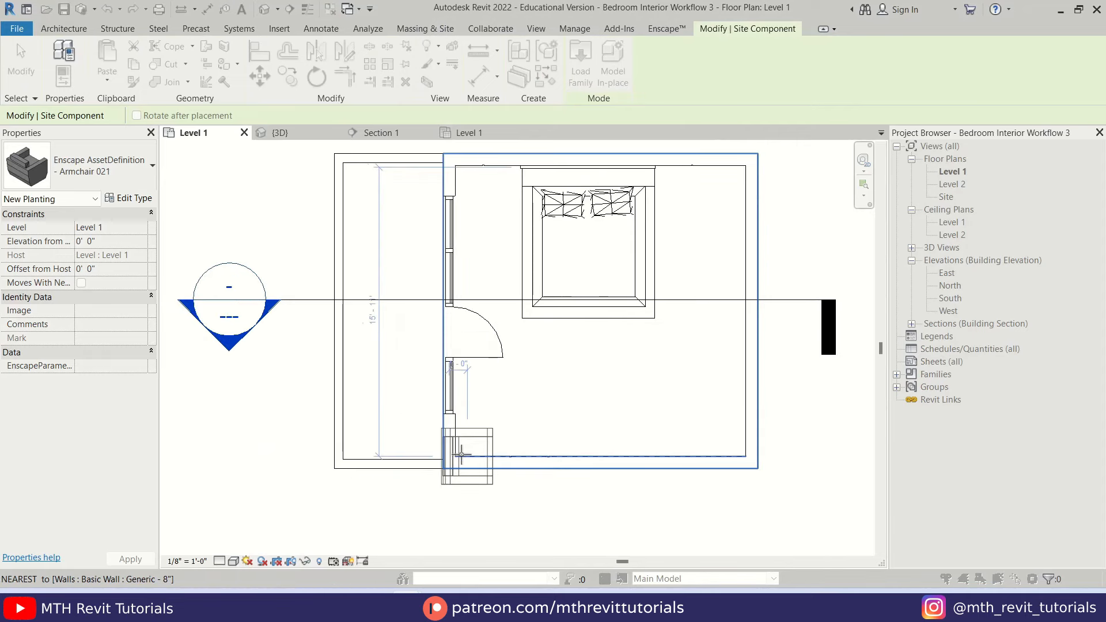
{"action": "scroll", "coordinate": [499, 406], "scroll_direction": "up", "scroll_amount": 1}
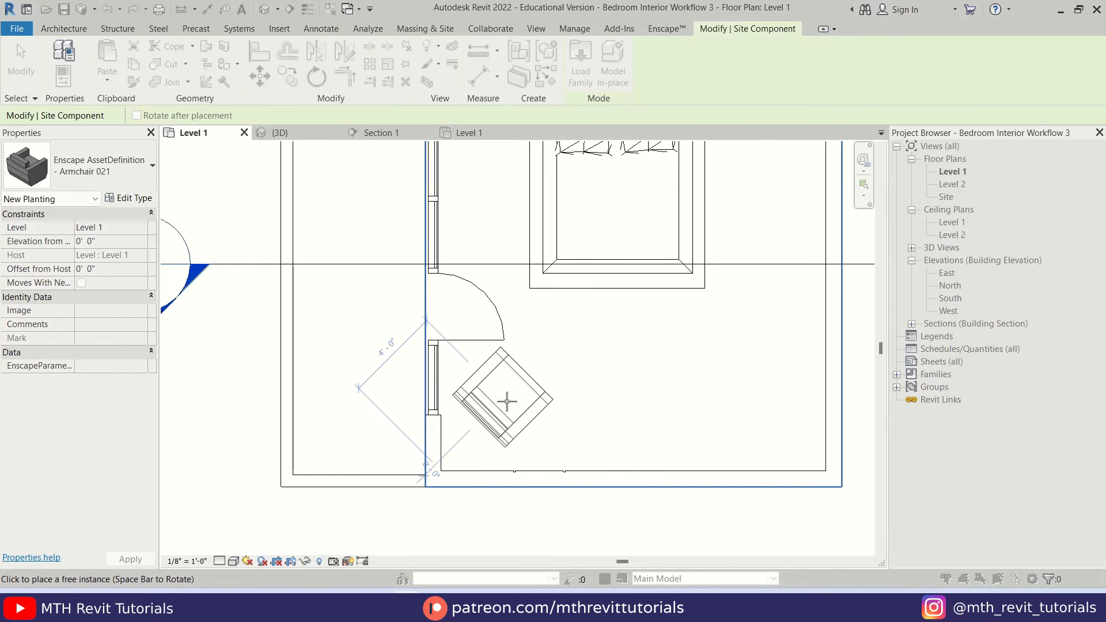
{"action": "left_click", "coordinate": [494, 392]}
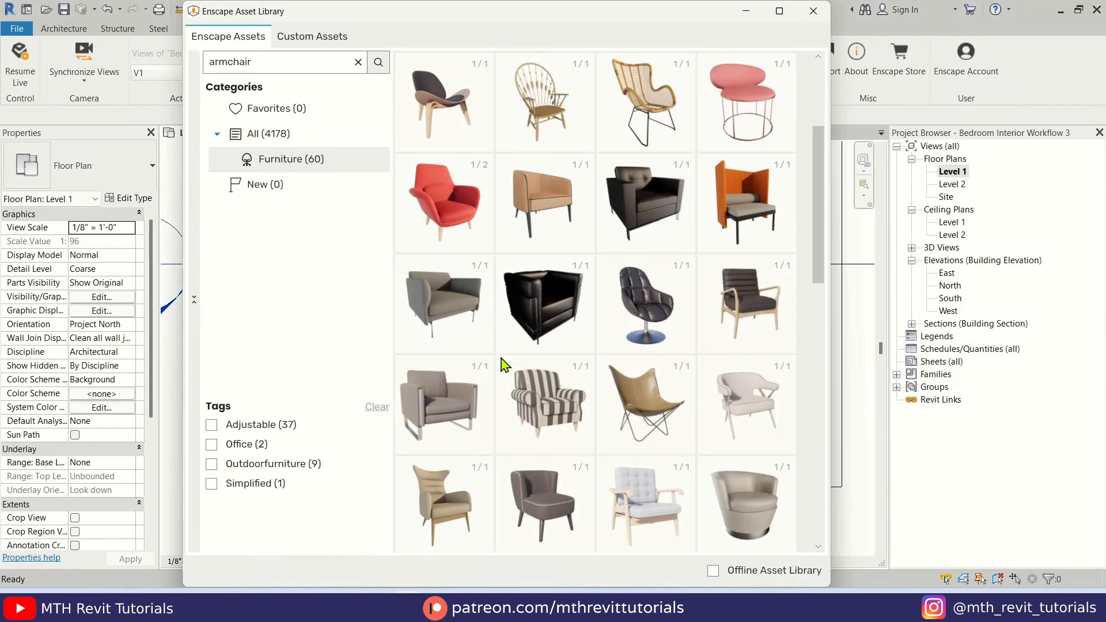
Minimize the asset library, flip the storefront door to swing outward, and shift the armchair closer to the room corner
{"action": "left_click", "coordinate": [738, 10]}
{"action": "left_click", "coordinate": [500, 326]}
{"action": "key", "text": "space"}
{"action": "left_click", "coordinate": [520, 362]}
{"action": "middle_click_drag", "start_coordinate": [573, 457], "coordinate": [570, 460]}
Search the asset library's furniture for "table" and place a small round side table in front of the armchair
{"action": "left_click", "coordinate": [387, 78]}
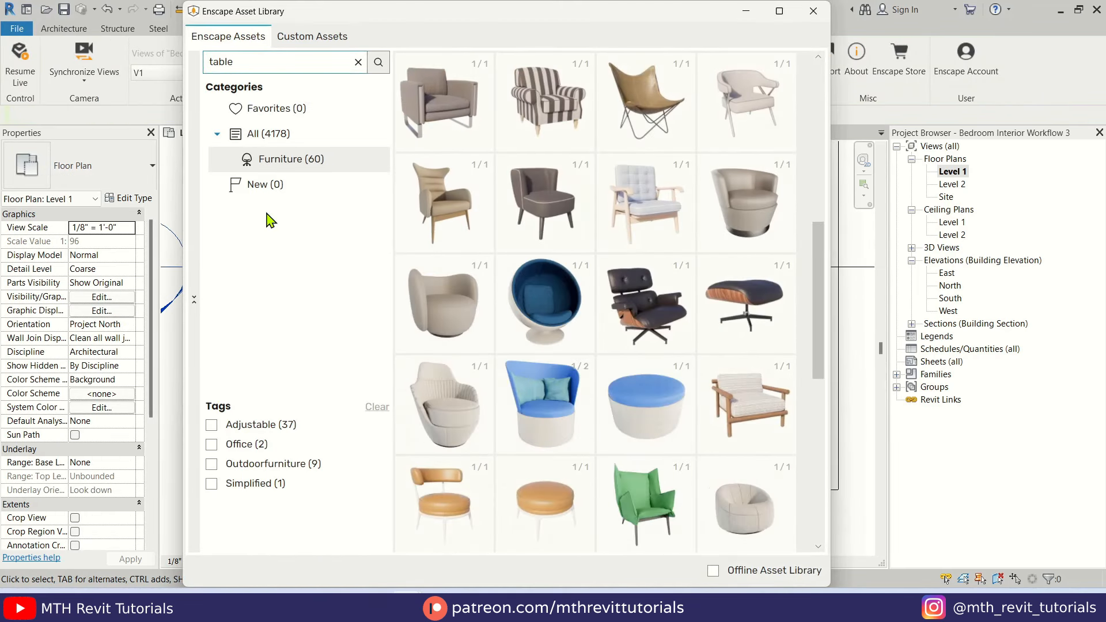
{"action": "scroll", "coordinate": [689, 270], "scroll_direction": "down", "scroll_amount": 6}
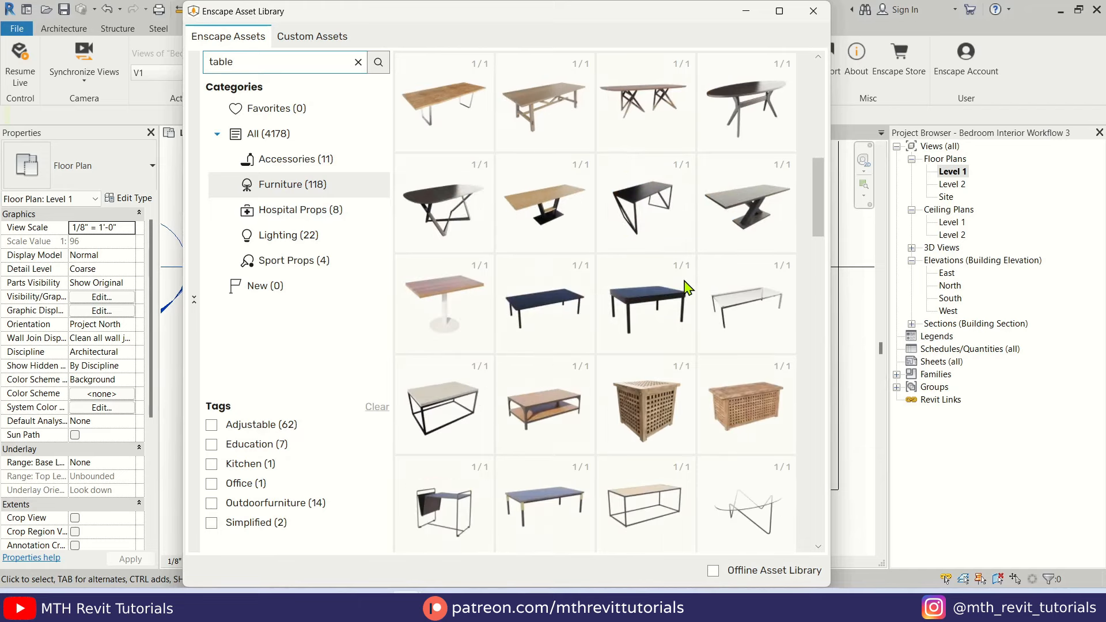
{"action": "scroll", "coordinate": [690, 287], "scroll_direction": "down", "scroll_amount": 5}
{"action": "scroll", "coordinate": [719, 343], "scroll_direction": "down", "scroll_amount": 4}
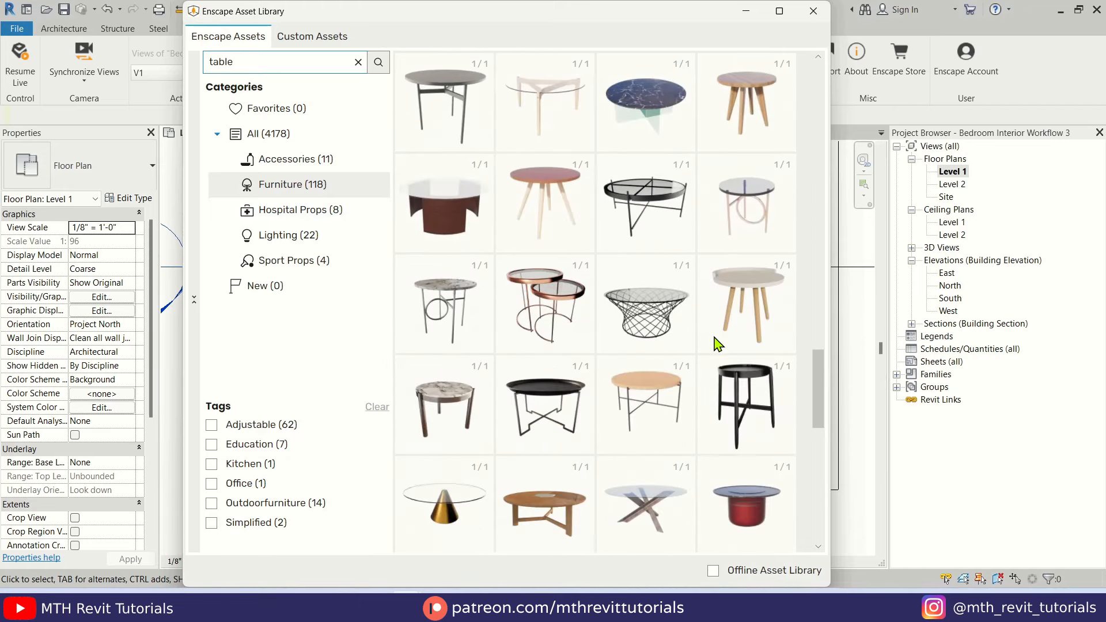
{"action": "left_click", "coordinate": [736, 168]}
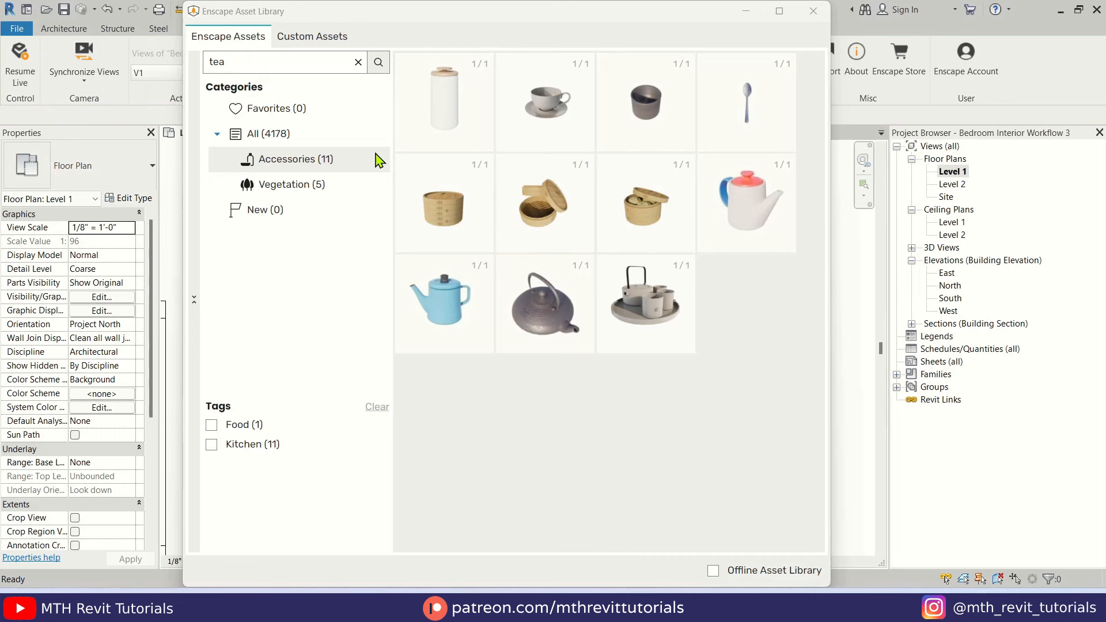
Search the asset library for "berry" and place Bowl 007: Strawberry at the side table
{"action": "left_click", "coordinate": [257, 63]}
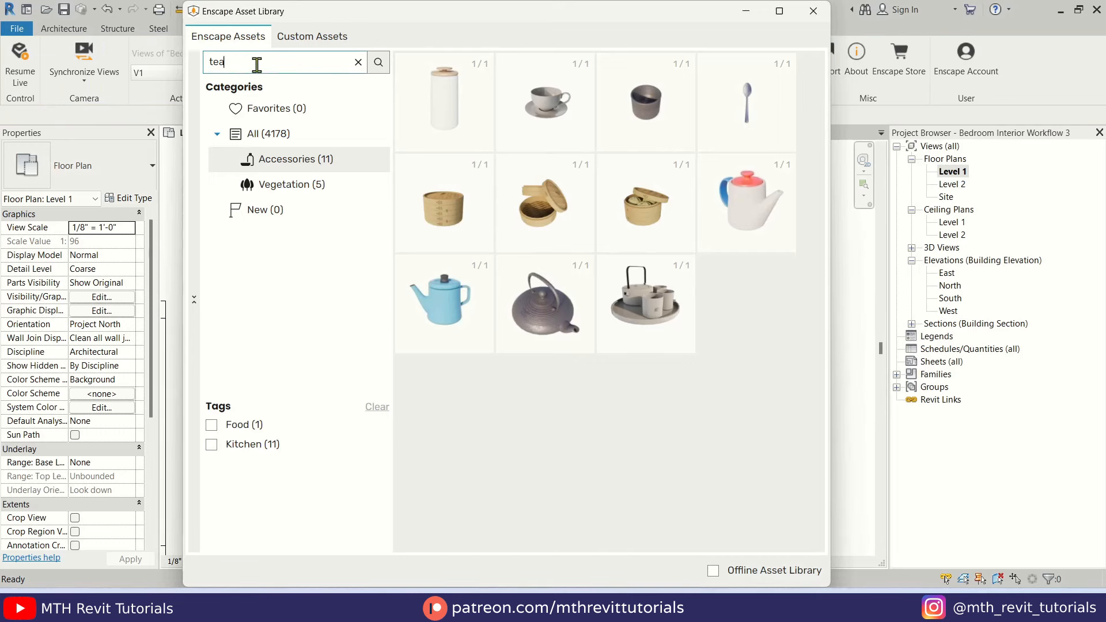
{"action": "type", "text": "berry"}
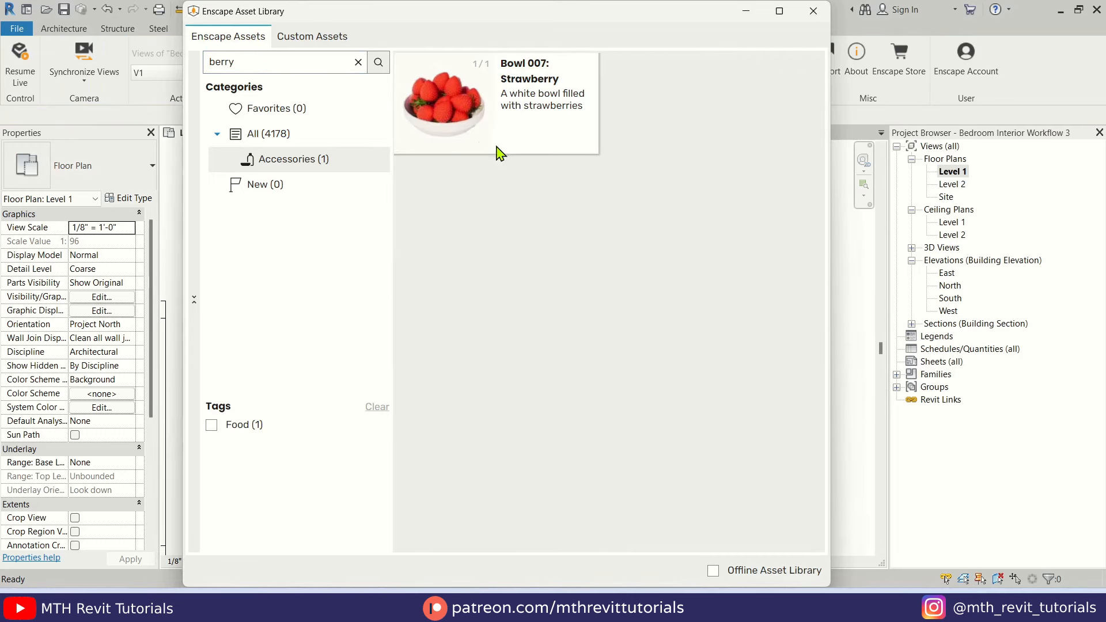
{"action": "left_click", "coordinate": [496, 151]}
{"action": "left_click", "coordinate": [476, 109]}
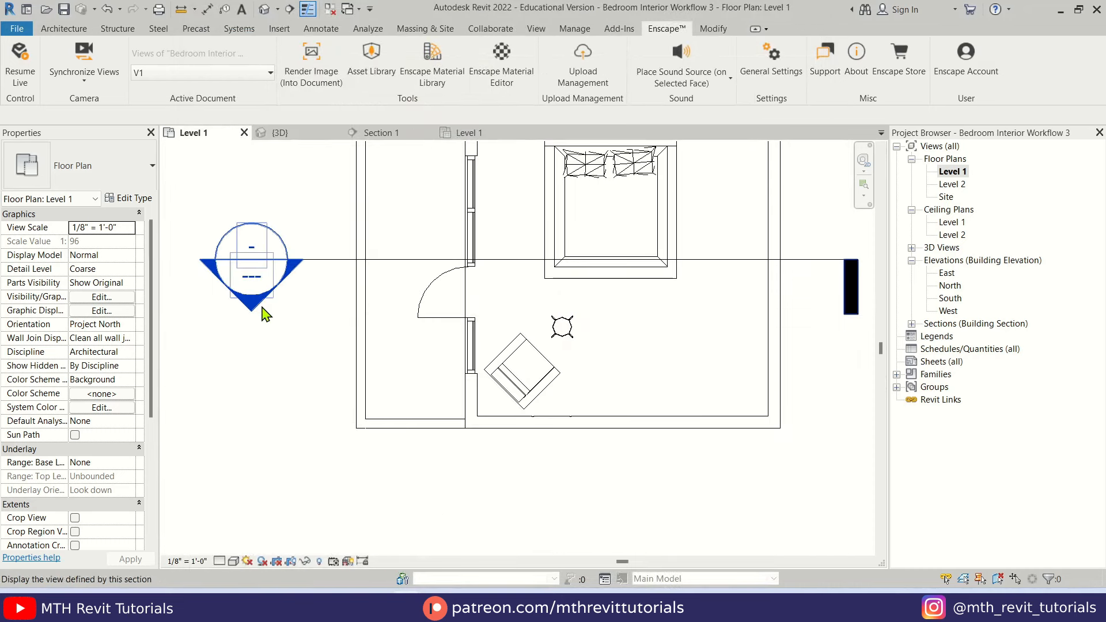
Open Section 1, select the teacup and strawberry bowl together, and raise them from the floor to the side table's top
{"action": "double_click", "coordinate": [271, 324]}
{"action": "right_click", "coordinate": [513, 329]}
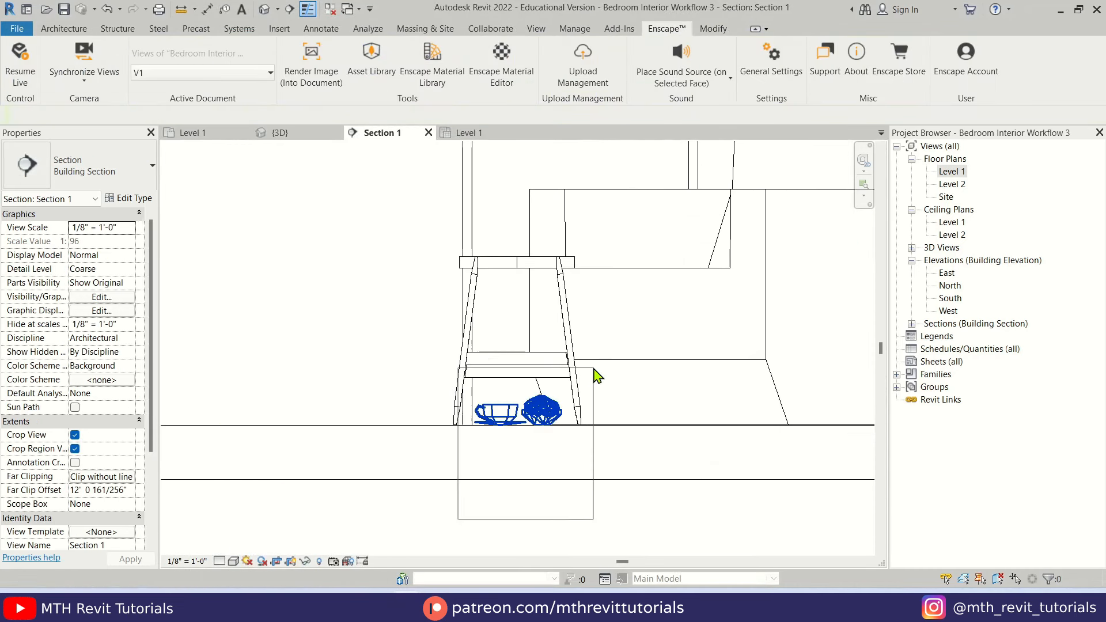
{"action": "left_click_drag", "start_coordinate": [542, 410], "coordinate": [542, 253]}
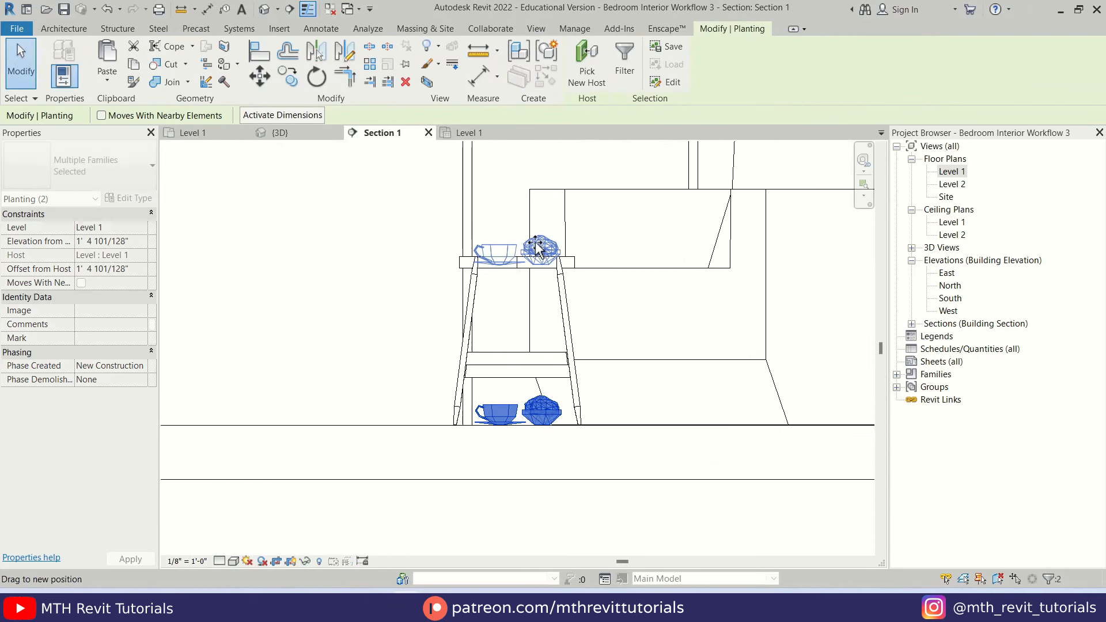
Show the section in wireframe and adjust the cup and round ornament upward so they rest on the stool's seat
{"action": "scroll", "coordinate": [521, 263], "scroll_direction": "up", "scroll_amount": 3}
{"action": "key", "text": "w"}
{"action": "key", "text": "f"}
{"action": "scroll", "coordinate": [464, 264], "scroll_direction": "up", "scroll_amount": 3}
{"action": "left_click_drag", "start_coordinate": [510, 218], "coordinate": [512, 199]}
Open the Level 1 floor plan and place the Enscape Light Switch 001 and a socket asset on the wall beside the bed
{"action": "double_click", "coordinate": [963, 172]}
{"action": "left_click", "coordinate": [625, 338]}
{"action": "scroll", "coordinate": [654, 246], "scroll_direction": "down", "scroll_amount": 1}
{"action": "middle_click_drag", "start_coordinate": [654, 246], "coordinate": [634, 377]}
{"action": "left_click", "coordinate": [450, 388]}
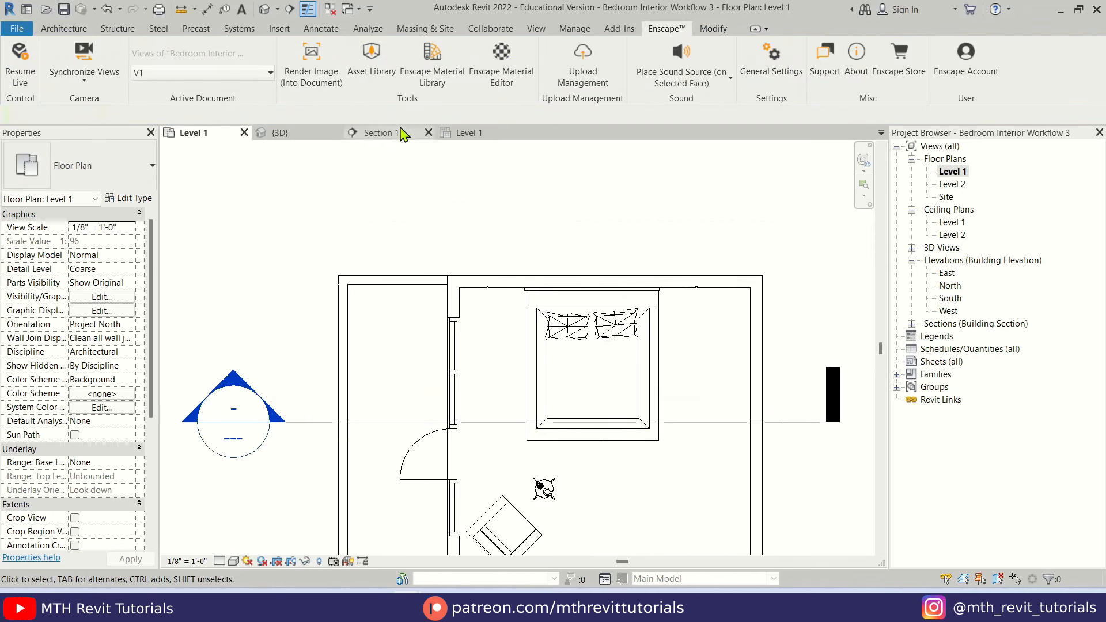
{"action": "left_click", "coordinate": [370, 62]}
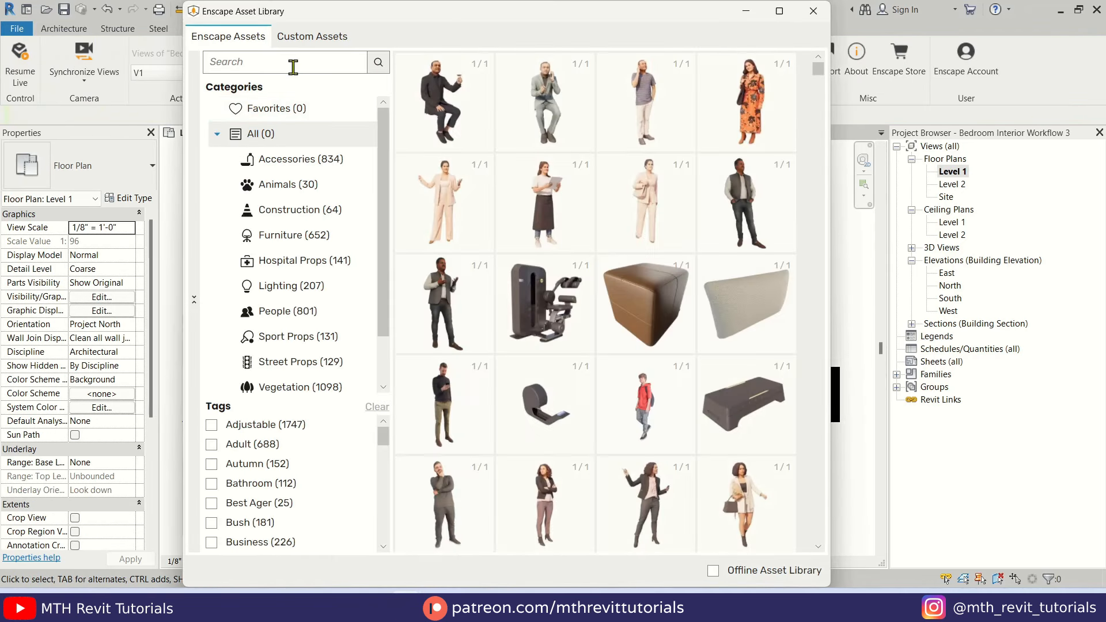
{"action": "key", "text": "Return"}
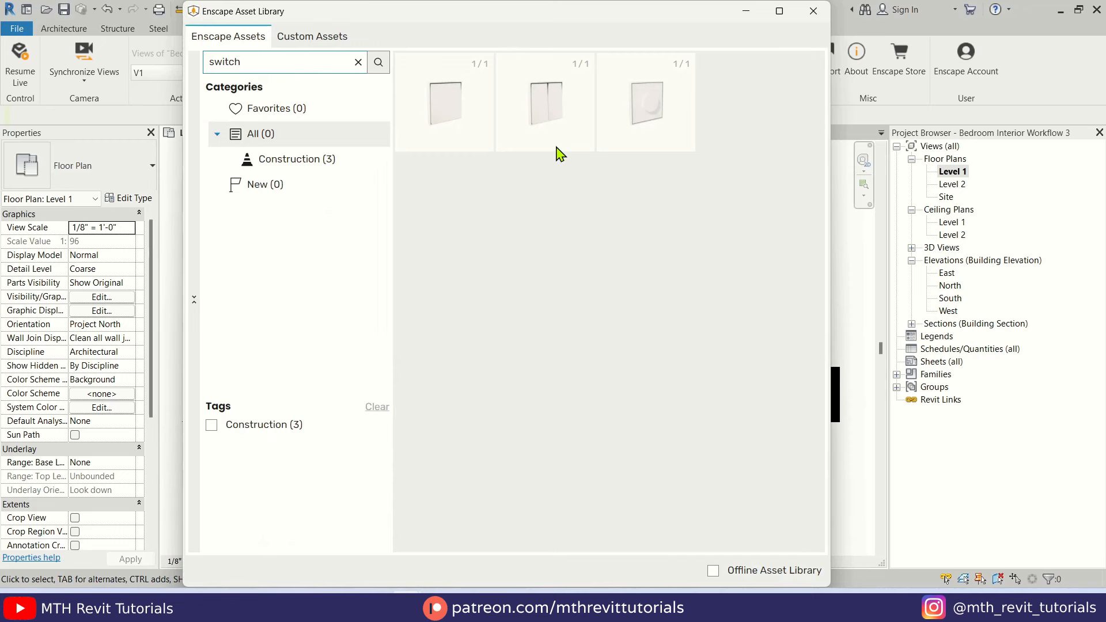
{"action": "left_click", "coordinate": [448, 144]}
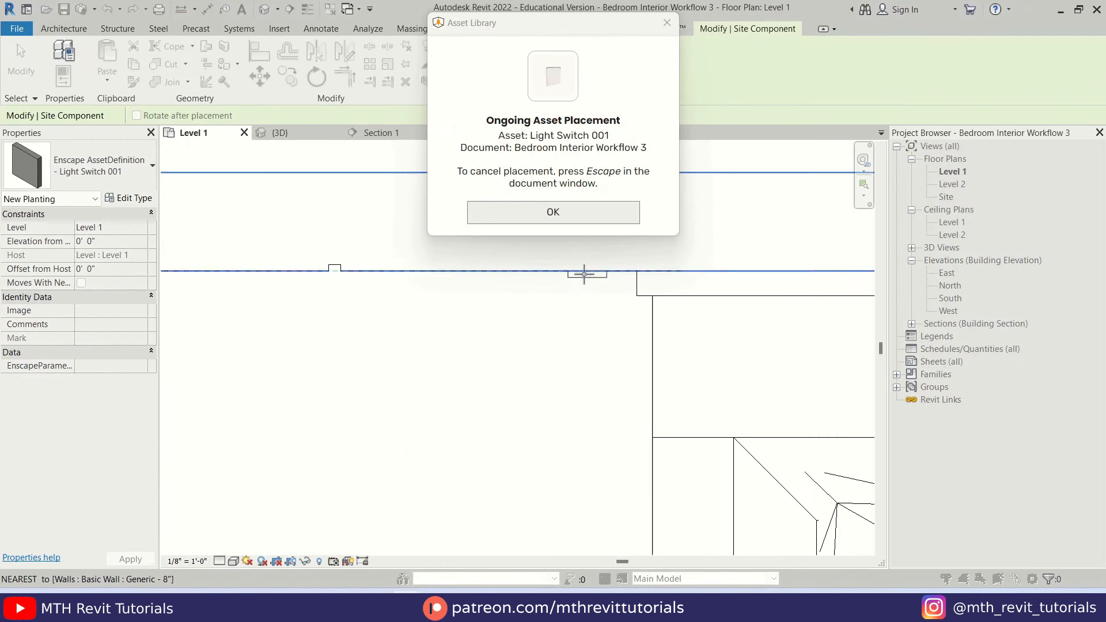
{"action": "key", "text": "Escape"}
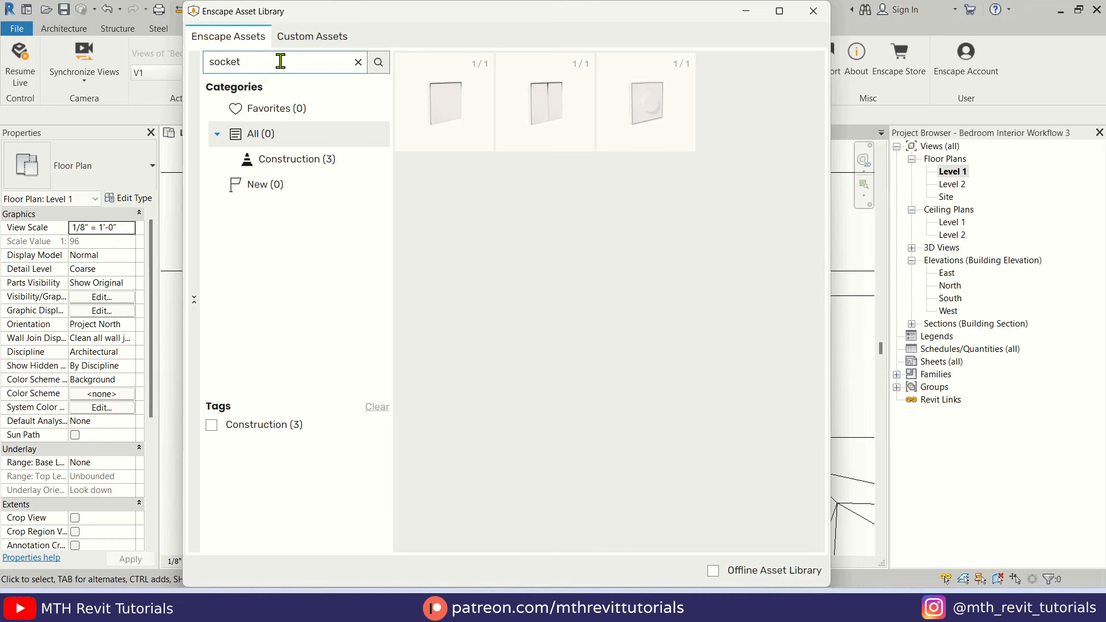
{"action": "key", "text": "Return"}
{"action": "left_click", "coordinate": [474, 134]}
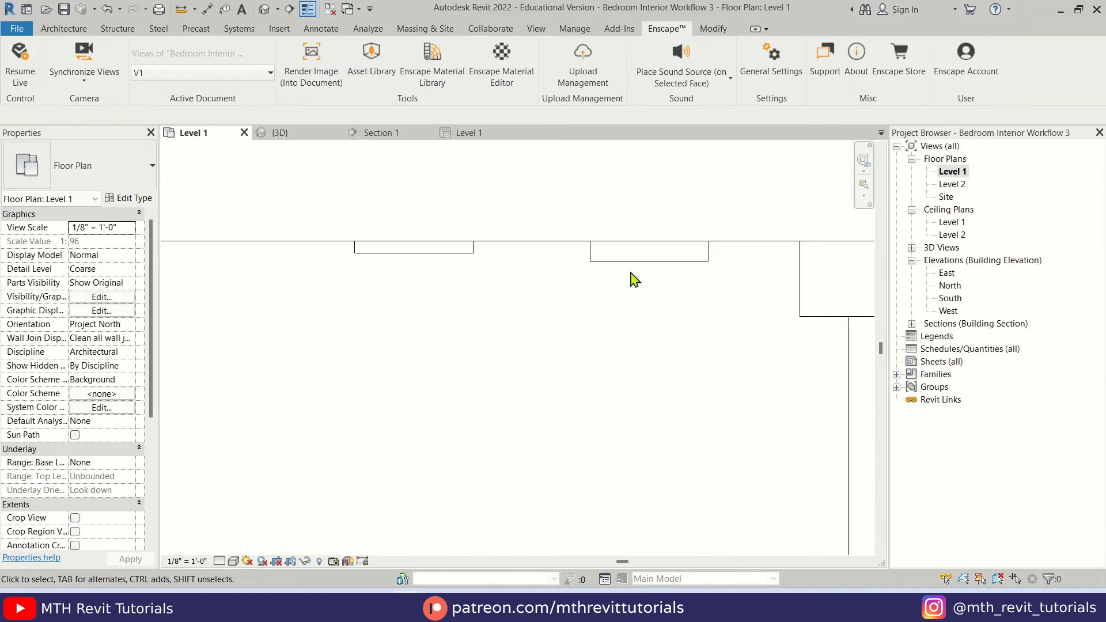
Copy the light switch along the wall so that the two switches and the socket sit side by side
{"action": "left_click", "coordinate": [639, 254]}
{"action": "key", "text": "c"}
{"action": "key", "text": "o"}
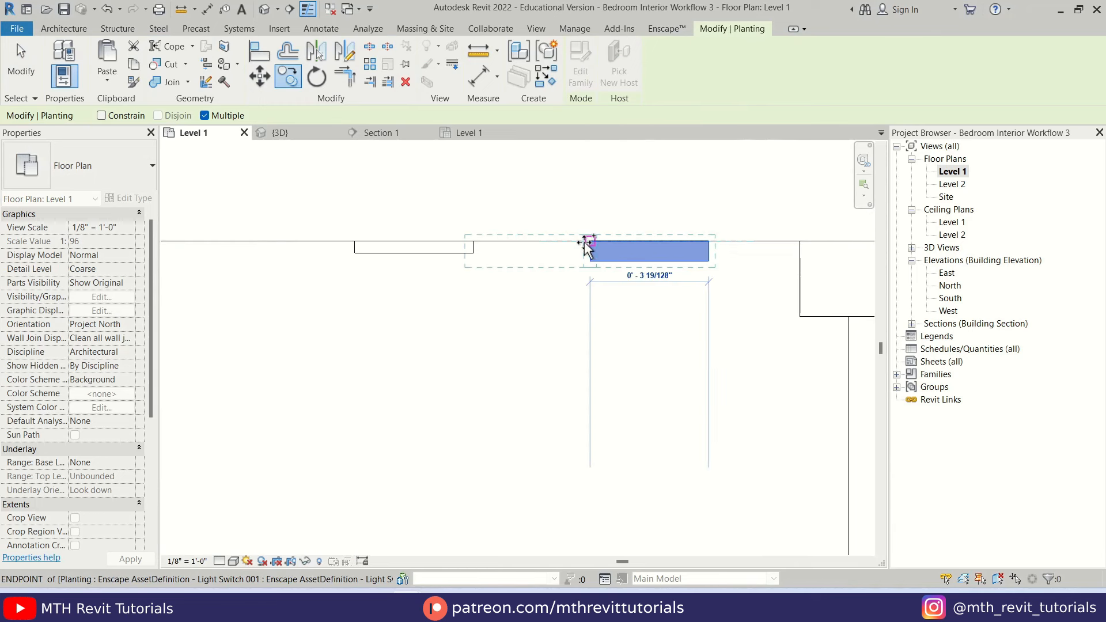
{"action": "left_click", "coordinate": [585, 242]}
{"action": "key", "text": "Escape"}
{"action": "scroll", "coordinate": [438, 252], "scroll_direction": "up", "scroll_amount": 3}
{"action": "key", "text": "Escape"}
{"action": "scroll", "coordinate": [607, 353], "scroll_direction": "down", "scroll_amount": 10}
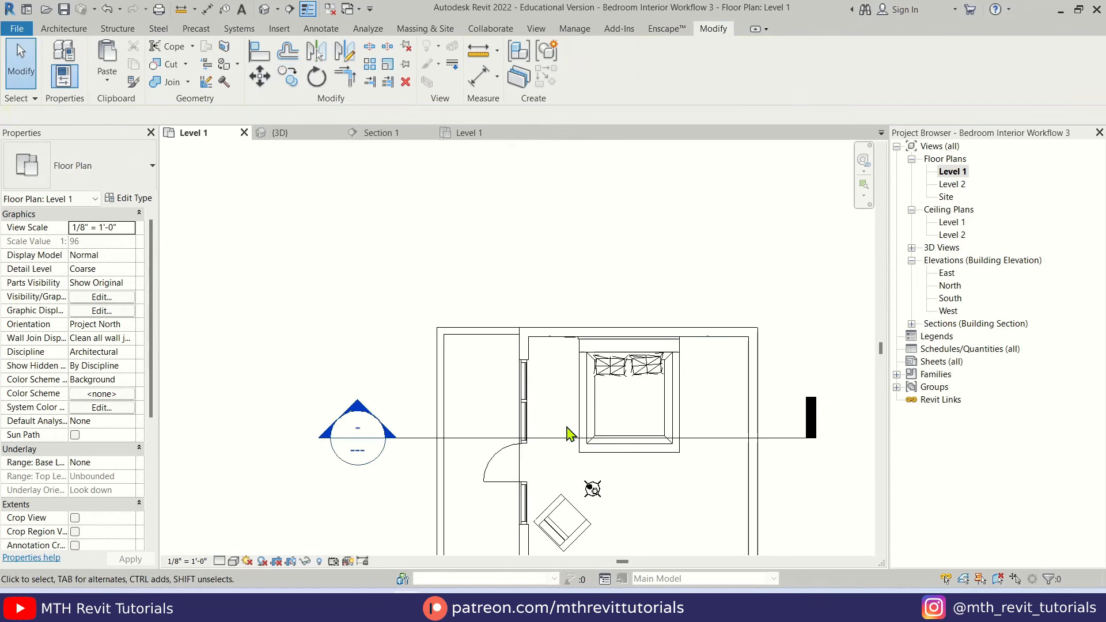
Open Section 1 and move the three switch and socket units vertically up to about 2' 7" above Level 1
{"action": "scroll", "coordinate": [547, 441], "scroll_direction": "up", "scroll_amount": 2}
{"action": "double_click", "coordinate": [271, 323]}
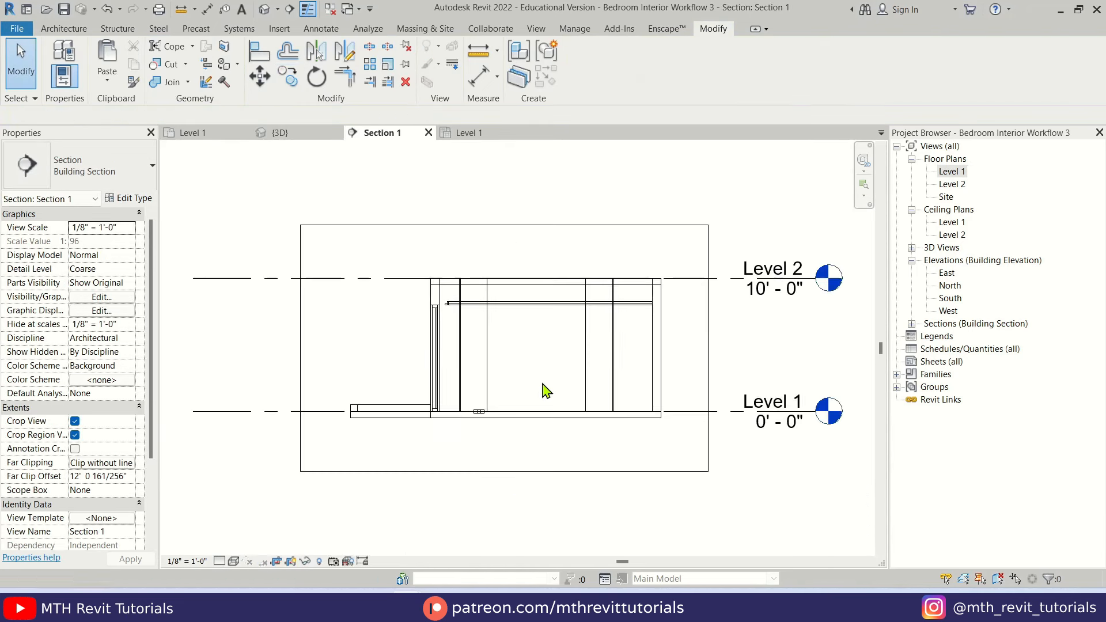
{"action": "scroll", "coordinate": [485, 433], "scroll_direction": "up", "scroll_amount": 5}
{"action": "left_click_drag", "start_coordinate": [408, 439], "coordinate": [492, 317]}
{"action": "middle_click_drag", "start_coordinate": [467, 376], "coordinate": [435, 538]}
{"action": "key", "text": "m"}
{"action": "key", "text": "v"}
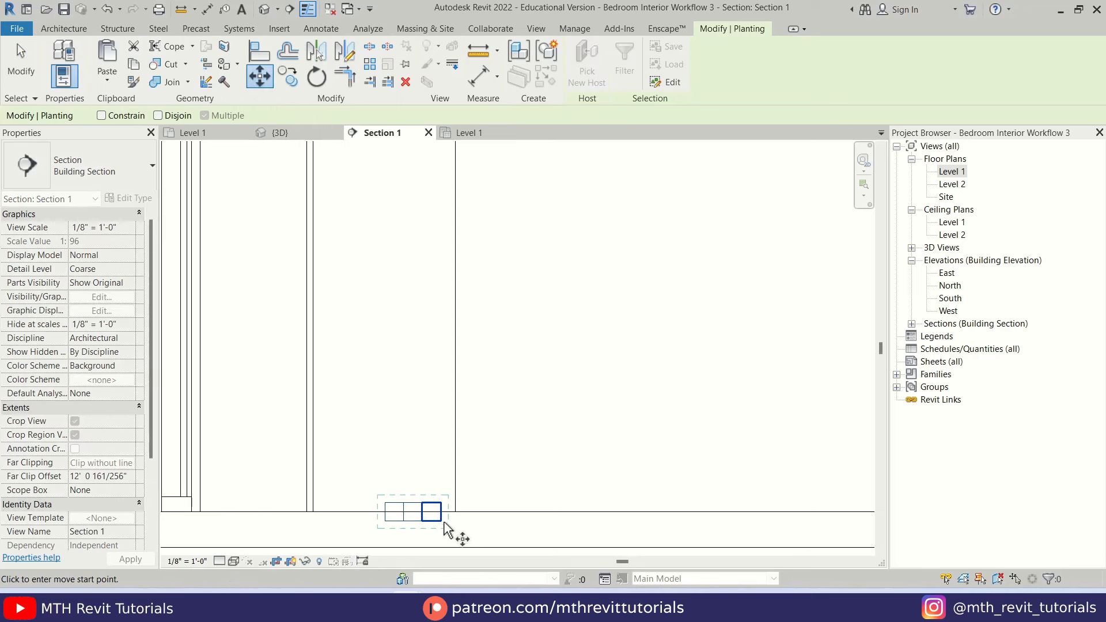
{"action": "left_click", "coordinate": [442, 511]}
{"action": "key", "text": "m"}
{"action": "key", "text": "v"}
{"action": "left_click", "coordinate": [444, 512]}
{"action": "scroll", "coordinate": [444, 512], "scroll_direction": "down", "scroll_amount": 1}
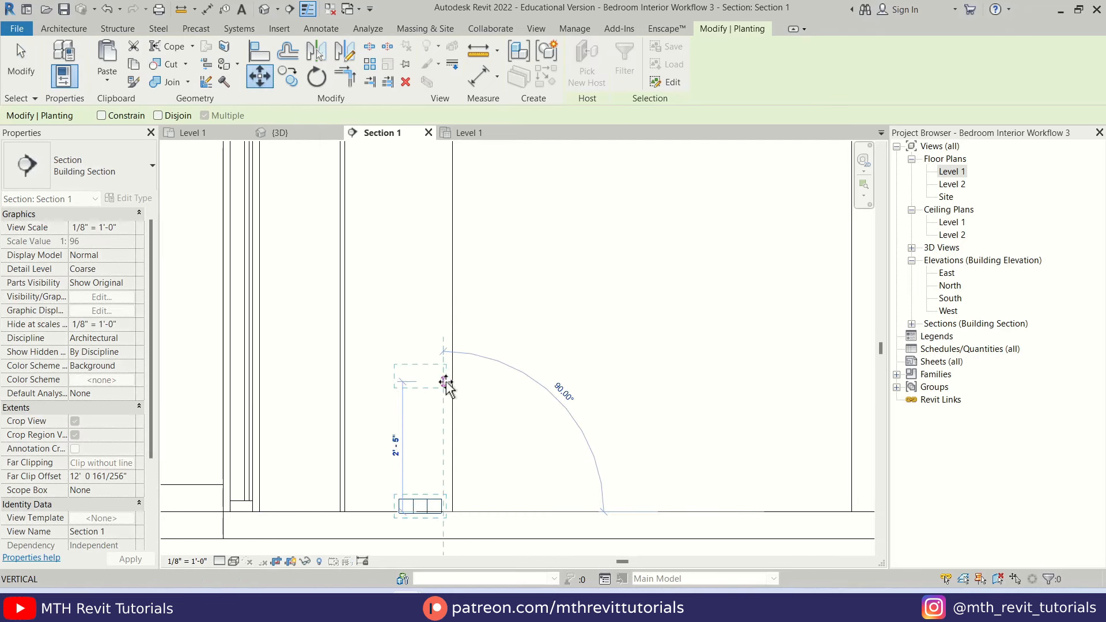
{"action": "left_click", "coordinate": [446, 374]}
Mirror the three switch and socket units about the headboard wall's vertical centreline to the bed's other side
{"action": "scroll", "coordinate": [420, 493], "scroll_direction": "down", "scroll_amount": 2}
{"action": "scroll", "coordinate": [462, 457], "scroll_direction": "up", "scroll_amount": 2}
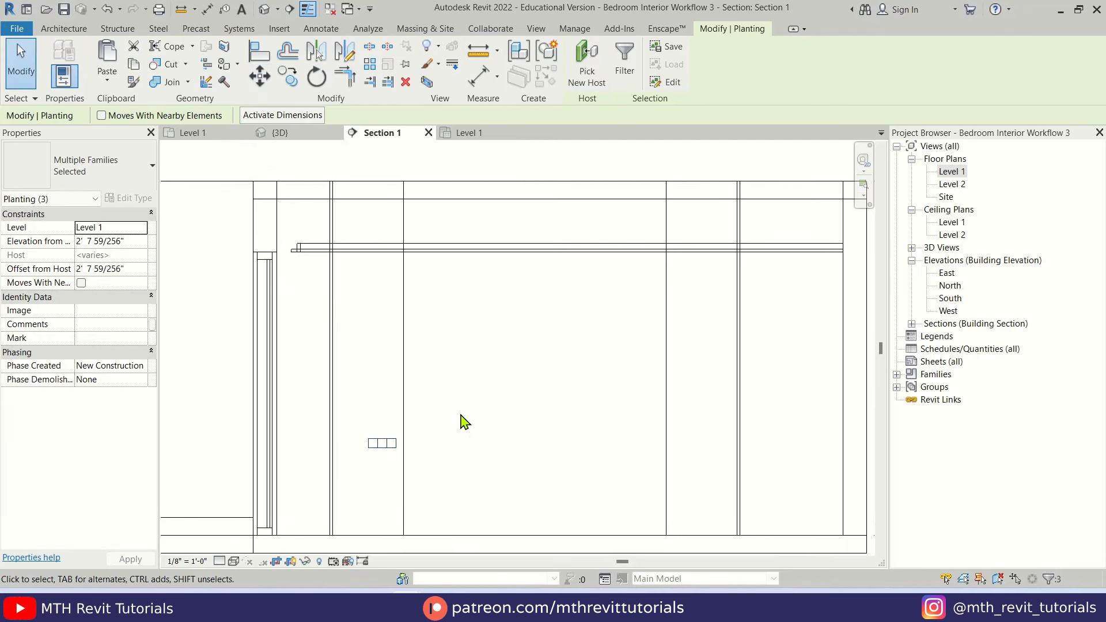
{"action": "left_click", "coordinate": [345, 51]}
{"action": "scroll", "coordinate": [548, 232], "scroll_direction": "down", "scroll_amount": 2}
{"action": "left_click", "coordinate": [542, 174]}
{"action": "scroll", "coordinate": [626, 407], "scroll_direction": "up", "scroll_amount": 4}
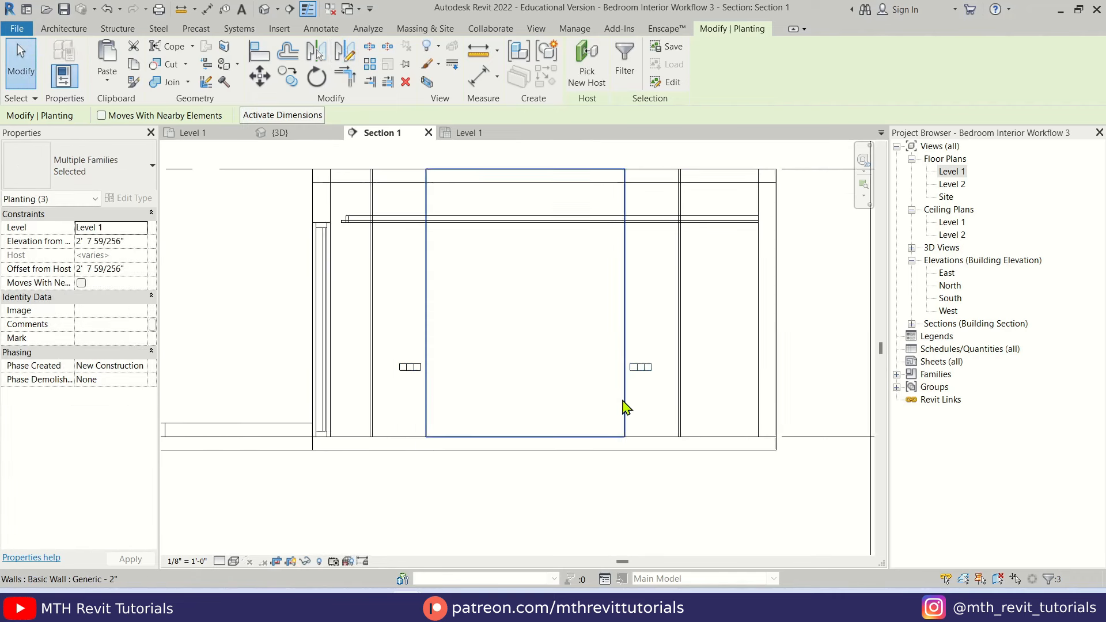
{"action": "left_click", "coordinate": [640, 419]}
Return to the Level 1 floor plan and sign in to the Blocks add-in with the account e-mail and password, choosing the profile
{"action": "double_click", "coordinate": [956, 174]}
{"action": "scroll", "coordinate": [803, 305], "scroll_direction": "down", "scroll_amount": 2}
{"action": "middle_click_drag", "start_coordinate": [787, 392], "coordinate": [708, 436]}
{"action": "scroll", "coordinate": [714, 429], "scroll_direction": "up", "scroll_amount": 1}
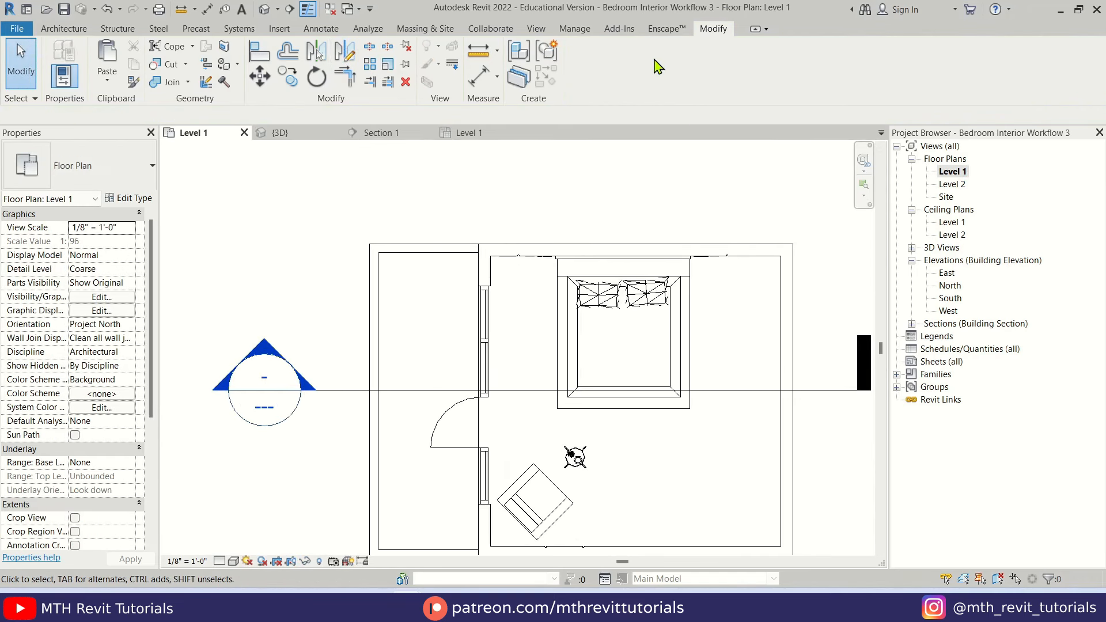
{"action": "left_click", "coordinate": [620, 29]}
{"action": "left_click", "coordinate": [193, 75]}
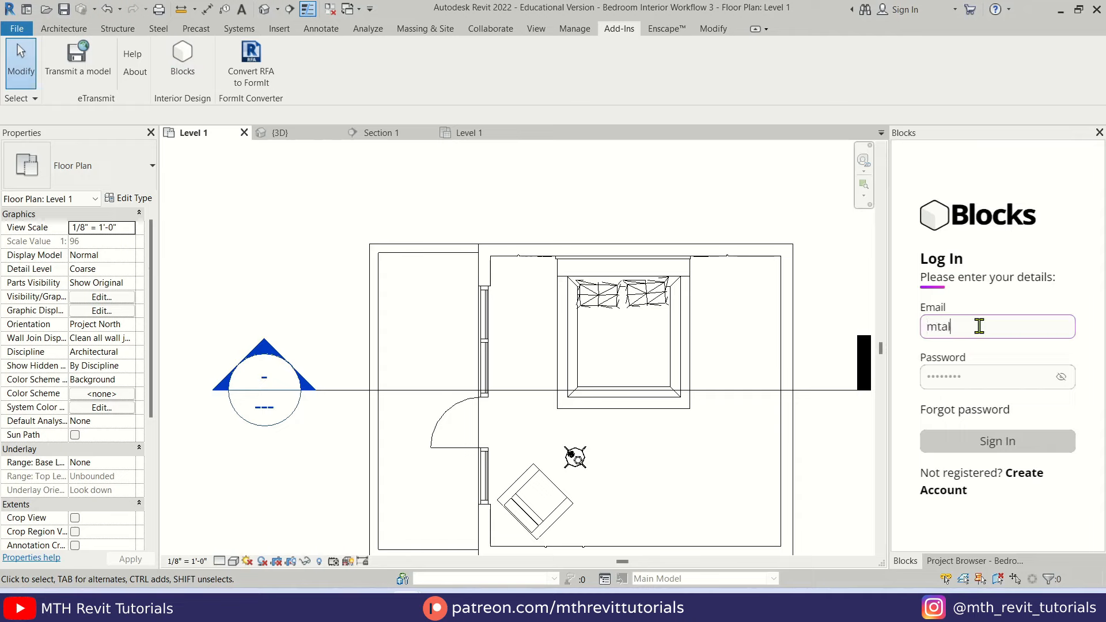
{"action": "left_click", "coordinate": [1017, 436]}
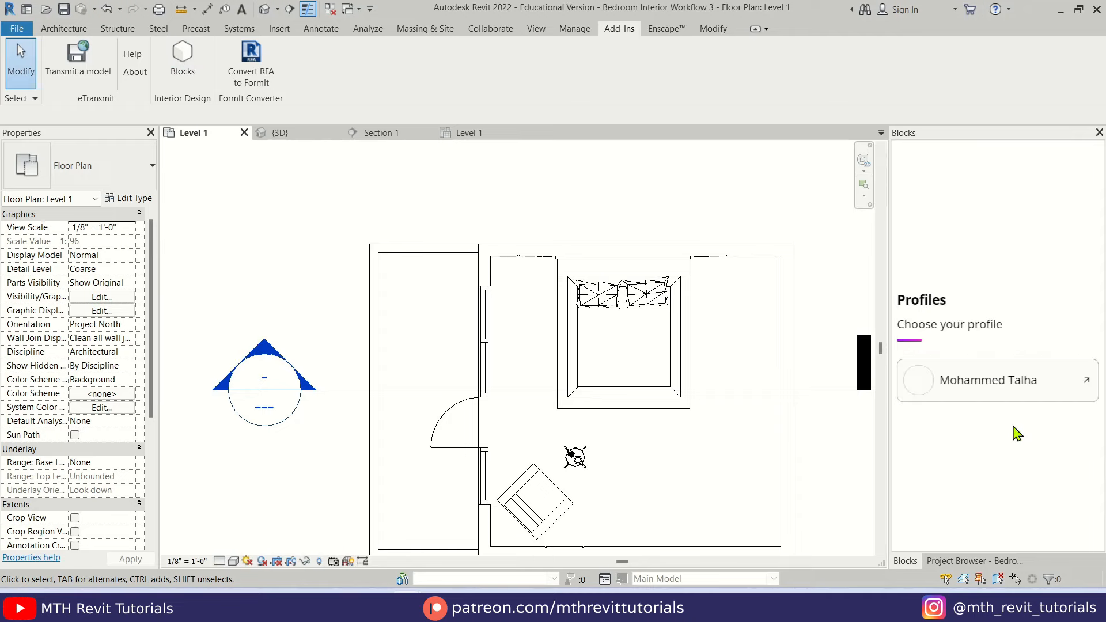
{"action": "left_click", "coordinate": [1030, 388]}
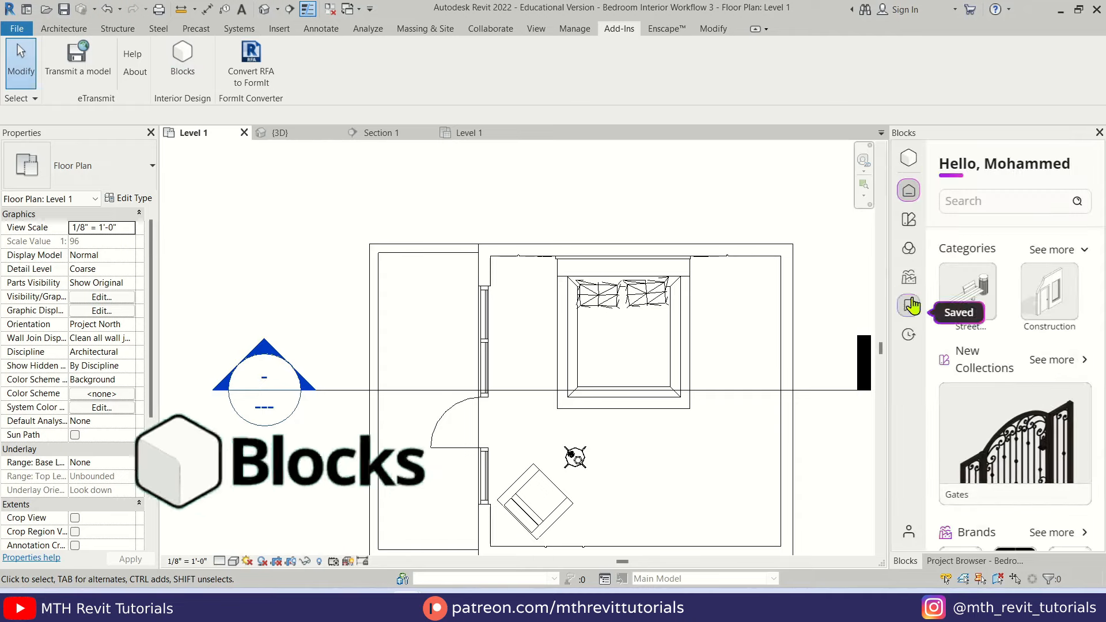
Widen the Blocks library, search its collections for wardrobe, and choose the Glss Master Skin Wardrobe for placement
{"action": "left_click_drag", "start_coordinate": [758, 303], "coordinate": [812, 302]}
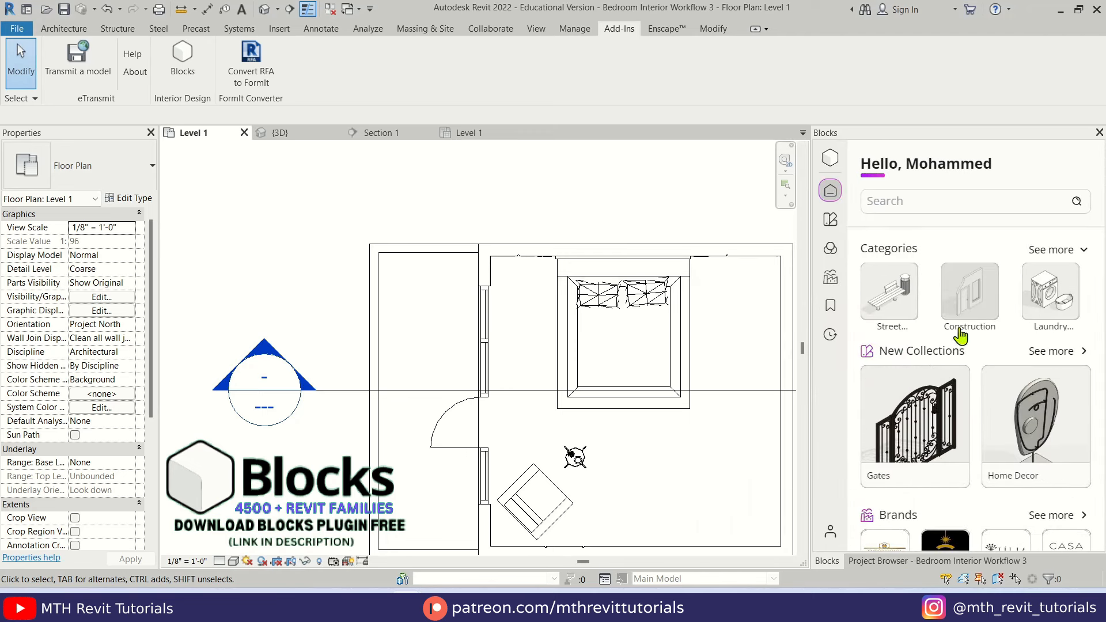
{"action": "left_click", "coordinate": [831, 220]}
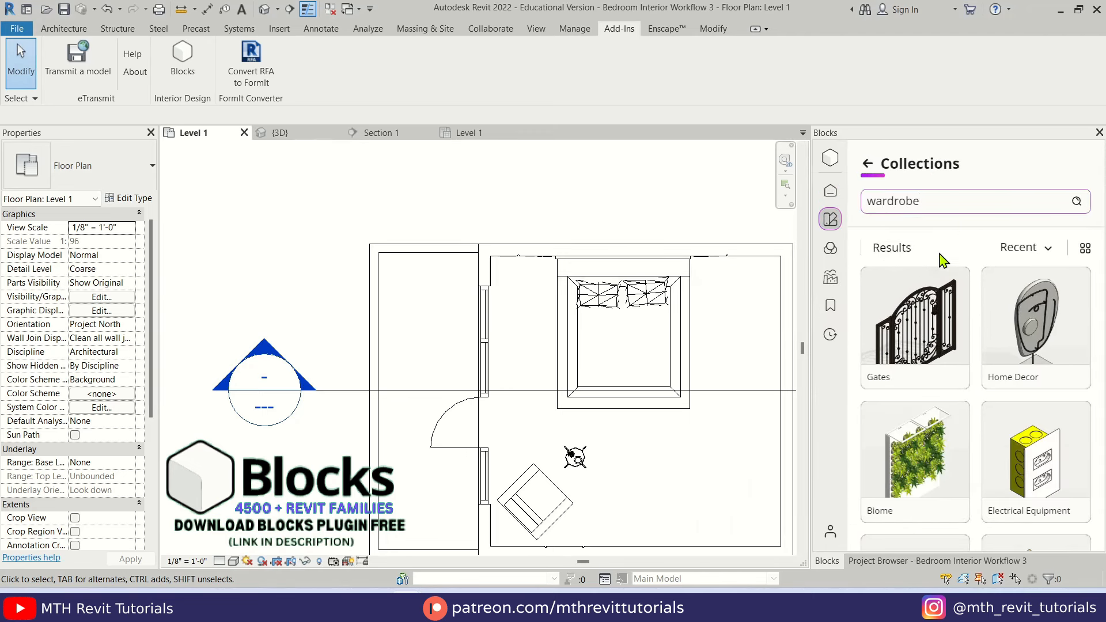
{"action": "left_click", "coordinate": [914, 341]}
{"action": "scroll", "coordinate": [1060, 416], "scroll_direction": "down", "scroll_amount": 3}
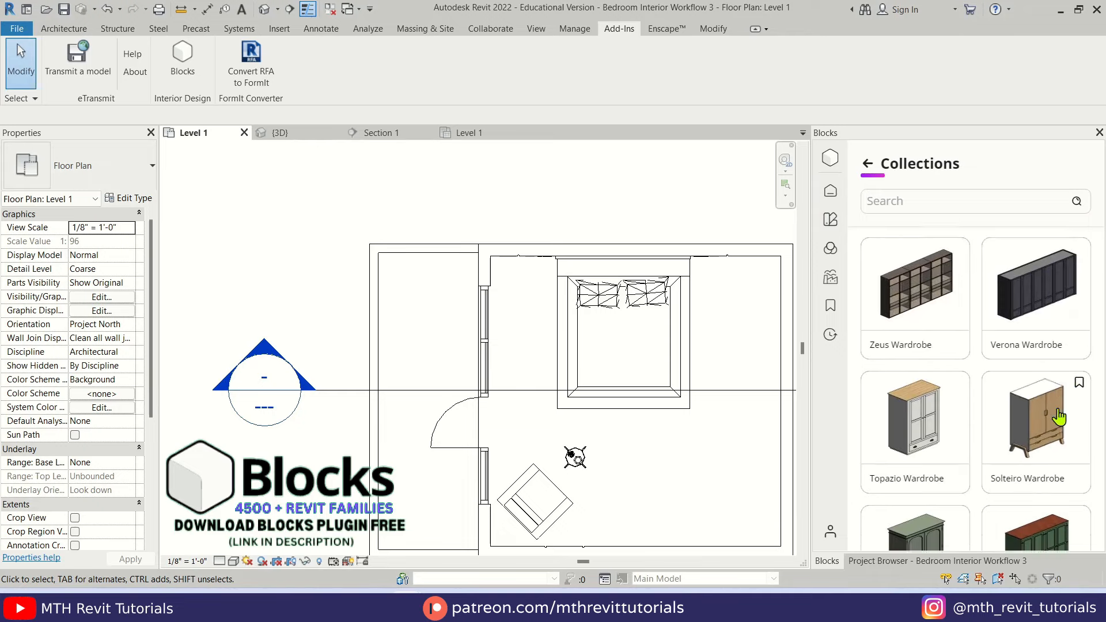
{"action": "scroll", "coordinate": [1059, 416], "scroll_direction": "down", "scroll_amount": 10}
{"action": "scroll", "coordinate": [1043, 418], "scroll_direction": "up", "scroll_amount": 4}
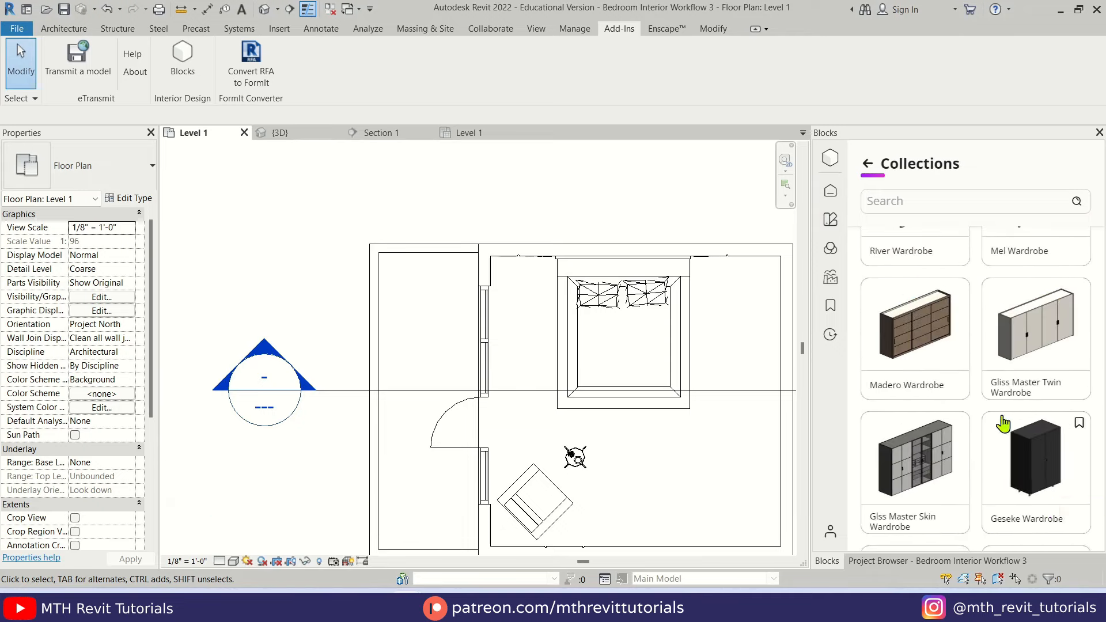
{"action": "left_click", "coordinate": [929, 500]}
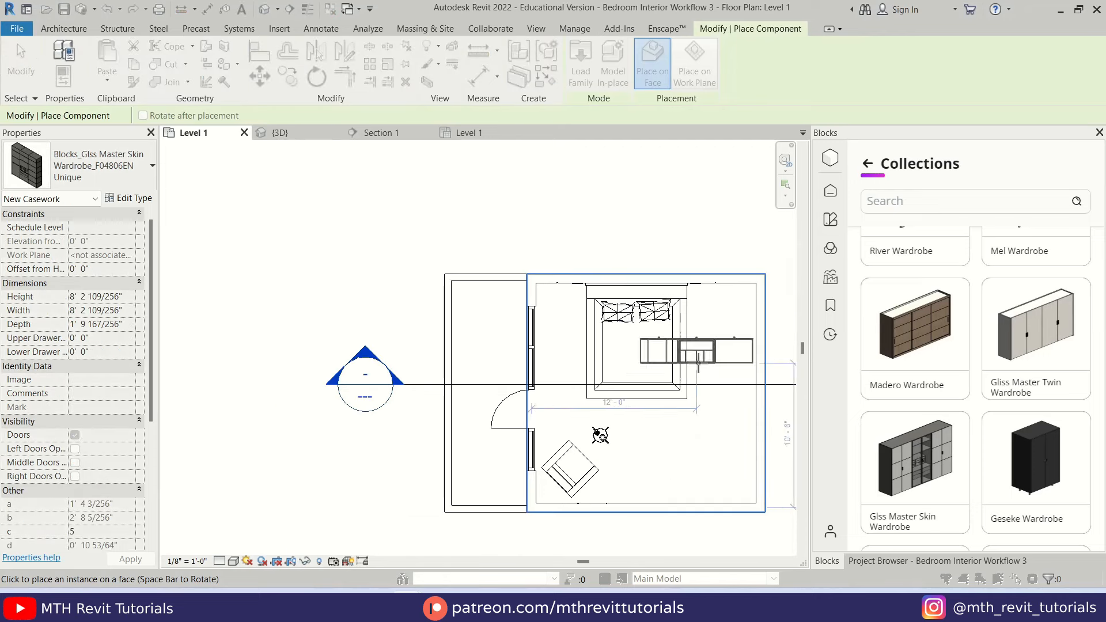
Place the wardrobe against the wall opposite the windows and move it flush into the corner nearest the headboard wall
{"action": "key", "text": "Escape"}
{"action": "left_click", "coordinate": [751, 368]}
{"action": "scroll", "coordinate": [762, 270], "scroll_direction": "up", "scroll_amount": 3}
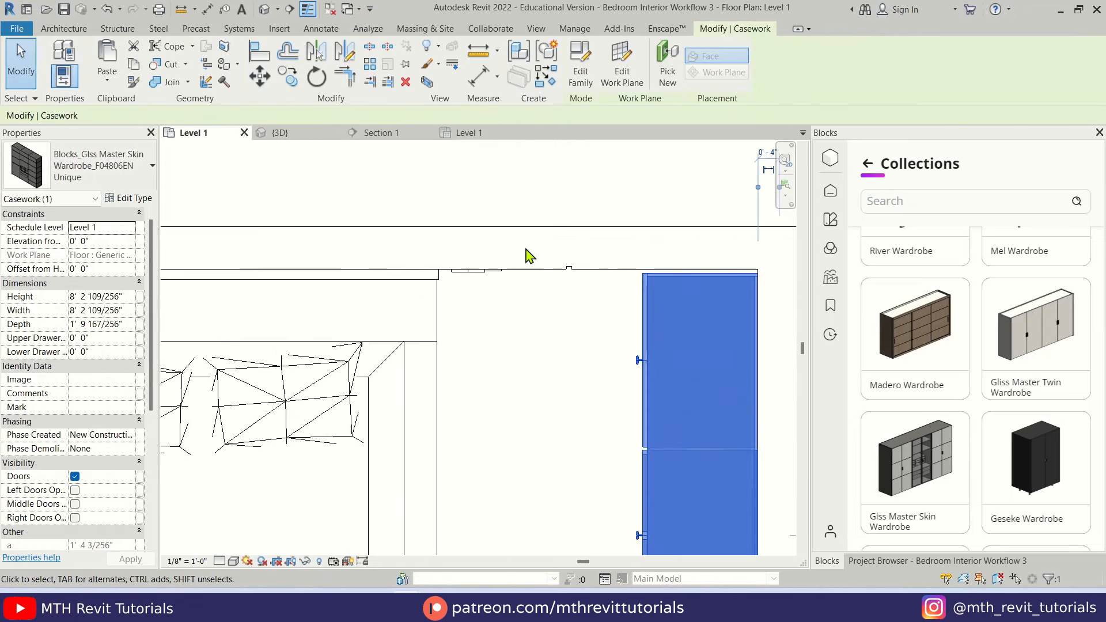
{"action": "left_click", "coordinate": [260, 76]}
{"action": "scroll", "coordinate": [759, 271], "scroll_direction": "up", "scroll_amount": 2}
{"action": "left_click", "coordinate": [757, 271]}
{"action": "left_click", "coordinate": [758, 261]}
{"action": "scroll", "coordinate": [673, 212], "scroll_direction": "down", "scroll_amount": 5}
{"action": "middle_click_drag", "start_coordinate": [761, 443], "coordinate": [761, 359]}
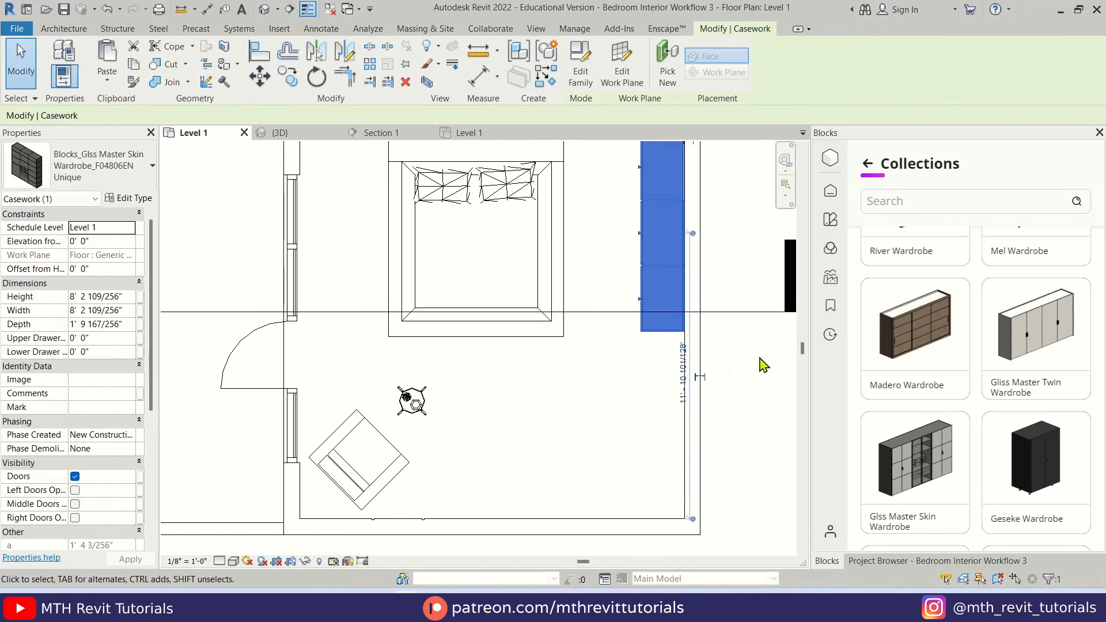
Copy the wardrobe along the same wall, end to end with the original, and align the copy's edge to it
{"action": "left_click", "coordinate": [288, 77]}
{"action": "scroll", "coordinate": [624, 344], "scroll_direction": "down", "scroll_amount": 2}
{"action": "left_click", "coordinate": [665, 206]}
{"action": "scroll", "coordinate": [667, 340], "scroll_direction": "up", "scroll_amount": 6}
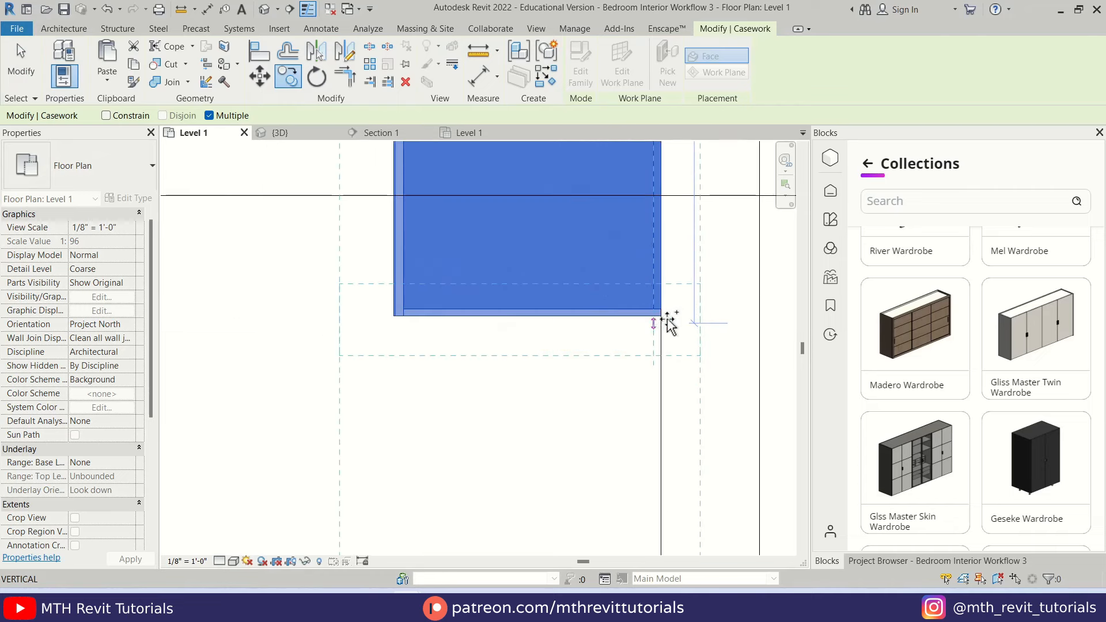
{"action": "left_click", "coordinate": [662, 323]}
{"action": "key", "text": "Escape"}
{"action": "key", "text": "a"}
{"action": "key", "text": "l"}
{"action": "left_click", "coordinate": [578, 316]}
{"action": "left_click", "coordinate": [572, 324]}
{"action": "scroll", "coordinate": [615, 291], "scroll_direction": "down", "scroll_amount": 7}
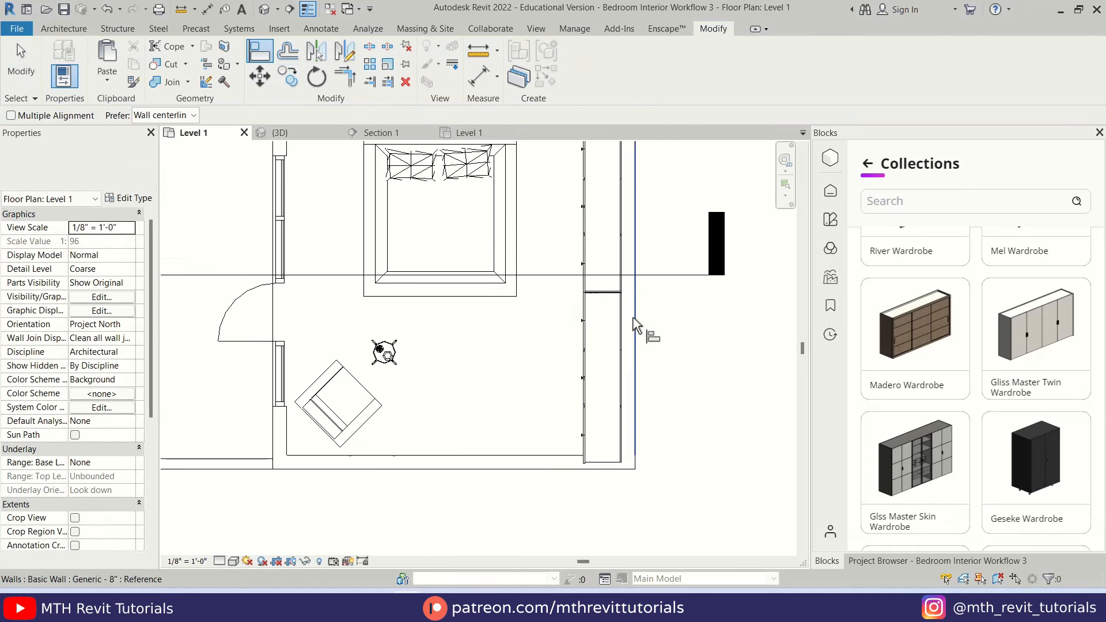
{"action": "key", "text": "Escape"}
{"action": "left_click", "coordinate": [619, 335]}
{"action": "scroll", "coordinate": [618, 432], "scroll_direction": "up", "scroll_amount": 4}
{"action": "scroll", "coordinate": [506, 477], "scroll_direction": "down", "scroll_amount": 5}
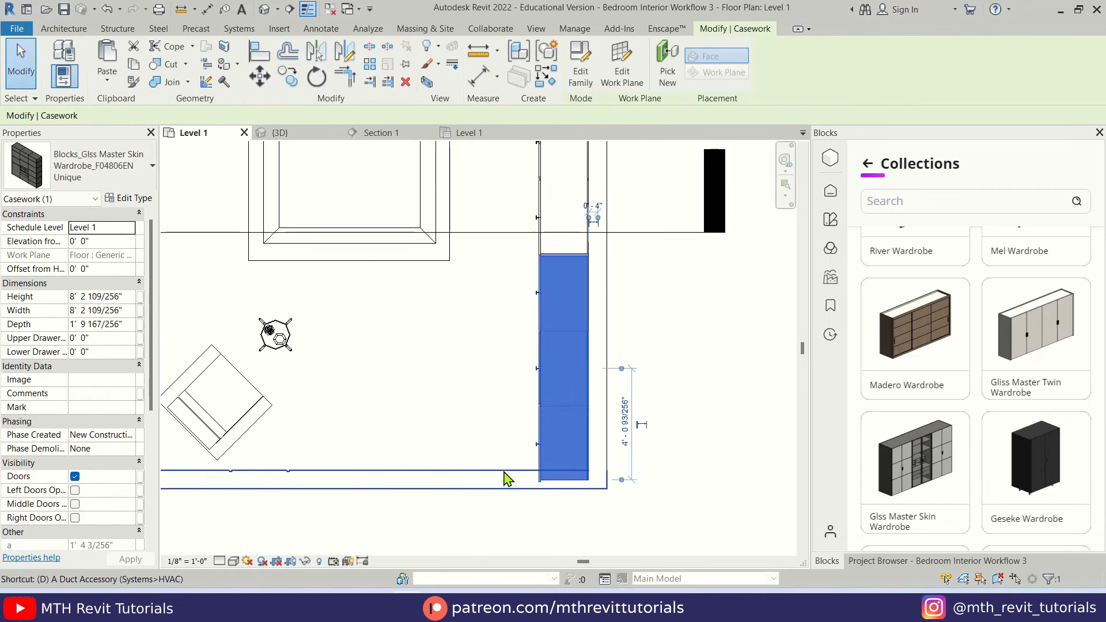
{"action": "key", "text": "d"}
{"action": "key", "text": "i"}
{"action": "key", "text": "Escape"}
{"action": "key", "text": "Escape"}
Reduce the second wardrobe's width to fit the remaining wall length and move it flush against the first wardrobe
{"action": "left_click", "coordinate": [541, 357]}
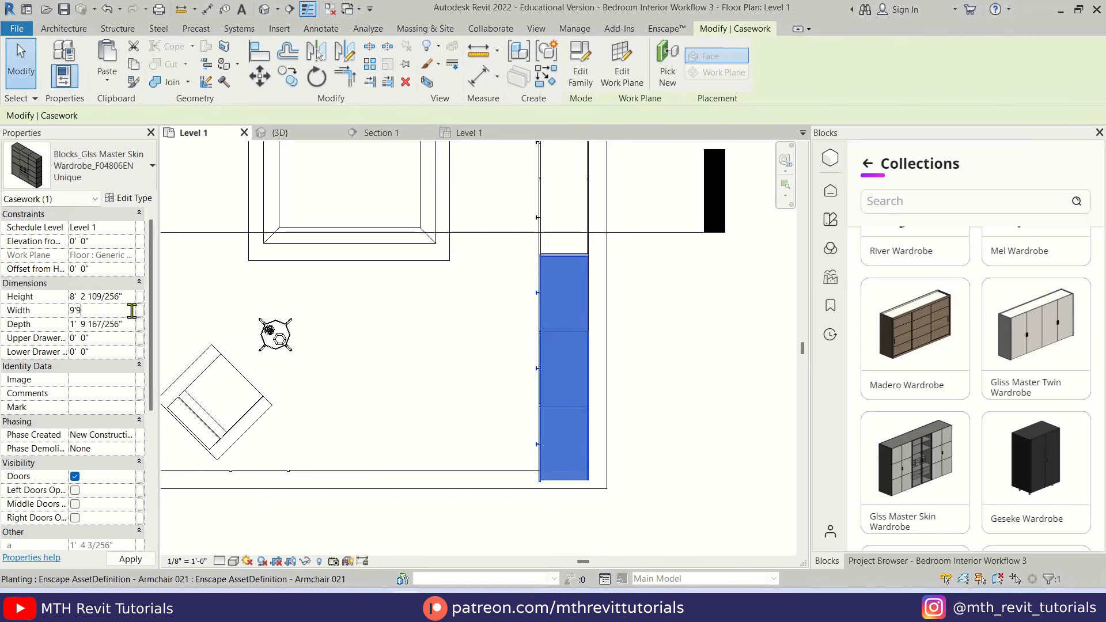
{"action": "key", "text": "Return"}
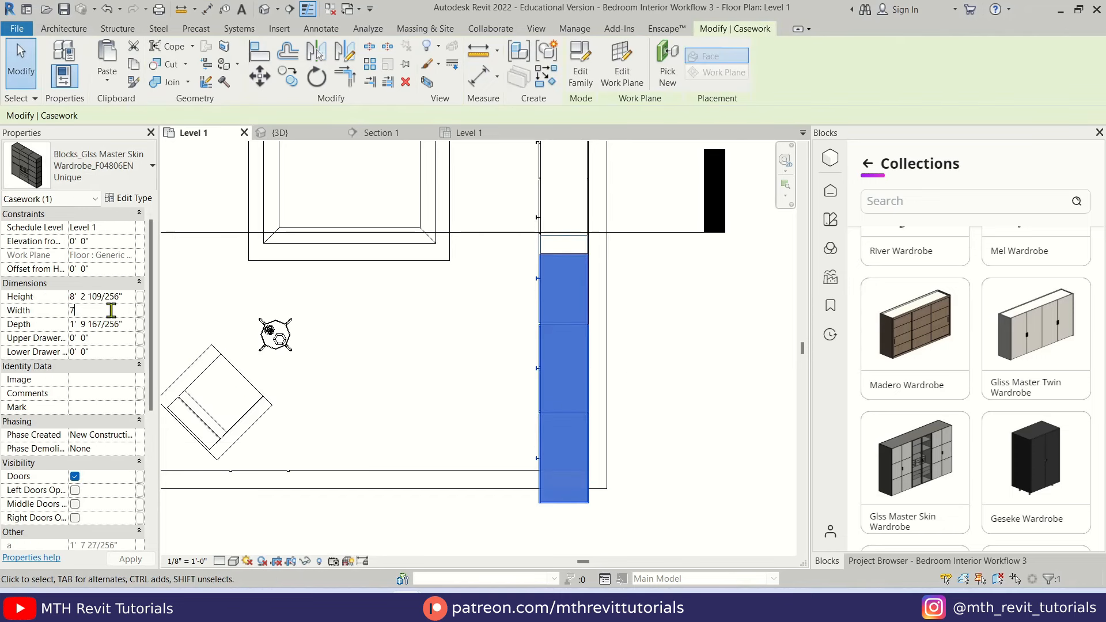
{"action": "key", "text": "Return"}
{"action": "scroll", "coordinate": [591, 279], "scroll_direction": "up", "scroll_amount": 2}
{"action": "key", "text": "m"}
{"action": "key", "text": "v"}
{"action": "scroll", "coordinate": [591, 255], "scroll_direction": "up", "scroll_amount": 5}
{"action": "left_click", "coordinate": [592, 245]}
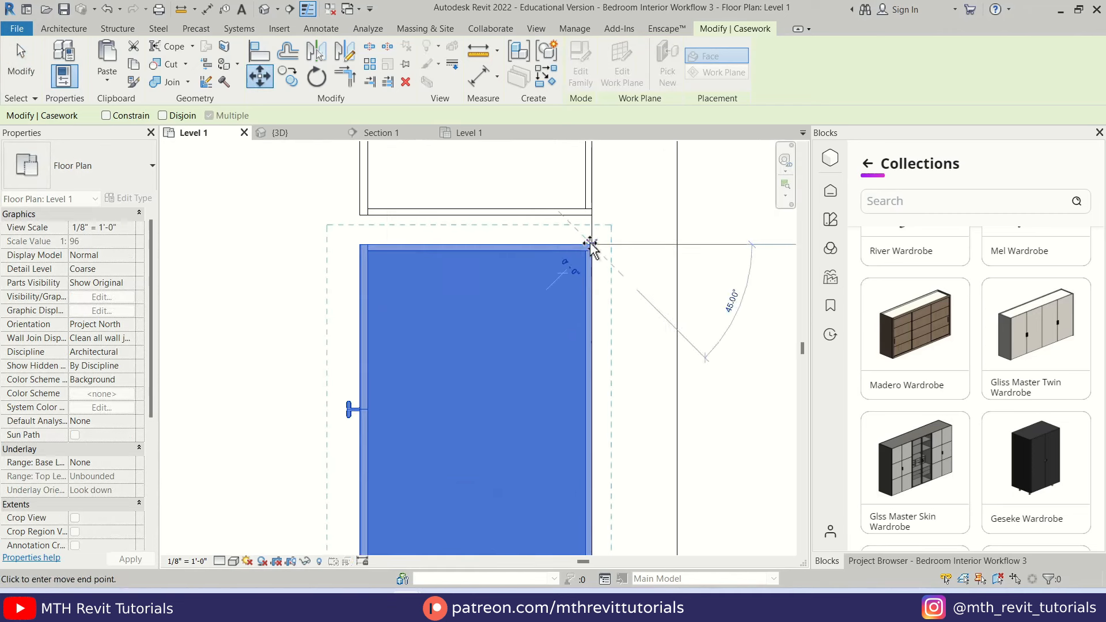
{"action": "left_click", "coordinate": [592, 215]}
Search the Blocks collections for door and open the door collection
{"action": "scroll", "coordinate": [622, 241], "scroll_direction": "down", "scroll_amount": 6}
{"action": "middle_click_drag", "start_coordinate": [603, 368], "coordinate": [724, 449]}
{"action": "scroll", "coordinate": [724, 449], "scroll_direction": "down", "scroll_amount": 1}
{"action": "left_click", "coordinate": [957, 201]}
{"action": "type", "text": "door"}
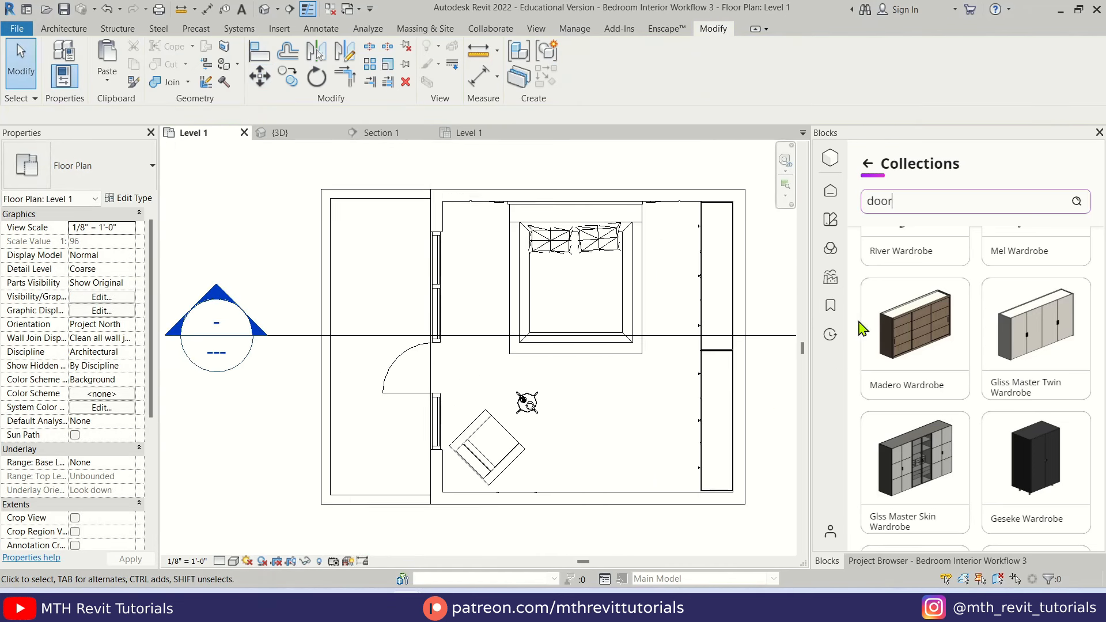
{"action": "left_click", "coordinate": [838, 210]}
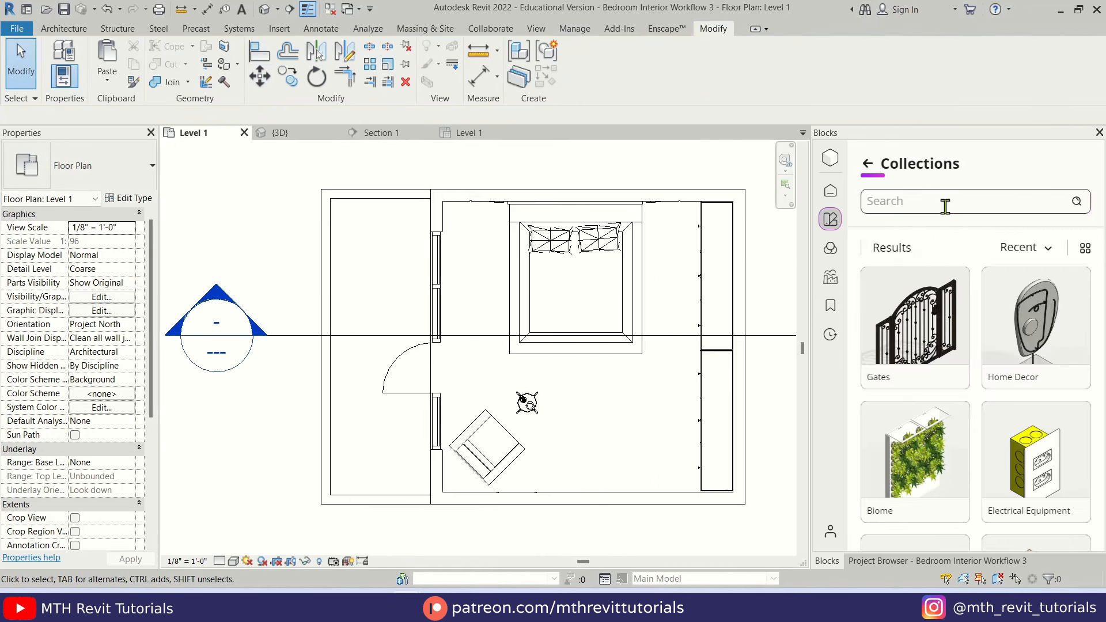
{"action": "left_click", "coordinate": [944, 204]}
{"action": "type", "text": "door"}
{"action": "left_click", "coordinate": [955, 359]}
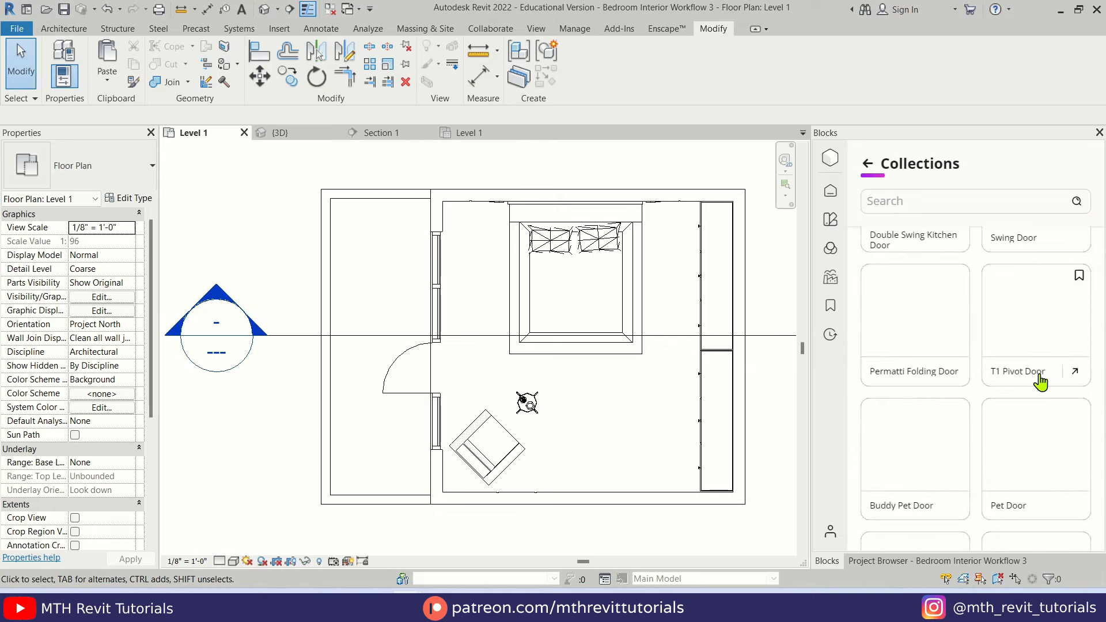
Choose the Modern Hinge Door and place it in the wall opposite the headboard, right beside the wardrobes
{"action": "scroll", "coordinate": [1037, 394], "scroll_direction": "down", "scroll_amount": 1}
{"action": "scroll", "coordinate": [1037, 394], "scroll_direction": "down", "scroll_amount": 10}
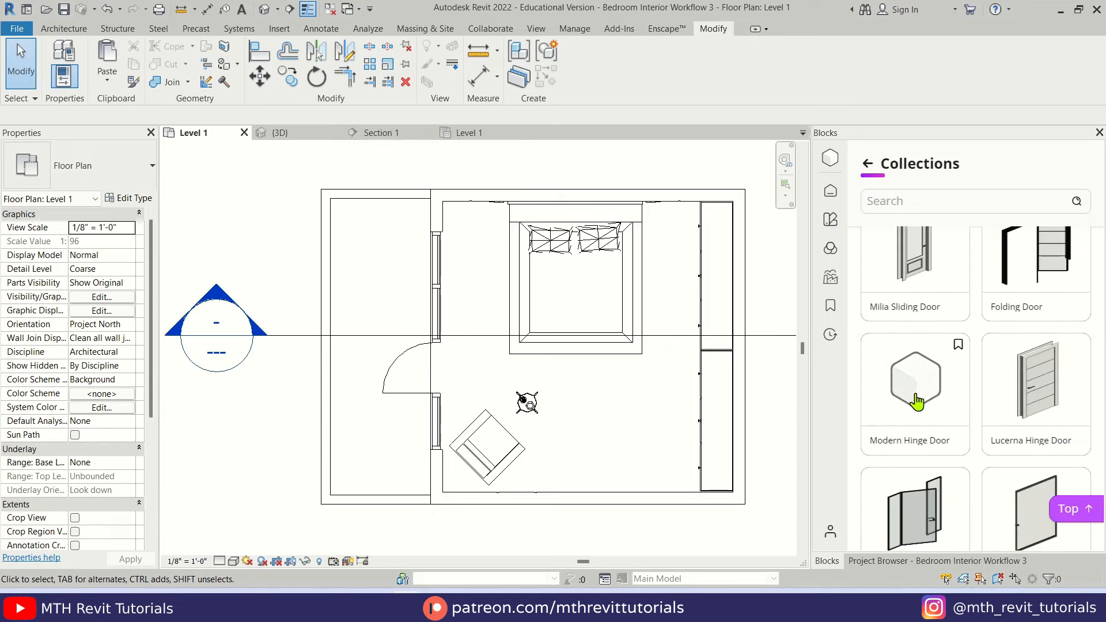
{"action": "left_click", "coordinate": [917, 402]}
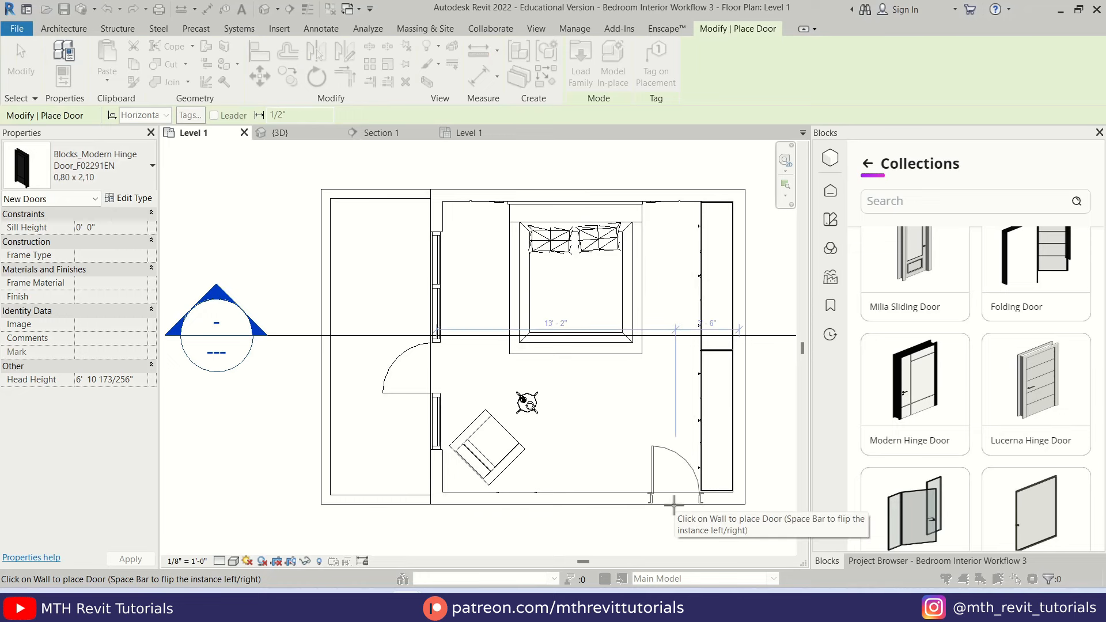
{"action": "key", "text": "Escape"}
{"action": "scroll", "coordinate": [609, 437], "scroll_direction": "up", "scroll_amount": 2}
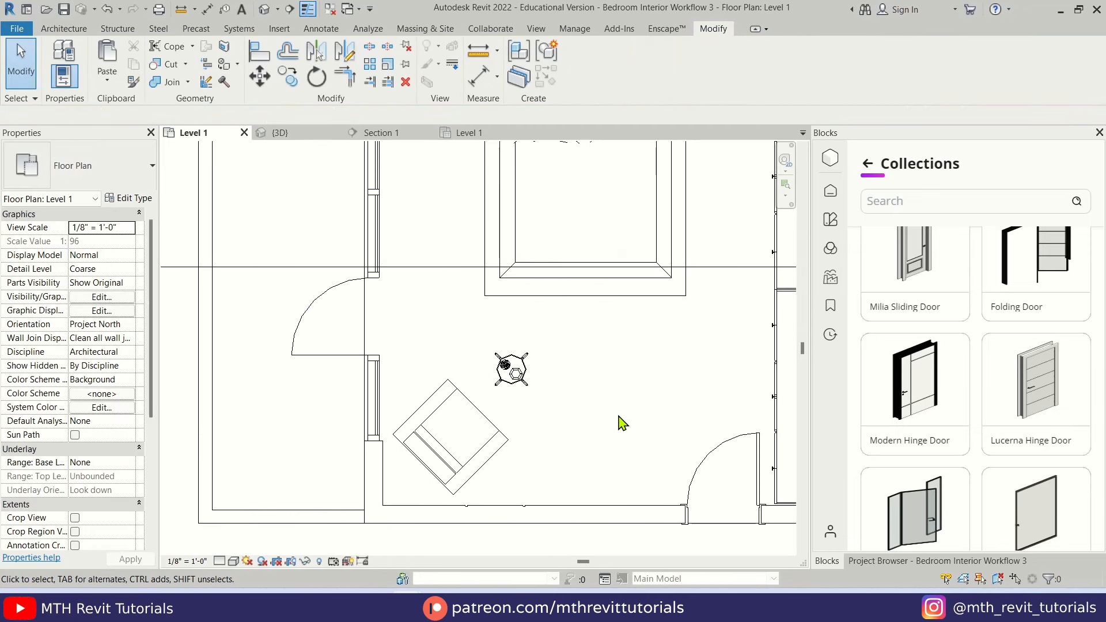
Search the collections for tv and place a Stretto Wall Mounted Stand from TV Stands against the wall beside the new door
{"action": "left_click", "coordinate": [867, 172]}
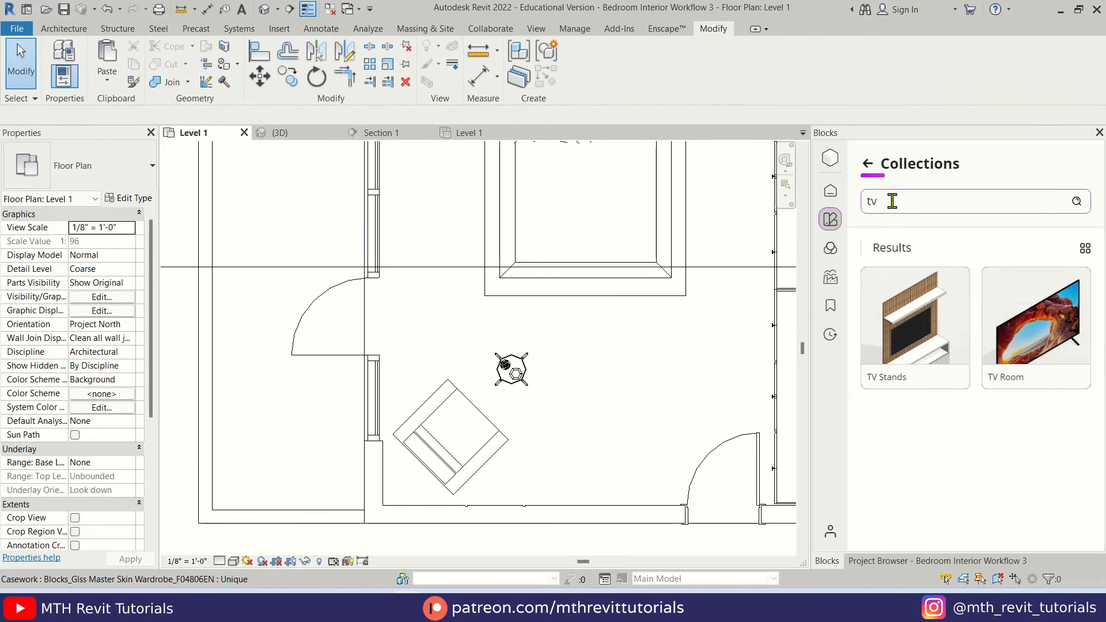
{"action": "left_click", "coordinate": [930, 359]}
{"action": "scroll", "coordinate": [1007, 423], "scroll_direction": "down", "scroll_amount": 4}
{"action": "scroll", "coordinate": [1012, 441], "scroll_direction": "down", "scroll_amount": 8}
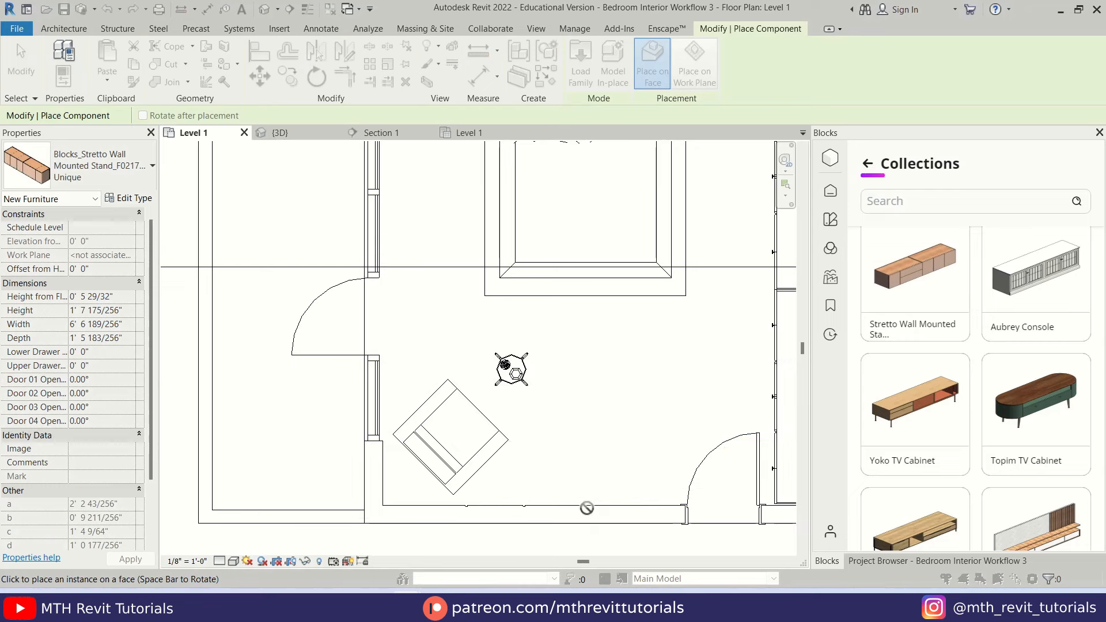
{"action": "left_click", "coordinate": [586, 505]}
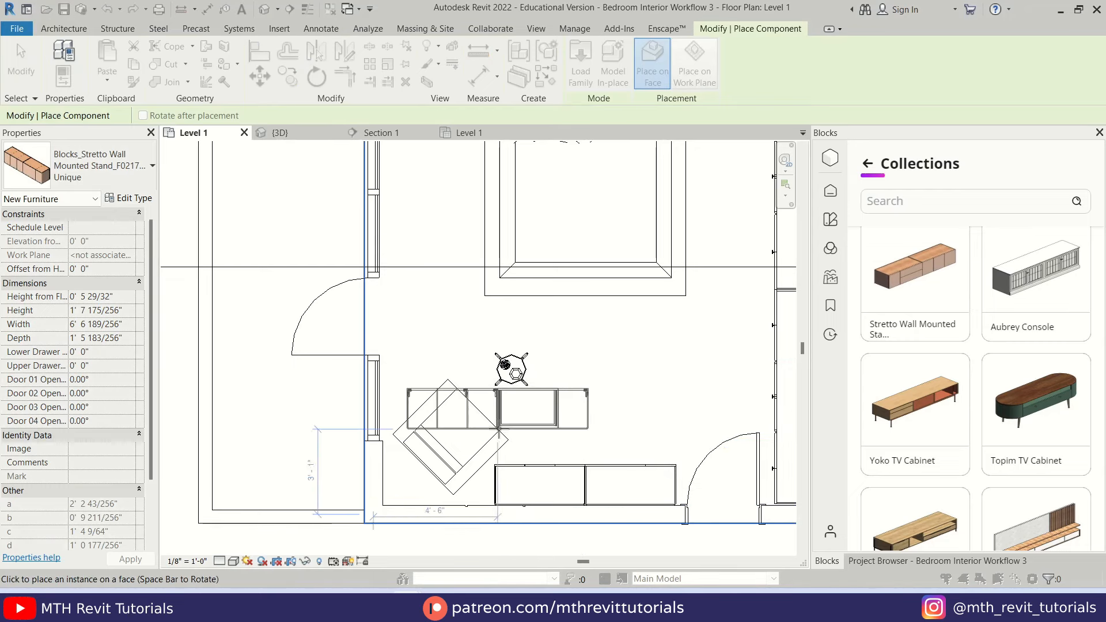
{"action": "key", "text": "Escape"}
{"action": "key", "text": "Escape"}
Shift the armchair and the stool with its accessories slightly toward the windows, clear of the TV stand
{"action": "left_click", "coordinate": [505, 438]}
{"action": "key", "text": "Left"}
{"action": "left_click", "coordinate": [499, 379]}
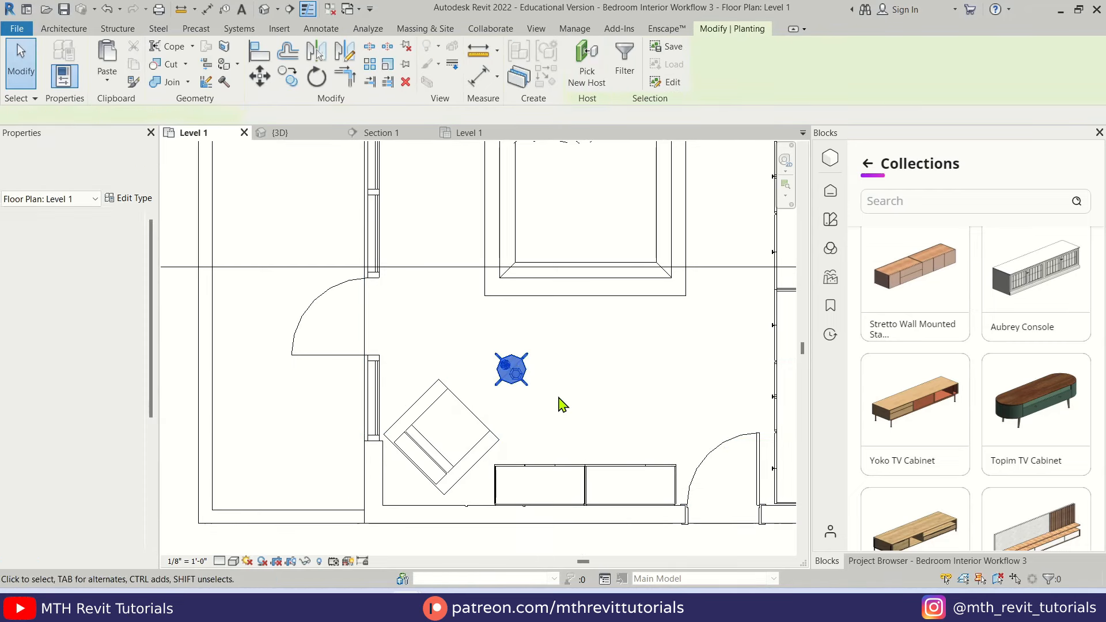
Set the TV stand's width to 5' 0"
{"action": "left_click", "coordinate": [588, 472], "text": "ctrl"}
{"action": "left_click", "coordinate": [588, 472]}
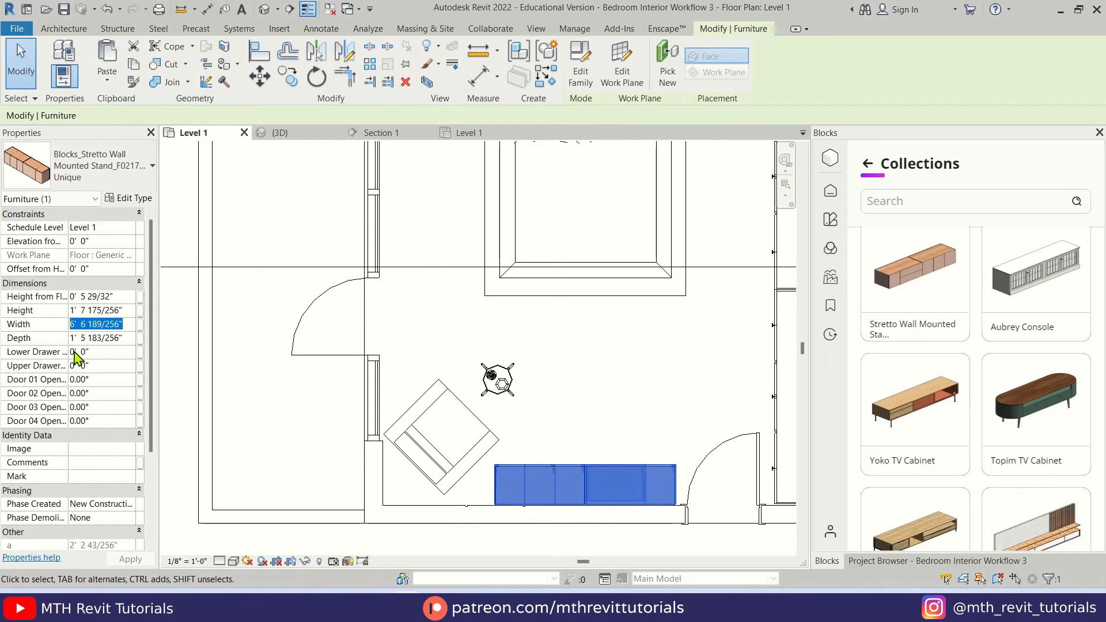
{"action": "left_click", "coordinate": [599, 515]}
{"action": "scroll", "coordinate": [602, 516], "scroll_direction": "up", "scroll_amount": 2}
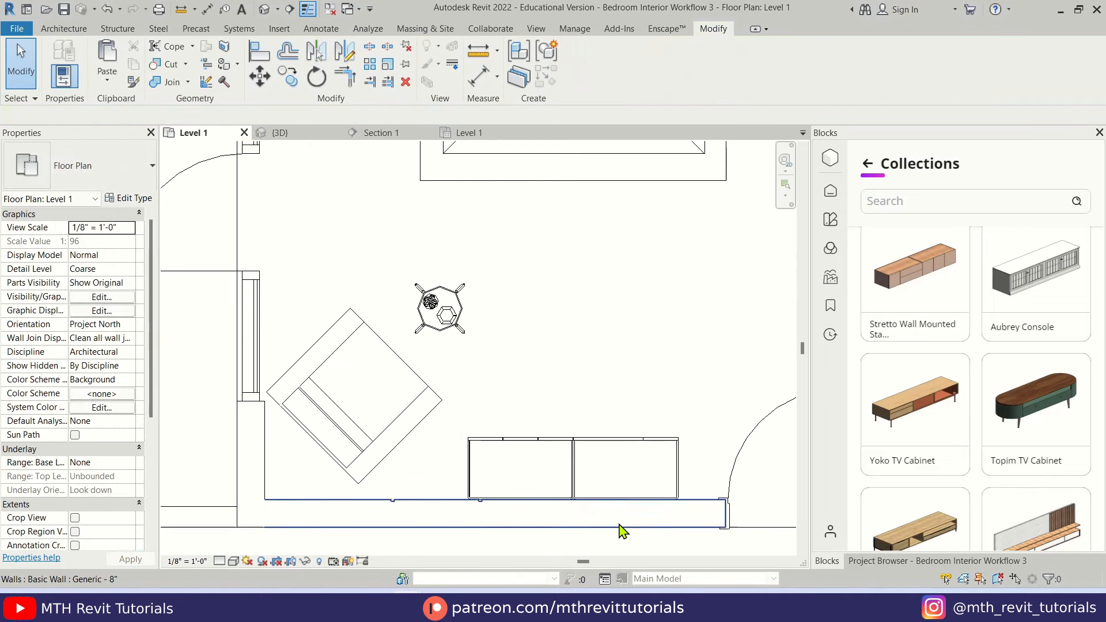
{"action": "scroll", "coordinate": [677, 510], "scroll_direction": "up", "scroll_amount": 4}
{"action": "scroll", "coordinate": [596, 462], "scroll_direction": "down", "scroll_amount": 6}
{"action": "left_click", "coordinate": [583, 442]}
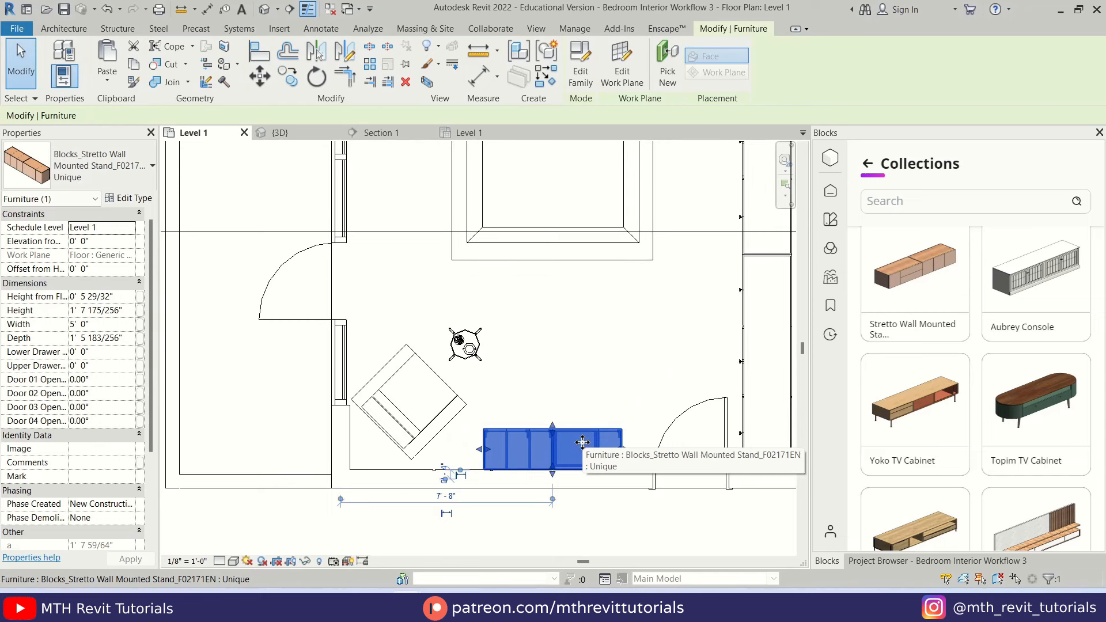
{"action": "left_click", "coordinate": [673, 350]}
Open the TV Room collection and choose the X85J Smart TV for placement
{"action": "scroll", "coordinate": [673, 350], "scroll_direction": "down", "scroll_amount": 3}
{"action": "scroll", "coordinate": [683, 397], "scroll_direction": "up", "scroll_amount": 1}
{"action": "scroll", "coordinate": [963, 452], "scroll_direction": "down", "scroll_amount": 10}
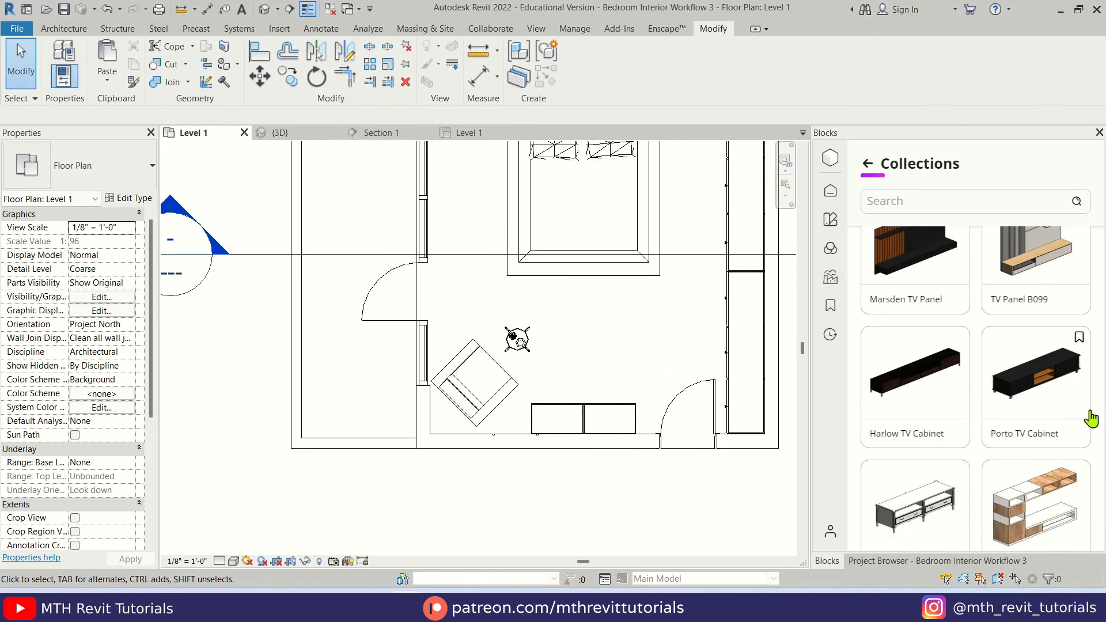
{"action": "left_click", "coordinate": [868, 167]}
{"action": "left_click", "coordinate": [1036, 369]}
{"action": "scroll", "coordinate": [989, 450], "scroll_direction": "down", "scroll_amount": 5}
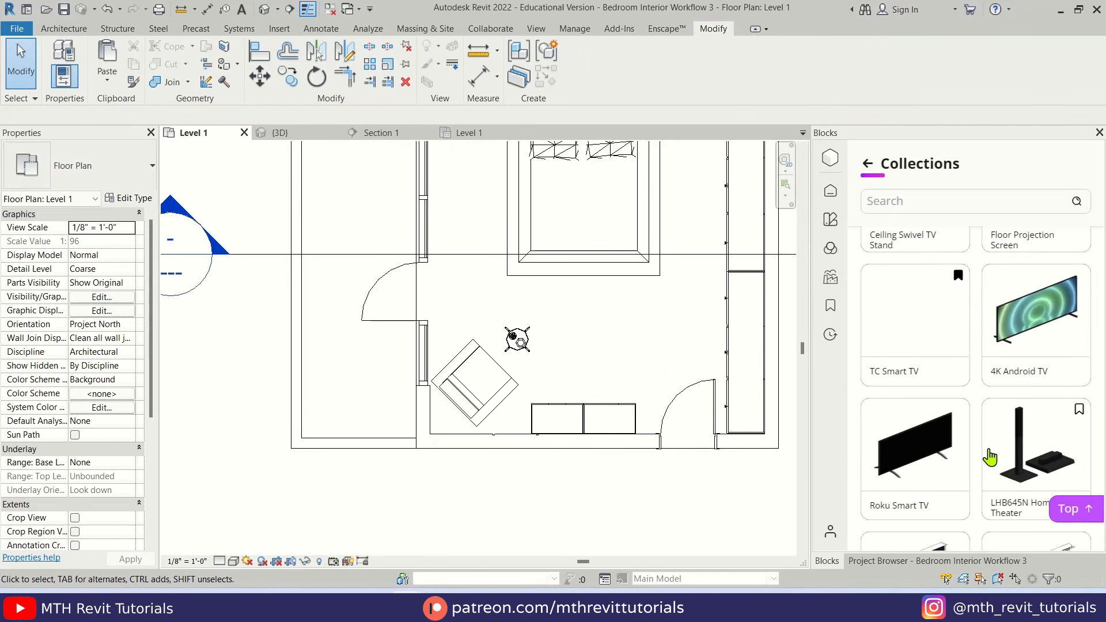
{"action": "scroll", "coordinate": [1007, 420], "scroll_direction": "up", "scroll_amount": 2}
{"action": "scroll", "coordinate": [1009, 415], "scroll_direction": "down", "scroll_amount": 11}
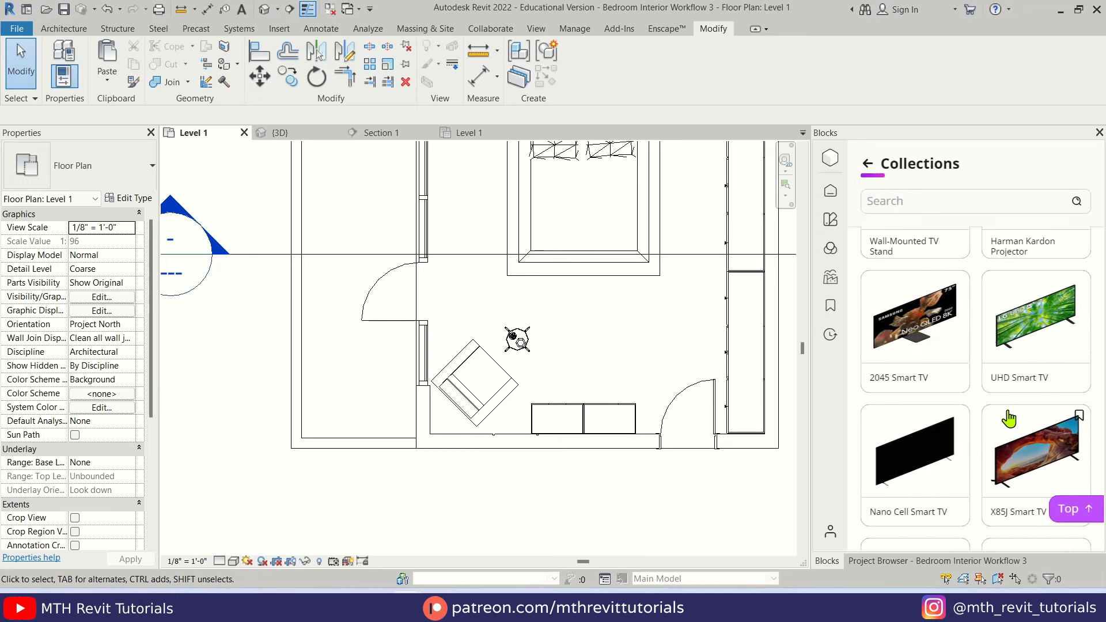
{"action": "scroll", "coordinate": [1009, 419], "scroll_direction": "down", "scroll_amount": 2}
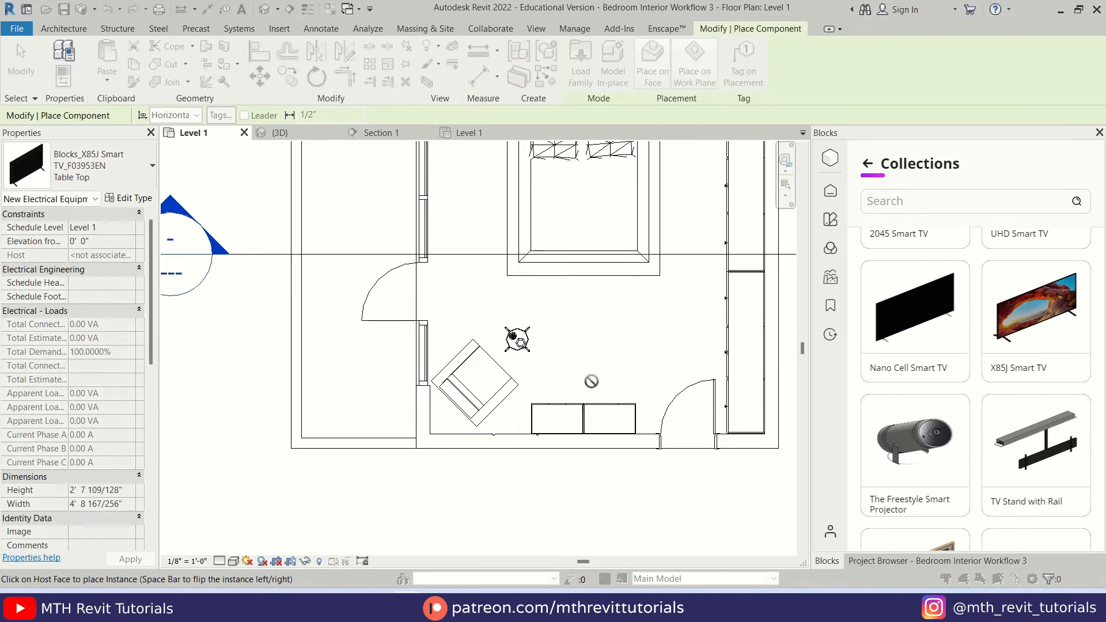
Place the X85J Smart TV on the face of the TV stand, rotated parallel to the wall and centred on the stand
{"action": "key", "text": "Escape"}
{"action": "left_click", "coordinate": [74, 29]}
{"action": "left_click", "coordinate": [170, 55]}
{"action": "left_click", "coordinate": [700, 75]}
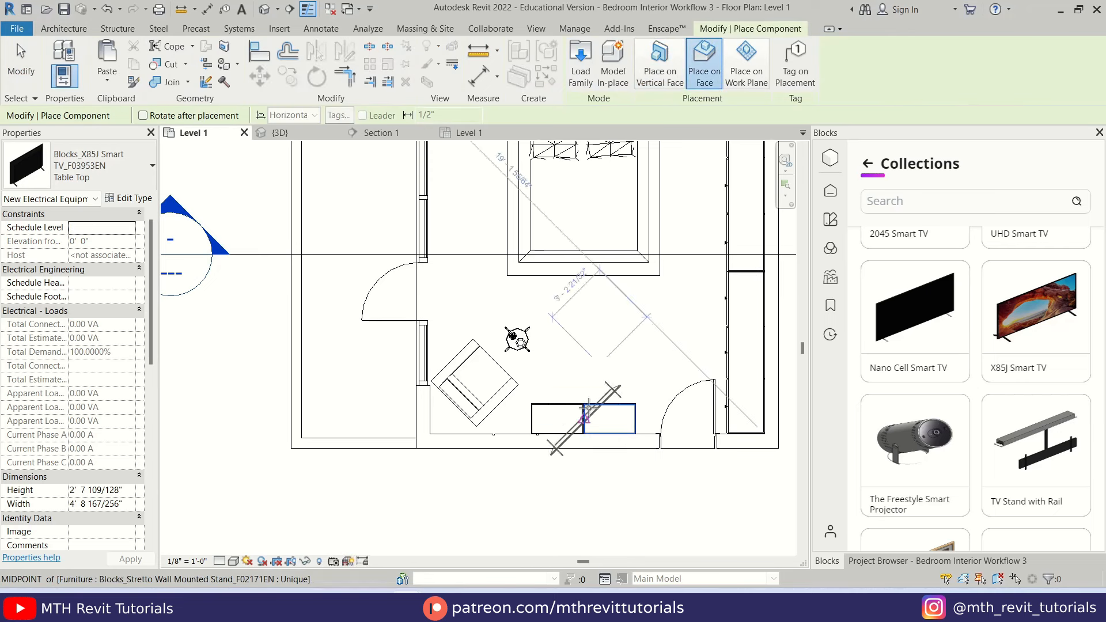
{"action": "key", "text": "space"}
{"action": "key", "text": "space"}
{"action": "scroll", "coordinate": [586, 419], "scroll_direction": "up", "scroll_amount": 1}
{"action": "left_click", "coordinate": [586, 419]}
{"action": "key", "text": "Escape"}
{"action": "key", "text": "Escape"}
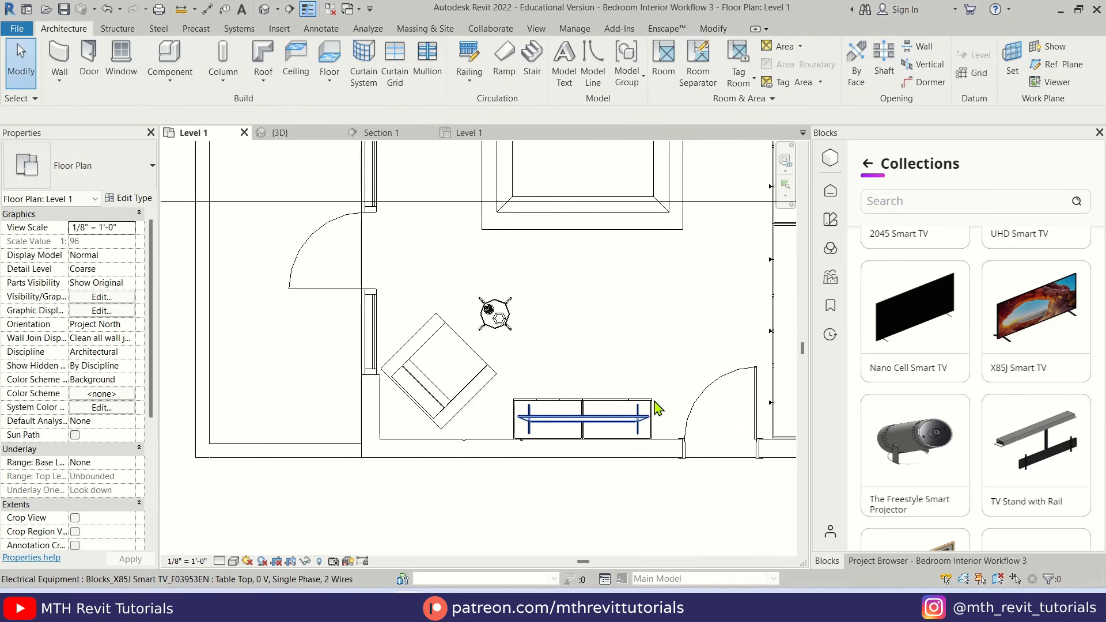
Widen the TV stand to 6' 0" and check the television's position on it
{"action": "left_click", "coordinate": [650, 409]}
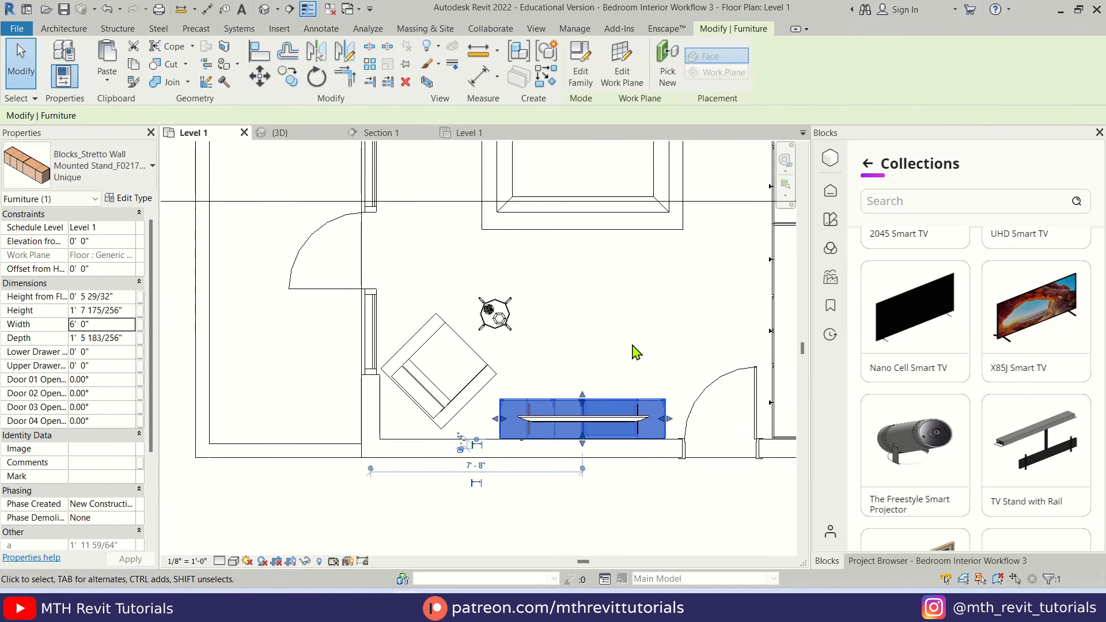
{"action": "scroll", "coordinate": [641, 428], "scroll_direction": "up", "scroll_amount": 1}
{"action": "left_click", "coordinate": [641, 427]}
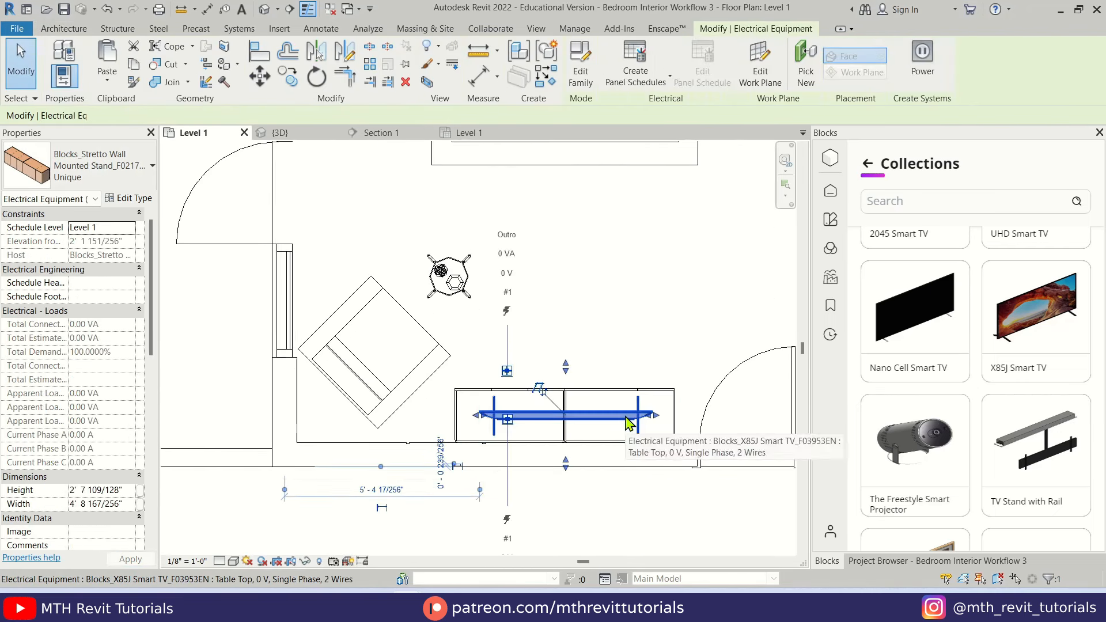
{"action": "left_click", "coordinate": [672, 344]}
{"action": "scroll", "coordinate": [669, 346], "scroll_direction": "down", "scroll_amount": 1}
Search the Blocks collections for vase and open the matching collection
{"action": "left_click", "coordinate": [829, 221]}
{"action": "type", "text": "veget"}
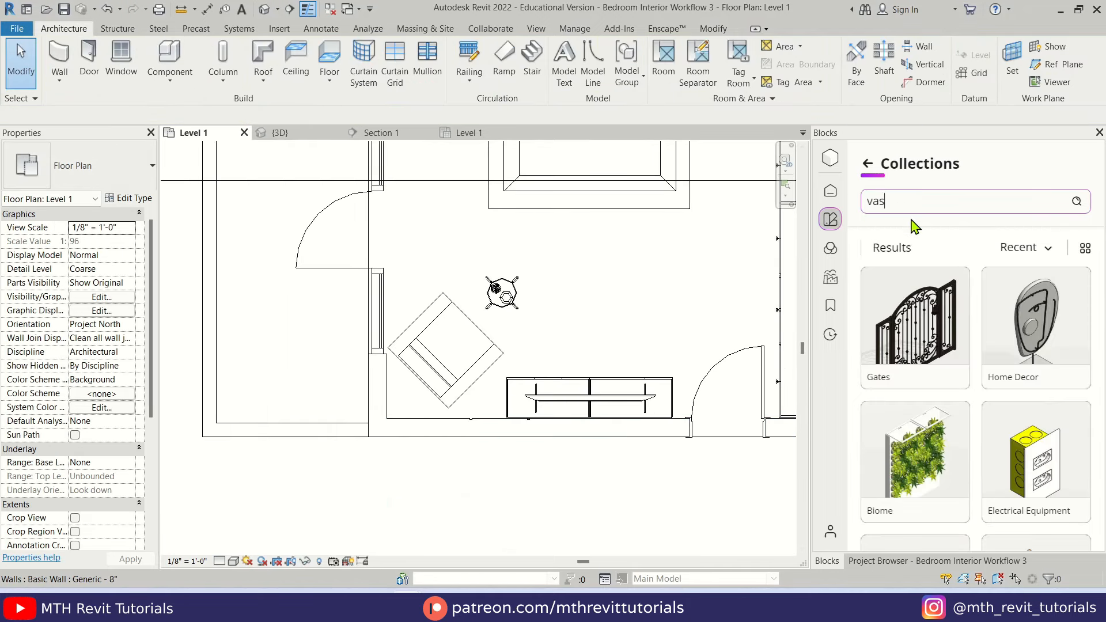
{"action": "left_click", "coordinate": [938, 354]}
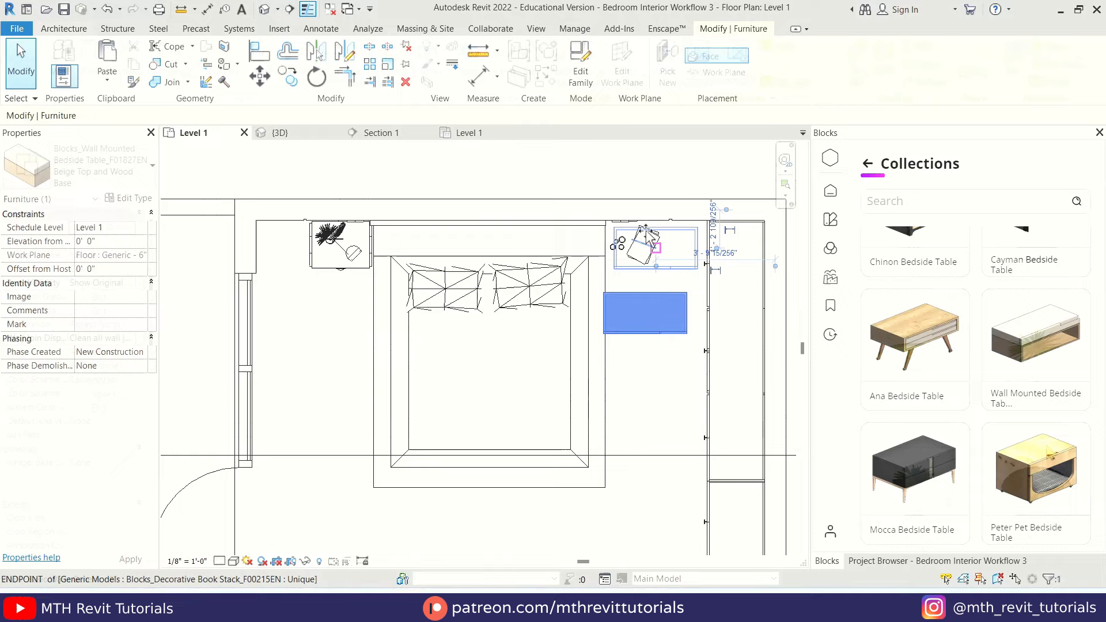
Move the Wall Mounted Bedside Table under the books on the wardrobe side of the bed, flush against the headboard wall
{"action": "left_click_drag", "start_coordinate": [646, 232], "coordinate": [635, 229]}
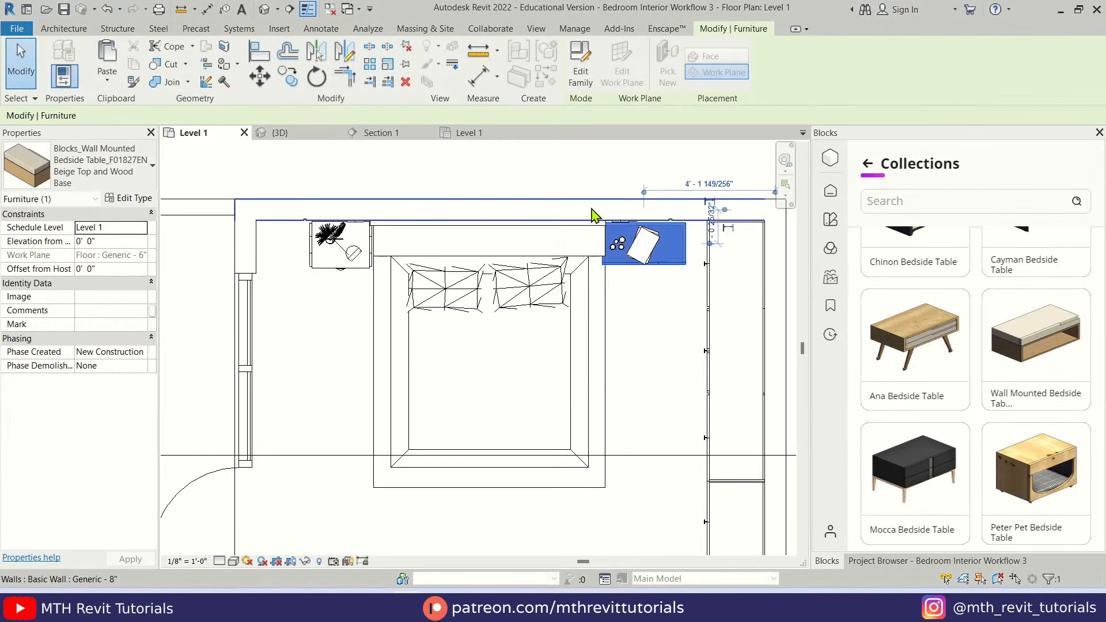
{"action": "scroll", "coordinate": [601, 224], "scroll_direction": "up", "scroll_amount": 6}
{"action": "key", "text": "m"}
{"action": "key", "text": "v"}
{"action": "left_click", "coordinate": [614, 228]}
{"action": "left_click", "coordinate": [632, 215]}
{"action": "scroll", "coordinate": [707, 389], "scroll_direction": "down", "scroll_amount": 6}
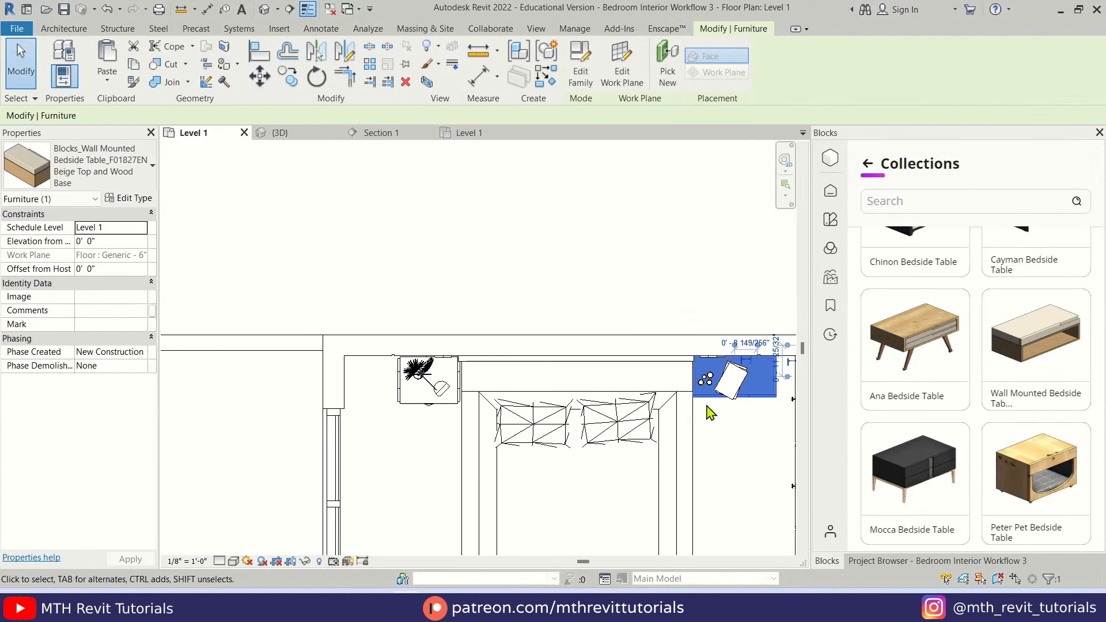
Delete the old bedside table on the window side and mirror a copy of the new one across the bed's centre
{"action": "key", "text": "Escape"}
{"action": "left_click", "coordinate": [412, 403]}
{"action": "key", "text": "Delete"}
{"action": "left_click", "coordinate": [705, 403]}
{"action": "key", "text": "d"}
{"action": "key", "text": "m"}
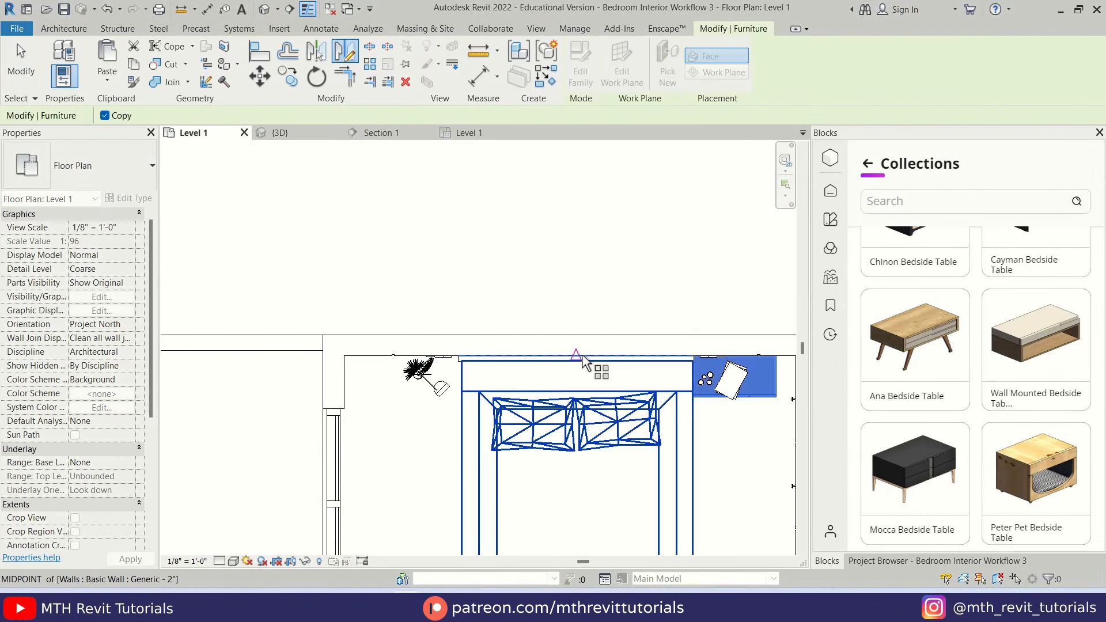
{"action": "left_click", "coordinate": [576, 356]}
{"action": "left_click", "coordinate": [578, 308]}
{"action": "key", "text": "Escape"}
{"action": "scroll", "coordinate": [575, 283], "scroll_direction": "down", "scroll_amount": 4}
Open the Section 1 view and try to rehost the vase set on the window-side bedside table
{"action": "double_click", "coordinate": [393, 354]}
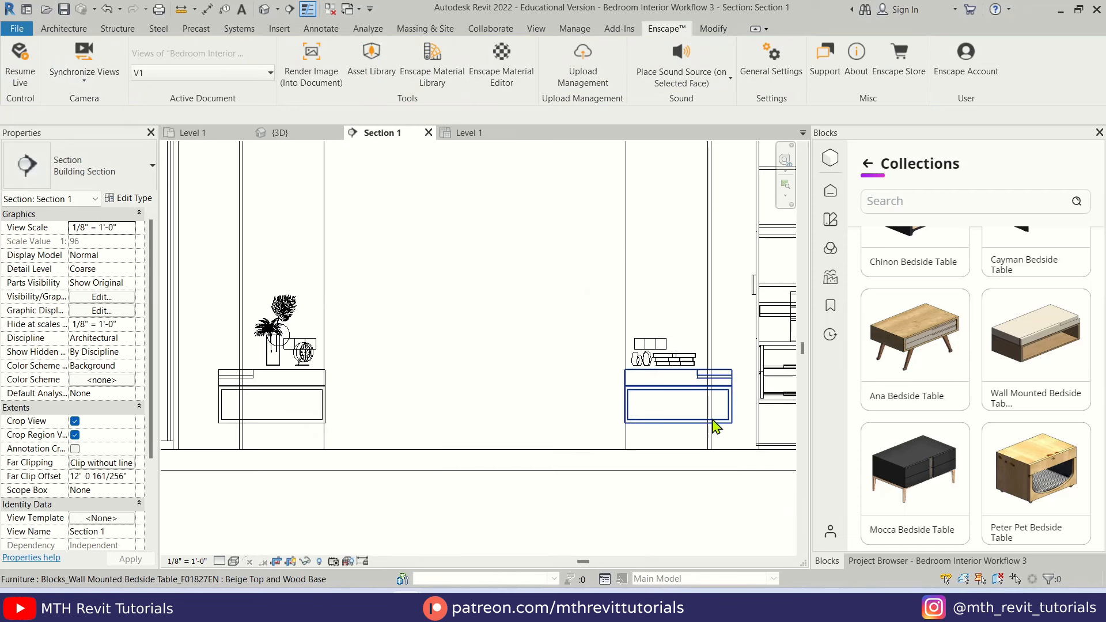
{"action": "scroll", "coordinate": [593, 385], "scroll_direction": "down", "scroll_amount": 2}
{"action": "scroll", "coordinate": [349, 359], "scroll_direction": "up", "scroll_amount": 2}
{"action": "left_click", "coordinate": [356, 355]}
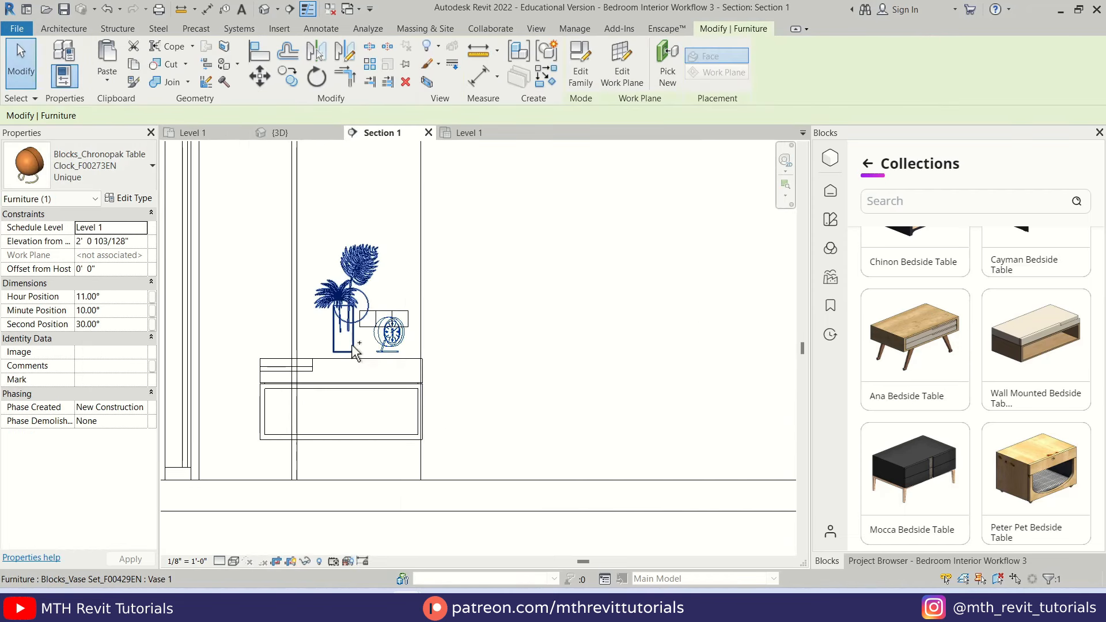
{"action": "left_click", "coordinate": [668, 82]}
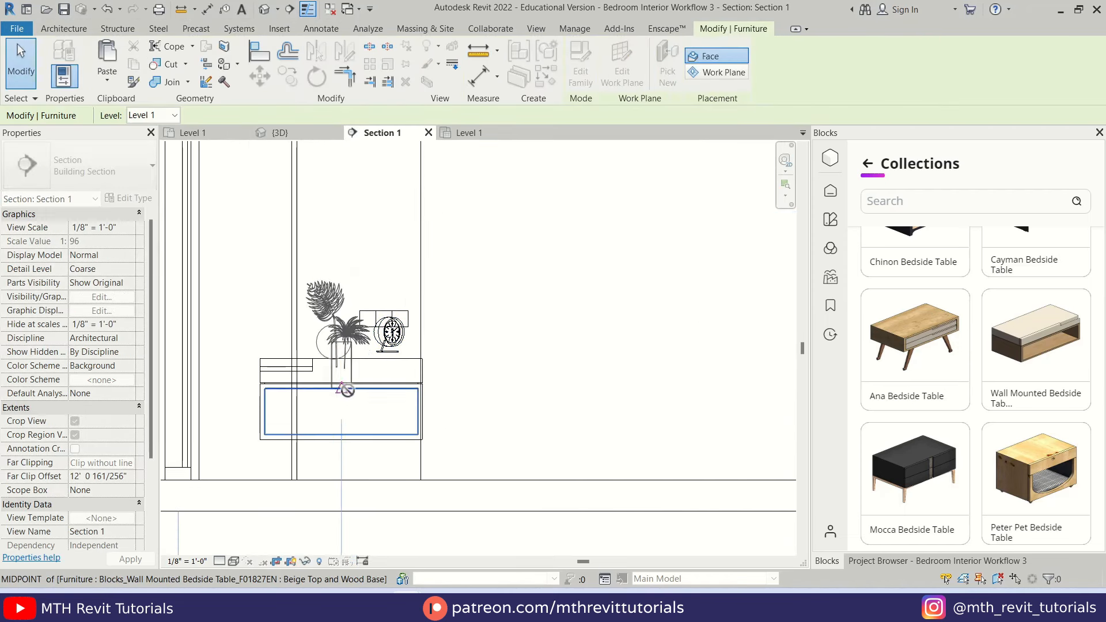
{"action": "left_click", "coordinate": [346, 390]}
Lower the clock and vase set, plus the books and ornaments across the bed, onto the tops of their bedside tables
{"action": "left_click", "coordinate": [395, 352]}
{"action": "left_click", "coordinate": [353, 351], "text": "ctrl"}
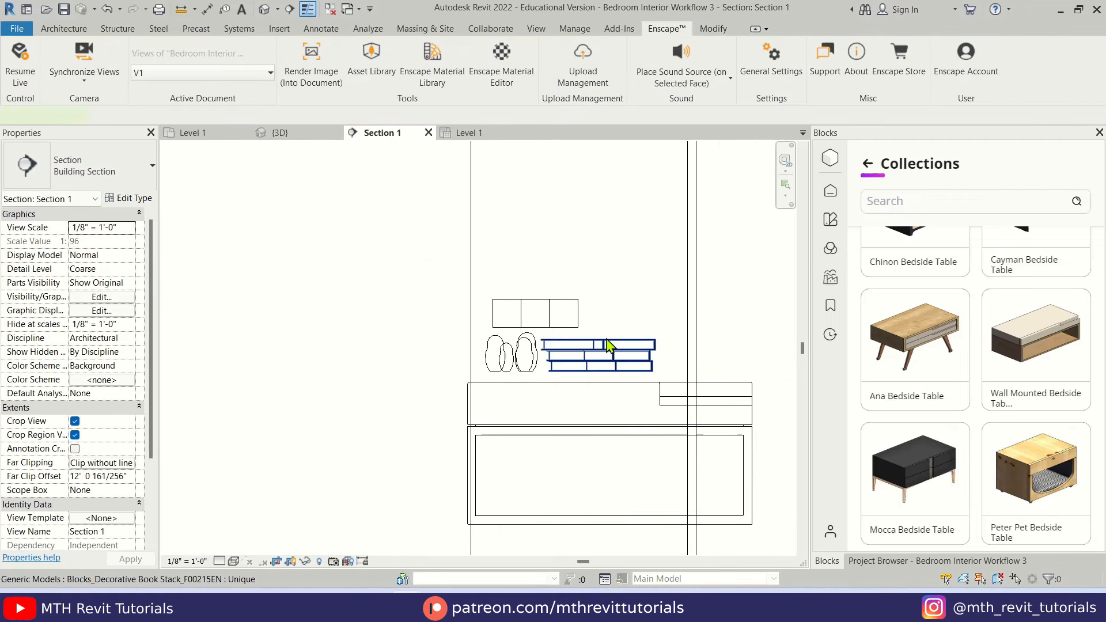
{"action": "left_click", "coordinate": [599, 354]}
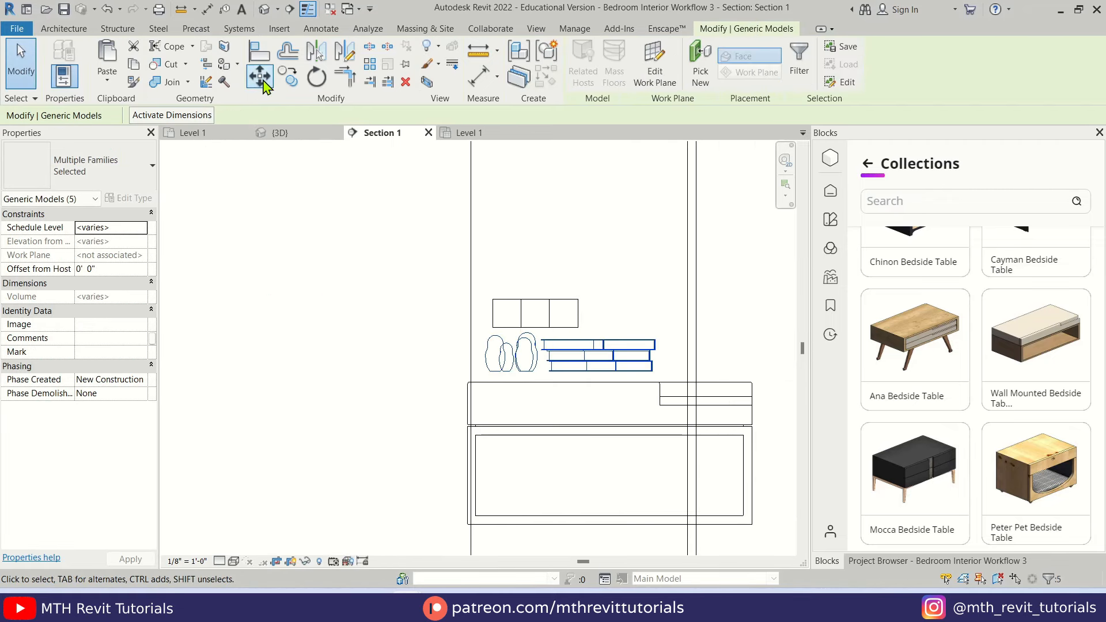
{"action": "left_click", "coordinate": [643, 384]}
{"action": "left_click", "coordinate": [673, 333]}
{"action": "scroll", "coordinate": [673, 333], "scroll_direction": "down", "scroll_amount": 3}
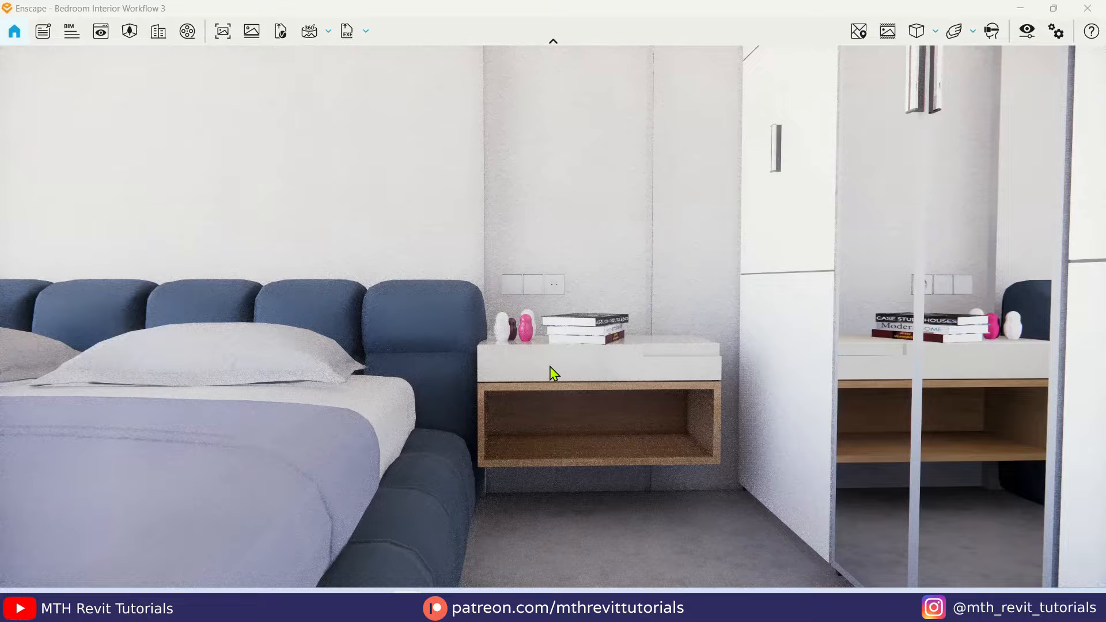
Switch to the Enscape window and inspect the rendered bedside tables, windows, wardrobes, door and TV area
{"action": "right_click_drag", "start_coordinate": [548, 371], "coordinate": [612, 524]}
{"action": "left_click_drag", "start_coordinate": [612, 524], "coordinate": [155, 602]}
{"action": "scroll", "coordinate": [554, 317], "scroll_direction": "down", "scroll_amount": 3}
{"action": "scroll", "coordinate": [554, 317], "scroll_direction": "up", "scroll_amount": 5}
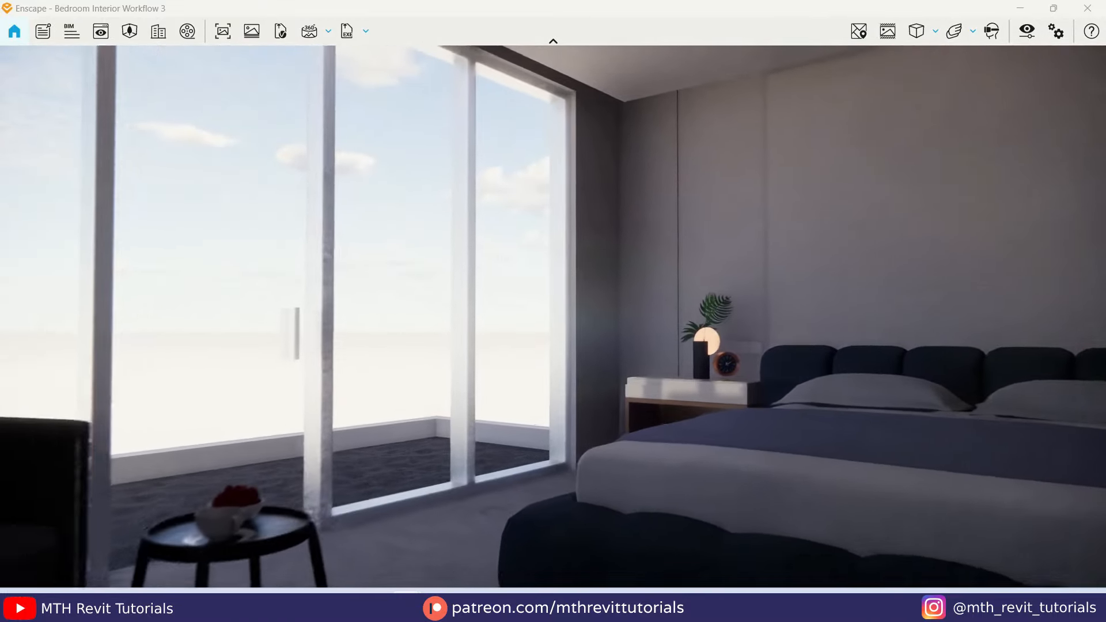
{"action": "left_click_drag", "start_coordinate": [554, 317], "coordinate": [668, 351]}
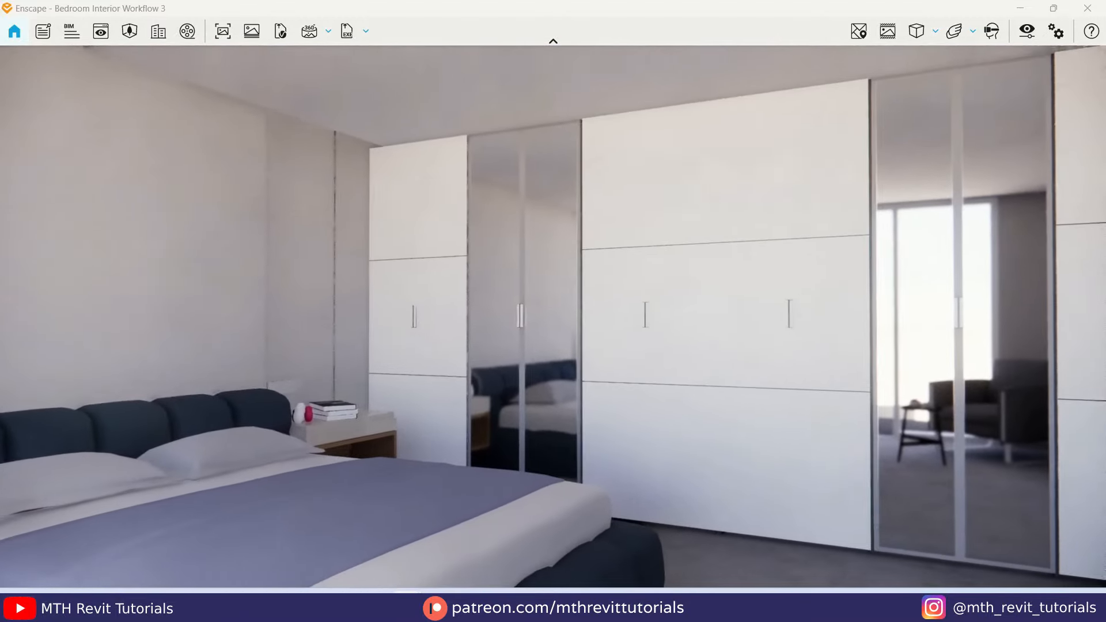
{"action": "left_click_drag", "start_coordinate": [438, 317], "coordinate": [715, 282]}
{"action": "right_click_drag", "start_coordinate": [554, 317], "coordinate": [634, 311]}
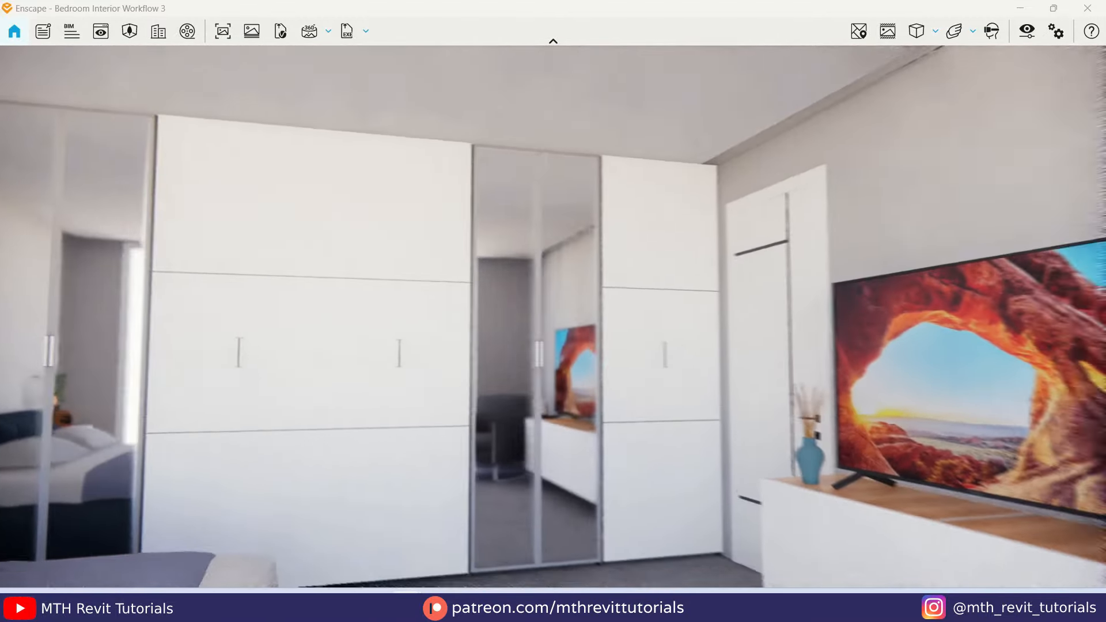
Examine the rendered wardrobes, door and TV wall in the Enscape view
{"action": "left_click_drag", "start_coordinate": [526, 393], "coordinate": [611, 394]}
{"action": "scroll", "coordinate": [527, 393], "scroll_direction": "down", "scroll_amount": 3}
{"action": "scroll", "coordinate": [452, 438], "scroll_direction": "up", "scroll_amount": 2}
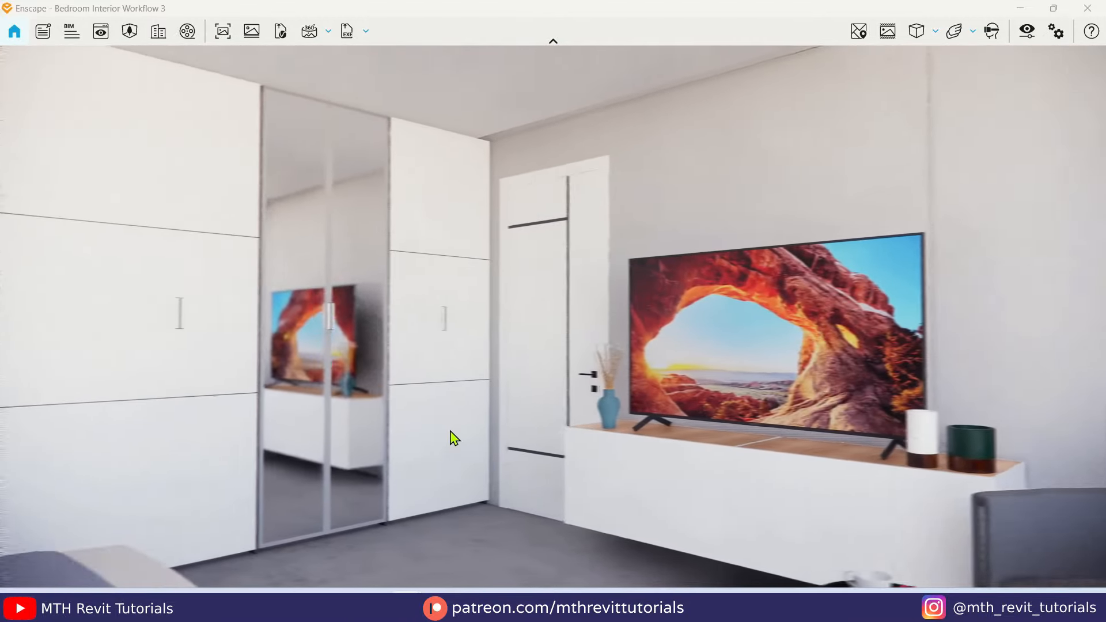
{"action": "left_click_drag", "start_coordinate": [452, 437], "coordinate": [571, 478]}
{"action": "left_click_drag", "start_coordinate": [553, 317], "coordinate": [560, 277]}
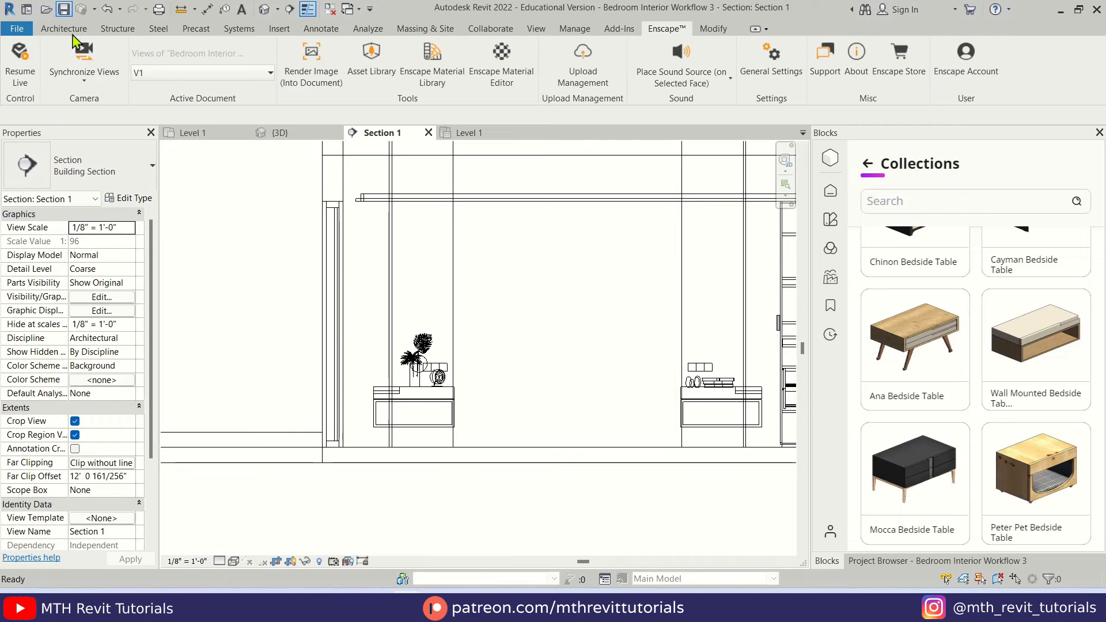
Return to Revit's Level 1 plan and place the Enscape asset Curtain 001 along the north end of the balcony window wall
{"action": "left_click", "coordinate": [938, 561]}
{"action": "double_click", "coordinate": [874, 171]}
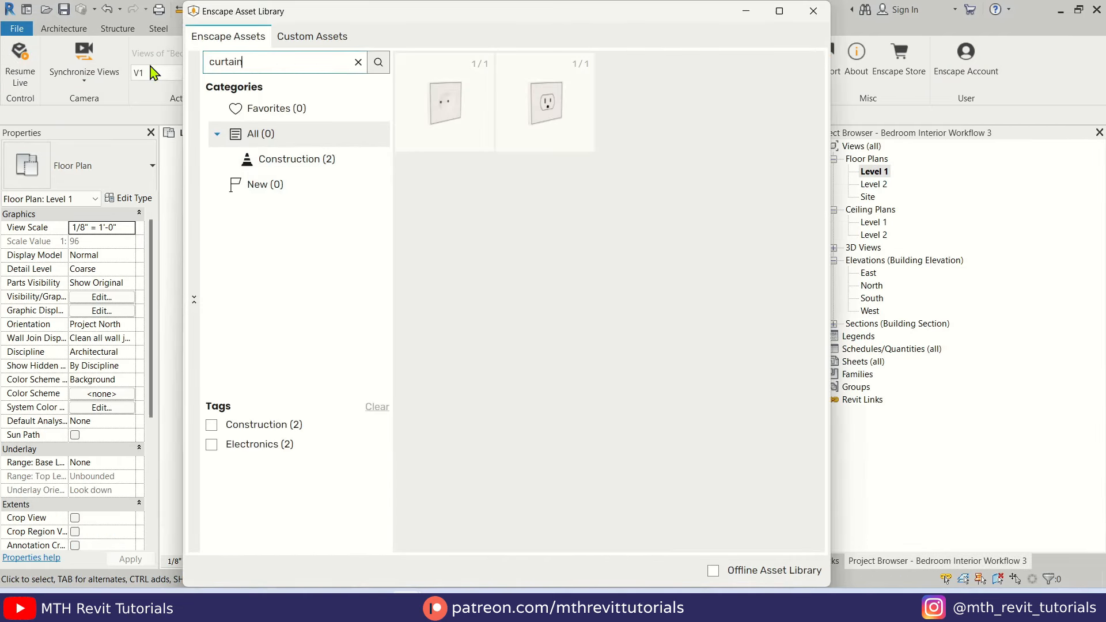
{"action": "left_click", "coordinate": [469, 169]}
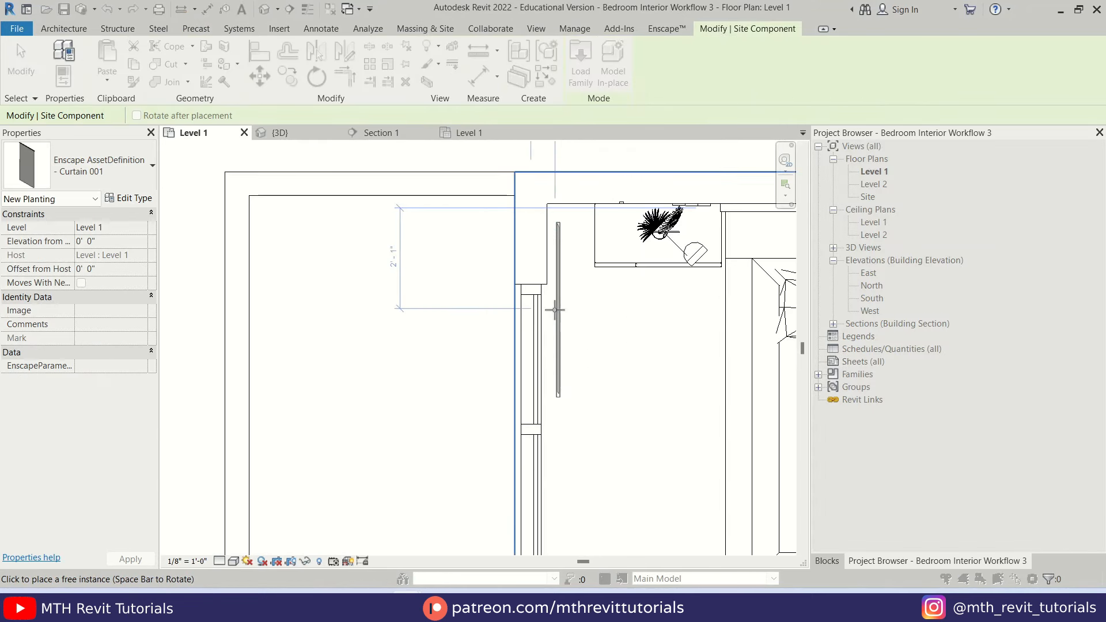
{"action": "key", "text": "Escape"}
{"action": "left_click", "coordinate": [64, 29]}
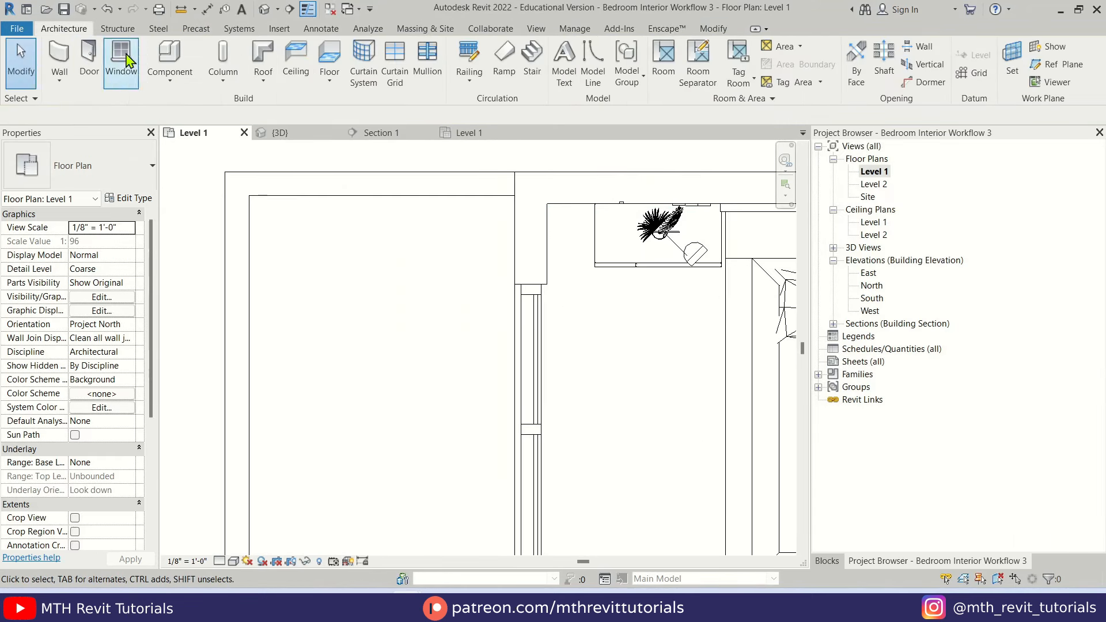
{"action": "left_click", "coordinate": [157, 61]}
{"action": "left_click", "coordinate": [558, 300]}
{"action": "key", "text": "Escape"}
Set the curtain type's height to 8' 3" and copy the curtain to the south end of the window wall
{"action": "left_click", "coordinate": [129, 197]}
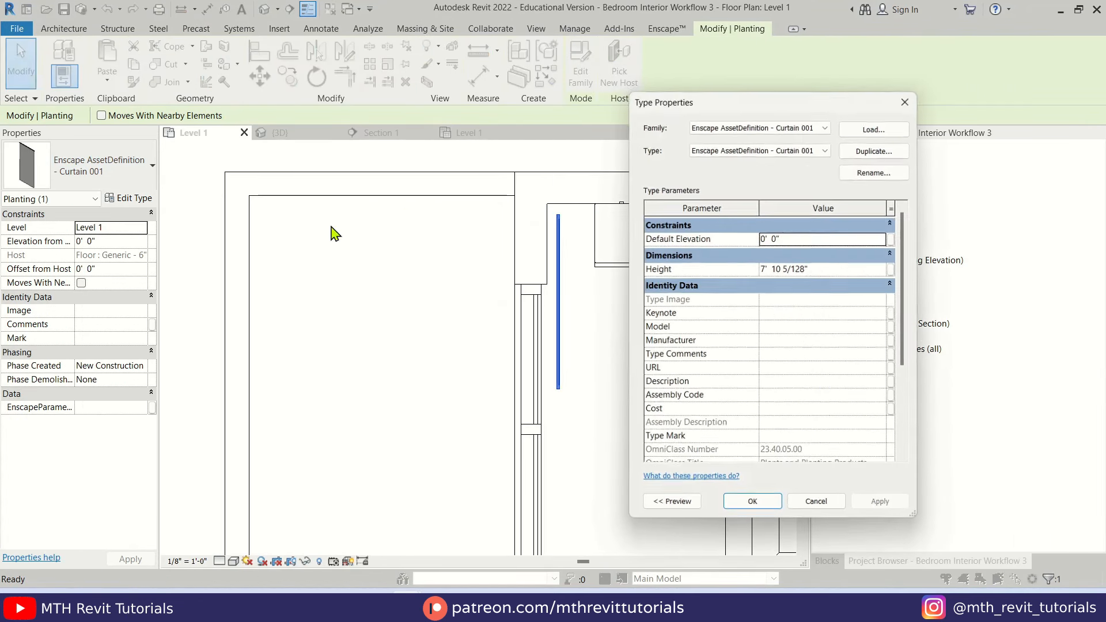
{"action": "left_click", "coordinate": [762, 506]}
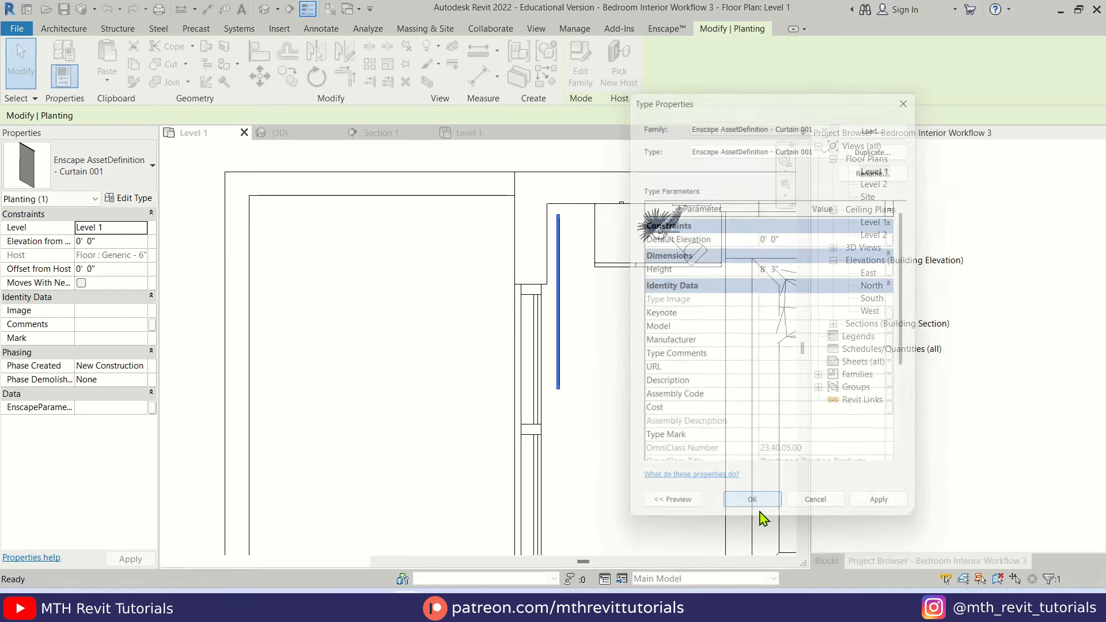
{"action": "scroll", "coordinate": [566, 386], "scroll_direction": "down", "scroll_amount": 3}
{"action": "middle_click_drag", "start_coordinate": [566, 386], "coordinate": [596, 212]}
{"action": "left_click", "coordinate": [287, 78]}
{"action": "left_click", "coordinate": [592, 214]}
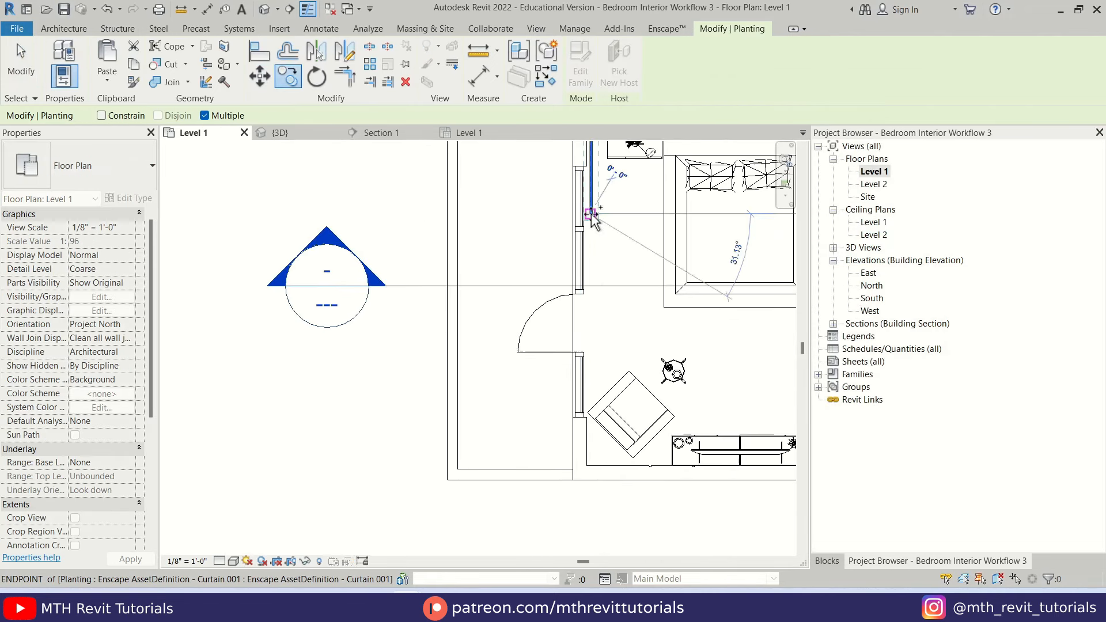
{"action": "left_click", "coordinate": [592, 454]}
{"action": "key", "text": "Escape"}
{"action": "key", "text": "Escape"}
Move the armchair, side table and its bowl away from the south curtain and rotate them together slightly
{"action": "left_click", "coordinate": [664, 408]}
{"action": "left_click_drag", "start_coordinate": [667, 420], "coordinate": [678, 407]}
{"action": "left_click_drag", "start_coordinate": [647, 321], "coordinate": [722, 396]}
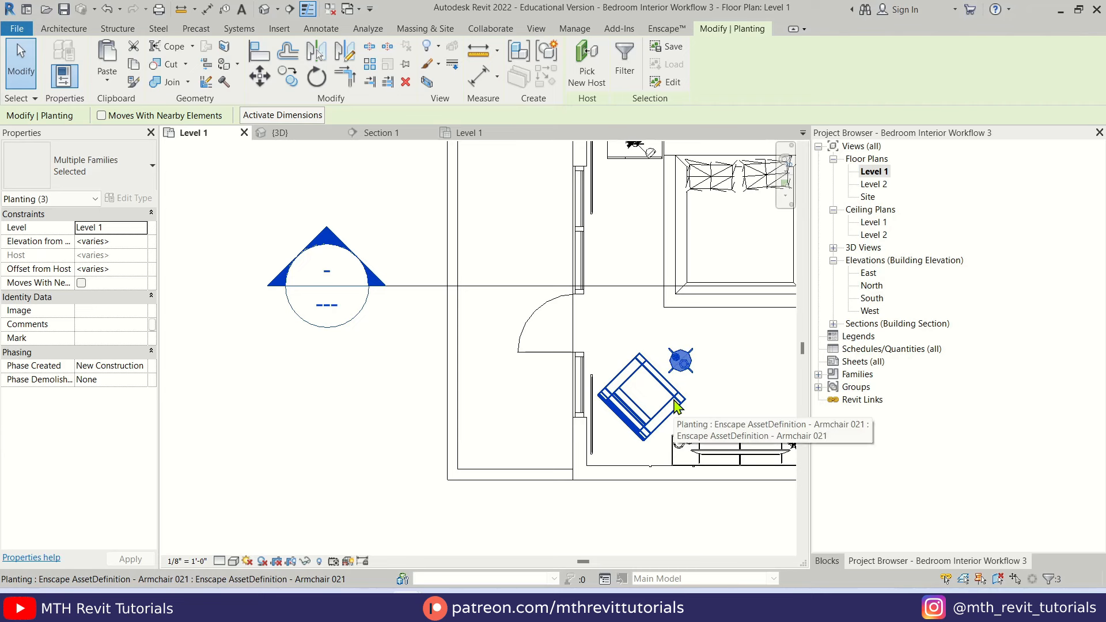
{"action": "left_click", "coordinate": [677, 406], "text": "ctrl"}
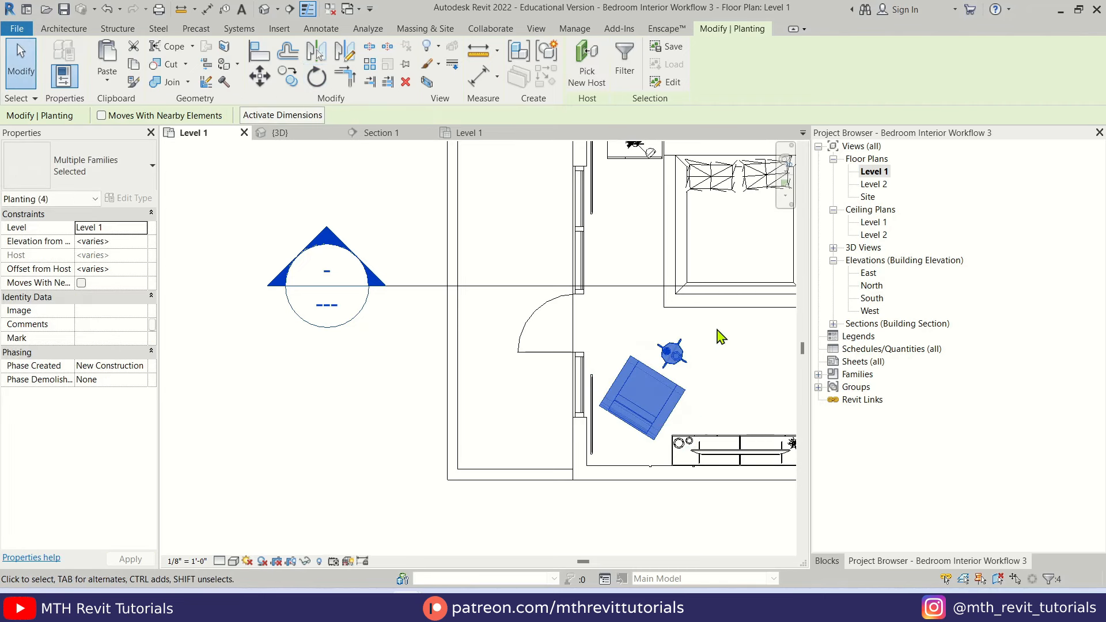
{"action": "left_click", "coordinate": [715, 348]}
Place the vegetation asset Cactus 002: Opuntia on the balcony from the Enscape Asset Library
{"action": "scroll", "coordinate": [519, 383], "scroll_direction": "down", "scroll_amount": 5}
{"action": "scroll", "coordinate": [512, 271], "scroll_direction": "up", "scroll_amount": 3}
{"action": "left_click", "coordinate": [660, 32]}
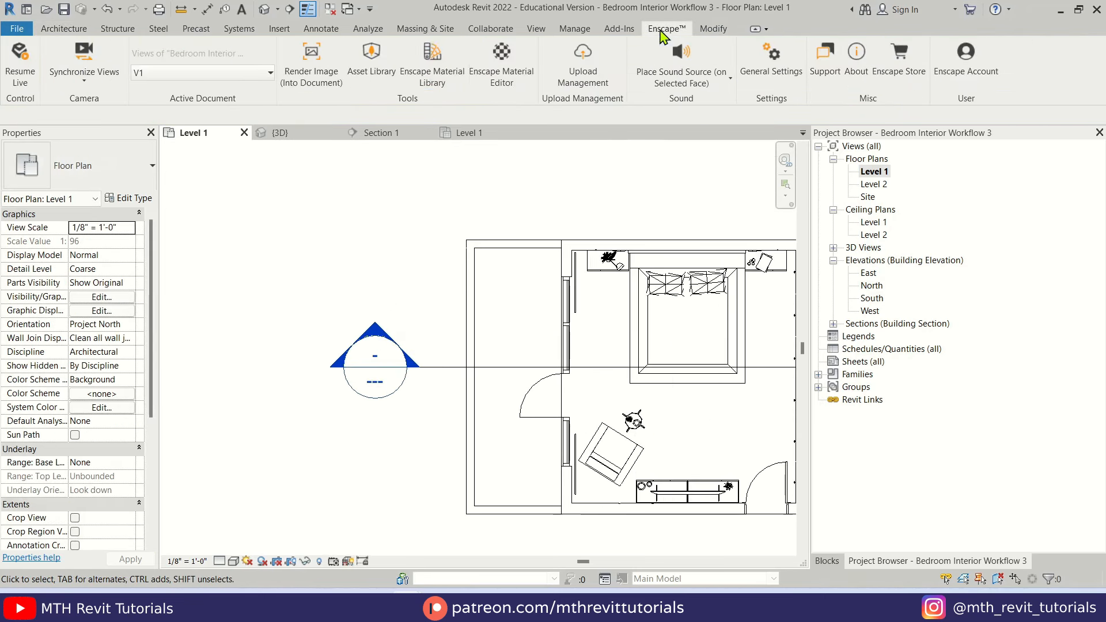
{"action": "left_click", "coordinate": [392, 75]}
{"action": "left_click", "coordinate": [299, 385]}
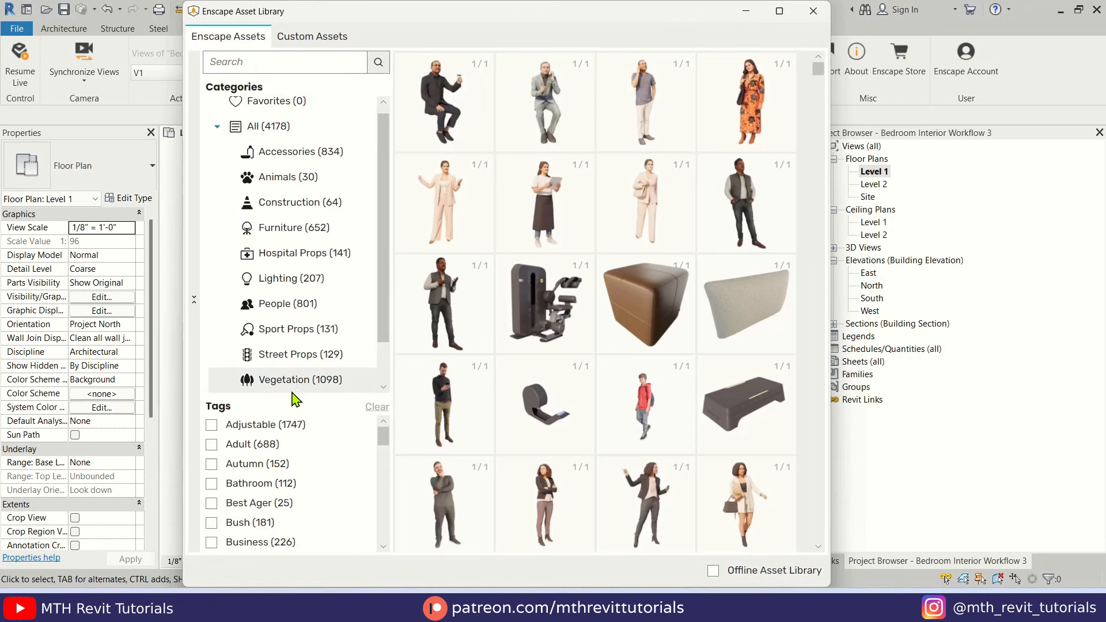
{"action": "scroll", "coordinate": [648, 409], "scroll_direction": "down", "scroll_amount": 10}
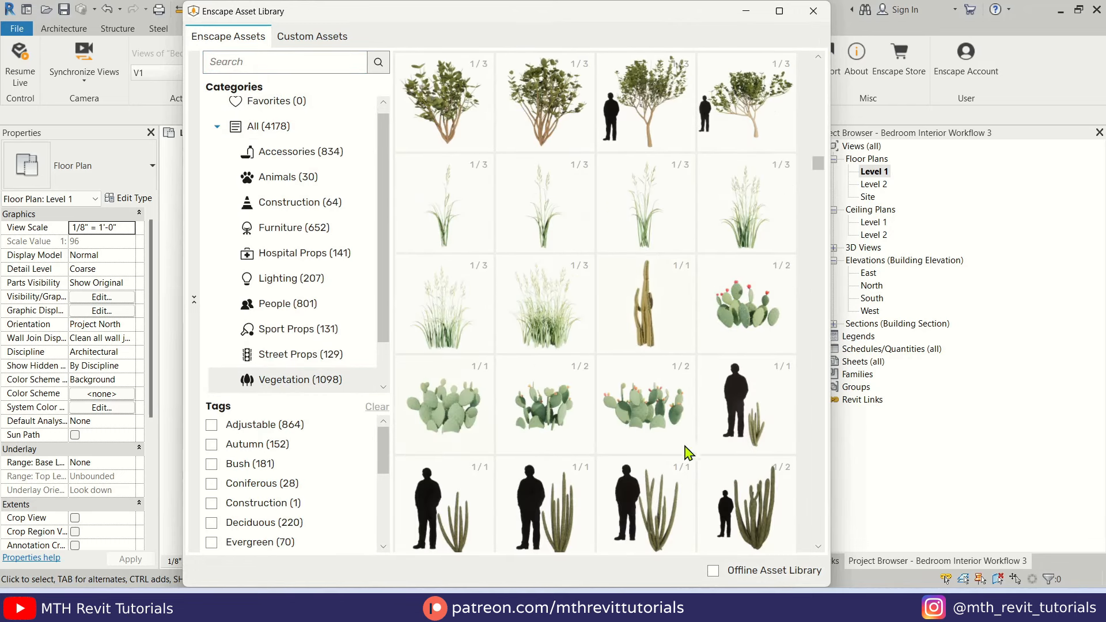
{"action": "mouse_move", "coordinate": [765, 316]}
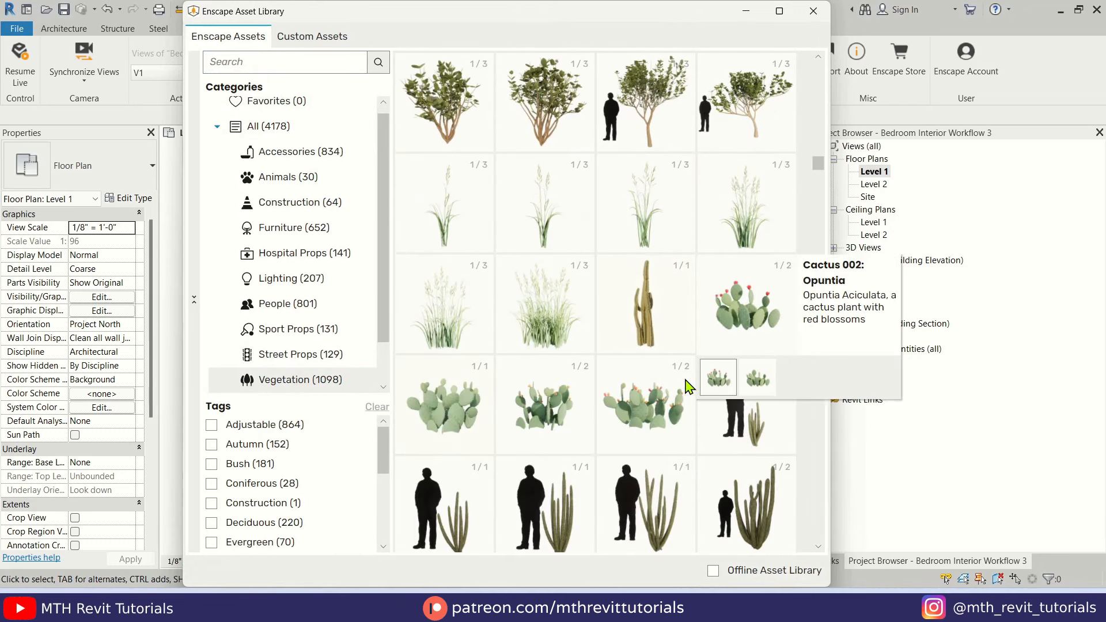
{"action": "left_click", "coordinate": [741, 349]}
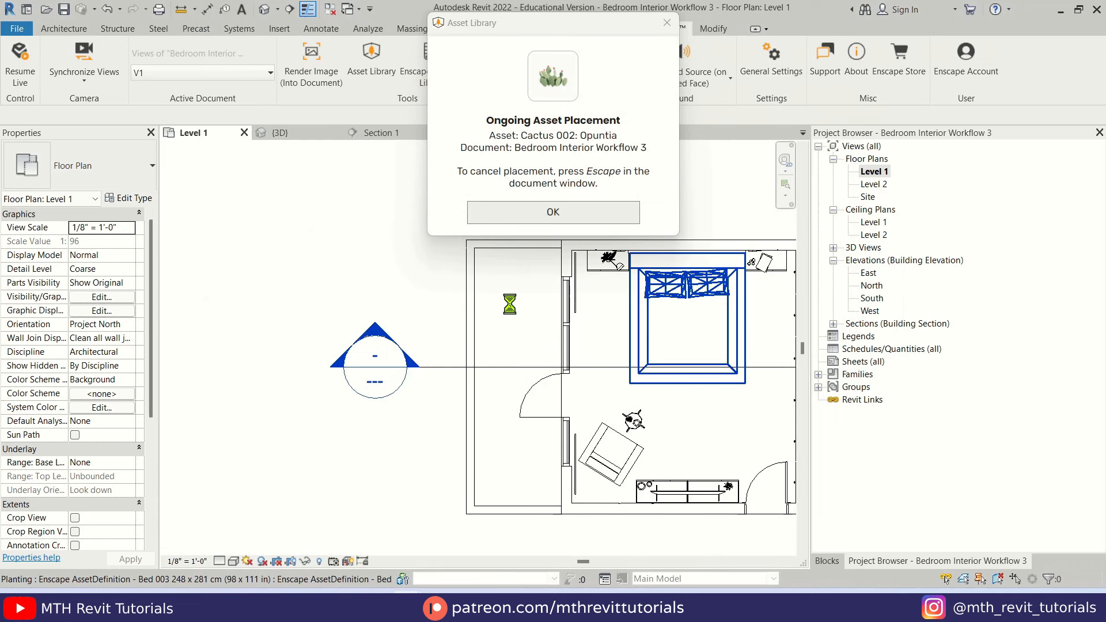
{"action": "key", "text": "Return"}
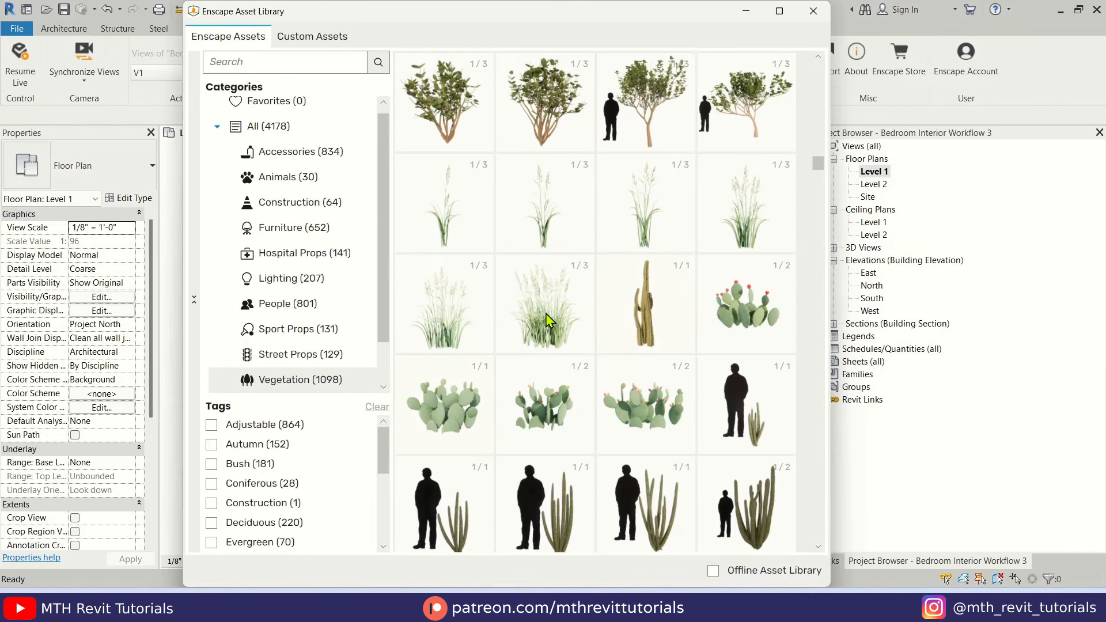
Scatter several Bush 188 prairie grass clumps over the ground outside the balcony and beside the north wall
{"action": "left_click", "coordinate": [544, 337]}
{"action": "left_click", "coordinate": [583, 215]}
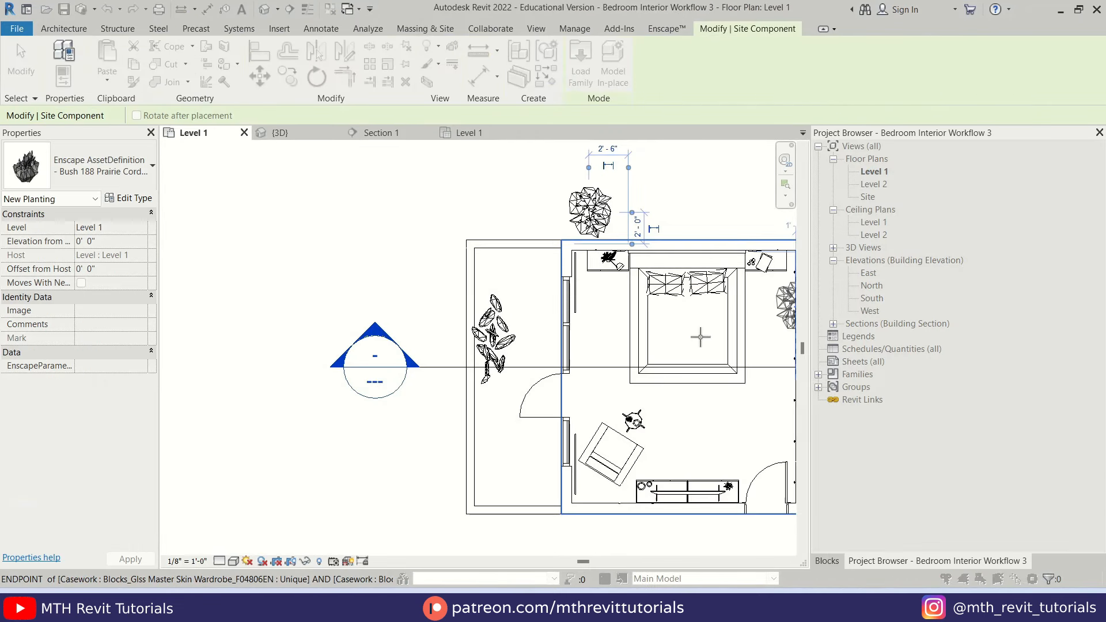
{"action": "scroll", "coordinate": [559, 329], "scroll_direction": "down", "scroll_amount": 3}
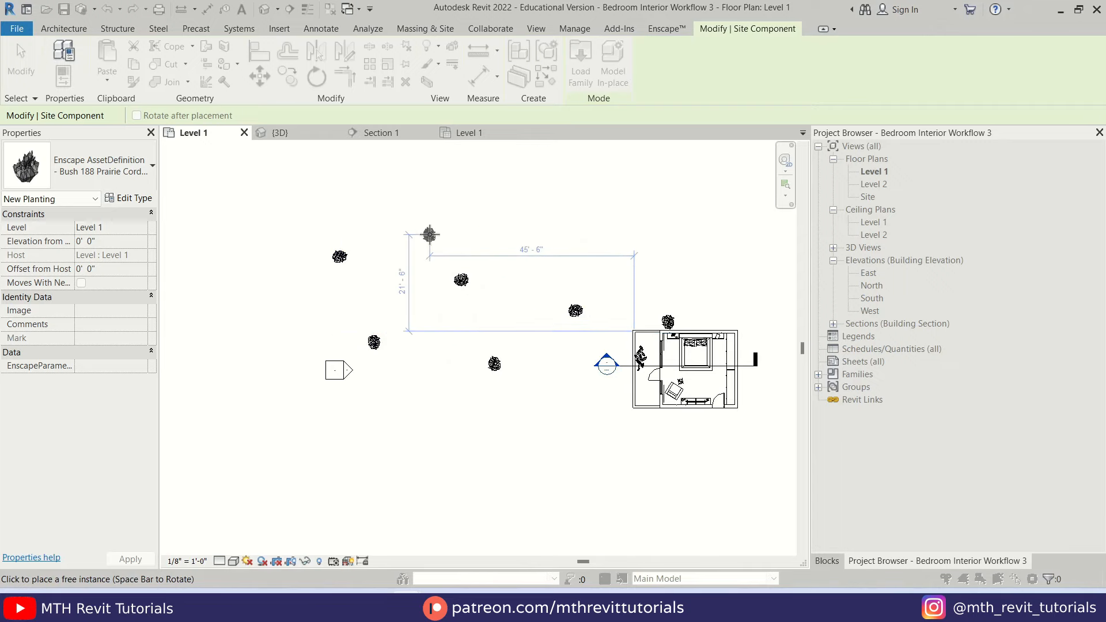
{"action": "key", "text": "Escape"}
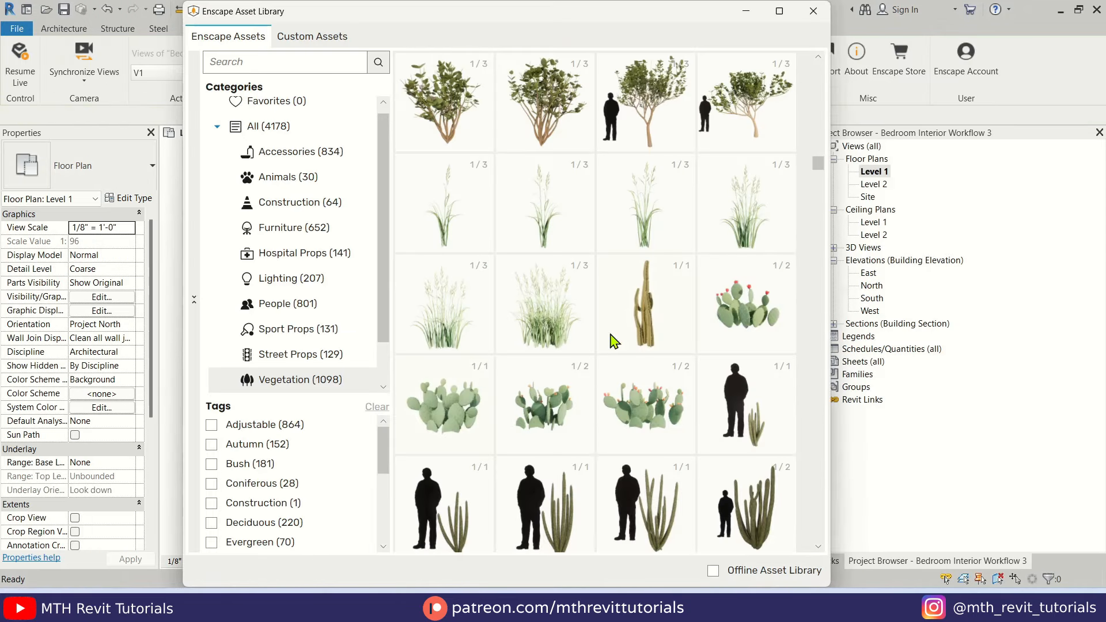
Place the Cactus 001: Cactus asset at the balcony's north end, accept its type properties and adjust its position
{"action": "left_click", "coordinate": [646, 305]}
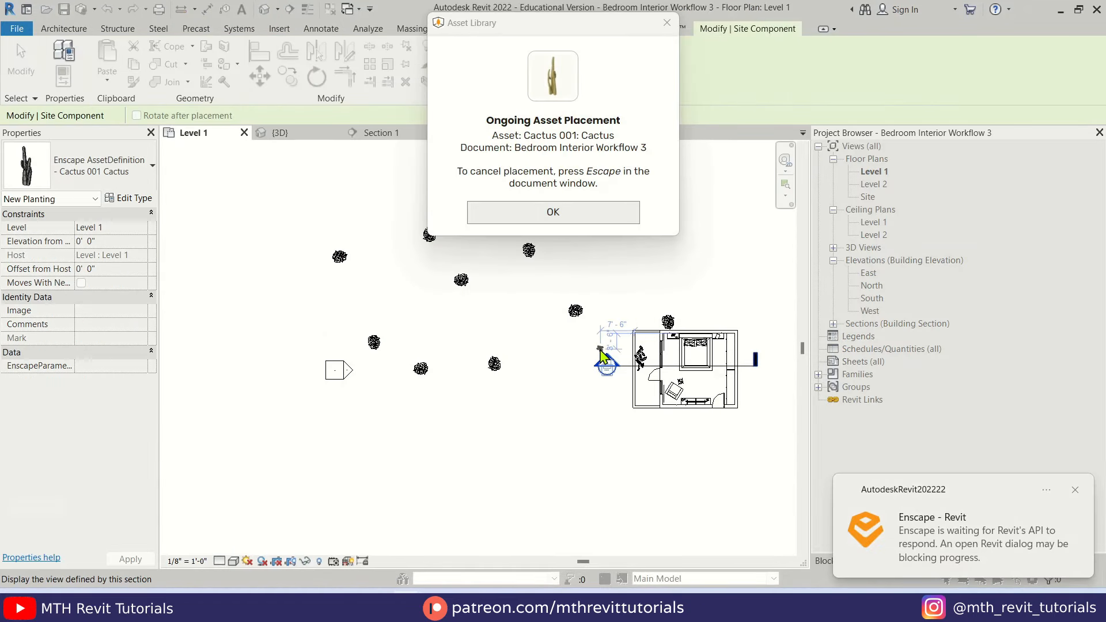
{"action": "scroll", "coordinate": [637, 355], "scroll_direction": "up", "scroll_amount": 5}
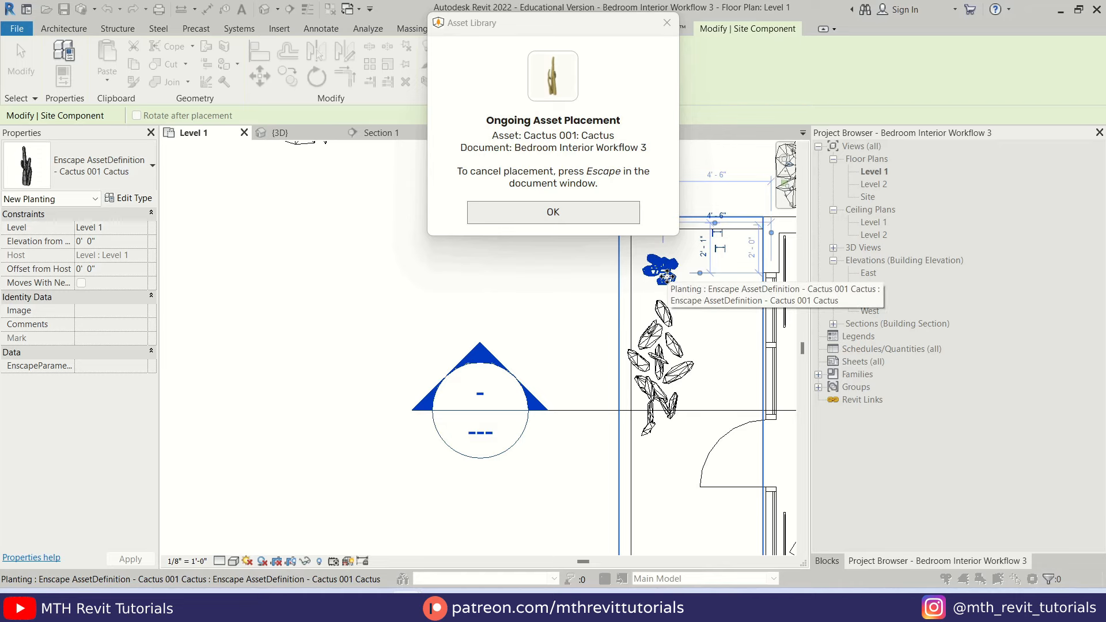
{"action": "left_click", "coordinate": [662, 276]}
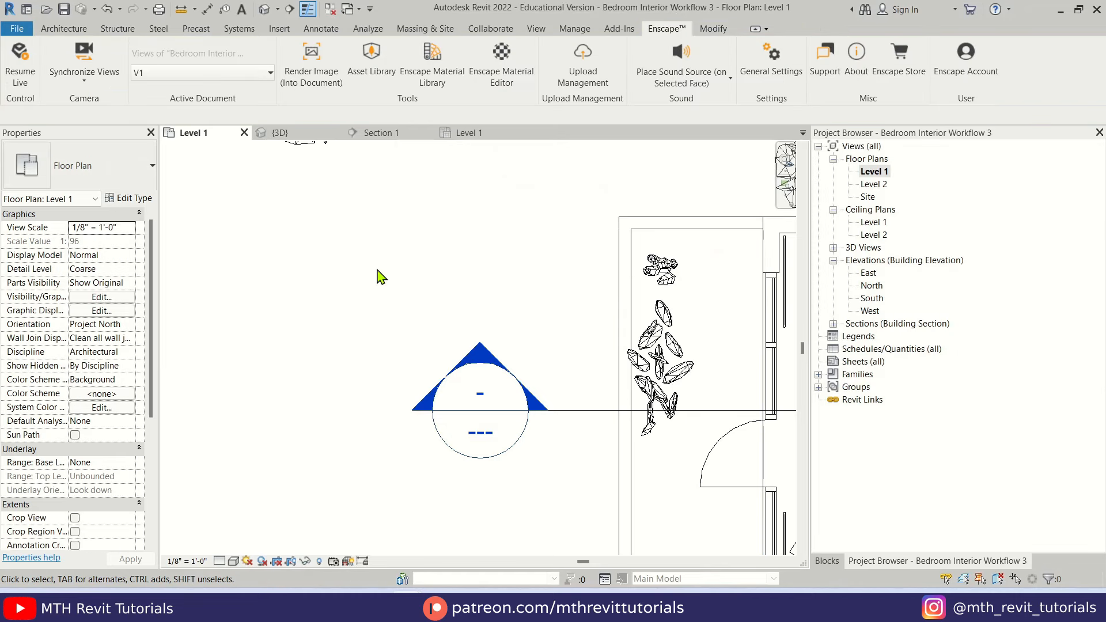
{"action": "left_click", "coordinate": [654, 273]}
{"action": "left_click", "coordinate": [130, 197]}
{"action": "left_click", "coordinate": [756, 503]}
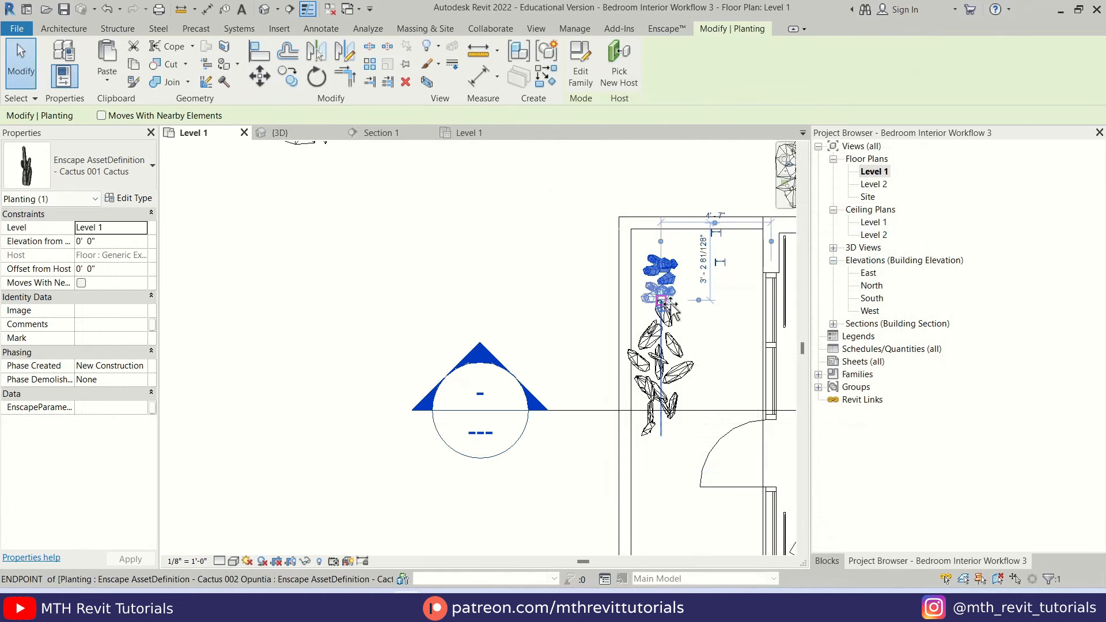
{"action": "left_click_drag", "start_coordinate": [659, 291], "coordinate": [663, 267]}
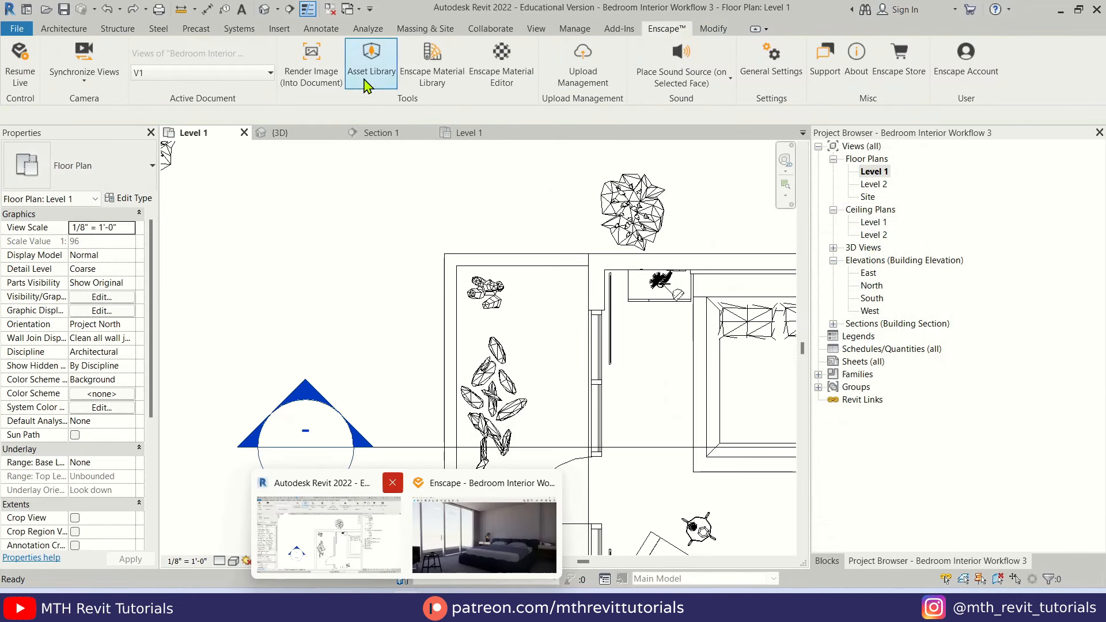
Place several Cactus 048 Saguaro assets among the grass clumps on the ground beyond the balcony
{"action": "left_click", "coordinate": [369, 83]}
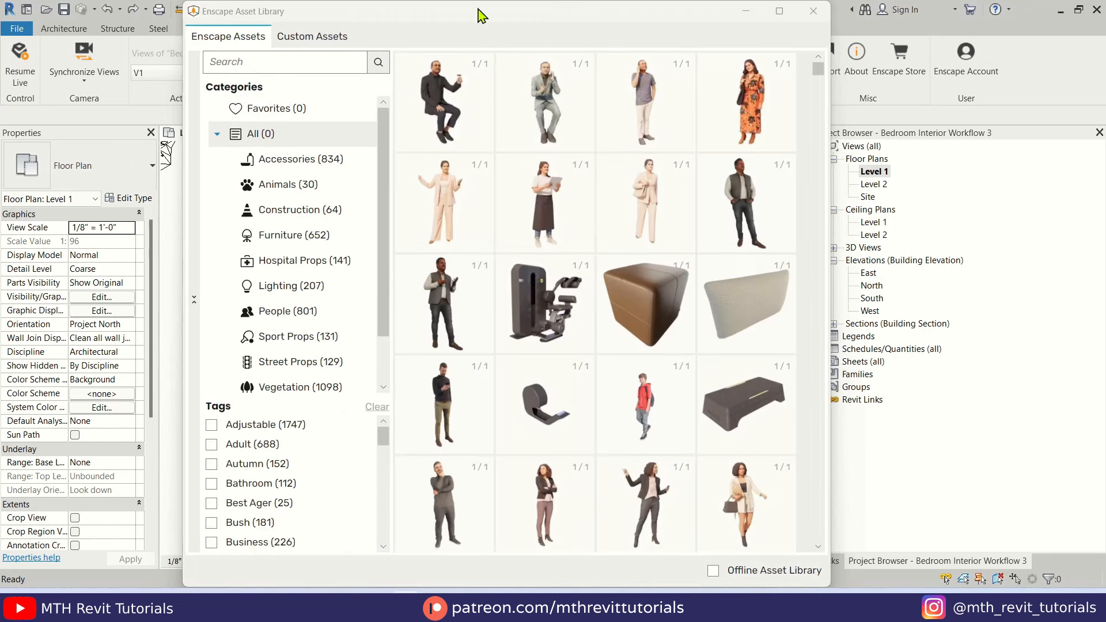
{"action": "left_click", "coordinate": [294, 379]}
{"action": "scroll", "coordinate": [679, 205], "scroll_direction": "down", "scroll_amount": 10}
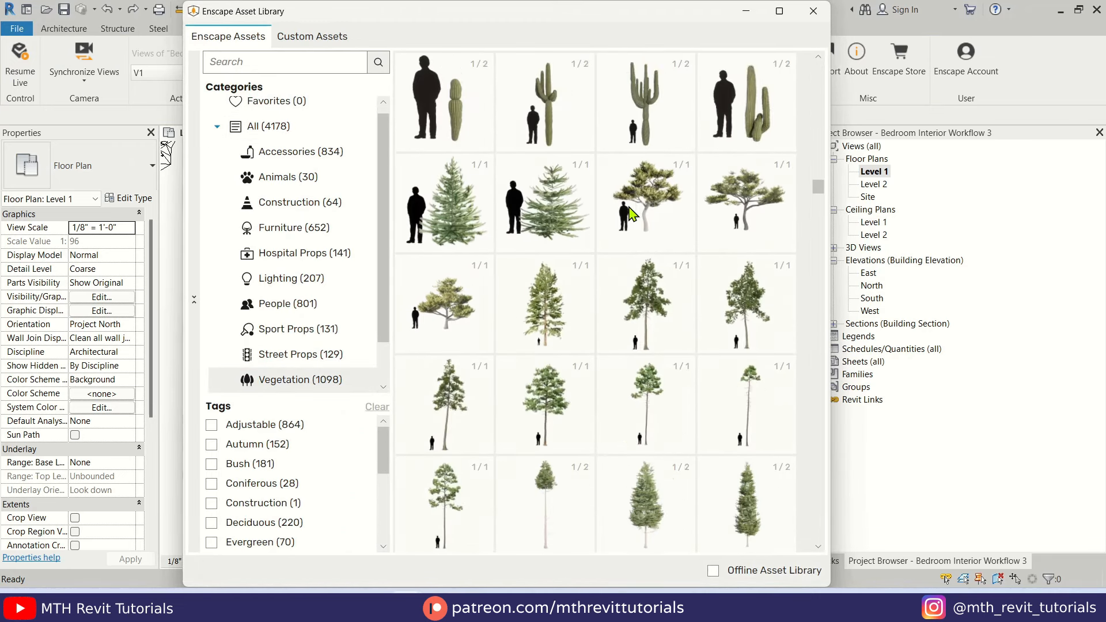
{"action": "left_click", "coordinate": [548, 341]}
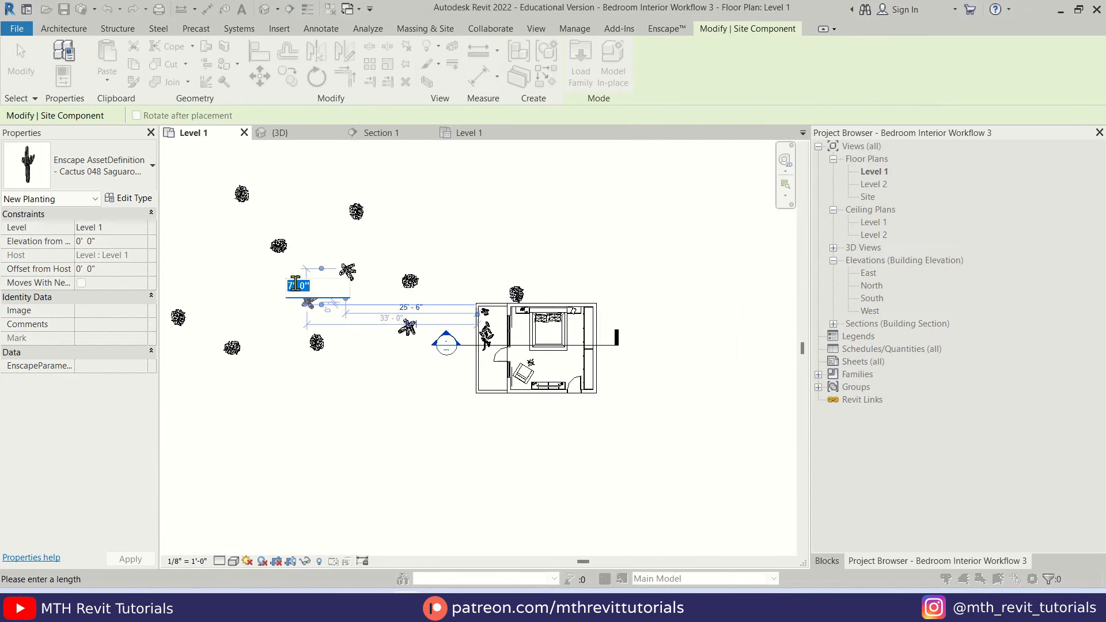
{"action": "key", "text": "Escape"}
{"action": "scroll", "coordinate": [294, 301], "scroll_direction": "up", "scroll_amount": 1}
{"action": "left_click", "coordinate": [301, 305]}
Add the Potted Plant 124: Snake Plant asset to the plant group at the balcony's north end
{"action": "scroll", "coordinate": [558, 425], "scroll_direction": "down", "scroll_amount": 15}
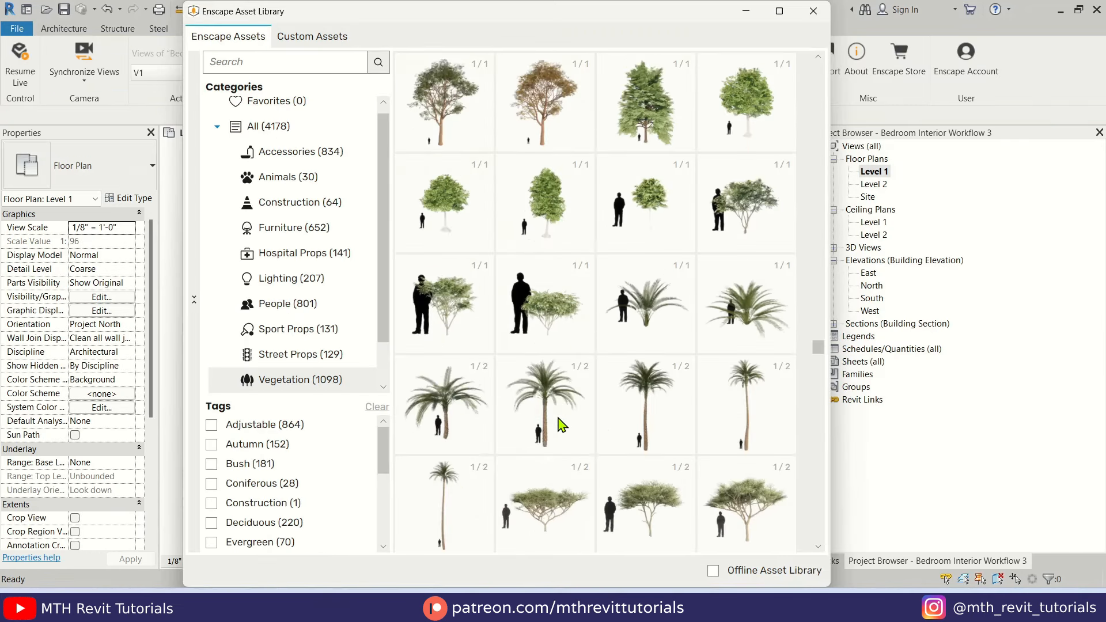
{"action": "scroll", "coordinate": [561, 432], "scroll_direction": "down", "scroll_amount": 8}
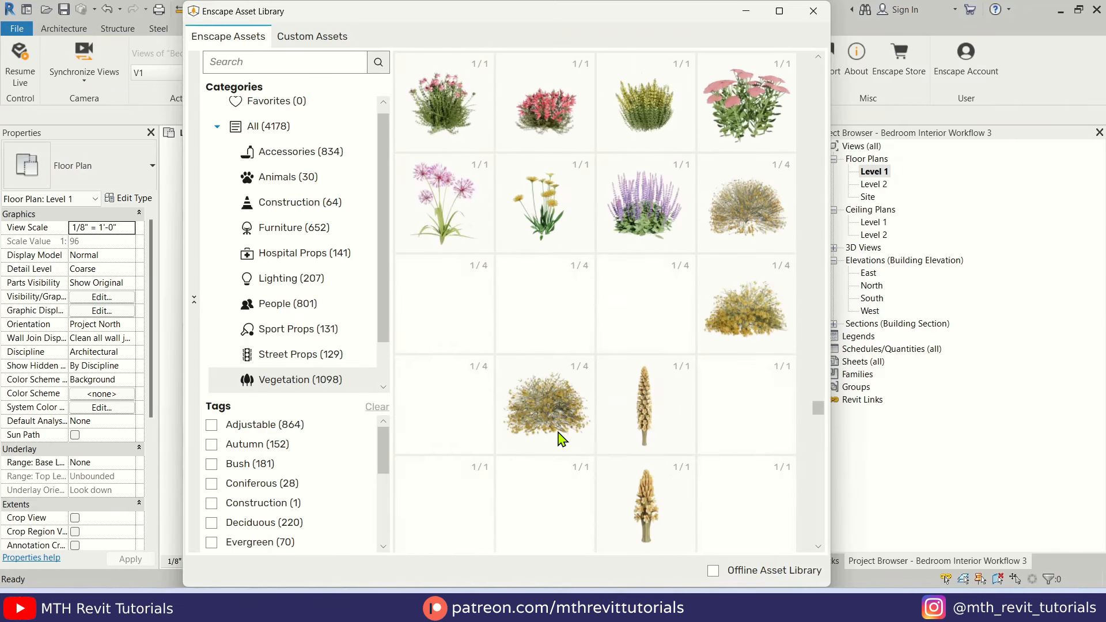
{"action": "scroll", "coordinate": [549, 231], "scroll_direction": "up", "scroll_amount": 2}
{"action": "left_click", "coordinate": [546, 311]}
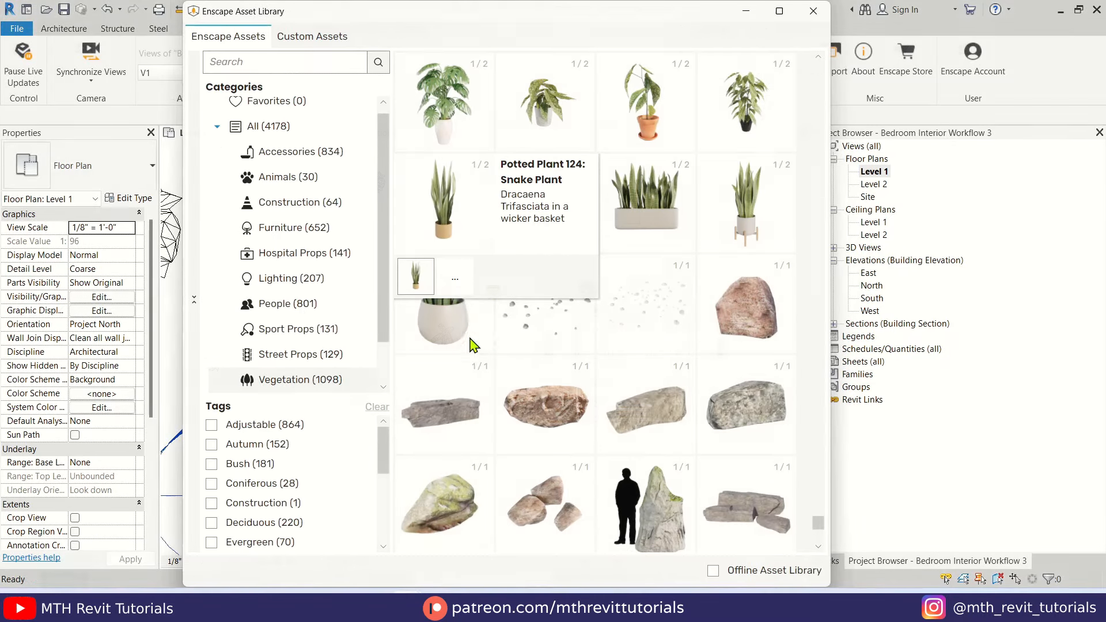
{"action": "left_click", "coordinate": [595, 228]}
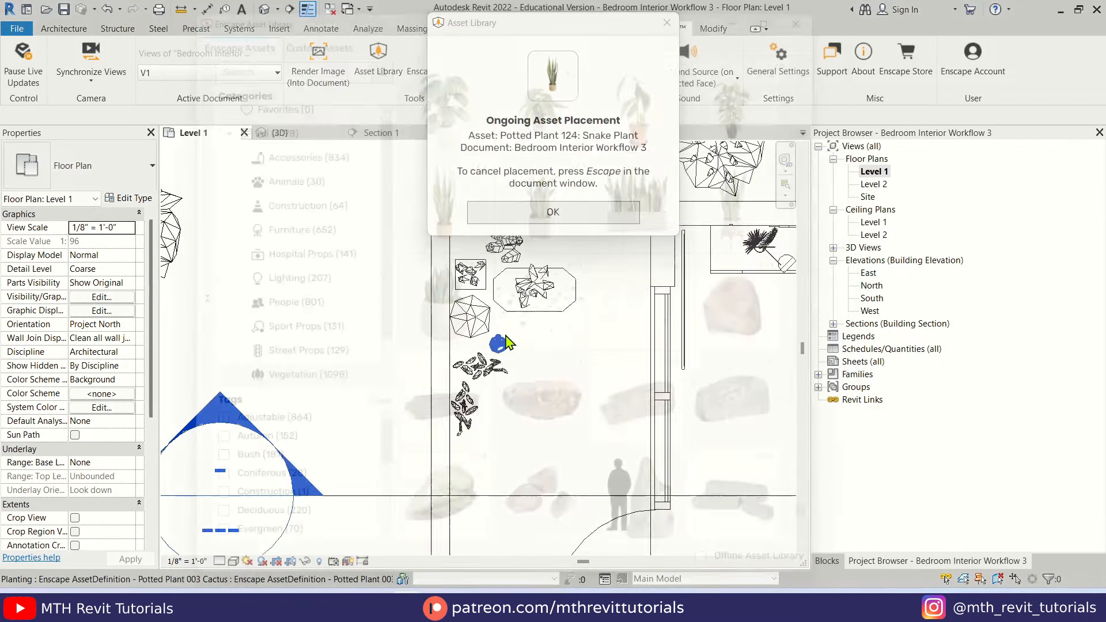
{"action": "key", "text": "Escape"}
{"action": "left_click", "coordinate": [814, 11]}
{"action": "left_click", "coordinate": [536, 332]}
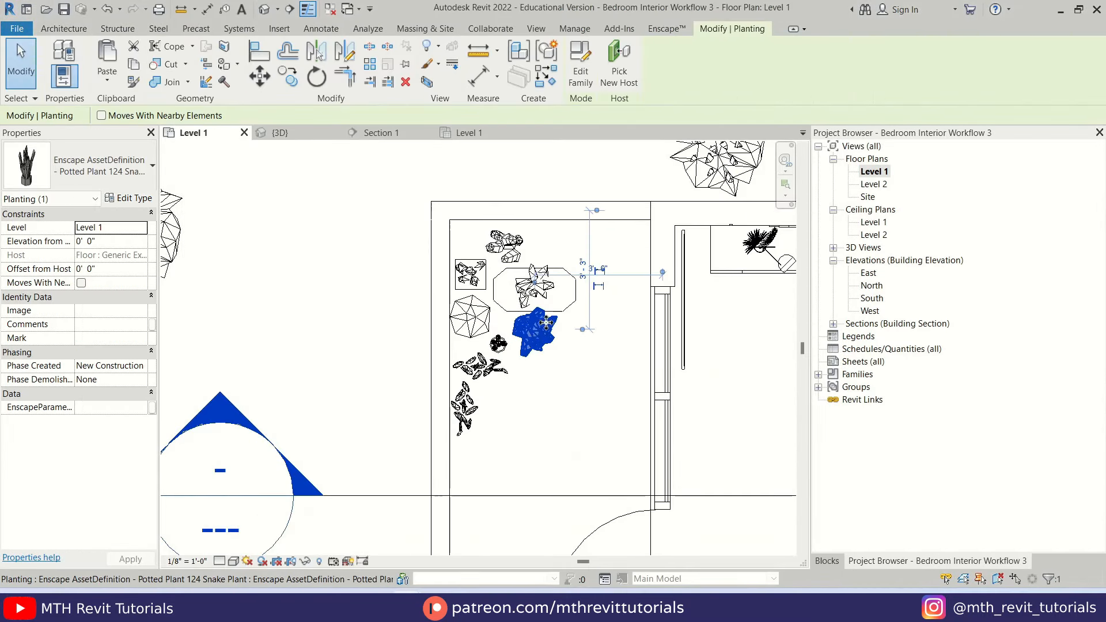
{"action": "key", "text": "Escape"}
Switch to Enscape and inspect the curtains and the balcony and desert plants through the bedroom window
{"action": "scroll", "coordinate": [529, 398], "scroll_direction": "down", "scroll_amount": 3}
{"action": "mouse_move", "coordinate": [417, 609]}
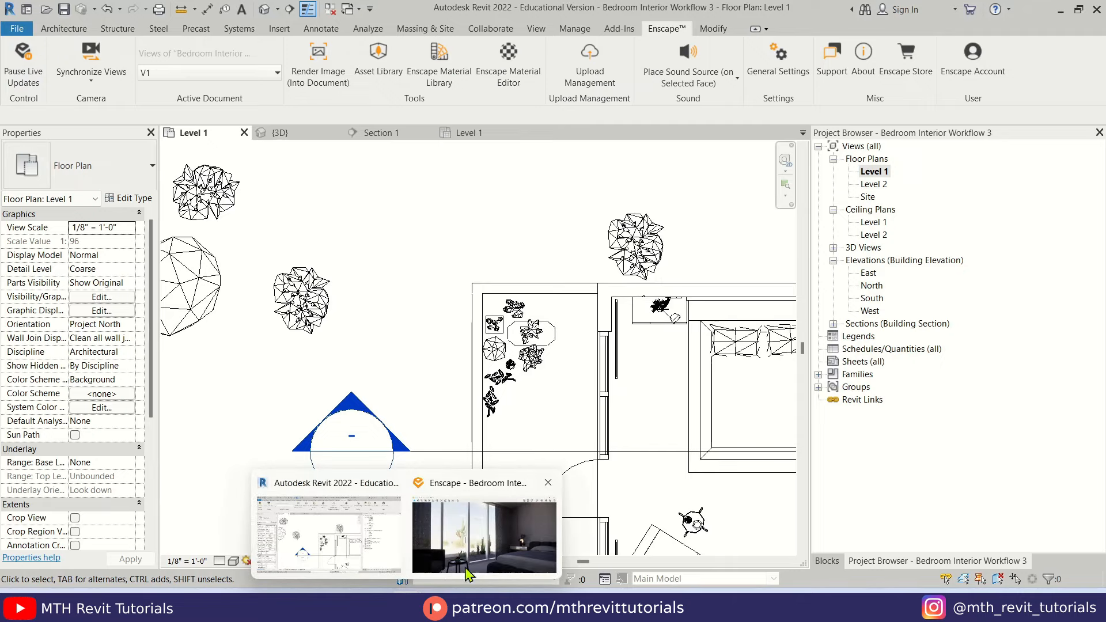
{"action": "left_click", "coordinate": [486, 523]}
{"action": "key", "text": "s"}
{"action": "key", "text": "a"}
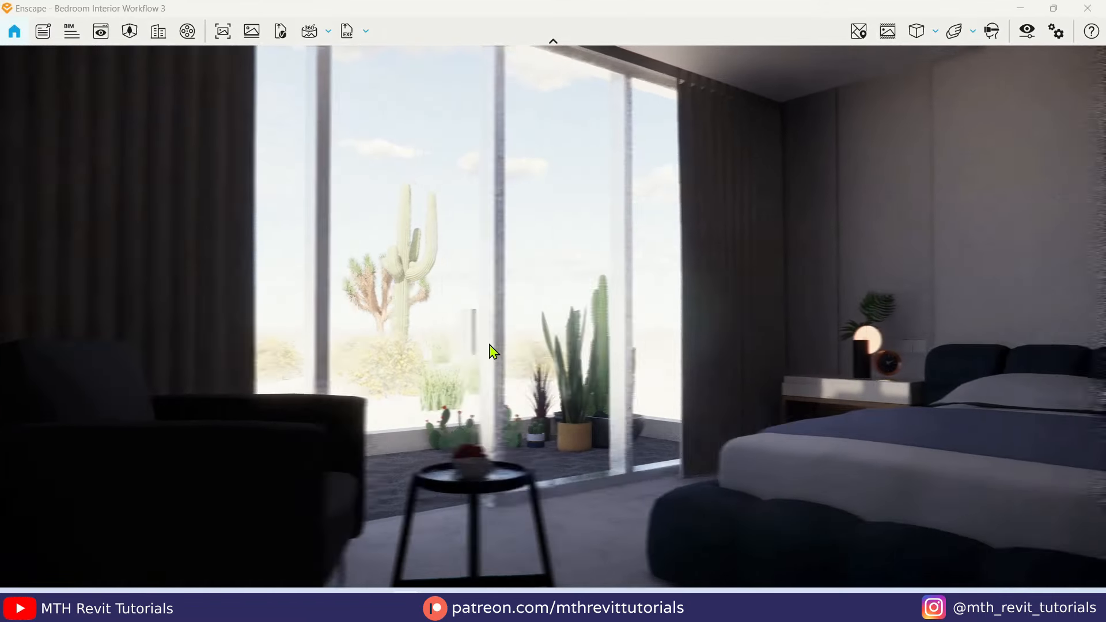
{"action": "key", "text": "d"}
{"action": "key", "text": "a"}
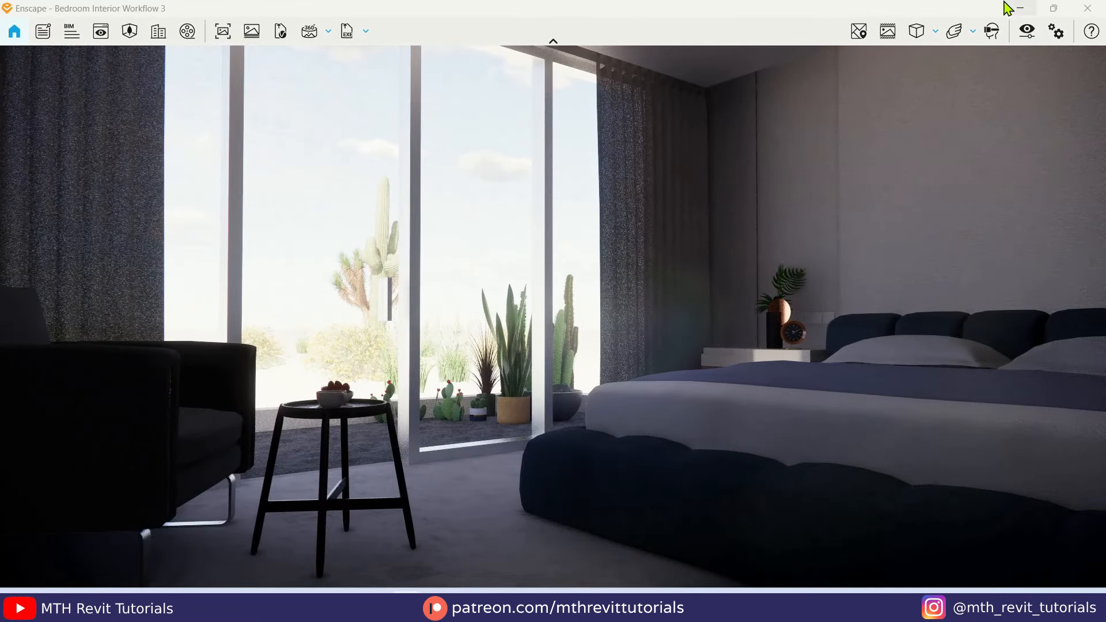
Return to Revit, move the Potted Plant 003 Cactus within the balcony plant group and enlarge it through its type properties
{"action": "left_click", "coordinate": [1020, 8]}
{"action": "scroll", "coordinate": [551, 403], "scroll_direction": "up", "scroll_amount": 2}
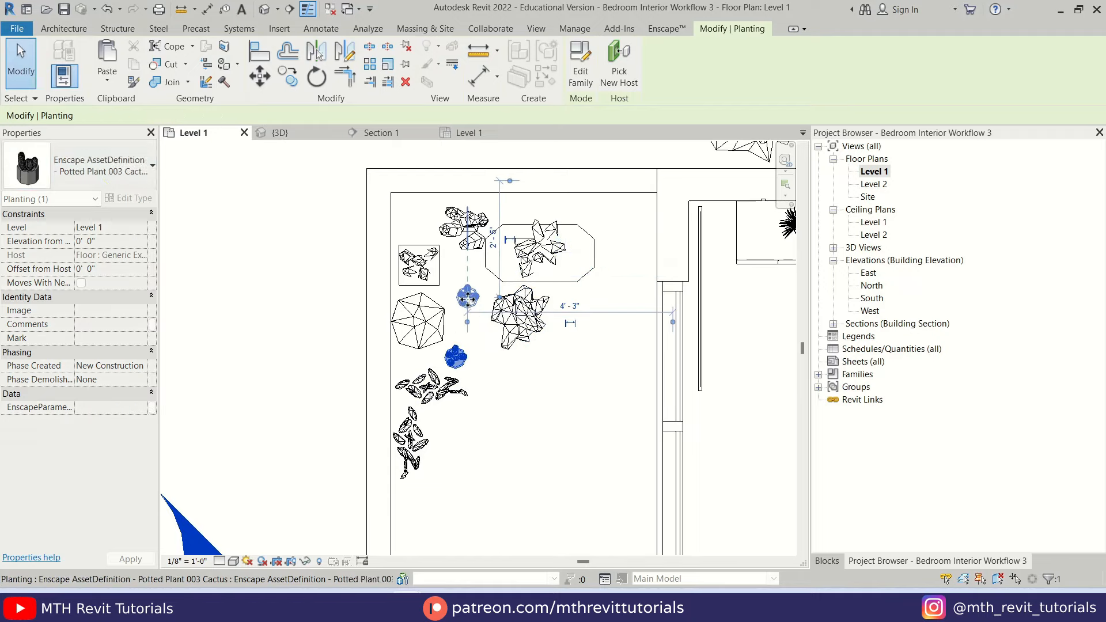
{"action": "left_click", "coordinate": [129, 198]}
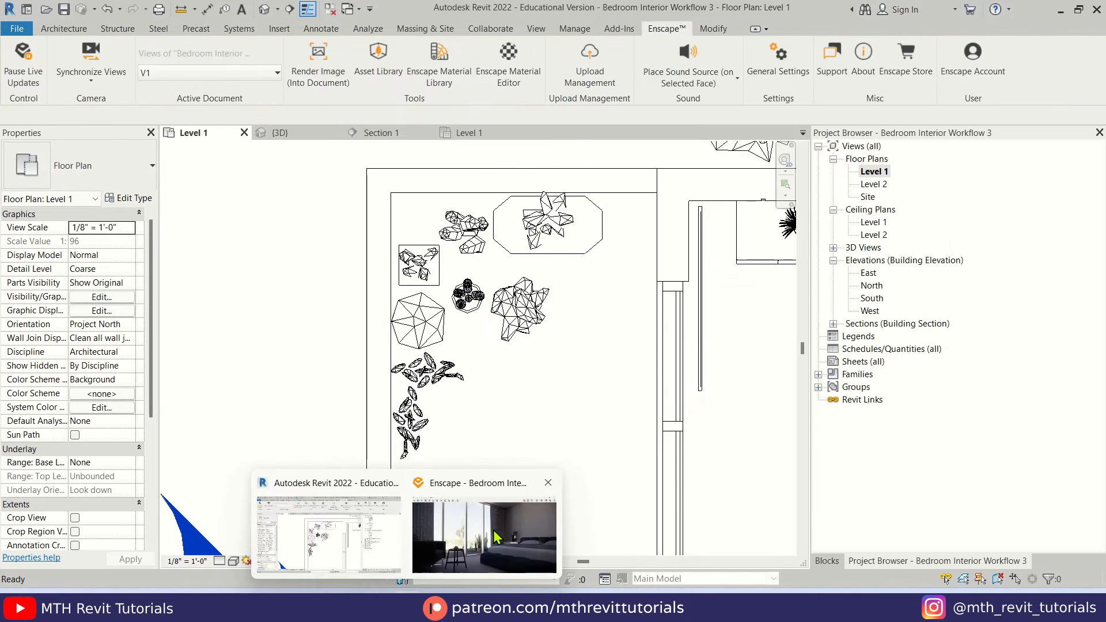
Switch to Enscape and examine the rearranged balcony plants through the bedroom window from several viewpoints
{"action": "left_click", "coordinate": [496, 530]}
{"action": "key", "text": "s"}
{"action": "left_click_drag", "start_coordinate": [462, 349], "coordinate": [380, 354]}
{"action": "key", "text": "w"}
{"action": "key", "text": "d"}
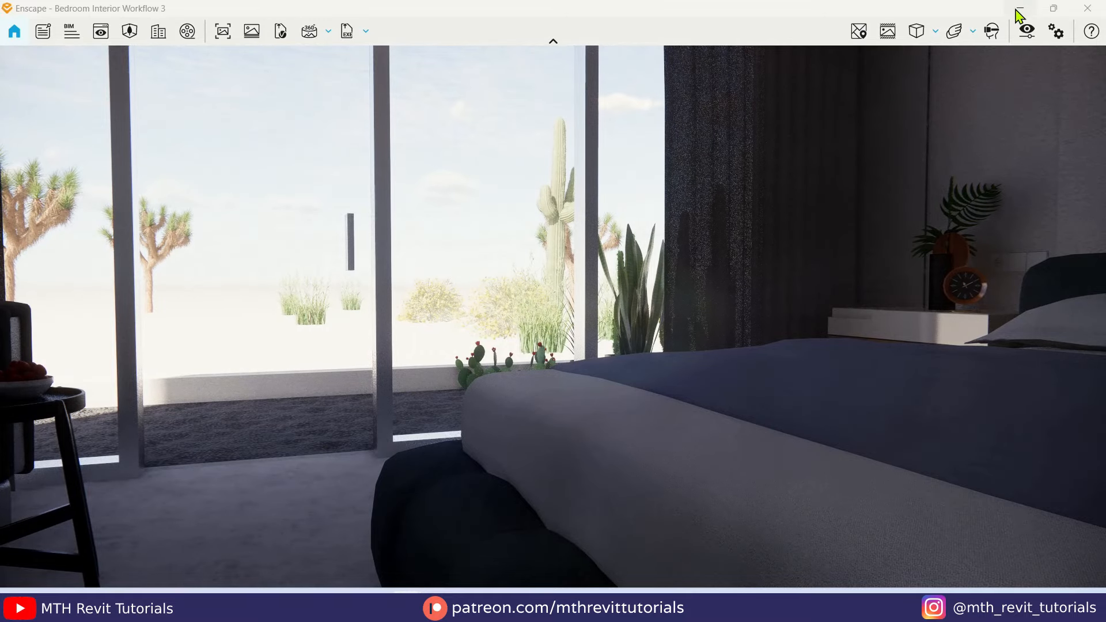
Return to the Level 1 plan and slightly enlarge the Cactus 002 Opuntia through its type properties
{"action": "left_click", "coordinate": [1020, 8]}
{"action": "left_click", "coordinate": [422, 372]}
{"action": "left_click", "coordinate": [128, 198]}
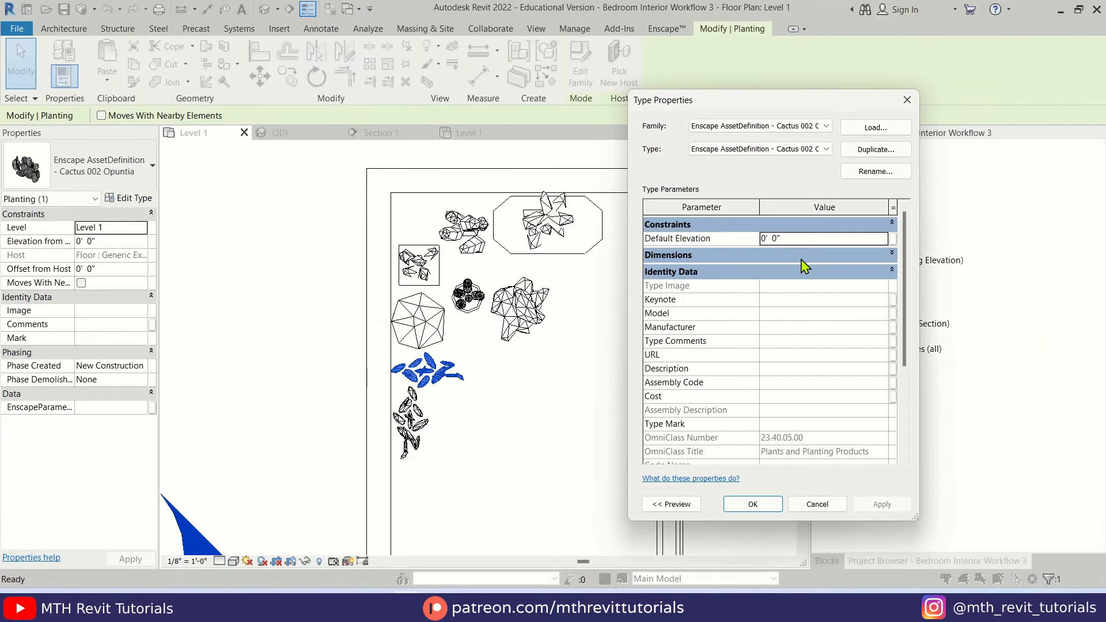
{"action": "left_click", "coordinate": [753, 506]}
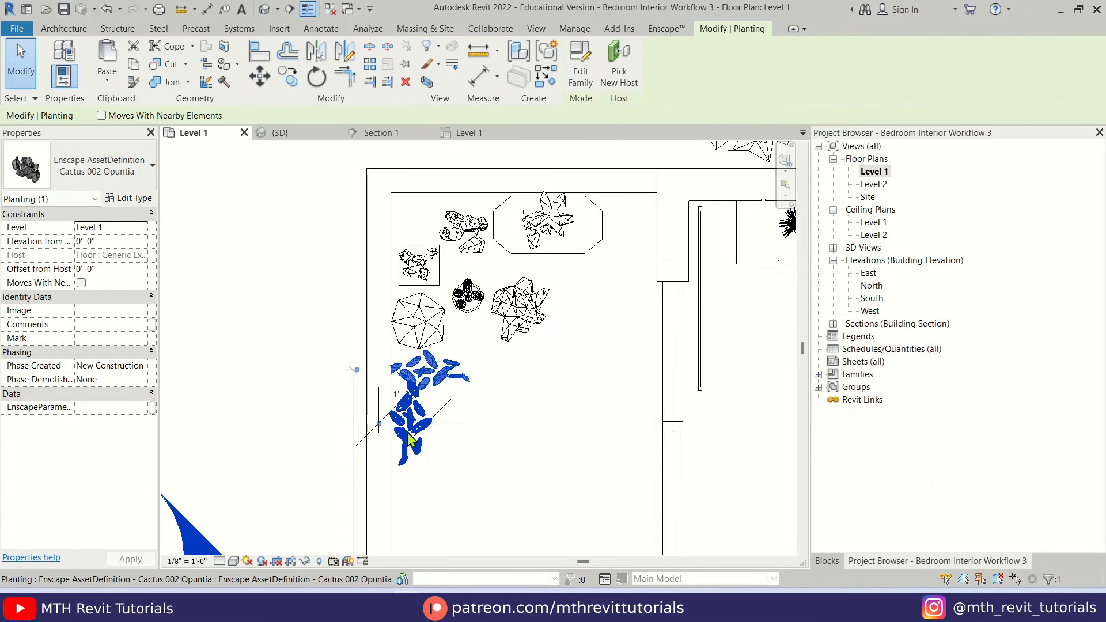
{"action": "key", "text": "Escape"}
Reposition the two Cactus 002 Opuntia plants along the balcony's west wall, just south of the potted plants
{"action": "left_click", "coordinate": [456, 424]}
{"action": "key", "text": "Delete"}
{"action": "left_click", "coordinate": [443, 390]}
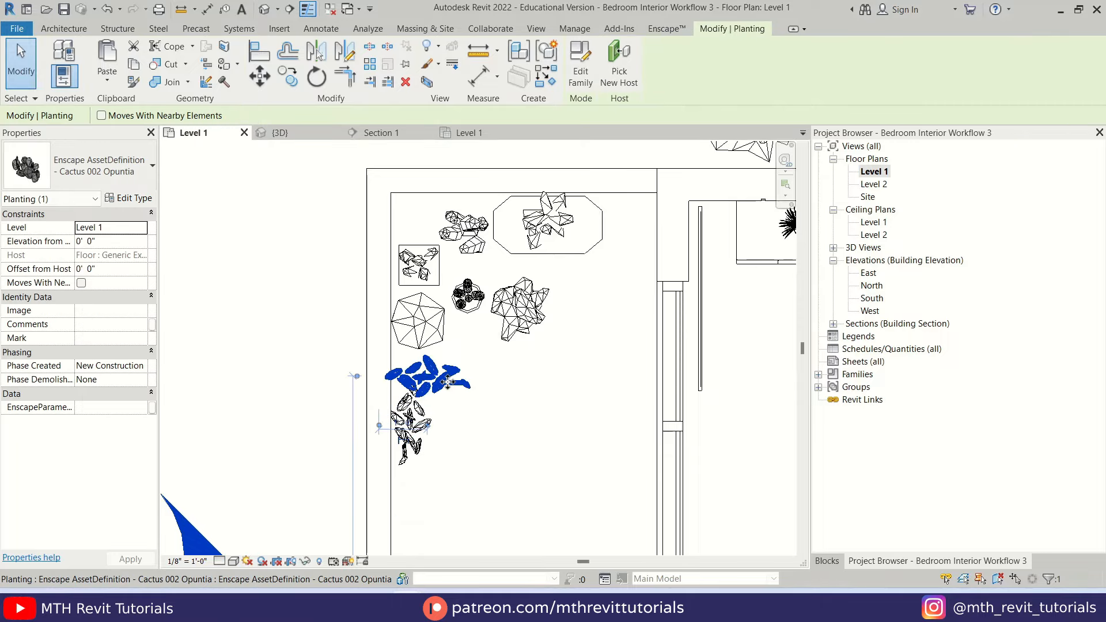
{"action": "left_click_drag", "start_coordinate": [442, 393], "coordinate": [457, 381]}
{"action": "left_click", "coordinate": [413, 434]}
{"action": "left_click", "coordinate": [499, 440]}
{"action": "left_click", "coordinate": [461, 420]}
{"action": "key", "text": "Delete"}
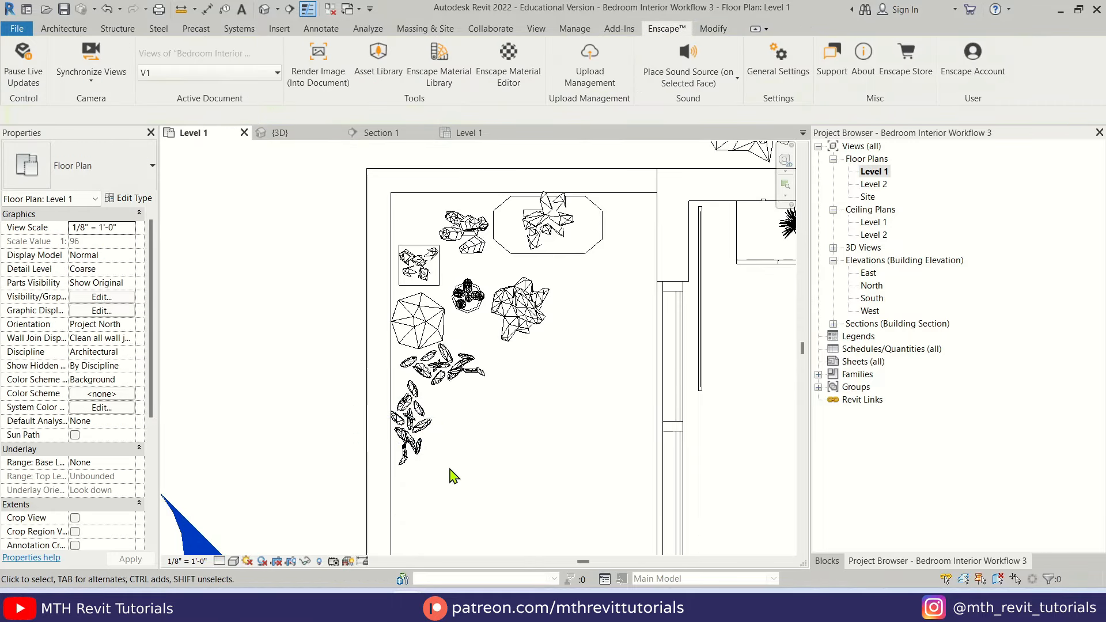
Check the Opuntia and potted cacti on the balcony in the Enscape view and return to Revit
{"action": "left_click", "coordinate": [408, 605]}
{"action": "left_click", "coordinate": [448, 538]}
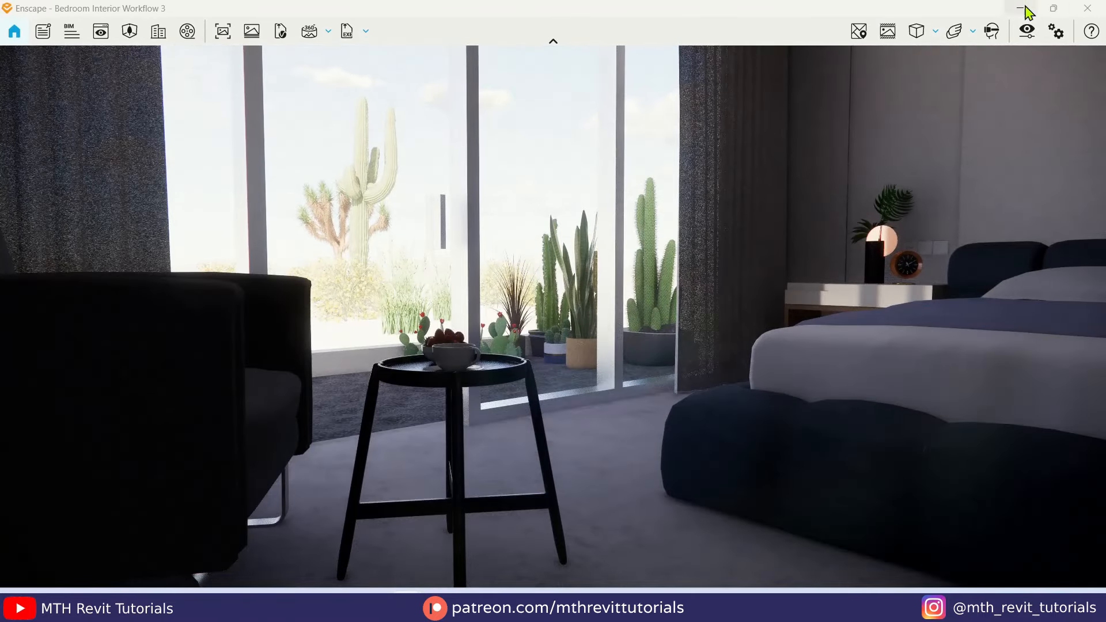
{"action": "left_click", "coordinate": [1026, 8]}
Reposition the Flower 116 Arfaj shrubs on the ground west of the balcony
{"action": "scroll", "coordinate": [311, 348], "scroll_direction": "down", "scroll_amount": 2}
{"action": "left_click_drag", "start_coordinate": [254, 279], "coordinate": [239, 242]}
{"action": "scroll", "coordinate": [323, 300], "scroll_direction": "down", "scroll_amount": 1}
{"action": "left_click_drag", "start_coordinate": [368, 355], "coordinate": [326, 355]}
{"action": "scroll", "coordinate": [326, 355], "scroll_direction": "down", "scroll_amount": 2}
{"action": "middle_click_drag", "start_coordinate": [326, 355], "coordinate": [472, 405]}
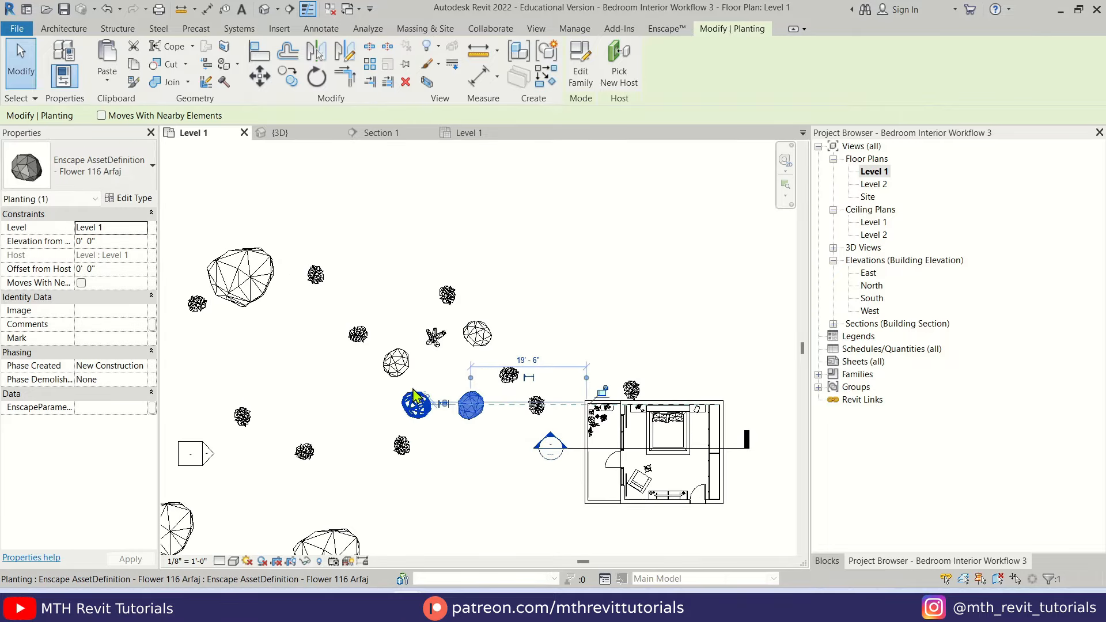
{"action": "left_click", "coordinate": [438, 424]}
Check the moved outdoor shrubs in Enscape and return to the Level 1 floor plan
{"action": "left_click", "coordinate": [407, 605]}
{"action": "left_click", "coordinate": [482, 545]}
{"action": "left_click", "coordinate": [1023, 8]}
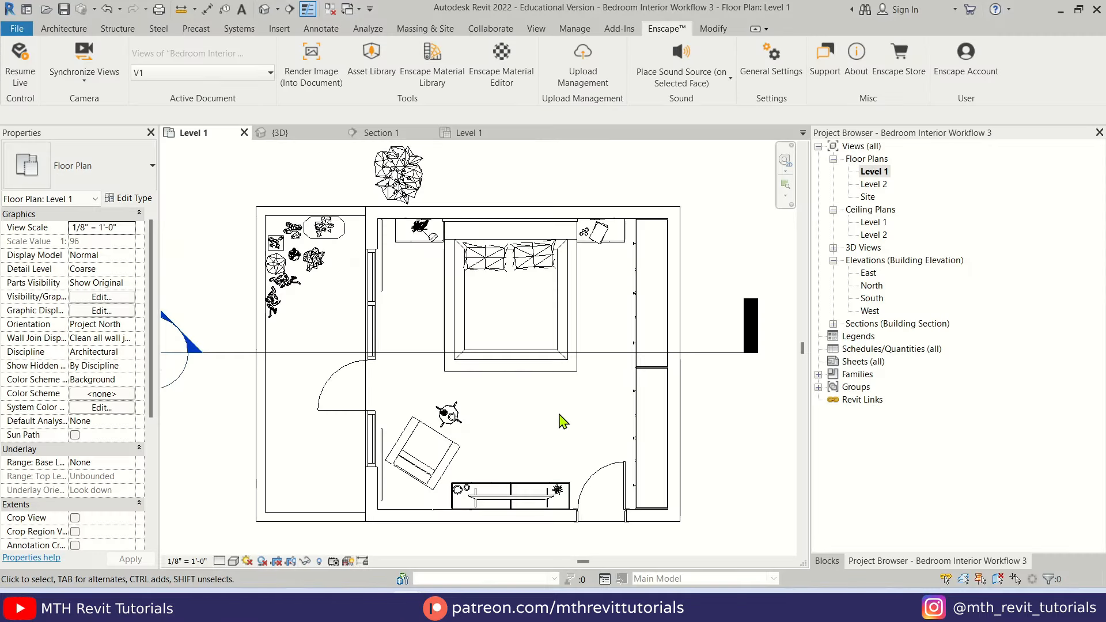
Open the default 3D view and examine the bedroom building from outside and above
{"action": "left_click", "coordinate": [264, 9]}
{"action": "middle_click_drag", "start_coordinate": [432, 475], "coordinate": [497, 429], "text": "shift"}
{"action": "left_click", "coordinate": [550, 367]}
{"action": "right_click", "coordinate": [550, 365]}
{"action": "left_click", "coordinate": [773, 84]}
{"action": "middle_click_drag", "start_coordinate": [609, 410], "coordinate": [632, 350]}
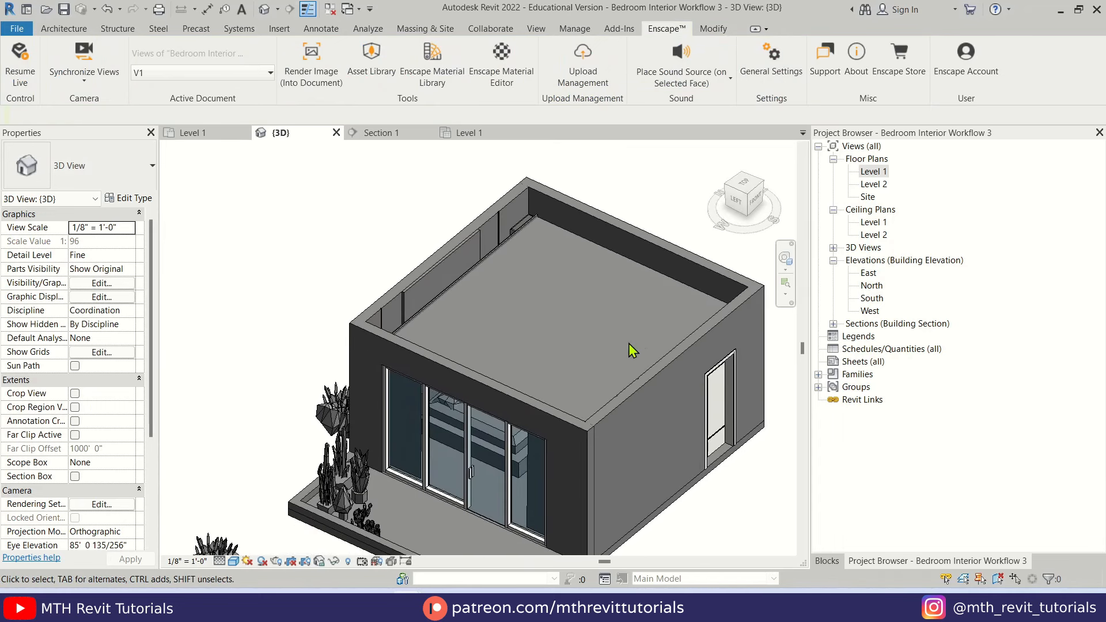
In the Level 1 ceiling plan, start an in-place model in the Ceilings category with the name Ceilings 1
{"action": "double_click", "coordinate": [870, 224]}
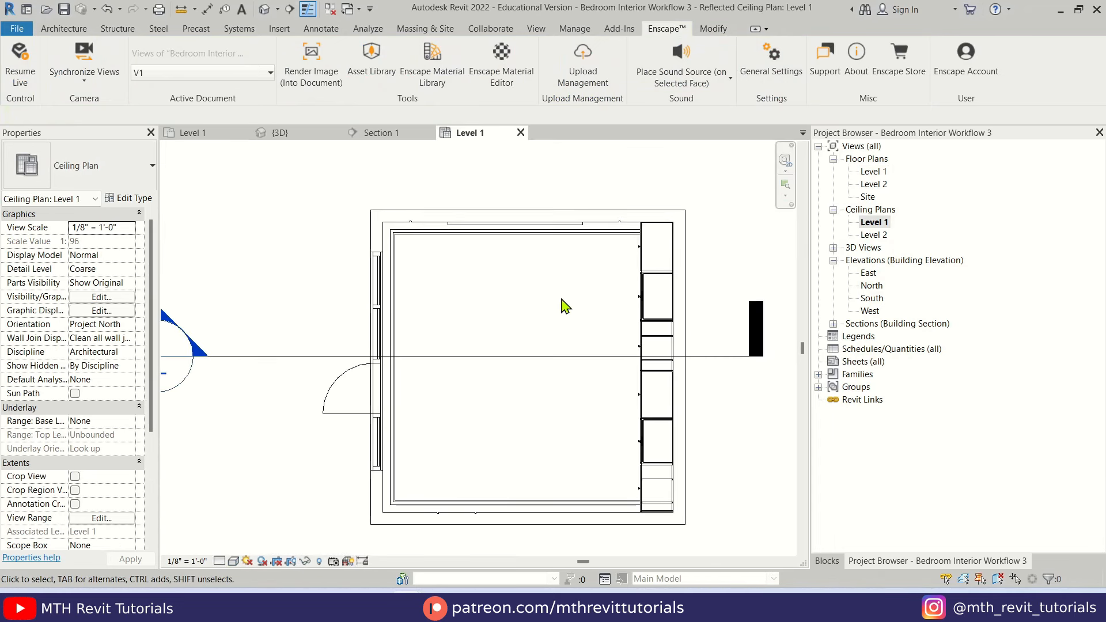
{"action": "left_click", "coordinate": [71, 29]}
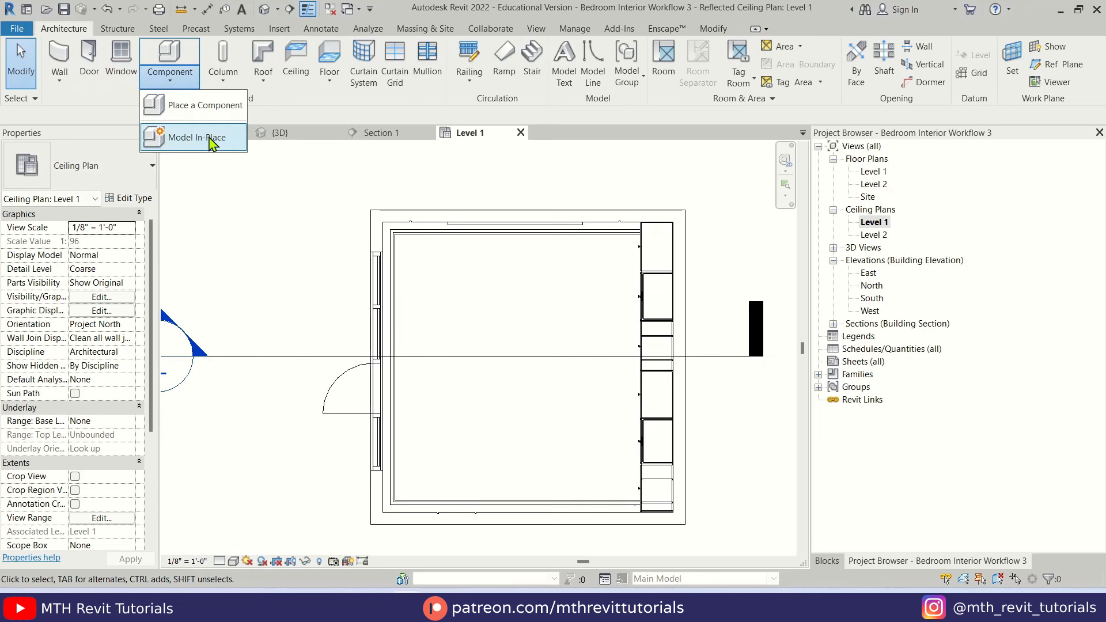
{"action": "left_click", "coordinate": [211, 142]}
{"action": "left_click", "coordinate": [566, 457]}
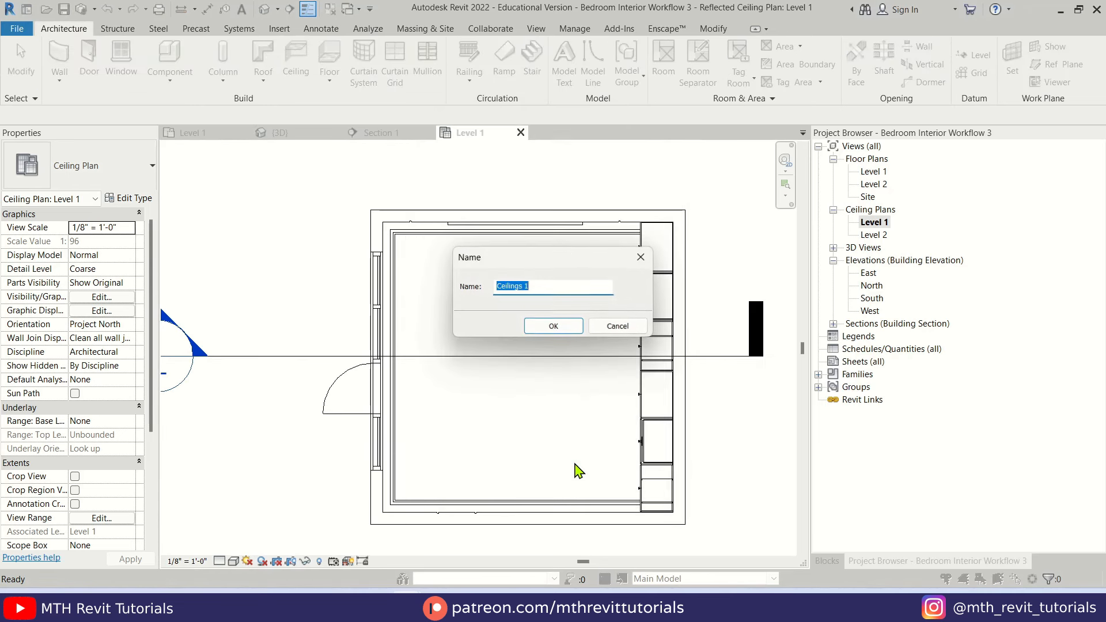
{"action": "left_click", "coordinate": [574, 324]}
Sketch an extrusion rectangle offset 2' 0" inward from the ceiling's outer corners, ending at the wardrobe front
{"action": "left_click", "coordinate": [139, 72]}
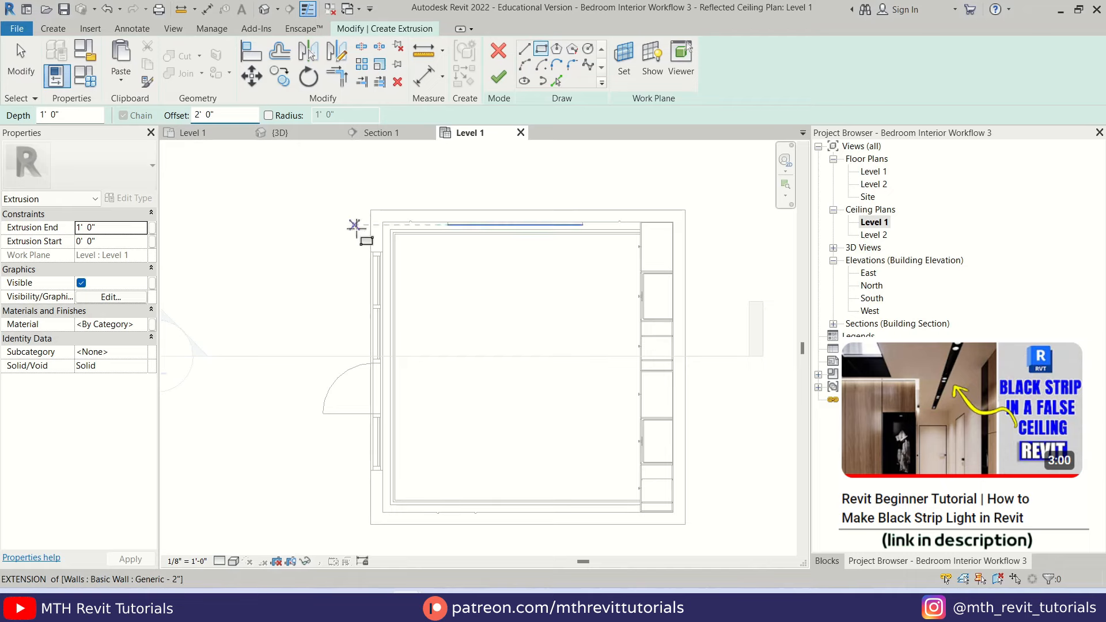
{"action": "scroll", "coordinate": [391, 230], "scroll_direction": "up", "scroll_amount": 1}
{"action": "left_click", "coordinate": [388, 230]}
{"action": "key", "text": "space"}
{"action": "scroll", "coordinate": [686, 550], "scroll_direction": "up", "scroll_amount": 6}
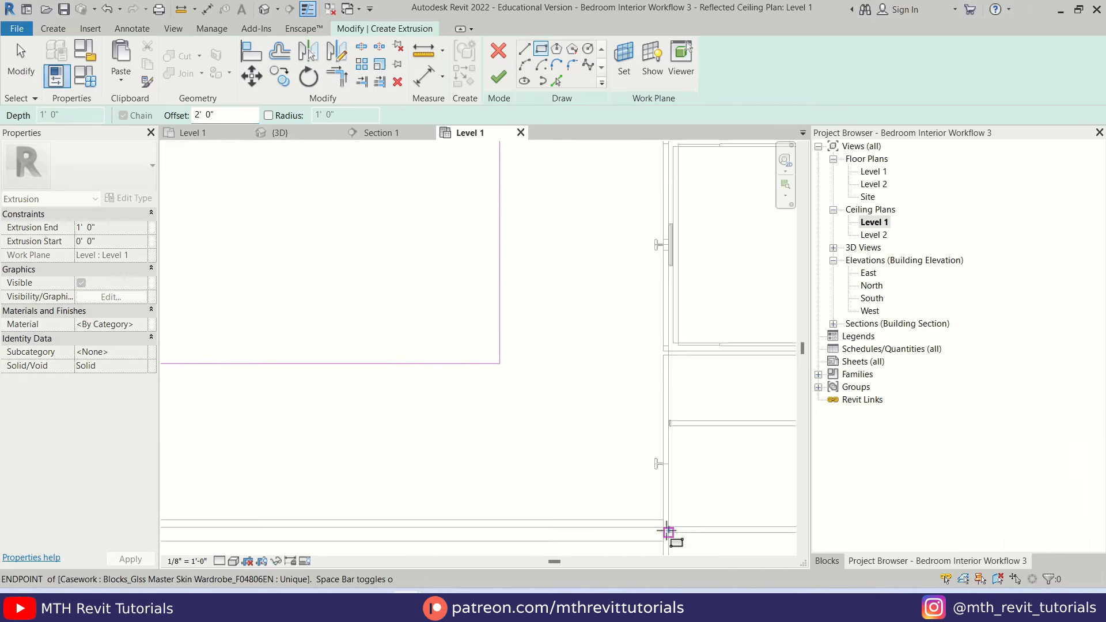
{"action": "scroll", "coordinate": [668, 531], "scroll_direction": "down", "scroll_amount": 3}
{"action": "middle_click_drag", "start_coordinate": [668, 532], "coordinate": [680, 484]}
{"action": "scroll", "coordinate": [683, 488], "scroll_direction": "up", "scroll_amount": 1}
{"action": "left_click", "coordinate": [684, 484]}
{"action": "scroll", "coordinate": [675, 490], "scroll_direction": "down", "scroll_amount": 5}
{"action": "key", "text": "Escape"}
Add a second rectangle offset 2" inside the first and finish the strip-shaped extrusion sketch
{"action": "middle_click_drag", "start_coordinate": [567, 279], "coordinate": [596, 291]}
{"action": "left_click", "coordinate": [541, 50]}
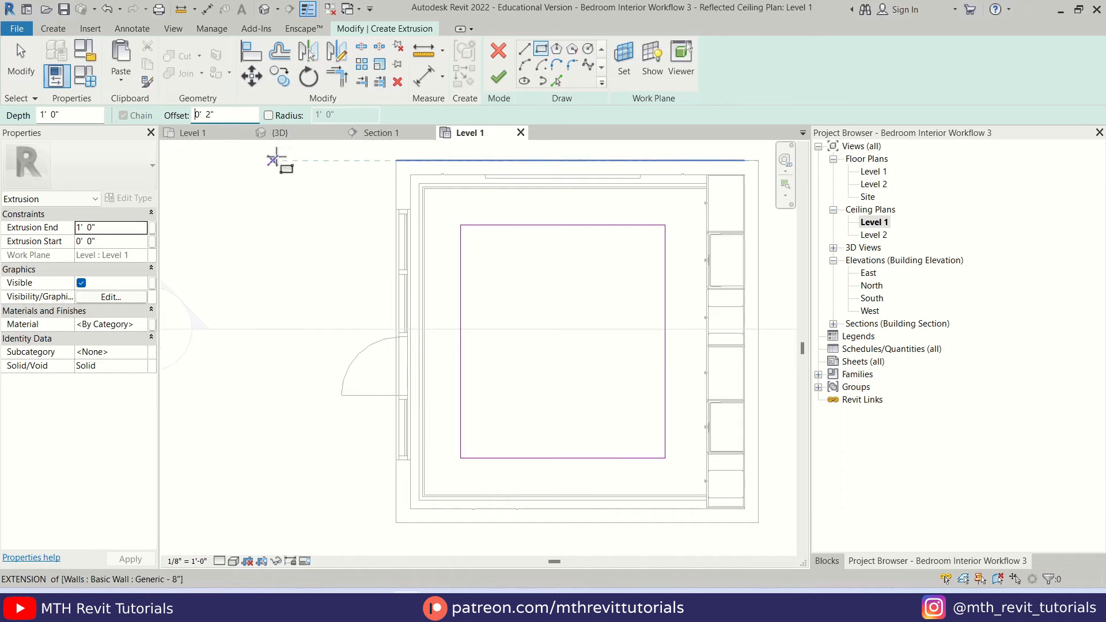
{"action": "left_click", "coordinate": [461, 225]}
{"action": "left_click", "coordinate": [665, 458]}
{"action": "key", "text": "Escape"}
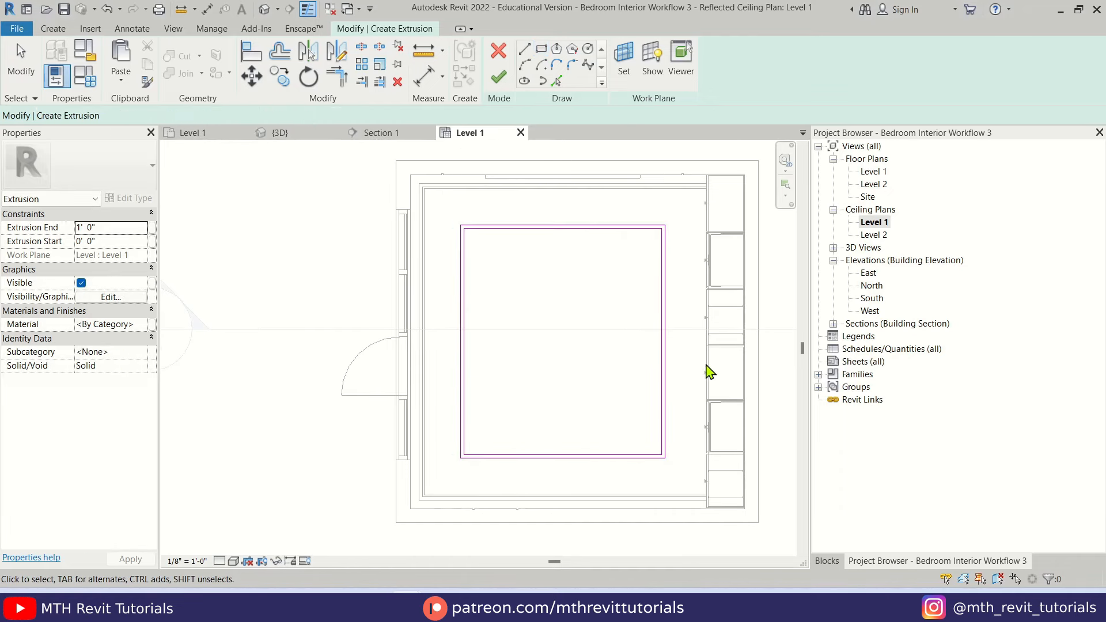
{"action": "left_click", "coordinate": [499, 77]}
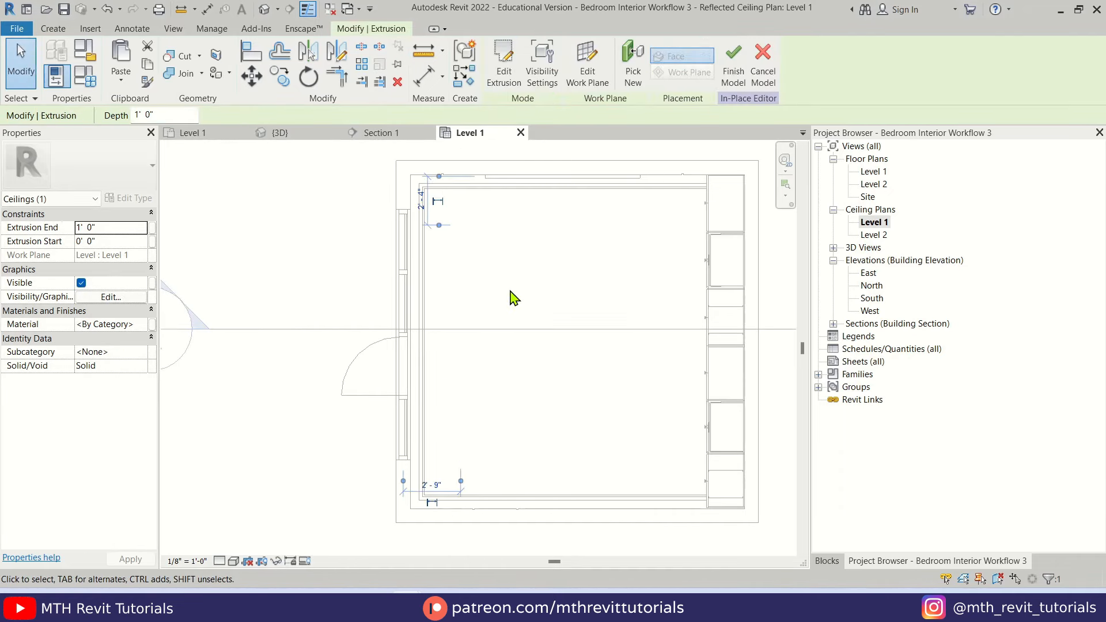
In Section 1, raise the extrusion to ceiling height, spanning about 7' 9" to 8' 0 1/2" so it overlaps the ceiling's underside
{"action": "scroll", "coordinate": [239, 338], "scroll_direction": "down", "scroll_amount": 2}
{"action": "scroll", "coordinate": [185, 296], "scroll_direction": "down", "scroll_amount": 2}
{"action": "double_click", "coordinate": [184, 296]}
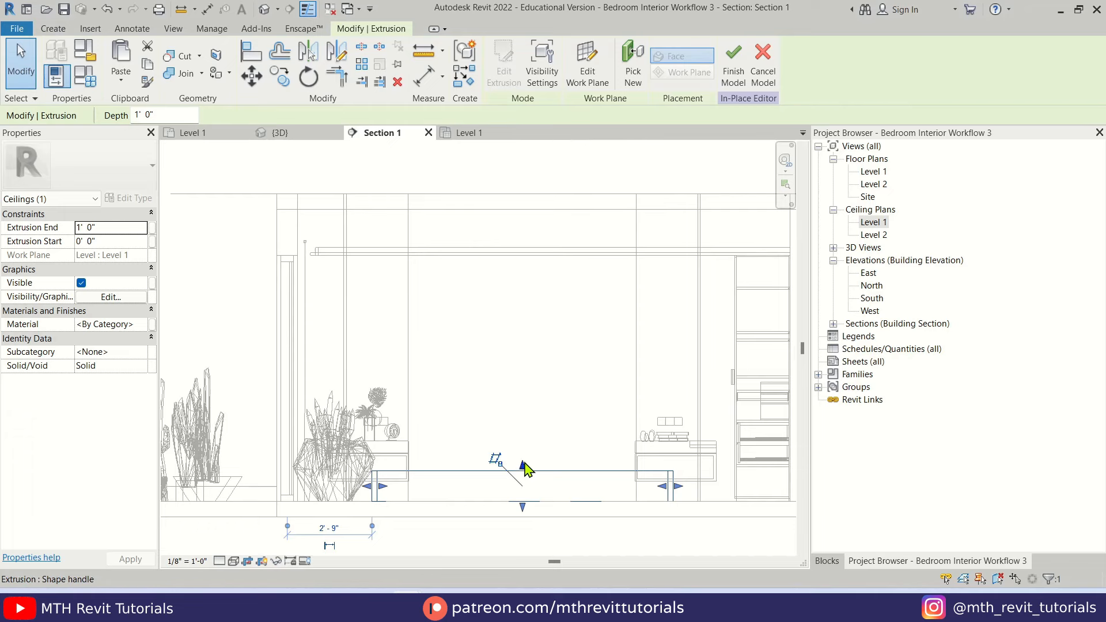
{"action": "left_click_drag", "start_coordinate": [525, 470], "coordinate": [538, 218]}
{"action": "scroll", "coordinate": [538, 218], "scroll_direction": "down", "scroll_amount": 3}
{"action": "left_click_drag", "start_coordinate": [534, 452], "coordinate": [557, 233]}
{"action": "scroll", "coordinate": [538, 240], "scroll_direction": "up", "scroll_amount": 3}
{"action": "scroll", "coordinate": [556, 317], "scroll_direction": "down", "scroll_amount": 3}
{"action": "left_click", "coordinate": [481, 323]}
{"action": "middle_click_drag", "start_coordinate": [478, 322], "coordinate": [459, 390]}
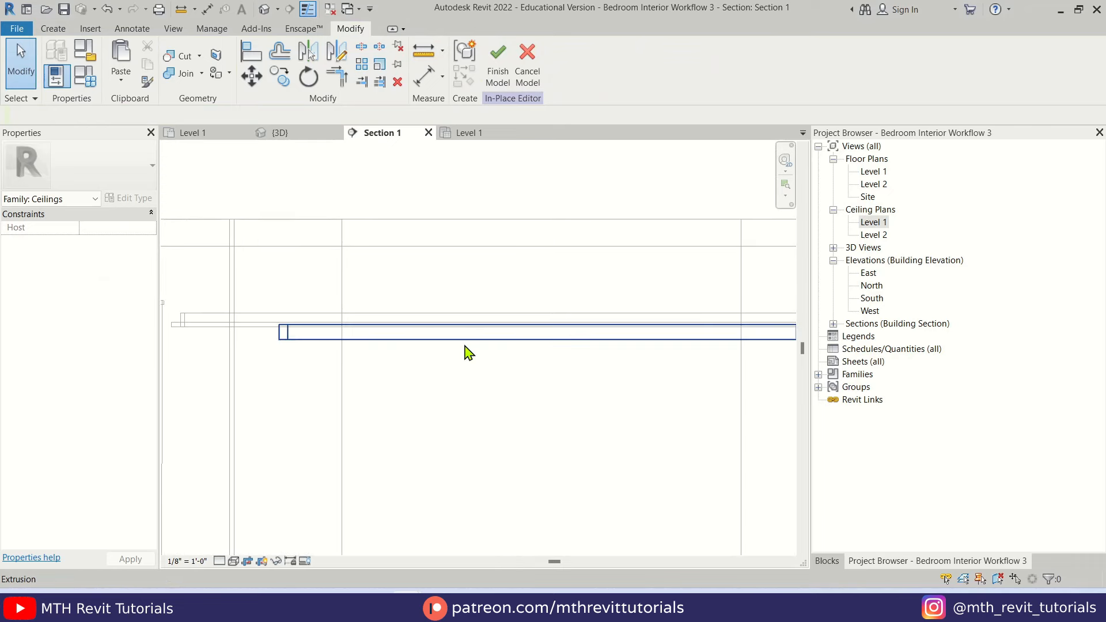
Change the strip extrusion from solid to void
{"action": "left_click", "coordinate": [465, 341]}
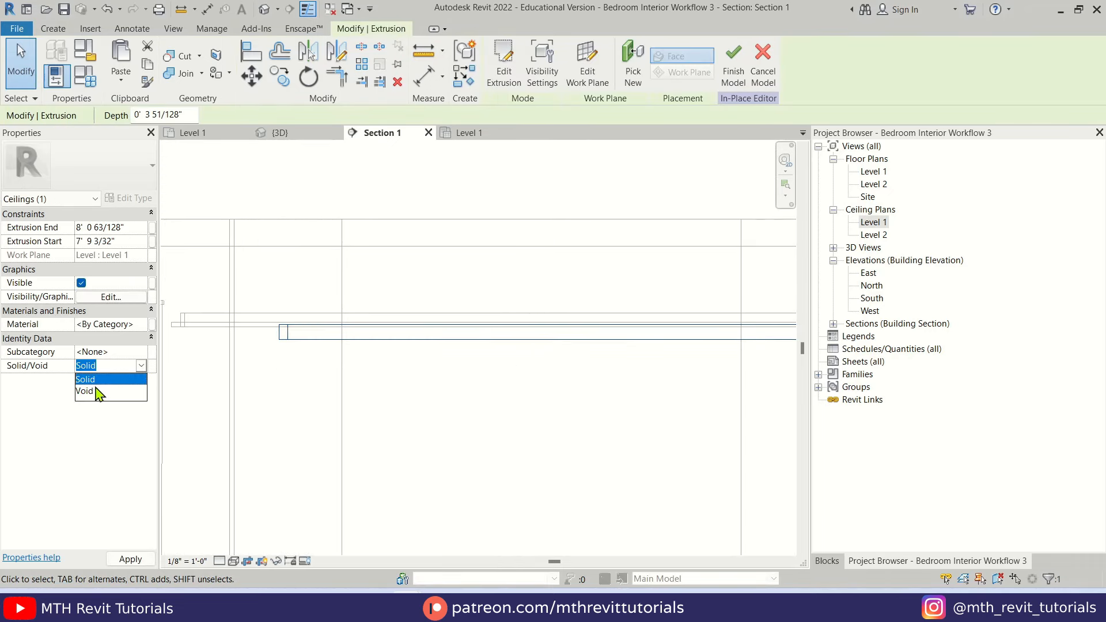
{"action": "left_click", "coordinate": [95, 391]}
{"action": "left_click", "coordinate": [259, 330]}
{"action": "scroll", "coordinate": [259, 331], "scroll_direction": "up", "scroll_amount": 2}
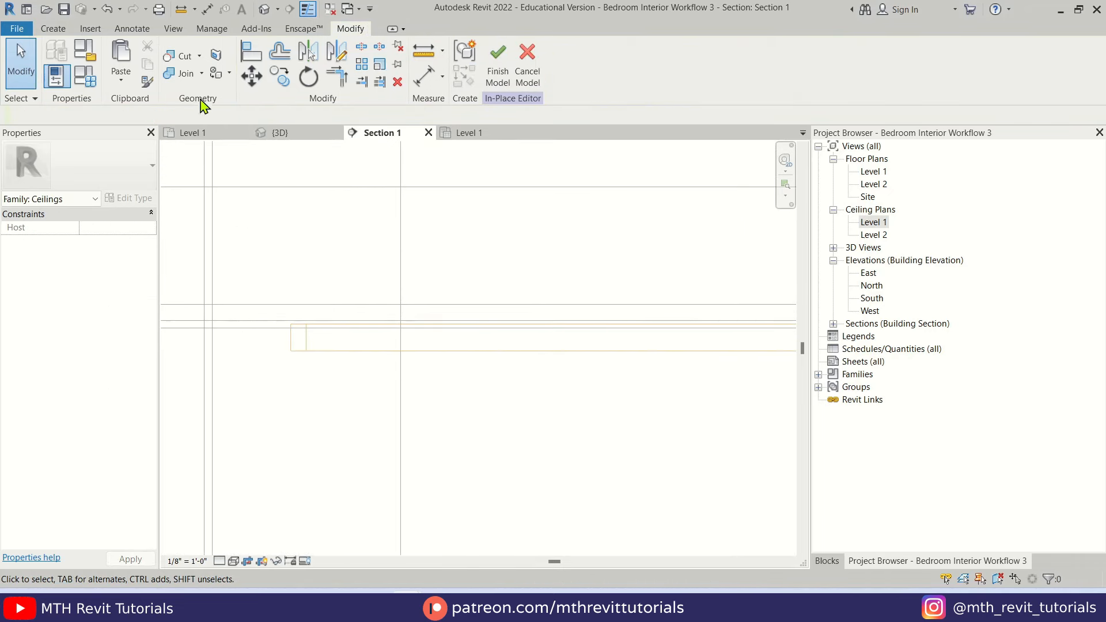
Cut the ceiling with the void extrusion and finish the in-place model
{"action": "left_click", "coordinate": [184, 58]}
{"action": "left_click", "coordinate": [292, 351]}
{"action": "left_click", "coordinate": [263, 328]}
{"action": "key", "text": "Escape"}
{"action": "scroll", "coordinate": [346, 340], "scroll_direction": "down", "scroll_amount": 3}
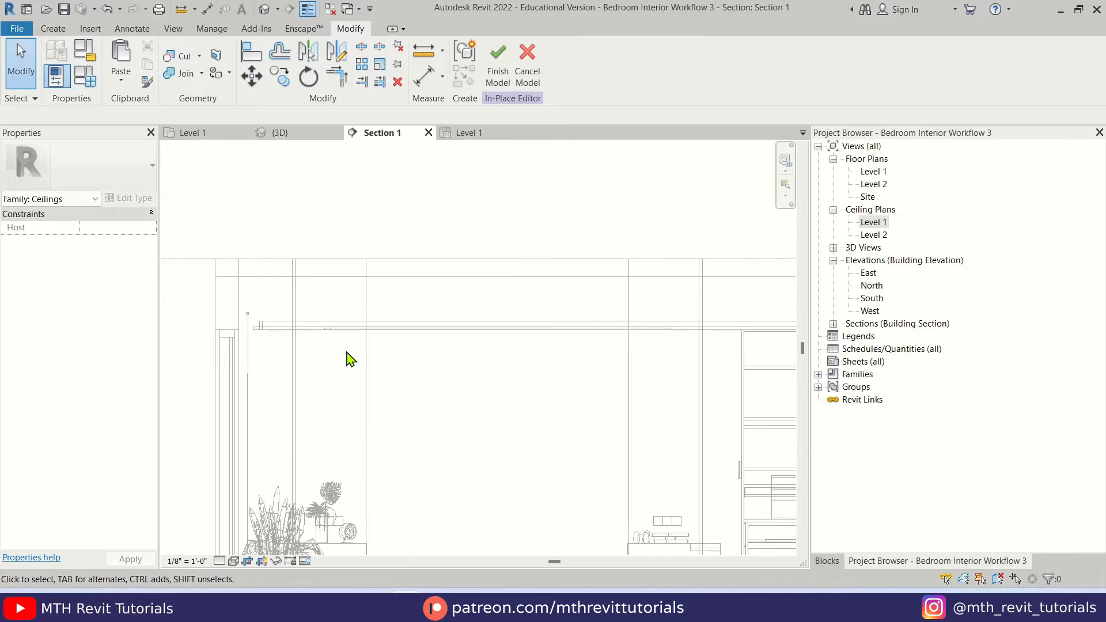
{"action": "scroll", "coordinate": [399, 422], "scroll_direction": "down", "scroll_amount": 1}
{"action": "middle_click_drag", "start_coordinate": [399, 422], "coordinate": [387, 329]}
{"action": "left_click", "coordinate": [498, 64]}
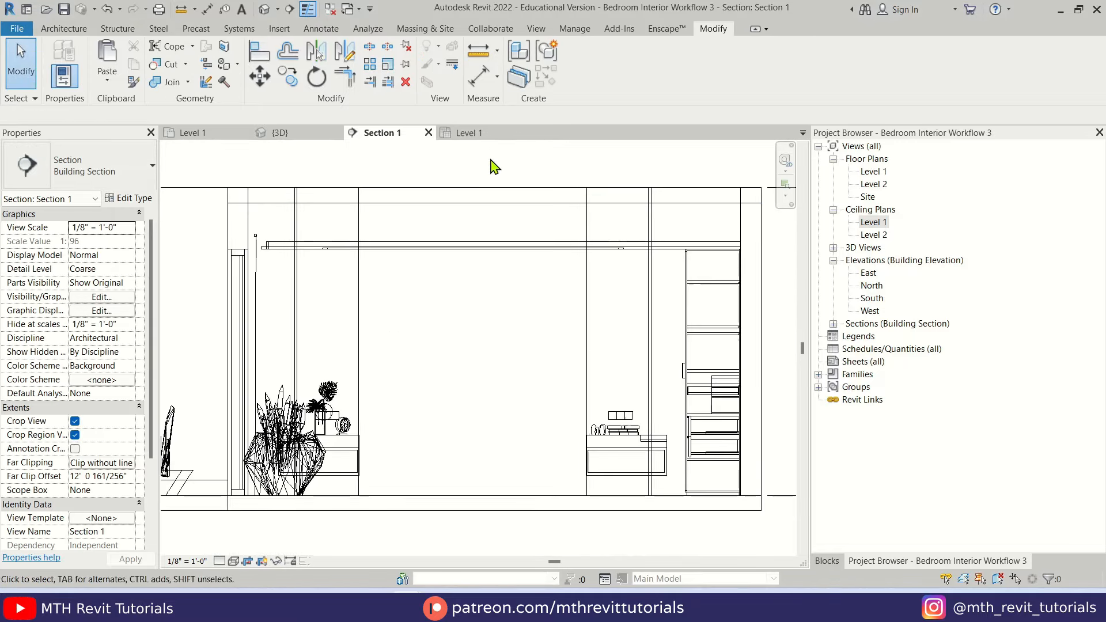
Limit the 3D view to the ceiling with a section box and show it from below in the Realistic visual style
{"action": "left_click", "coordinate": [314, 253]}
{"action": "left_click", "coordinate": [280, 133]}
{"action": "middle_click_drag", "start_coordinate": [462, 455], "coordinate": [456, 213], "text": "shift"}
{"action": "left_click", "coordinate": [528, 451]}
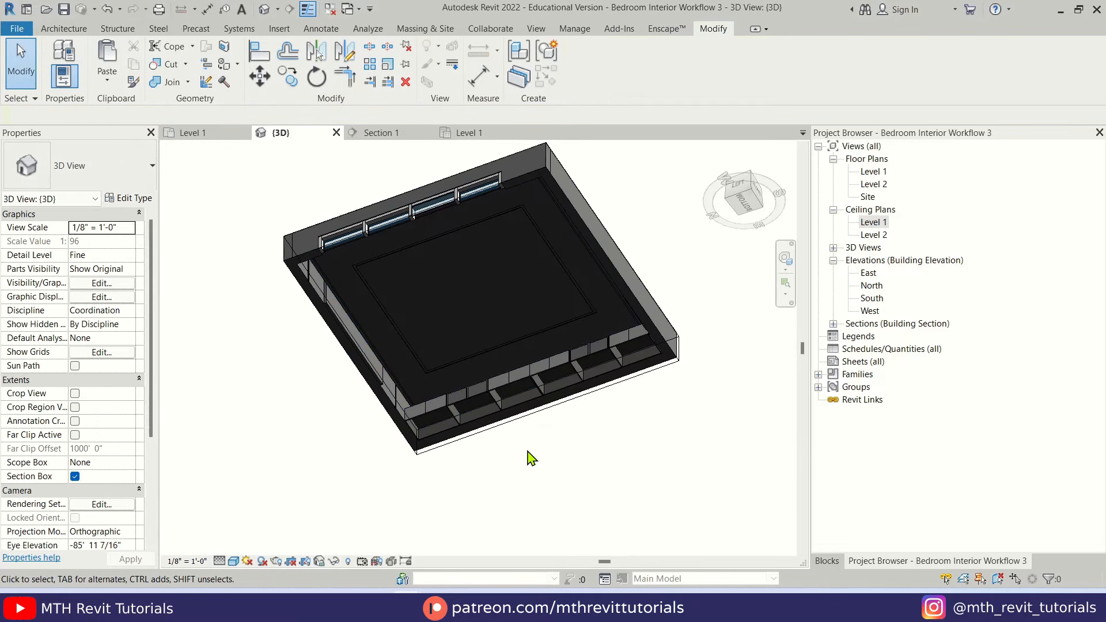
{"action": "middle_click_drag", "start_coordinate": [531, 458], "coordinate": [519, 403], "text": "shift"}
{"action": "left_click", "coordinate": [234, 561]}
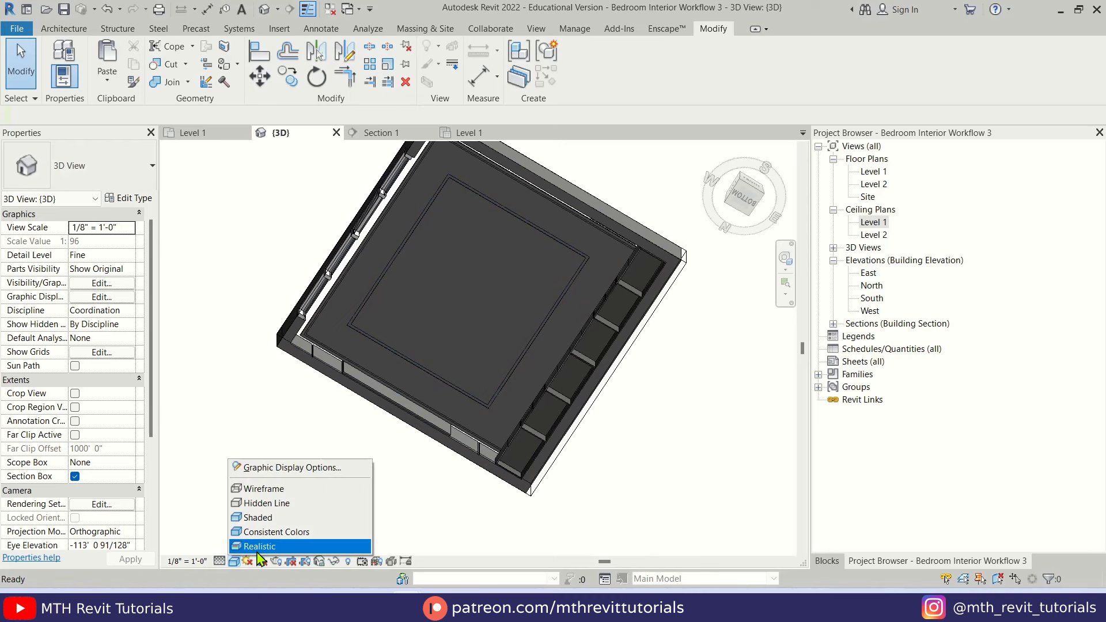
{"action": "left_click", "coordinate": [257, 550]}
{"action": "mouse_move", "coordinate": [411, 404]}
{"action": "middle_mouse_down", "text": "shift"}
{"action": "mouse_move", "coordinate": [497, 423]}
{"action": "mouse_move", "coordinate": [412, 419]}
{"action": "middle_mouse_up", "text": "shift"}
Paint the recessed face of the ceiling groove with the material Blks - Wood - Formic - Black - Glazed
{"action": "scroll", "coordinate": [407, 254], "scroll_direction": "up", "scroll_amount": 3}
{"action": "mouse_move", "coordinate": [407, 273]}
{"action": "middle_mouse_down"}
{"action": "mouse_move", "coordinate": [365, 372]}
{"action": "mouse_move", "coordinate": [450, 380]}
{"action": "middle_mouse_up"}
{"action": "left_click", "coordinate": [225, 64]}
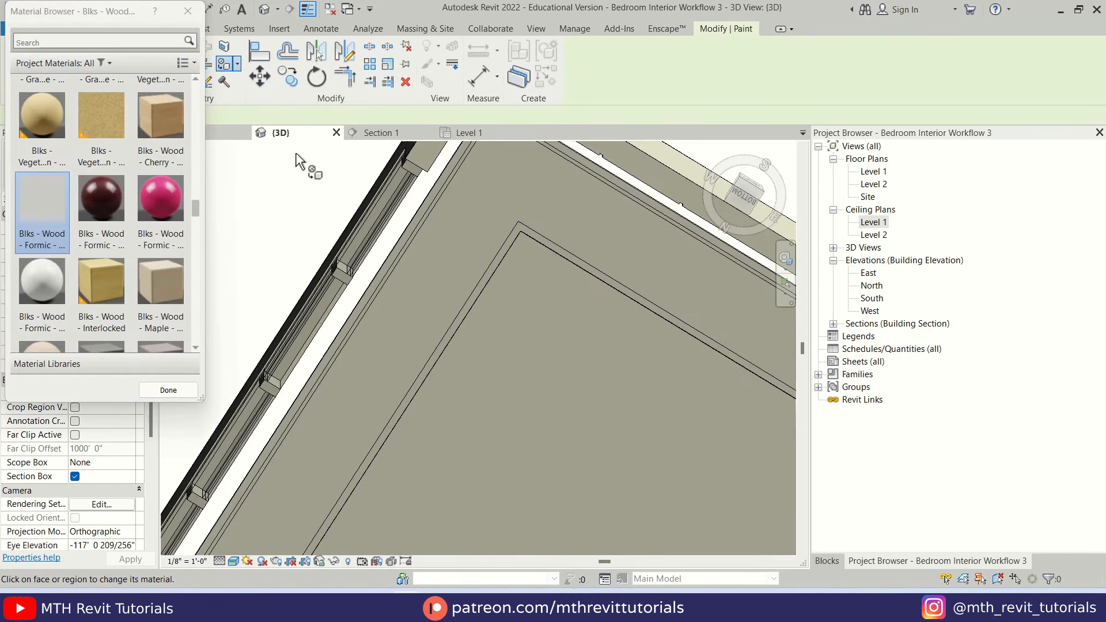
{"action": "scroll", "coordinate": [101, 219], "scroll_direction": "up", "scroll_amount": 1}
{"action": "scroll", "coordinate": [583, 240], "scroll_direction": "up", "scroll_amount": 2}
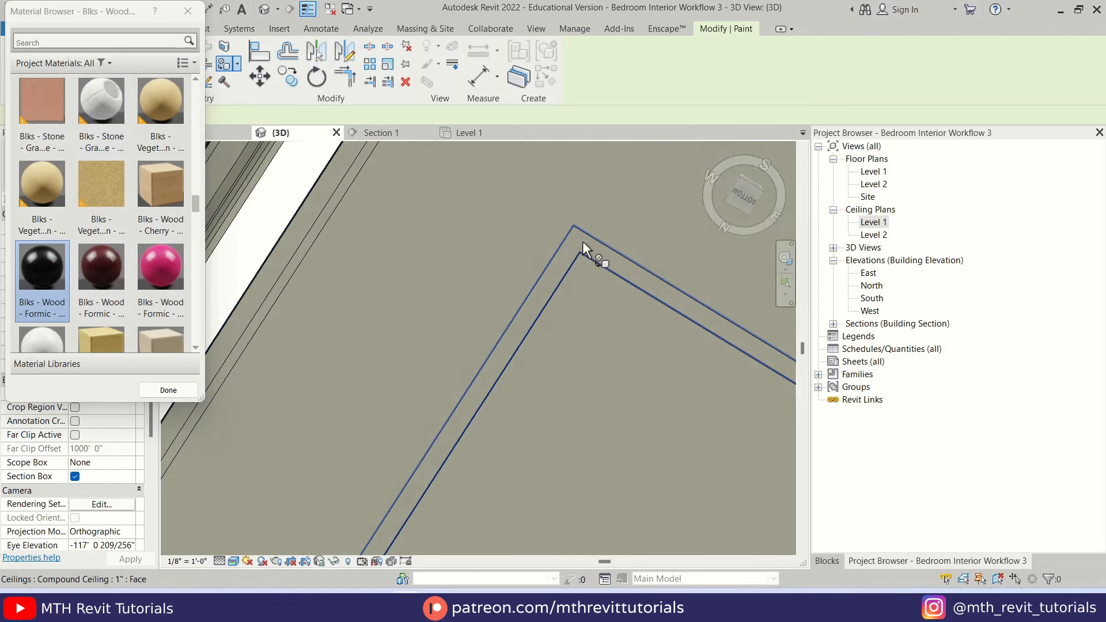
{"action": "left_click", "coordinate": [583, 241]}
{"action": "scroll", "coordinate": [523, 300], "scroll_direction": "down", "scroll_amount": 1}
{"action": "scroll", "coordinate": [504, 218], "scroll_direction": "up", "scroll_amount": 3}
{"action": "left_click", "coordinate": [574, 243]}
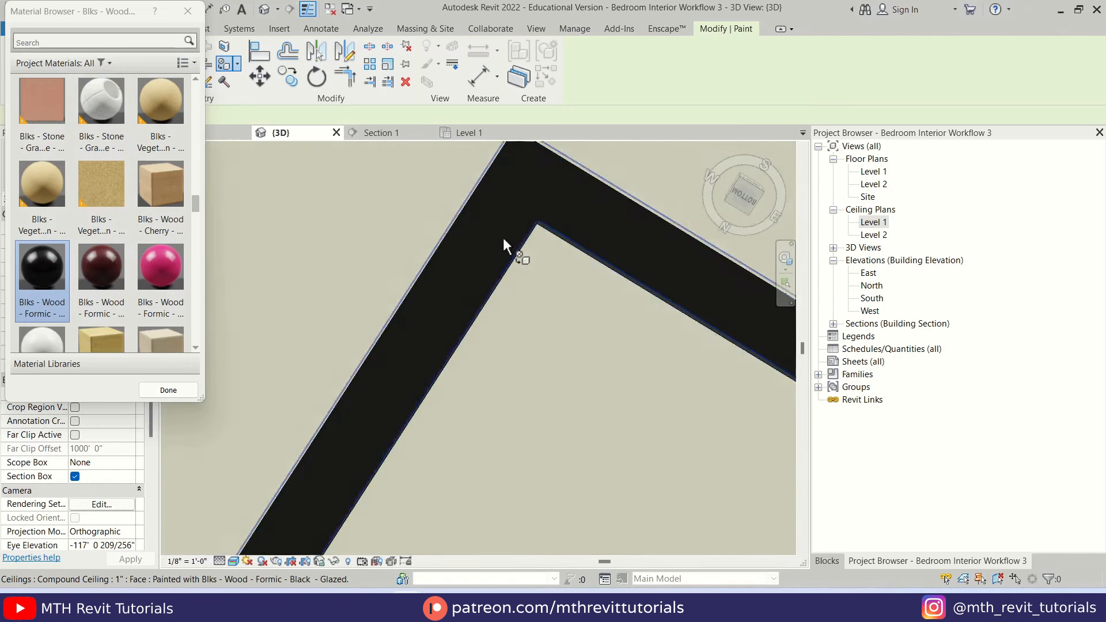
Paint the side faces of the ceiling groove with the same black glazed material and end painting
{"action": "scroll", "coordinate": [413, 275], "scroll_direction": "down", "scroll_amount": 1}
{"action": "scroll", "coordinate": [566, 231], "scroll_direction": "up", "scroll_amount": 2}
{"action": "scroll", "coordinate": [443, 165], "scroll_direction": "down", "scroll_amount": 4}
{"action": "scroll", "coordinate": [508, 254], "scroll_direction": "up", "scroll_amount": 4}
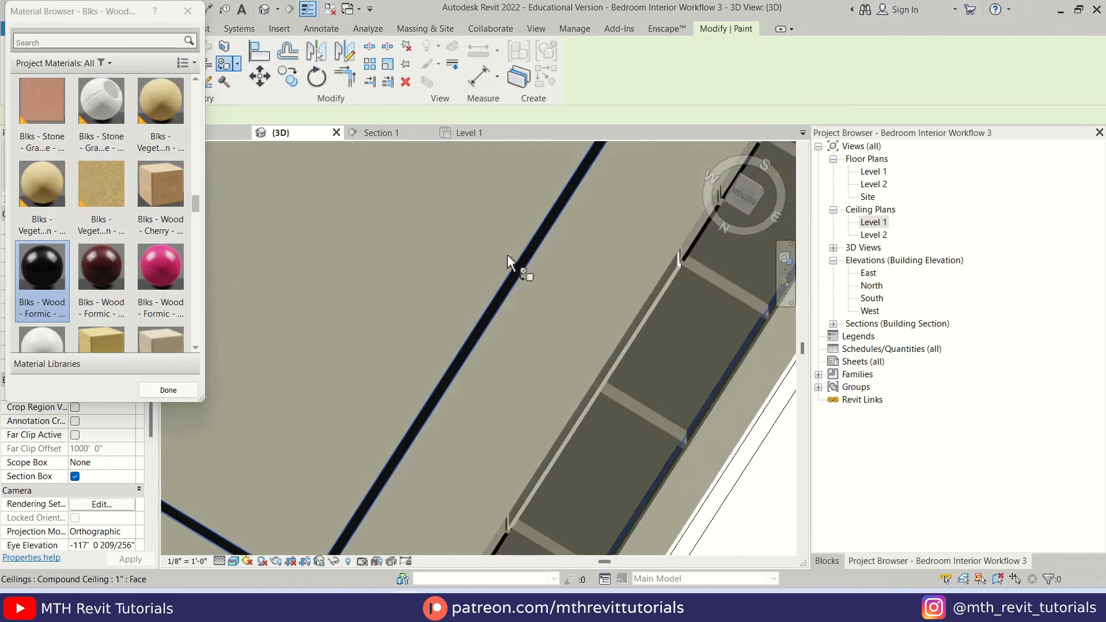
{"action": "left_click", "coordinate": [448, 236]}
{"action": "scroll", "coordinate": [530, 240], "scroll_direction": "down", "scroll_amount": 4}
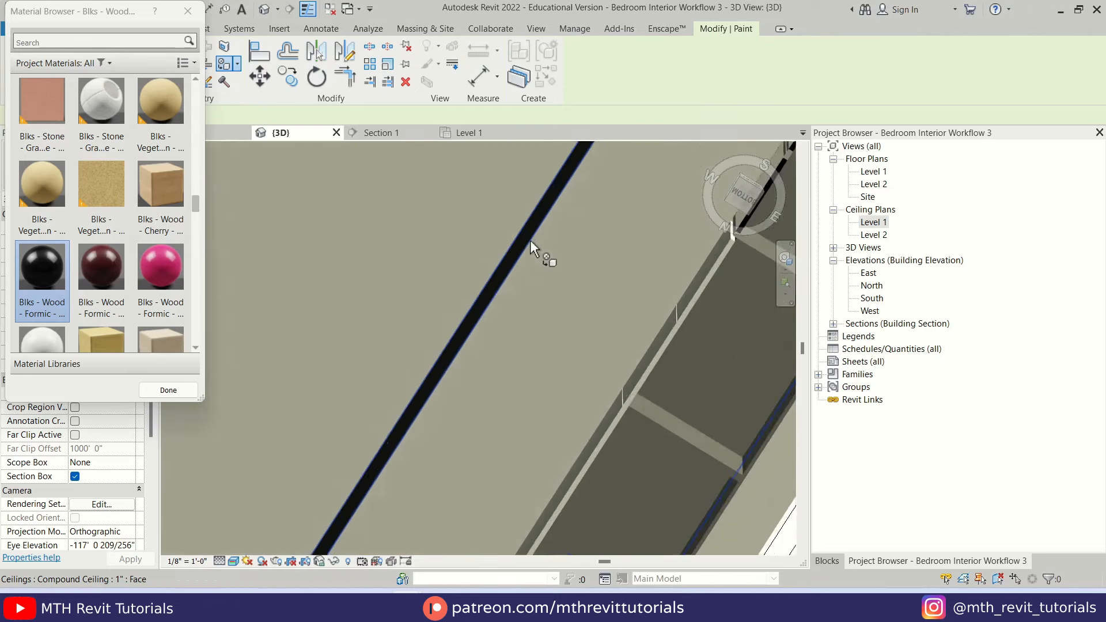
{"action": "scroll", "coordinate": [531, 392], "scroll_direction": "up", "scroll_amount": 3}
{"action": "mouse_move", "coordinate": [531, 392]}
{"action": "middle_mouse_down", "text": "shift"}
{"action": "mouse_move", "coordinate": [546, 364]}
{"action": "mouse_move", "coordinate": [417, 324]}
{"action": "mouse_move", "coordinate": [458, 372]}
{"action": "middle_mouse_up", "text": "shift"}
{"action": "scroll", "coordinate": [525, 382], "scroll_direction": "down", "scroll_amount": 4}
{"action": "key", "text": "Escape"}
{"action": "scroll", "coordinate": [507, 377], "scroll_direction": "down", "scroll_amount": 4}
{"action": "scroll", "coordinate": [460, 317], "scroll_direction": "up", "scroll_amount": 1}
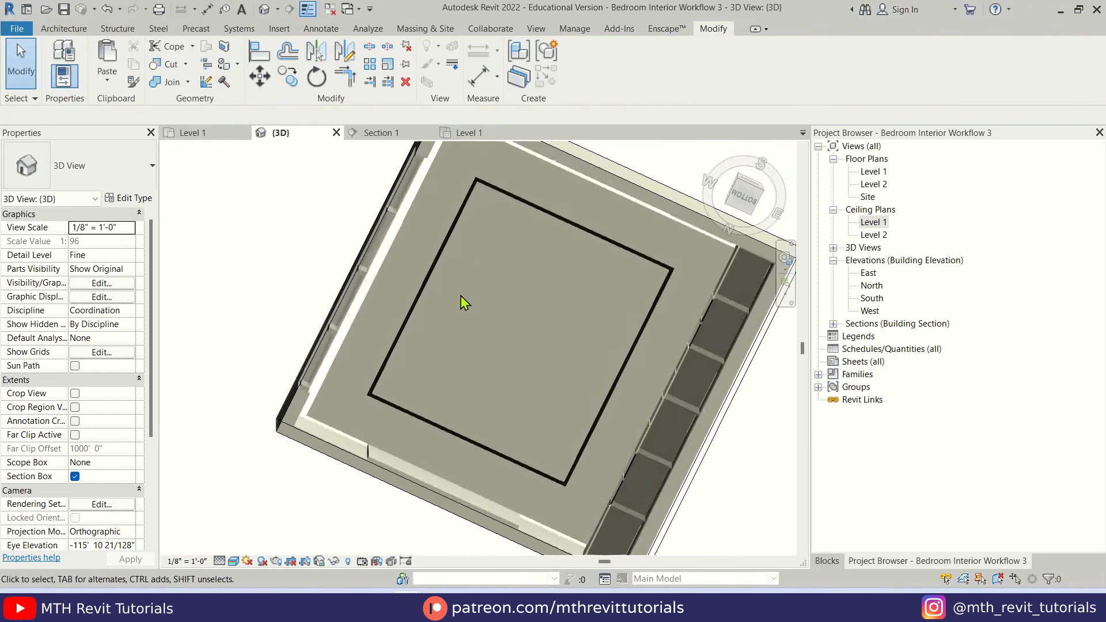
Load the LED Linear Light family and place one light on the recessed face of the ceiling groove
{"action": "left_click", "coordinate": [64, 28]}
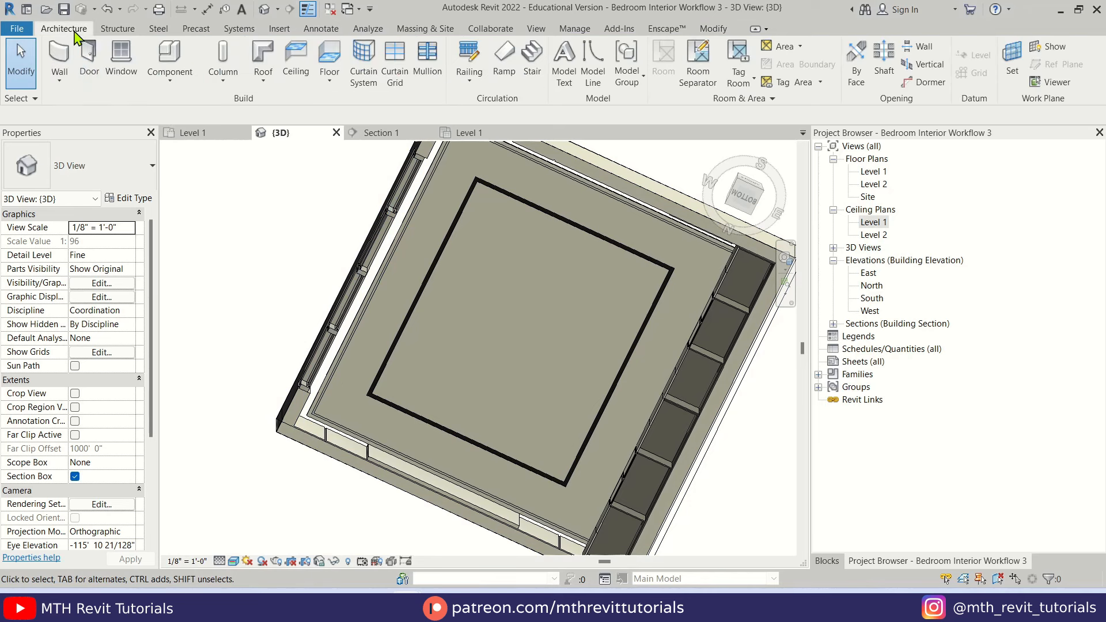
{"action": "left_click", "coordinate": [167, 55]}
{"action": "left_click", "coordinate": [581, 61]}
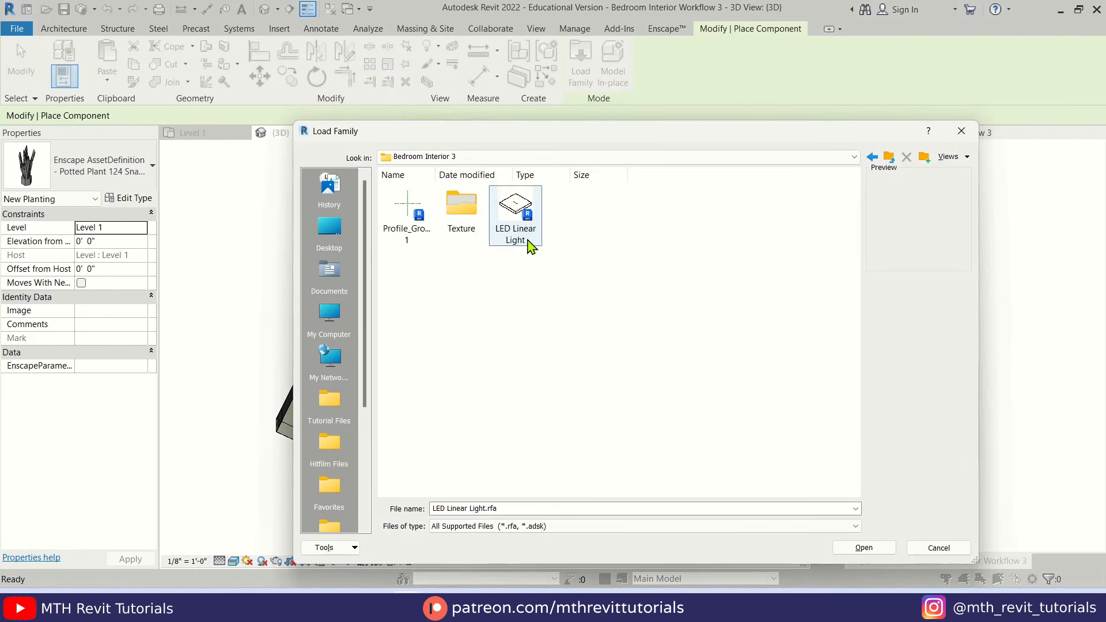
{"action": "left_click", "coordinate": [864, 547]}
{"action": "scroll", "coordinate": [498, 198], "scroll_direction": "up", "scroll_amount": 4}
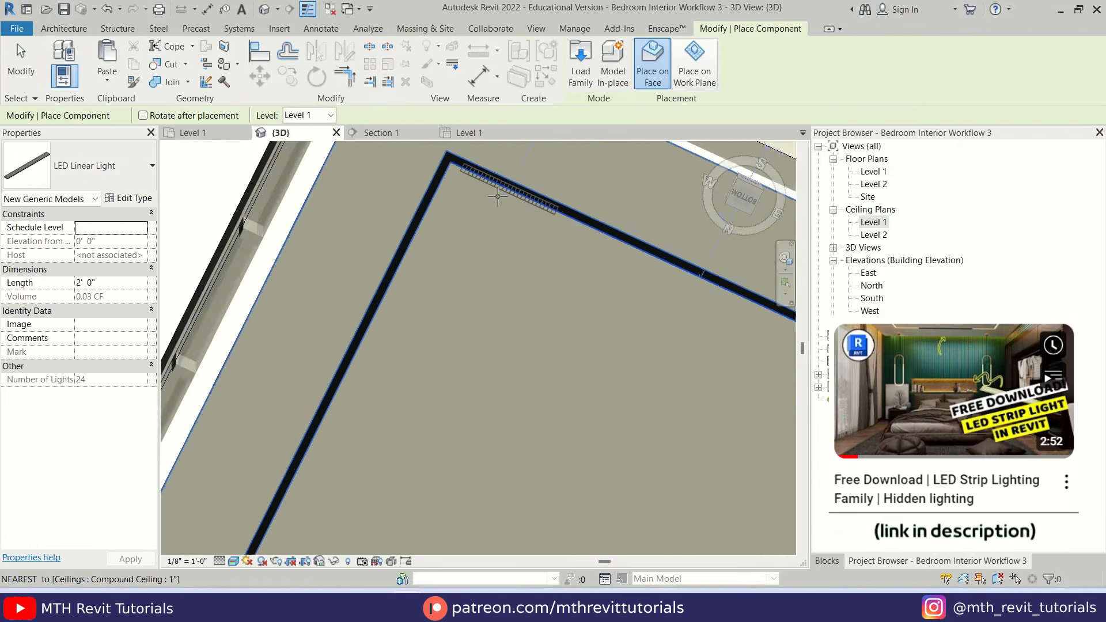
{"action": "scroll", "coordinate": [498, 198], "scroll_direction": "up", "scroll_amount": 5}
{"action": "key", "text": "Escape"}
{"action": "key", "text": "Escape"}
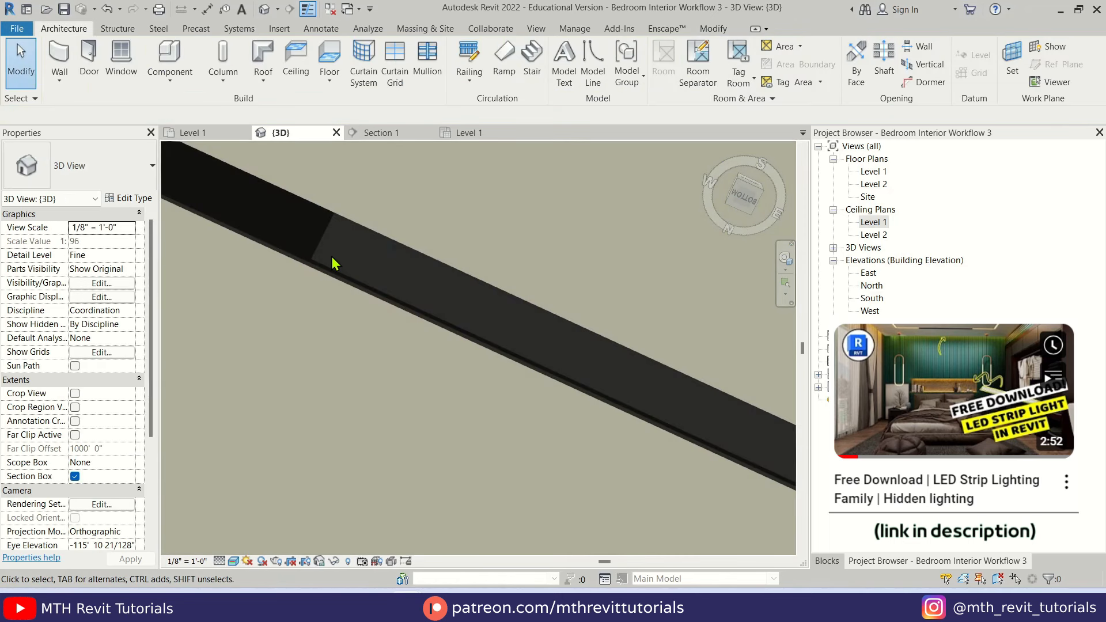
Open the Level 1 ceiling plan and align the LED light with the edges of the ceiling groove
{"action": "left_click", "coordinate": [834, 210]}
{"action": "double_click", "coordinate": [873, 223]}
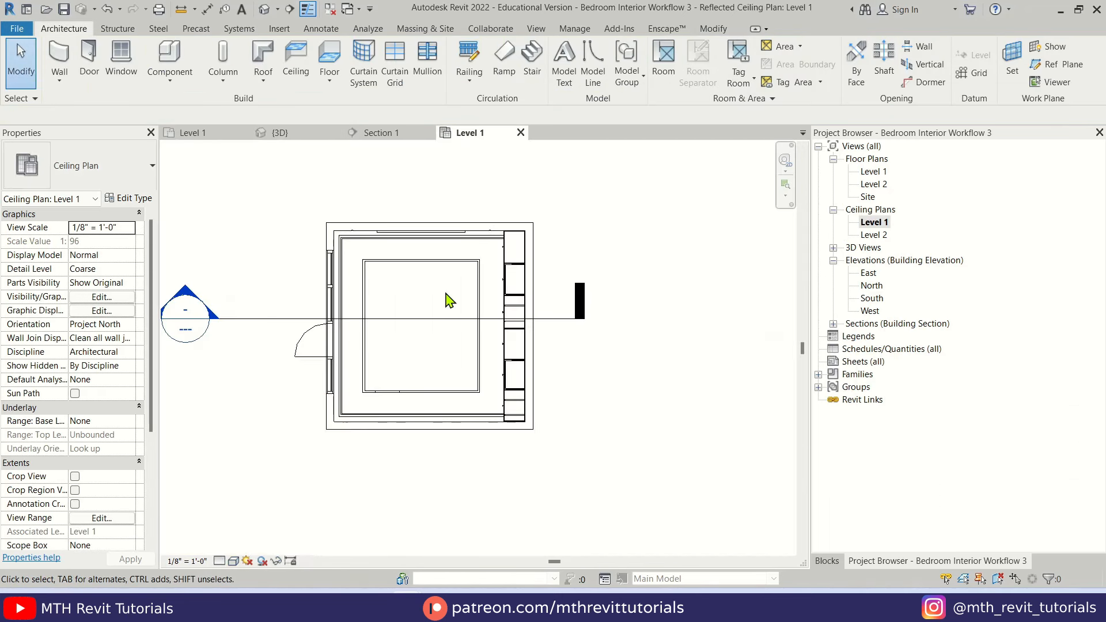
{"action": "scroll", "coordinate": [447, 299], "scroll_direction": "up", "scroll_amount": 6}
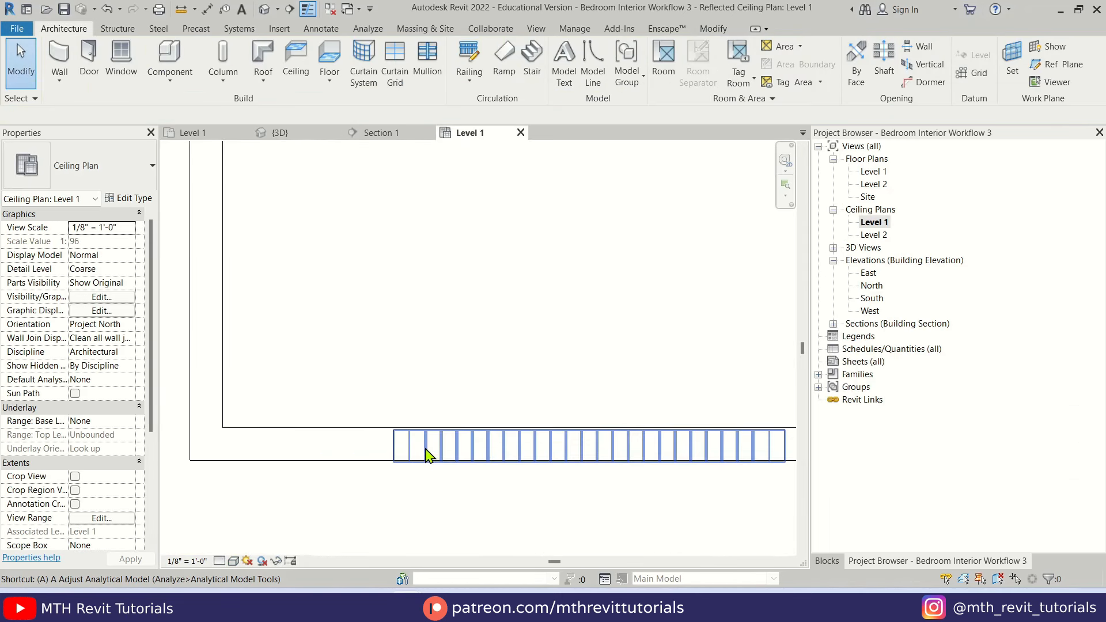
{"action": "key", "text": "a"}
{"action": "key", "text": "l"}
{"action": "scroll", "coordinate": [392, 438], "scroll_direction": "up", "scroll_amount": 2}
{"action": "key", "text": "Escape"}
{"action": "key", "text": "Escape"}
{"action": "scroll", "coordinate": [365, 473], "scroll_direction": "down", "scroll_amount": 4}
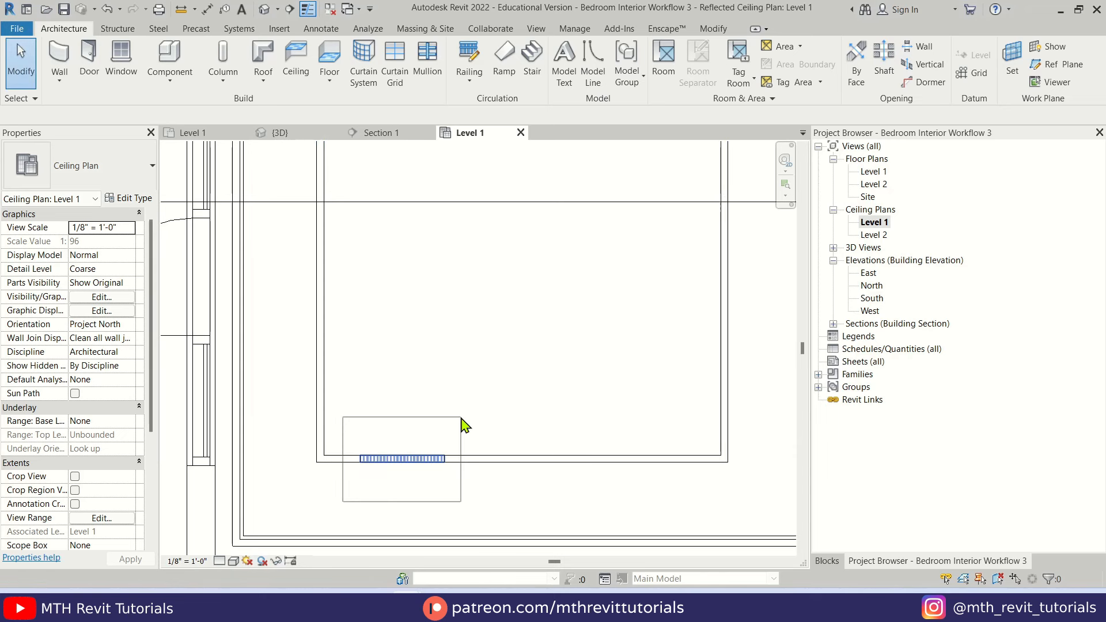
{"action": "left_click_drag", "start_coordinate": [462, 418], "coordinate": [463, 417]}
{"action": "key", "text": "Escape"}
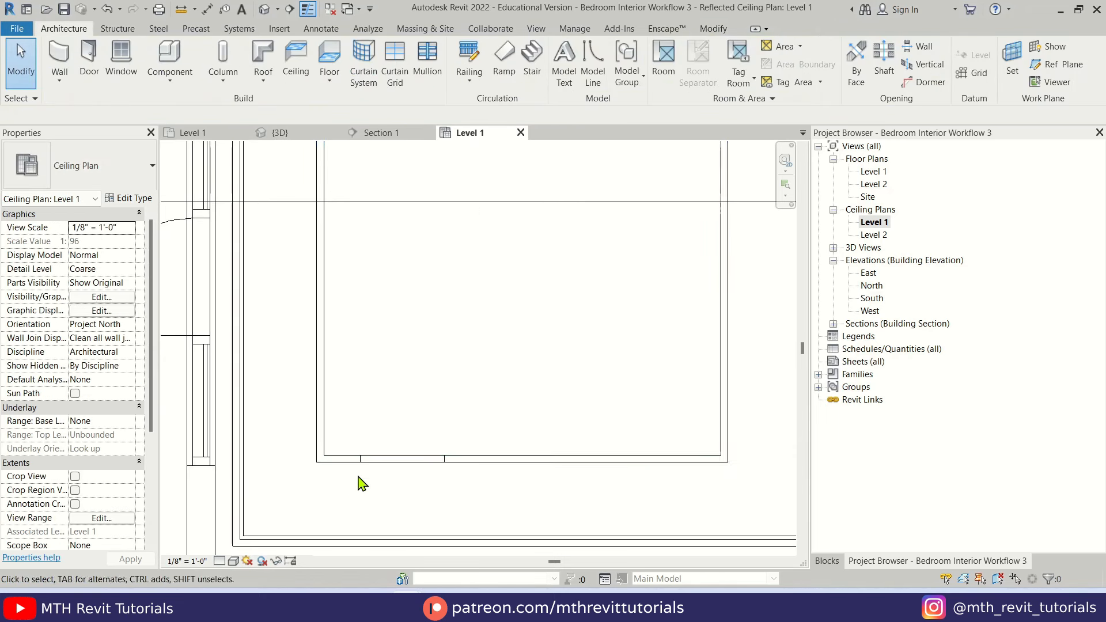
Position the LED light 1'-0" from the groove corner and mirror it to the other end of the same groove side
{"action": "left_click", "coordinate": [365, 460]}
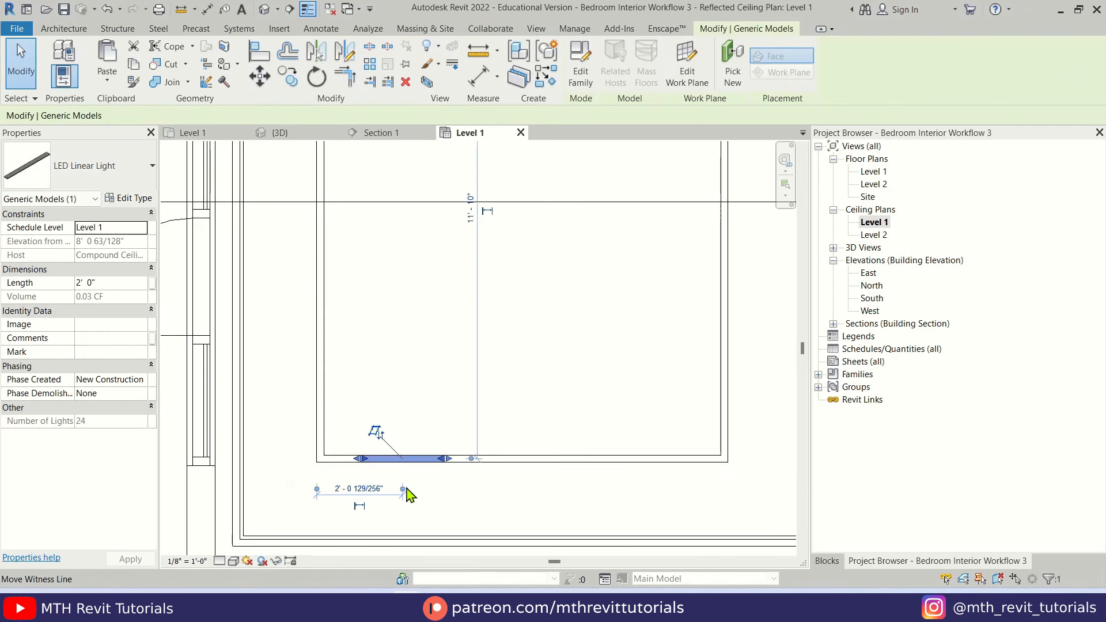
{"action": "scroll", "coordinate": [429, 503], "scroll_direction": "down", "scroll_amount": 2}
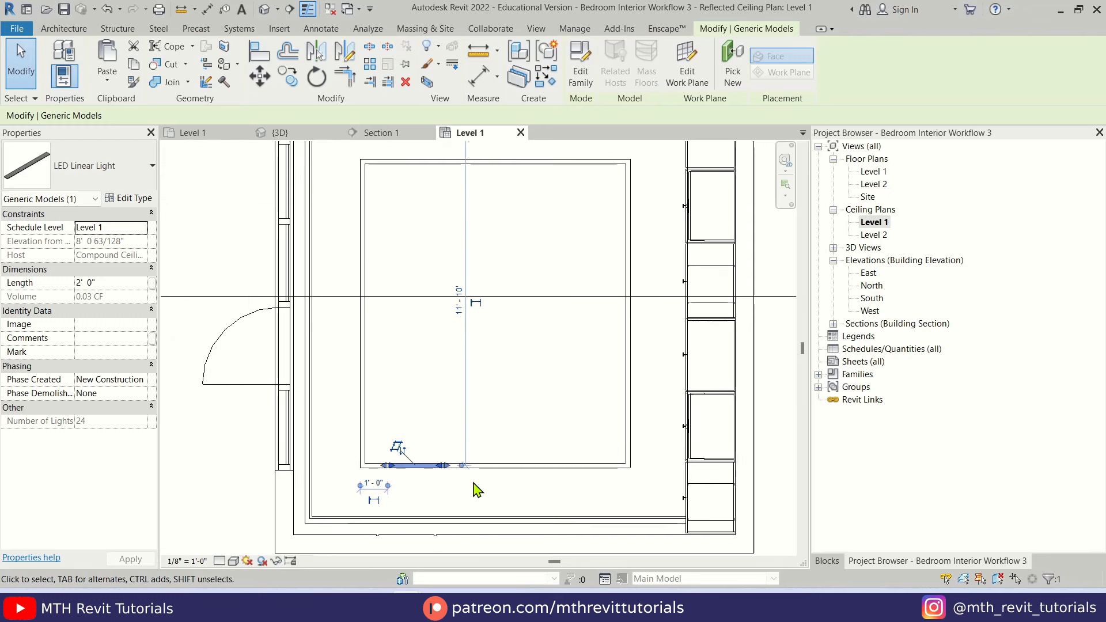
{"action": "key", "text": "d"}
{"action": "key", "text": "m"}
{"action": "left_click", "coordinate": [506, 555]}
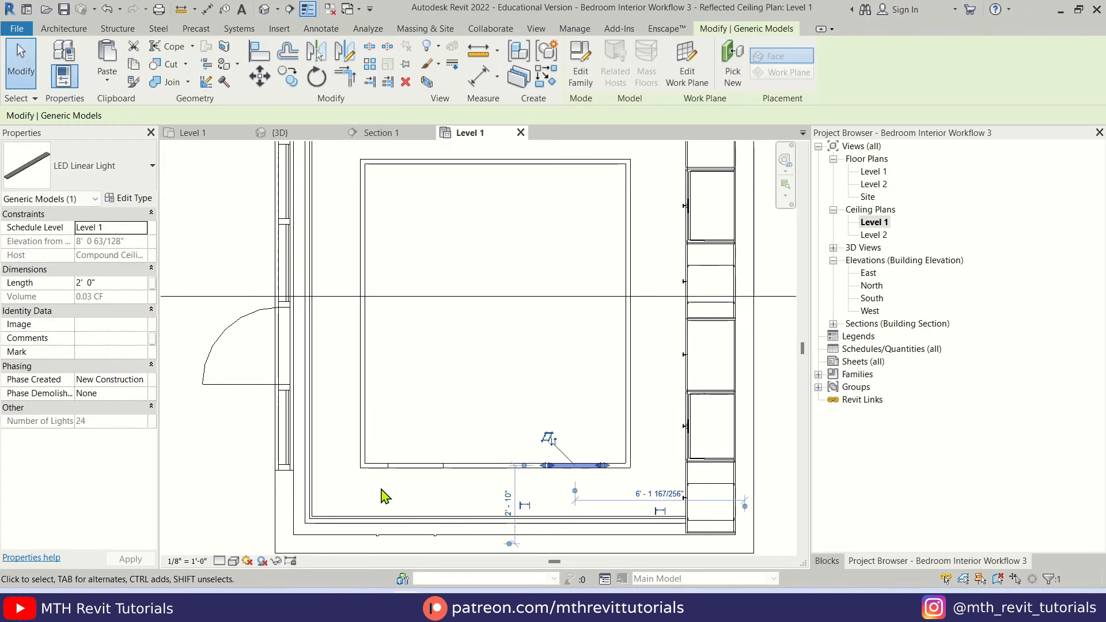
Mirror both LED lights about the groove's midpoint onto the opposite side of the ceiling groove
{"action": "left_click_drag", "start_coordinate": [381, 489], "coordinate": [608, 434]}
{"action": "scroll", "coordinate": [559, 386], "scroll_direction": "down", "scroll_amount": 1}
{"action": "middle_click_drag", "start_coordinate": [559, 386], "coordinate": [605, 422]}
{"action": "key", "text": "d"}
{"action": "key", "text": "m"}
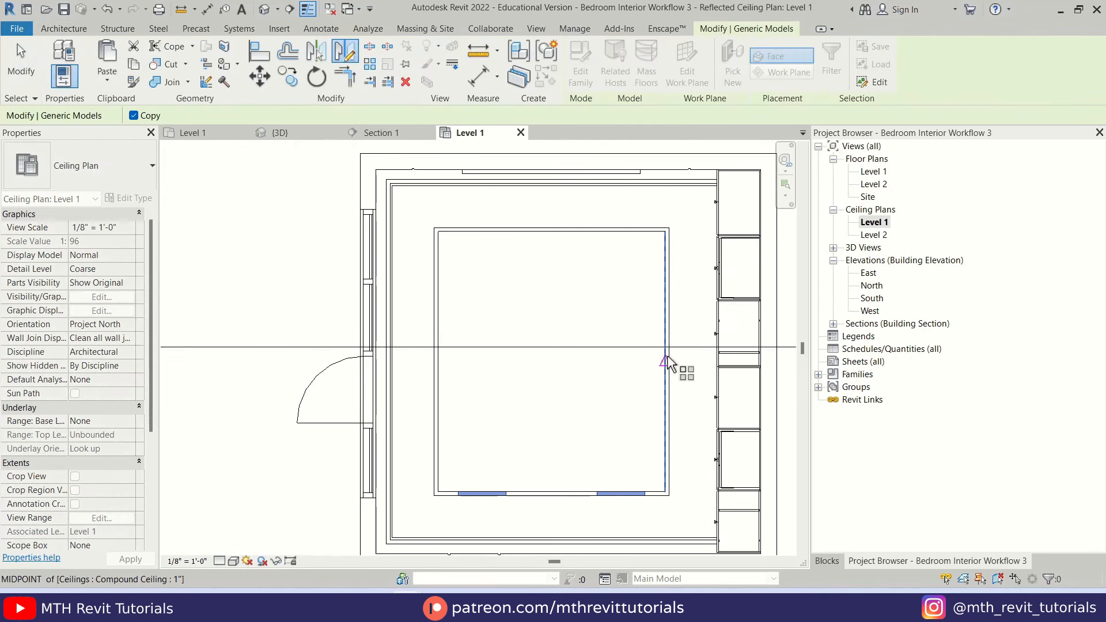
{"action": "left_click", "coordinate": [641, 362]}
{"action": "key", "text": "Escape"}
Copy the LED light nearest the groove corner beside the perpendicular groove side and rotate the copy to run along it
{"action": "scroll", "coordinate": [452, 240], "scroll_direction": "up", "scroll_amount": 4}
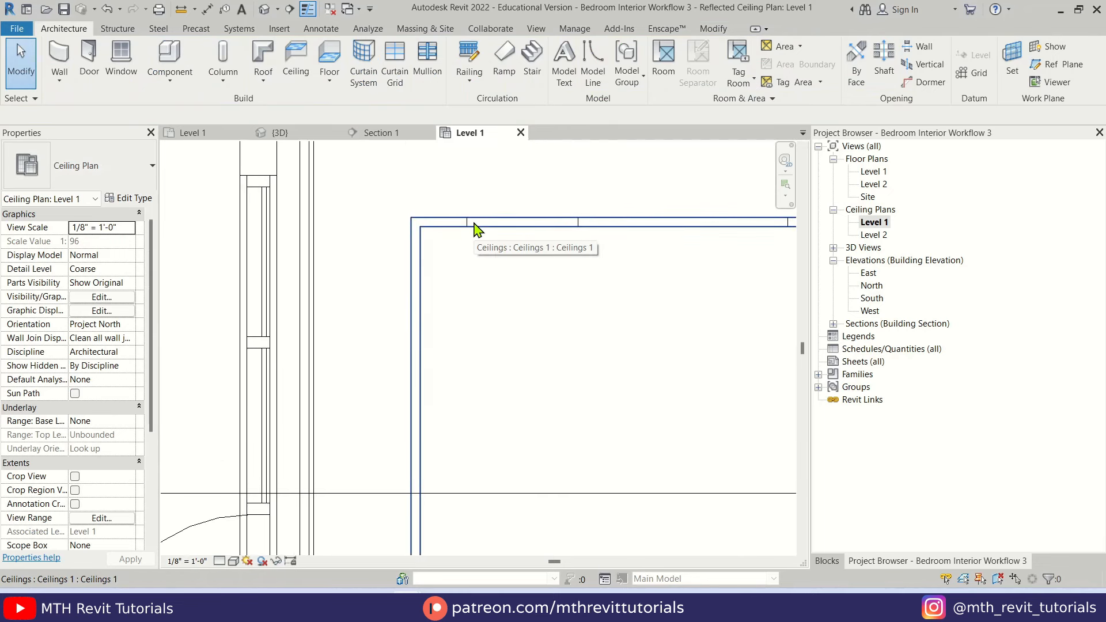
{"action": "left_click", "coordinate": [476, 228]}
{"action": "left_click", "coordinate": [294, 90]}
{"action": "left_click", "coordinate": [467, 218]}
{"action": "left_click", "coordinate": [412, 347]}
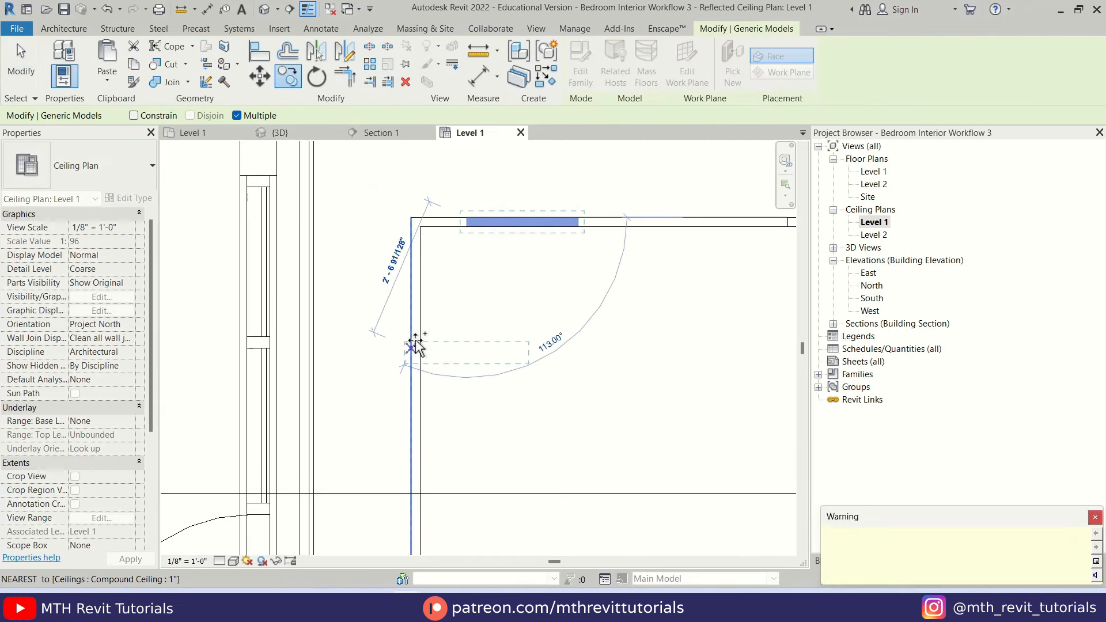
{"action": "key", "text": "Escape"}
{"action": "key", "text": "space"}
Move the rotated LED light into the perpendicular side of the ceiling groove, flush with its edges
{"action": "scroll", "coordinate": [465, 315], "scroll_direction": "up", "scroll_amount": 1}
{"action": "left_click", "coordinate": [258, 86]}
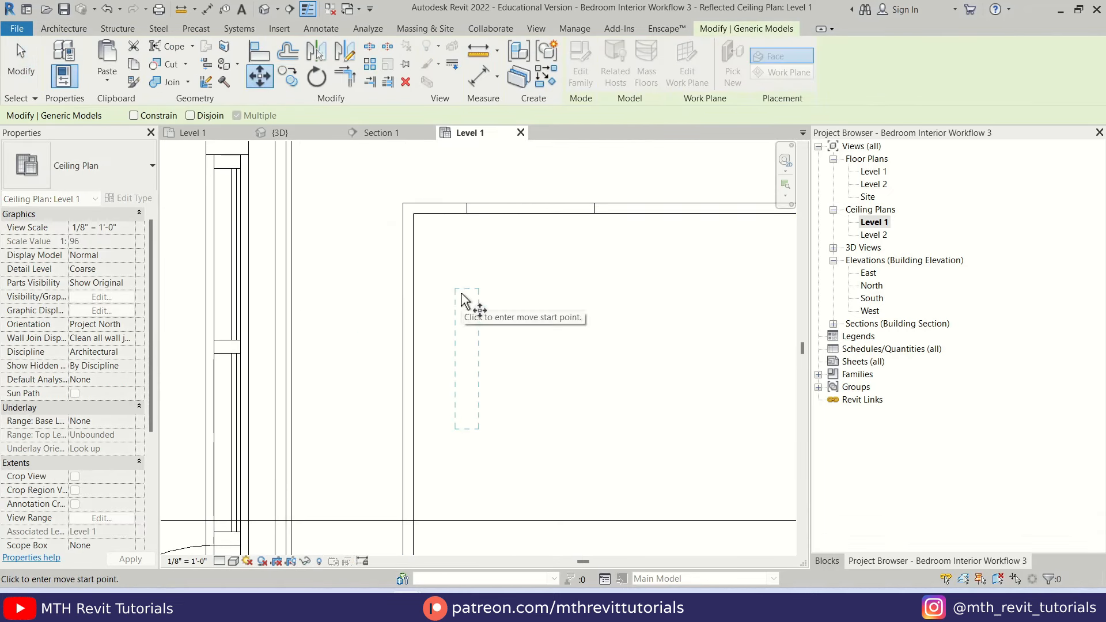
{"action": "scroll", "coordinate": [412, 293], "scroll_direction": "up", "scroll_amount": 8}
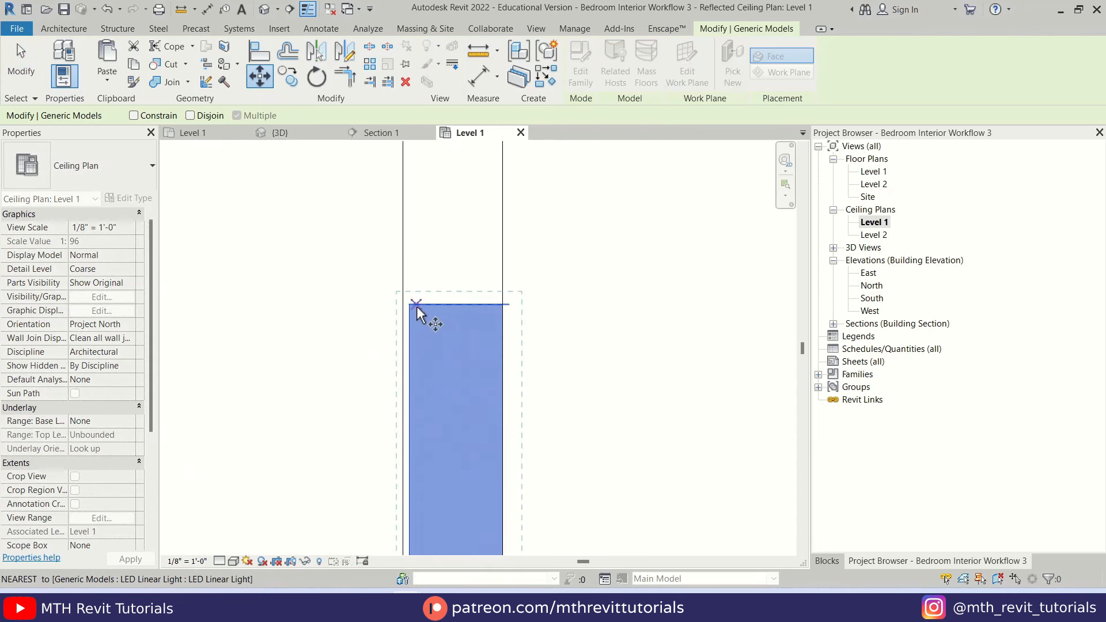
{"action": "left_click", "coordinate": [403, 305]}
{"action": "key", "text": "Escape"}
{"action": "scroll", "coordinate": [458, 331], "scroll_direction": "down", "scroll_amount": 7}
Dimension from the groove corner to the end of the rotated LED light and set the distance to 1'-6"
{"action": "key", "text": "d"}
{"action": "key", "text": "i"}
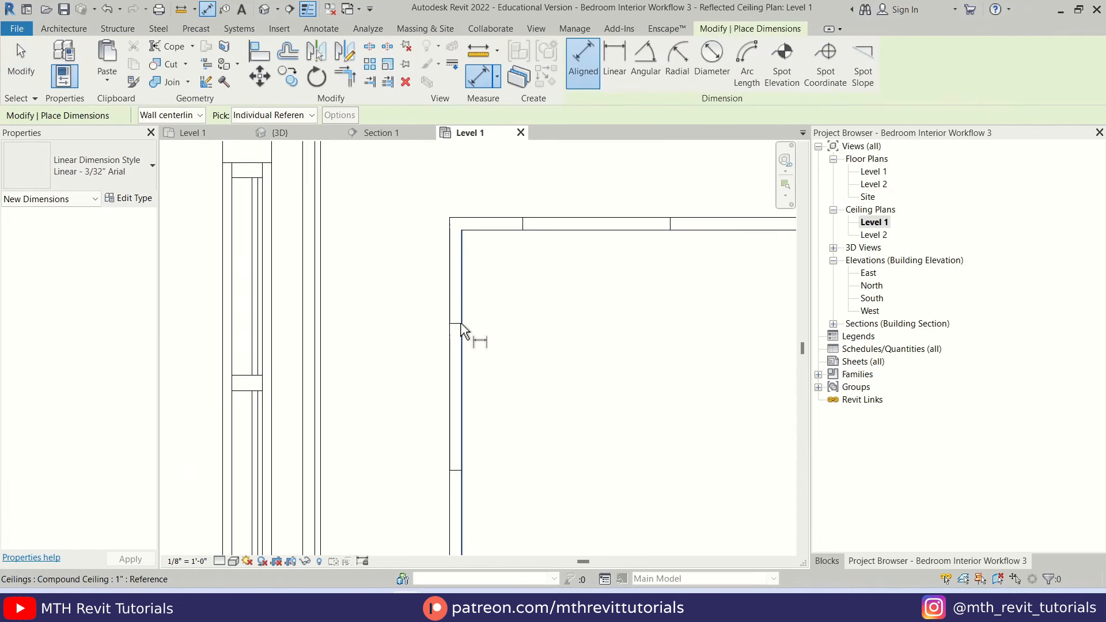
{"action": "left_click", "coordinate": [460, 324]}
{"action": "left_click", "coordinate": [470, 230]}
{"action": "left_click", "coordinate": [457, 325]}
{"action": "key", "text": "Escape"}
{"action": "key", "text": "Escape"}
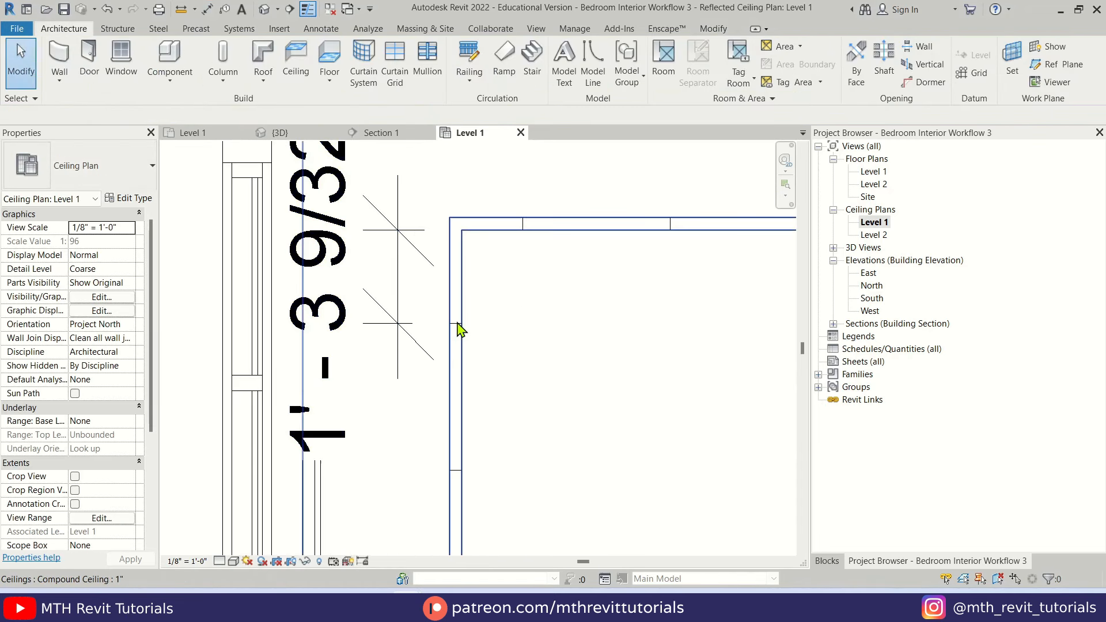
{"action": "left_click", "coordinate": [456, 328]}
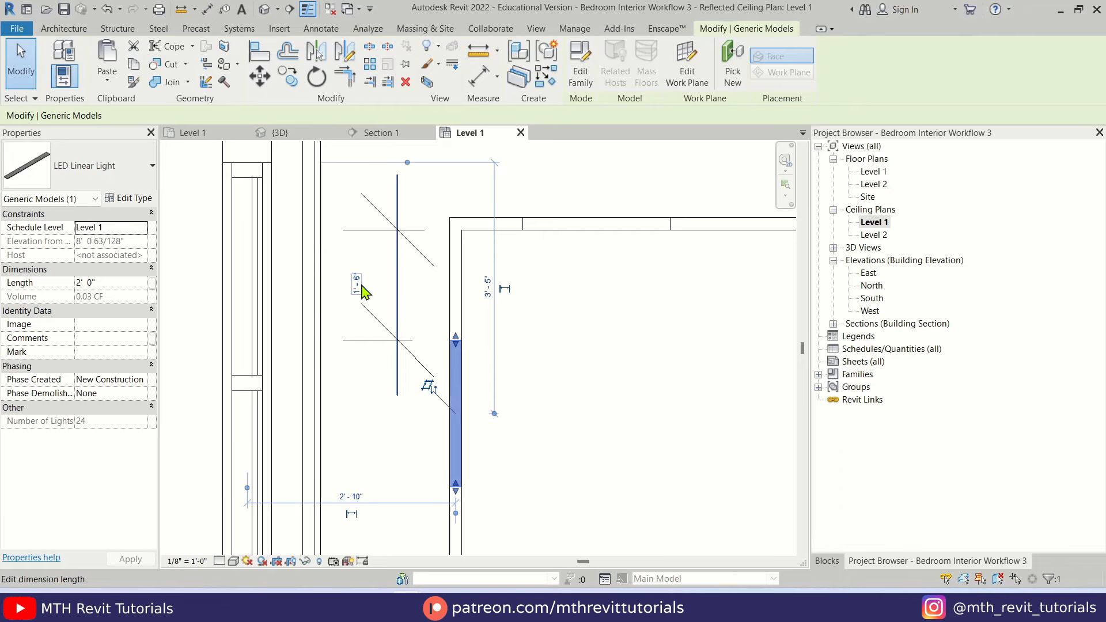
{"action": "key", "text": "Escape"}
Mirror the rotated LED light to the other end of its groove side, and mirror both onto the opposite side
{"action": "scroll", "coordinate": [380, 285], "scroll_direction": "up", "scroll_amount": 3}
{"action": "scroll", "coordinate": [432, 259], "scroll_direction": "down", "scroll_amount": 8}
{"action": "left_click_drag", "start_coordinate": [479, 335], "coordinate": [479, 336]}
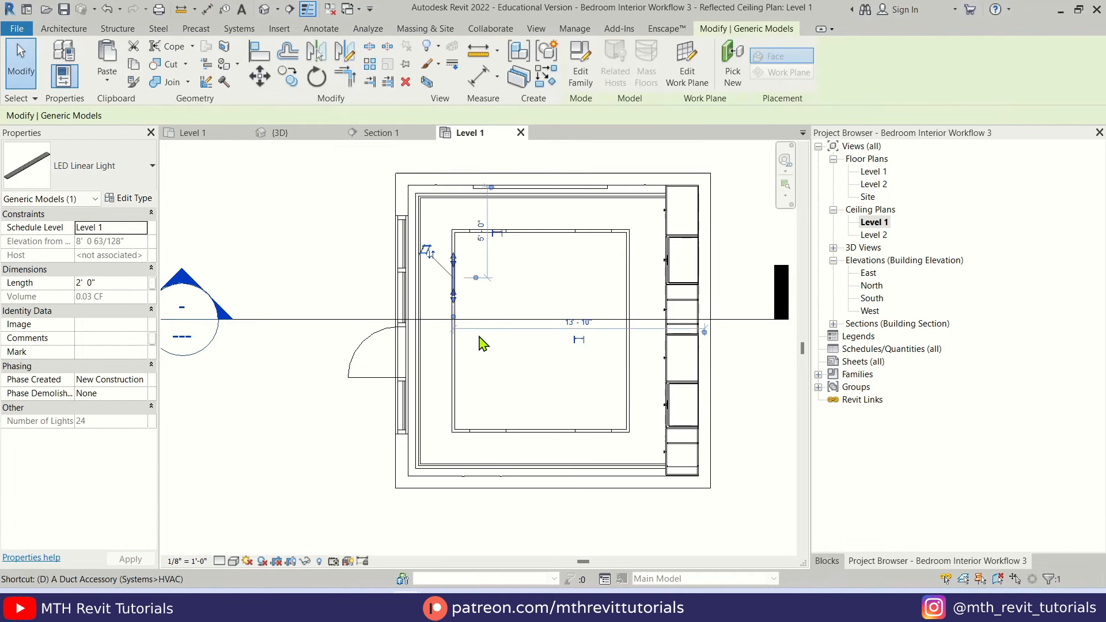
{"action": "key", "text": "d"}
{"action": "key", "text": "m"}
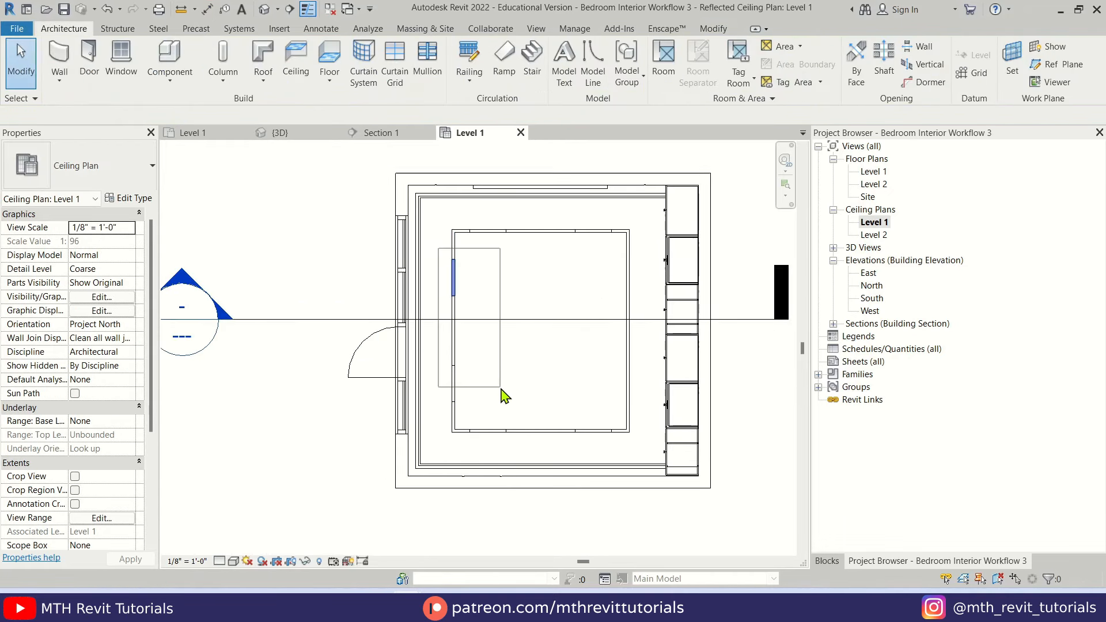
{"action": "left_click", "coordinate": [546, 266]}
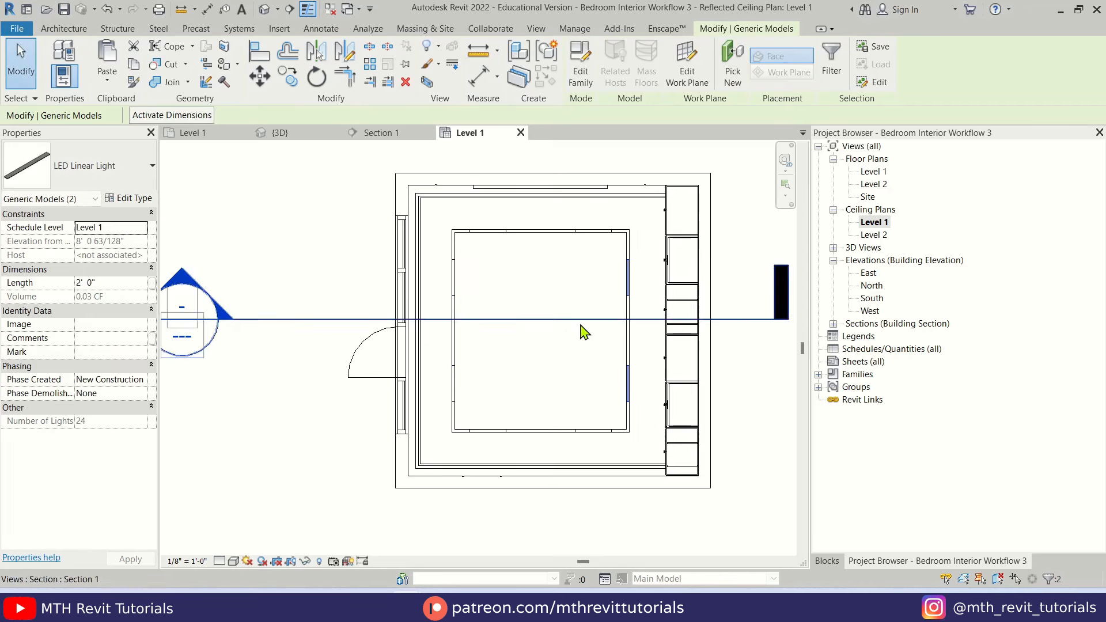
{"action": "key", "text": "Escape"}
Show the whole model in the 3D view without the section box and reveal its hidden elements
{"action": "left_click", "coordinate": [264, 9]}
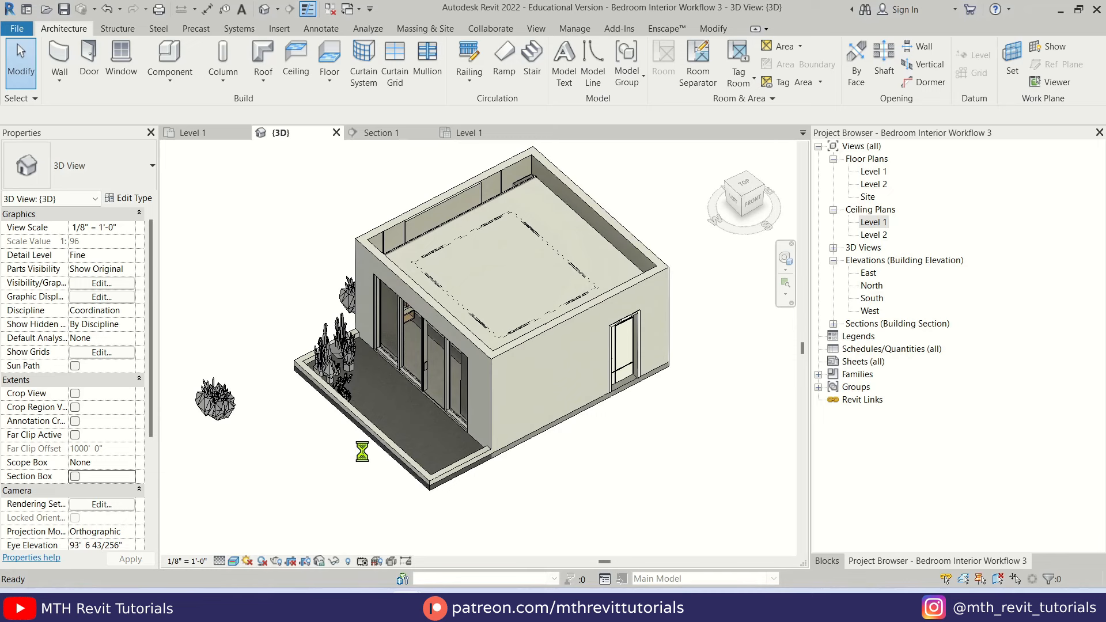
{"action": "left_click", "coordinate": [348, 562]}
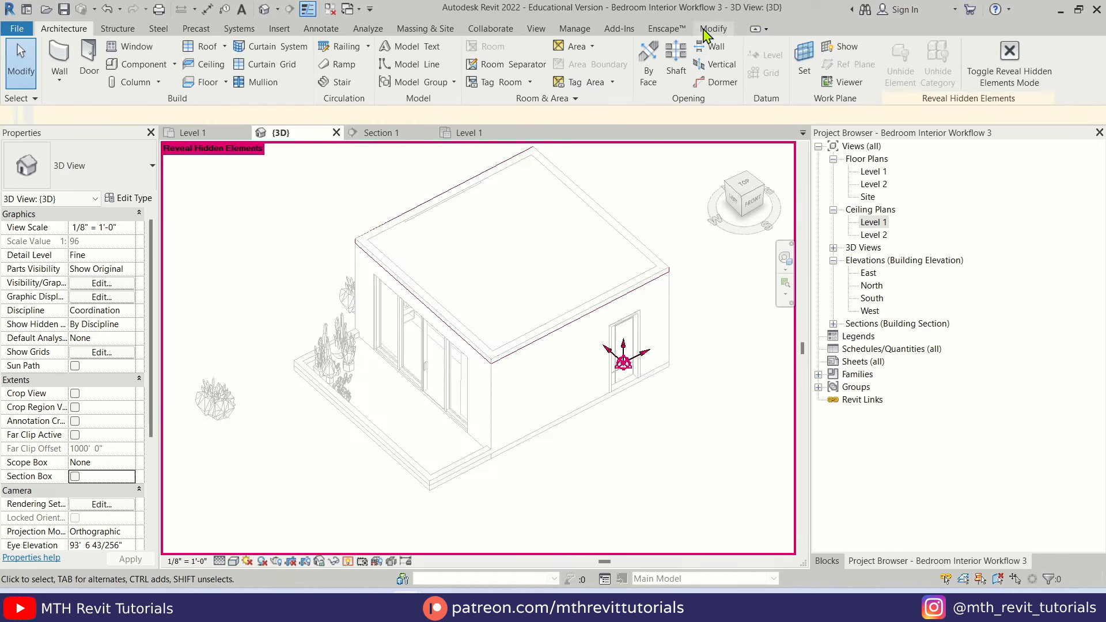
{"action": "left_click", "coordinate": [667, 28]}
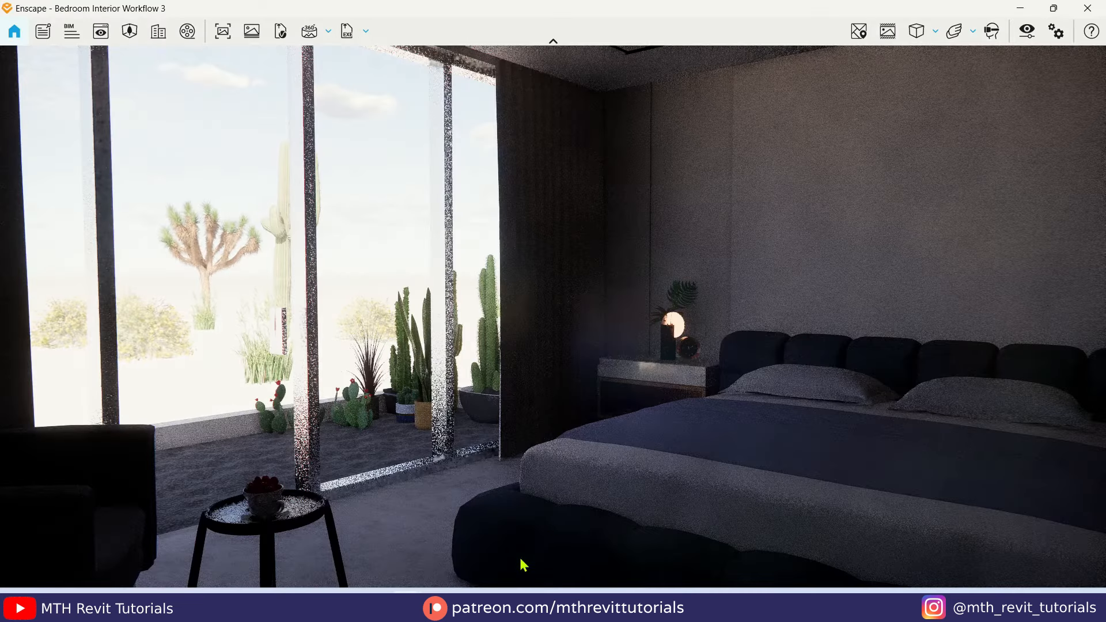
Switch to Enscape and examine the ceiling LED lighting, the bed wall and the bedside area
{"action": "left_click_drag", "start_coordinate": [519, 381], "coordinate": [536, 352]}
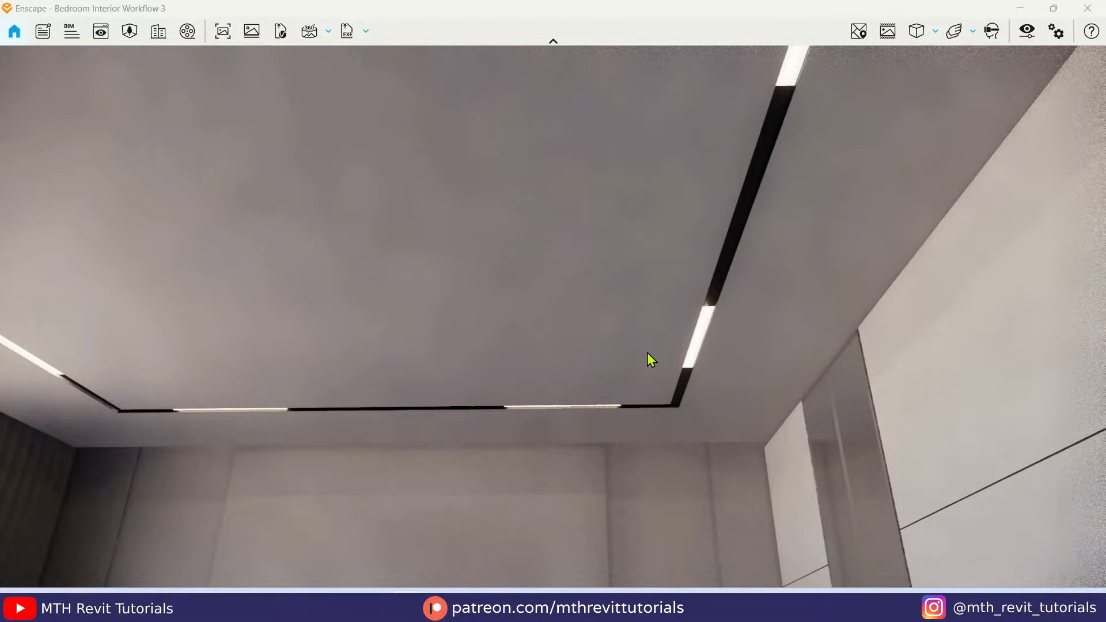
{"action": "left_click_drag", "start_coordinate": [647, 353], "coordinate": [426, 484]}
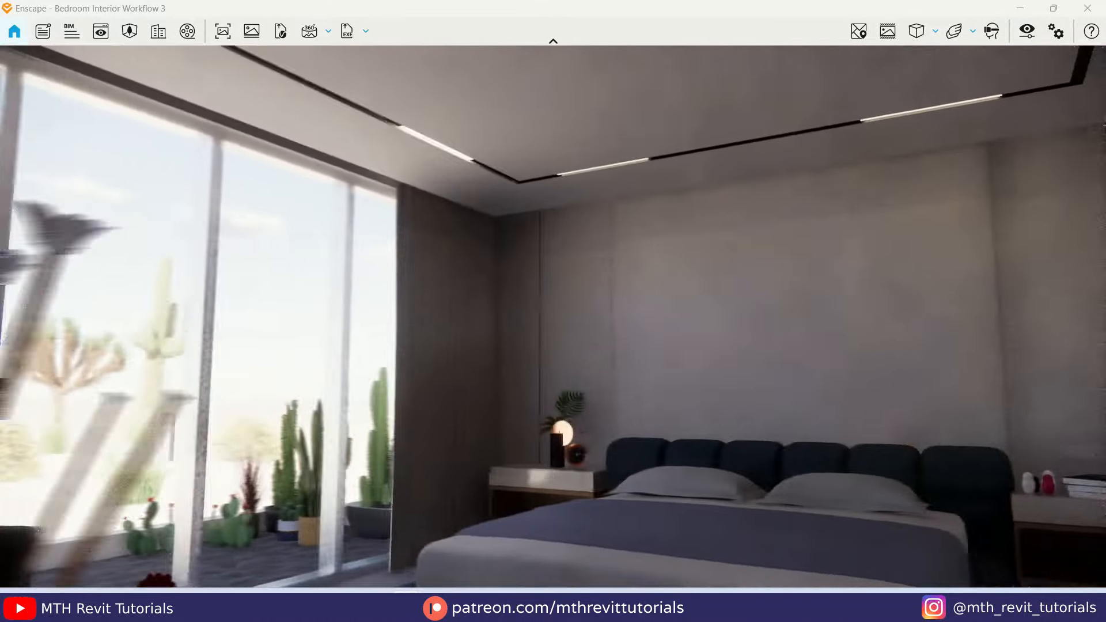
{"action": "left_click_drag", "start_coordinate": [603, 258], "coordinate": [738, 432]}
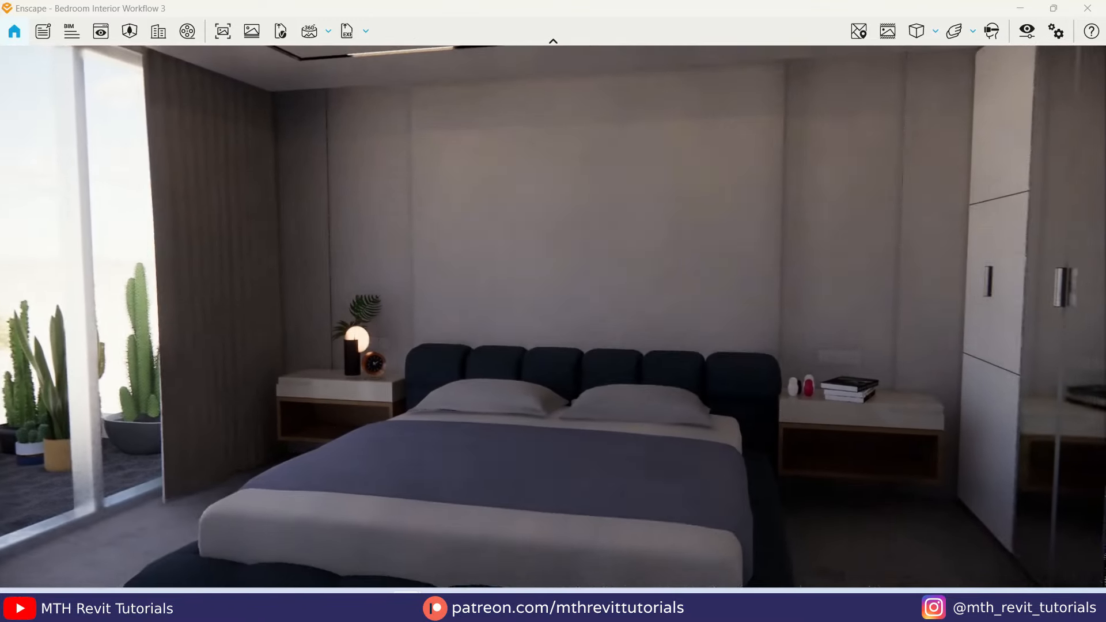
{"action": "key", "text": "w"}
{"action": "left_click_drag", "start_coordinate": [553, 277], "coordinate": [617, 173]}
{"action": "key", "text": "s"}
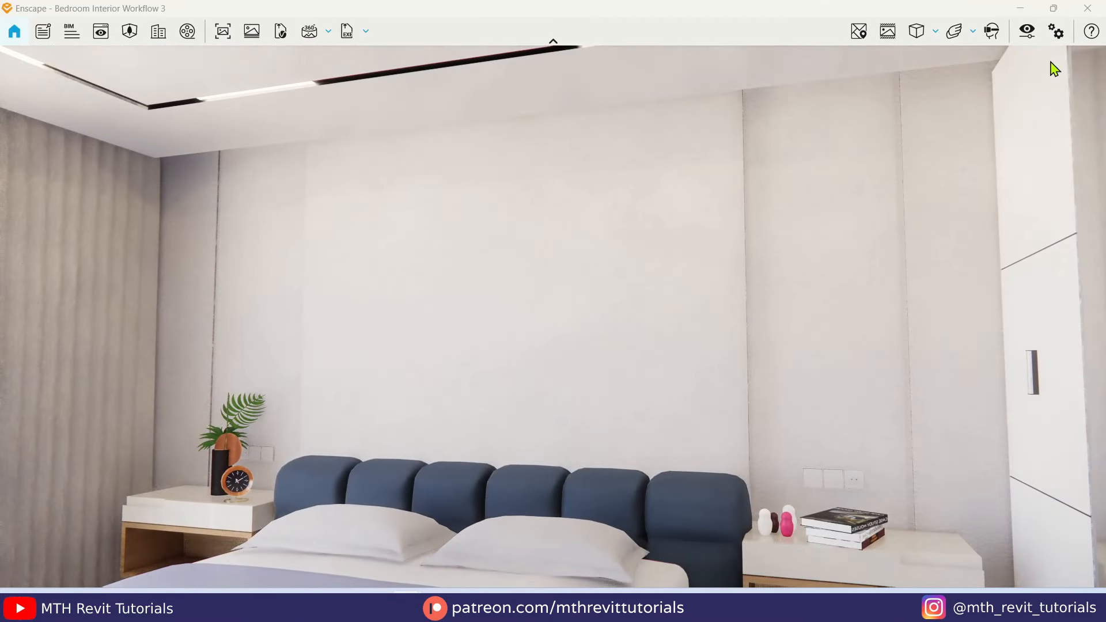
{"action": "left_click", "coordinate": [1020, 9]}
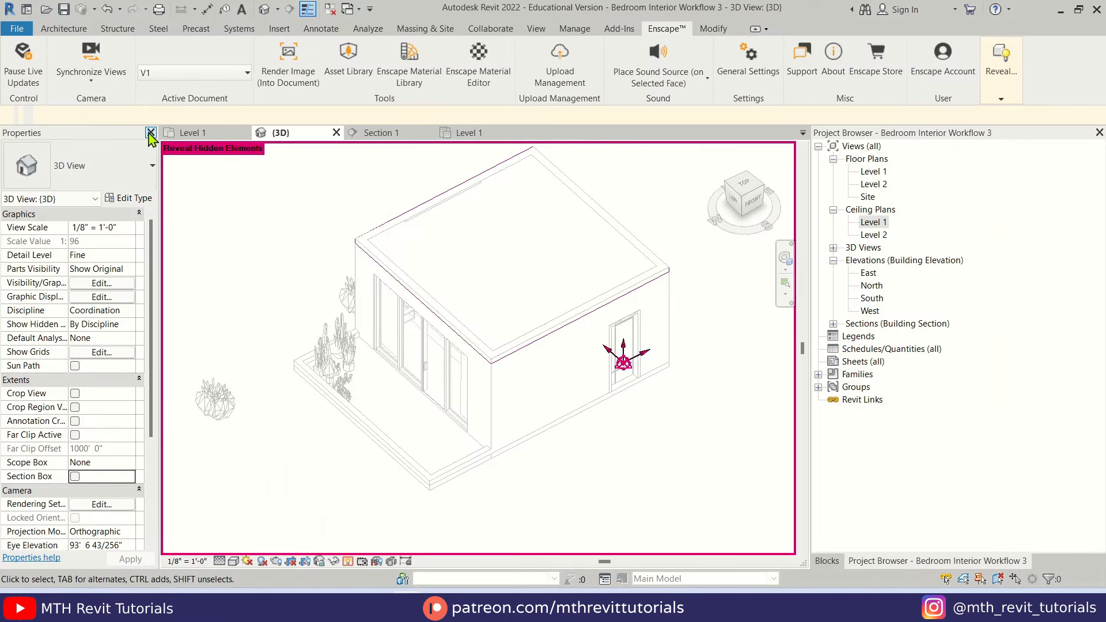
Return to Revit, end the display of hidden elements, and temporarily isolate the Generic - 2" wall panel in 3D
{"action": "left_click", "coordinate": [989, 76]}
{"action": "left_click", "coordinate": [1046, 128]}
{"action": "middle_click_drag", "start_coordinate": [419, 398], "coordinate": [459, 402], "text": "shift"}
{"action": "scroll", "coordinate": [561, 247], "scroll_direction": "up", "scroll_amount": 4}
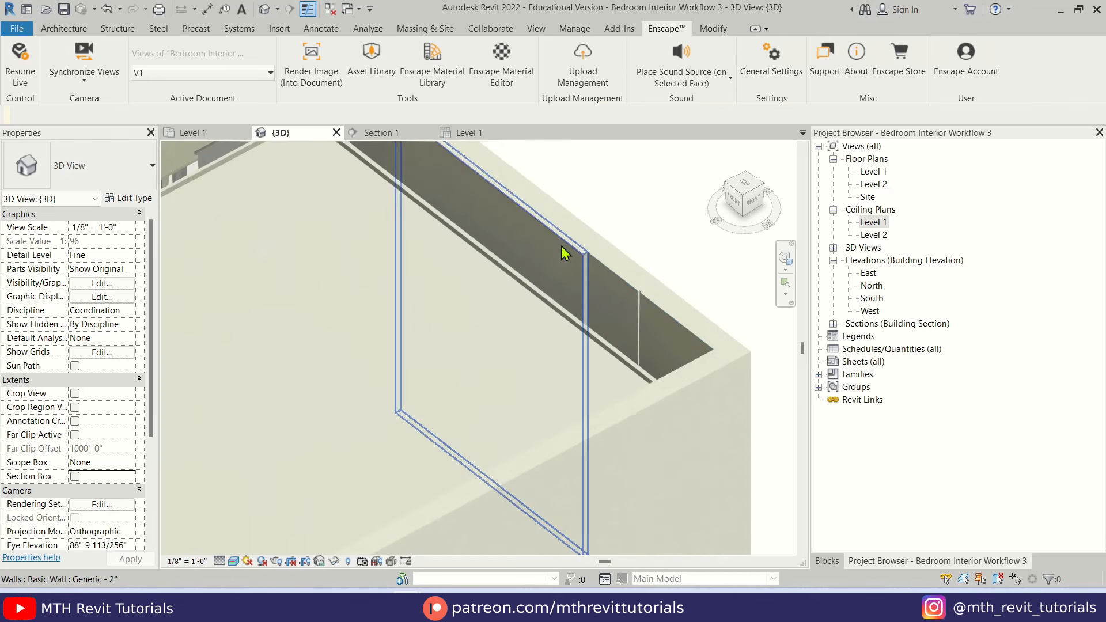
{"action": "left_click", "coordinate": [561, 247]}
{"action": "scroll", "coordinate": [562, 246], "scroll_direction": "down", "scroll_amount": 3}
{"action": "key", "text": "h"}
{"action": "key", "text": "i"}
{"action": "key", "text": "Escape"}
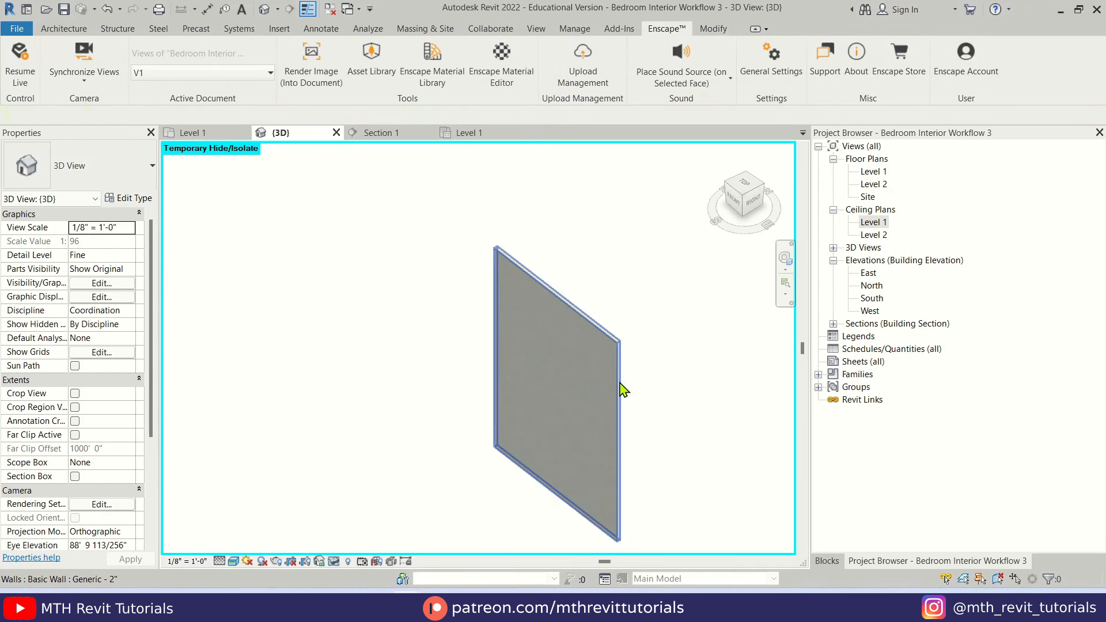
Place an LED Linear Light on the narrow vertical edge face of the isolated wall panel
{"action": "scroll", "coordinate": [660, 483], "scroll_direction": "up", "scroll_amount": 1}
{"action": "middle_click_drag", "start_coordinate": [660, 483], "coordinate": [627, 428]}
{"action": "left_click", "coordinate": [64, 28]}
{"action": "left_click", "coordinate": [152, 61]}
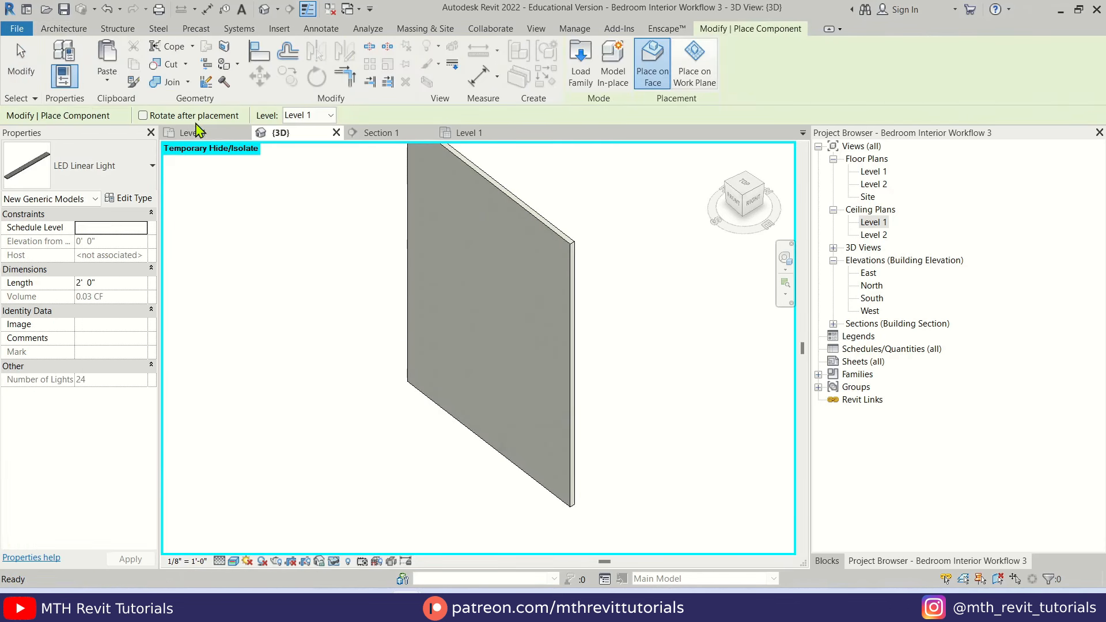
{"action": "key", "text": "Escape"}
{"action": "key", "text": "Escape"}
{"action": "scroll", "coordinate": [587, 266], "scroll_direction": "up", "scroll_amount": 4}
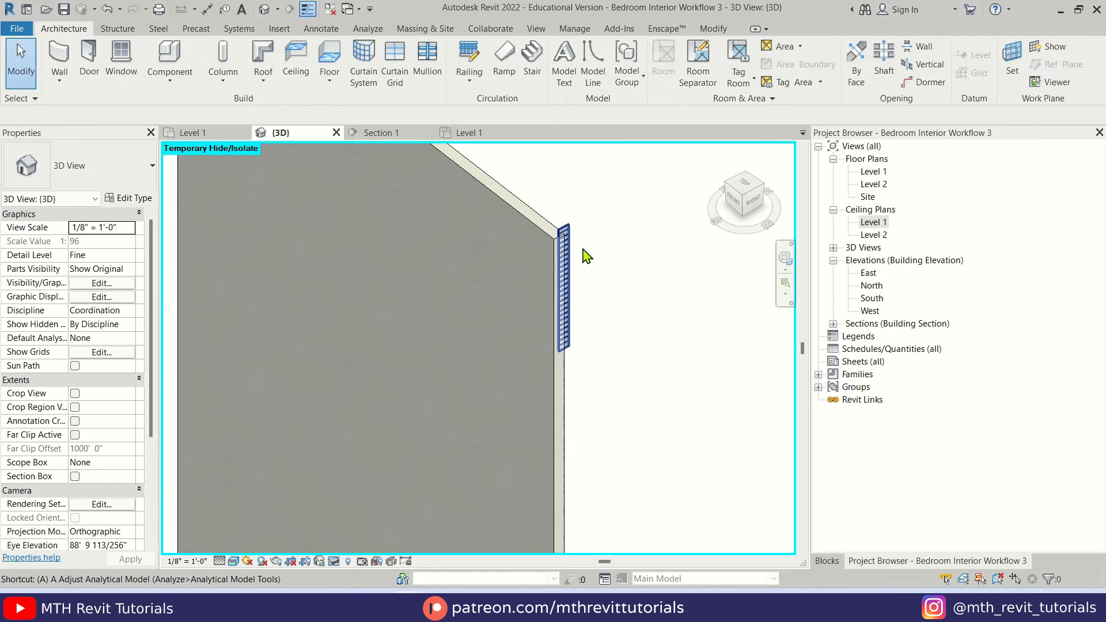
Align the LED Linear Light with the isolated wall panel's vertical edge and top edge
{"action": "left_click", "coordinate": [553, 230]}
{"action": "left_click", "coordinate": [545, 283]}
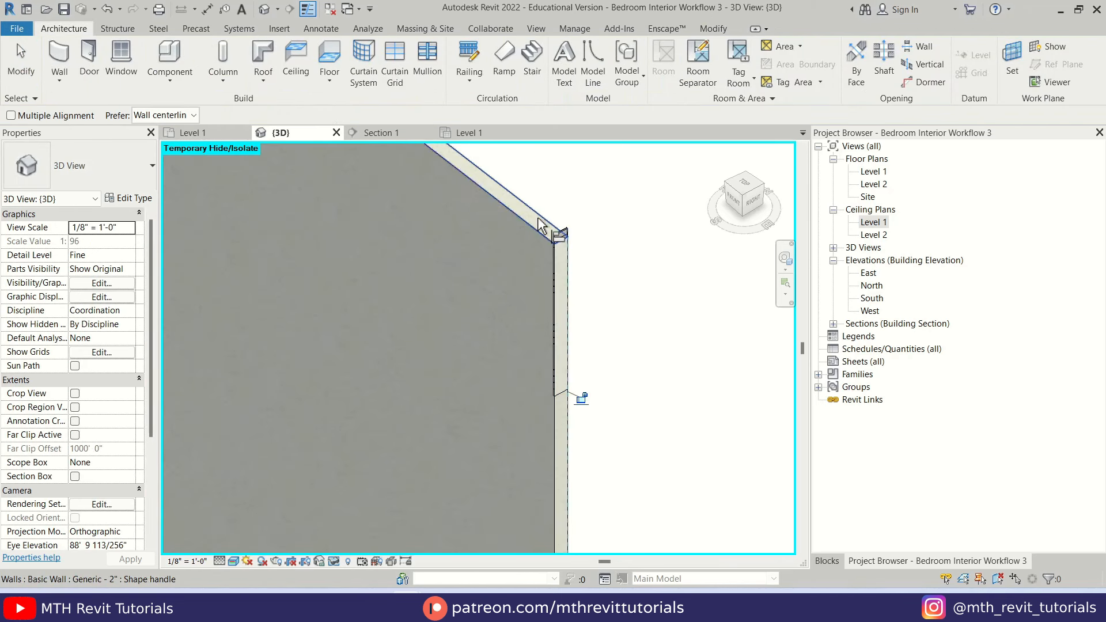
{"action": "left_click", "coordinate": [558, 233]}
In the Section 1 view, lower the LED light on the panel edge so its top meets the ceiling underside
{"action": "left_click", "coordinate": [833, 324]}
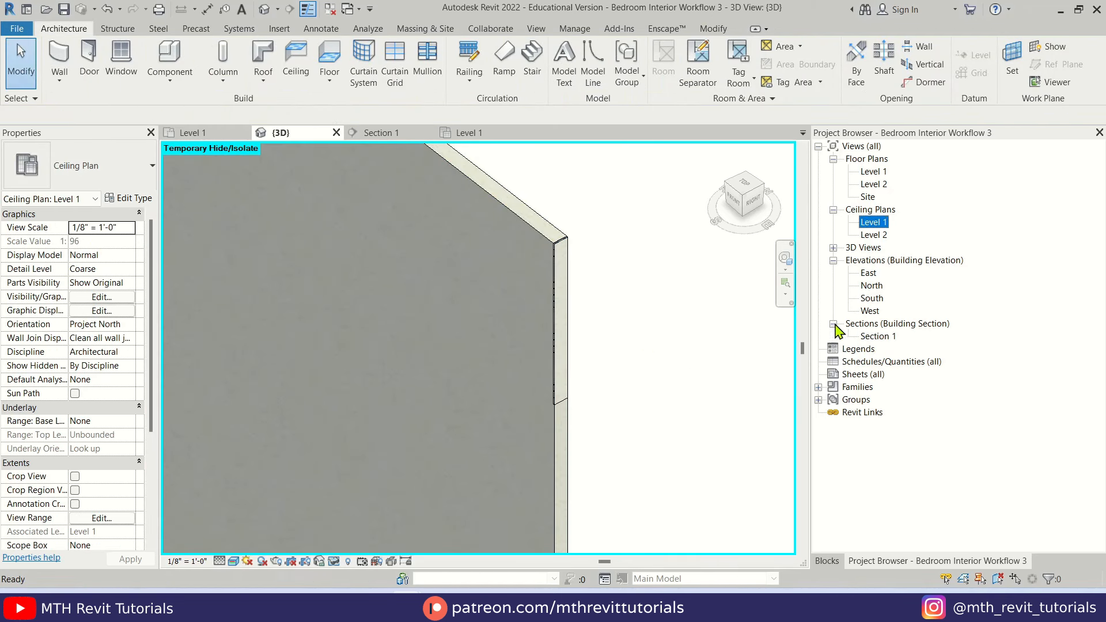
{"action": "double_click", "coordinate": [878, 337]}
{"action": "left_click", "coordinate": [594, 237]}
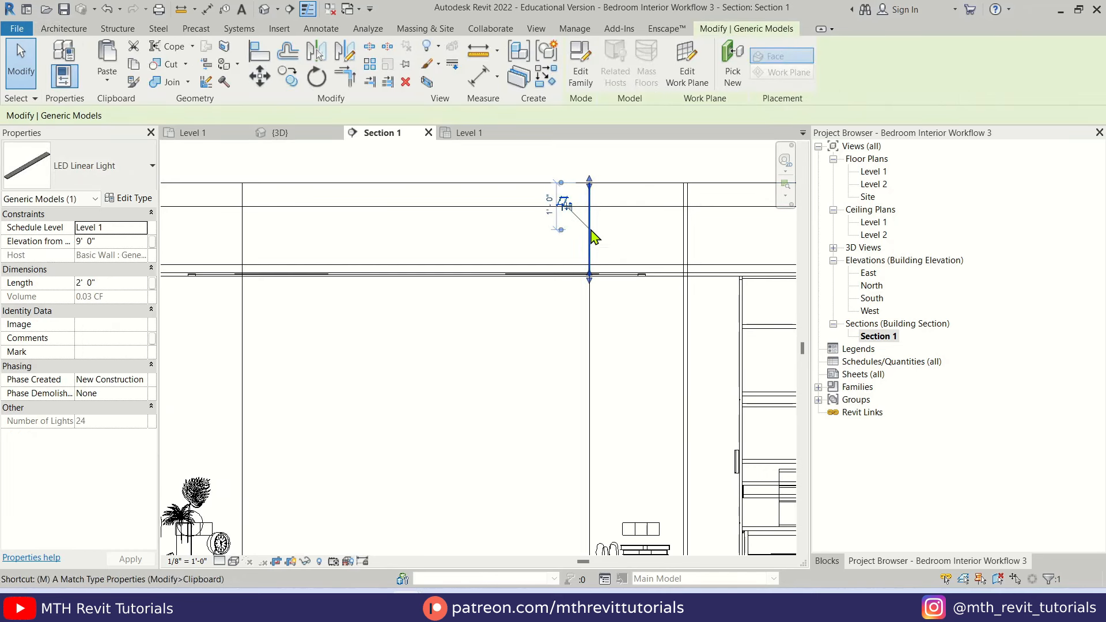
{"action": "scroll", "coordinate": [590, 191], "scroll_direction": "up", "scroll_amount": 2}
{"action": "scroll", "coordinate": [590, 330], "scroll_direction": "up", "scroll_amount": 4}
{"action": "left_click", "coordinate": [586, 320]}
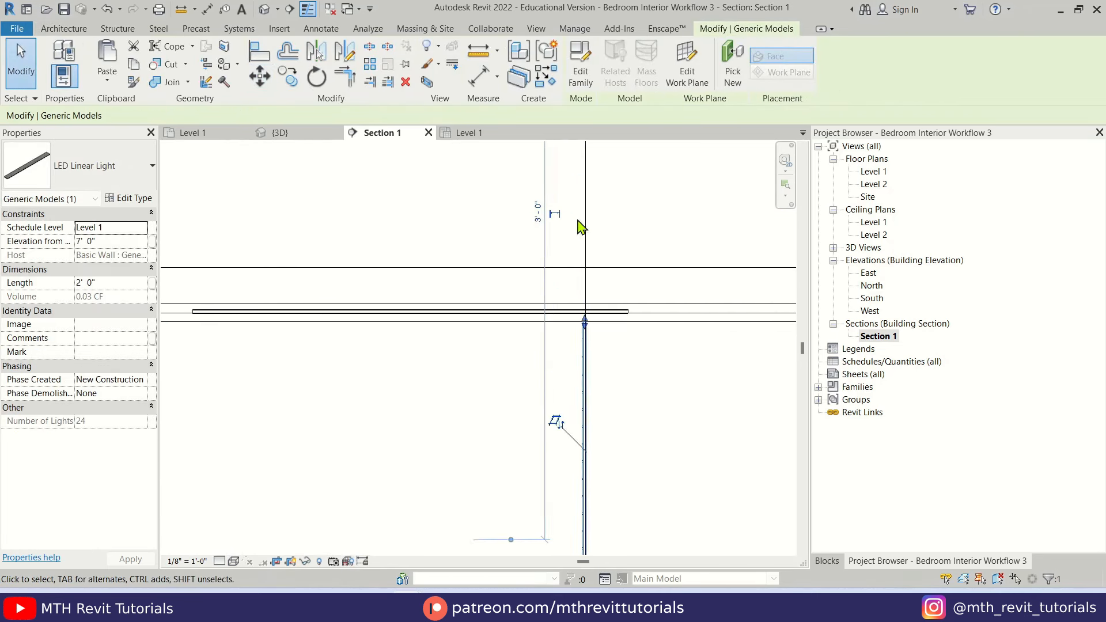
Copy the LED light end to end down the panel edge to the floor, using multiple copies
{"action": "scroll", "coordinate": [578, 227], "scroll_direction": "down", "scroll_amount": 5}
{"action": "middle_click_drag", "start_coordinate": [602, 421], "coordinate": [603, 306]}
{"action": "key", "text": "c"}
{"action": "key", "text": "o"}
{"action": "scroll", "coordinate": [585, 158], "scroll_direction": "up", "scroll_amount": 3}
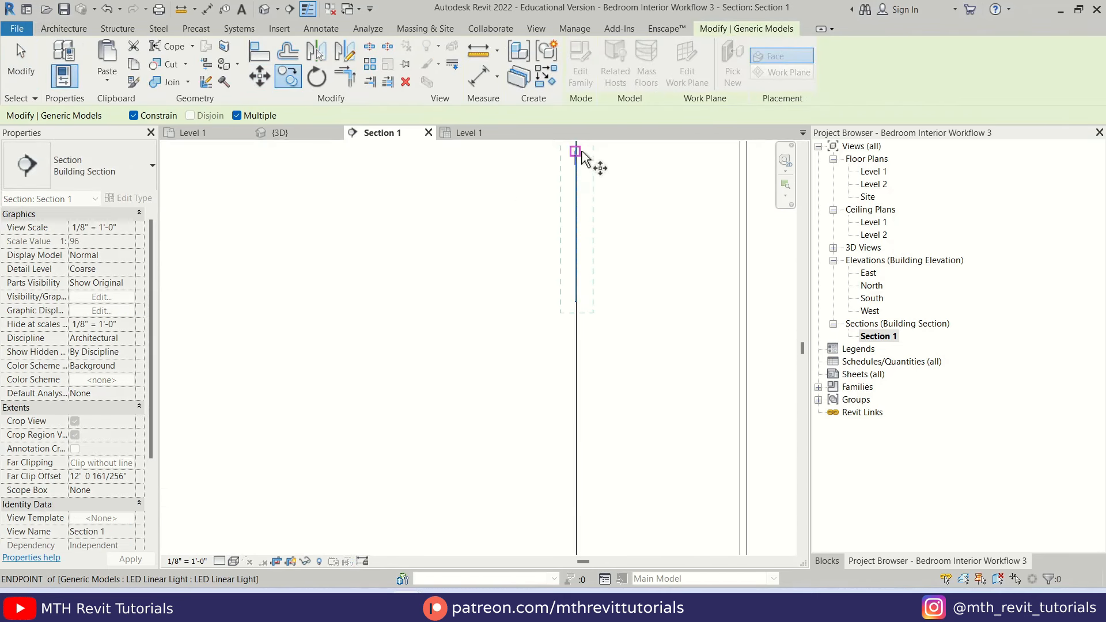
{"action": "left_click", "coordinate": [597, 218]}
{"action": "middle_click_drag", "start_coordinate": [611, 461], "coordinate": [596, 253]}
{"action": "scroll", "coordinate": [610, 422], "scroll_direction": "down", "scroll_amount": 3}
{"action": "middle_click_drag", "start_coordinate": [611, 424], "coordinate": [567, 254]}
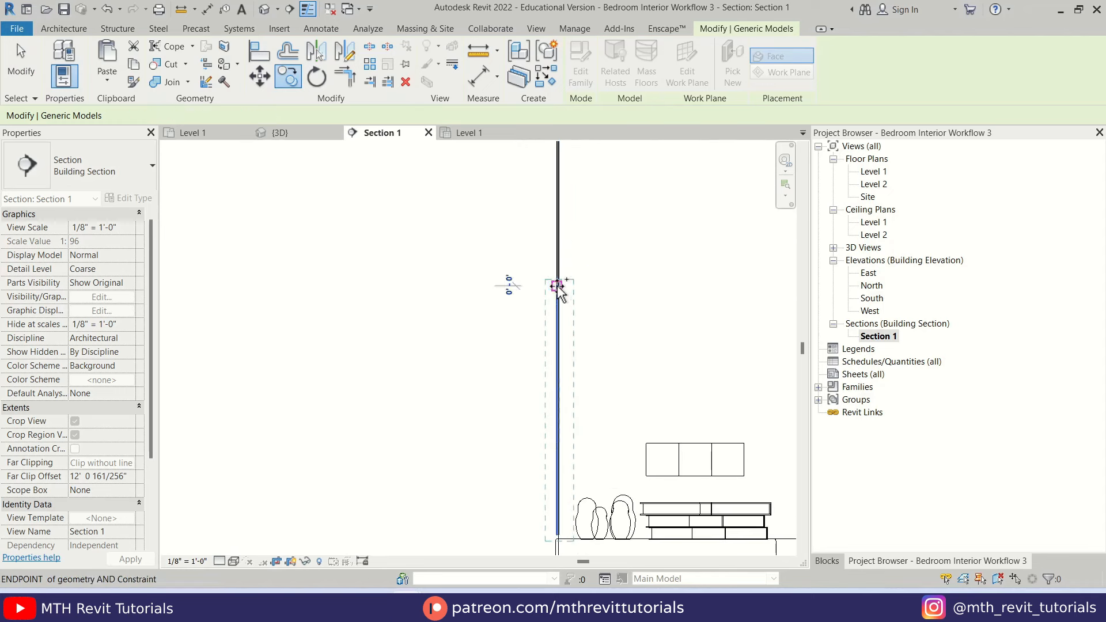
{"action": "middle_click_drag", "start_coordinate": [551, 513], "coordinate": [540, 254]}
{"action": "scroll", "coordinate": [536, 279], "scroll_direction": "up", "scroll_amount": 1}
{"action": "middle_click_drag", "start_coordinate": [582, 427], "coordinate": [572, 250]}
{"action": "key", "text": "Escape"}
{"action": "scroll", "coordinate": [628, 500], "scroll_direction": "down", "scroll_amount": 5}
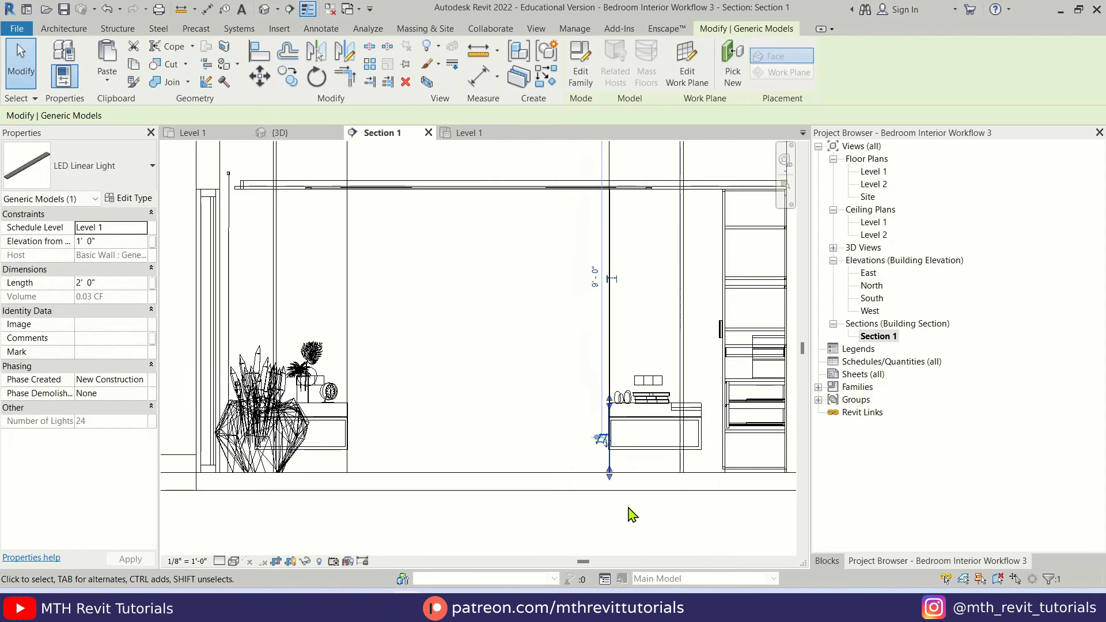
{"action": "key", "text": "Escape"}
{"action": "left_click_drag", "start_coordinate": [589, 518], "coordinate": [610, 345]}
{"action": "left_click_drag", "start_coordinate": [618, 167], "coordinate": [619, 166]}
{"action": "left_click", "coordinate": [405, 296]}
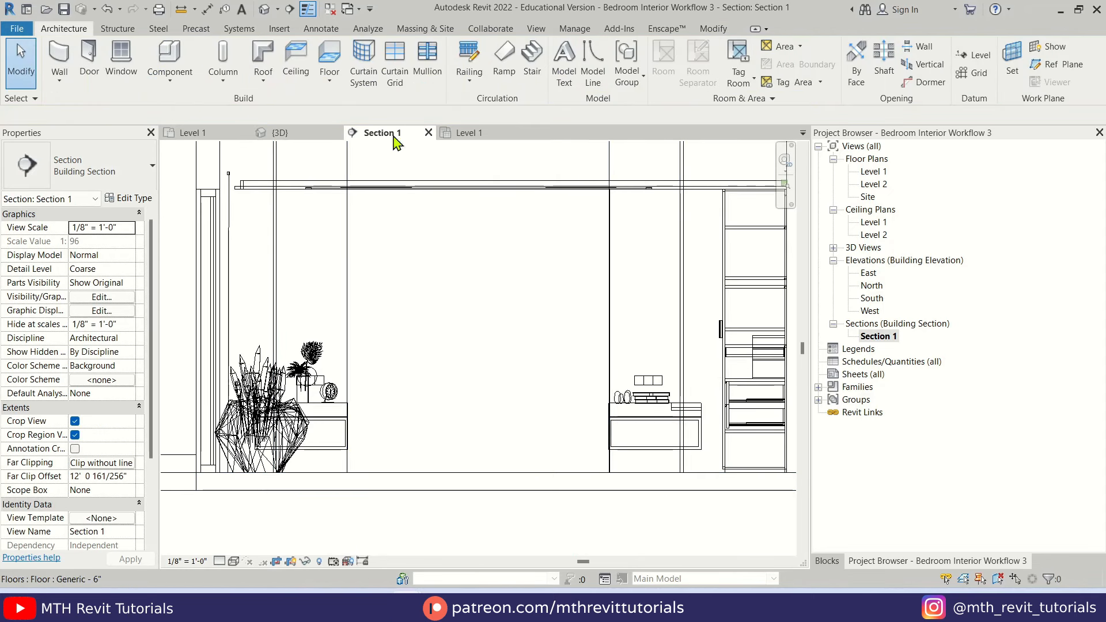
In the 3D view, place an LED Linear Light on the opposite vertical edge face of the isolated wall panel
{"action": "left_click", "coordinate": [301, 133]}
{"action": "scroll", "coordinate": [564, 323], "scroll_direction": "down", "scroll_amount": 4}
{"action": "middle_click_drag", "start_coordinate": [412, 425], "coordinate": [541, 424], "text": "shift"}
{"action": "middle_click_drag", "start_coordinate": [276, 392], "coordinate": [638, 345]}
{"action": "scroll", "coordinate": [415, 277], "scroll_direction": "up", "scroll_amount": 4}
{"action": "middle_click_drag", "start_coordinate": [569, 410], "coordinate": [554, 408], "text": "shift"}
{"action": "left_click", "coordinate": [169, 57]}
{"action": "scroll", "coordinate": [477, 374], "scroll_direction": "up", "scroll_amount": 2}
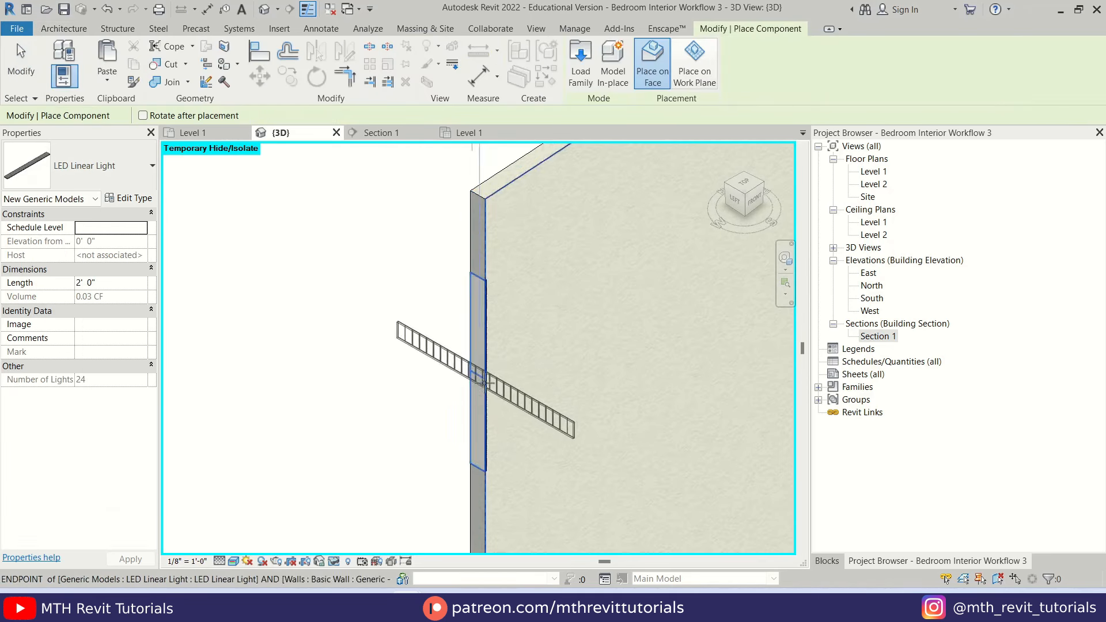
{"action": "key", "text": "Escape"}
{"action": "key", "text": "Escape"}
Align the new LED light with the corner edge of the wall panel's opposite side
{"action": "scroll", "coordinate": [401, 404], "scroll_direction": "down", "scroll_amount": 3}
{"action": "scroll", "coordinate": [644, 256], "scroll_direction": "up", "scroll_amount": 4}
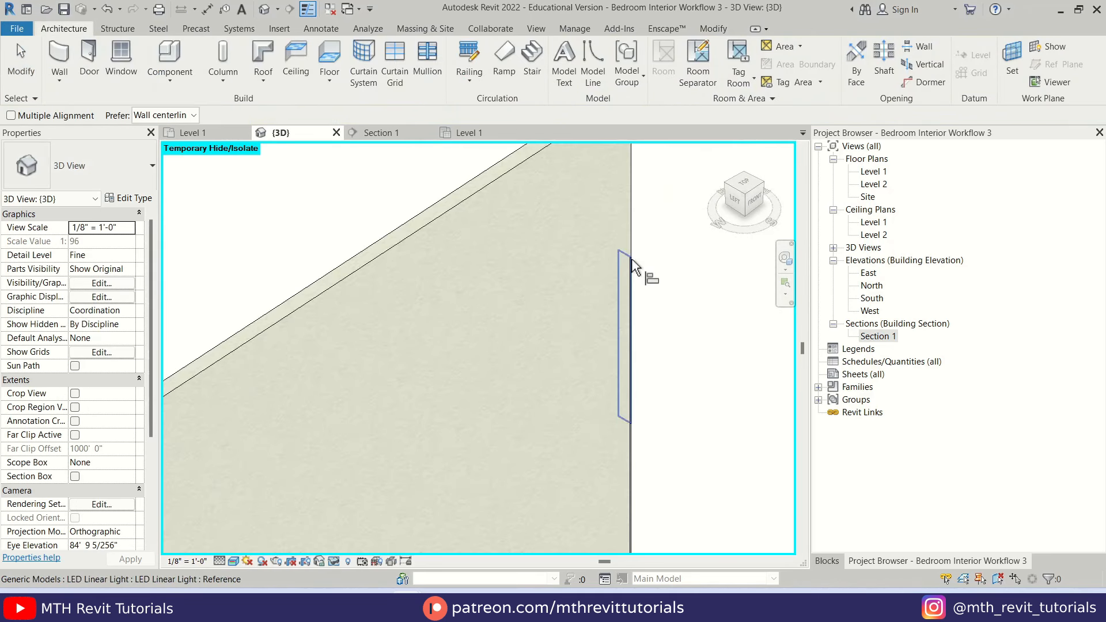
{"action": "left_click", "coordinate": [631, 259]}
{"action": "scroll", "coordinate": [631, 259], "scroll_direction": "down", "scroll_amount": 3}
{"action": "scroll", "coordinate": [430, 420], "scroll_direction": "up", "scroll_amount": 2}
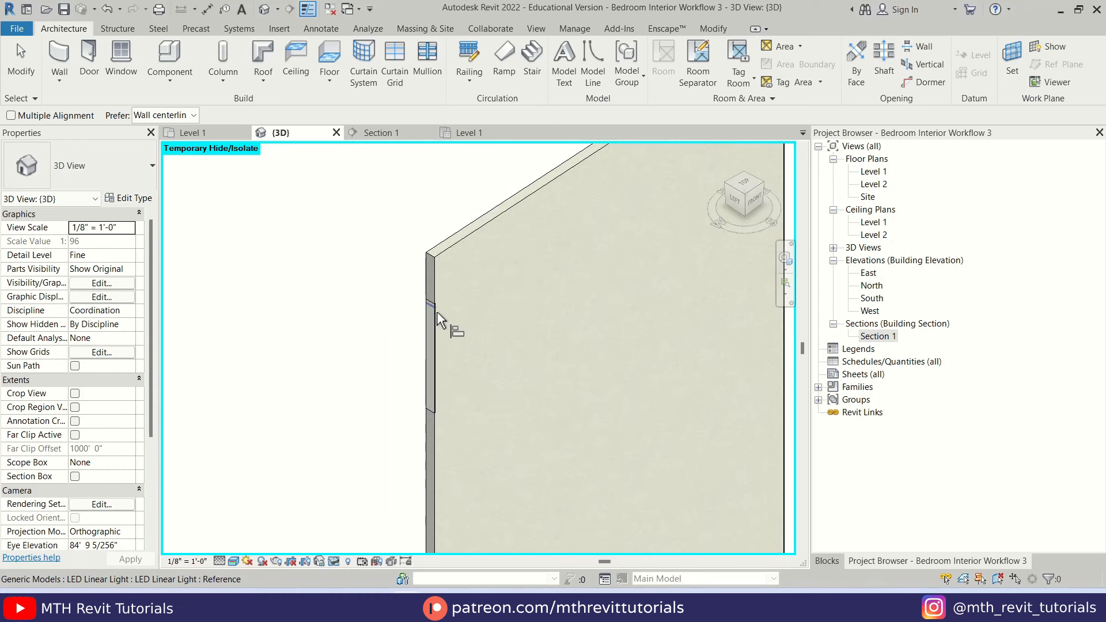
In Section 1, copy the second edge's LED light end to end from the ceiling down to the floor
{"action": "double_click", "coordinate": [880, 337]}
{"action": "scroll", "coordinate": [402, 247], "scroll_direction": "up", "scroll_amount": 3}
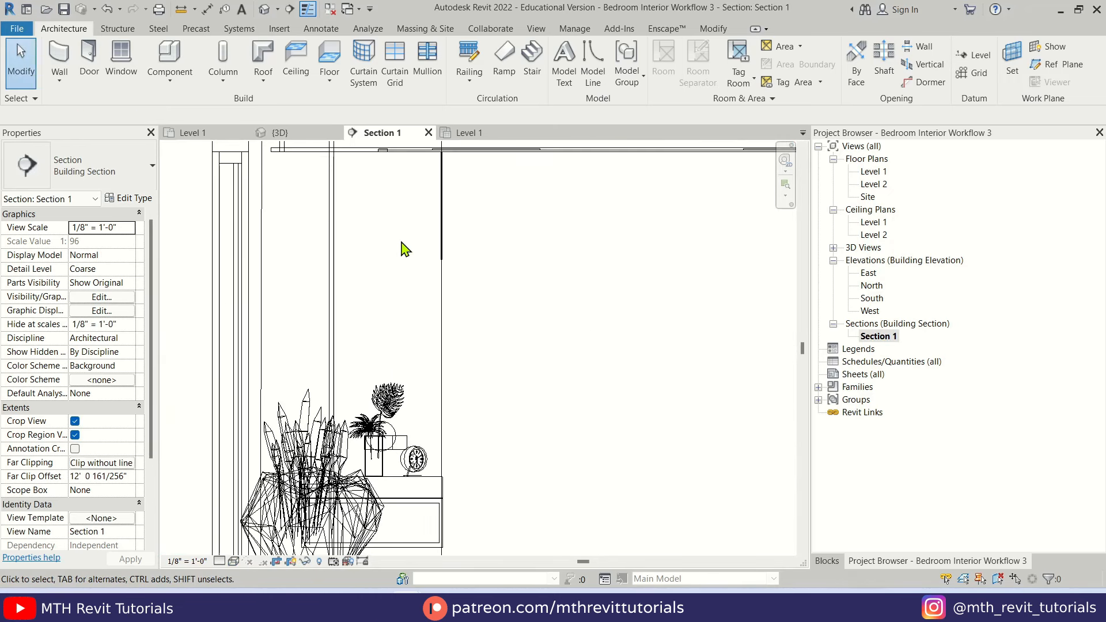
{"action": "scroll", "coordinate": [459, 271], "scroll_direction": "up", "scroll_amount": 3}
{"action": "left_click", "coordinate": [437, 312]}
{"action": "left_click", "coordinate": [297, 88]}
{"action": "scroll", "coordinate": [453, 253], "scroll_direction": "up", "scroll_amount": 2}
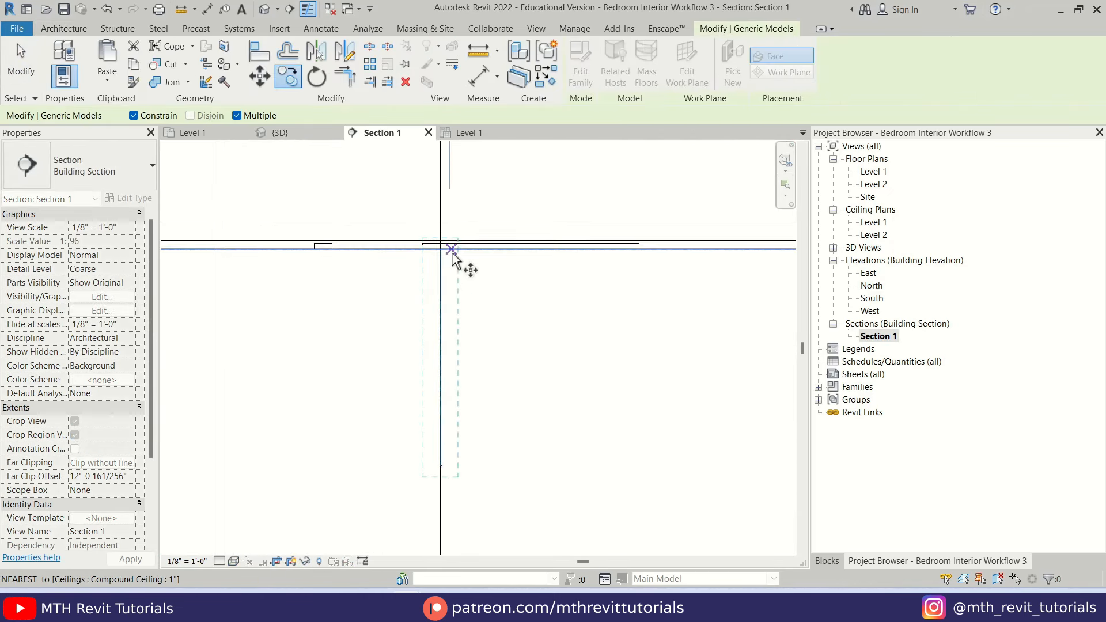
{"action": "left_click", "coordinate": [446, 471]}
{"action": "scroll", "coordinate": [501, 467], "scroll_direction": "down", "scroll_amount": 2}
{"action": "middle_click_drag", "start_coordinate": [503, 466], "coordinate": [542, 183]}
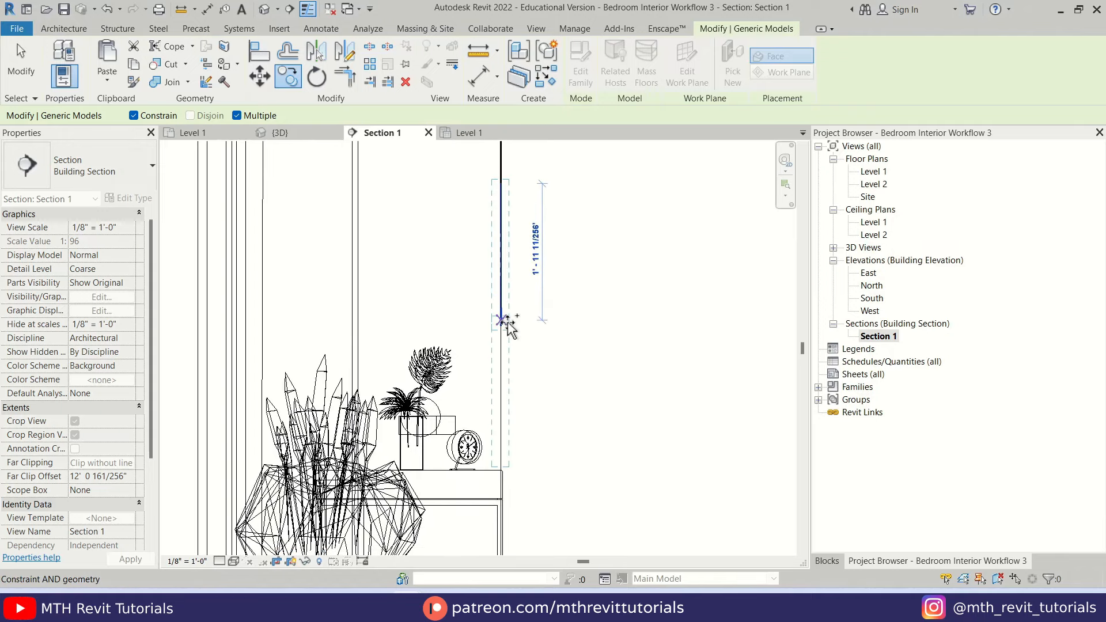
{"action": "middle_click_drag", "start_coordinate": [505, 471], "coordinate": [494, 276]}
{"action": "key", "text": "Escape"}
{"action": "key", "text": "Escape"}
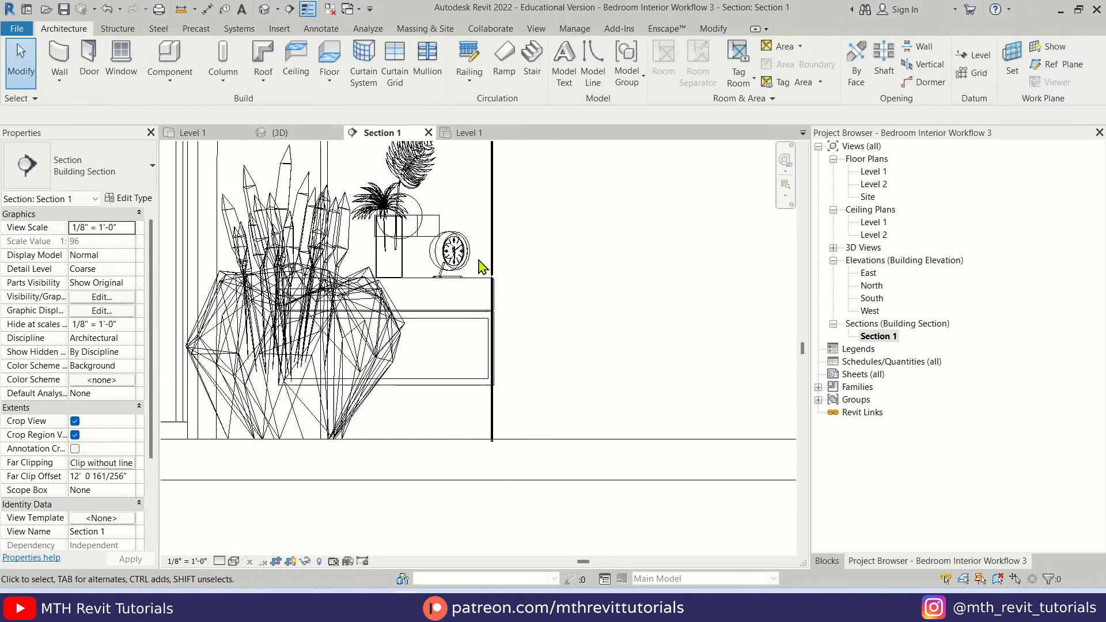
Move the lowest LED light up to meet the end of the light above it
{"action": "scroll", "coordinate": [490, 268], "scroll_direction": "up", "scroll_amount": 4}
{"action": "left_click", "coordinate": [507, 288]}
{"action": "key", "text": "m"}
{"action": "key", "text": "v"}
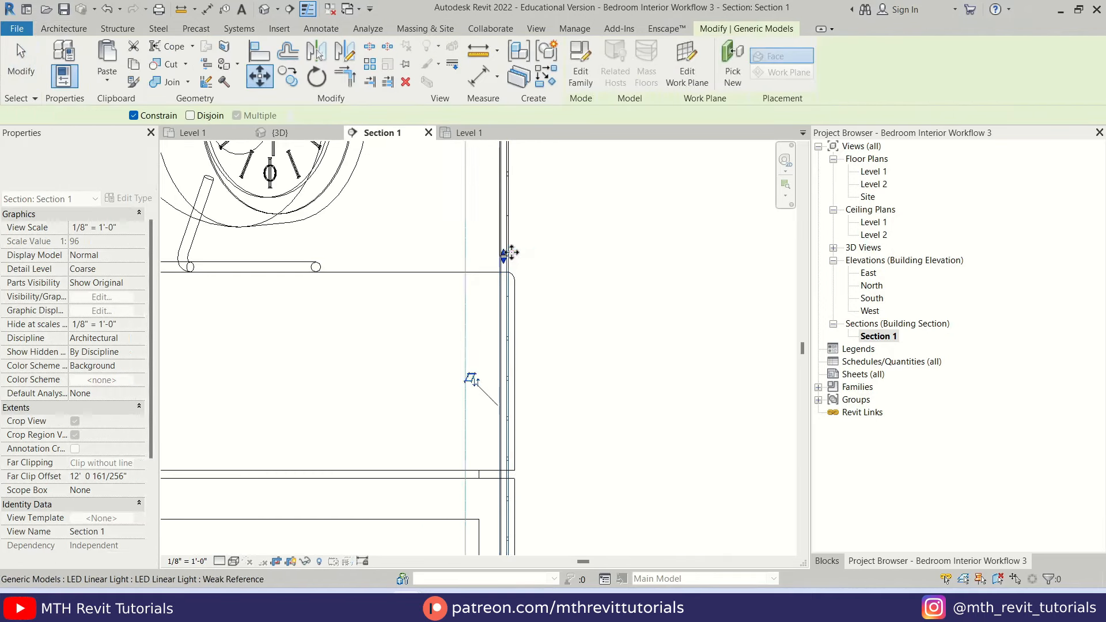
{"action": "key", "text": "Escape"}
{"action": "key", "text": "Escape"}
Resume Enscape live updates and switch to Enscape to examine the lighting along both wall panel edges
{"action": "scroll", "coordinate": [468, 262], "scroll_direction": "down", "scroll_amount": 9}
{"action": "middle_click_drag", "start_coordinate": [542, 236], "coordinate": [474, 375]}
{"action": "scroll", "coordinate": [473, 374], "scroll_direction": "down", "scroll_amount": 2}
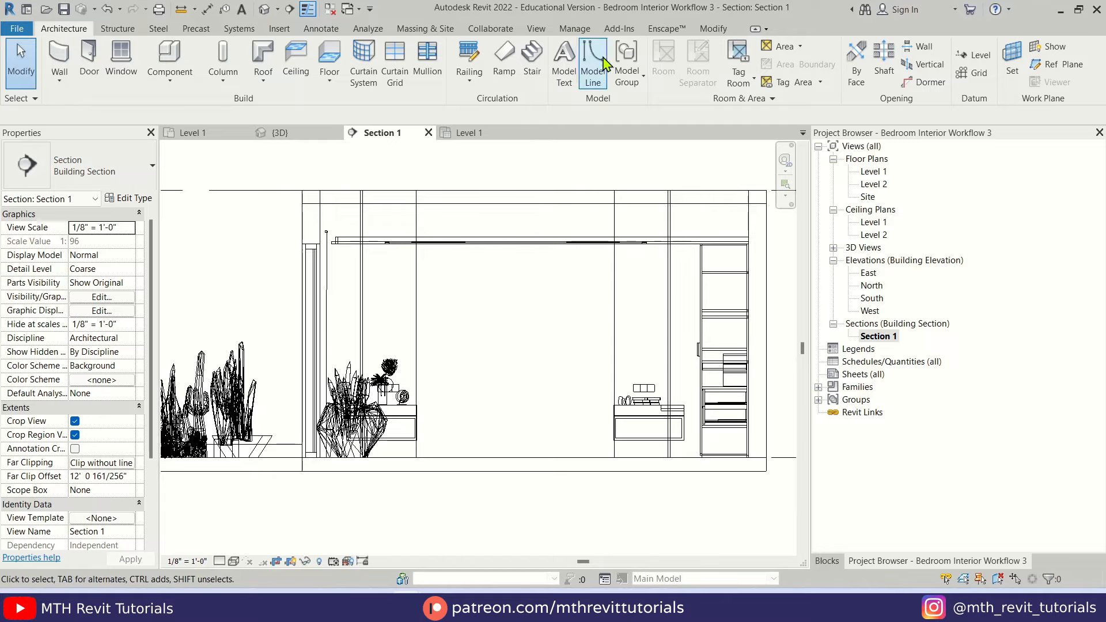
{"action": "left_click", "coordinate": [666, 29]}
{"action": "left_click", "coordinate": [26, 67]}
{"action": "mouse_move", "coordinate": [401, 582]}
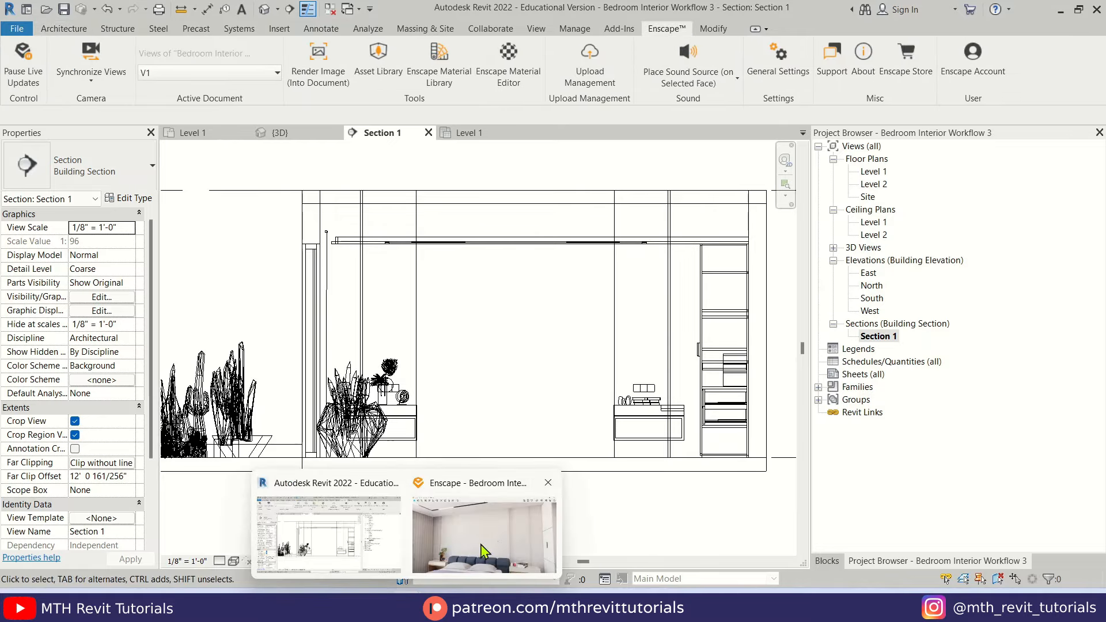
{"action": "left_click", "coordinate": [495, 536]}
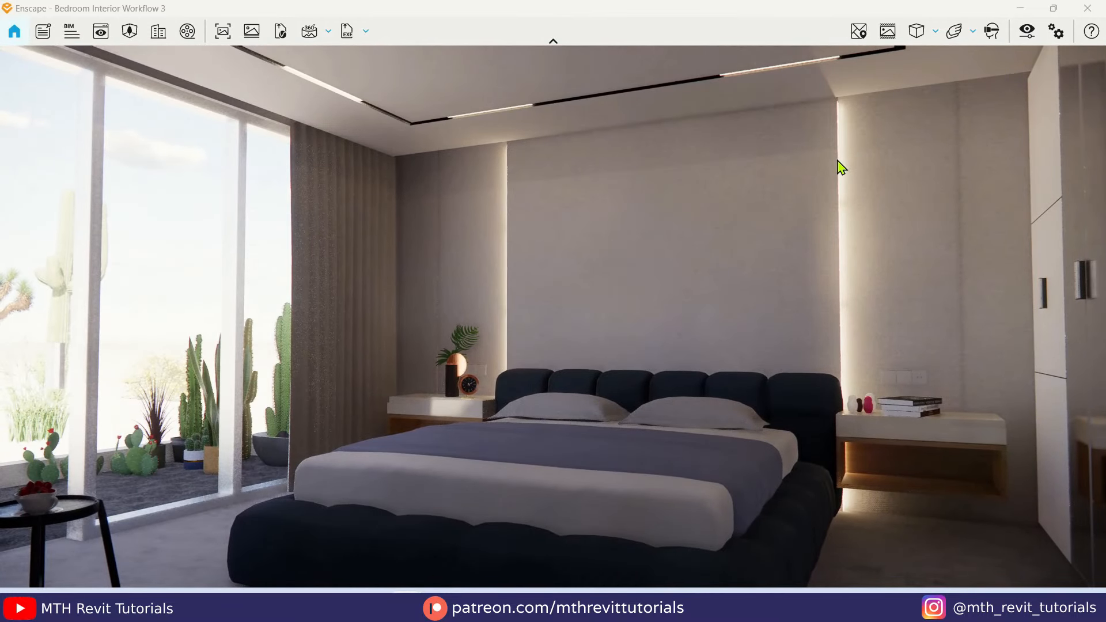
Return to Revit and stretch the top LED light on each panel edge slightly upward into the ceiling
{"action": "left_click", "coordinate": [1020, 8]}
{"action": "scroll", "coordinate": [617, 284], "scroll_direction": "up", "scroll_amount": 5}
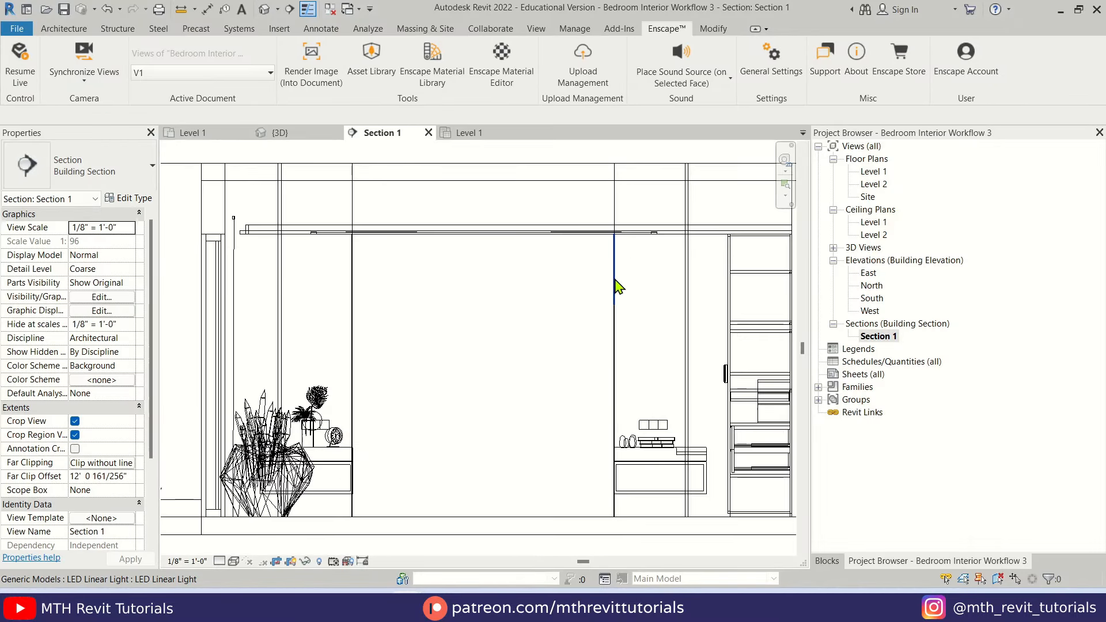
{"action": "left_click", "coordinate": [626, 249]}
{"action": "scroll", "coordinate": [730, 332], "scroll_direction": "down", "scroll_amount": 2}
{"action": "left_click", "coordinate": [731, 331]}
{"action": "scroll", "coordinate": [731, 331], "scroll_direction": "down", "scroll_amount": 2}
{"action": "middle_click_drag", "start_coordinate": [390, 333], "coordinate": [630, 334]}
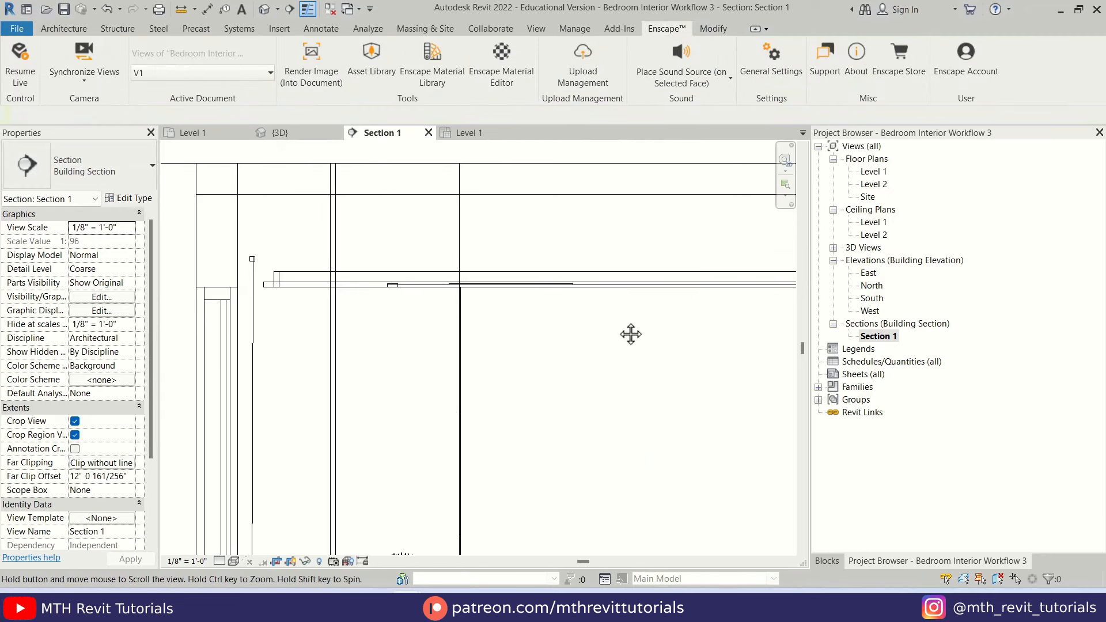
{"action": "scroll", "coordinate": [447, 291], "scroll_direction": "up", "scroll_amount": 4}
{"action": "left_click", "coordinate": [477, 311]}
{"action": "left_click_drag", "start_coordinate": [476, 280], "coordinate": [480, 272]}
{"action": "left_click", "coordinate": [506, 355]}
{"action": "scroll", "coordinate": [465, 321], "scroll_direction": "down", "scroll_amount": 4}
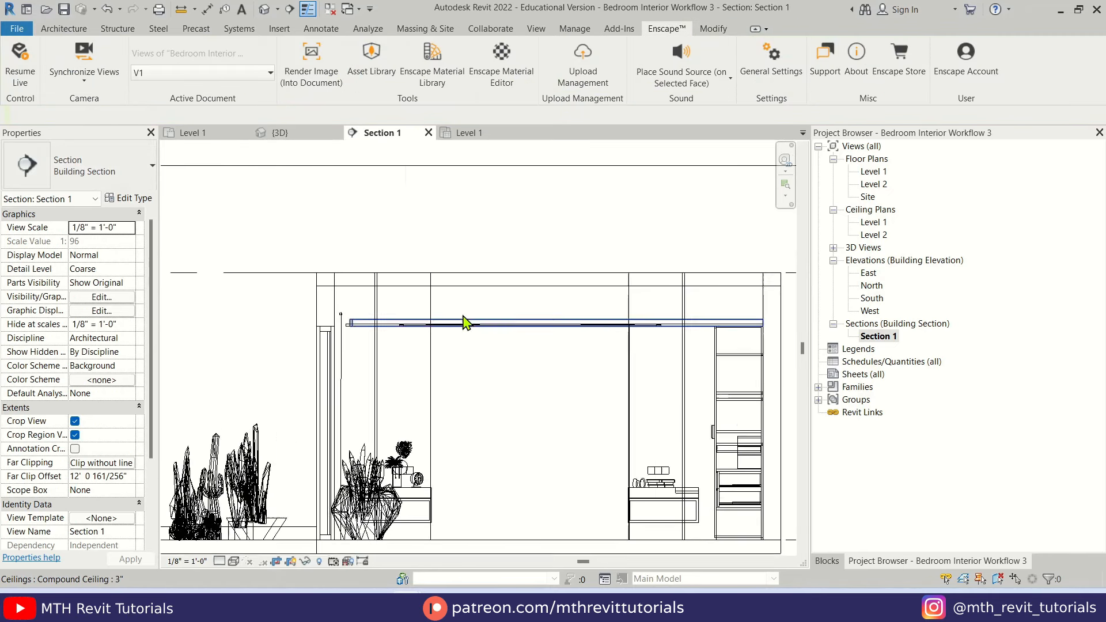
In the 3D view, end the wall panel's temporary isolation and isolate the 3" Compound Ceiling strip instead
{"action": "scroll", "coordinate": [486, 440], "scroll_direction": "up", "scroll_amount": 1}
{"action": "middle_click_drag", "start_coordinate": [459, 334], "coordinate": [455, 361]}
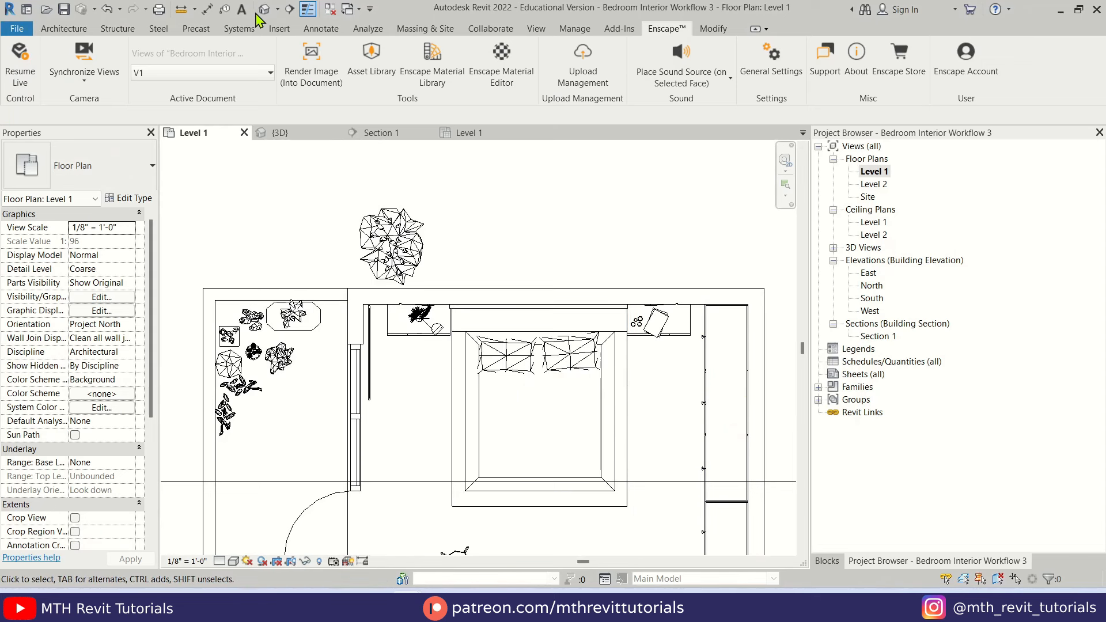
{"action": "left_click", "coordinate": [264, 9]}
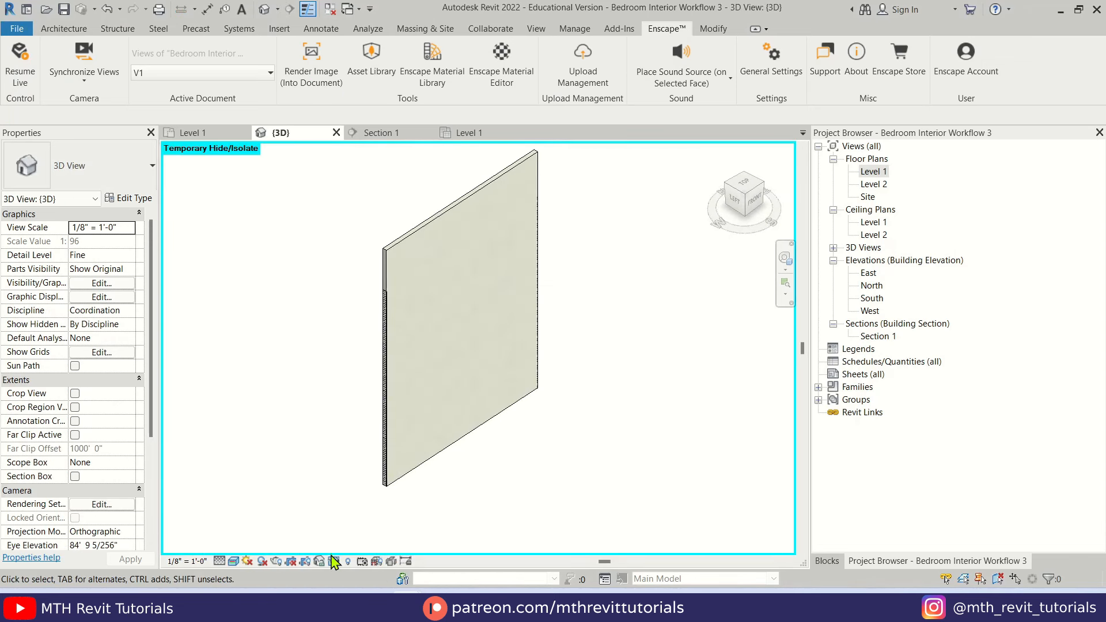
{"action": "left_click", "coordinate": [334, 562]}
{"action": "left_click", "coordinate": [369, 539]}
{"action": "left_click", "coordinate": [420, 285]}
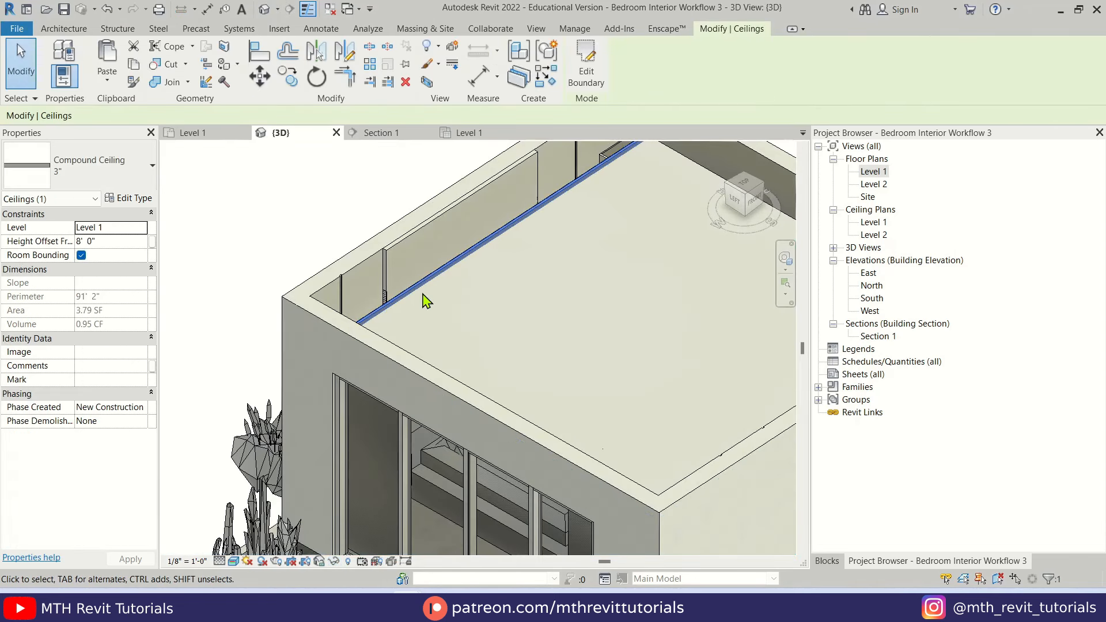
{"action": "key", "text": "h"}
{"action": "key", "text": "i"}
Place LED Linear Lights on the side faces of the isolated ceiling strip, at its far end and near the corner
{"action": "middle_click_drag", "start_coordinate": [513, 477], "coordinate": [576, 463], "text": "shift"}
{"action": "scroll", "coordinate": [778, 483], "scroll_direction": "up", "scroll_amount": 1}
{"action": "middle_click_drag", "start_coordinate": [778, 483], "coordinate": [577, 457]}
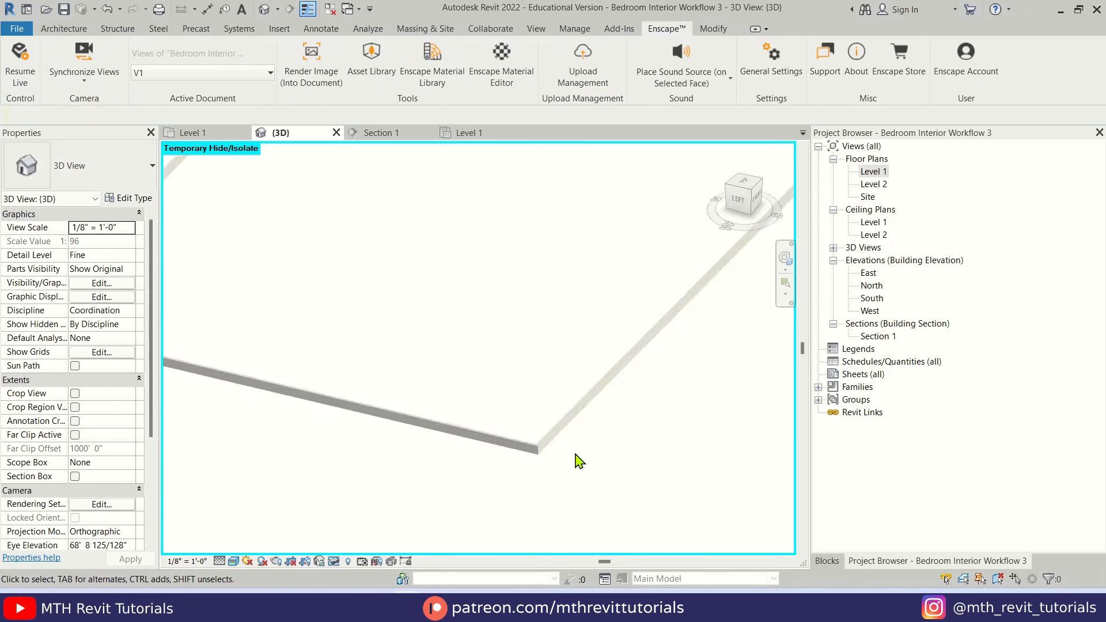
{"action": "middle_click_drag", "start_coordinate": [740, 432], "coordinate": [431, 443]}
{"action": "left_click", "coordinate": [56, 32]}
{"action": "left_click", "coordinate": [149, 57]}
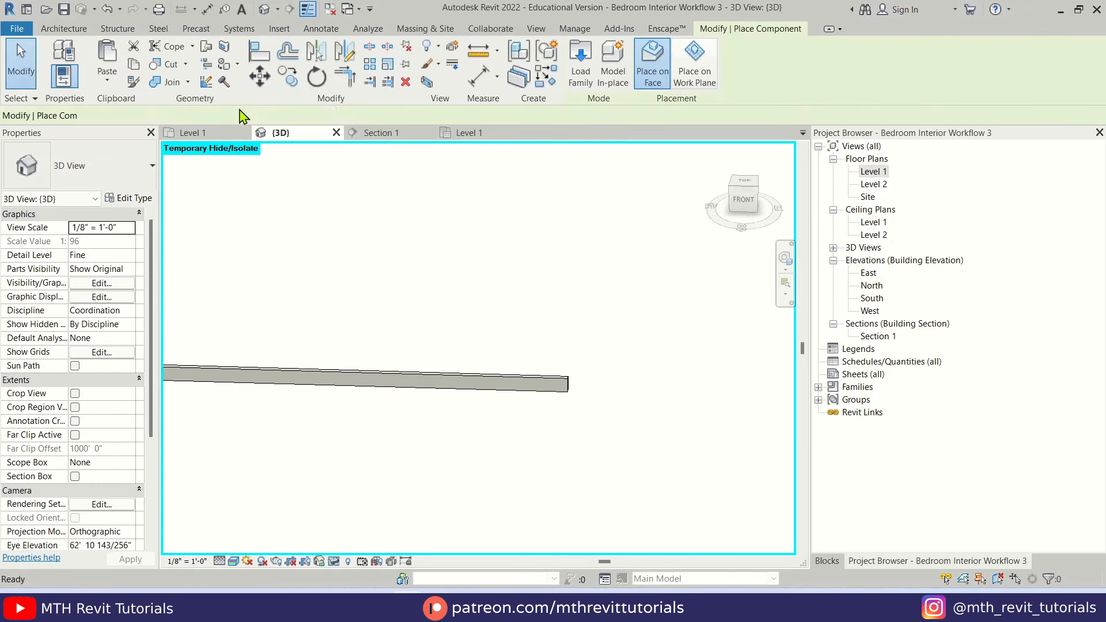
{"action": "scroll", "coordinate": [514, 380], "scroll_direction": "up", "scroll_amount": 1}
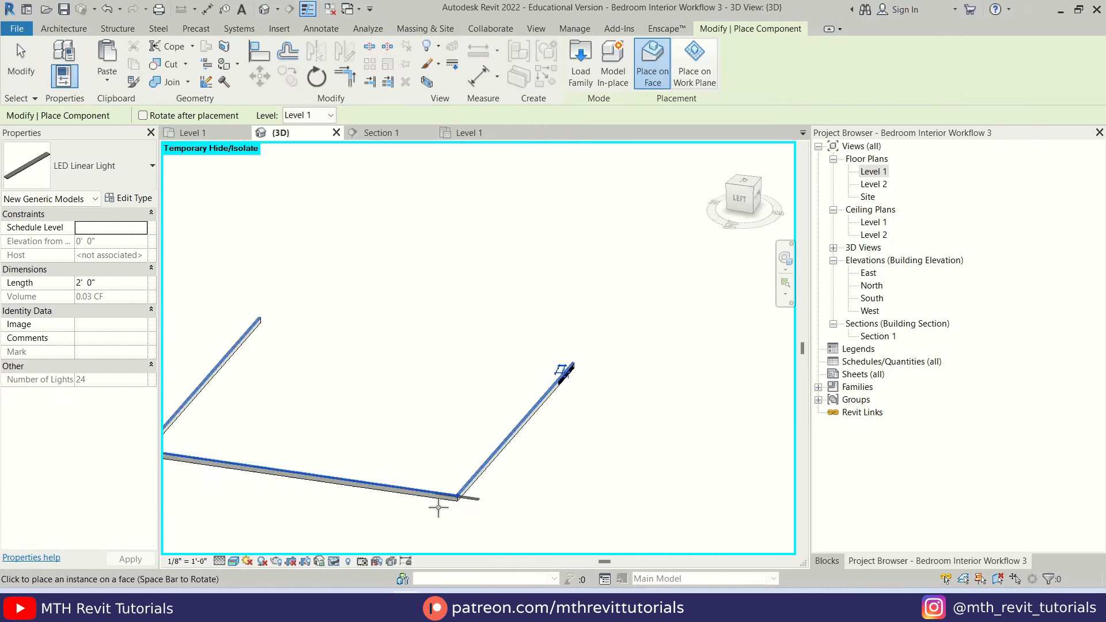
{"action": "scroll", "coordinate": [438, 508], "scroll_direction": "up", "scroll_amount": 2}
{"action": "middle_click_drag", "start_coordinate": [513, 462], "coordinate": [375, 401], "text": "shift"}
Align the corner LED light with the ceiling strip's lower edge and corner end
{"action": "key", "text": "l"}
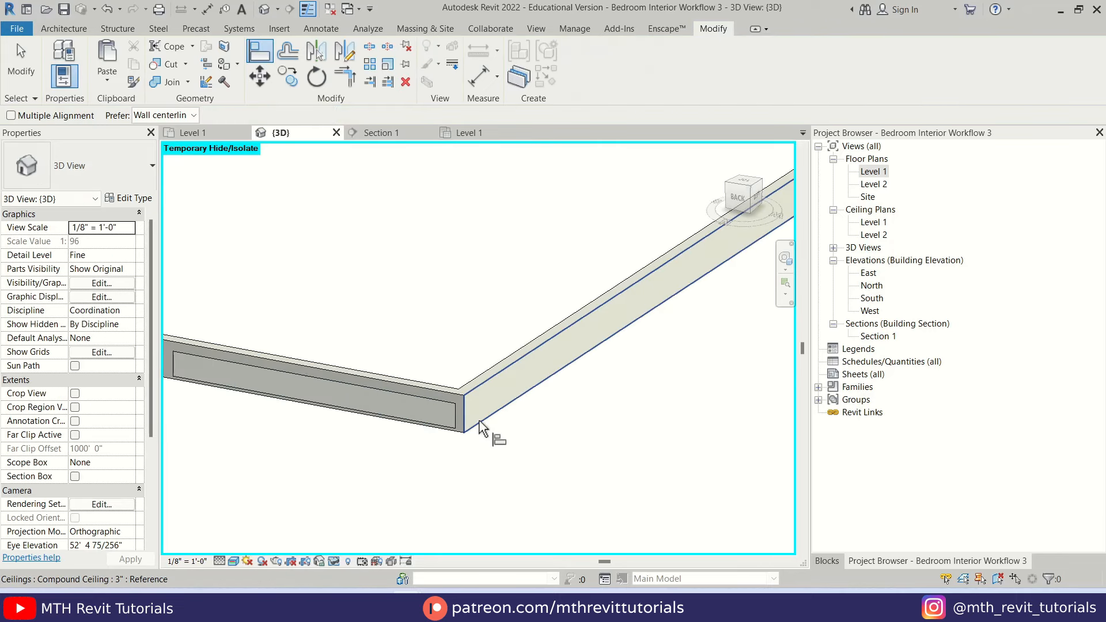
{"action": "middle_click_drag", "start_coordinate": [432, 429], "coordinate": [554, 374], "text": "shift"}
{"action": "scroll", "coordinate": [589, 324], "scroll_direction": "up", "scroll_amount": 2}
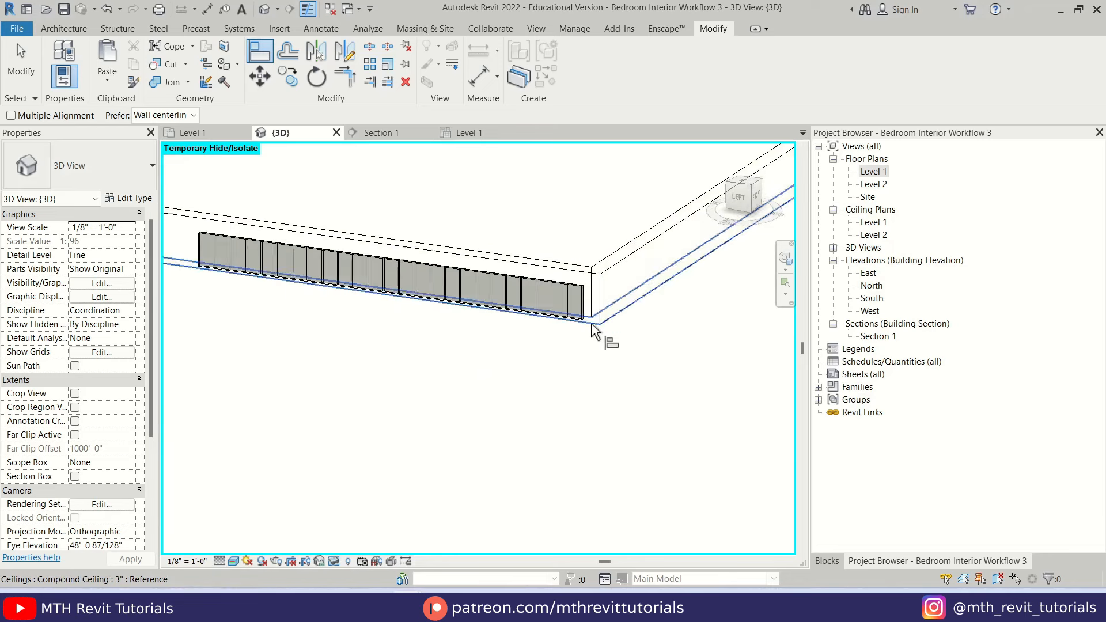
{"action": "left_click", "coordinate": [591, 323]}
{"action": "left_click", "coordinate": [578, 317]}
{"action": "left_click", "coordinate": [610, 270]}
{"action": "left_click", "coordinate": [586, 304]}
{"action": "scroll", "coordinate": [573, 337], "scroll_direction": "down", "scroll_amount": 3}
{"action": "scroll", "coordinate": [593, 297], "scroll_direction": "down", "scroll_amount": 3}
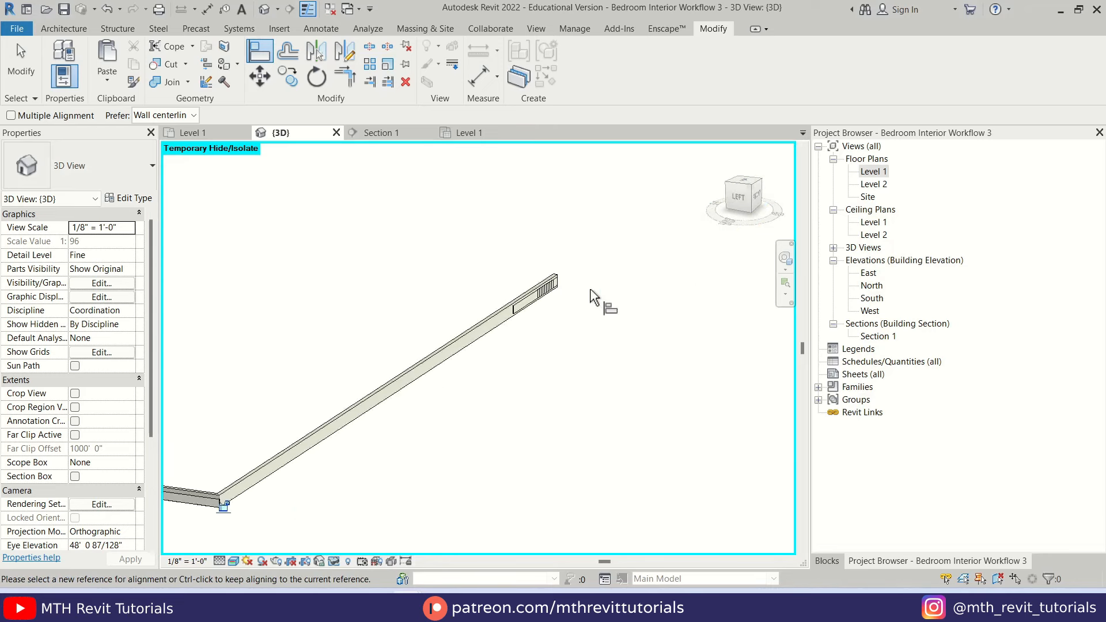
Align the LED light at the far end of the ceiling strip with the strip's end edge
{"action": "scroll", "coordinate": [546, 255], "scroll_direction": "up", "scroll_amount": 3}
{"action": "key", "text": "Escape"}
{"action": "key", "text": "Escape"}
{"action": "middle_click_drag", "start_coordinate": [589, 242], "coordinate": [514, 406], "text": "shift"}
{"action": "left_click", "coordinate": [467, 326]}
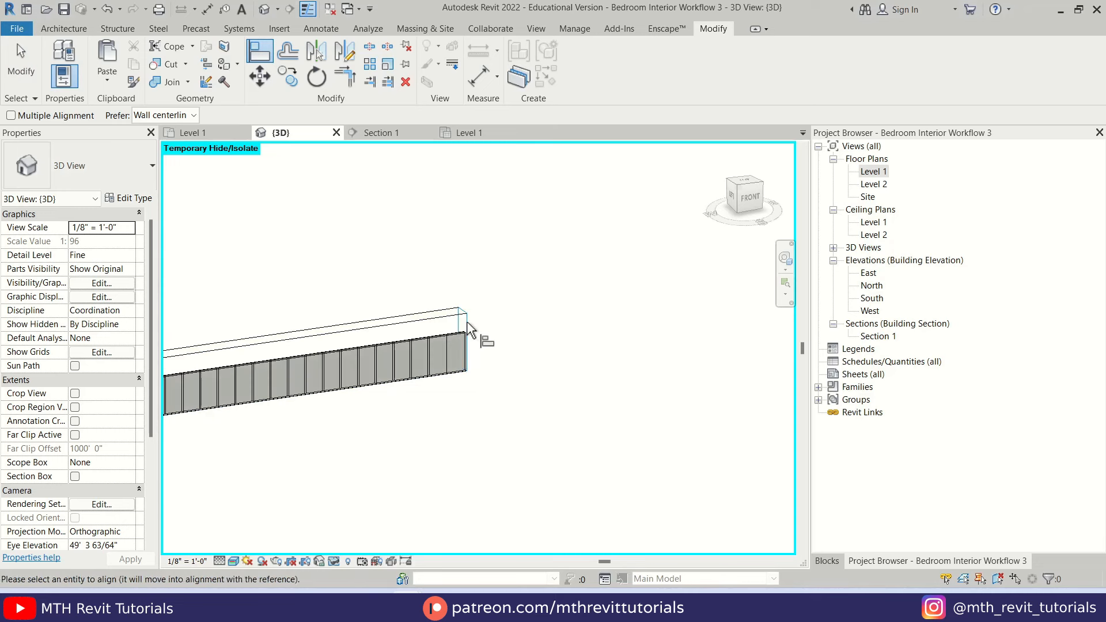
Open the Level 1 ceiling plan and copy the LED Linear Light beside the wardrobe once along the lower ceiling strip
{"action": "double_click", "coordinate": [874, 222]}
{"action": "scroll", "coordinate": [748, 457], "scroll_direction": "up", "scroll_amount": 3}
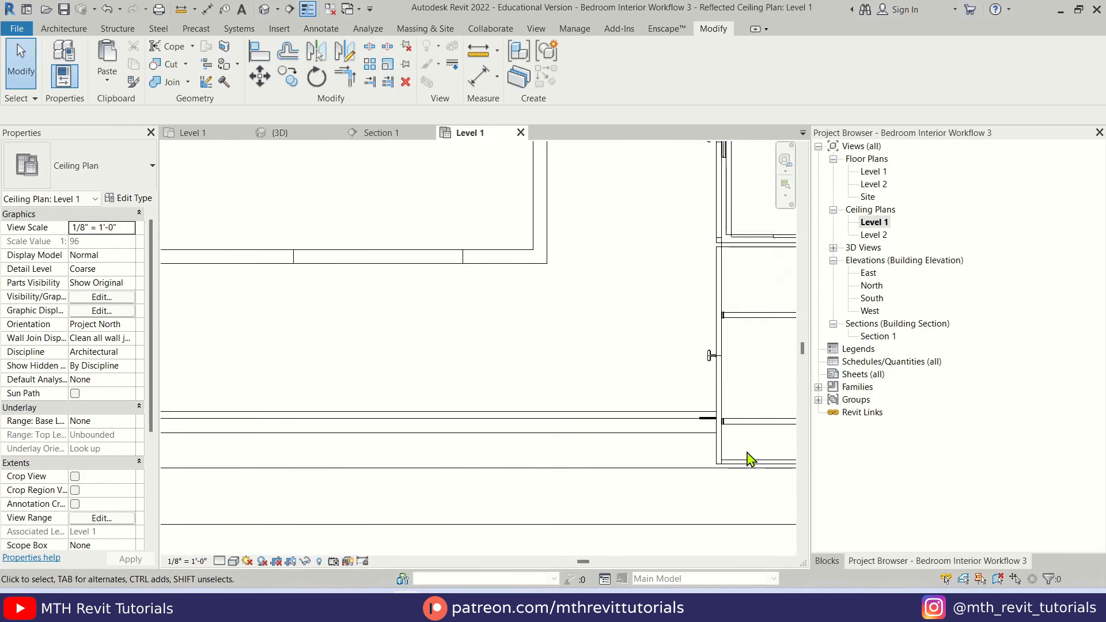
{"action": "scroll", "coordinate": [289, 383], "scroll_direction": "down", "scroll_amount": 2}
{"action": "scroll", "coordinate": [449, 403], "scroll_direction": "up", "scroll_amount": 2}
{"action": "scroll", "coordinate": [446, 402], "scroll_direction": "down", "scroll_amount": 3}
{"action": "scroll", "coordinate": [692, 415], "scroll_direction": "up", "scroll_amount": 4}
{"action": "left_click", "coordinate": [461, 405]}
{"action": "scroll", "coordinate": [438, 403], "scroll_direction": "up", "scroll_amount": 3}
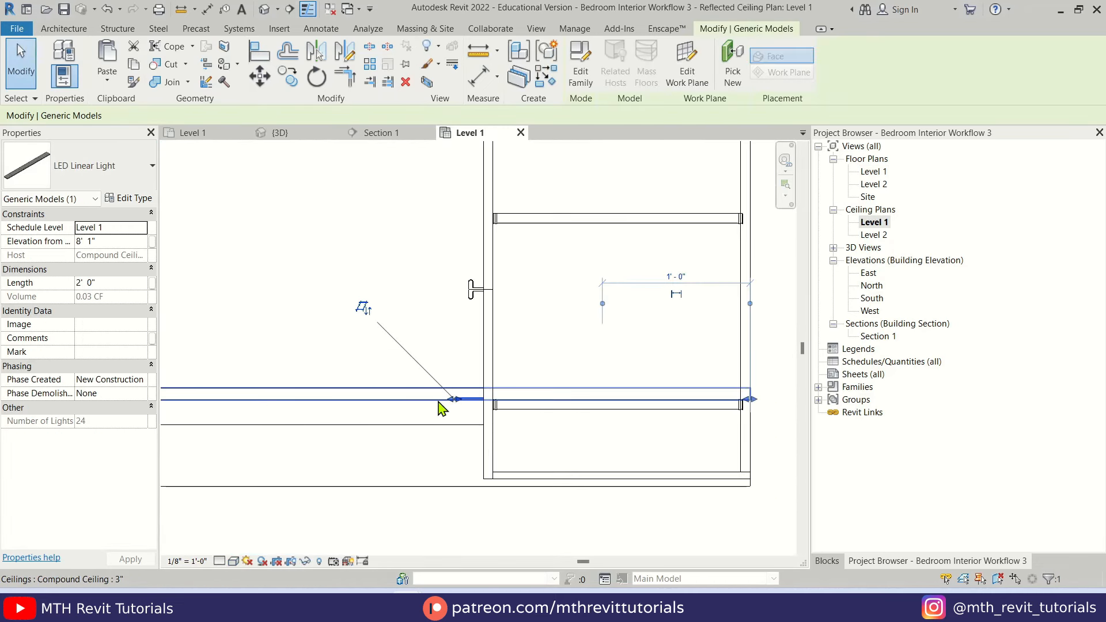
{"action": "left_click", "coordinate": [288, 76]}
{"action": "middle_click_drag", "start_coordinate": [419, 402], "coordinate": [618, 407]}
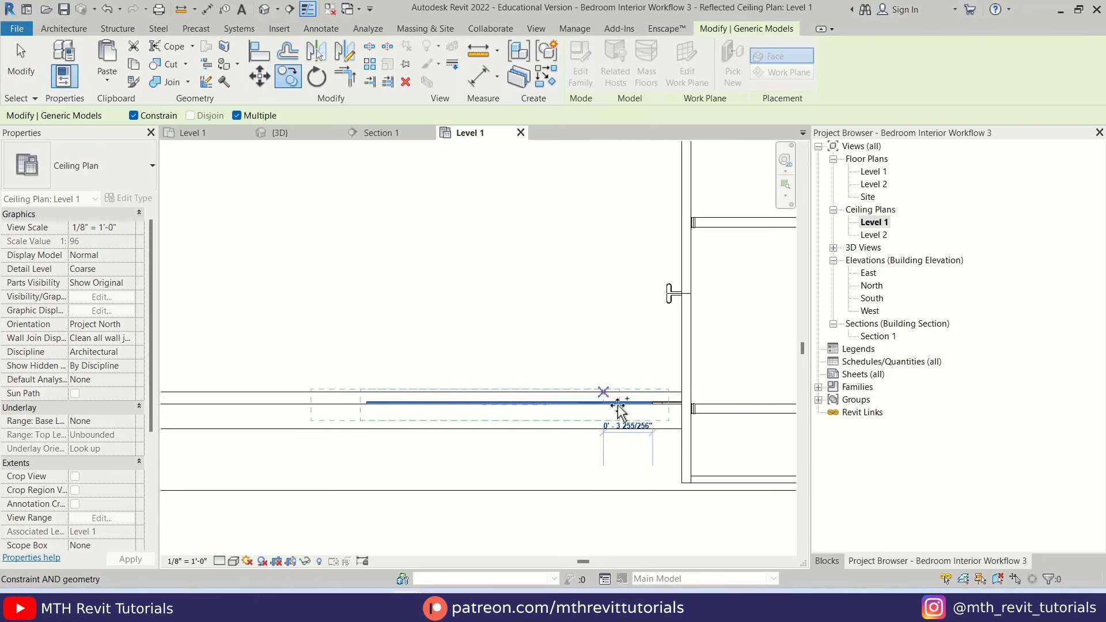
{"action": "left_click", "coordinate": [381, 406]}
Align the end of the copied LED light with the end of the original light next to it
{"action": "key", "text": "Escape"}
{"action": "scroll", "coordinate": [378, 406], "scroll_direction": "up", "scroll_amount": 5}
{"action": "middle_click_drag", "start_coordinate": [379, 406], "coordinate": [720, 408]}
{"action": "left_click", "coordinate": [259, 77]}
{"action": "left_click", "coordinate": [714, 399]}
{"action": "left_click", "coordinate": [669, 399]}
Copy the LED light end to end along the lower ceiling strip and shorten the last piece at the window-side corner
{"action": "left_click", "coordinate": [289, 77]}
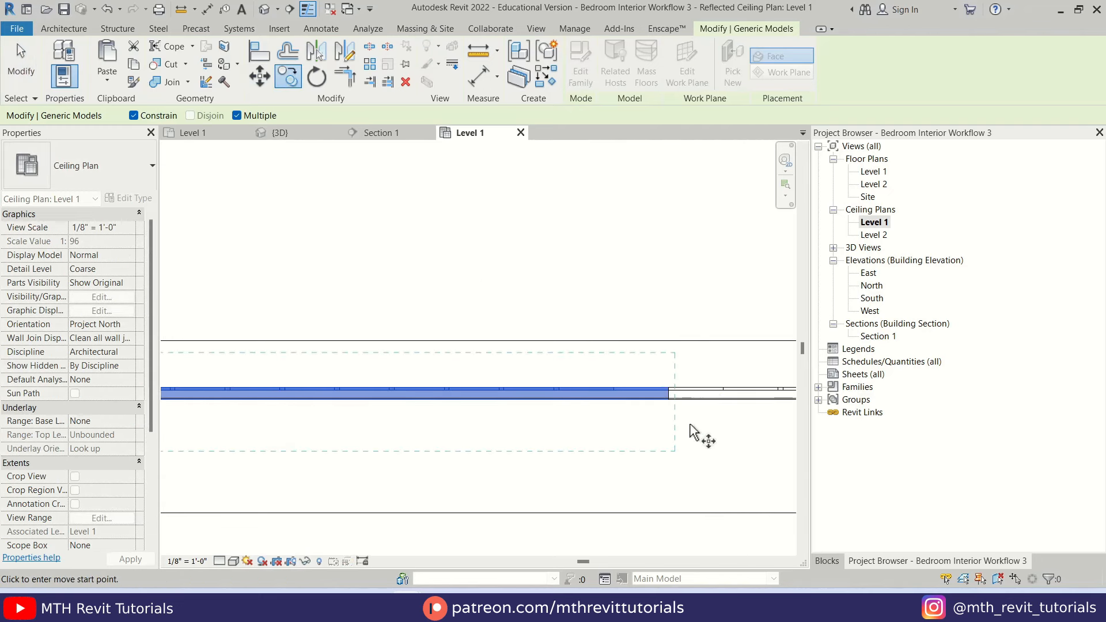
{"action": "scroll", "coordinate": [632, 415], "scroll_direction": "down", "scroll_amount": 2}
{"action": "scroll", "coordinate": [203, 412], "scroll_direction": "down", "scroll_amount": 2}
{"action": "middle_click_drag", "start_coordinate": [203, 412], "coordinate": [703, 405]}
{"action": "left_click", "coordinate": [447, 405]}
{"action": "middle_click_drag", "start_coordinate": [327, 431], "coordinate": [696, 429]}
{"action": "left_click", "coordinate": [561, 405]}
{"action": "middle_click_drag", "start_coordinate": [304, 412], "coordinate": [713, 412]}
{"action": "left_click", "coordinate": [713, 412]}
{"action": "middle_click_drag", "start_coordinate": [318, 443], "coordinate": [701, 470]}
{"action": "left_click", "coordinate": [582, 437]}
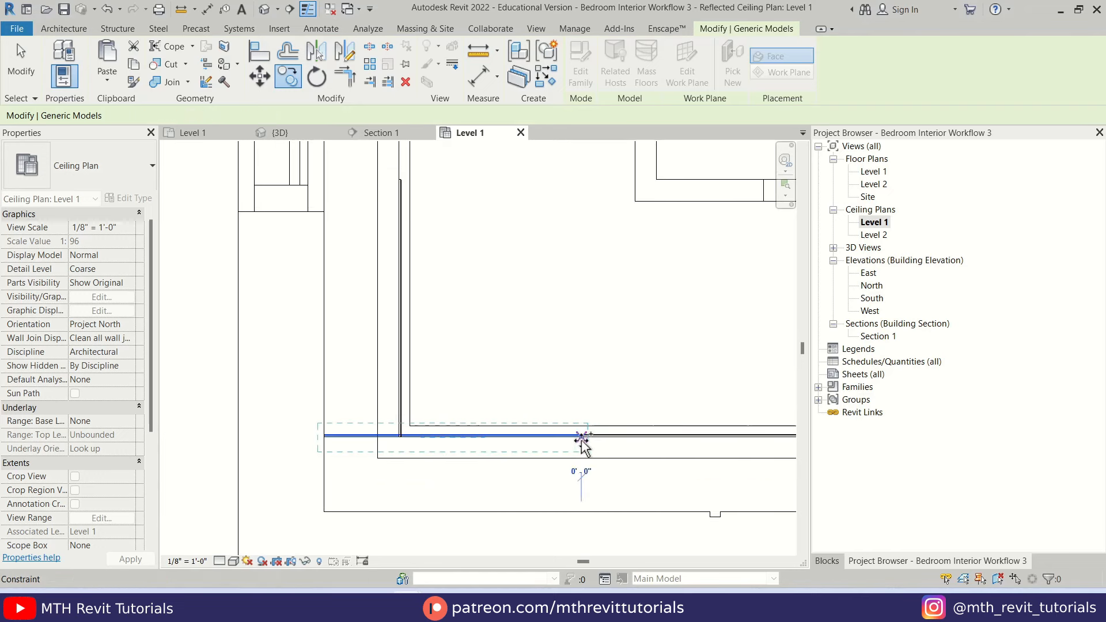
{"action": "key", "text": "Escape"}
{"action": "key", "text": "Escape"}
{"action": "left_click", "coordinate": [373, 438]}
{"action": "left_click_drag", "start_coordinate": [327, 447], "coordinate": [396, 445]}
Copy the corner LED light end to end along the window-side ceiling strip and shorten the last piece to about 9 1/2"
{"action": "scroll", "coordinate": [406, 506], "scroll_direction": "down", "scroll_amount": 2}
{"action": "left_click", "coordinate": [288, 77]}
{"action": "scroll", "coordinate": [392, 501], "scroll_direction": "up", "scroll_amount": 2}
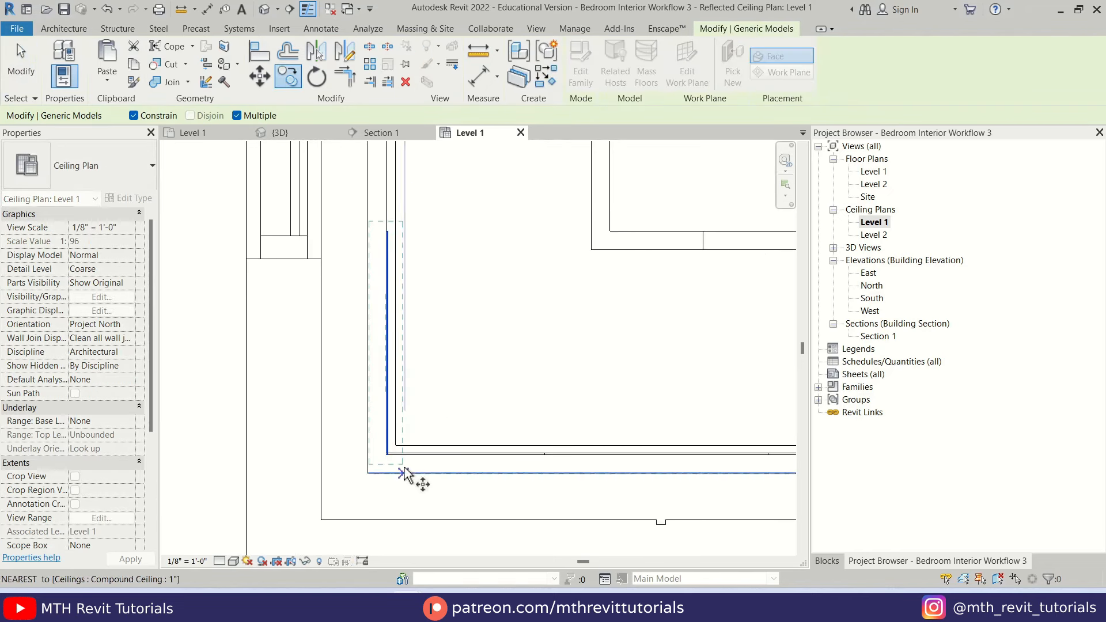
{"action": "left_click", "coordinate": [389, 233]}
{"action": "middle_click_drag", "start_coordinate": [391, 225], "coordinate": [393, 610]}
{"action": "left_click", "coordinate": [387, 399]}
{"action": "middle_click_drag", "start_coordinate": [388, 400], "coordinate": [370, 607]}
{"action": "left_click", "coordinate": [397, 382]}
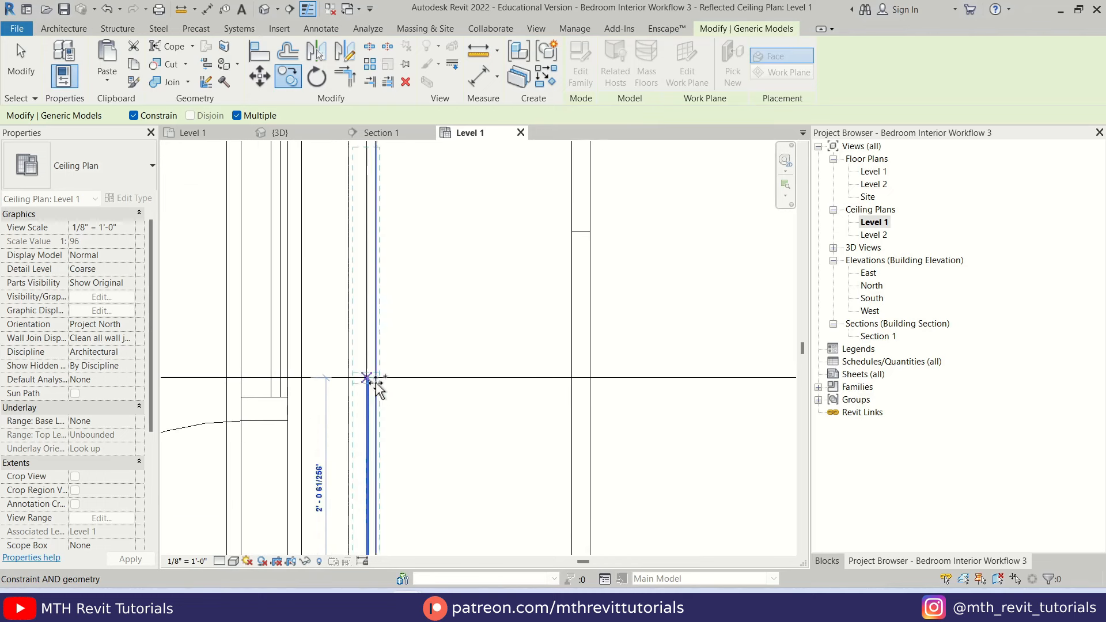
{"action": "middle_click_drag", "start_coordinate": [395, 328], "coordinate": [386, 598]}
{"action": "left_click", "coordinate": [362, 424]}
{"action": "middle_click_drag", "start_coordinate": [364, 399], "coordinate": [399, 602]}
{"action": "left_click", "coordinate": [396, 403]}
{"action": "middle_click_drag", "start_coordinate": [396, 389], "coordinate": [383, 605]}
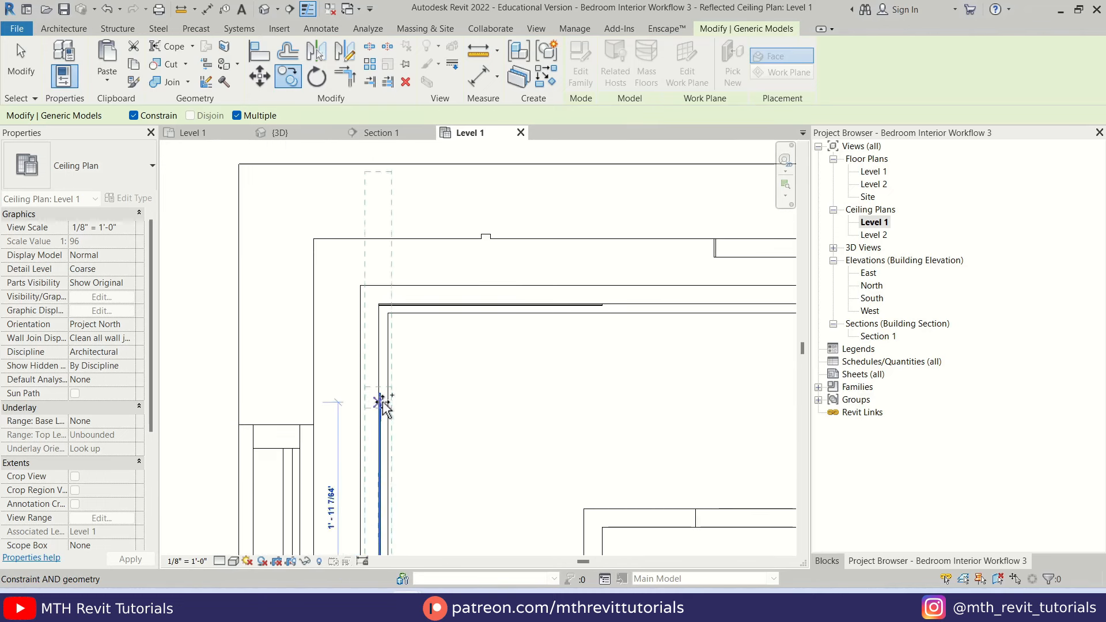
{"action": "left_click", "coordinate": [382, 398]}
{"action": "key", "text": "Escape"}
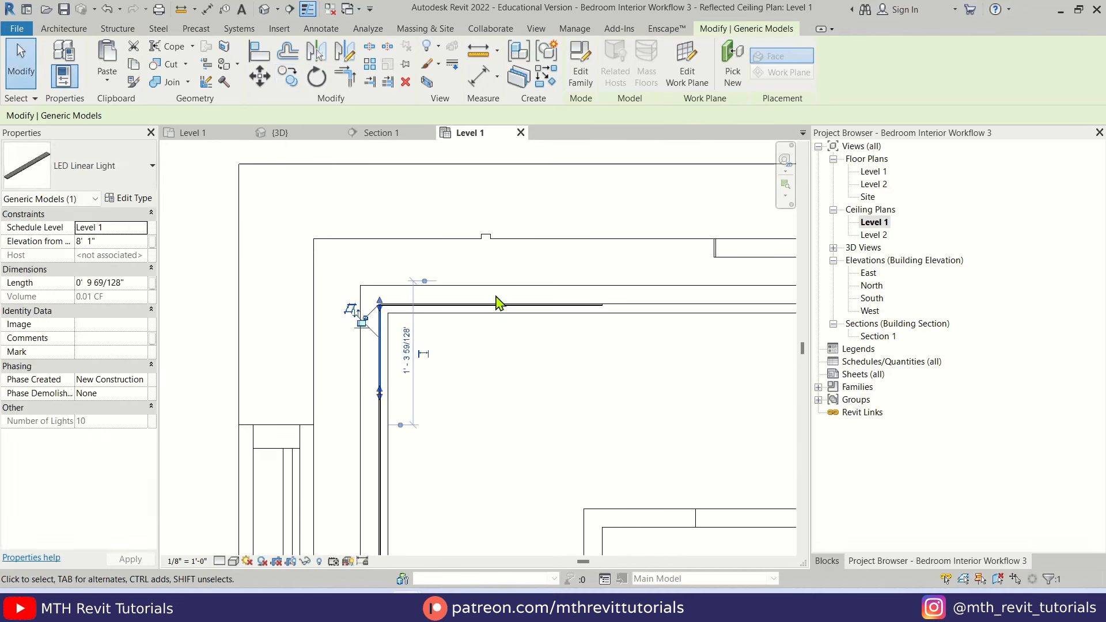
Copy the LED light end to end along the headboard-side ceiling strip from the window corner to the wardrobe
{"action": "left_click", "coordinate": [498, 304]}
{"action": "key", "text": "c"}
{"action": "key", "text": "o"}
{"action": "middle_click_drag", "start_coordinate": [605, 305], "coordinate": [91, 305]}
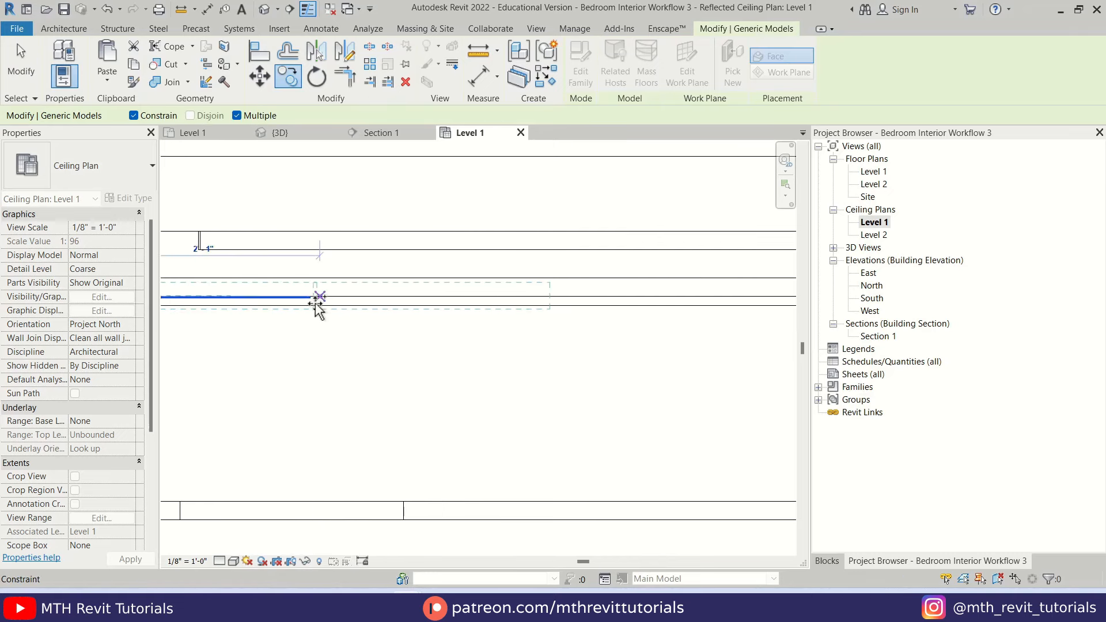
{"action": "left_click", "coordinate": [314, 305]}
{"action": "scroll", "coordinate": [315, 304], "scroll_direction": "down", "scroll_amount": 2}
{"action": "left_click", "coordinate": [479, 305]}
{"action": "scroll", "coordinate": [480, 305], "scroll_direction": "down", "scroll_amount": 1}
{"action": "middle_click_drag", "start_coordinate": [480, 304], "coordinate": [162, 305]}
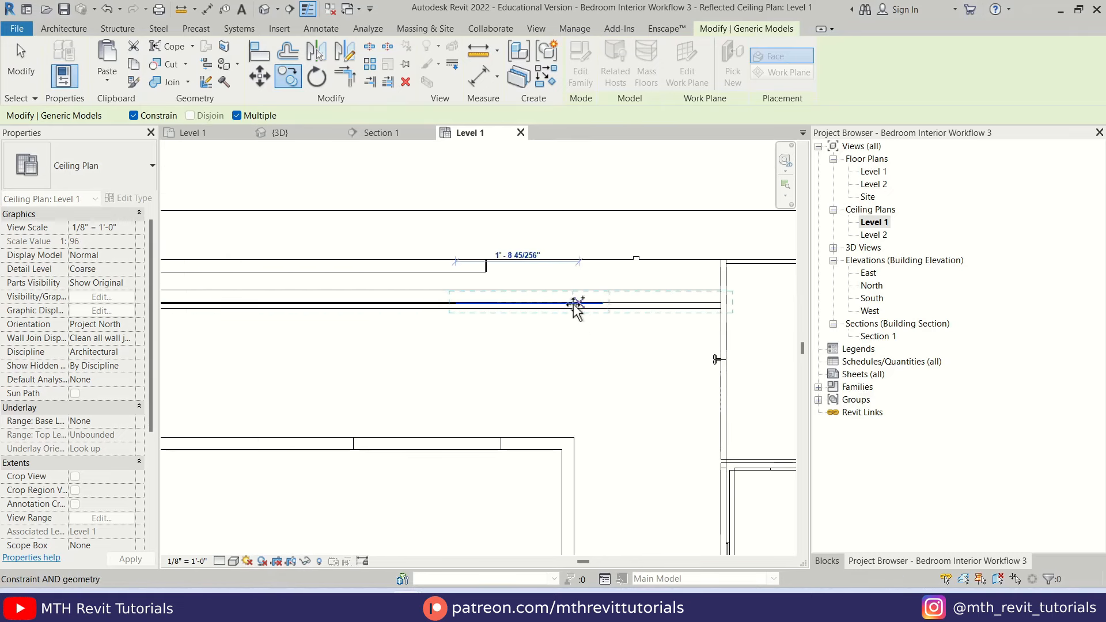
{"action": "key", "text": "Escape"}
{"action": "key", "text": "Escape"}
{"action": "scroll", "coordinate": [633, 333], "scroll_direction": "down", "scroll_amount": 4}
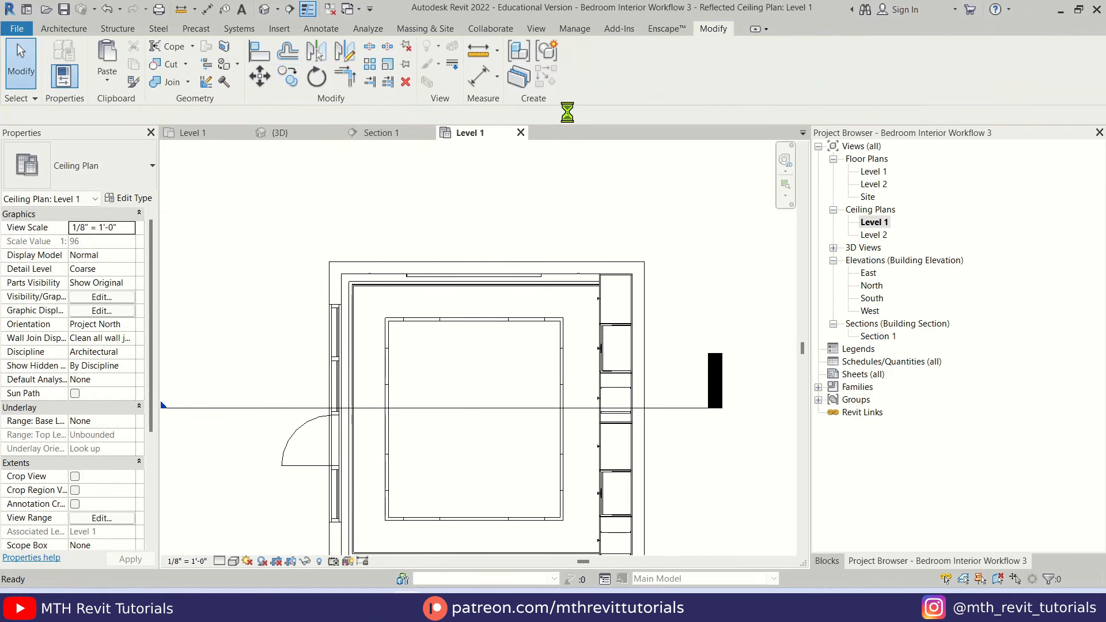
Resume Enscape live updates, inspect the bedroom's lighting in the Enscape window, and pause the updates in Revit
{"action": "left_click", "coordinate": [668, 29]}
{"action": "left_click", "coordinate": [30, 73]}
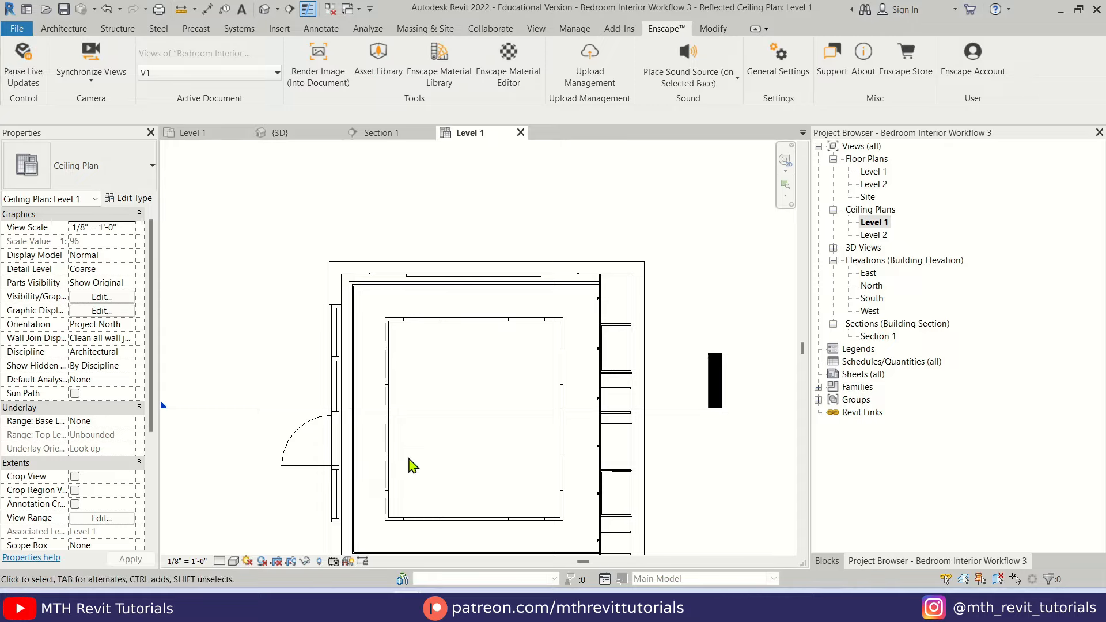
{"action": "mouse_move", "coordinate": [408, 606]}
{"action": "left_click", "coordinate": [473, 533]}
{"action": "left_click_drag", "start_coordinate": [503, 317], "coordinate": [293, 227]}
{"action": "scroll", "coordinate": [473, 302], "scroll_direction": "up", "scroll_amount": 3}
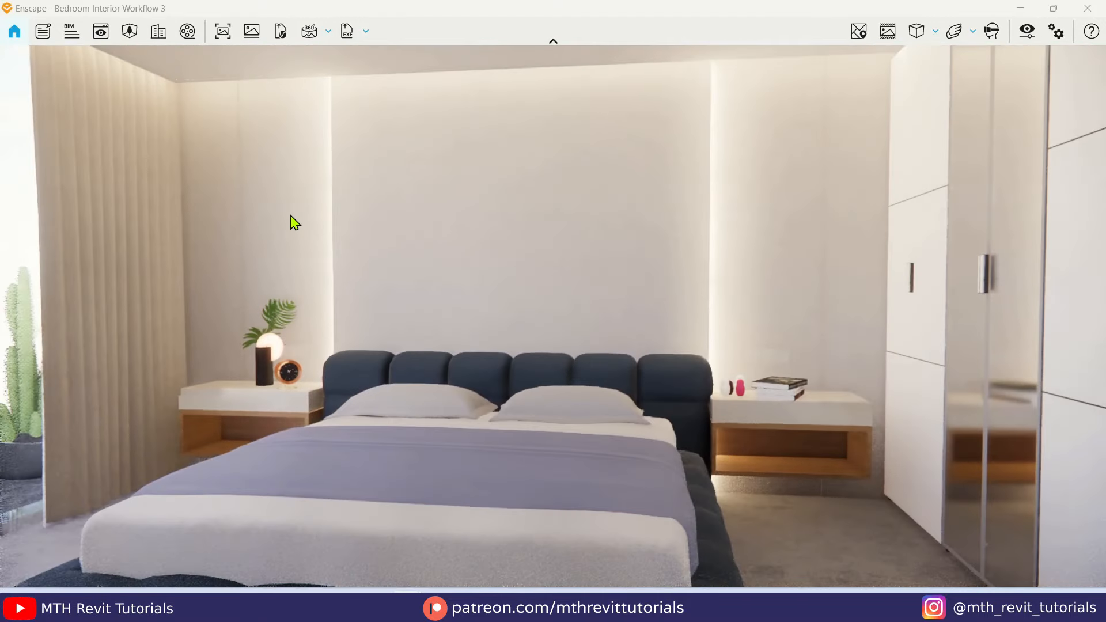
{"action": "left_click_drag", "start_coordinate": [289, 220], "coordinate": [311, 219]}
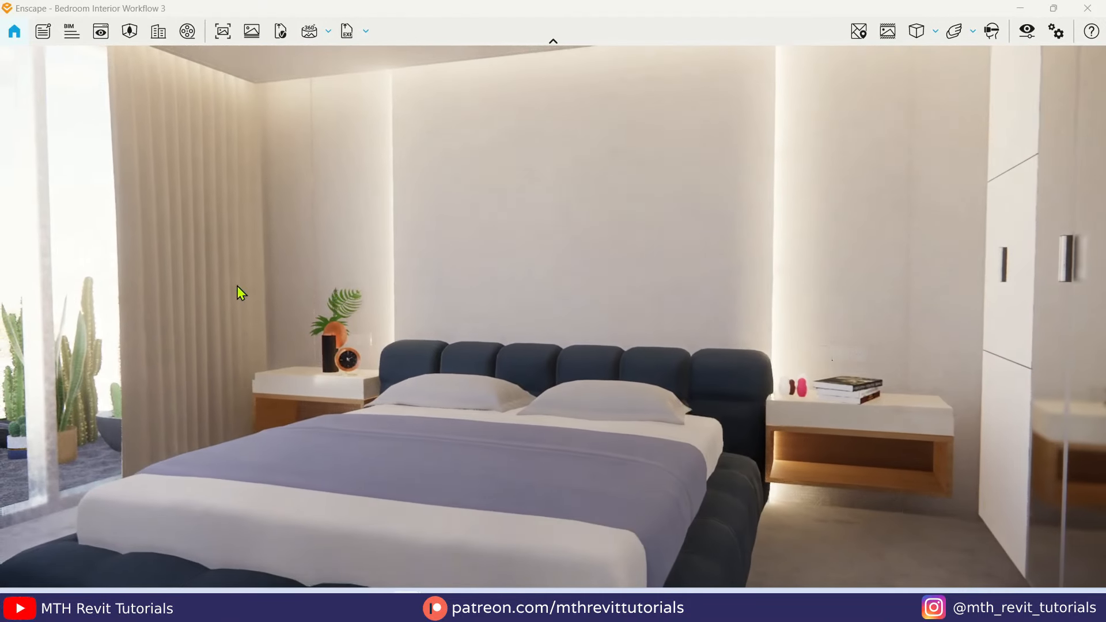
{"action": "left_click", "coordinate": [1021, 9]}
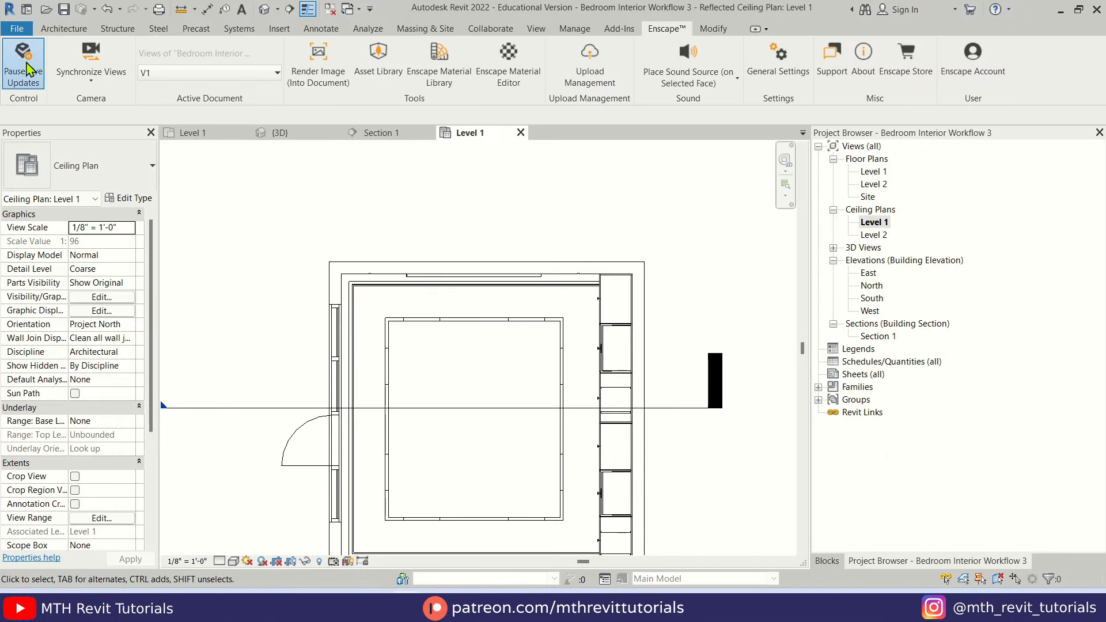
{"action": "left_click", "coordinate": [23, 64]}
In the Level 1 floor plan, rotate the plant vase on the window-side bedside table and move it toward the table's outer end
{"action": "double_click", "coordinate": [871, 171]}
{"action": "scroll", "coordinate": [549, 312], "scroll_direction": "up", "scroll_amount": 2}
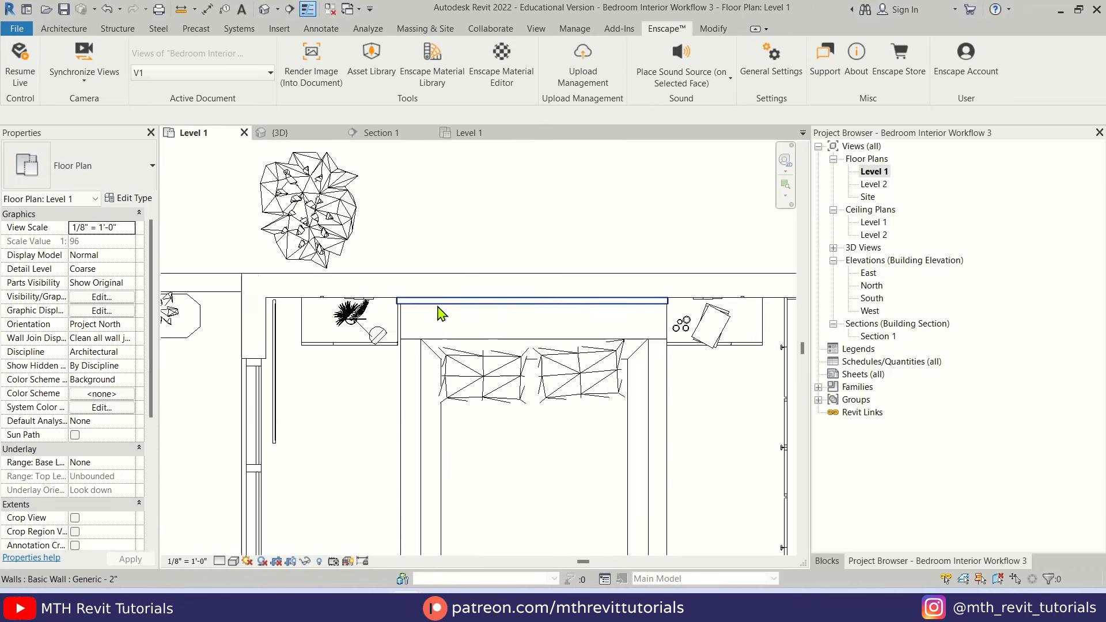
{"action": "scroll", "coordinate": [348, 306], "scroll_direction": "up", "scroll_amount": 2}
{"action": "left_click", "coordinate": [343, 312]}
{"action": "left_click", "coordinate": [317, 77]}
{"action": "left_click", "coordinate": [429, 230]}
{"action": "left_click", "coordinate": [500, 314]}
{"action": "left_click_drag", "start_coordinate": [353, 318], "coordinate": [309, 335]}
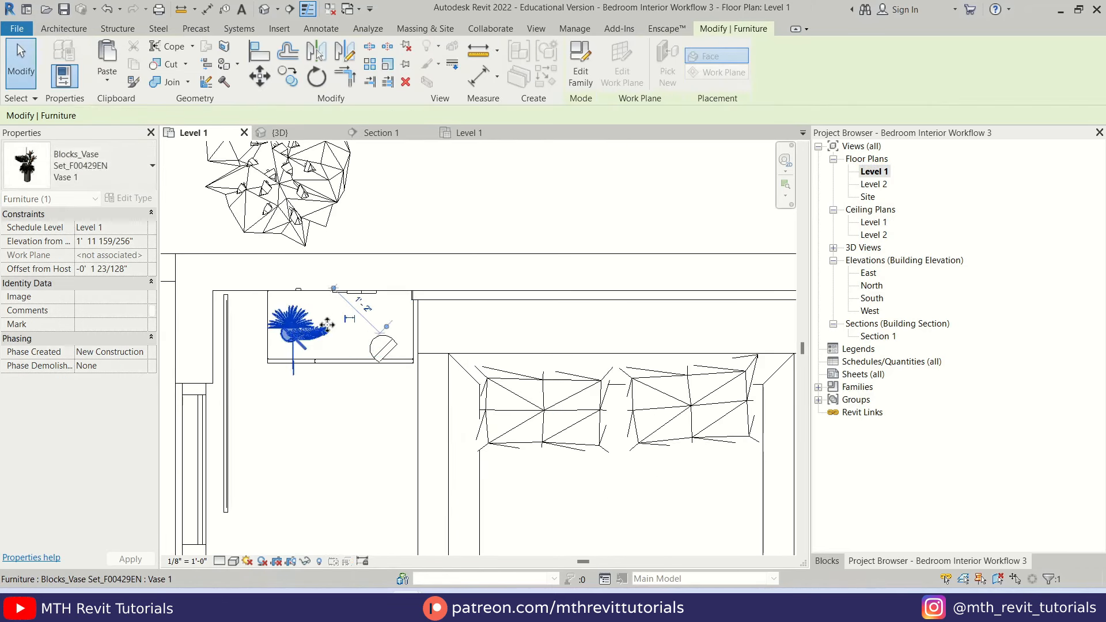
{"action": "key", "text": "Escape"}
Search the Blocks library for "pendant light" and load the Pendant Loop Lamp into the project
{"action": "left_click", "coordinate": [828, 561]}
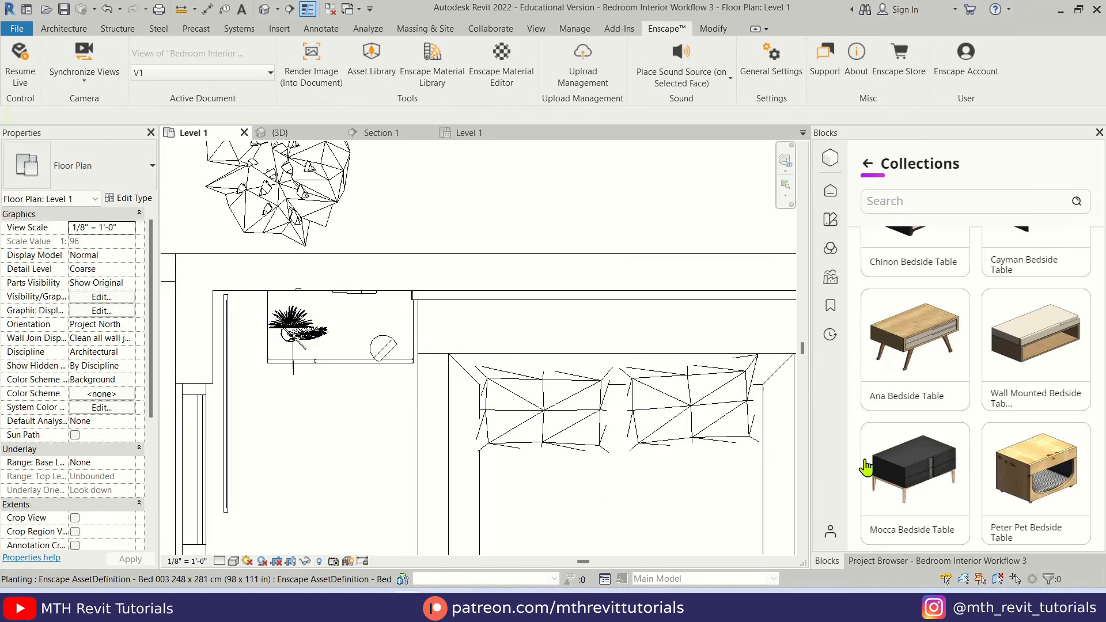
{"action": "left_click", "coordinate": [905, 203]}
{"action": "type", "text": "pendant light"}
{"action": "key", "text": "Return"}
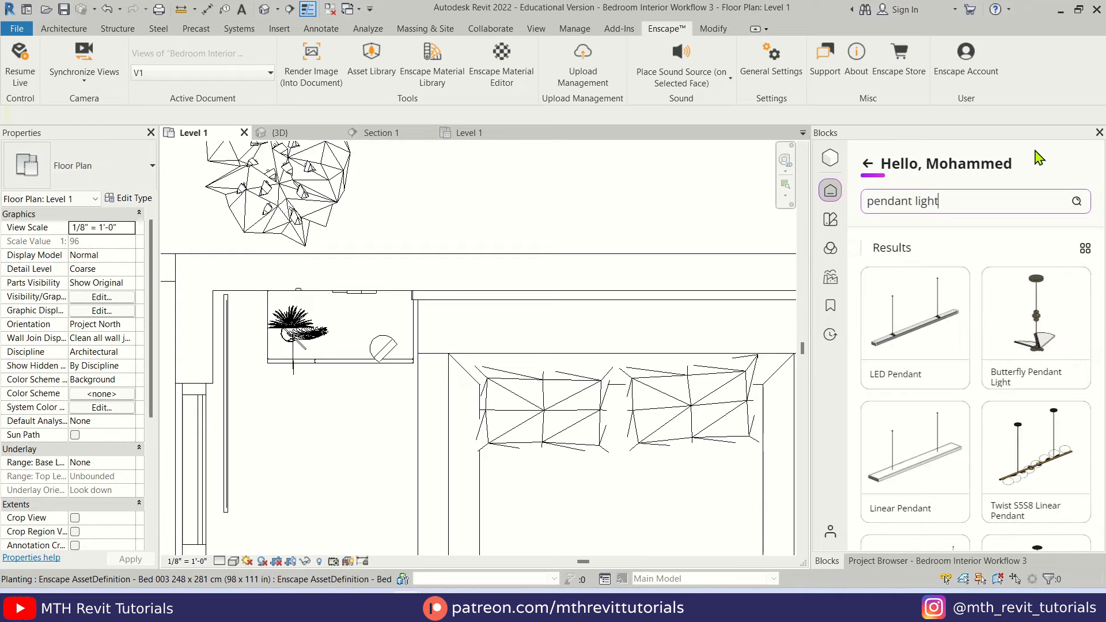
{"action": "scroll", "coordinate": [1010, 476], "scroll_direction": "down", "scroll_amount": 15}
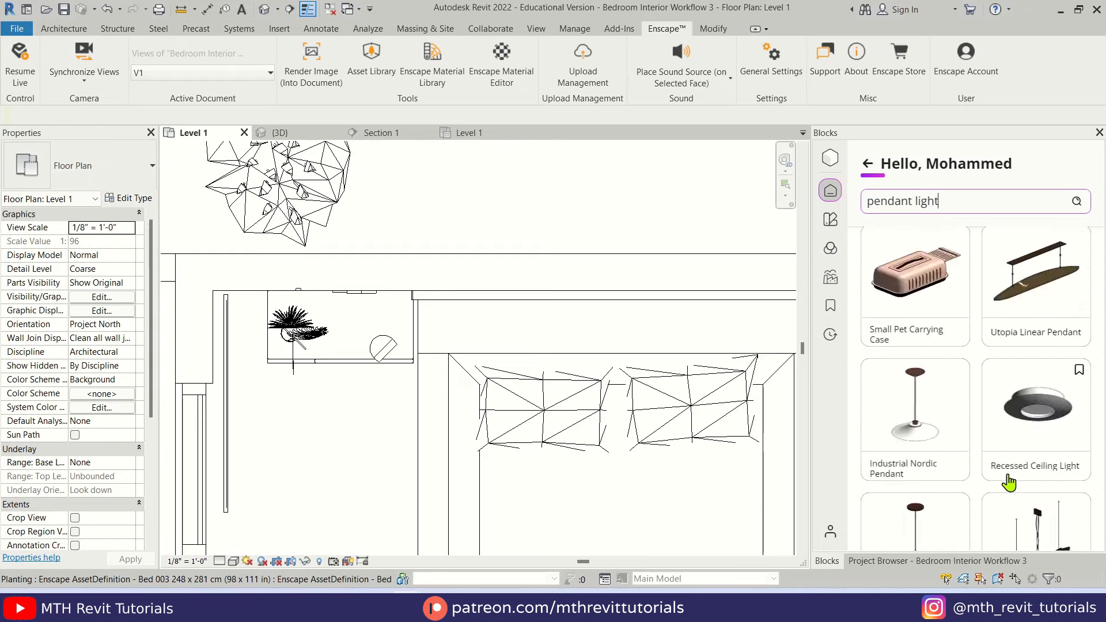
{"action": "scroll", "coordinate": [1010, 481], "scroll_direction": "down", "scroll_amount": 8}
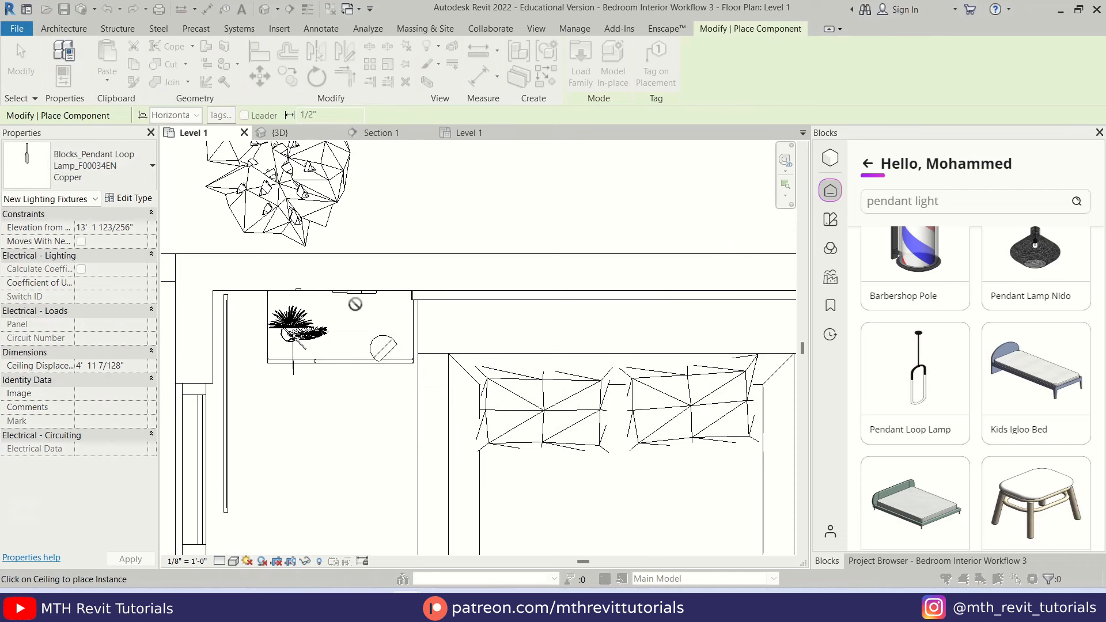
{"action": "key", "text": "Escape"}
In the Level 1 ceiling plan, place a Copper Pendant Loop Lamp on the ceiling over each bedside table
{"action": "left_click", "coordinate": [938, 561]}
{"action": "double_click", "coordinate": [876, 224]}
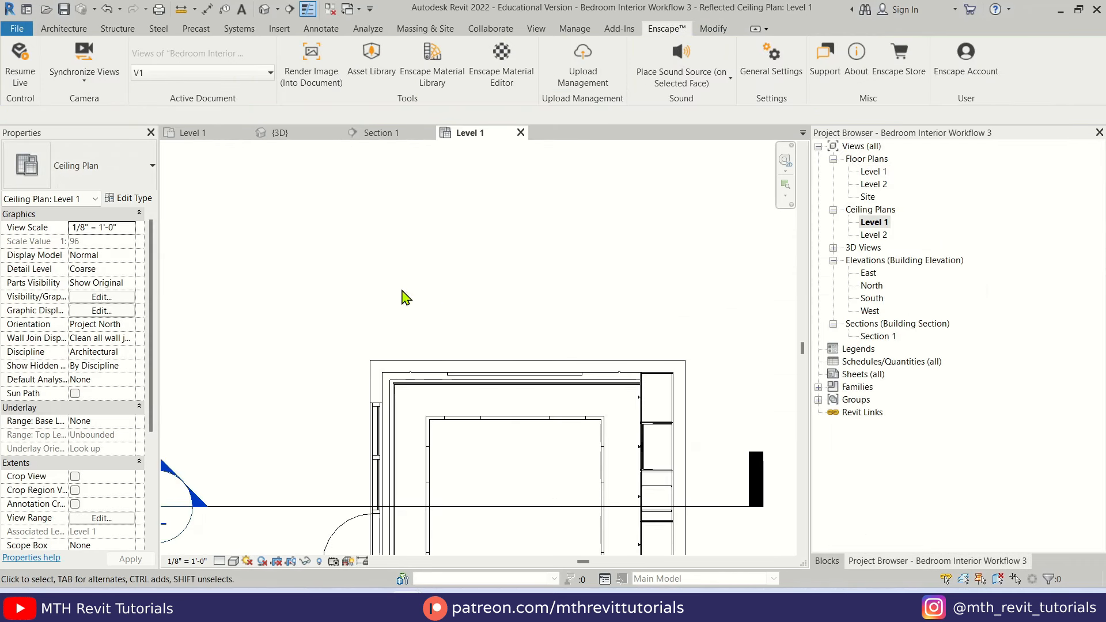
{"action": "key", "text": "c"}
{"action": "key", "text": "m"}
{"action": "scroll", "coordinate": [418, 368], "scroll_direction": "up", "scroll_amount": 4}
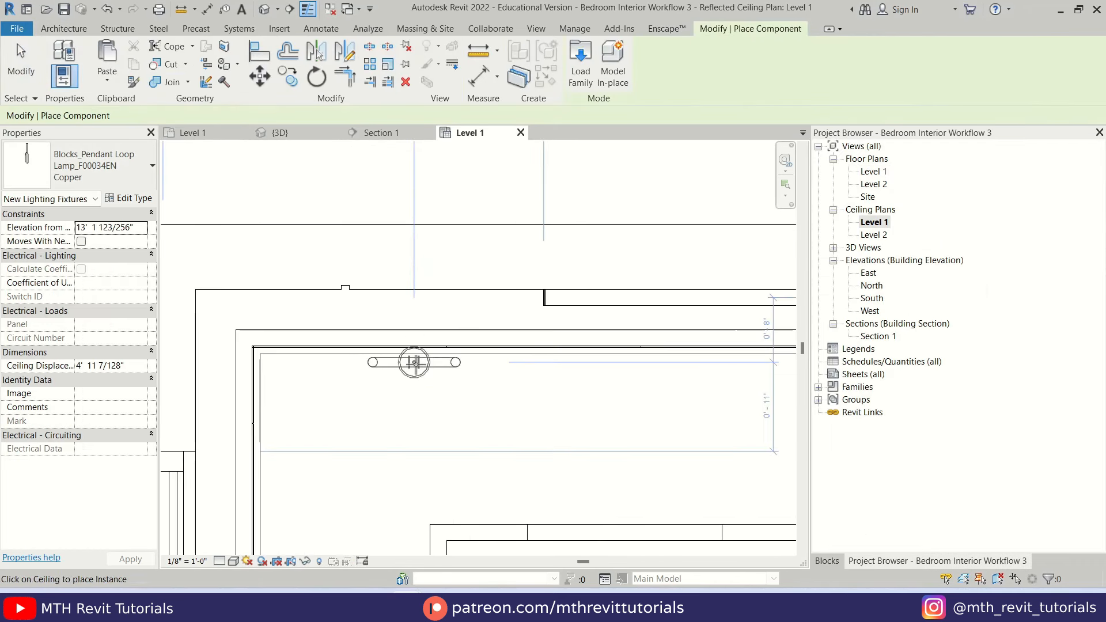
{"action": "scroll", "coordinate": [414, 362], "scroll_direction": "down", "scroll_amount": 3}
{"action": "left_click", "coordinate": [591, 379]}
{"action": "key", "text": "Escape"}
{"action": "key", "text": "Escape"}
Rotate the wardrobe-side and window-side pendant lamps in plan so their loops sit at an angle to the headboard wall
{"action": "left_click", "coordinate": [591, 379]}
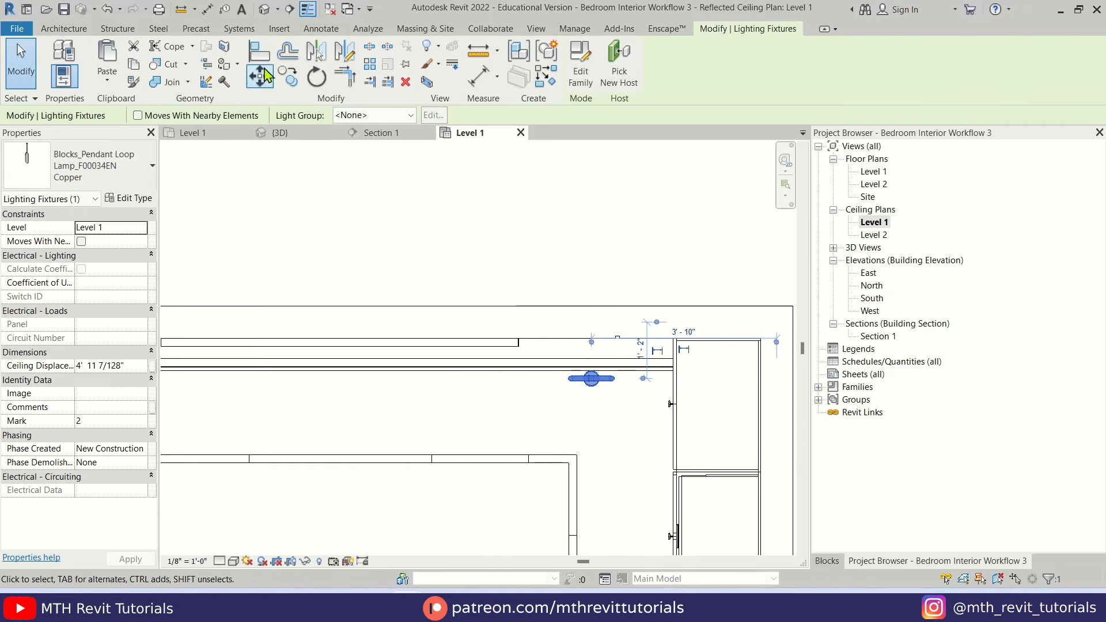
{"action": "left_click", "coordinate": [316, 76]}
{"action": "left_click", "coordinate": [724, 282]}
{"action": "left_click", "coordinate": [686, 507]}
{"action": "scroll", "coordinate": [651, 369], "scroll_direction": "down", "scroll_amount": 3}
{"action": "scroll", "coordinate": [451, 347], "scroll_direction": "up", "scroll_amount": 3}
{"action": "left_click", "coordinate": [324, 79]}
{"action": "left_click", "coordinate": [576, 361]}
{"action": "left_click", "coordinate": [553, 398]}
{"action": "left_click", "coordinate": [530, 380]}
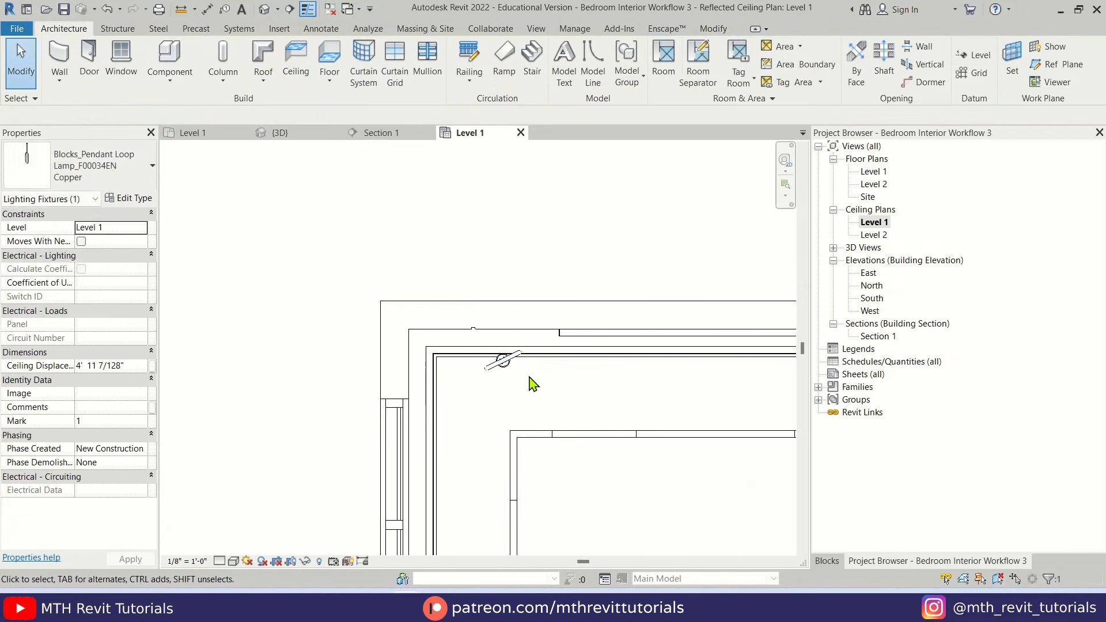
In the Section 1 view, set the Ceiling Displacement of both pendant lamps to 3' 6"
{"action": "scroll", "coordinate": [500, 300], "scroll_direction": "down", "scroll_amount": 3}
{"action": "double_click", "coordinate": [234, 409]}
{"action": "left_click", "coordinate": [394, 328]}
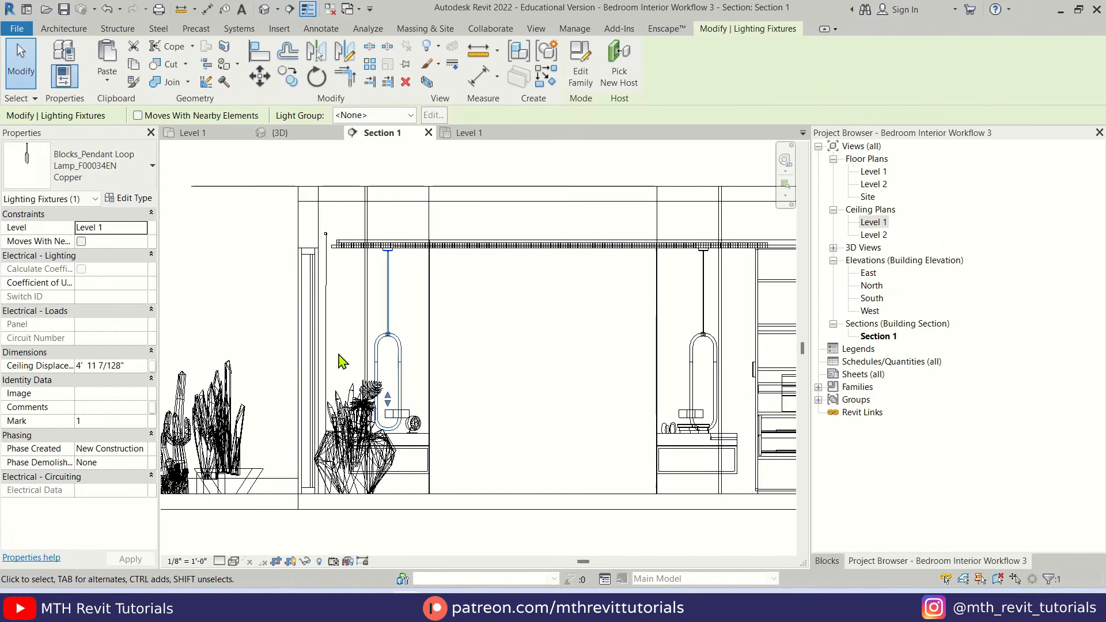
{"action": "type", "text": "3"}
{"action": "key", "text": "Return"}
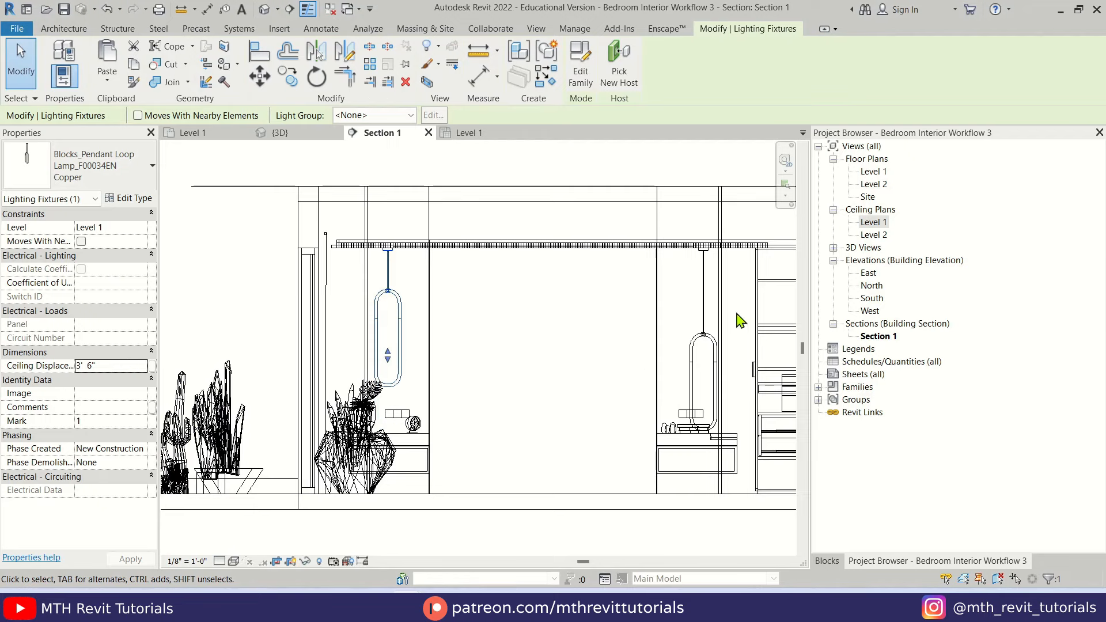
{"action": "left_click", "coordinate": [717, 346]}
{"action": "left_click", "coordinate": [52, 368]}
{"action": "type", "text": "3"}
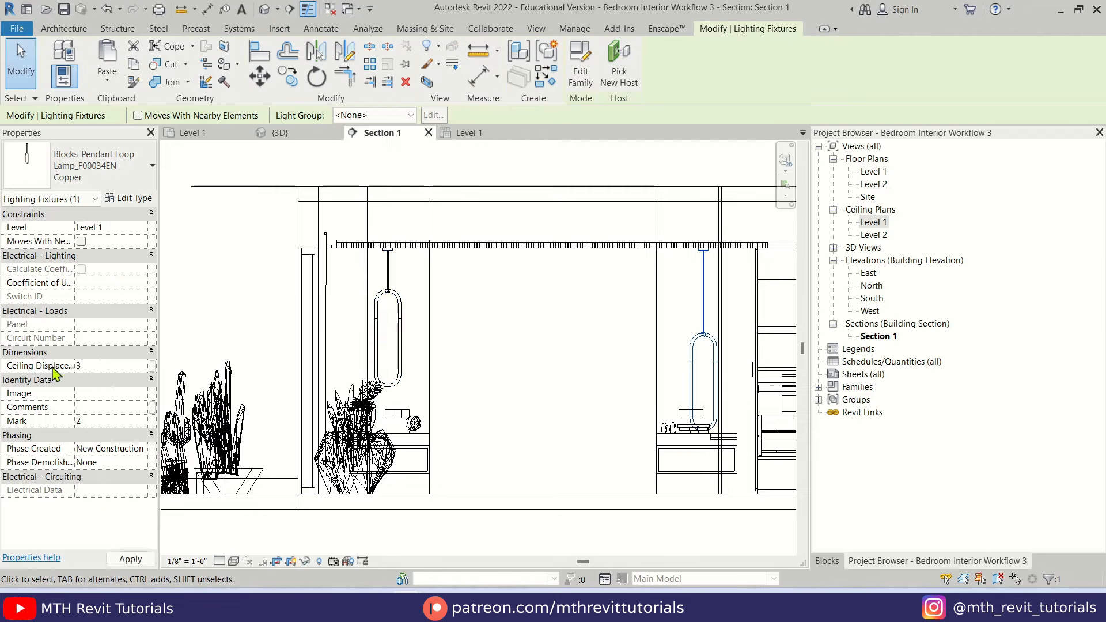
{"action": "type", "text": ".5"}
{"action": "key", "text": "Return"}
Nudge both pendant lamps inward toward the bed to position them above the bedside tables
{"action": "left_click", "coordinate": [685, 406]}
{"action": "left_click", "coordinate": [701, 296]}
{"action": "key", "text": "Left"}
{"action": "key", "text": "Left"}
{"action": "key", "text": "Left"}
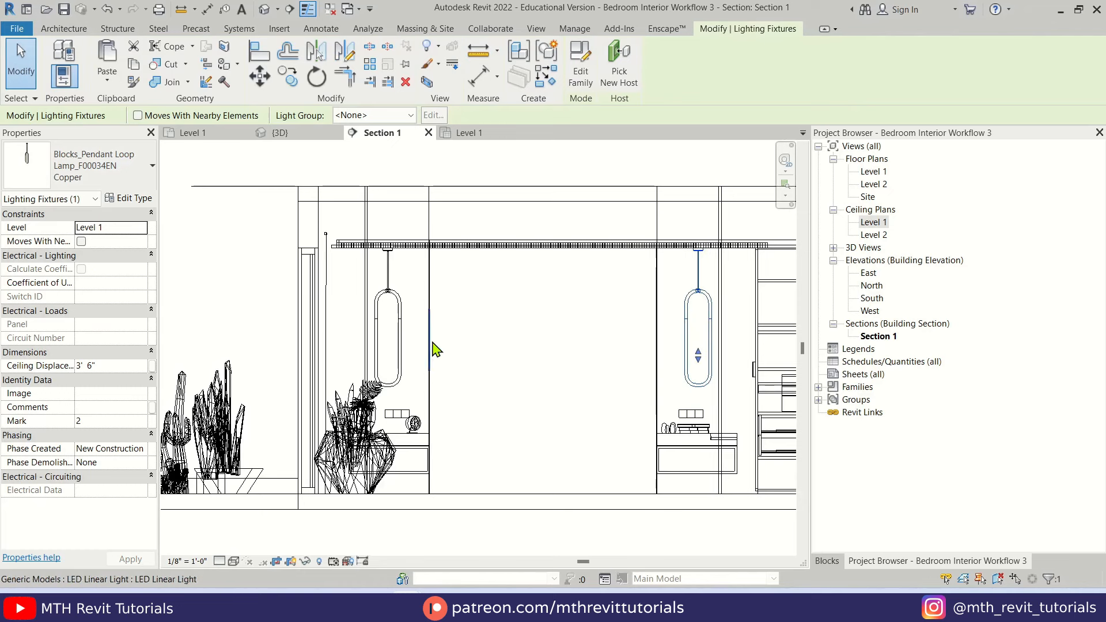
{"action": "left_click", "coordinate": [401, 328]}
{"action": "key", "text": "Right"}
{"action": "key", "text": "Right"}
{"action": "key", "text": "Right"}
{"action": "left_click", "coordinate": [703, 294]}
{"action": "key", "text": "Left"}
{"action": "key", "text": "Left"}
{"action": "key", "text": "Right"}
{"action": "left_click", "coordinate": [409, 314]}
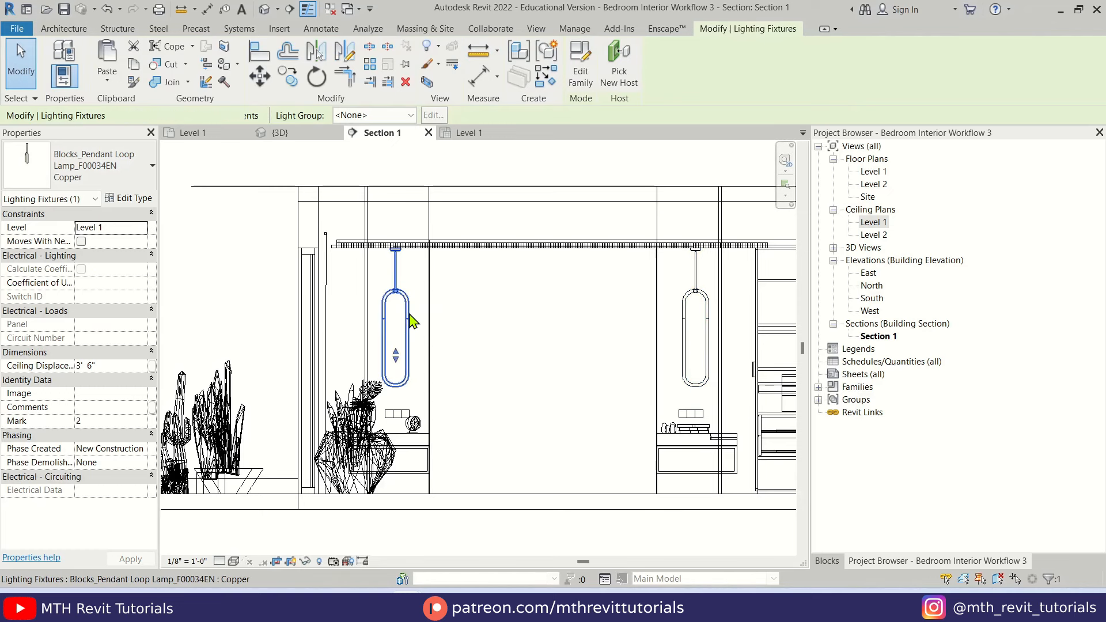
{"action": "key", "text": "Right"}
Nudge the wardrobe-side pendant lamp slightly closer to the bed and check both lamps in the Enscape window
{"action": "left_click", "coordinate": [482, 321]}
{"action": "scroll", "coordinate": [728, 269], "scroll_direction": "up", "scroll_amount": 4}
{"action": "scroll", "coordinate": [674, 290], "scroll_direction": "down", "scroll_amount": 3}
{"action": "middle_click_drag", "start_coordinate": [675, 290], "coordinate": [695, 285]}
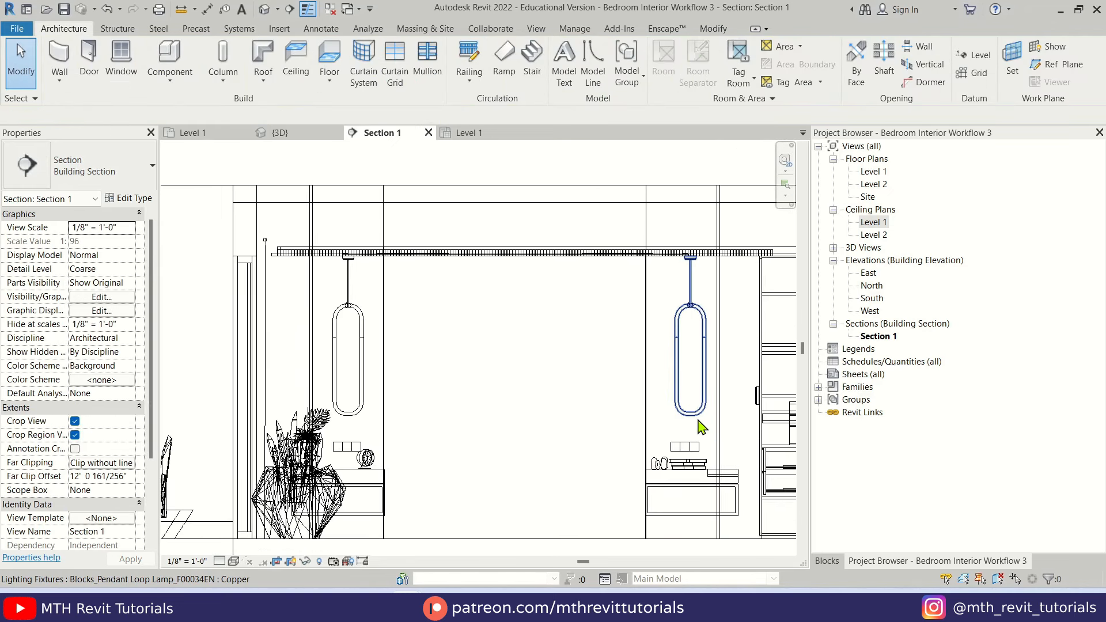
{"action": "left_click", "coordinate": [699, 420]}
{"action": "key", "text": "Left"}
{"action": "key", "text": "Escape"}
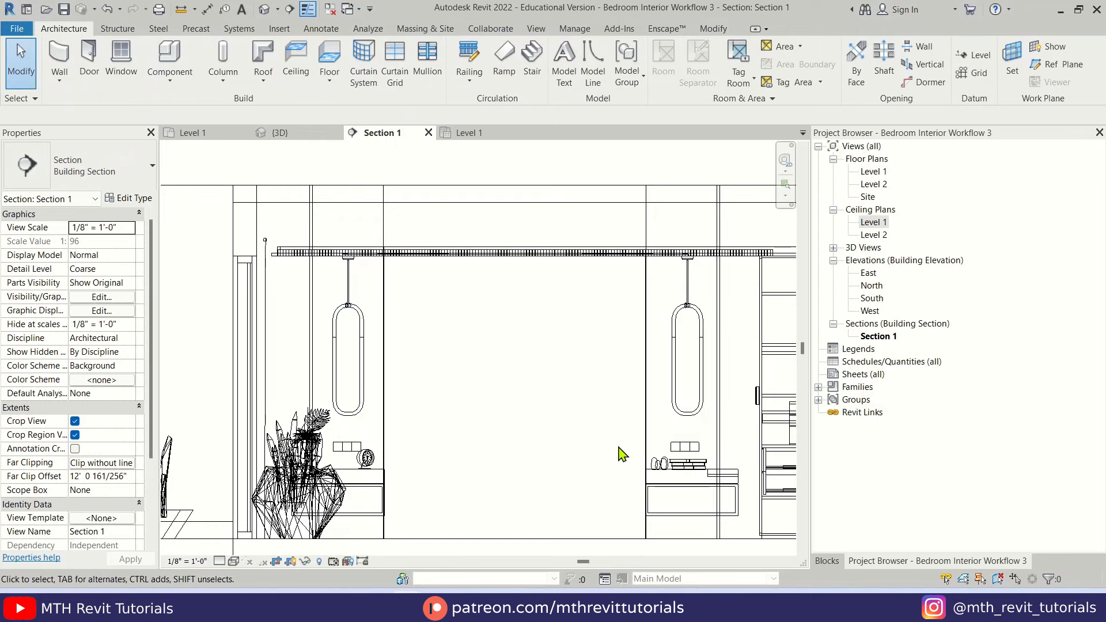
{"action": "left_click", "coordinate": [666, 28]}
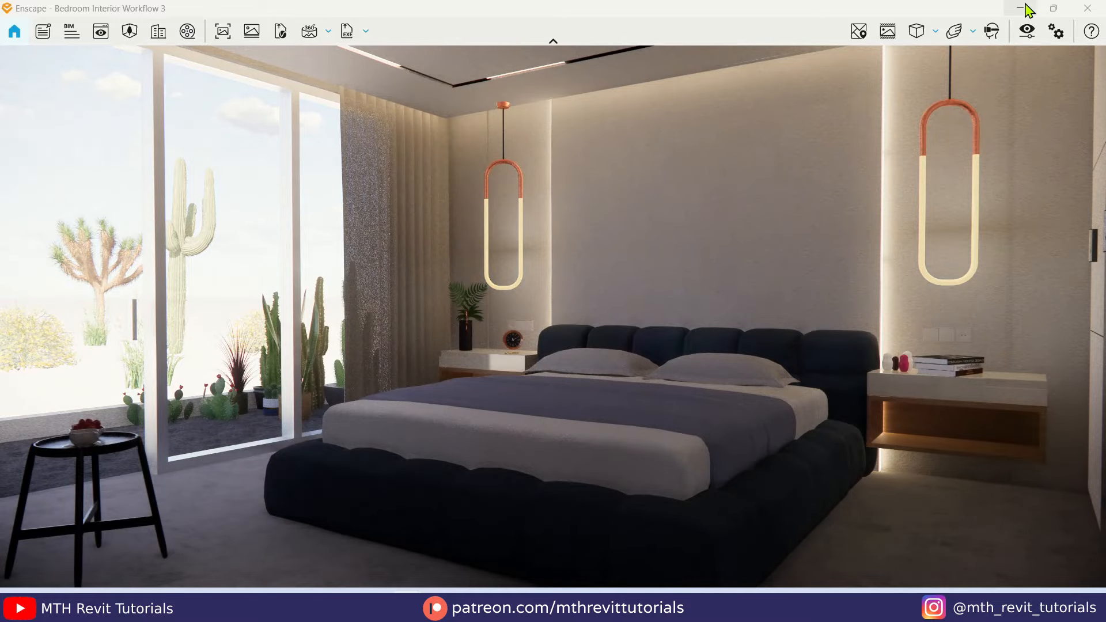
{"action": "left_click", "coordinate": [1026, 4]}
Assign the Blks - Light Fixture - Black Wire material to the Light Fixture parameter of both pendant lamps' Copper type
{"action": "left_click", "coordinate": [352, 308]}
{"action": "left_click", "coordinate": [676, 318], "text": "ctrl"}
{"action": "left_click", "coordinate": [134, 178]}
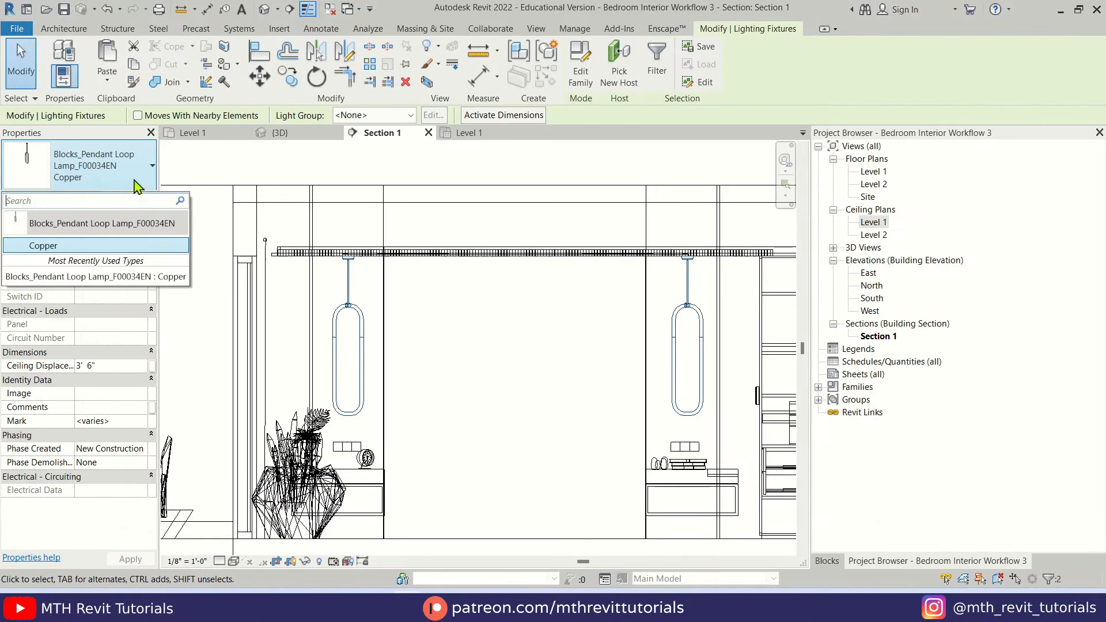
{"action": "left_click", "coordinate": [97, 246]}
{"action": "left_click", "coordinate": [129, 198]}
{"action": "left_click", "coordinate": [886, 277]}
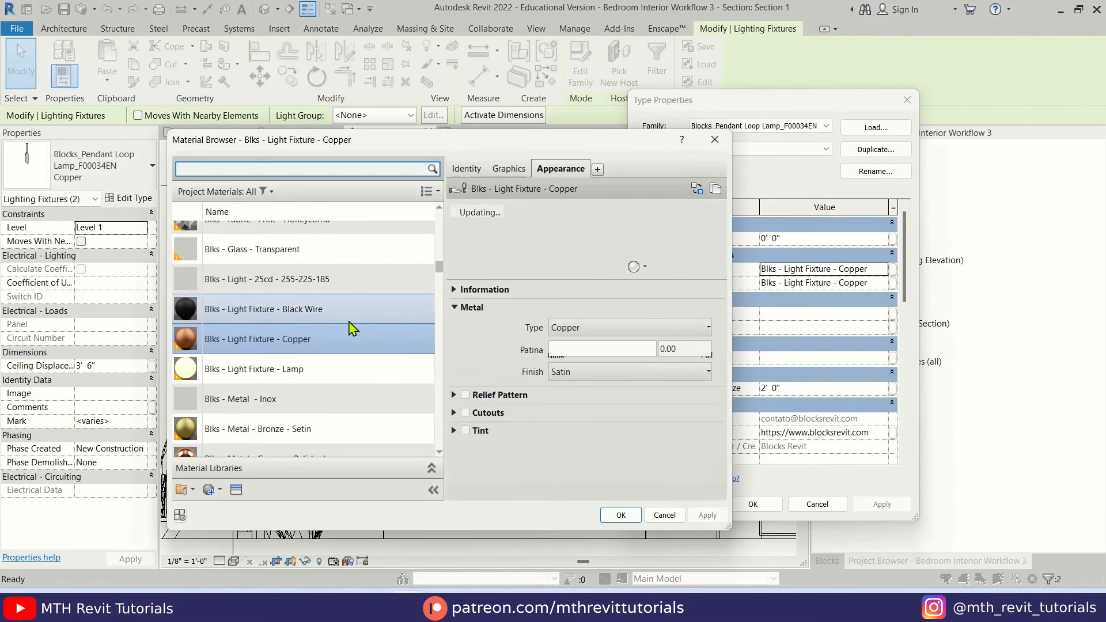
{"action": "left_click", "coordinate": [346, 310]}
{"action": "left_click", "coordinate": [619, 516]}
Copy the Light Fixture material name into the Ceiling Base parameter so it also uses Blks - Light Fixture - Black Wire, and apply the type changes
{"action": "left_click", "coordinate": [812, 271]}
{"action": "key", "text": "ctrl+a"}
{"action": "key", "text": "ctrl+c"}
{"action": "left_click", "coordinate": [817, 284]}
{"action": "key", "text": "ctrl+v"}
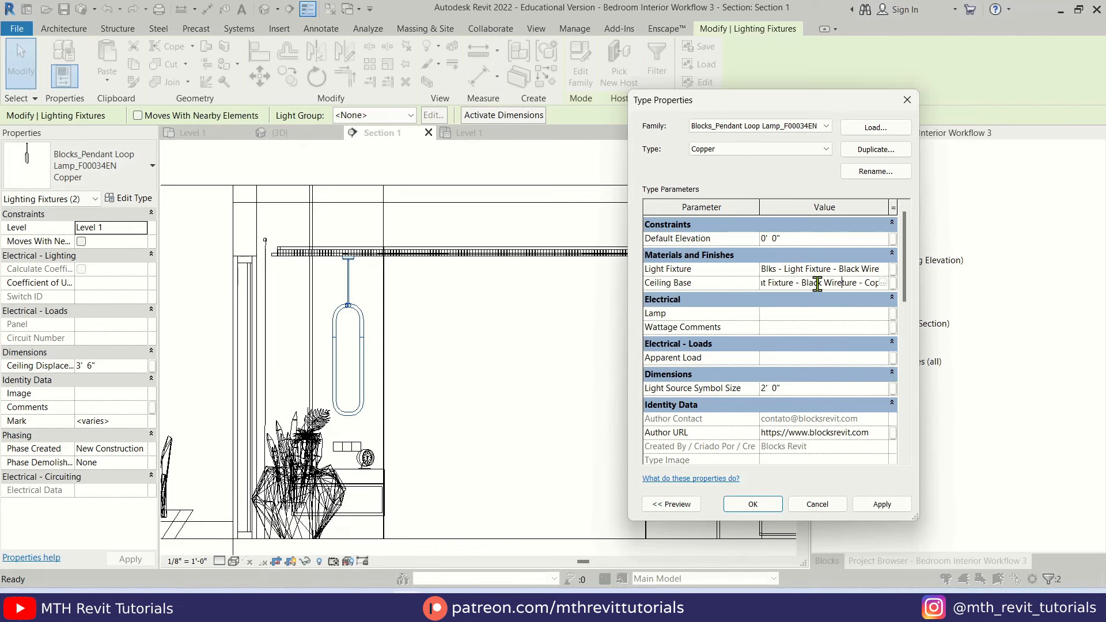
{"action": "key", "text": "ctrl+a"}
{"action": "key", "text": "ctrl+v"}
{"action": "left_click", "coordinate": [753, 507]}
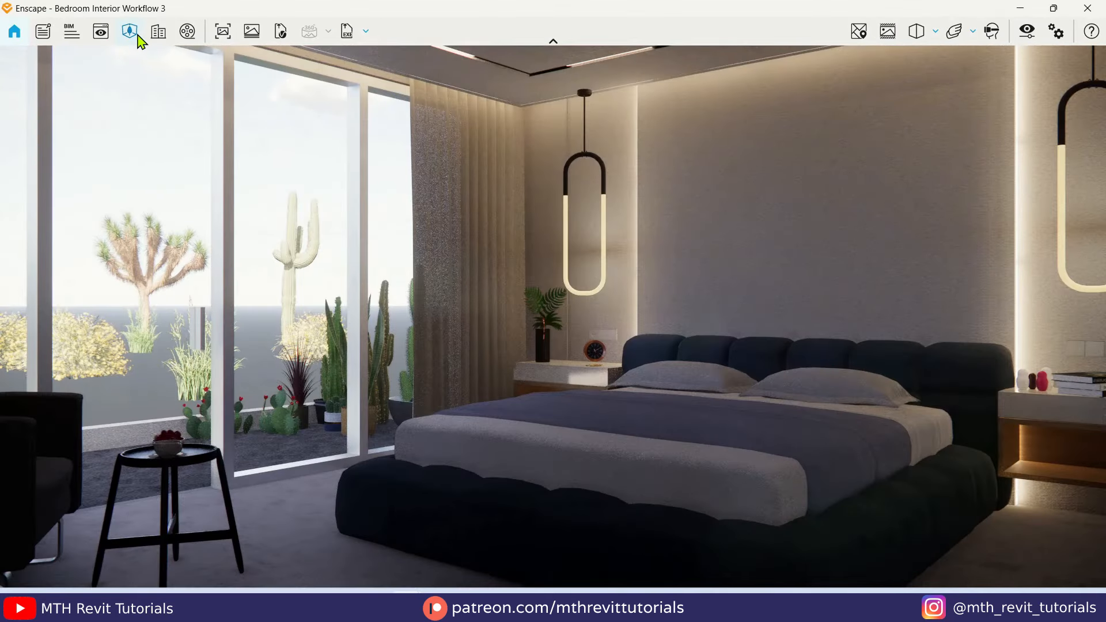
In Enscape, edit view V1 to a sun azimuth of 231° and altitude of 38°, and save the view
{"action": "left_click", "coordinate": [110, 36]}
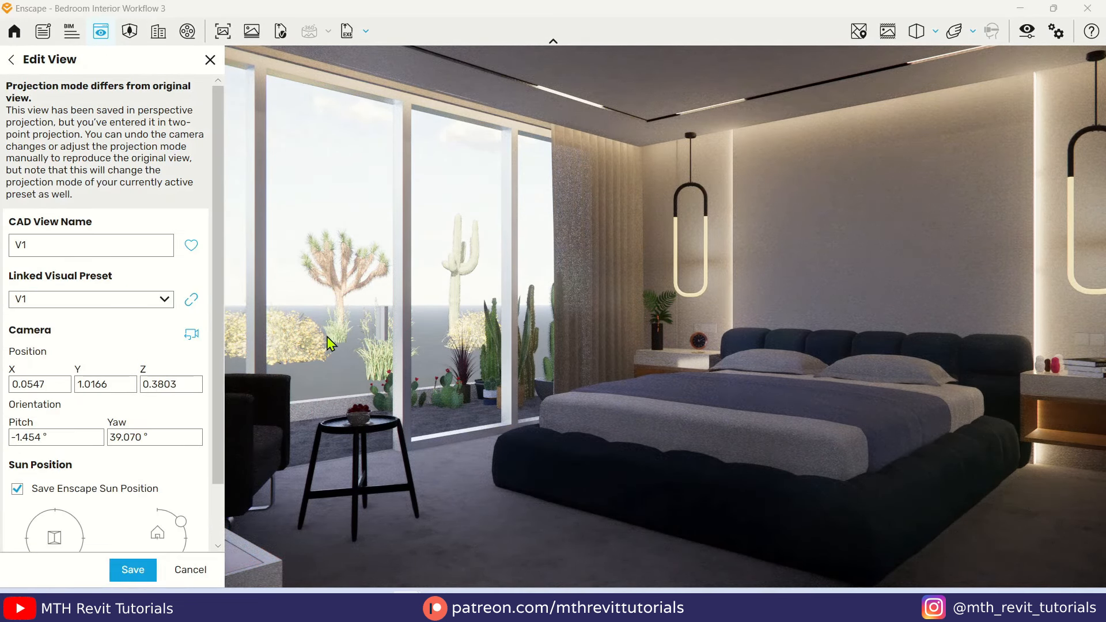
{"action": "scroll", "coordinate": [225, 519], "scroll_direction": "down", "scroll_amount": 2}
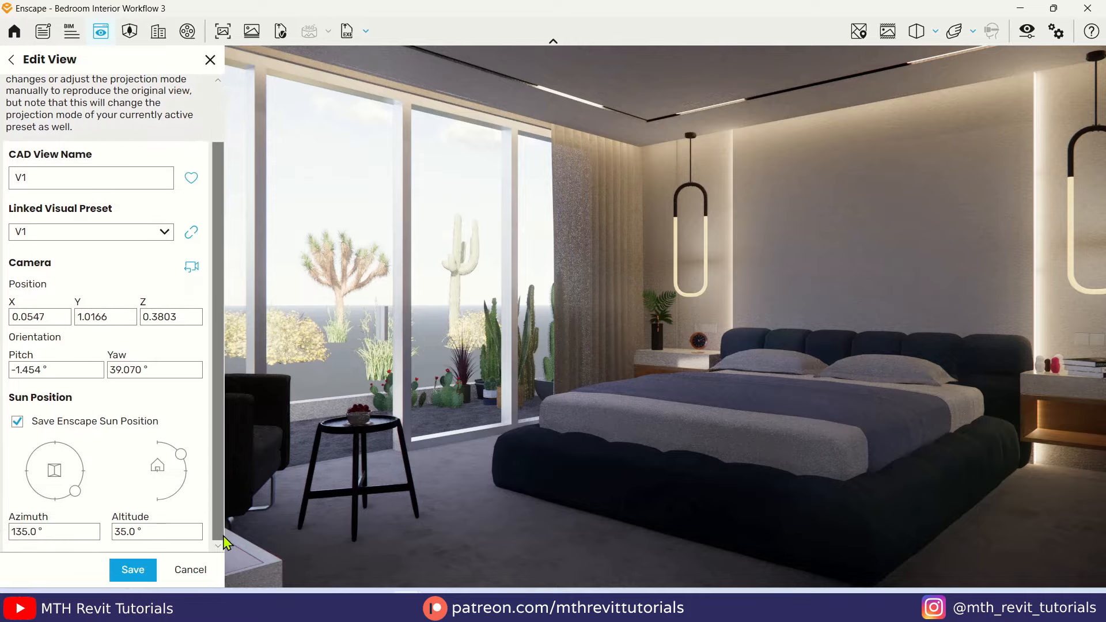
{"action": "left_click_drag", "start_coordinate": [75, 491], "coordinate": [24, 506]}
{"action": "left_click", "coordinate": [133, 568]}
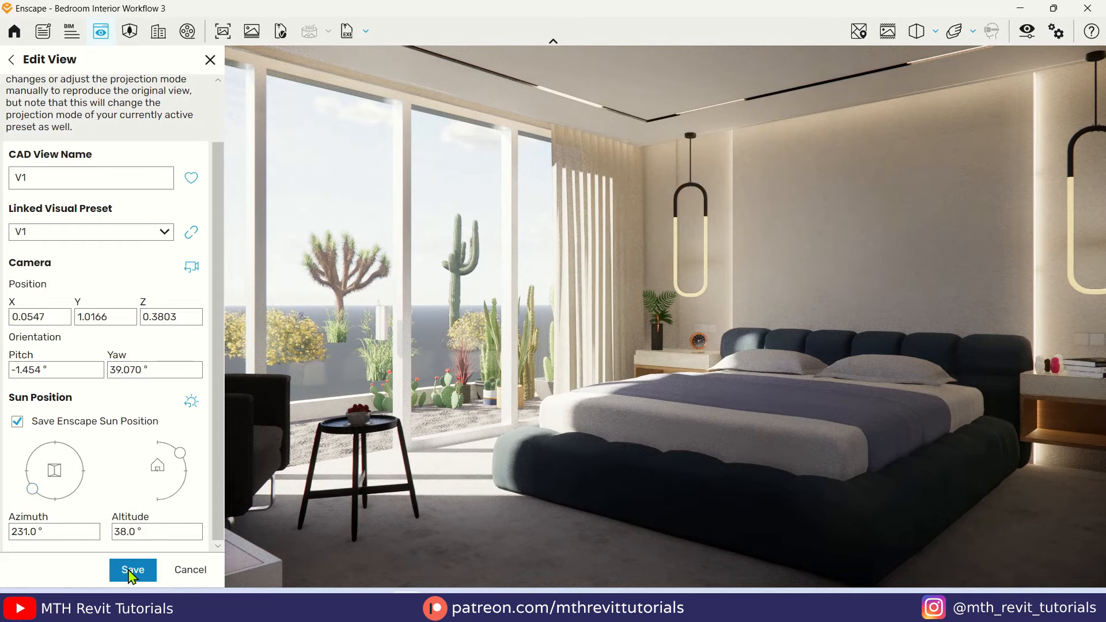
{"action": "left_click", "coordinate": [211, 60]}
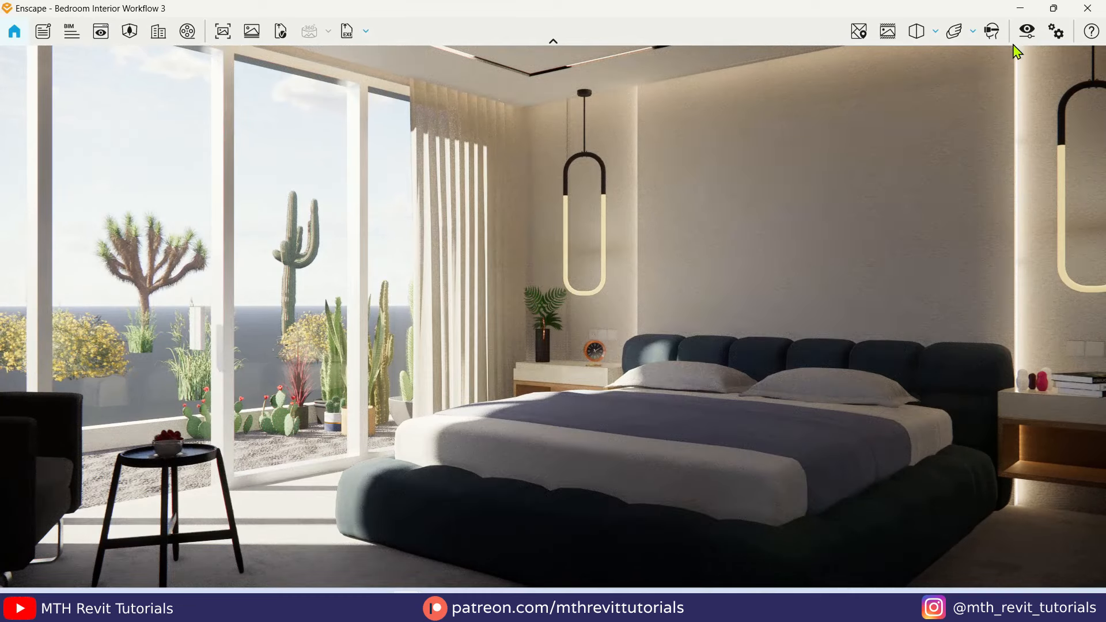
In the V1 visual settings, widen the camera's horizontal field of view to 71°
{"action": "left_click", "coordinate": [1027, 31]}
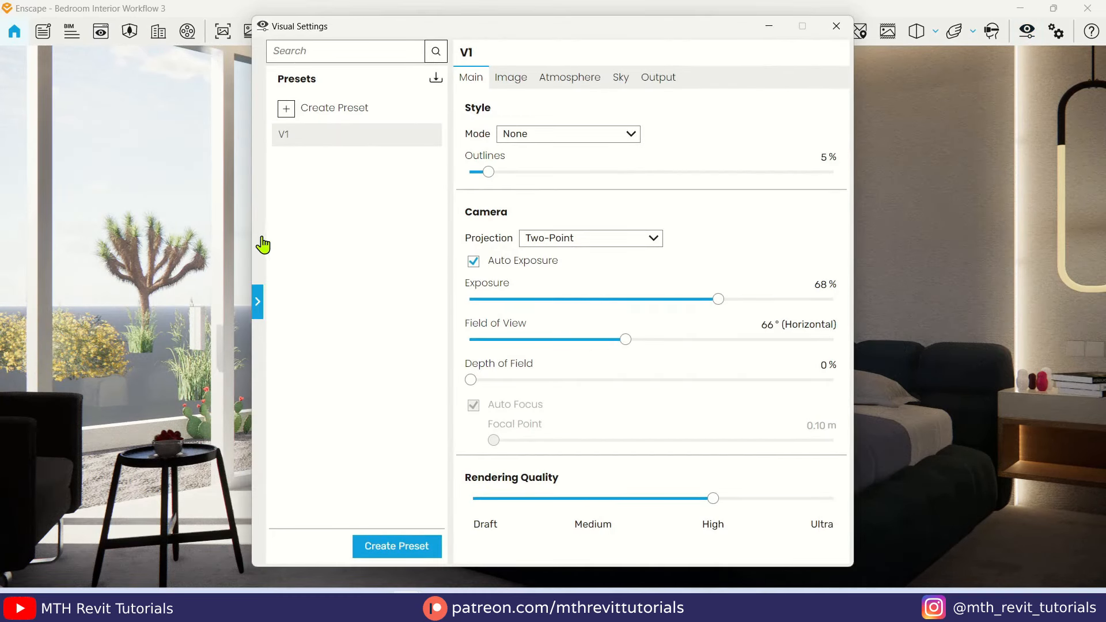
{"action": "left_click", "coordinate": [258, 302]}
{"action": "left_click_drag", "start_coordinate": [375, 53], "coordinate": [778, 103]}
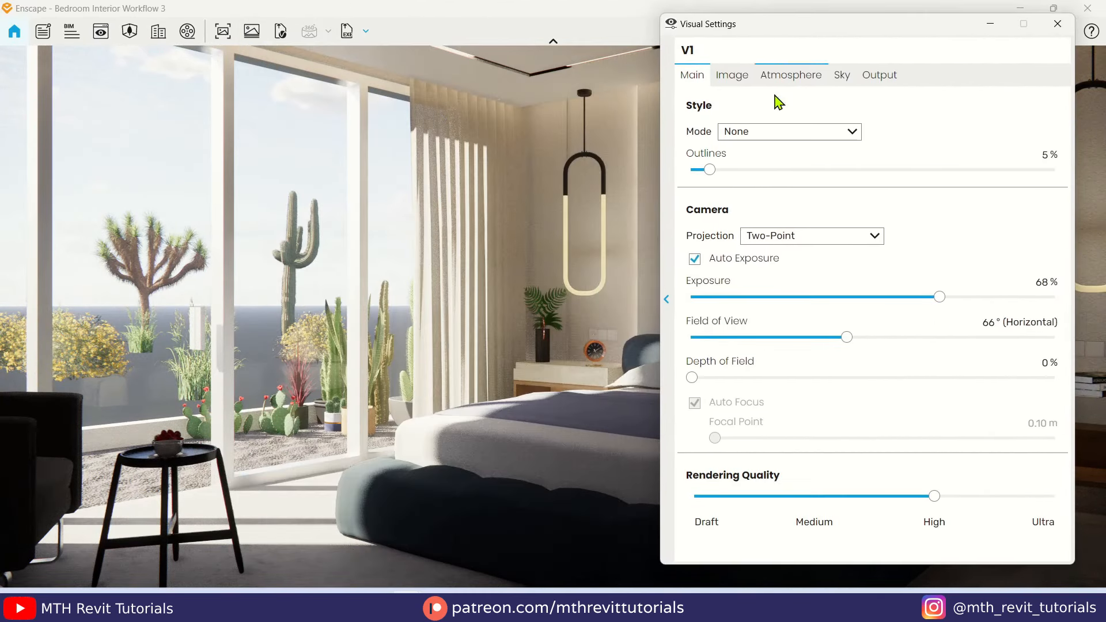
{"action": "left_click_drag", "start_coordinate": [852, 340], "coordinate": [867, 345]}
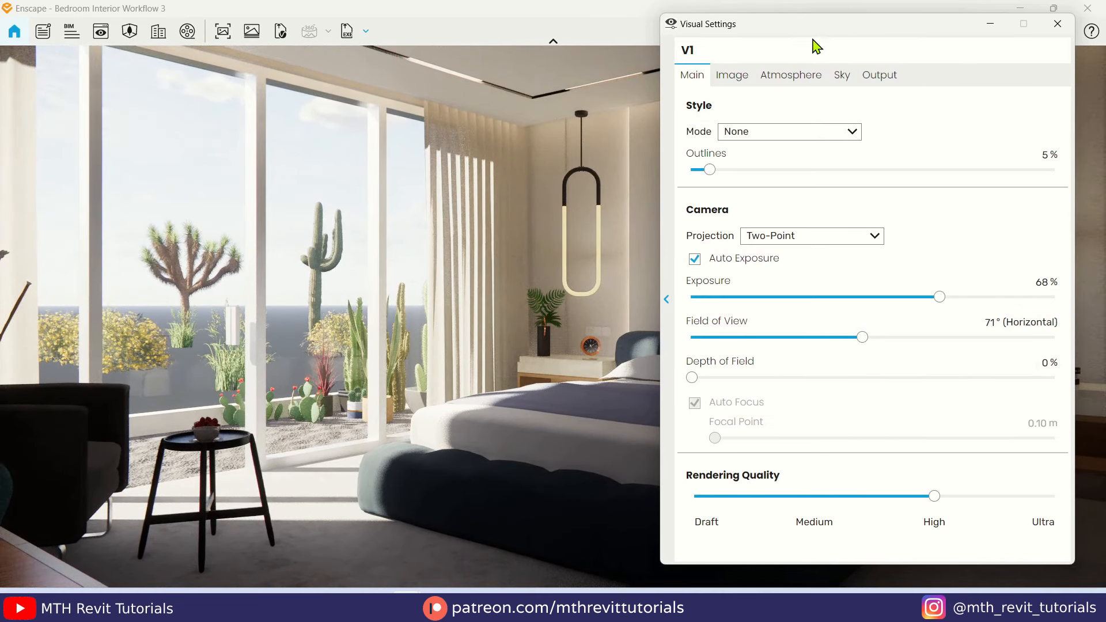
Set the sky's horizon source to Desert and rotate the horizon background to 240°
{"action": "left_click", "coordinate": [843, 76]}
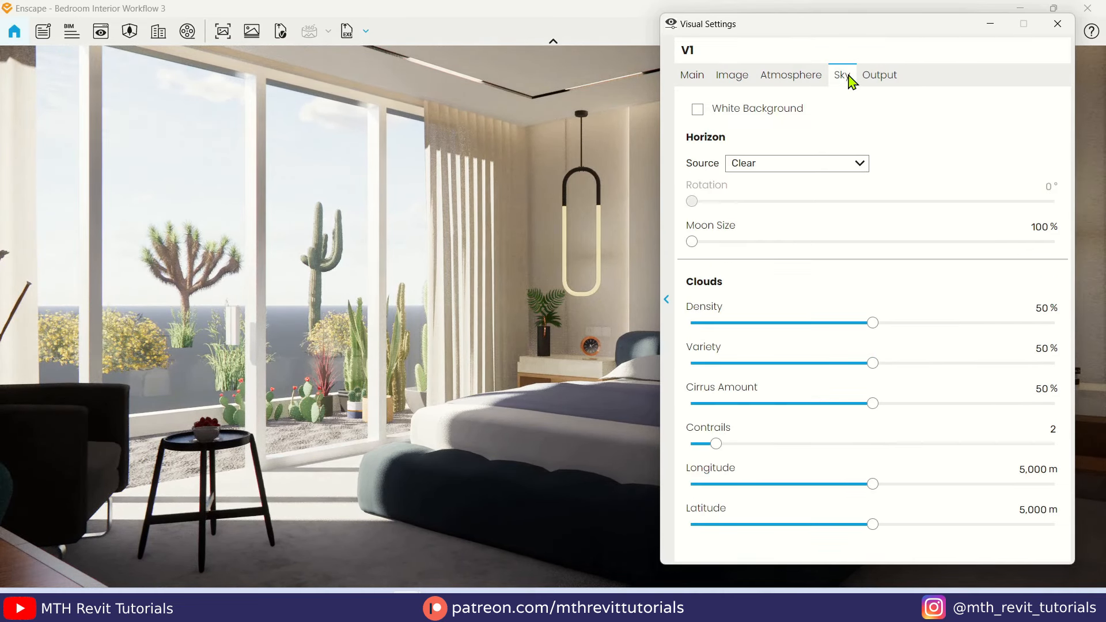
{"action": "left_click", "coordinate": [857, 166]}
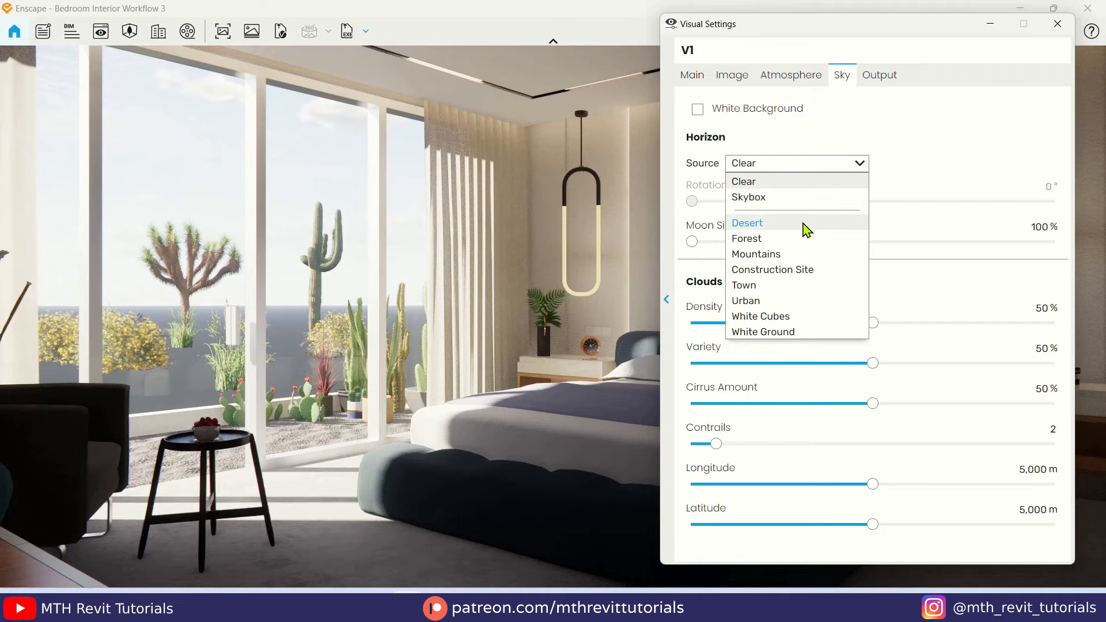
{"action": "left_click", "coordinate": [762, 228]}
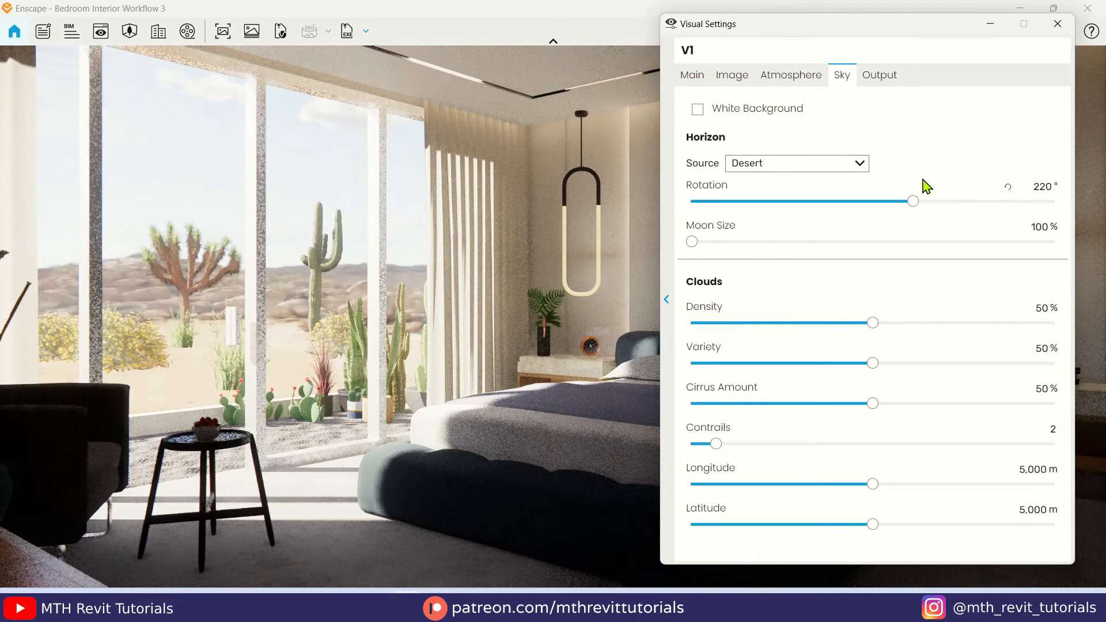
{"action": "left_click_drag", "start_coordinate": [909, 210], "coordinate": [937, 232]}
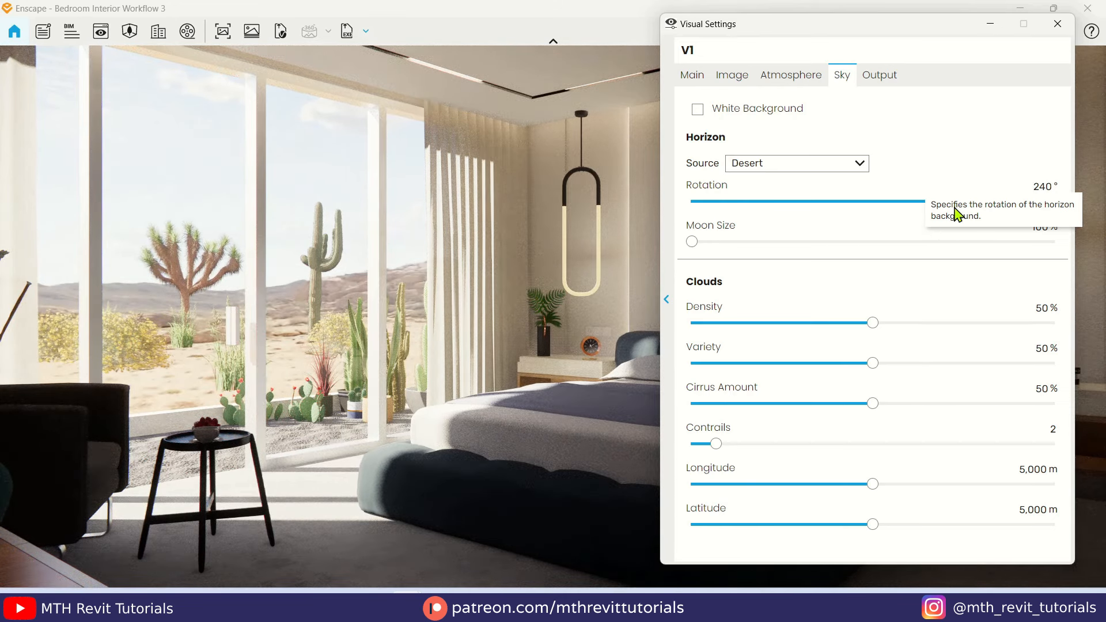
Set exposure to 77%, highlights to -45%, shadows to -35%, saturation to 94% and color temperature to 7,003 K
{"action": "left_click", "coordinate": [694, 75]}
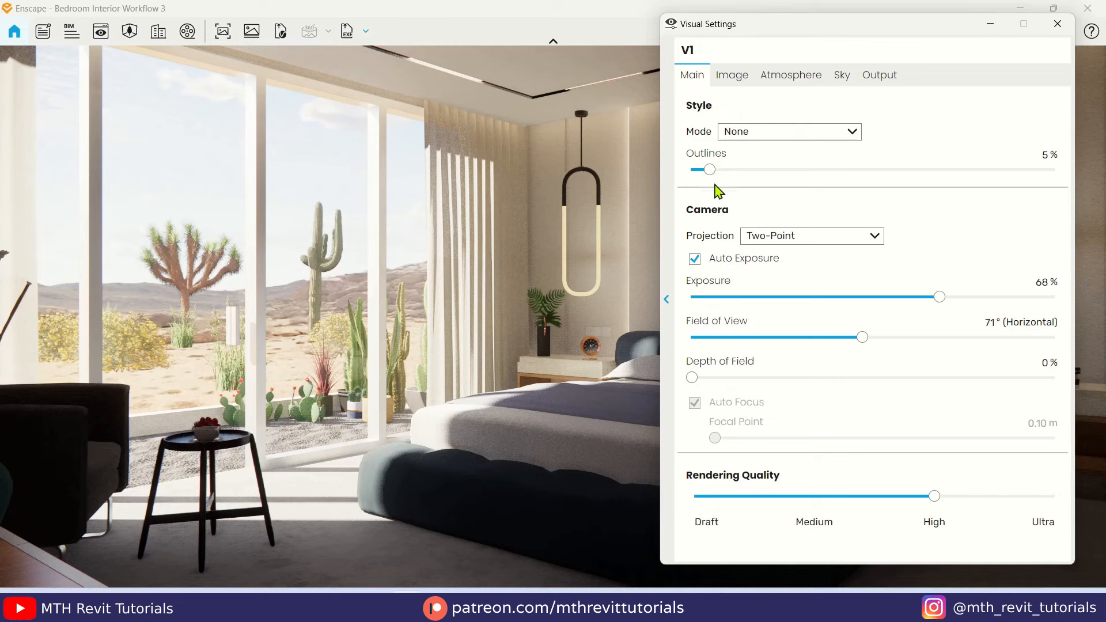
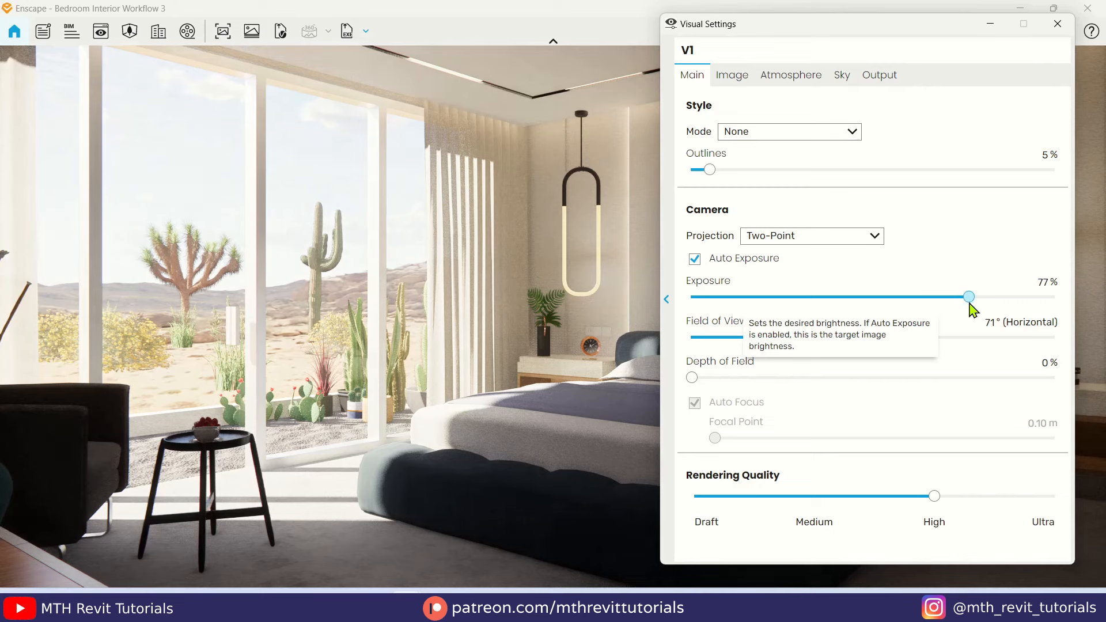
{"action": "left_click", "coordinate": [731, 80]}
{"action": "left_click_drag", "start_coordinate": [884, 170], "coordinate": [810, 171]}
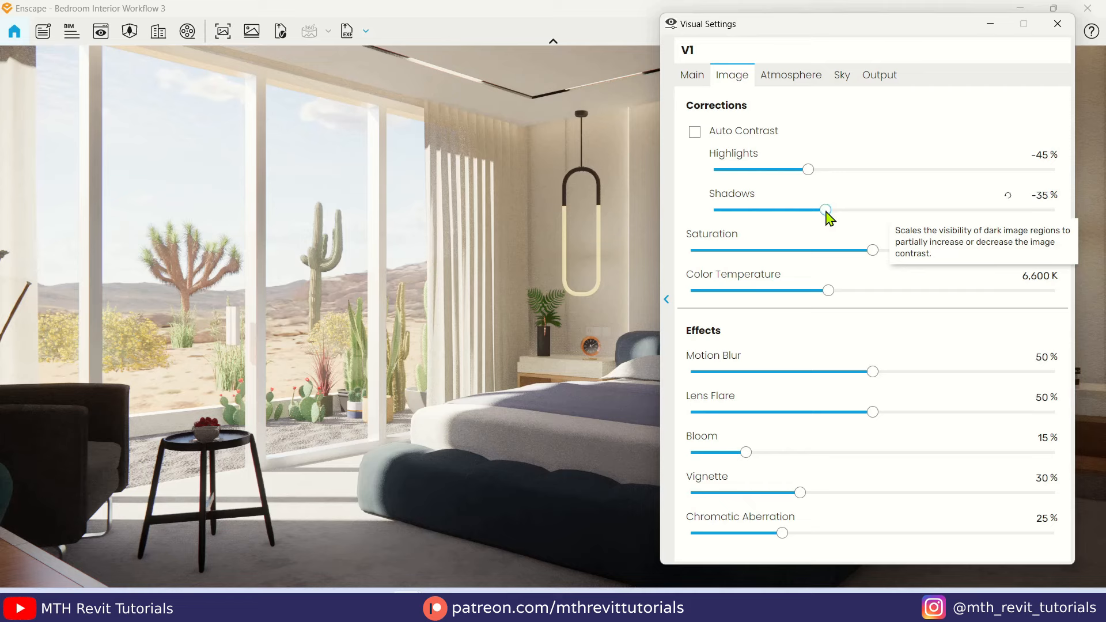
{"action": "left_click_drag", "start_coordinate": [874, 251], "coordinate": [868, 251]}
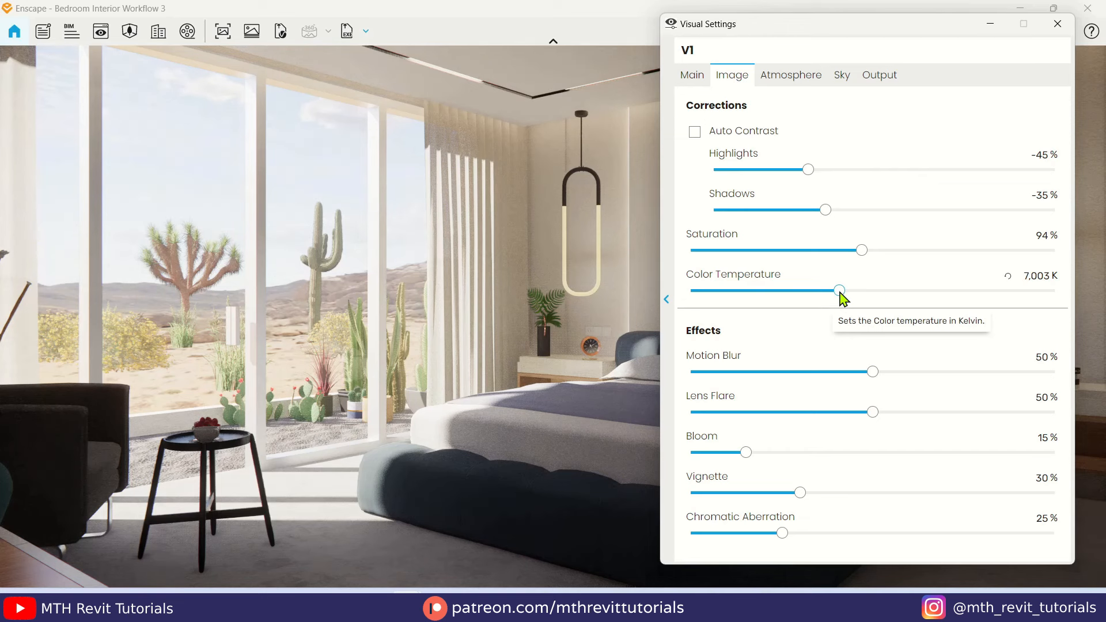
Reduce the motion blur, lens flare, bloom, vignette and chromatic aberration effects to 0%
{"action": "left_click_drag", "start_coordinate": [873, 372], "coordinate": [683, 373]}
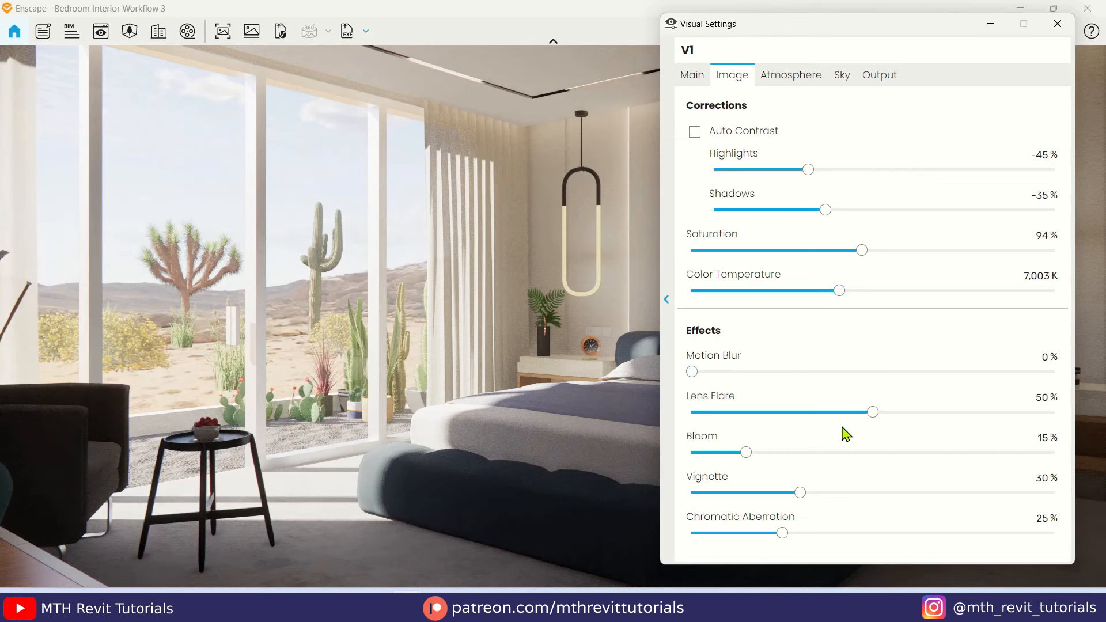
{"action": "left_click_drag", "start_coordinate": [874, 413], "coordinate": [683, 413]}
{"action": "left_click_drag", "start_coordinate": [749, 453], "coordinate": [663, 455]}
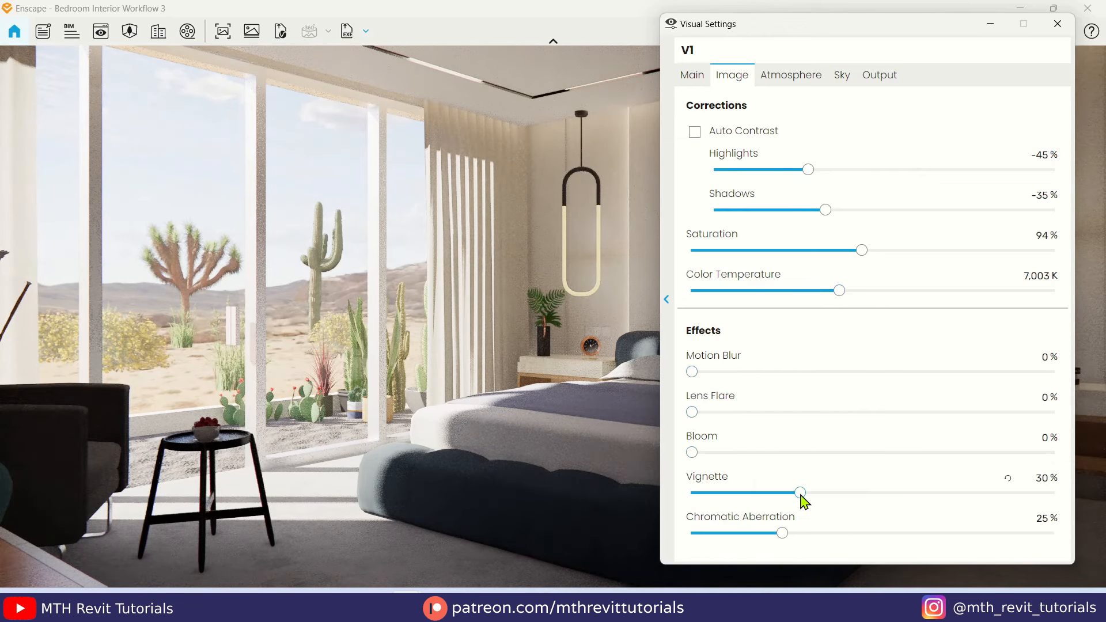
{"action": "left_click_drag", "start_coordinate": [801, 493], "coordinate": [675, 494]}
{"action": "left_click_drag", "start_coordinate": [782, 533], "coordinate": [668, 539]}
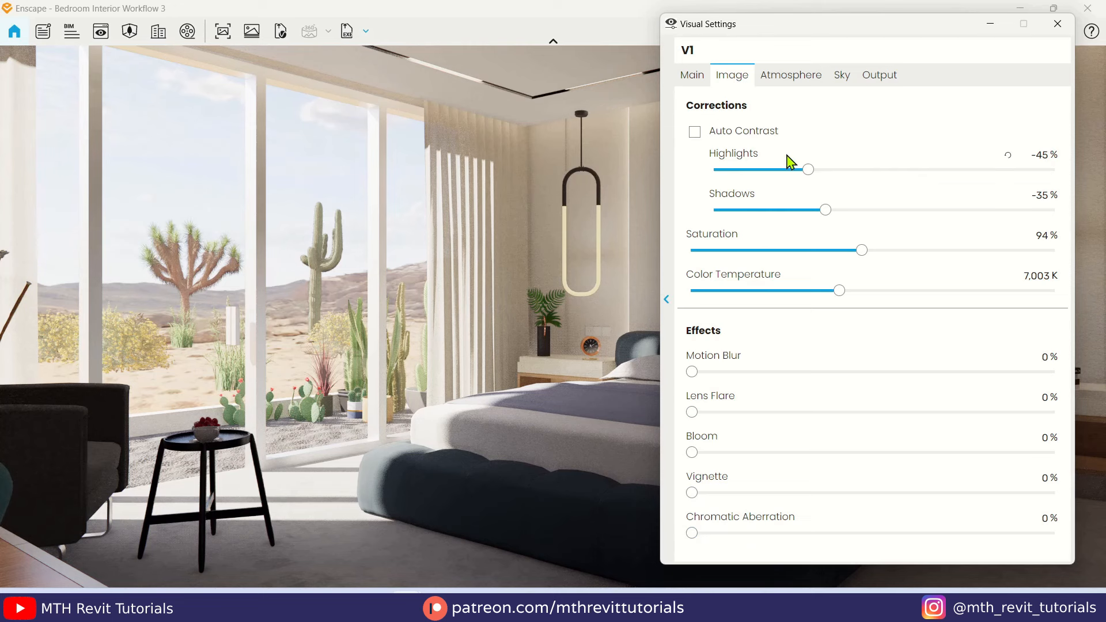
Set the atmosphere's fog intensity to 3% and the sun brightness to 70%
{"action": "left_click", "coordinate": [797, 79]}
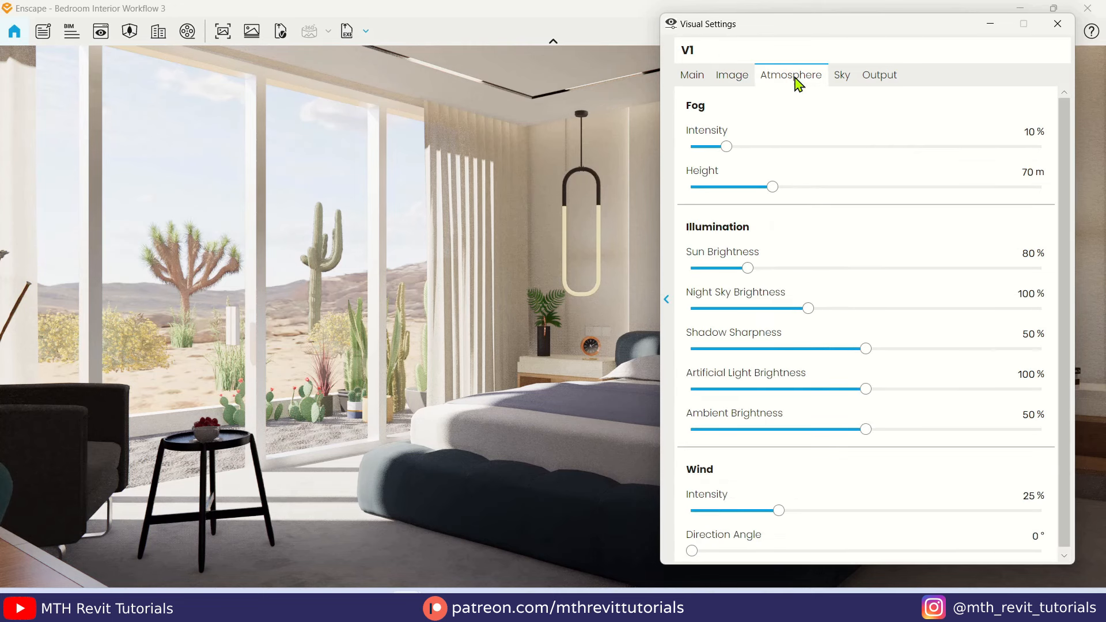
{"action": "left_click_drag", "start_coordinate": [725, 145], "coordinate": [702, 148]}
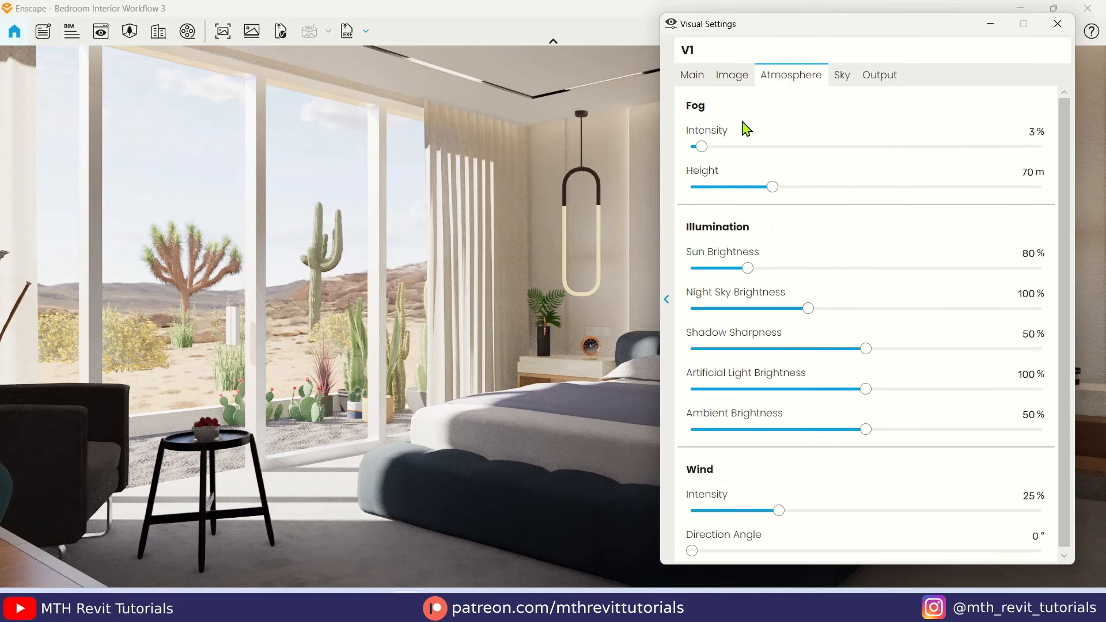
{"action": "mouse_move", "coordinate": [748, 268]}
{"action": "left_mouse_down"}
{"action": "mouse_move", "coordinate": [708, 269]}
{"action": "mouse_move", "coordinate": [741, 269]}
{"action": "left_mouse_up"}
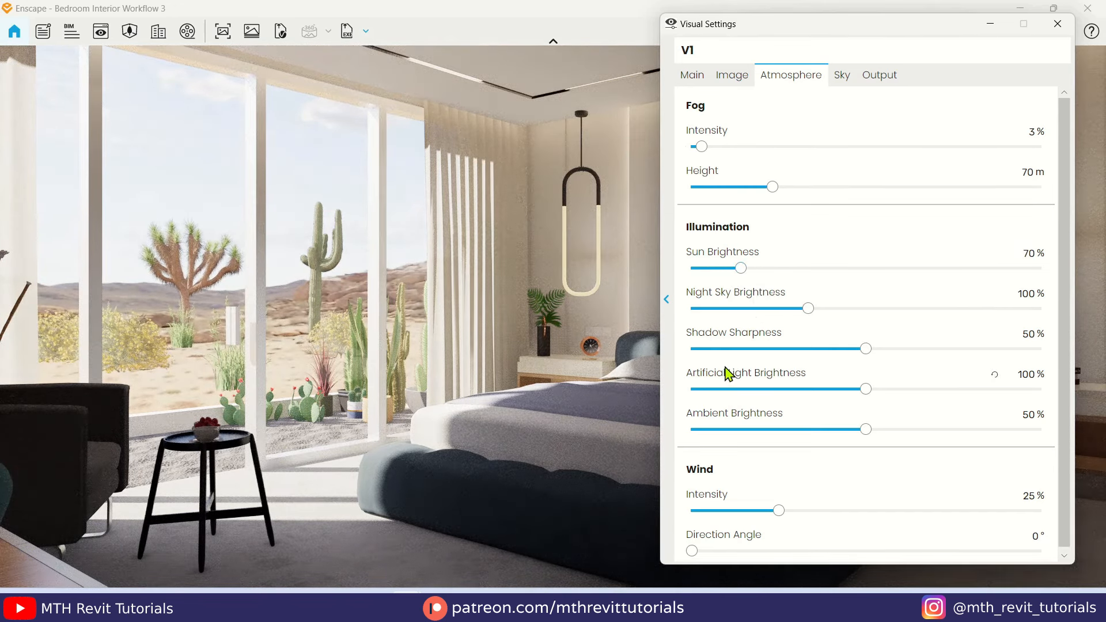
Set shadow sharpness to 0%, artificial light brightness to 113% and ambient brightness to 100%
{"action": "left_click_drag", "start_coordinate": [866, 349], "coordinate": [662, 371]}
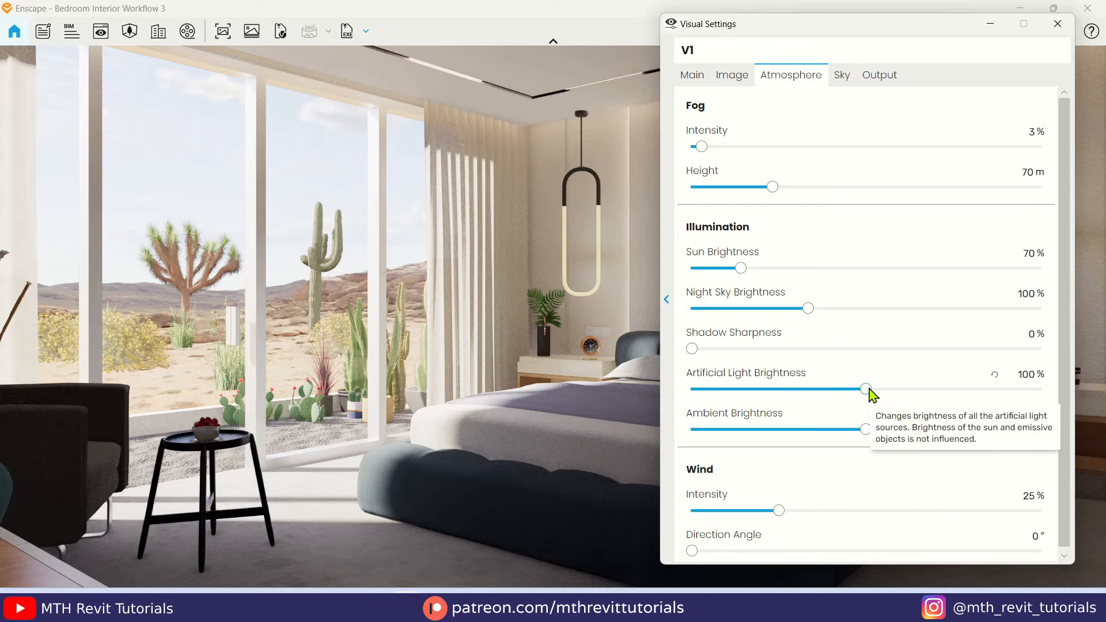
{"action": "left_click_drag", "start_coordinate": [867, 389], "coordinate": [891, 396]}
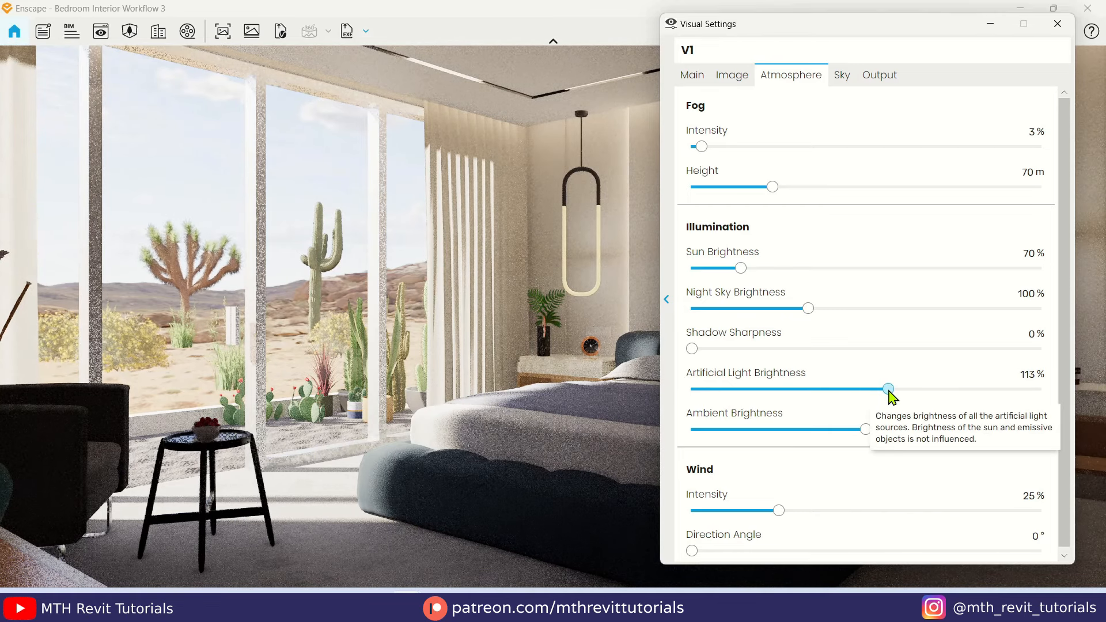
{"action": "left_click", "coordinate": [994, 415]}
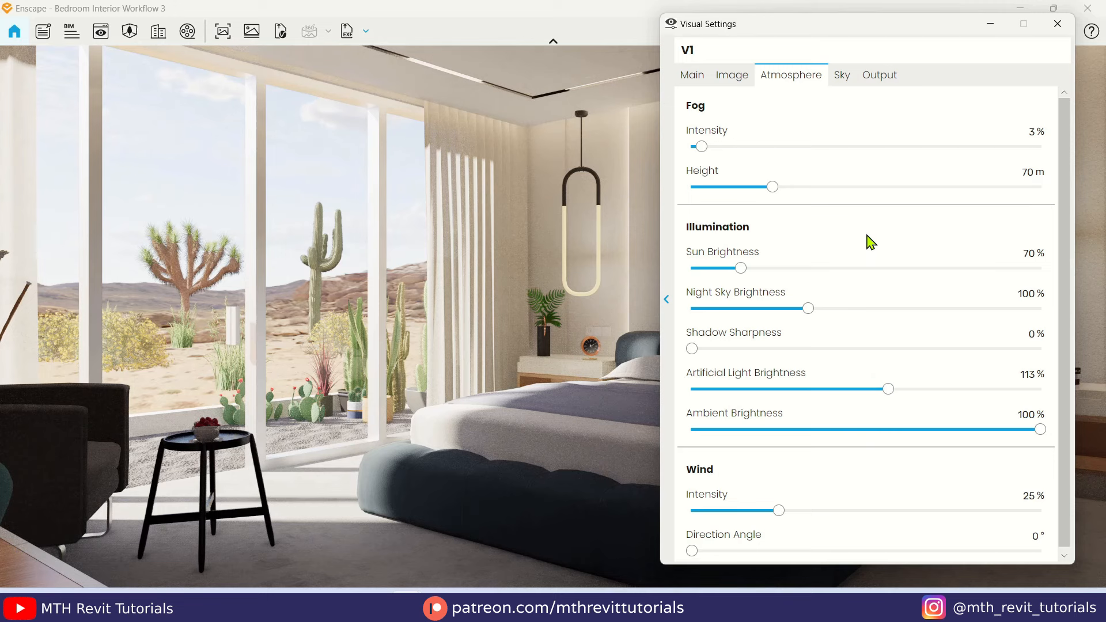
Raise the rendering quality to Ultra
{"action": "mouse_move", "coordinate": [825, 27]}
{"action": "left_mouse_down"}
{"action": "mouse_move", "coordinate": [891, 548]}
{"action": "mouse_move", "coordinate": [772, 426]}
{"action": "mouse_move", "coordinate": [843, 37]}
{"action": "left_mouse_up"}
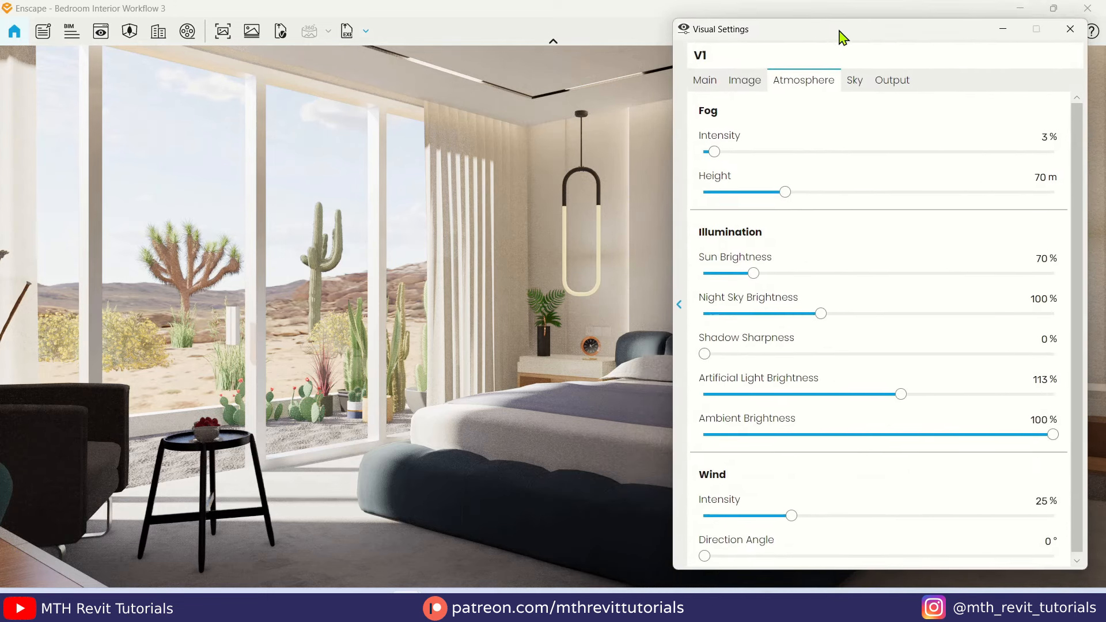
{"action": "left_click", "coordinate": [715, 84]}
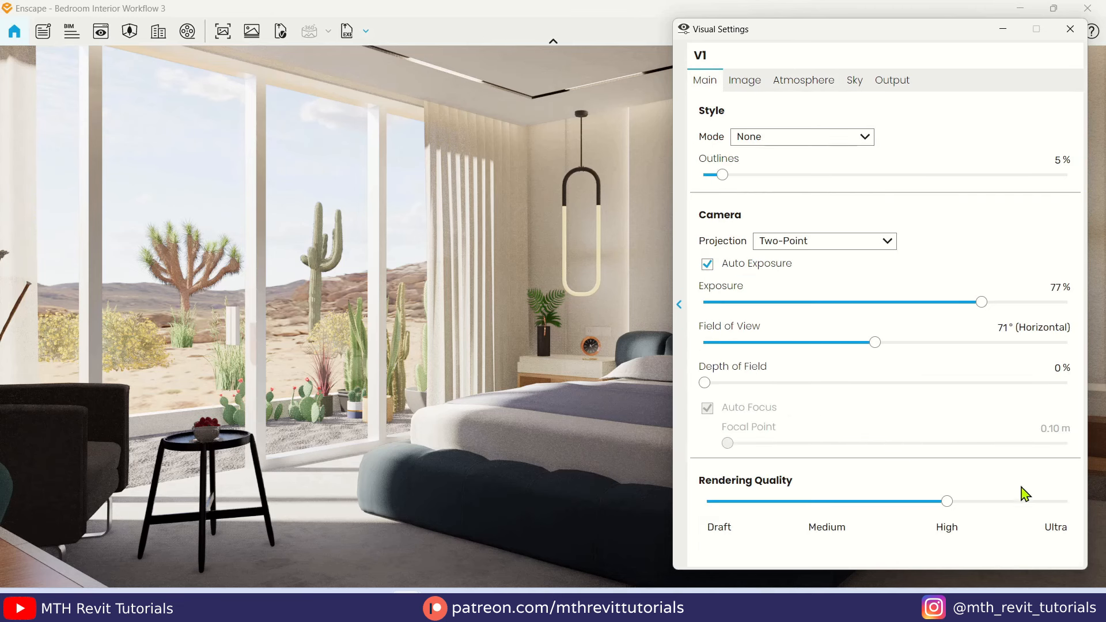
{"action": "left_click", "coordinate": [1065, 502]}
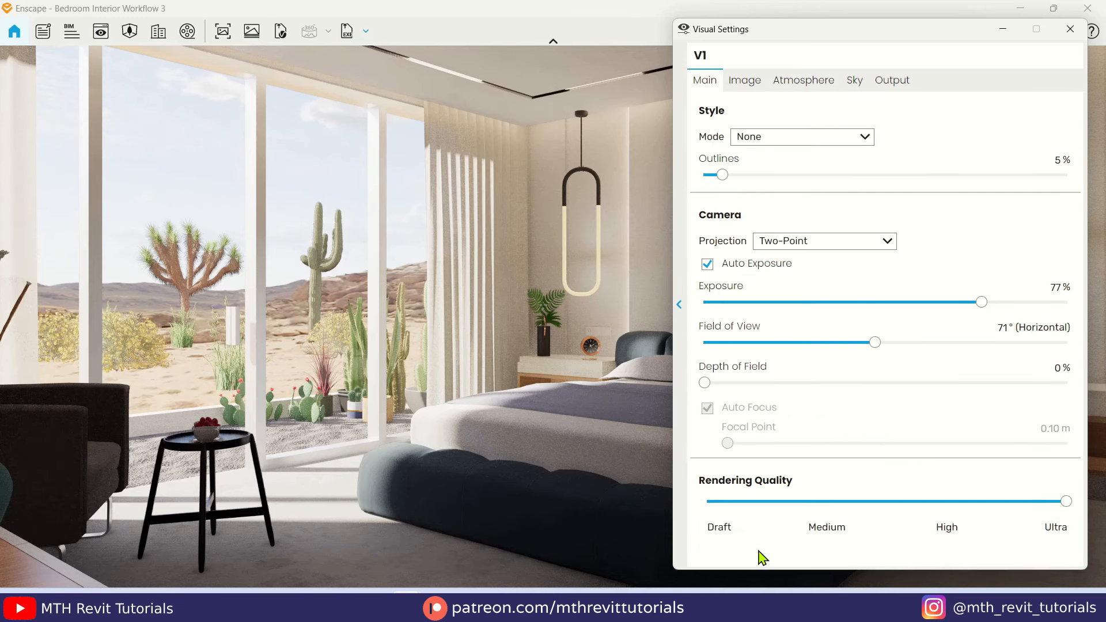
Set the output resolution to Ultra HD and the image file format to JPEG, and close the visual settings
{"action": "left_click", "coordinate": [890, 81]}
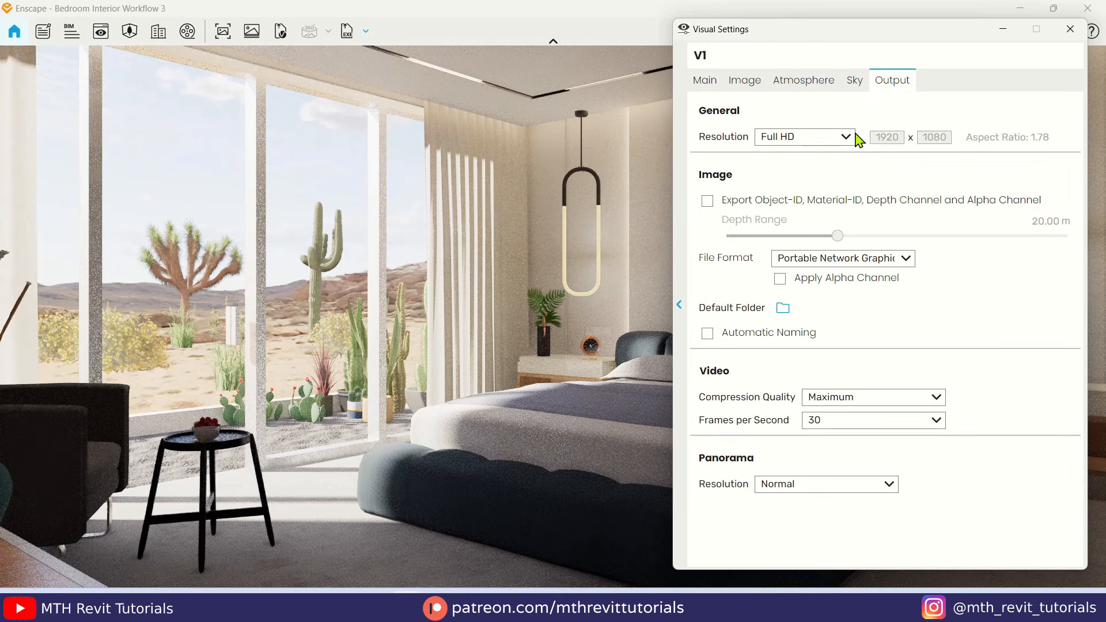
{"action": "left_click", "coordinate": [846, 136]}
{"action": "left_click", "coordinate": [813, 218]}
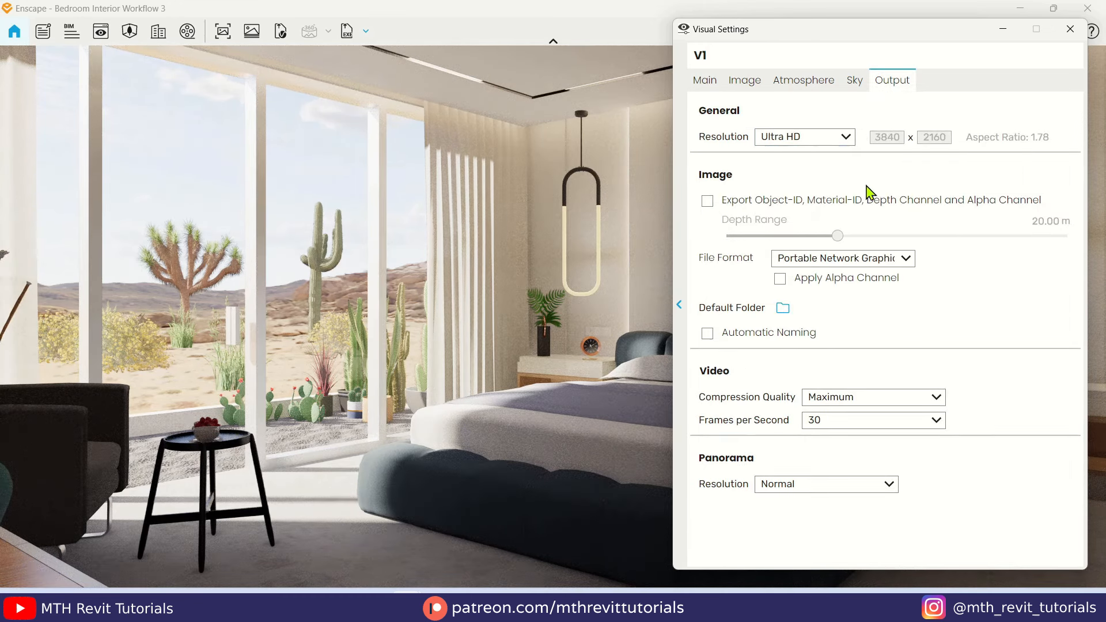
{"action": "left_click", "coordinate": [905, 262]}
{"action": "left_click", "coordinate": [902, 292]}
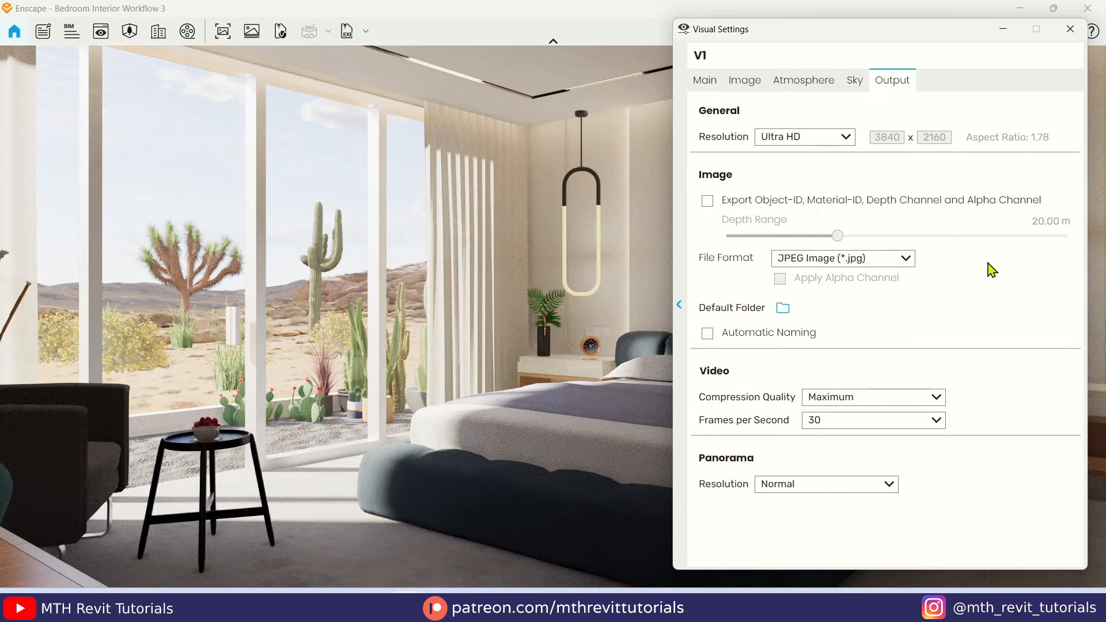
{"action": "left_click", "coordinate": [1070, 29]}
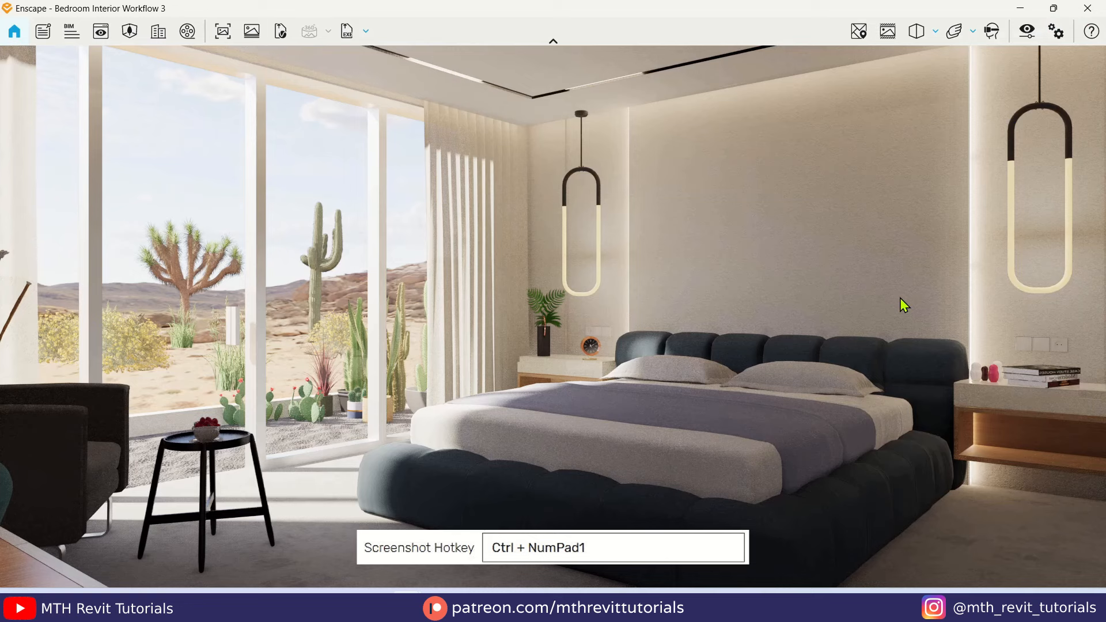
Capture a screenshot render of the current view and save it as V1 in JPEG format in the Bedroom Interior 3 folder
{"action": "key", "text": "ctrl+KP_1"}
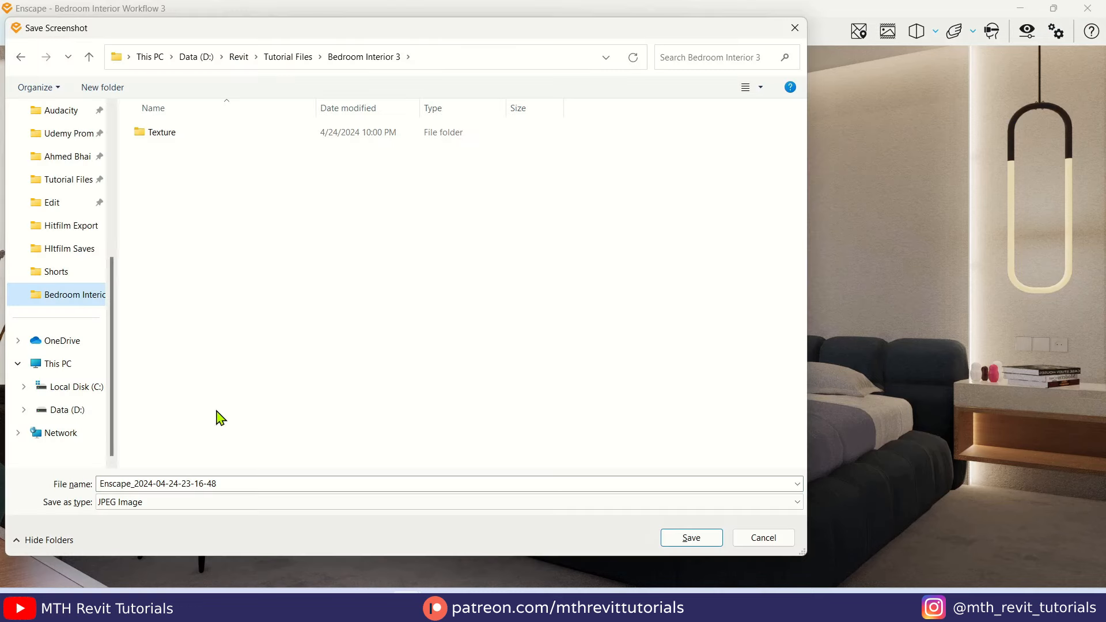
{"action": "left_click", "coordinate": [271, 483]}
{"action": "type", "text": "V1"}
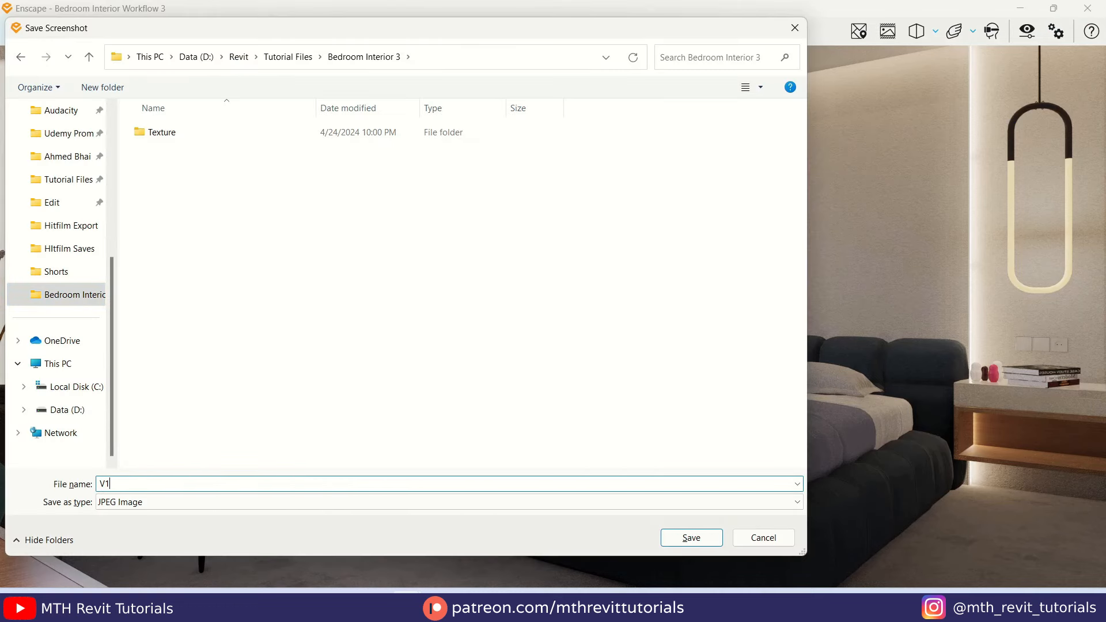
{"action": "key", "text": "Return"}
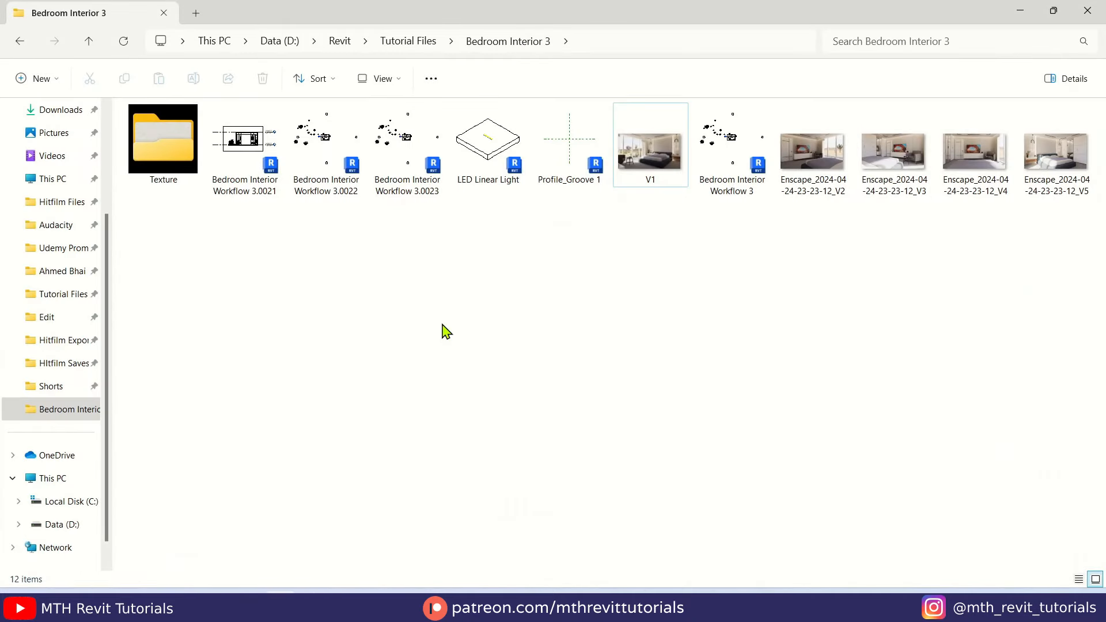
Open the rendered image V1 from the Bedroom Interior 3 folder in File Explorer and inspect its details up close across the room
{"action": "left_click", "coordinate": [657, 176]}
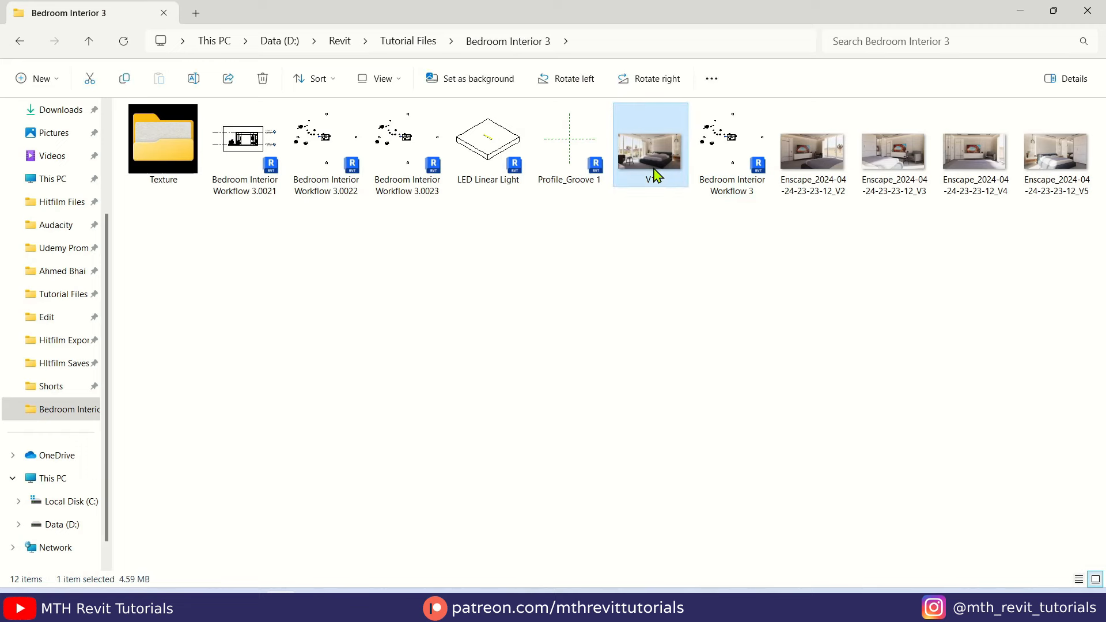
{"action": "double_click", "coordinate": [657, 176]}
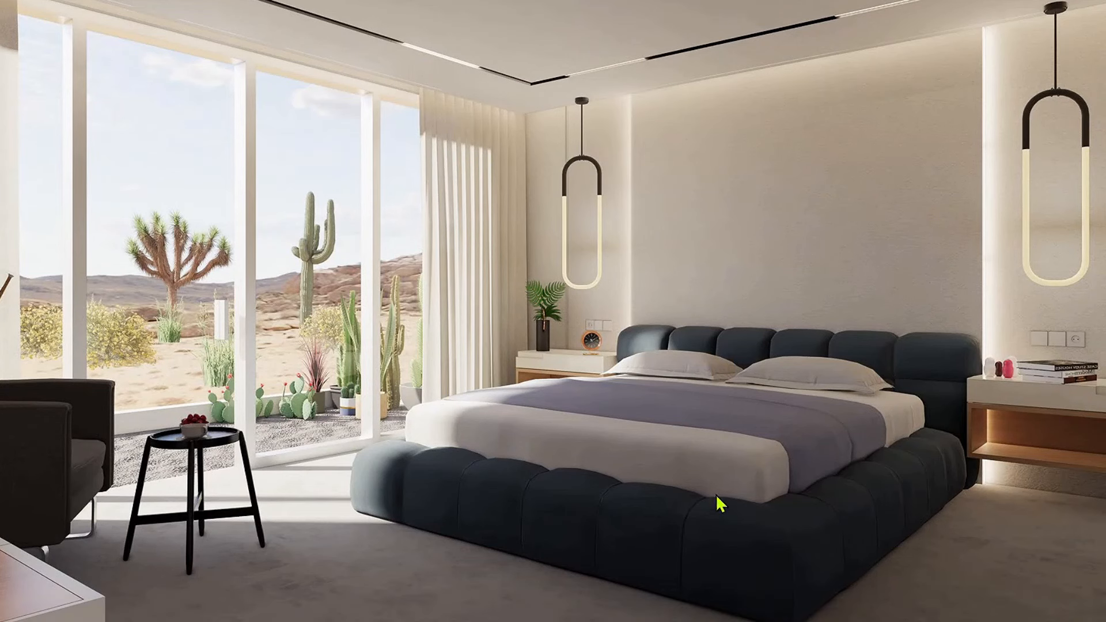
{"action": "scroll", "coordinate": [718, 495], "scroll_direction": "up", "scroll_amount": 4}
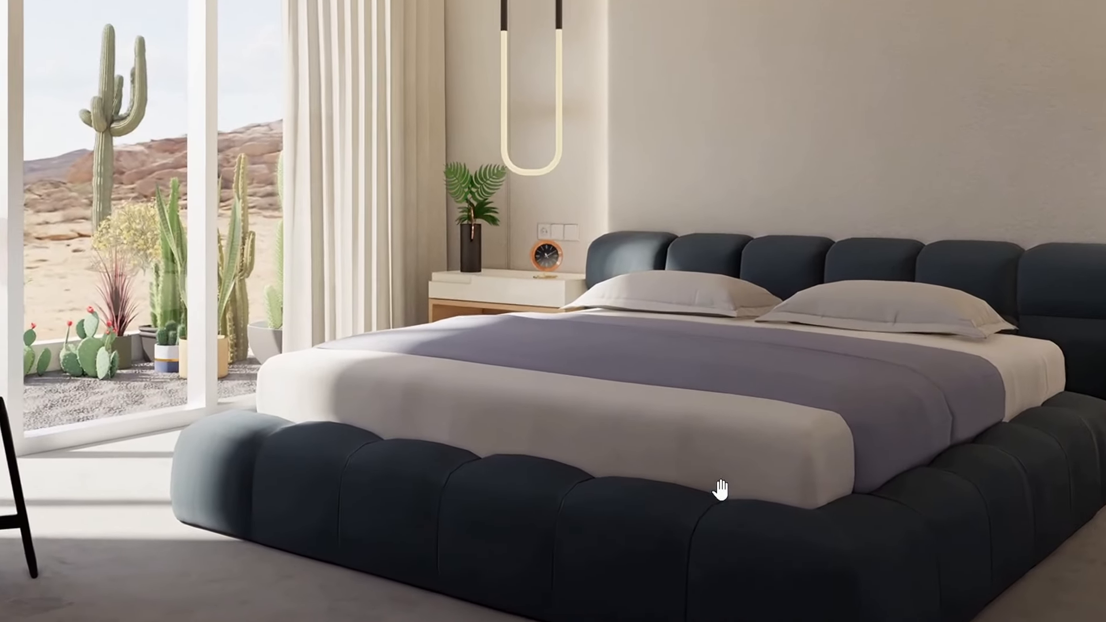
{"action": "left_click_drag", "start_coordinate": [592, 287], "coordinate": [695, 514]}
{"action": "left_click_drag", "start_coordinate": [219, 432], "coordinate": [598, 291]}
{"action": "left_click_drag", "start_coordinate": [930, 411], "coordinate": [393, 422]}
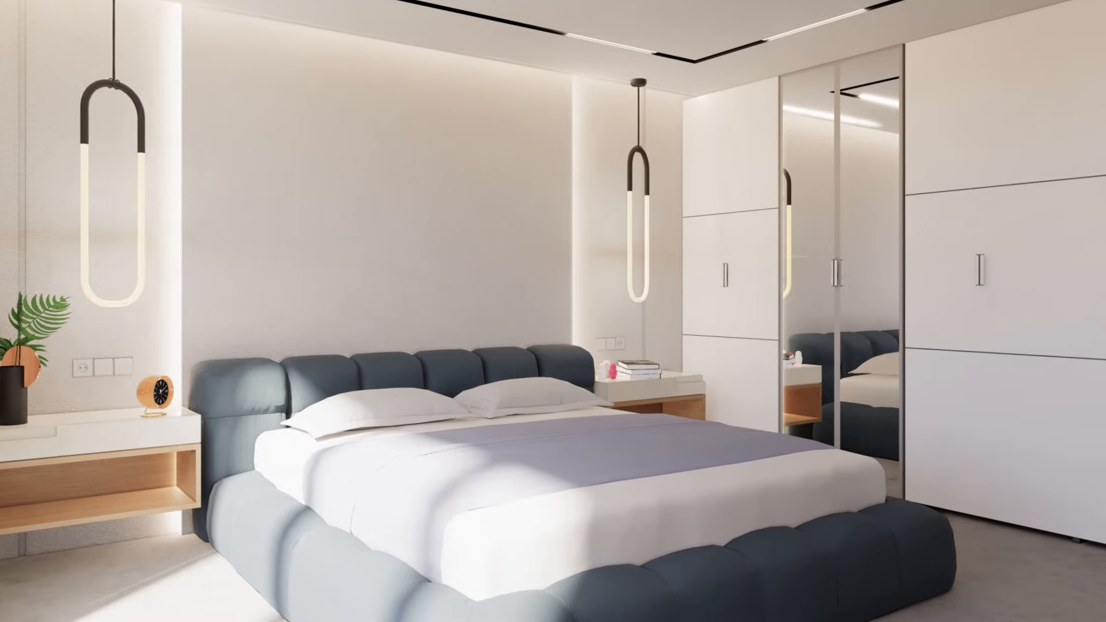